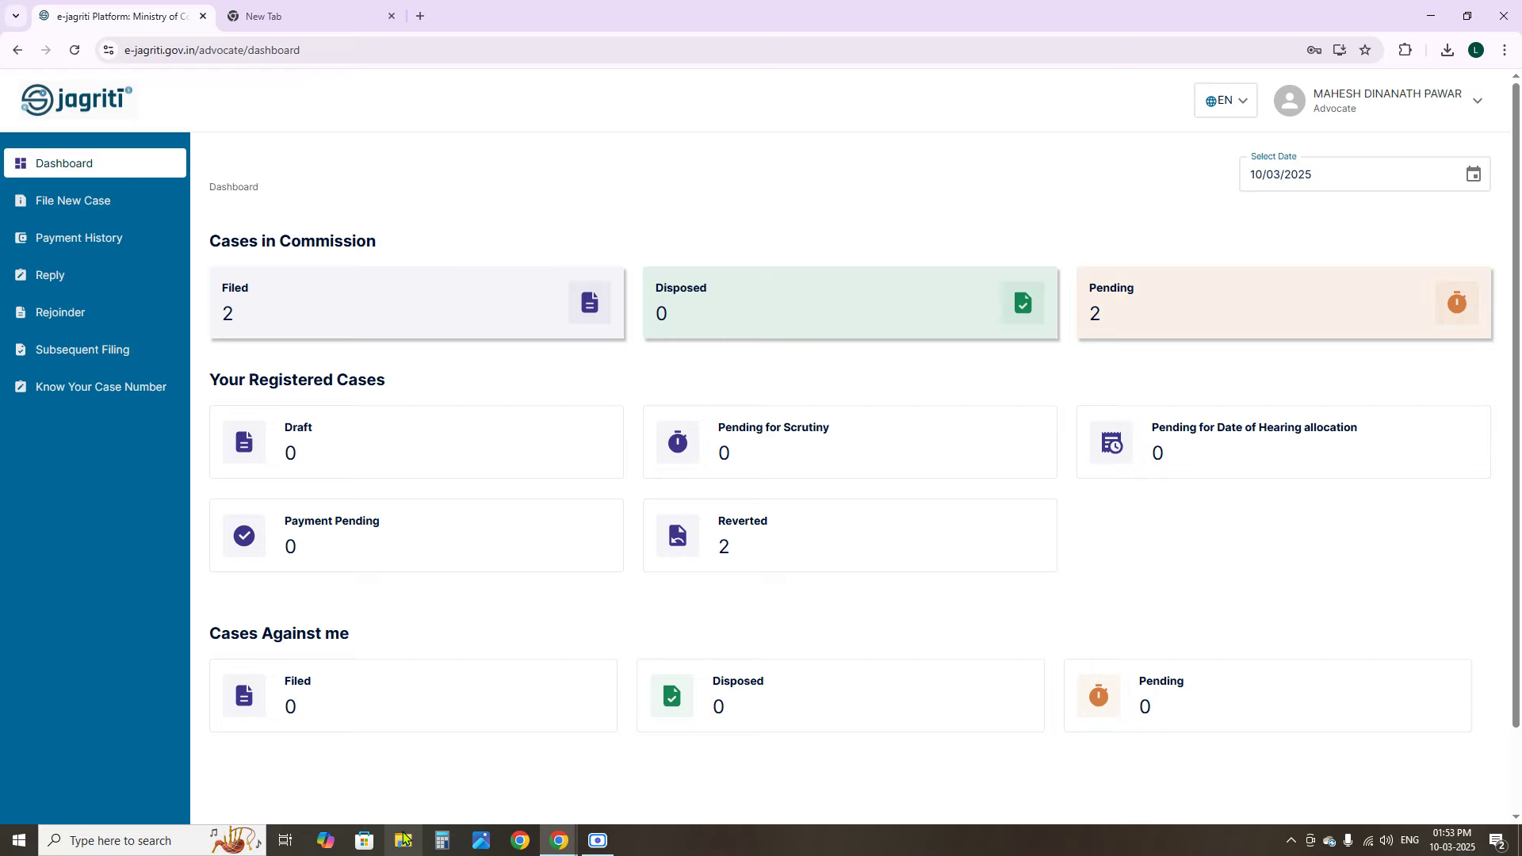
Minimise all windows with Win+D to reveal the desktop
{"action": "key", "text": "super+d"}
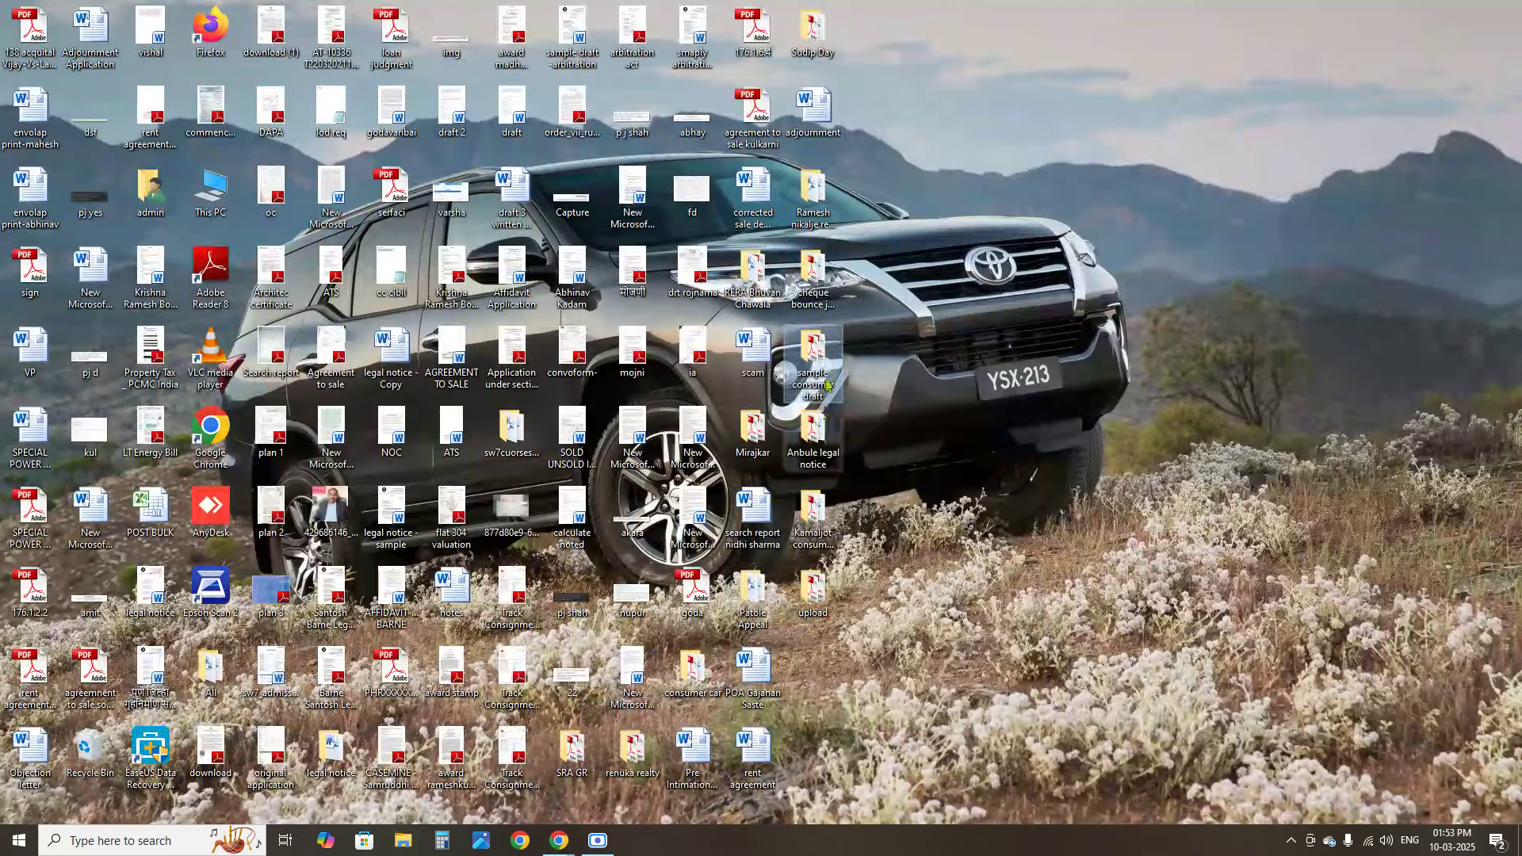
Open the 'sample consumer draft' folder full-screen and open 'Performa ----top.pdf' in Adobe Reader
{"action": "double_click", "coordinate": [824, 388]}
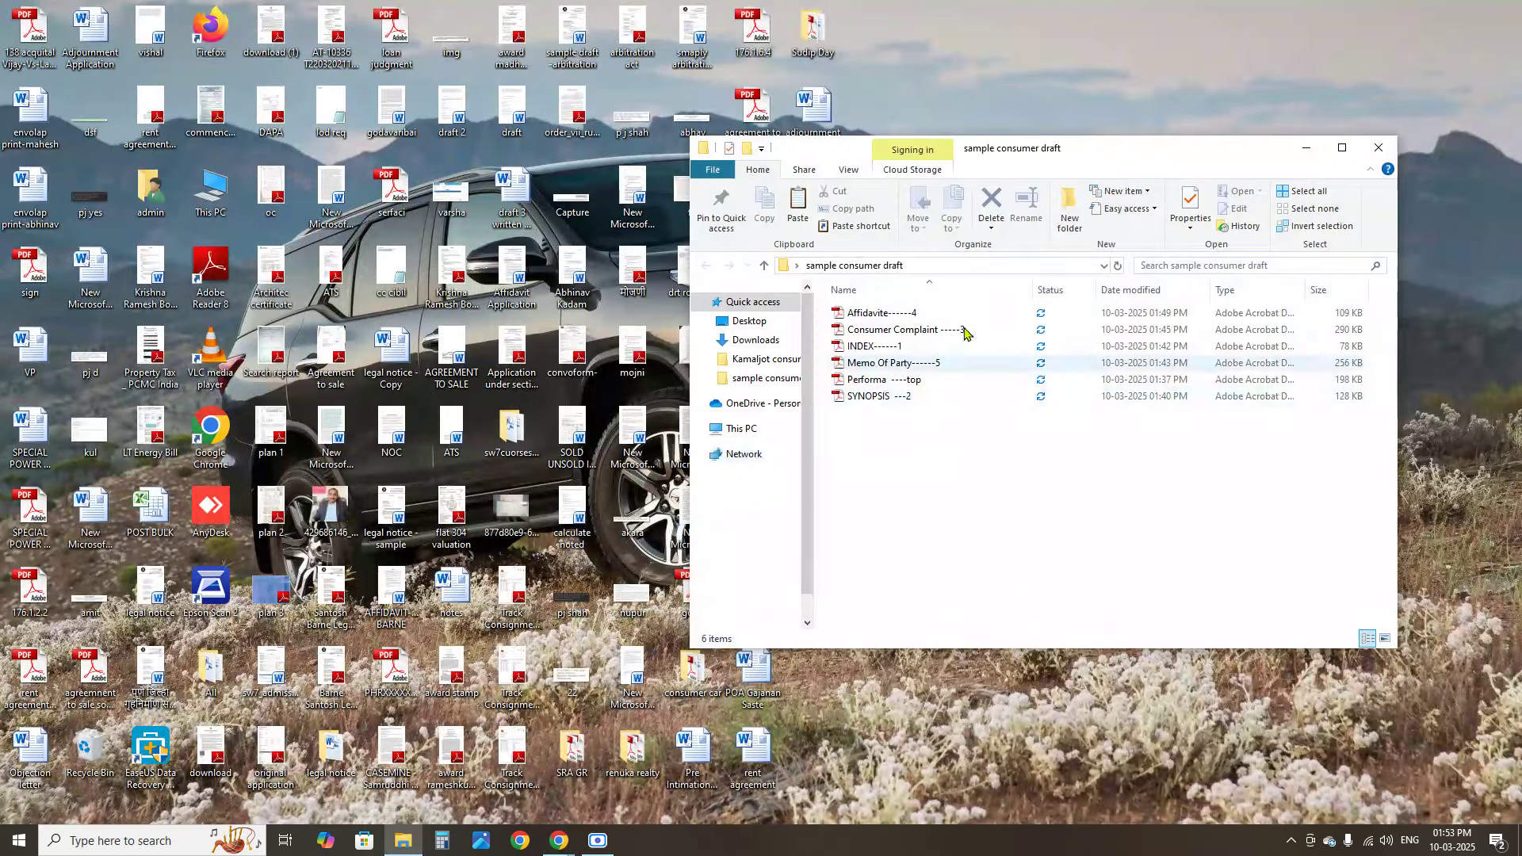
{"action": "left_click", "coordinate": [1343, 144]}
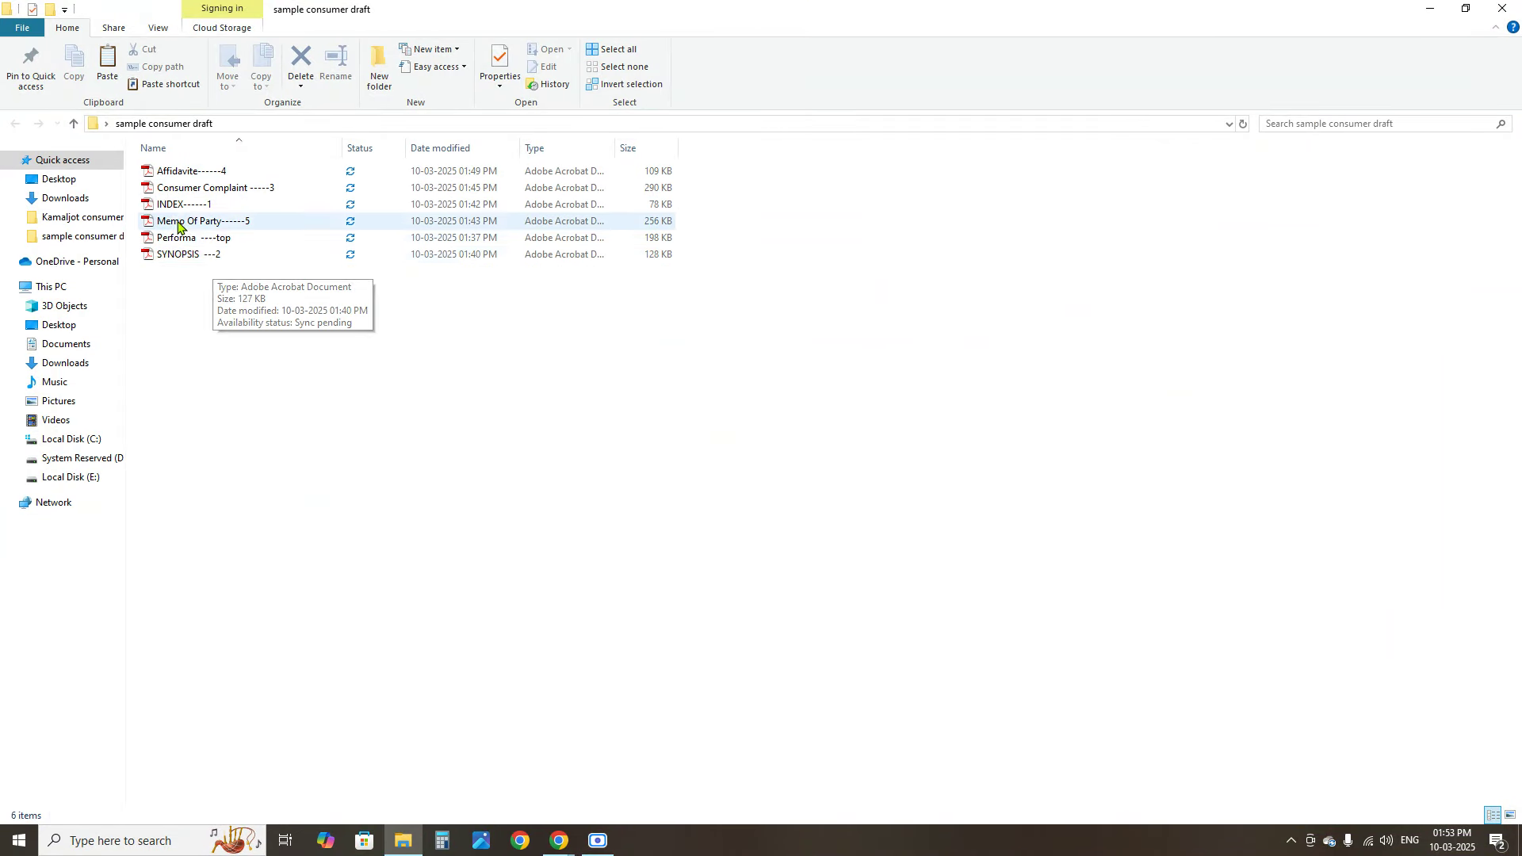
{"action": "left_click", "coordinate": [194, 242]}
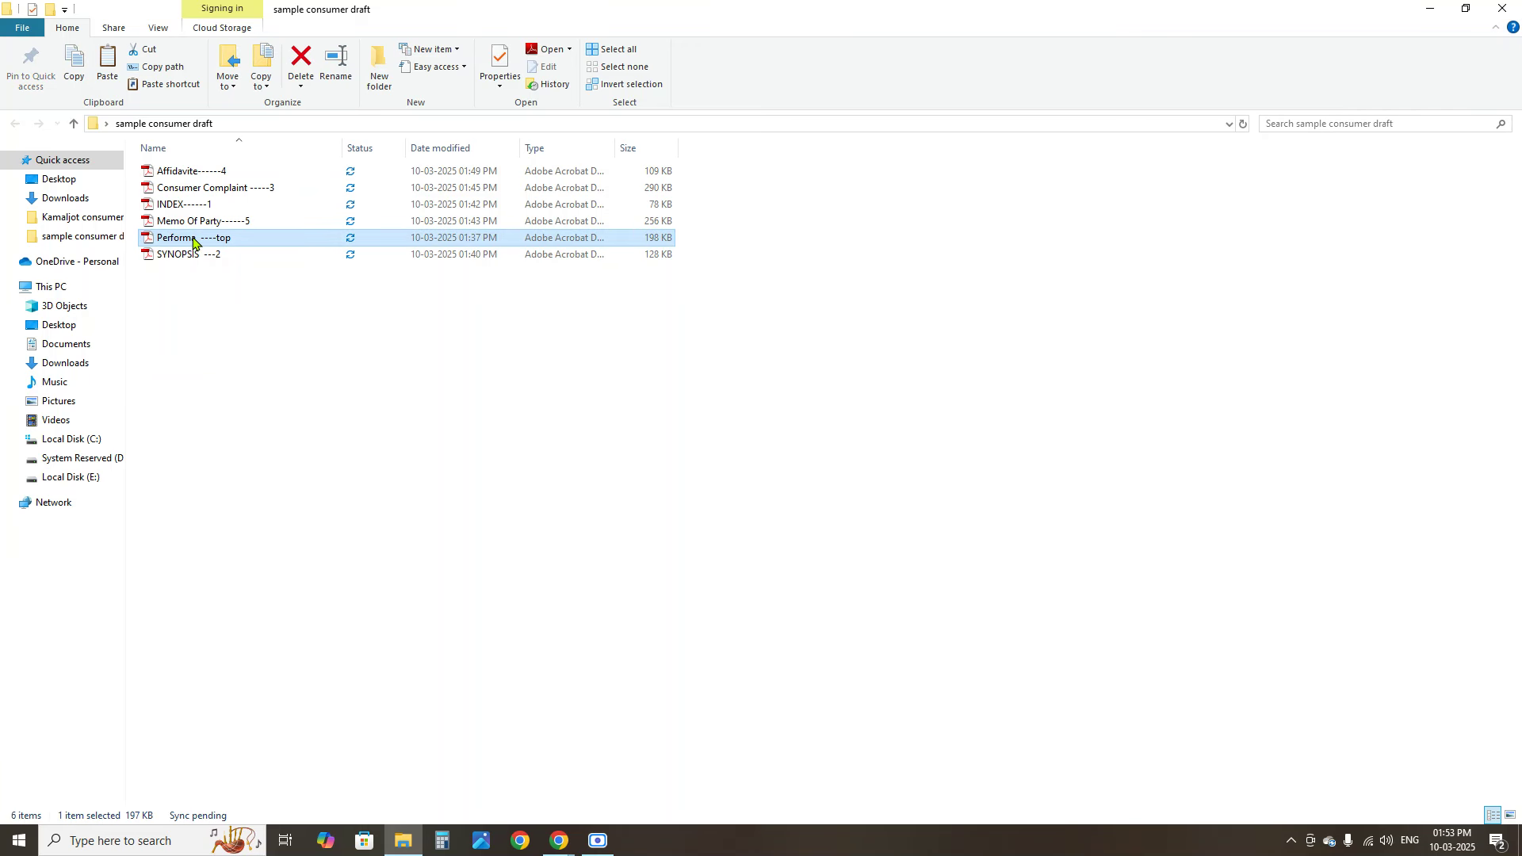
{"action": "double_click", "coordinate": [193, 240]}
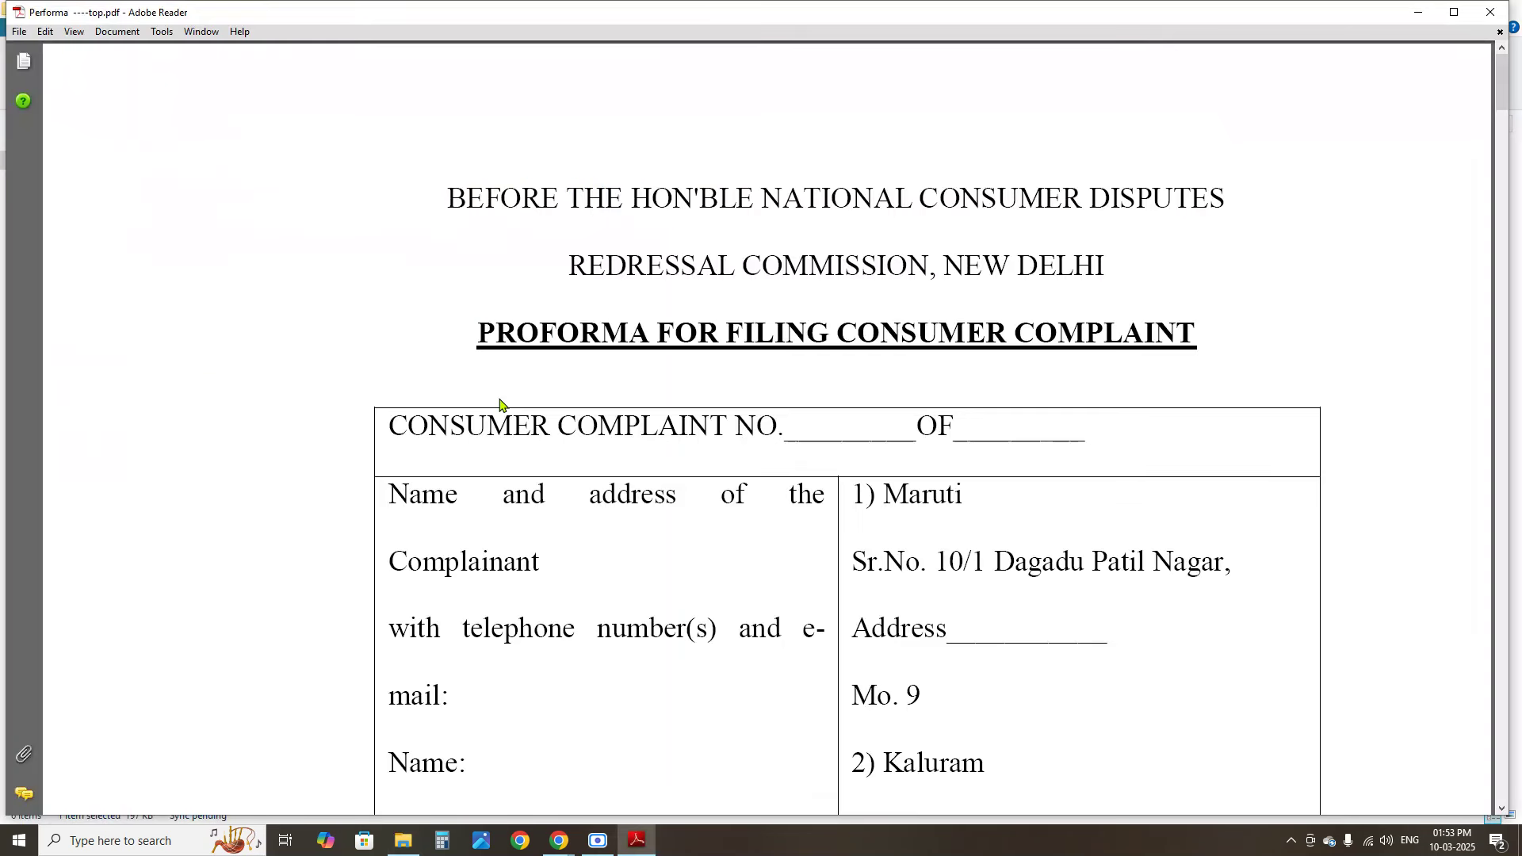
Read through the Performa proforma down to its verification, then close it
{"action": "scroll", "coordinate": [594, 491], "scroll_direction": "down", "scroll_amount": 5}
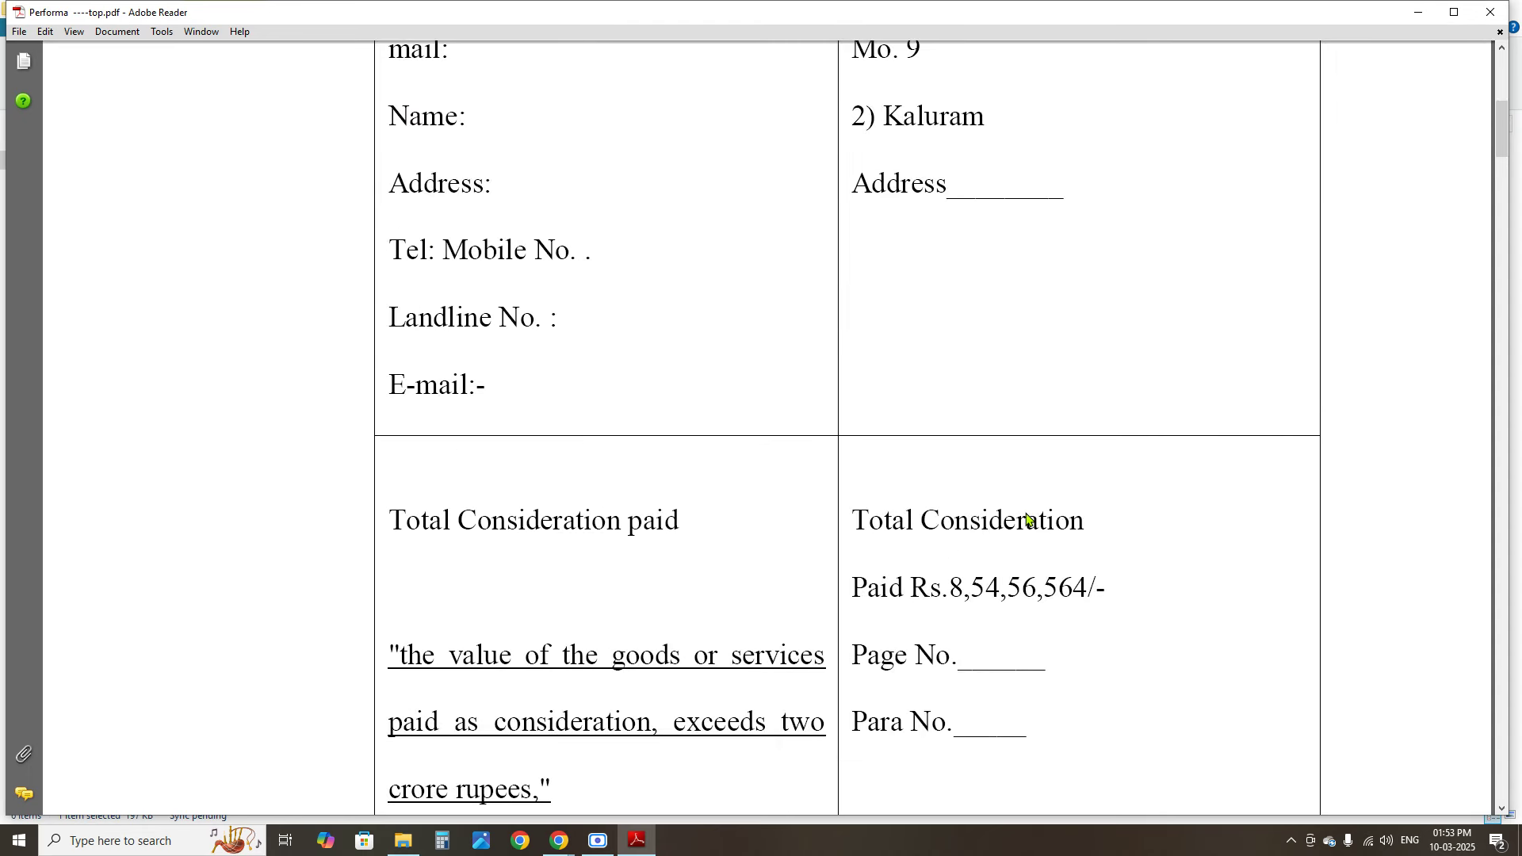
{"action": "scroll", "coordinate": [1029, 519], "scroll_direction": "down", "scroll_amount": 10}
{"action": "scroll", "coordinate": [1029, 519], "scroll_direction": "down", "scroll_amount": 20}
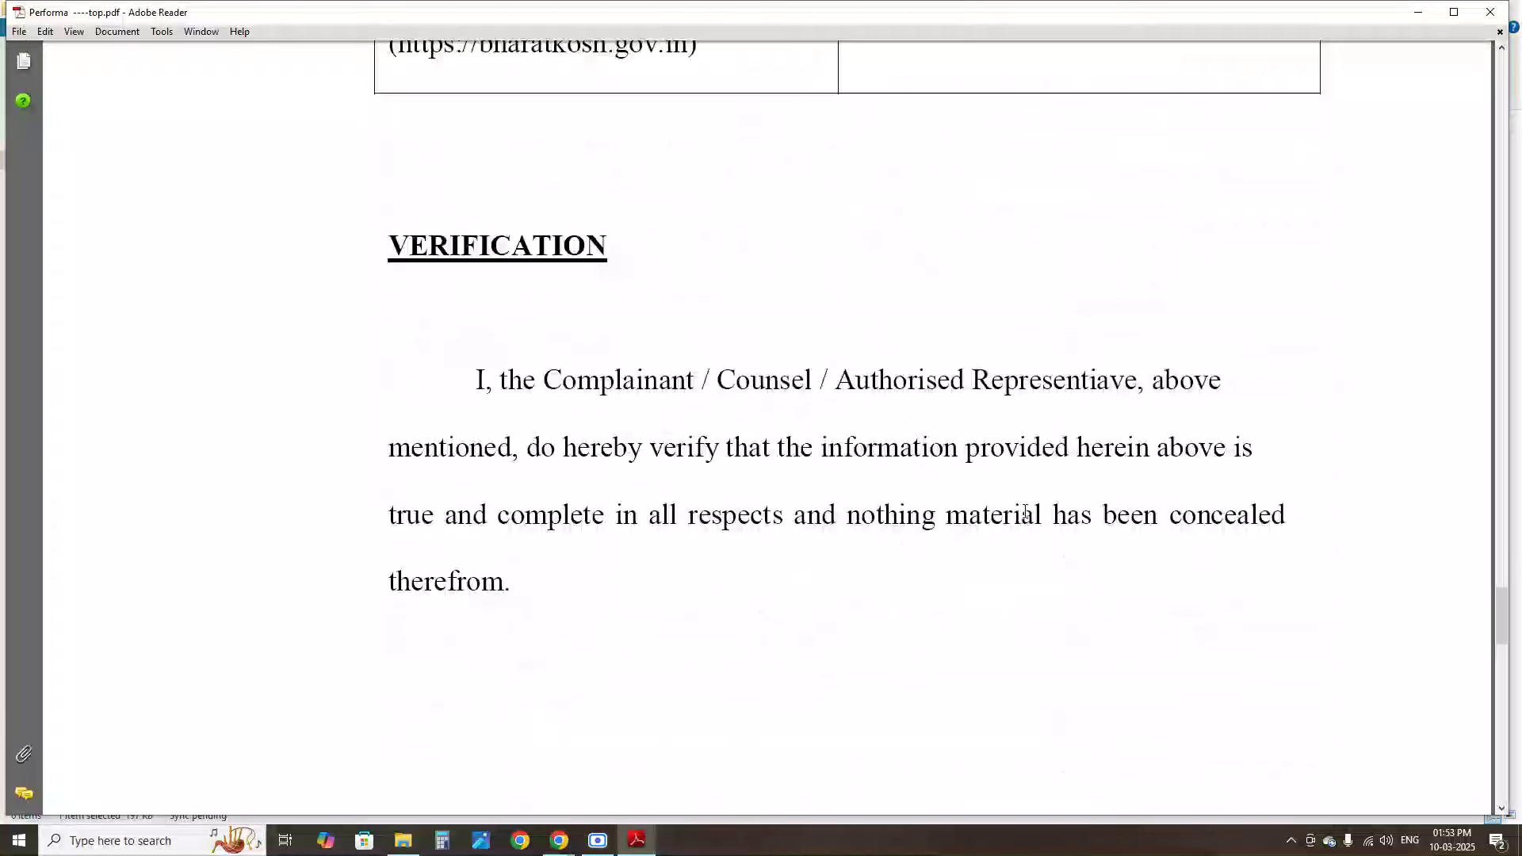
{"action": "left_click", "coordinate": [1490, 11]}
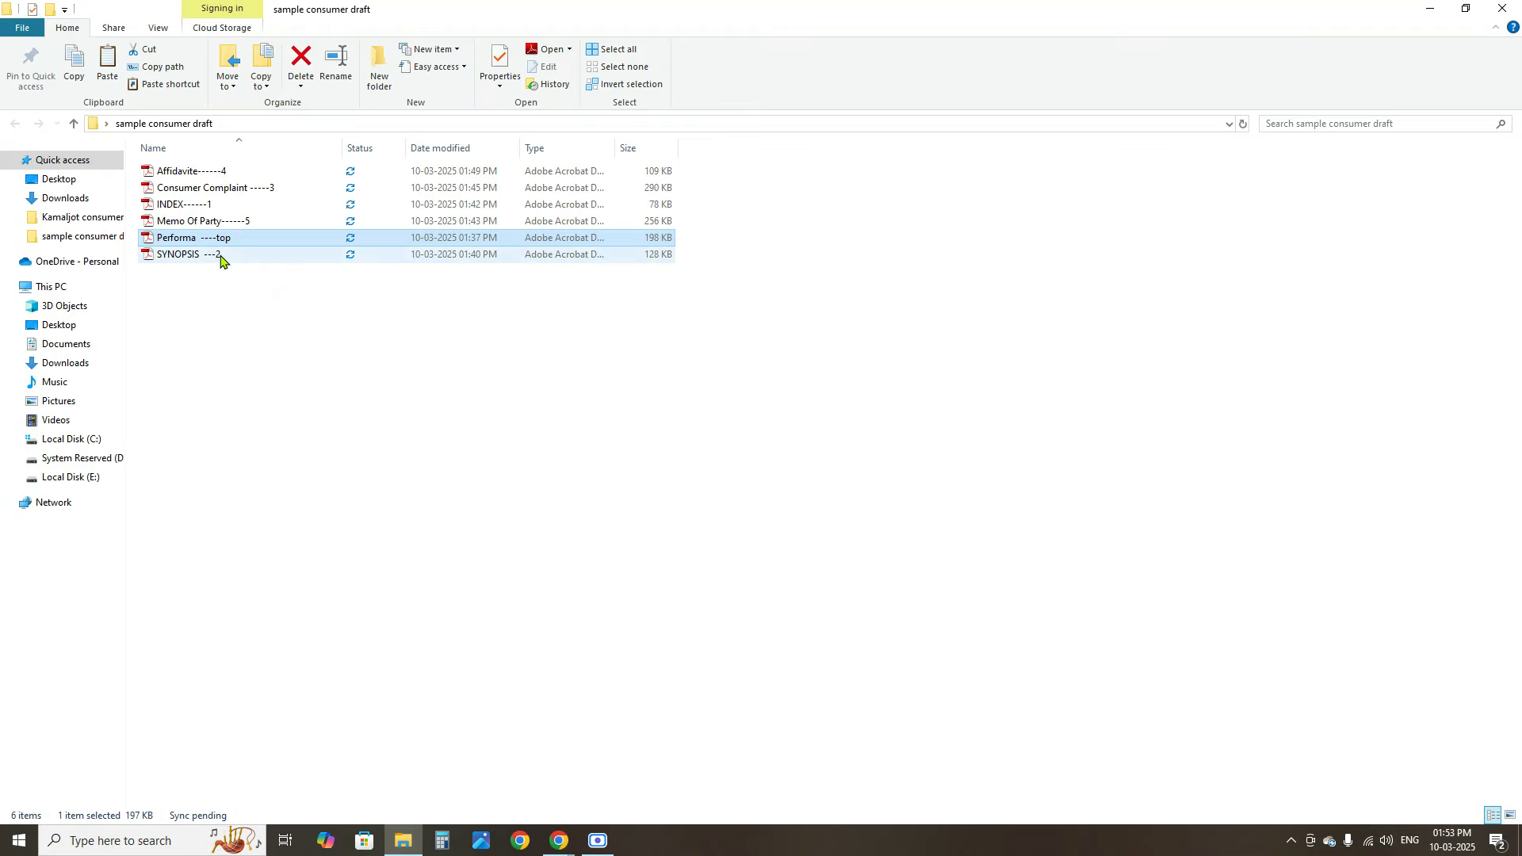
Open 'SYNOPSIS ---2.pdf', scroll through it, and close it
{"action": "left_click", "coordinate": [204, 254]}
{"action": "double_click", "coordinate": [205, 254]}
{"action": "scroll", "coordinate": [615, 486], "scroll_direction": "down", "scroll_amount": 12}
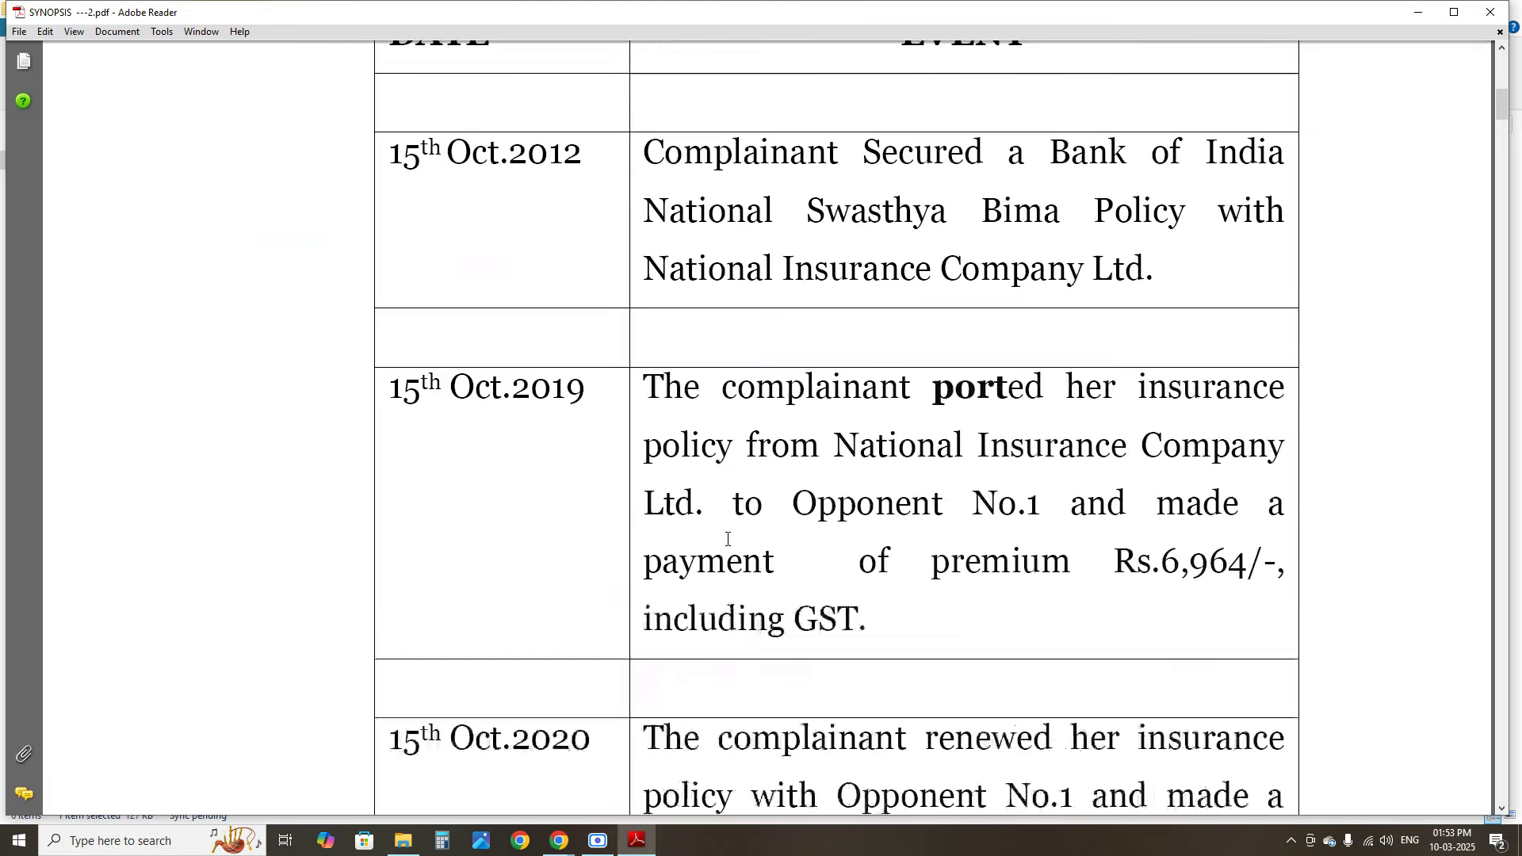
{"action": "scroll", "coordinate": [730, 546], "scroll_direction": "down", "scroll_amount": 20}
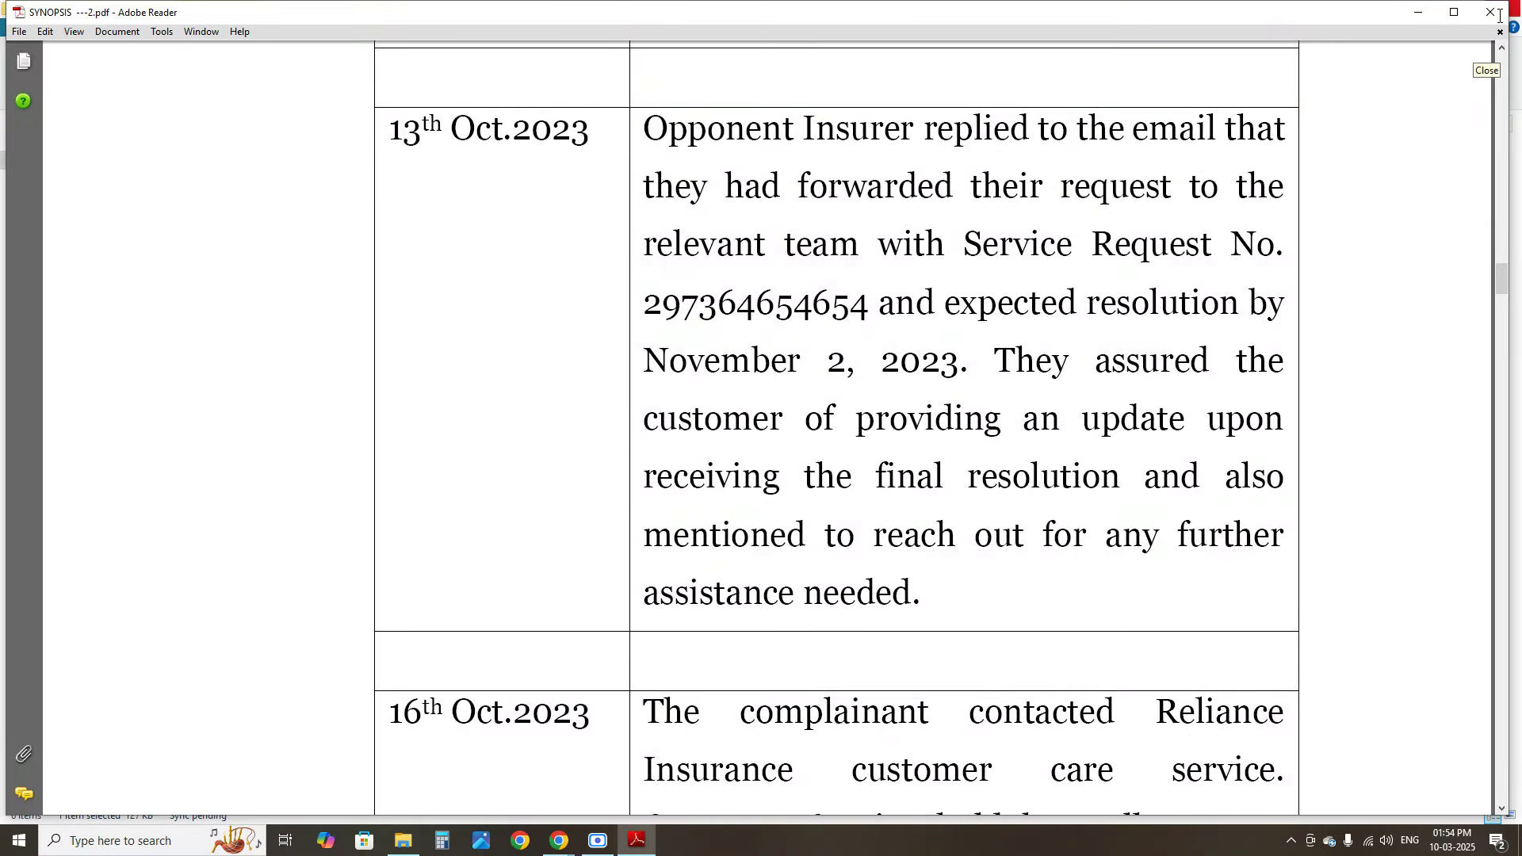
{"action": "left_click", "coordinate": [1501, 13]}
Open 'Consumer Complaint -----3.pdf', read down to the Jurisdiction section, and close it
{"action": "double_click", "coordinate": [212, 192]}
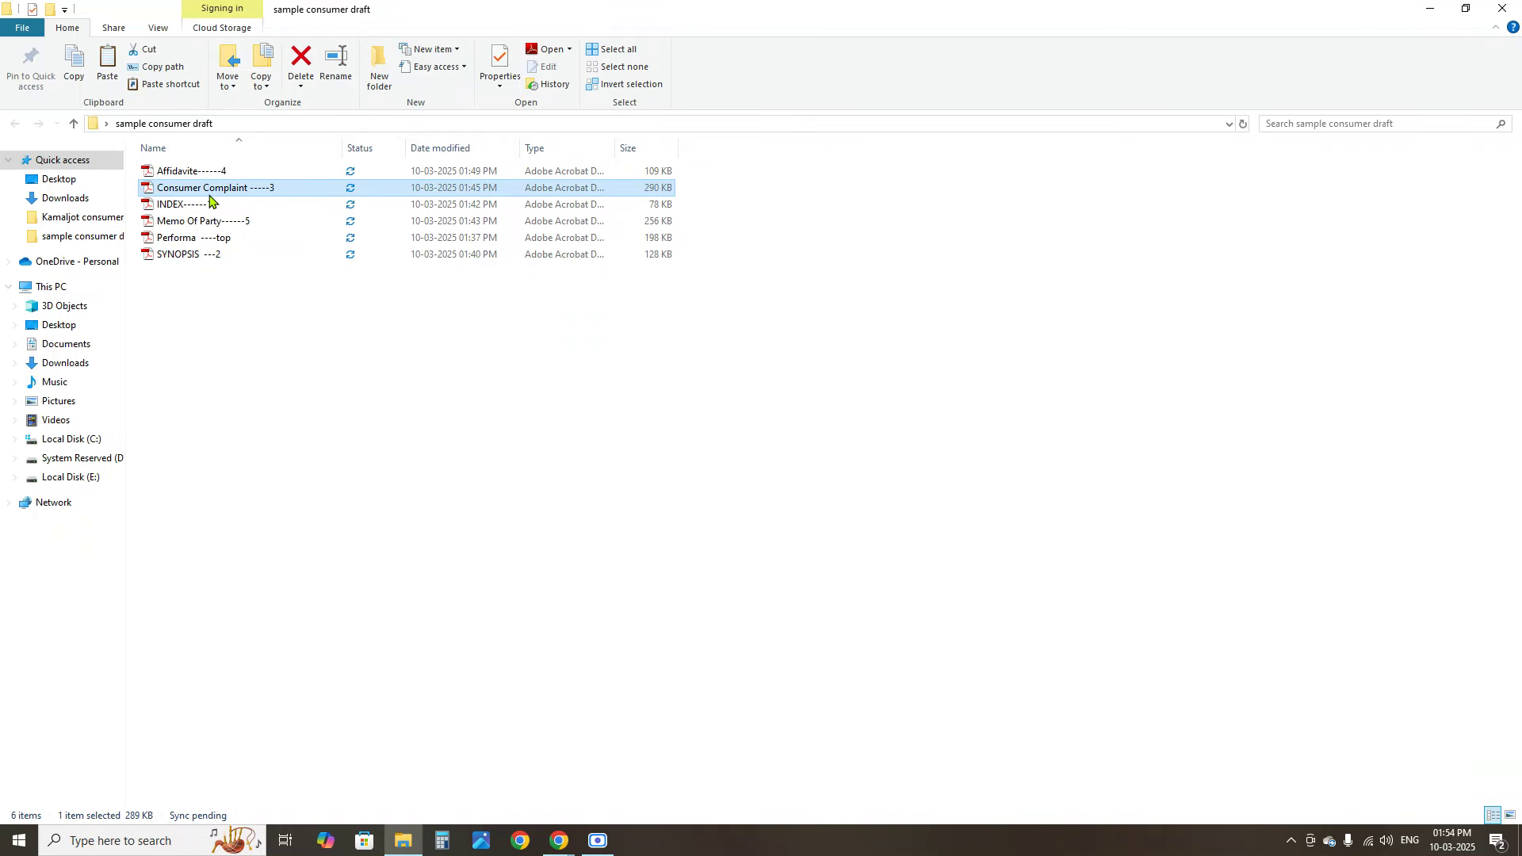
{"action": "scroll", "coordinate": [622, 578], "scroll_direction": "down", "scroll_amount": 8}
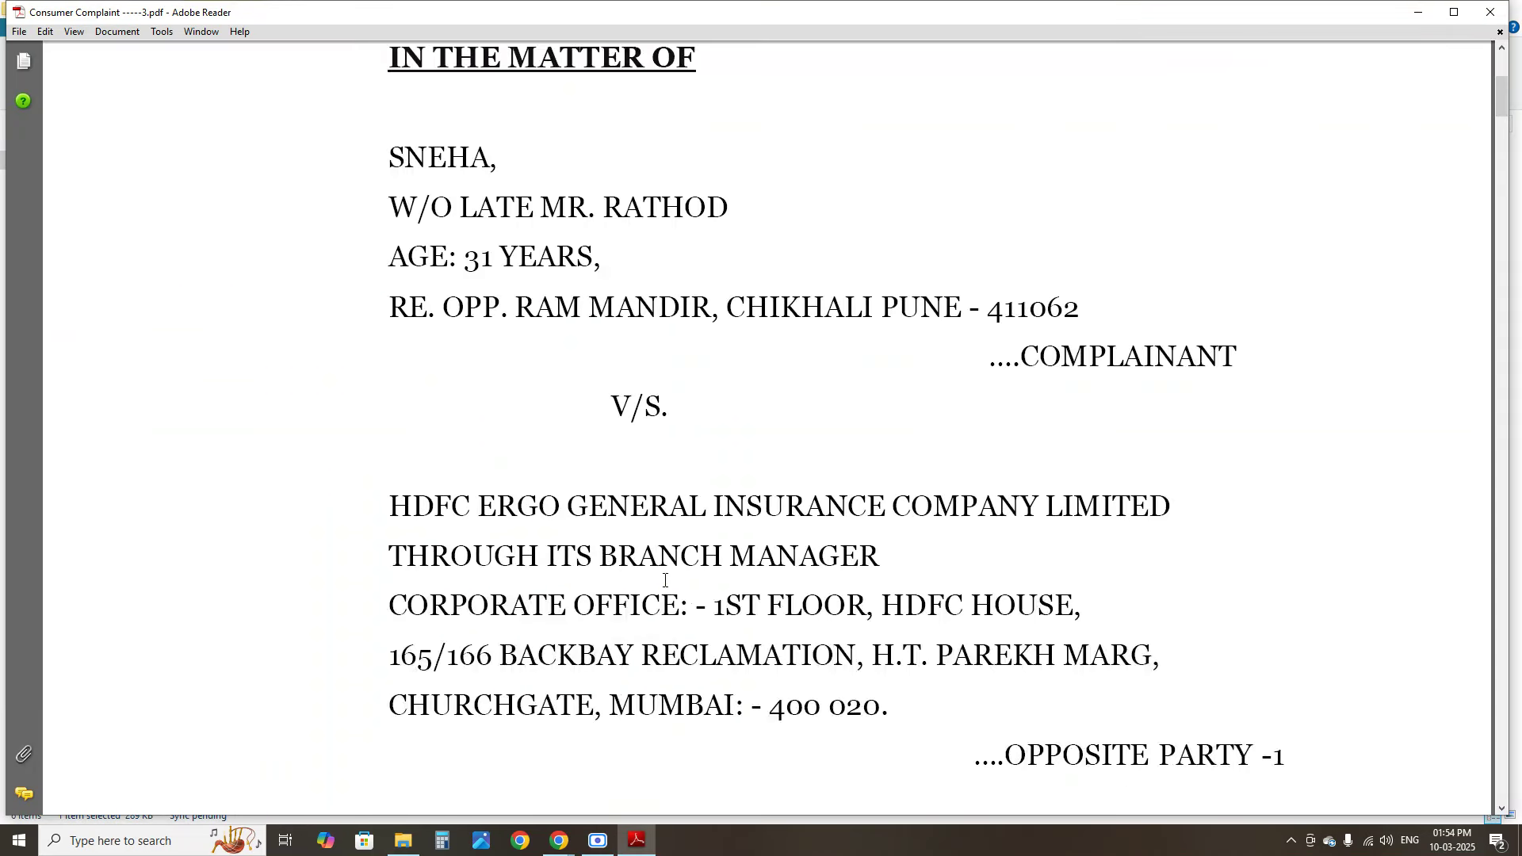
{"action": "scroll", "coordinate": [662, 585], "scroll_direction": "down", "scroll_amount": 10}
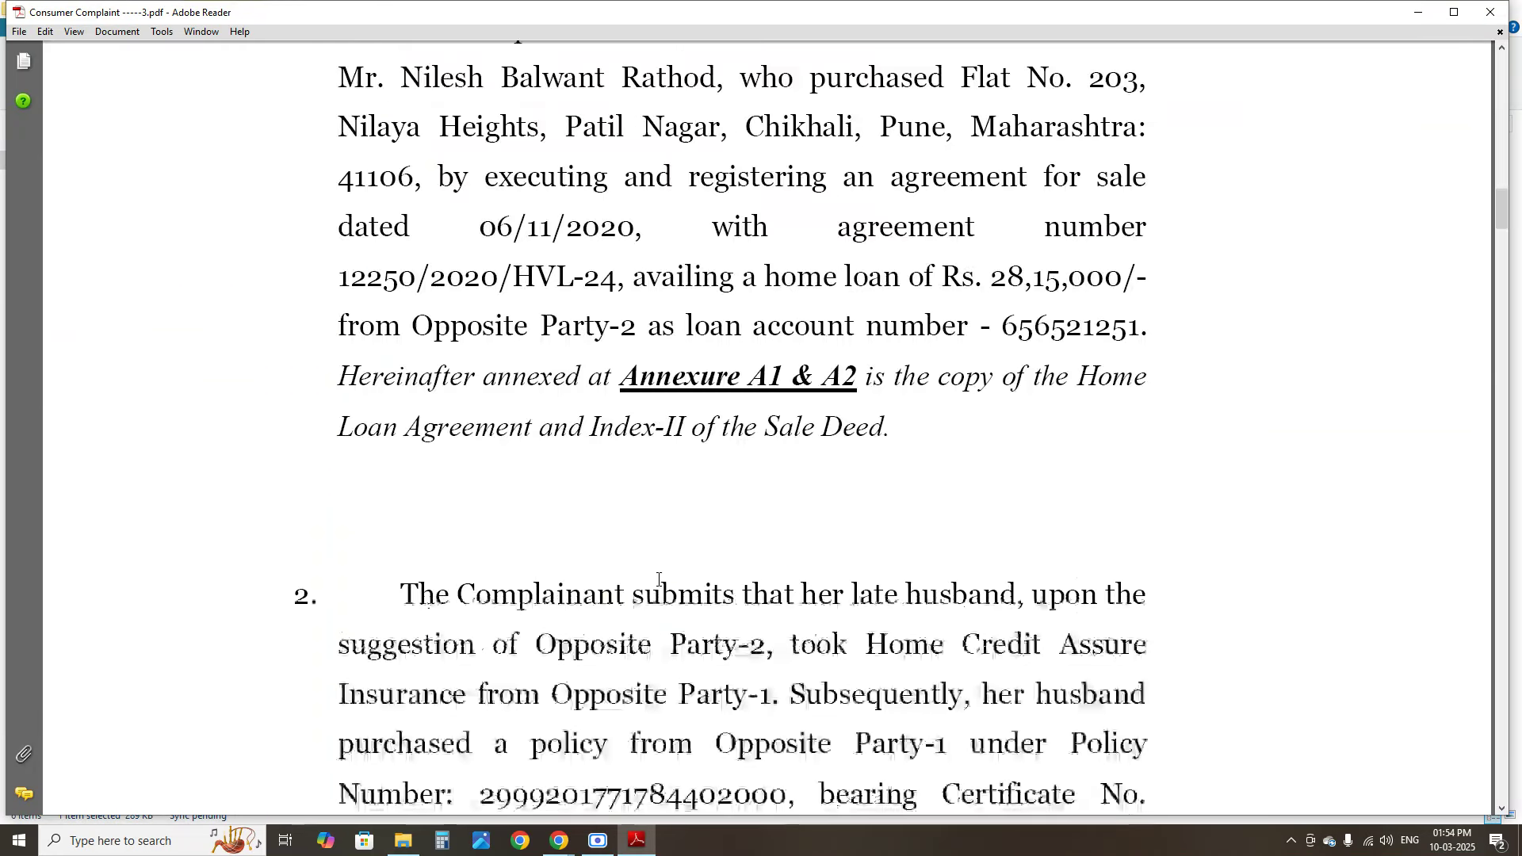
{"action": "scroll", "coordinate": [659, 586], "scroll_direction": "down", "scroll_amount": 20}
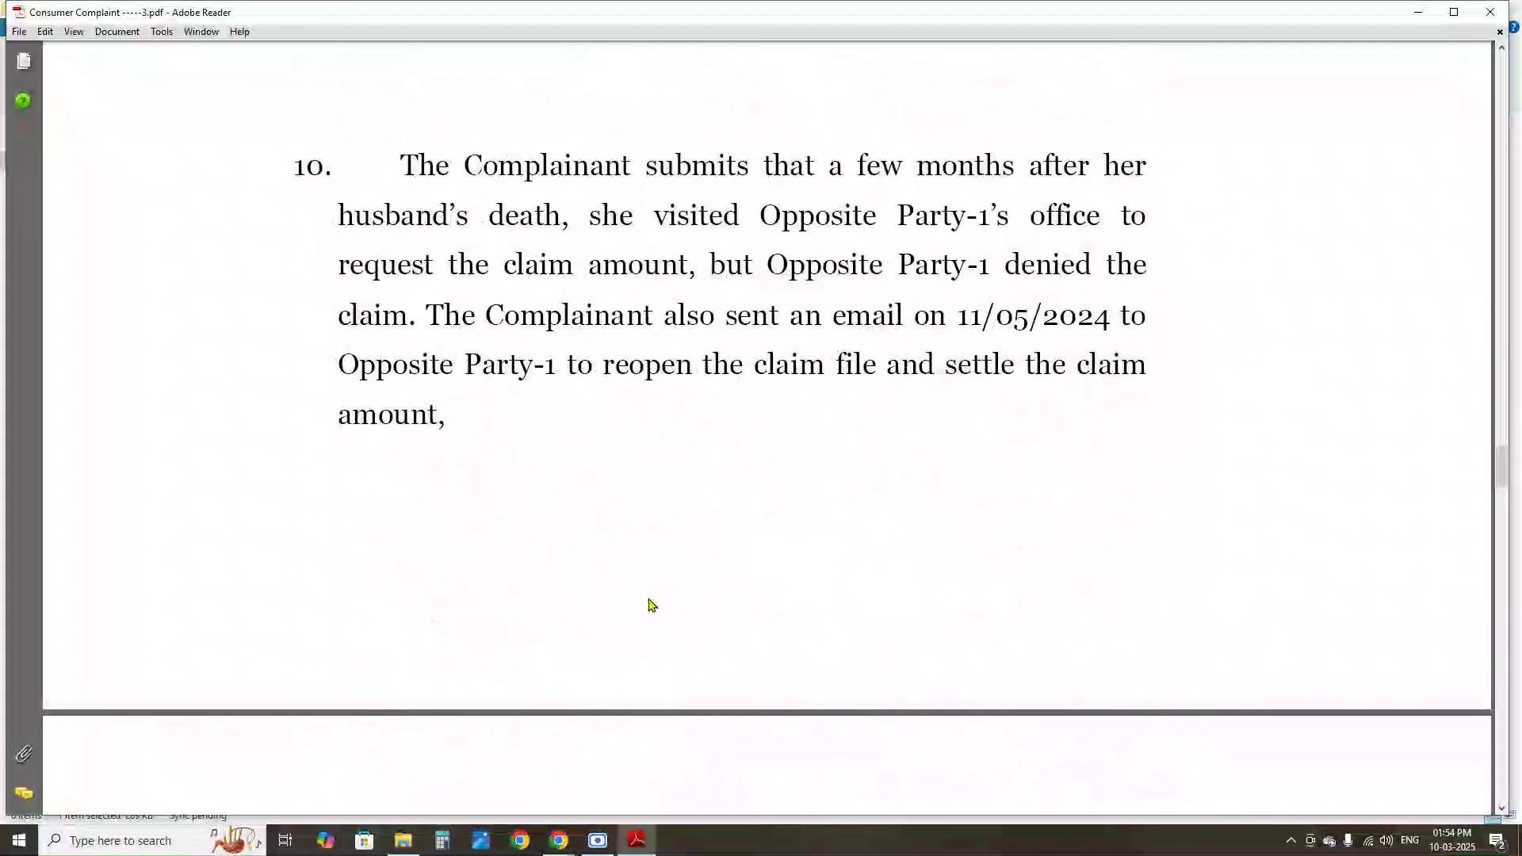
{"action": "scroll", "coordinate": [646, 615], "scroll_direction": "down", "scroll_amount": 10}
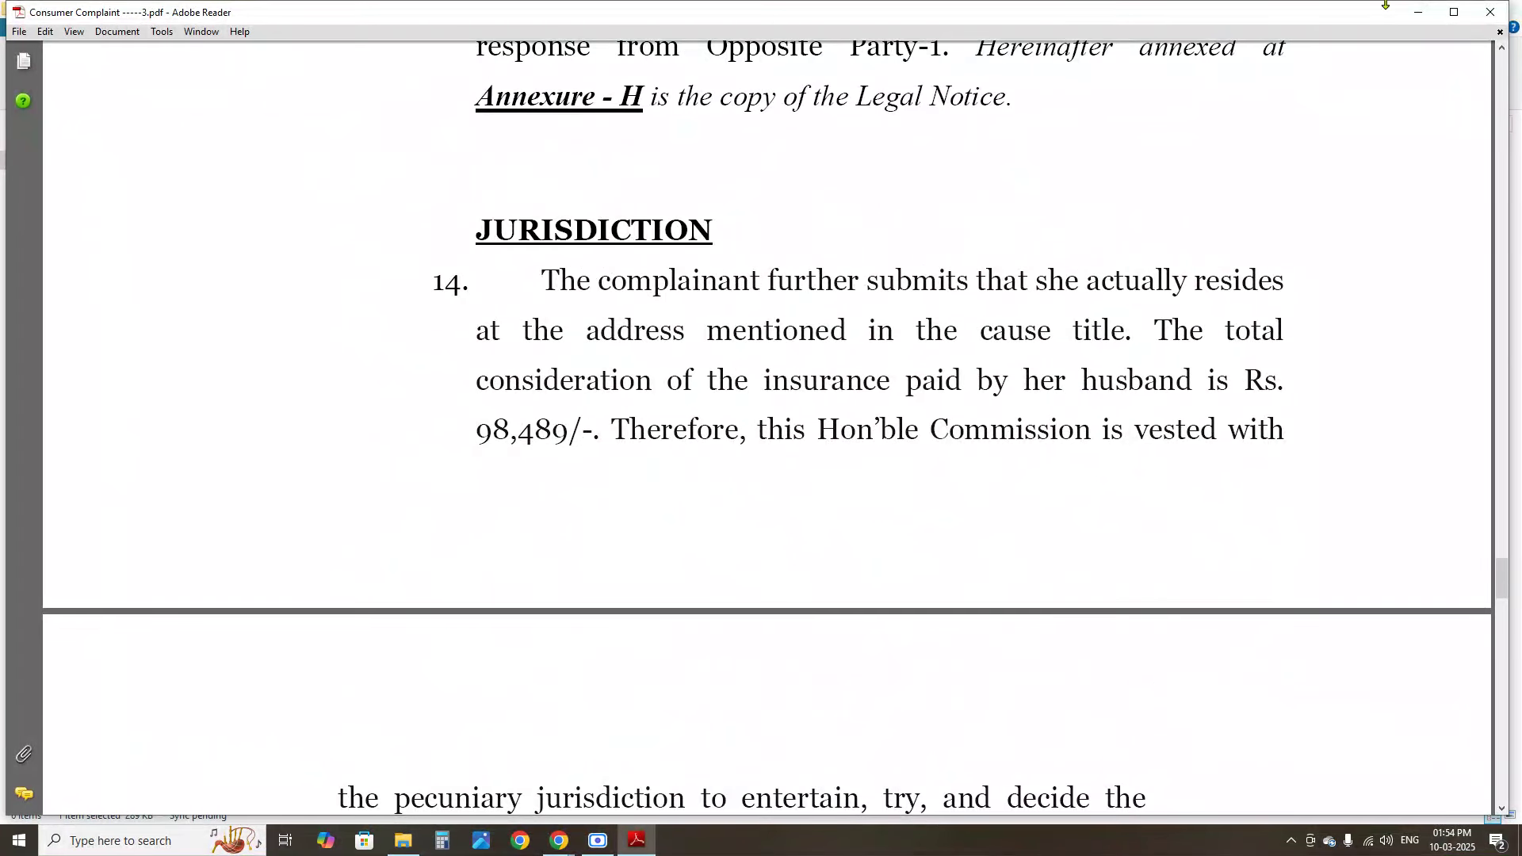
{"action": "left_click", "coordinate": [1490, 11]}
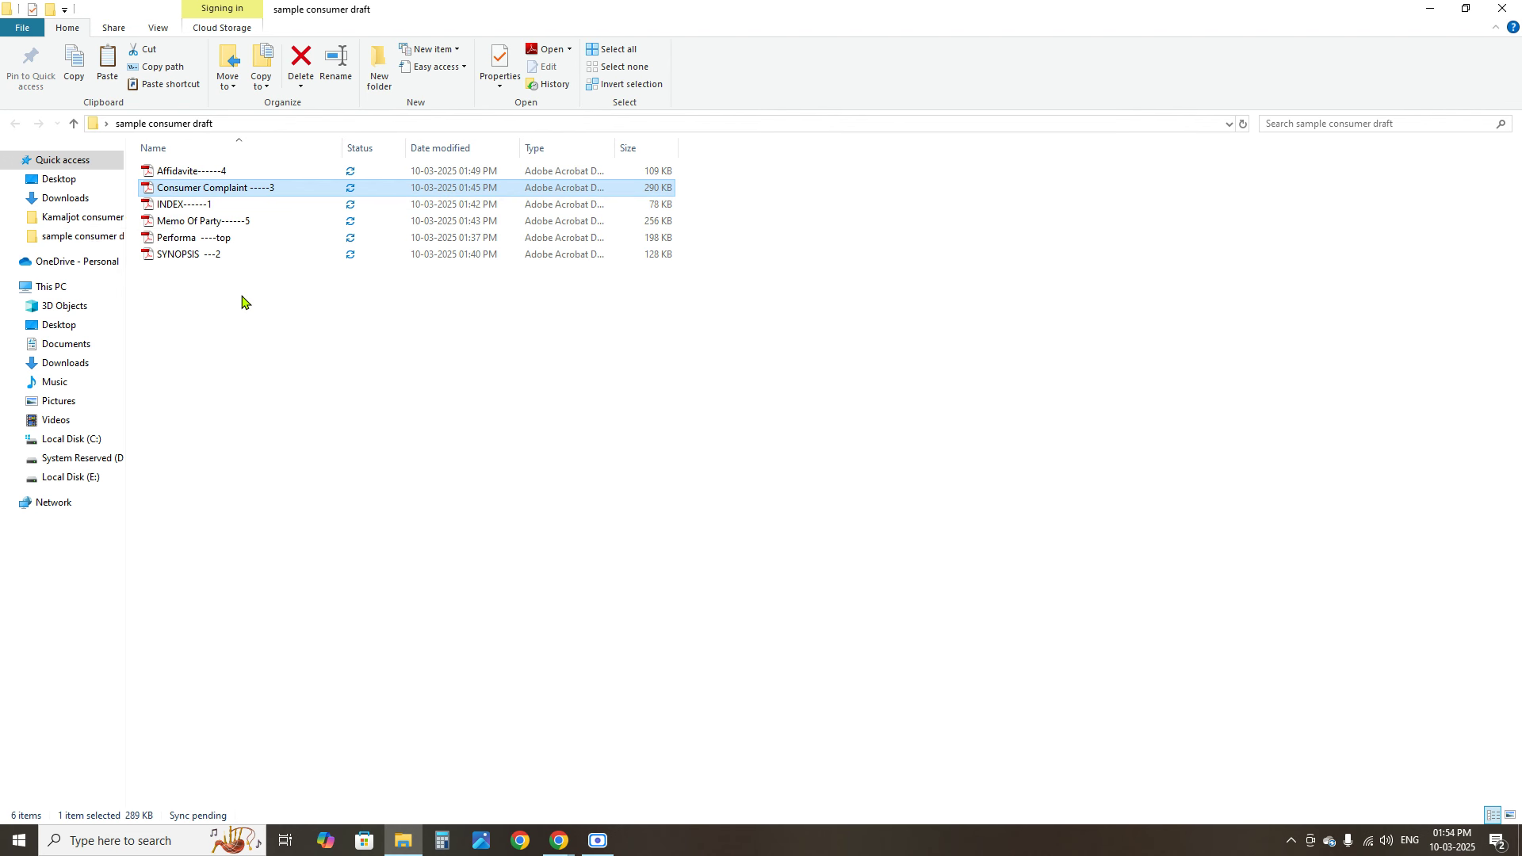
Switch back to the e-jagriti Chrome window from the taskbar
{"action": "left_click", "coordinate": [559, 840]}
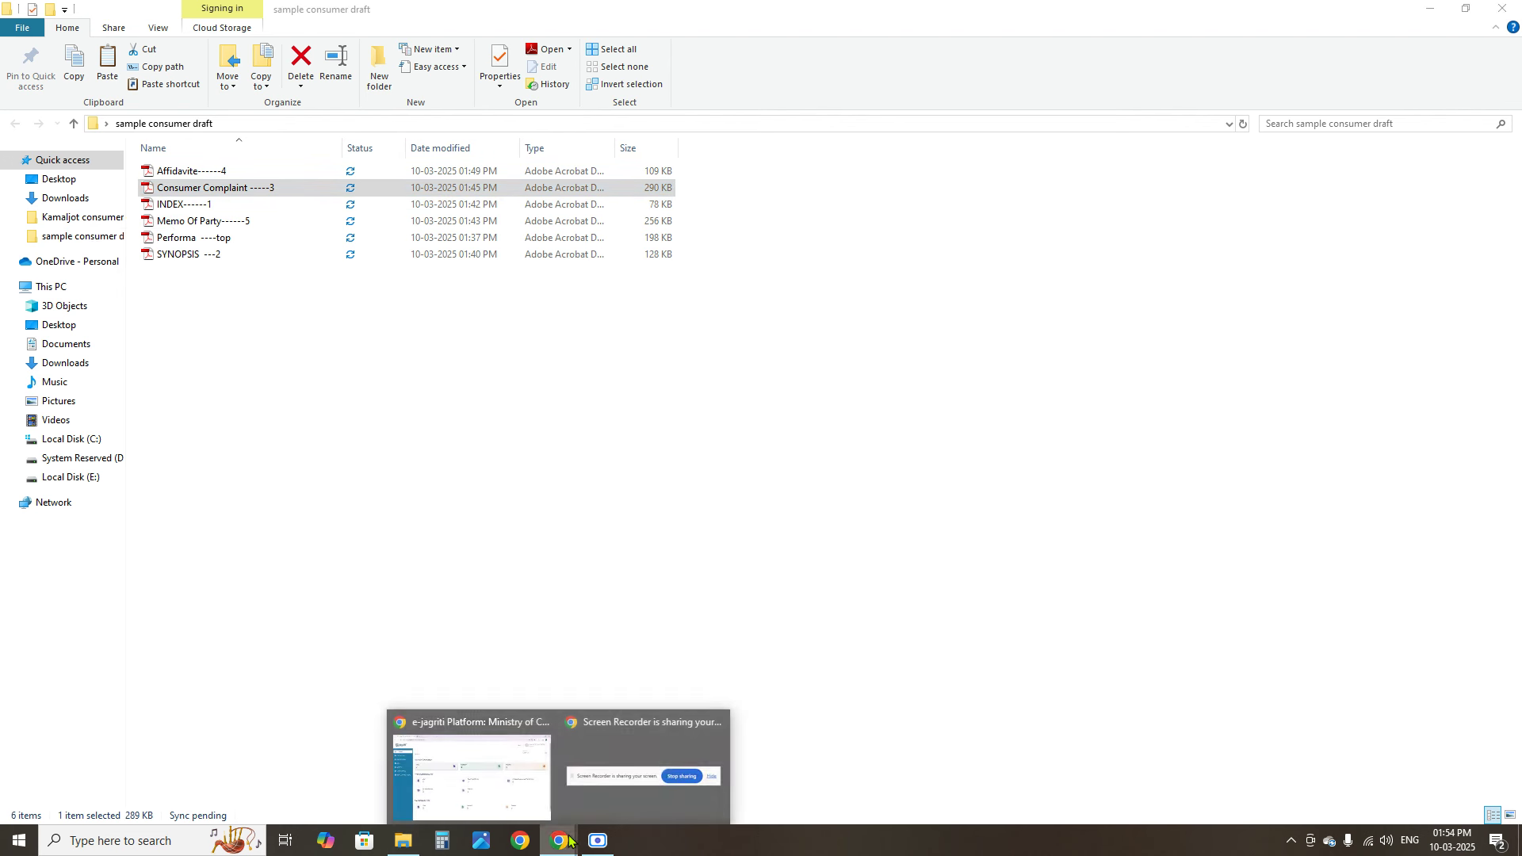
{"action": "left_click", "coordinate": [500, 791]}
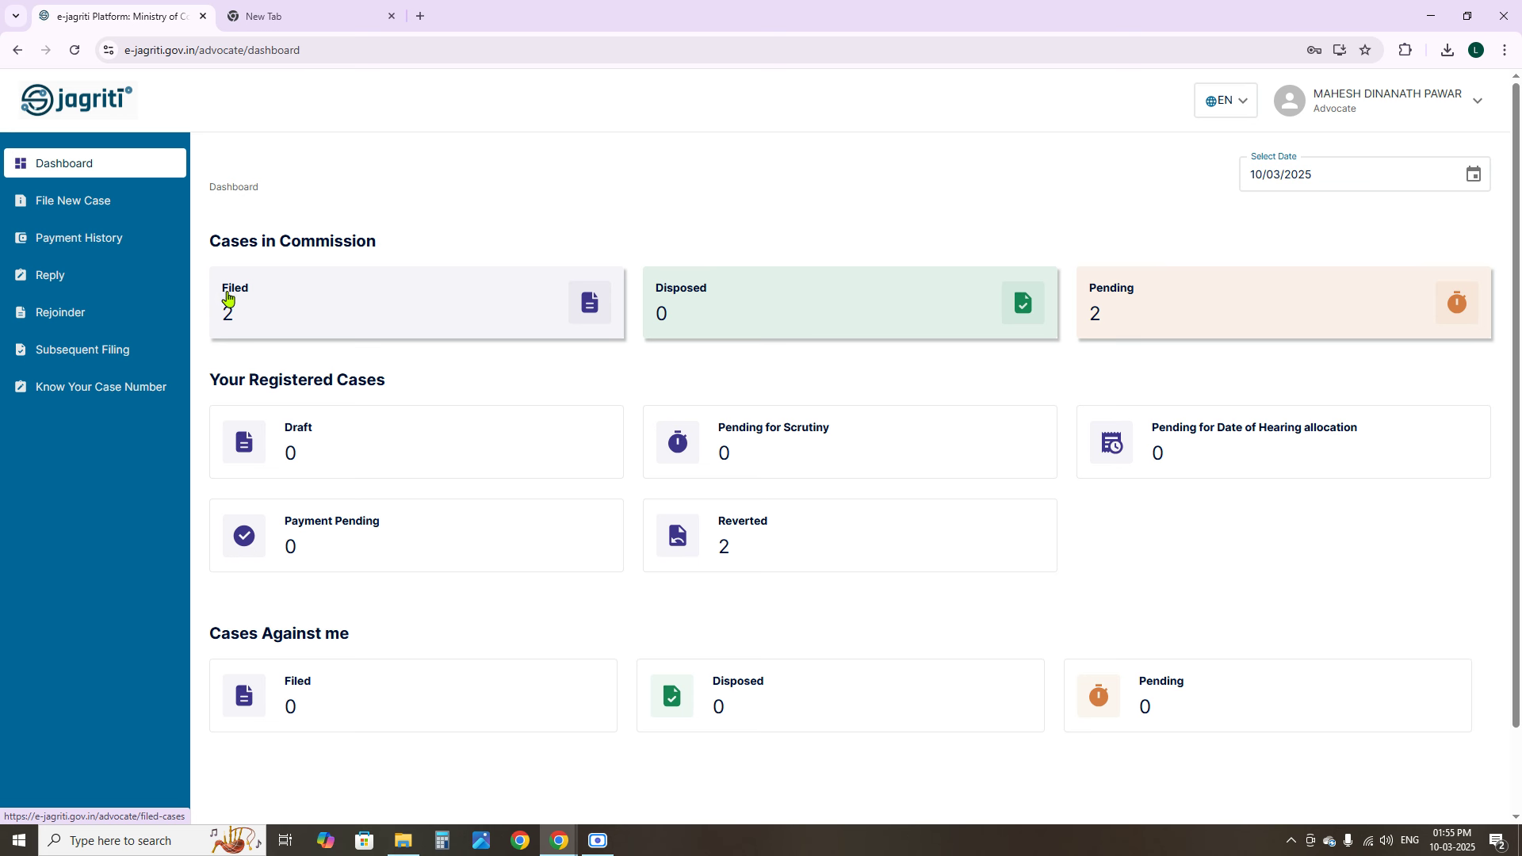
{"action": "left_click", "coordinate": [585, 321]}
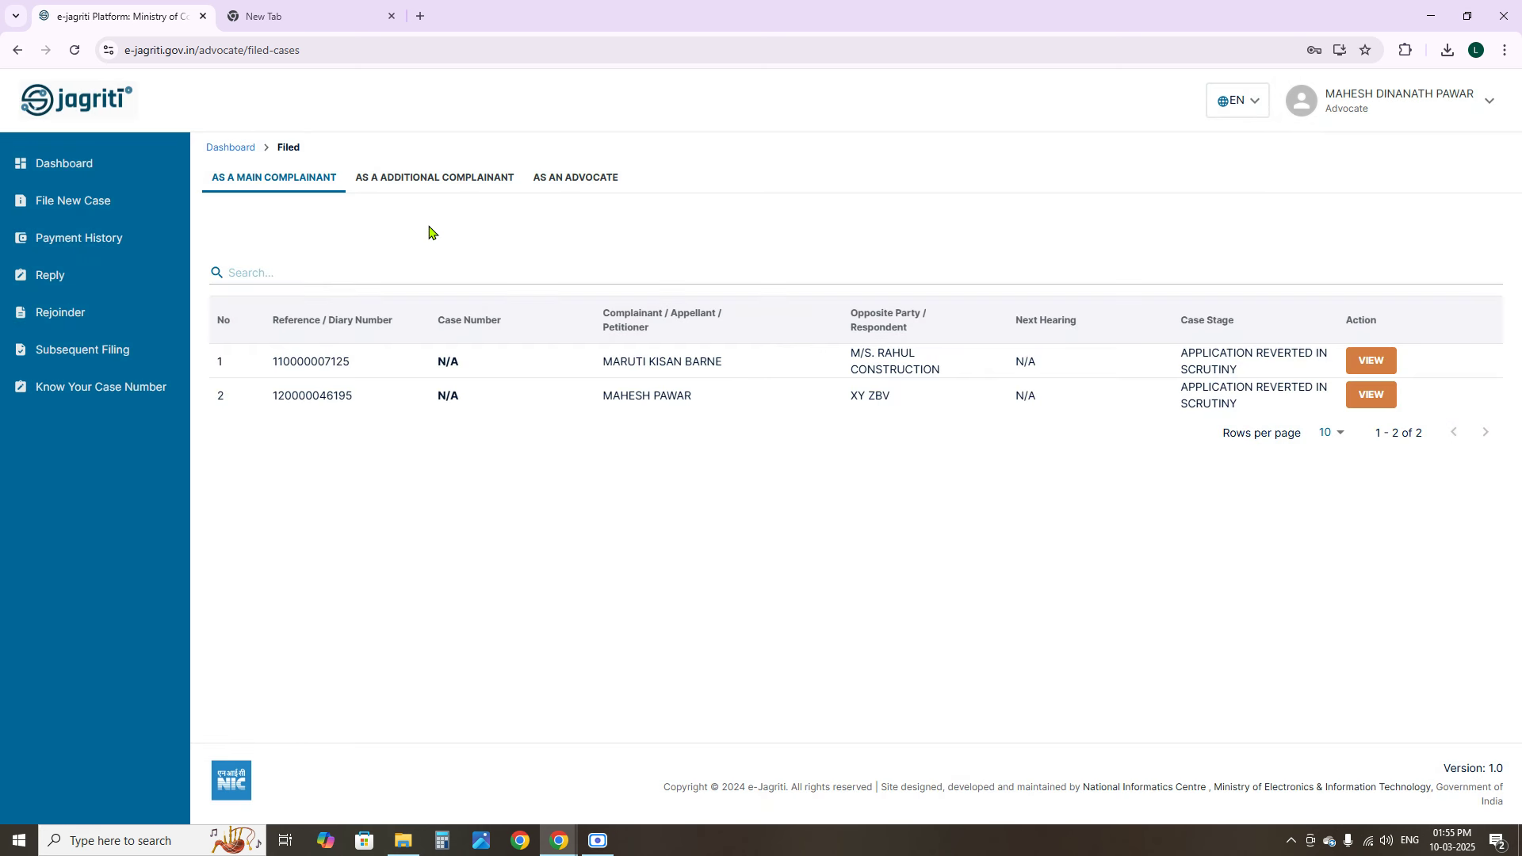
{"action": "left_click", "coordinate": [101, 191]}
{"action": "left_click", "coordinate": [82, 168]}
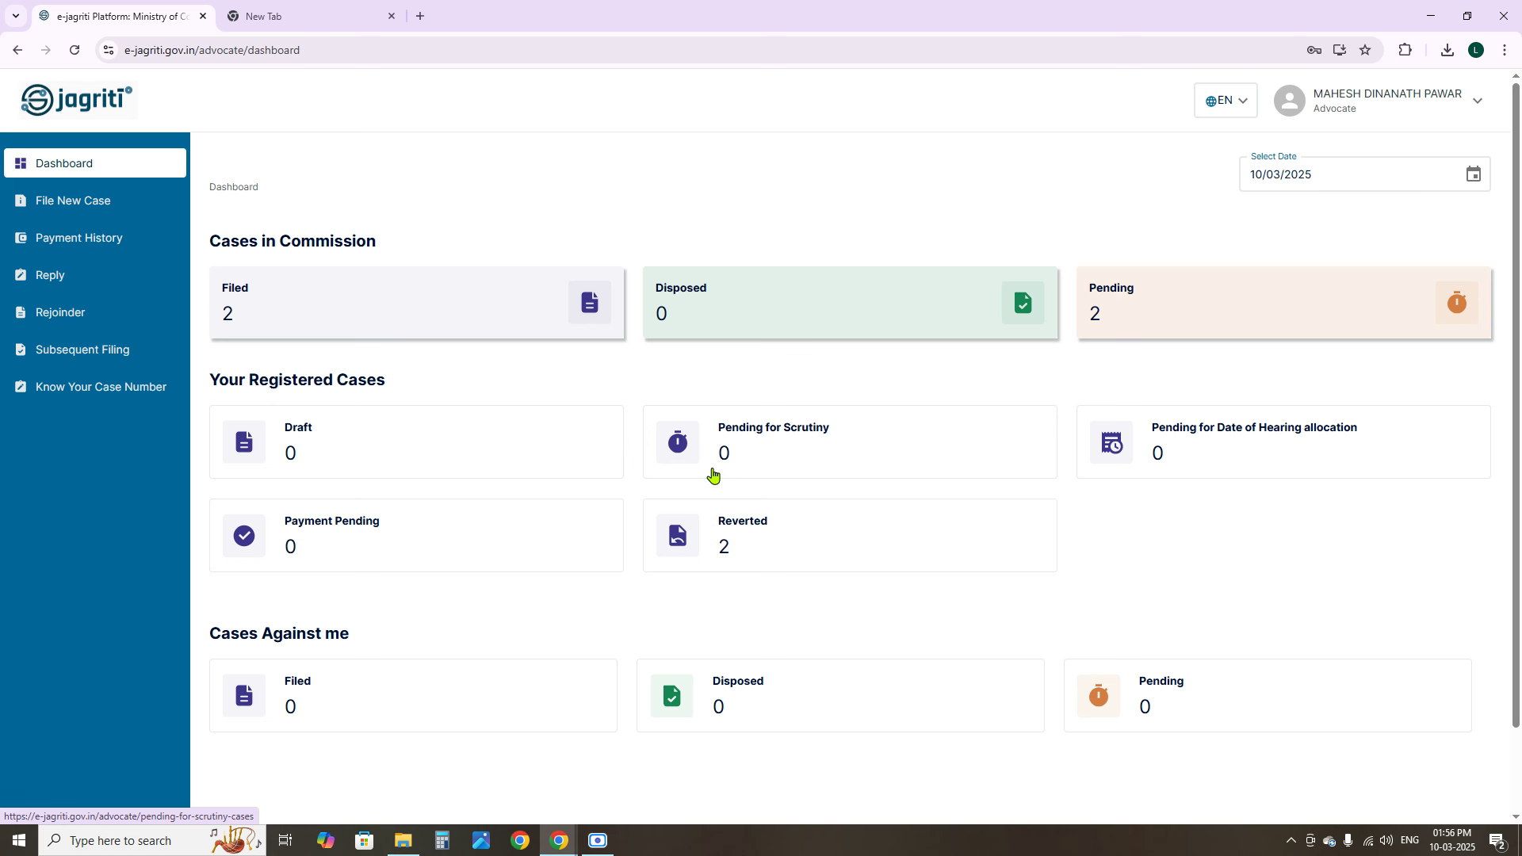
{"action": "left_click", "coordinate": [724, 547]}
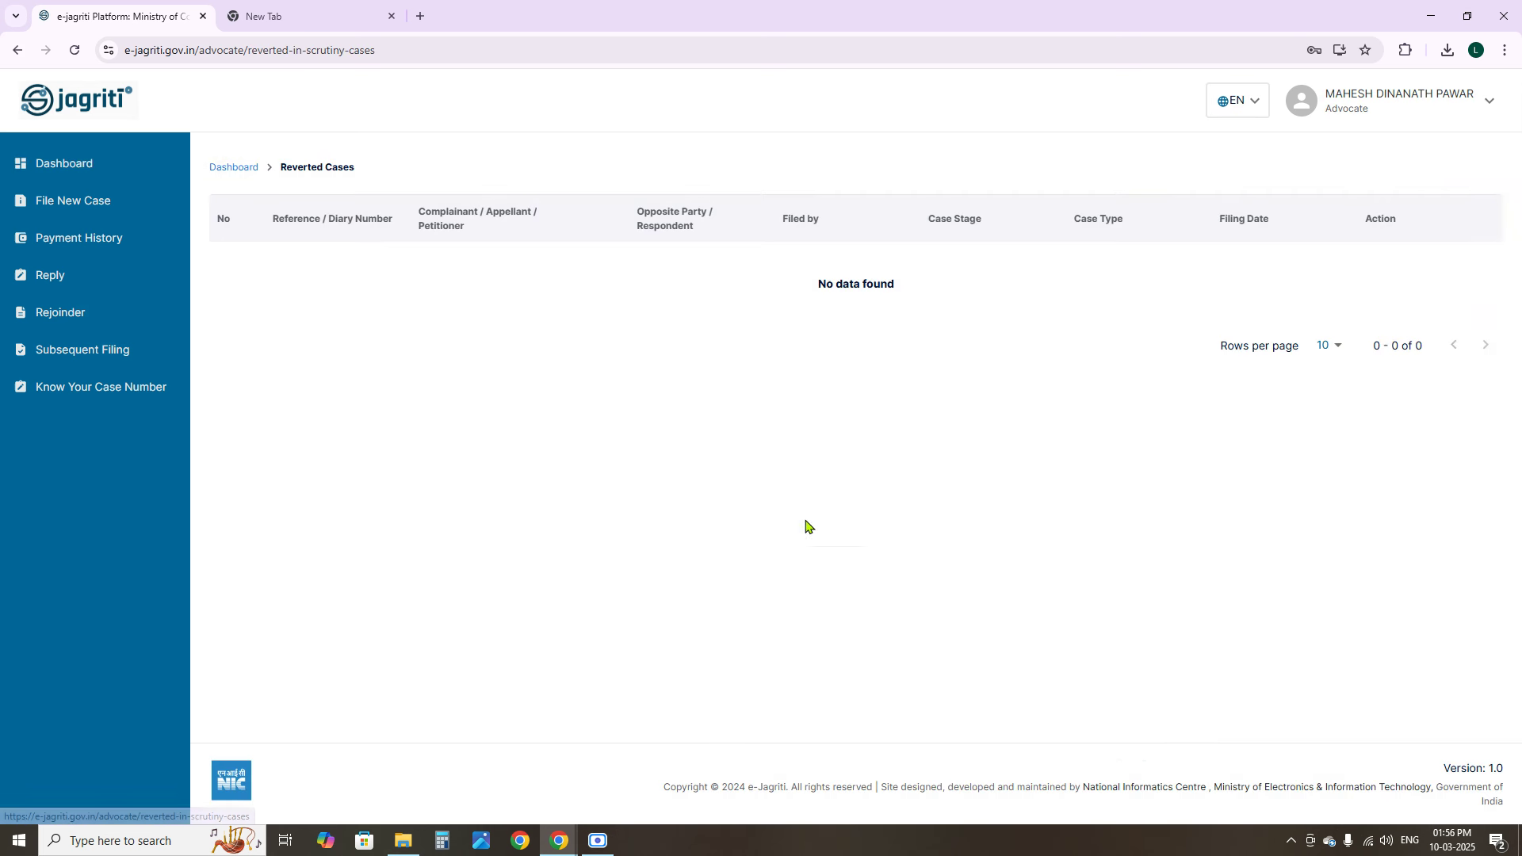
{"action": "left_click", "coordinate": [81, 169]}
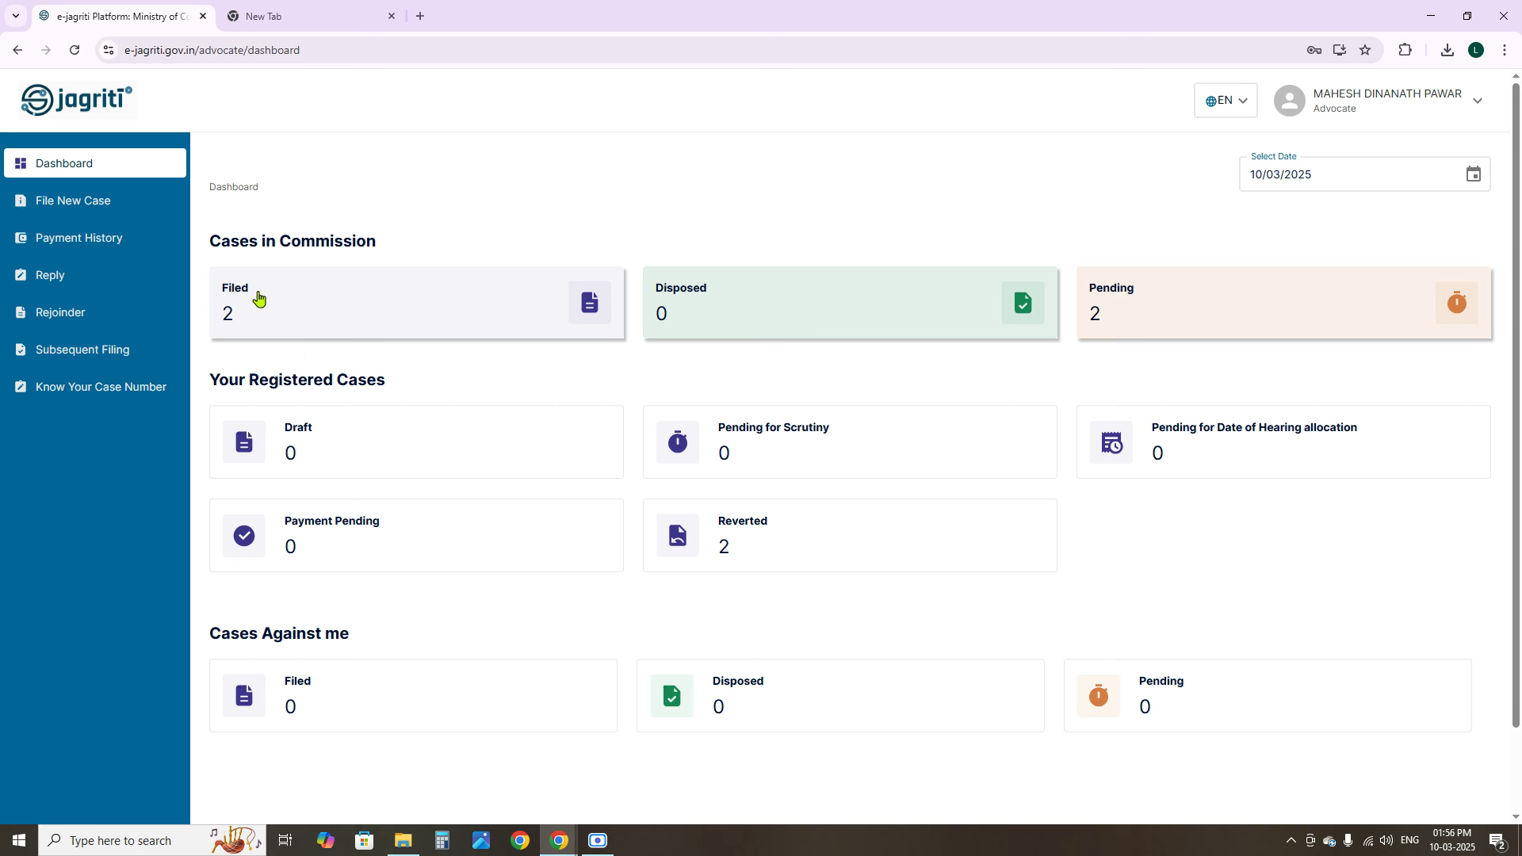
Start a new case filing with Consumer Complaint as the case type
{"action": "left_click", "coordinate": [49, 209]}
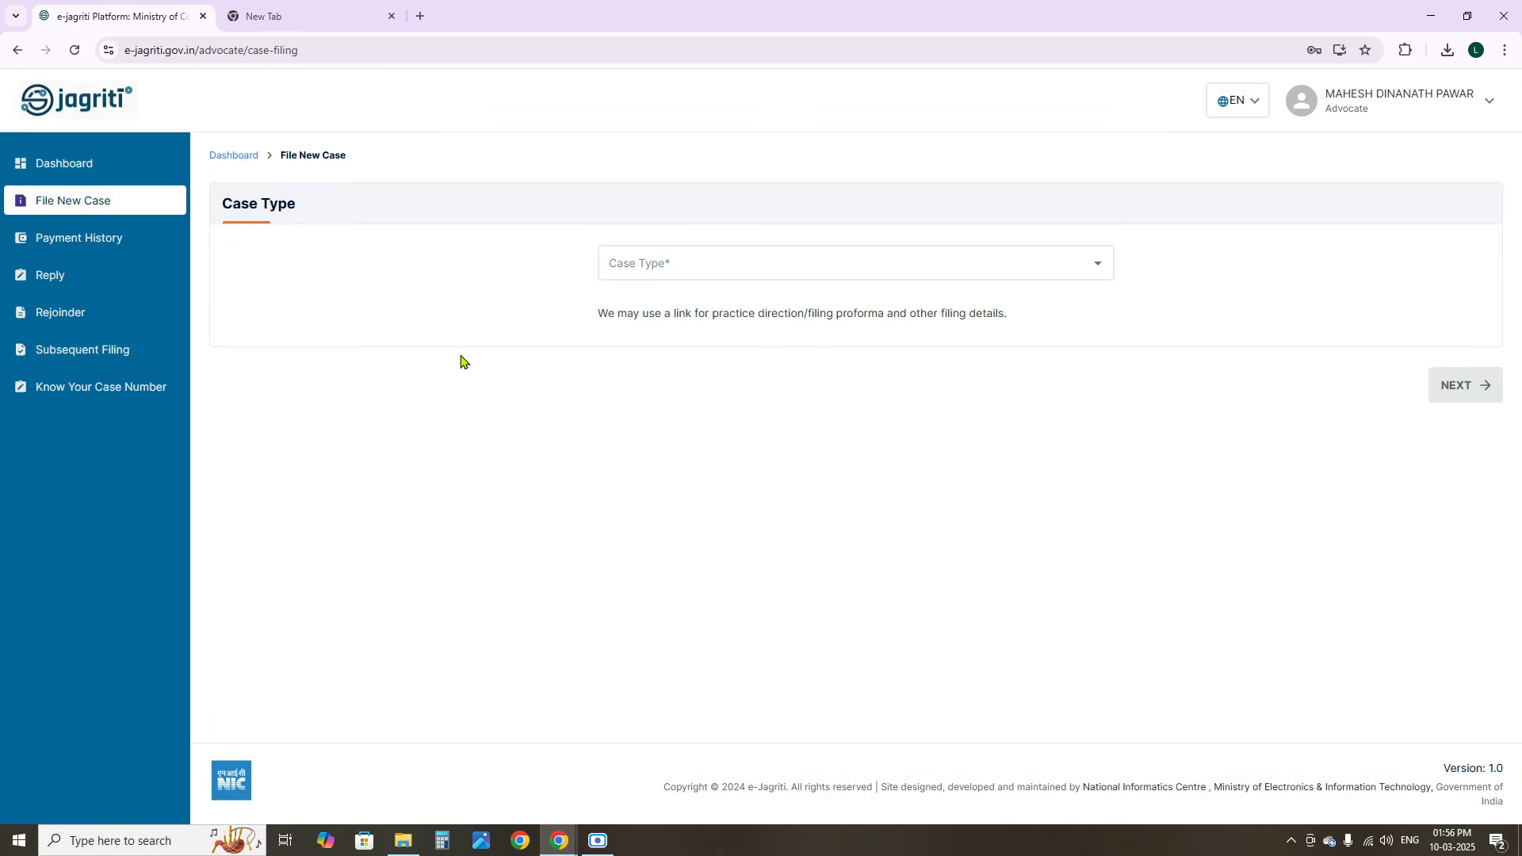
{"action": "left_click", "coordinate": [676, 258]}
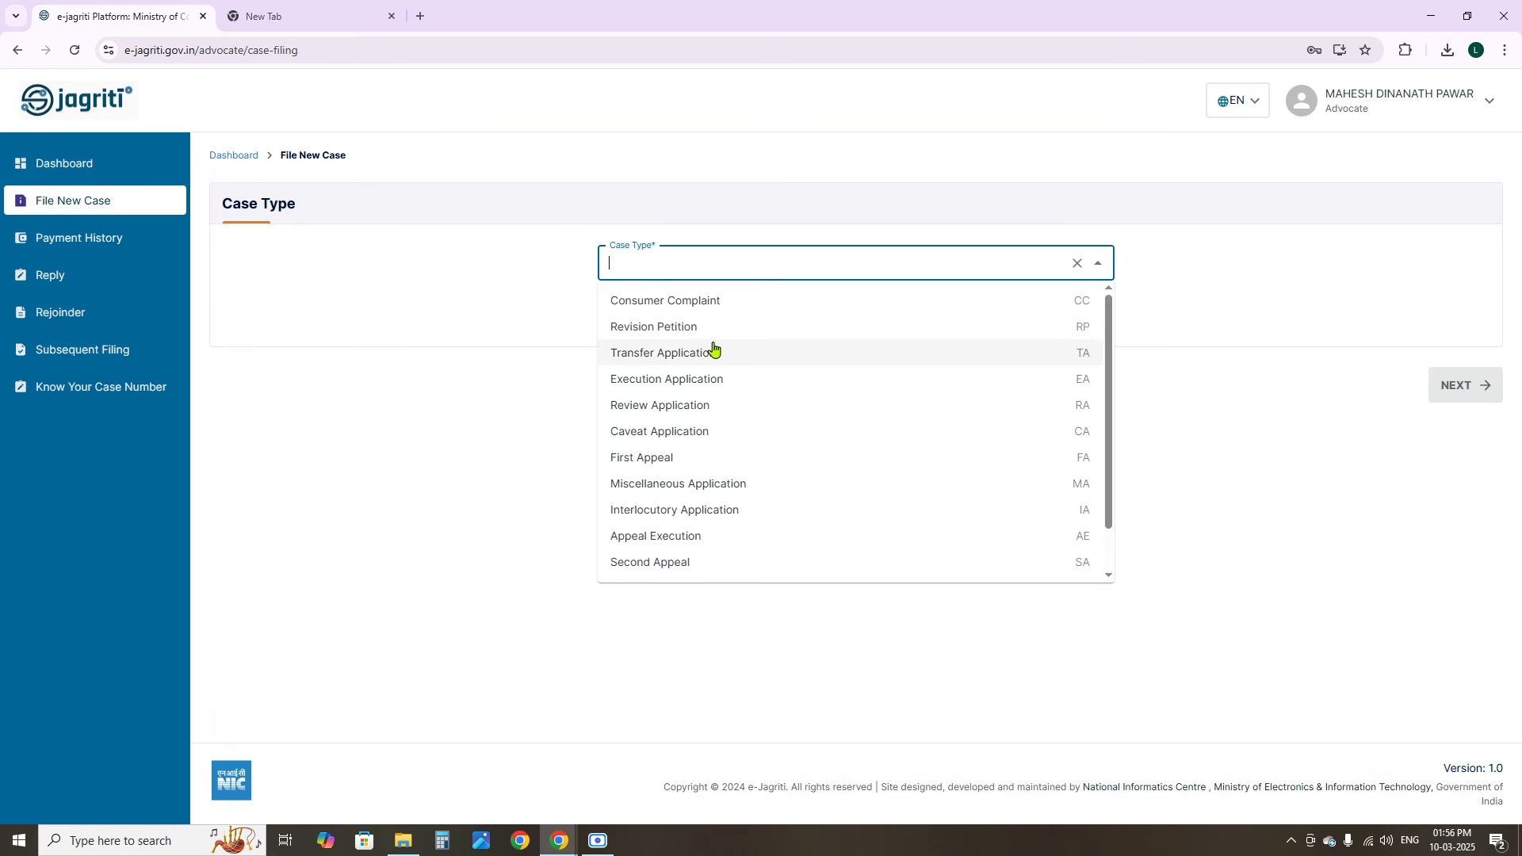
{"action": "left_click", "coordinate": [655, 308]}
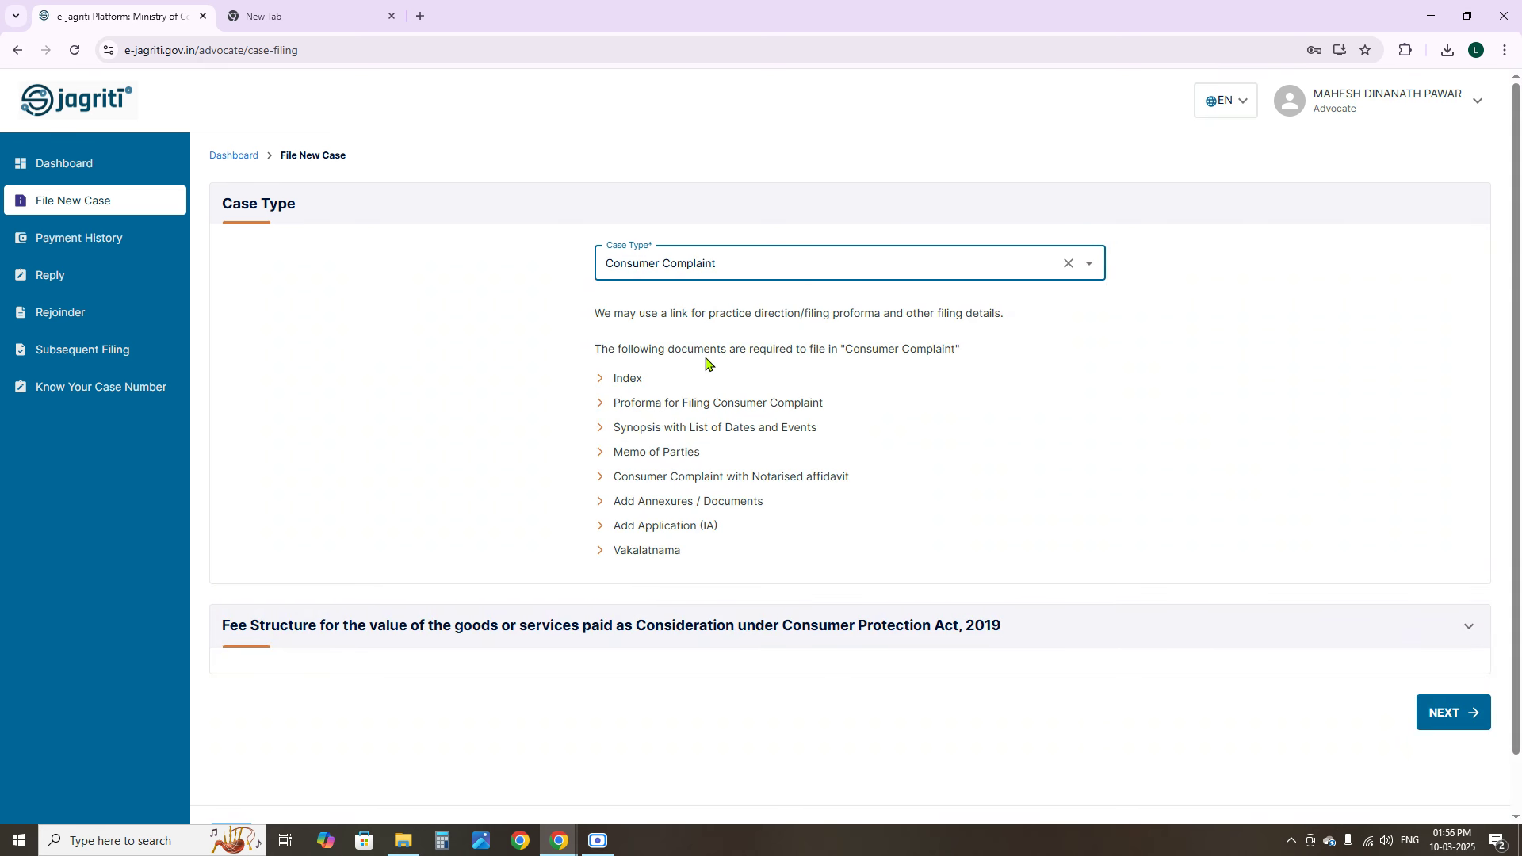
Review the required documents list and proceed to the step 1 Case Details page
{"action": "left_click_drag", "start_coordinate": [612, 379], "coordinate": [886, 486]}
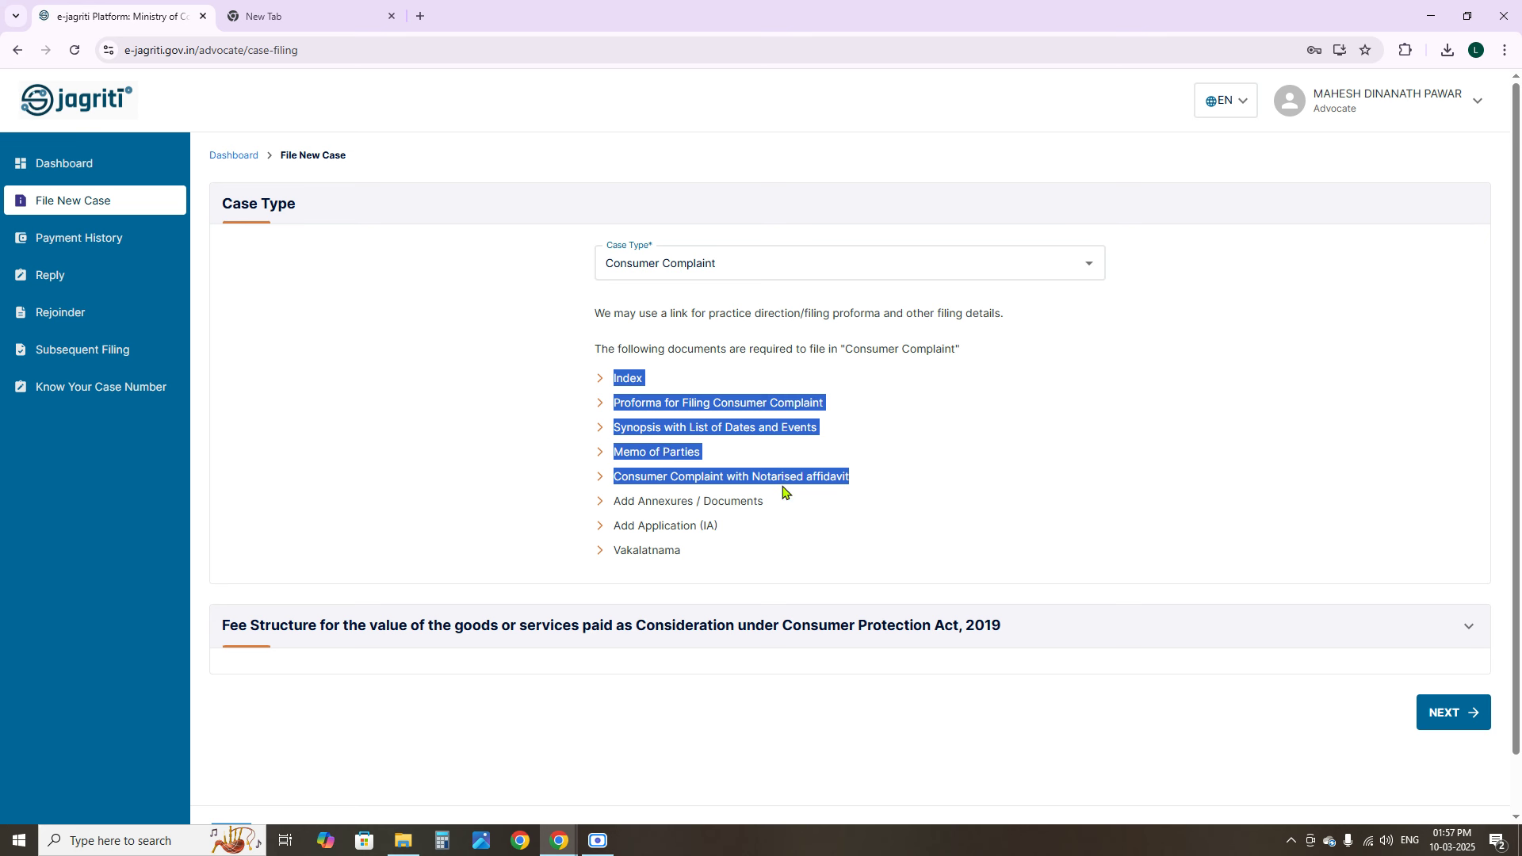
{"action": "left_click", "coordinate": [887, 492]}
{"action": "left_click_drag", "start_coordinate": [880, 486], "coordinate": [617, 374]}
{"action": "left_click", "coordinate": [856, 482]}
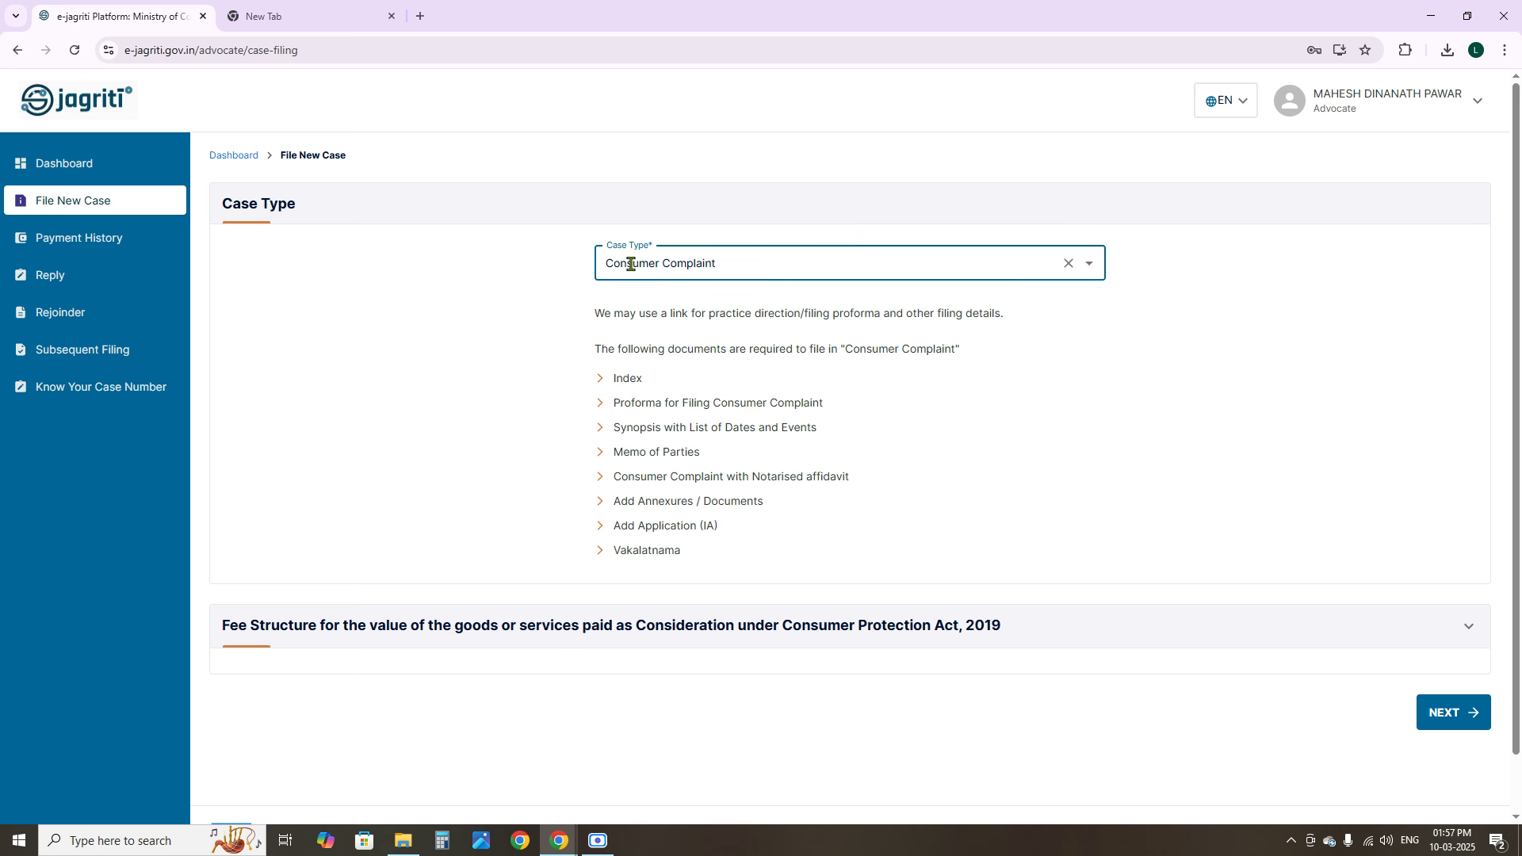
{"action": "left_click", "coordinate": [1443, 713]}
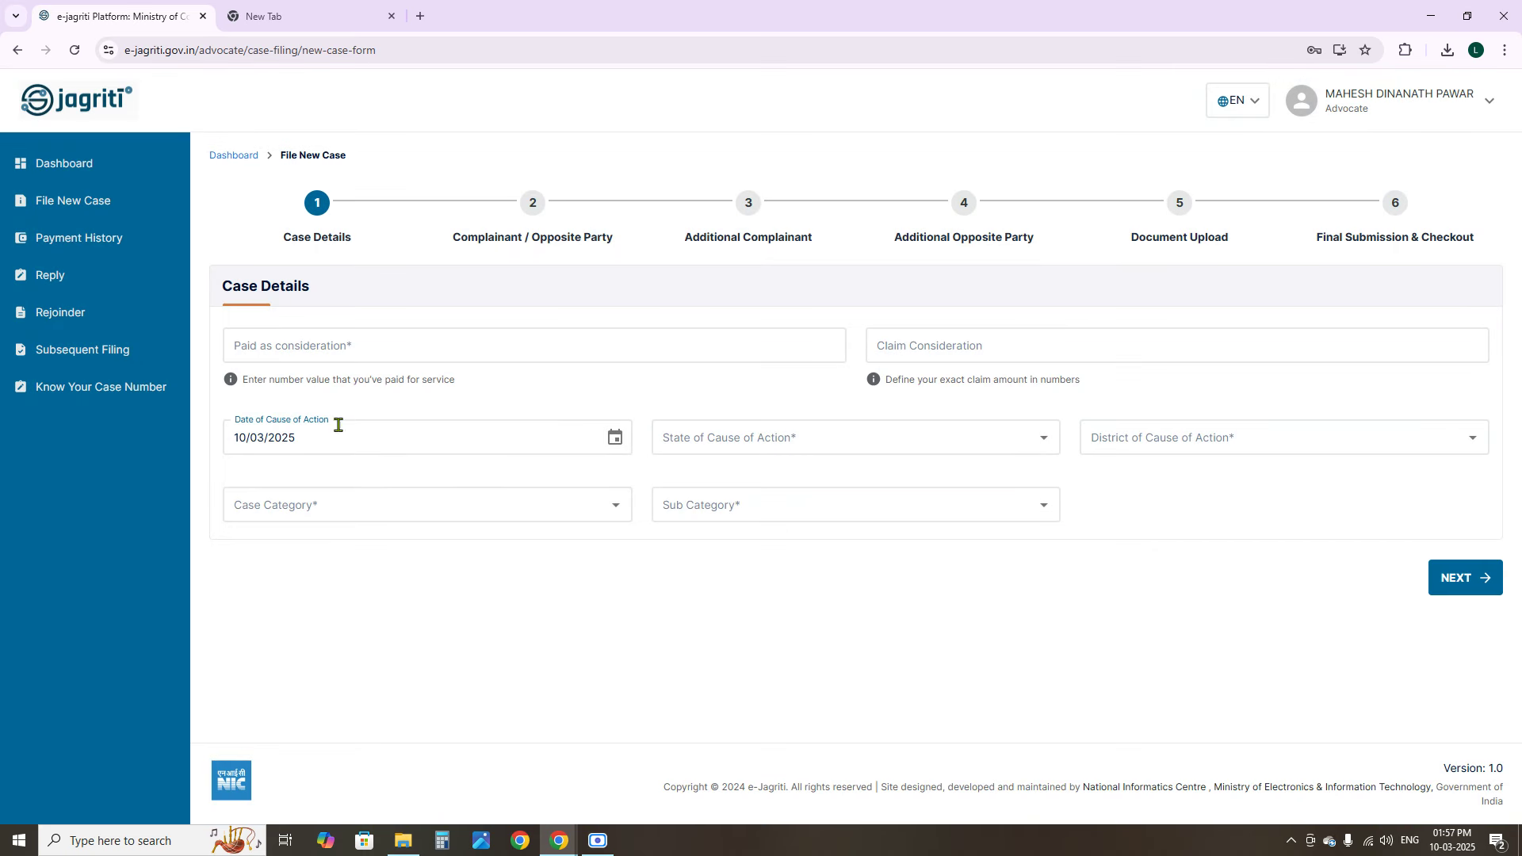
Enter 50,000 as the amount paid as consideration
{"action": "left_click", "coordinate": [276, 349]}
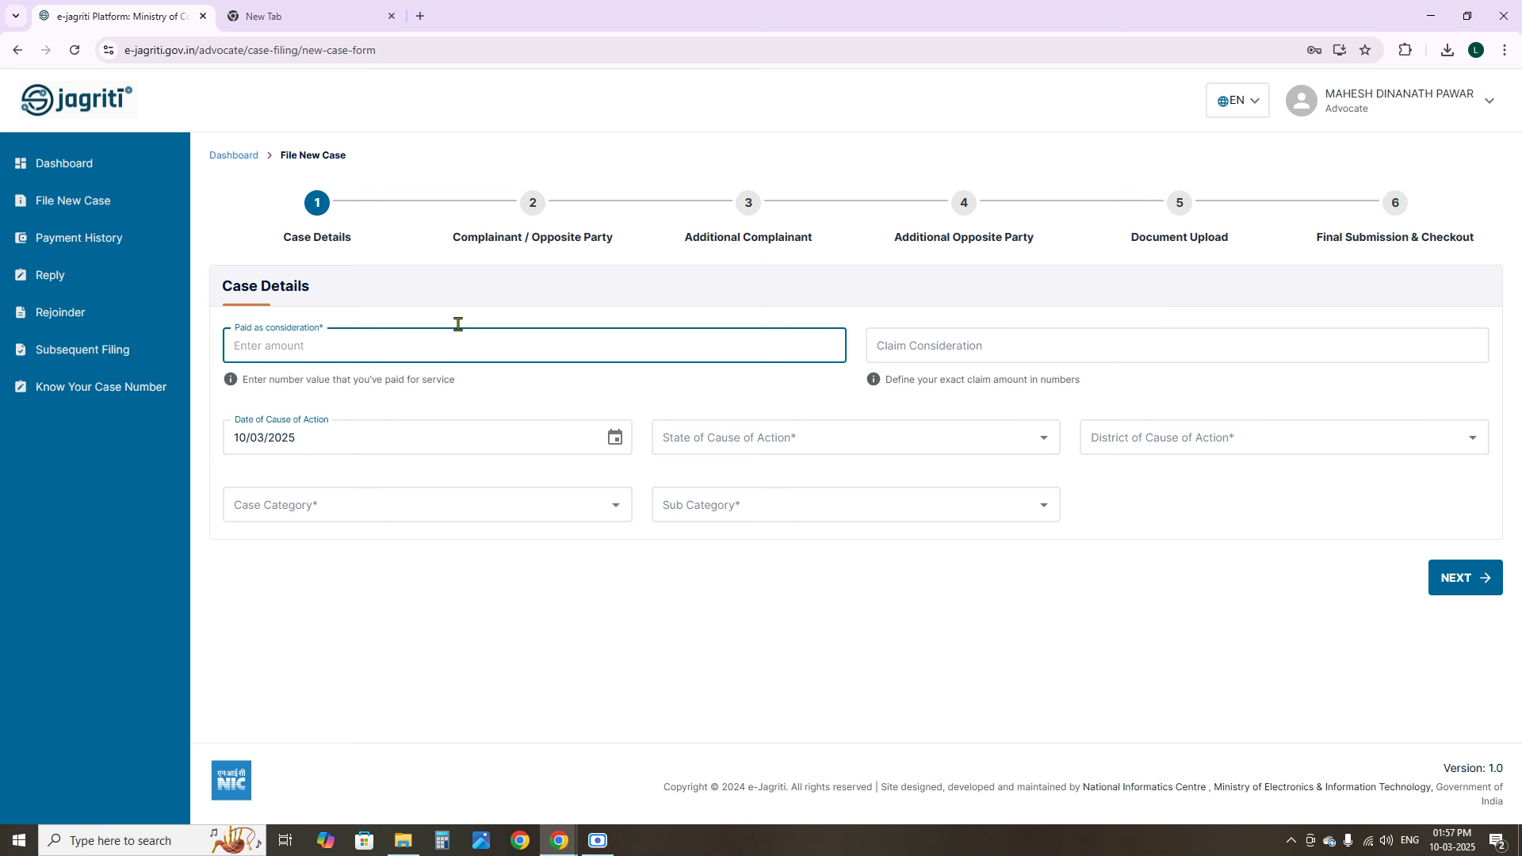
{"action": "left_click", "coordinate": [327, 577]}
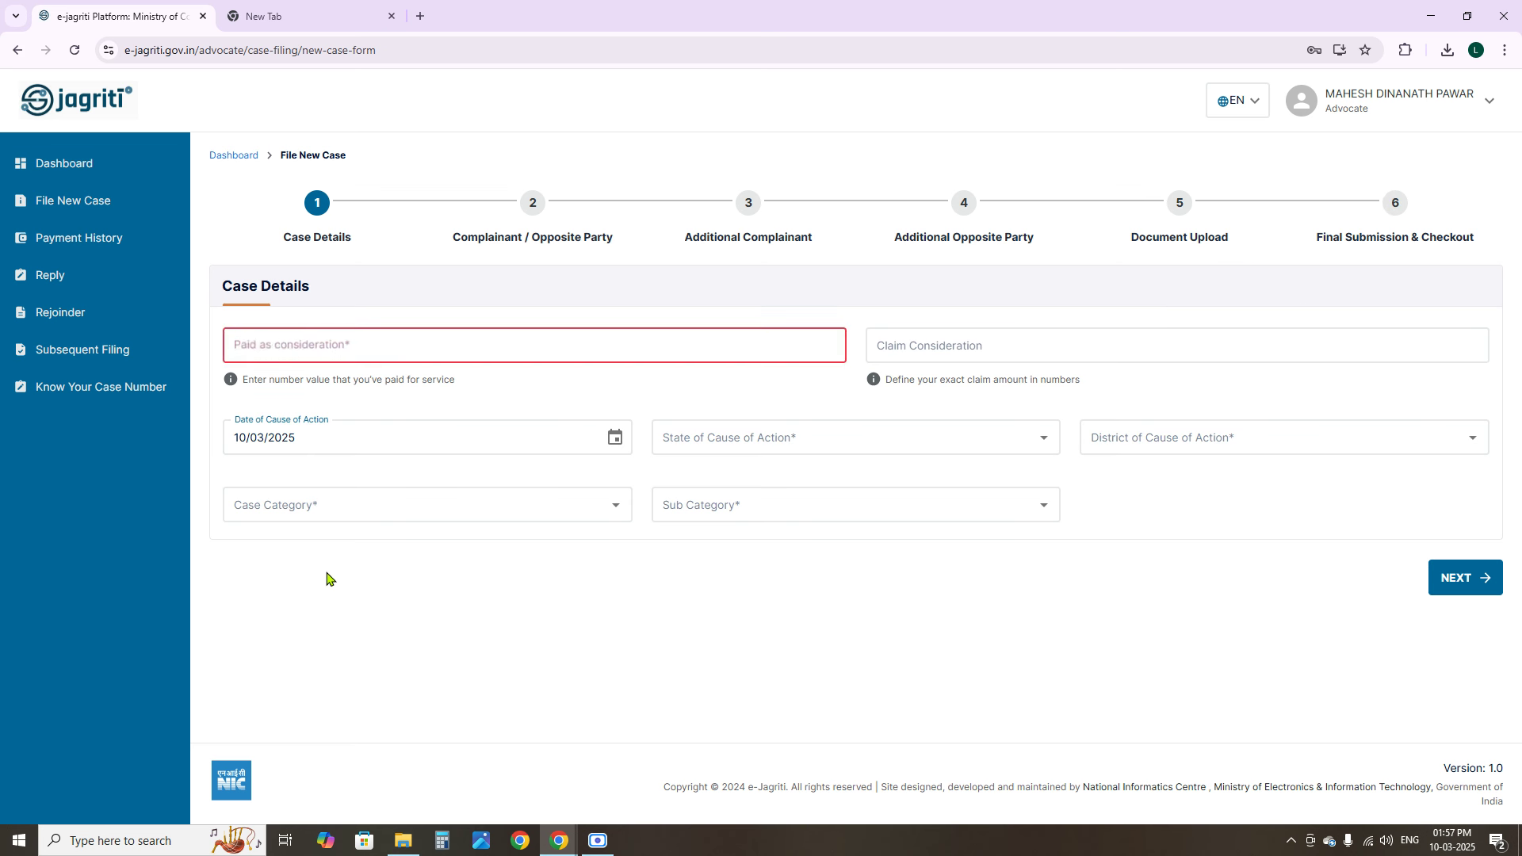
{"action": "left_click", "coordinate": [287, 346]}
{"action": "type", "text": "500000"}
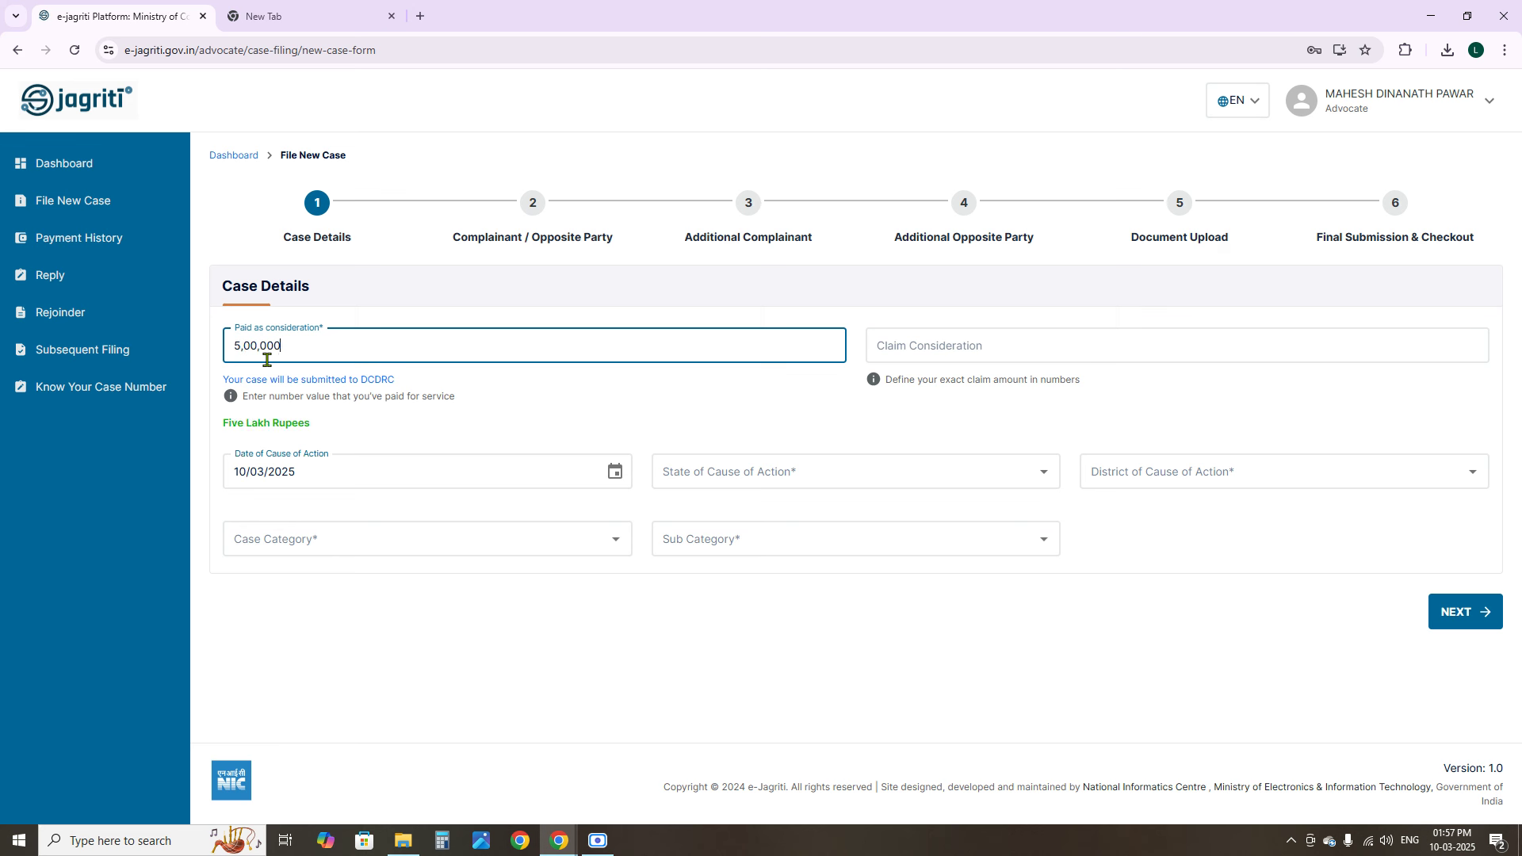
{"action": "key", "text": "BackSpace"}
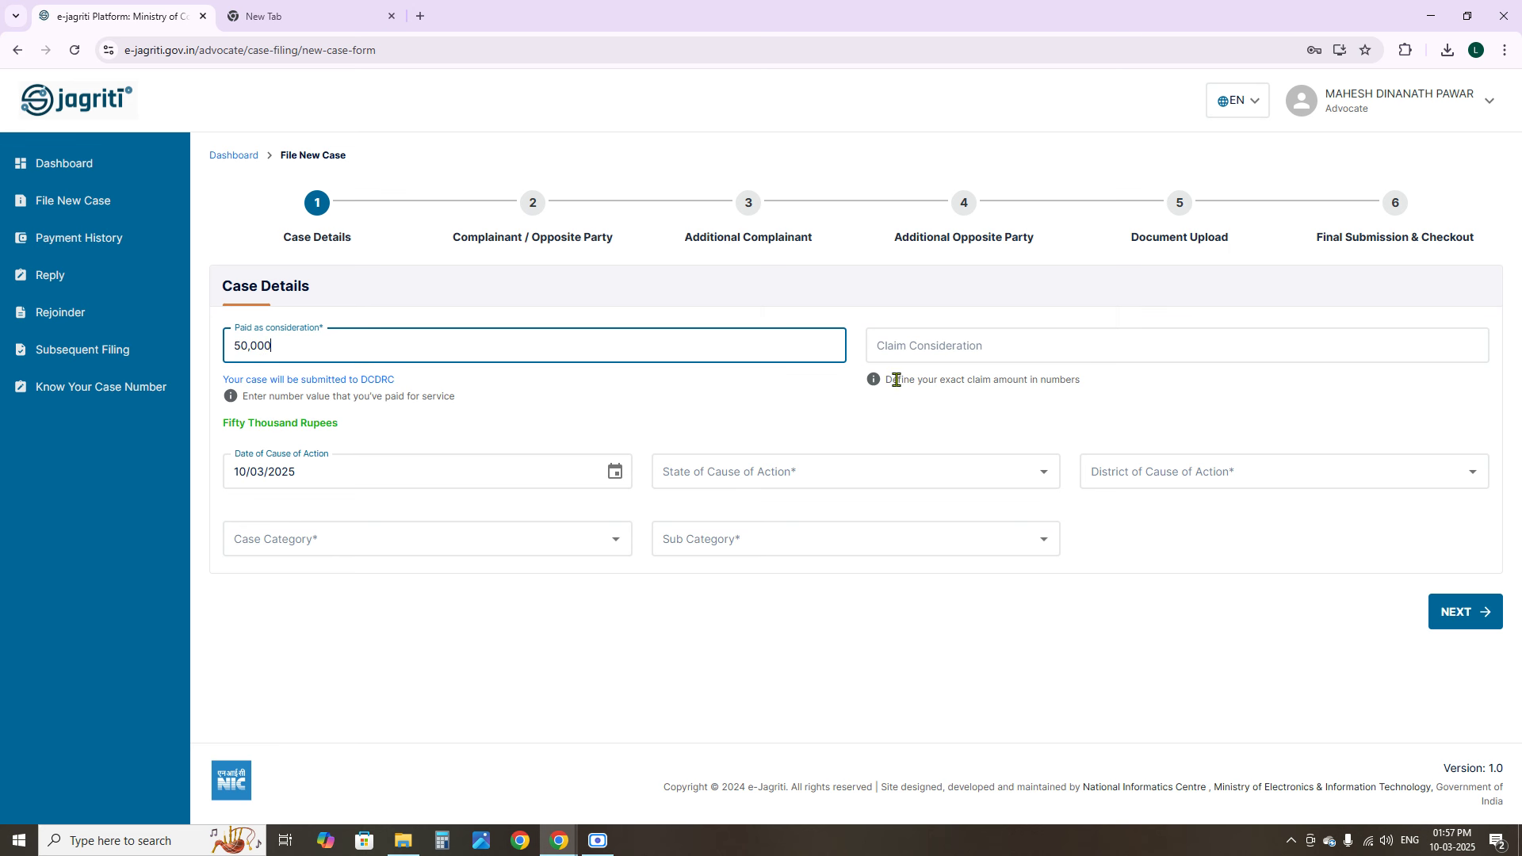
Enter 200000 as the claim consideration, shown as Two Lakh Rupees
{"action": "left_click", "coordinate": [929, 348]}
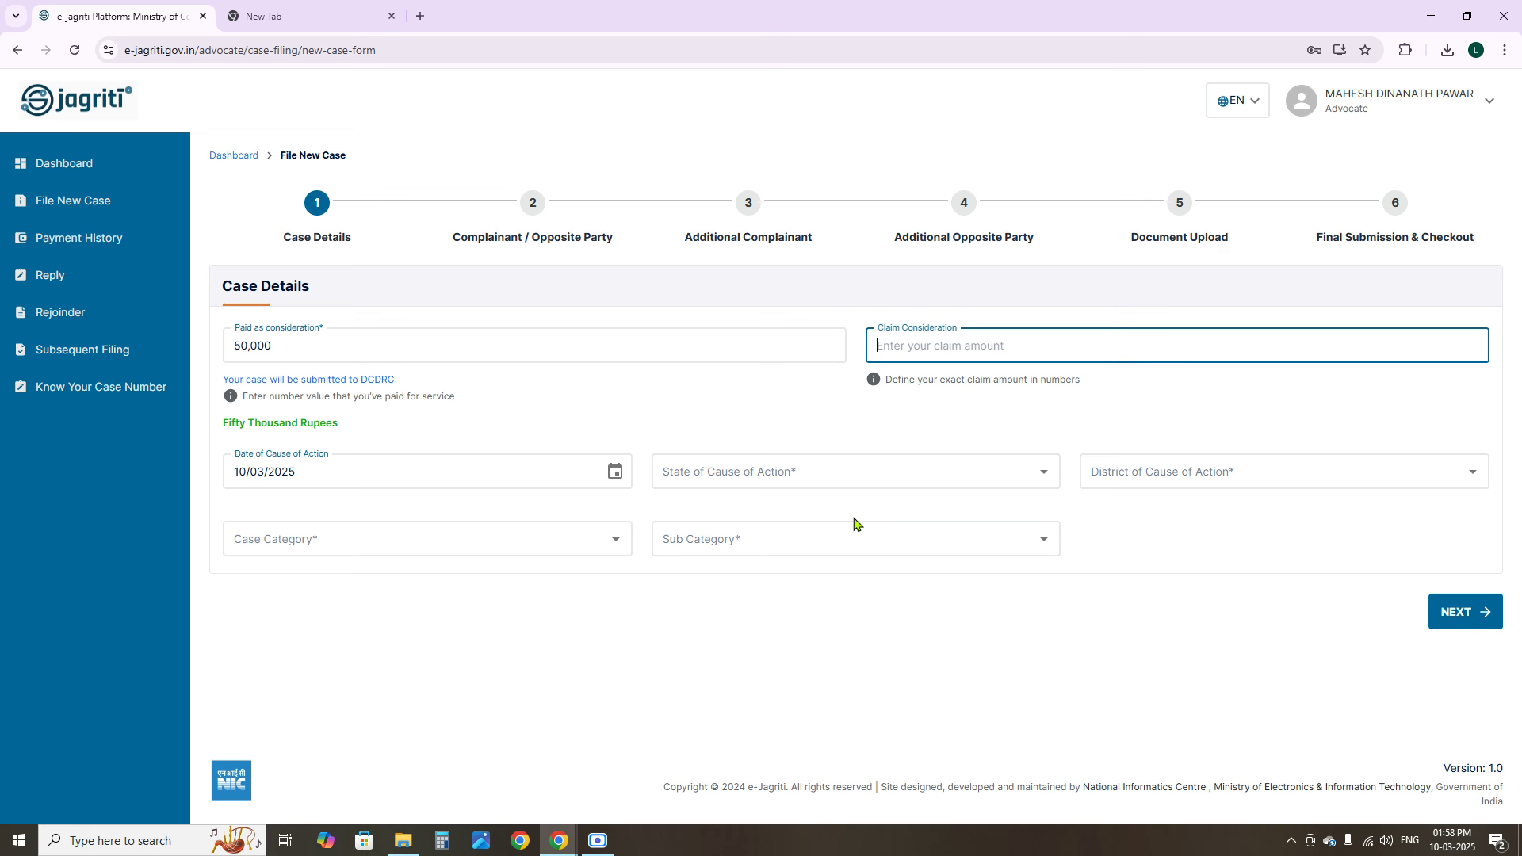
{"action": "left_click", "coordinate": [274, 347]}
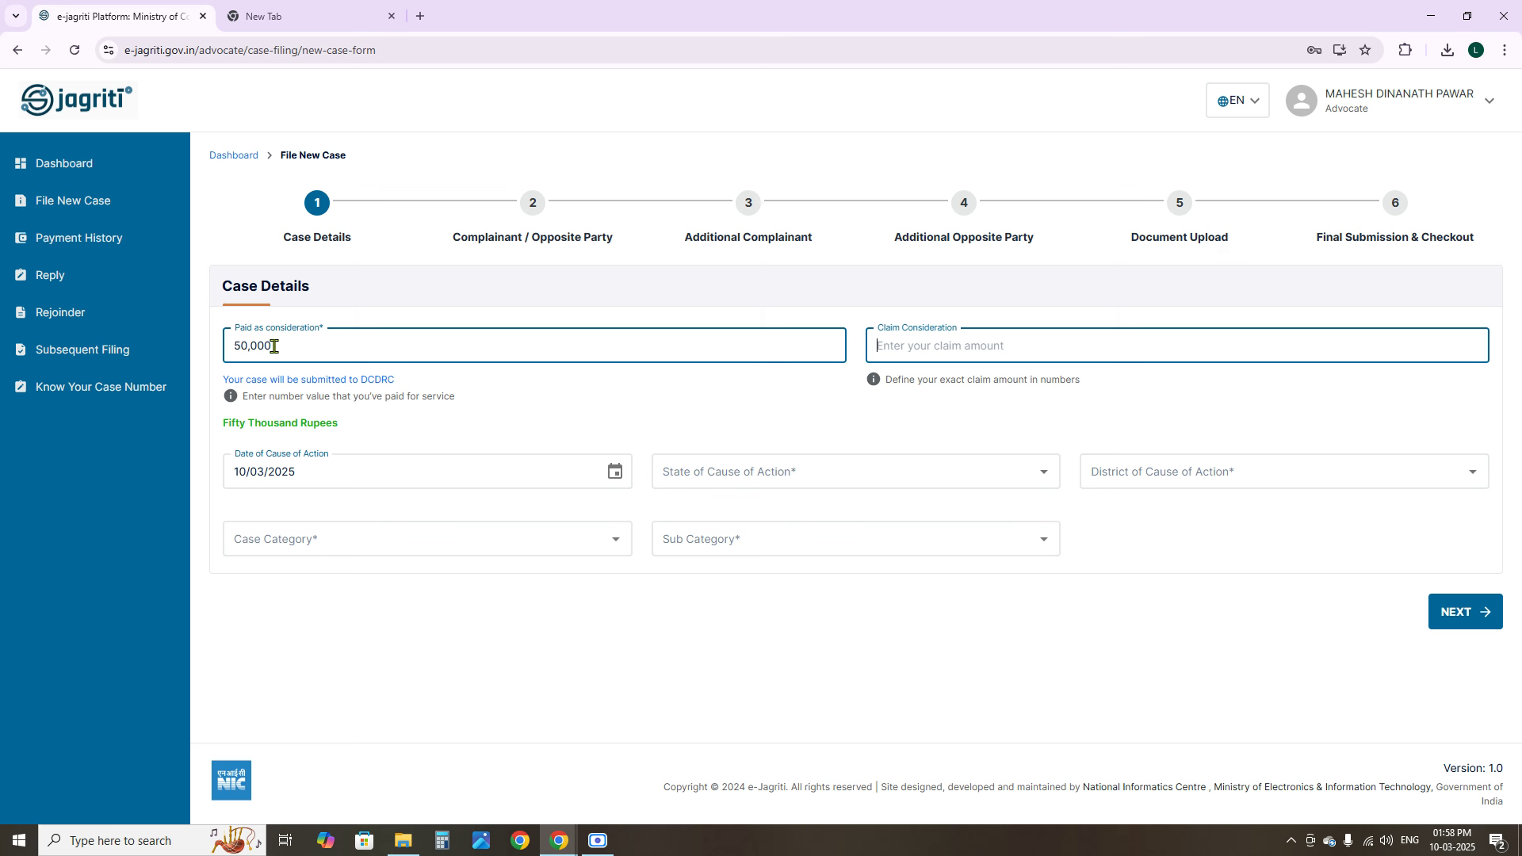
{"action": "type", "text": "200000"}
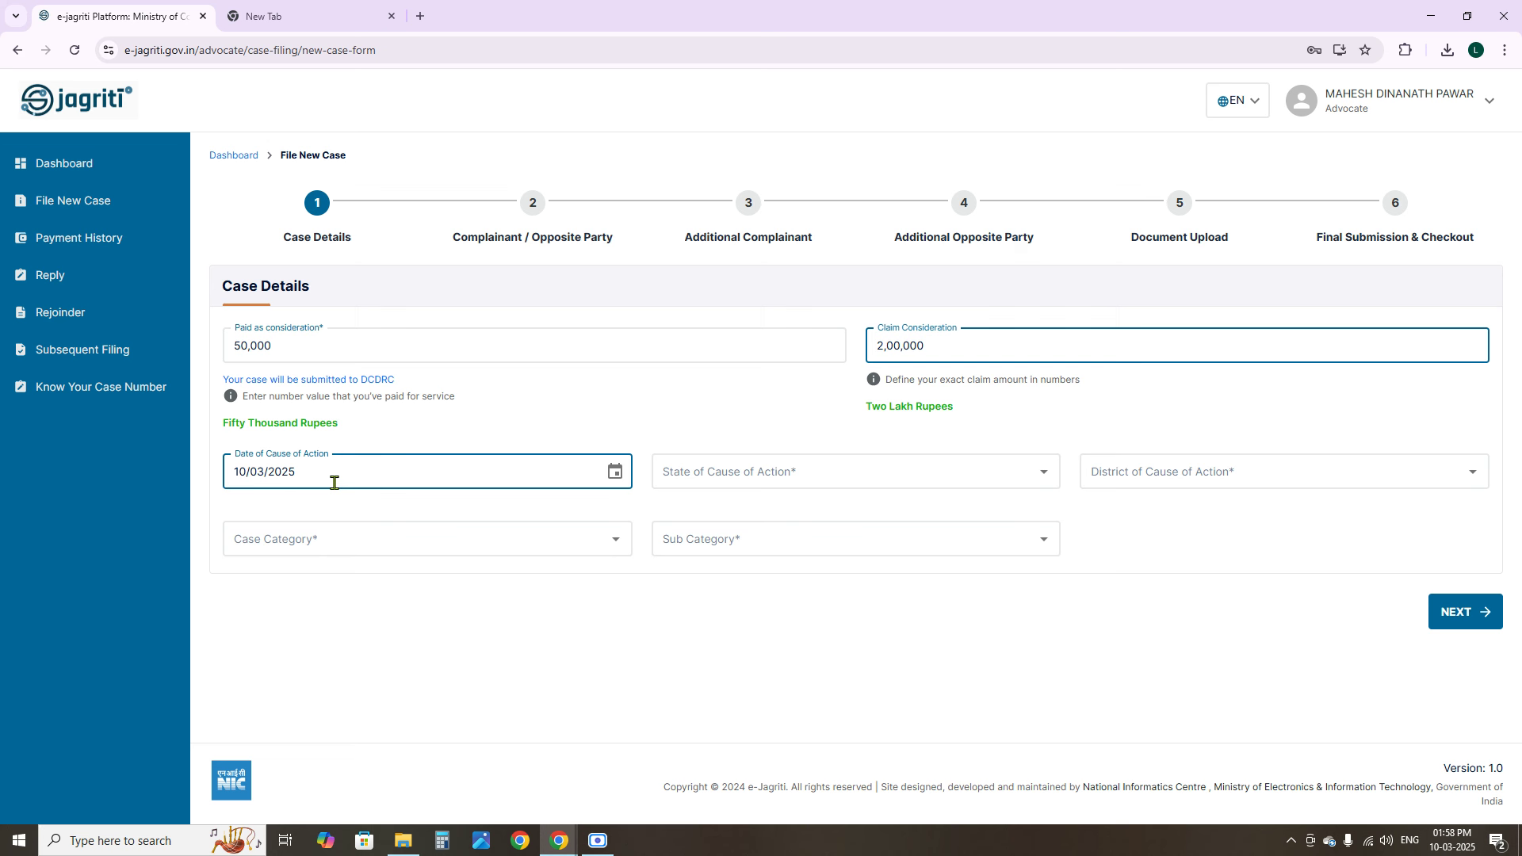
Set the date of cause of action to 04/03/2025
{"action": "left_click", "coordinate": [615, 472]}
{"action": "left_click", "coordinate": [290, 612]}
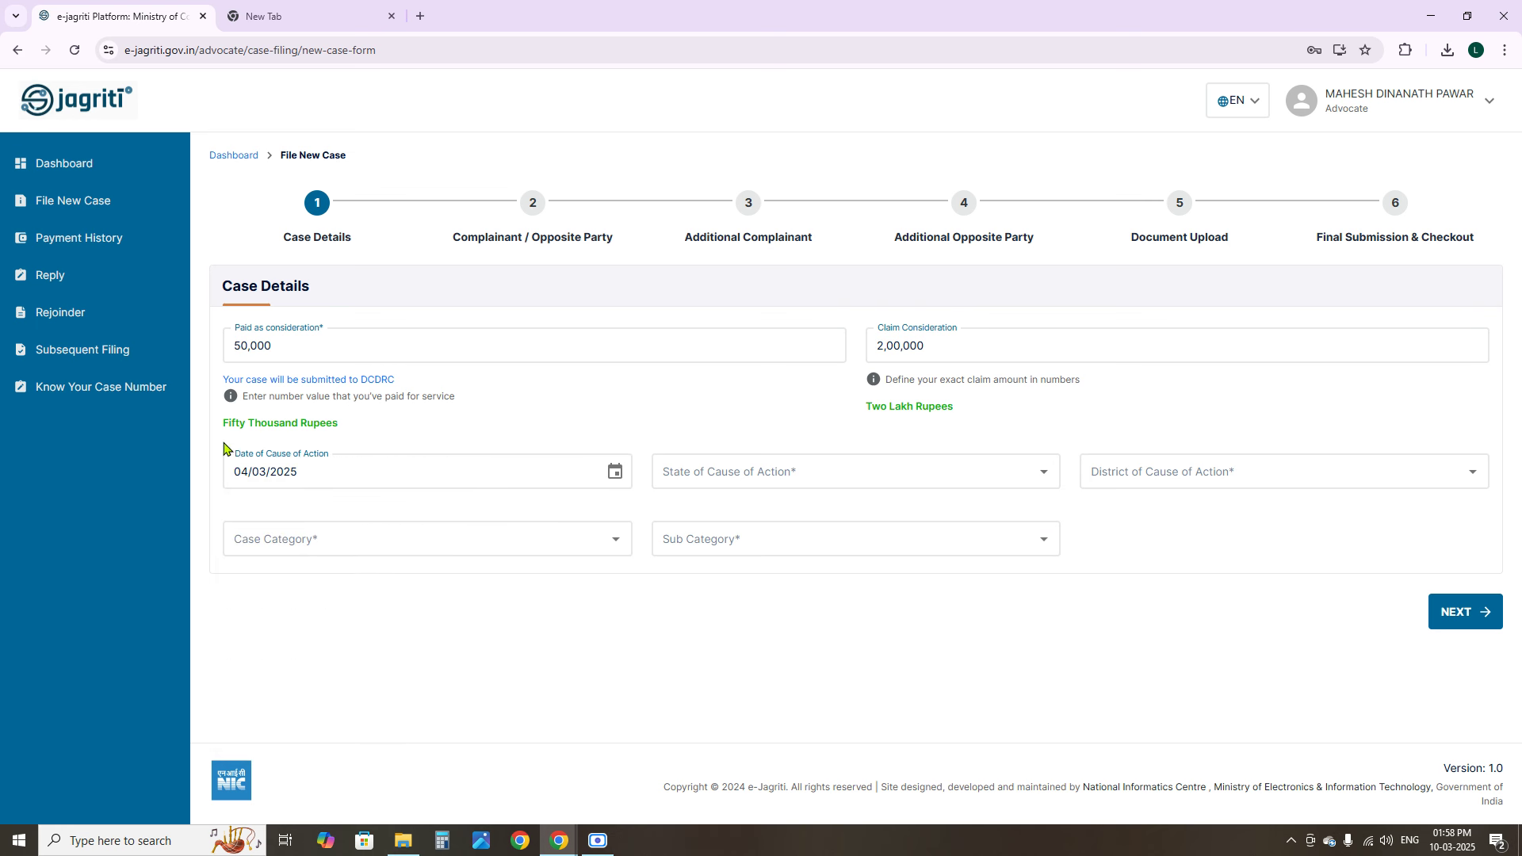
{"action": "left_click", "coordinate": [252, 469]}
Choose MAHARASHTRA as the state of cause of action and search 'pune' for district
{"action": "left_click", "coordinate": [729, 474]}
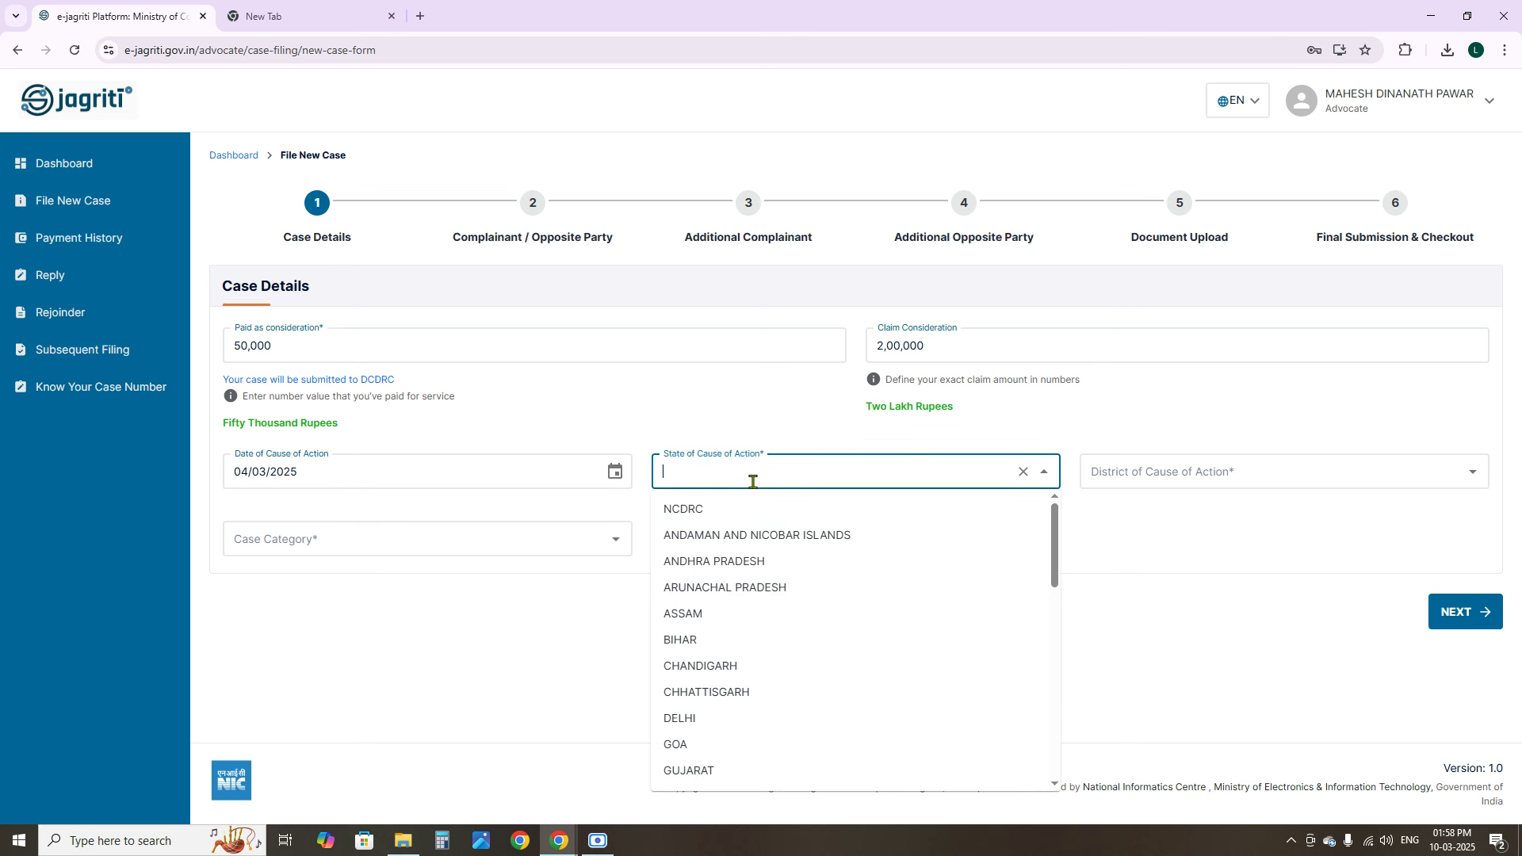
{"action": "type", "text": "mahah"}
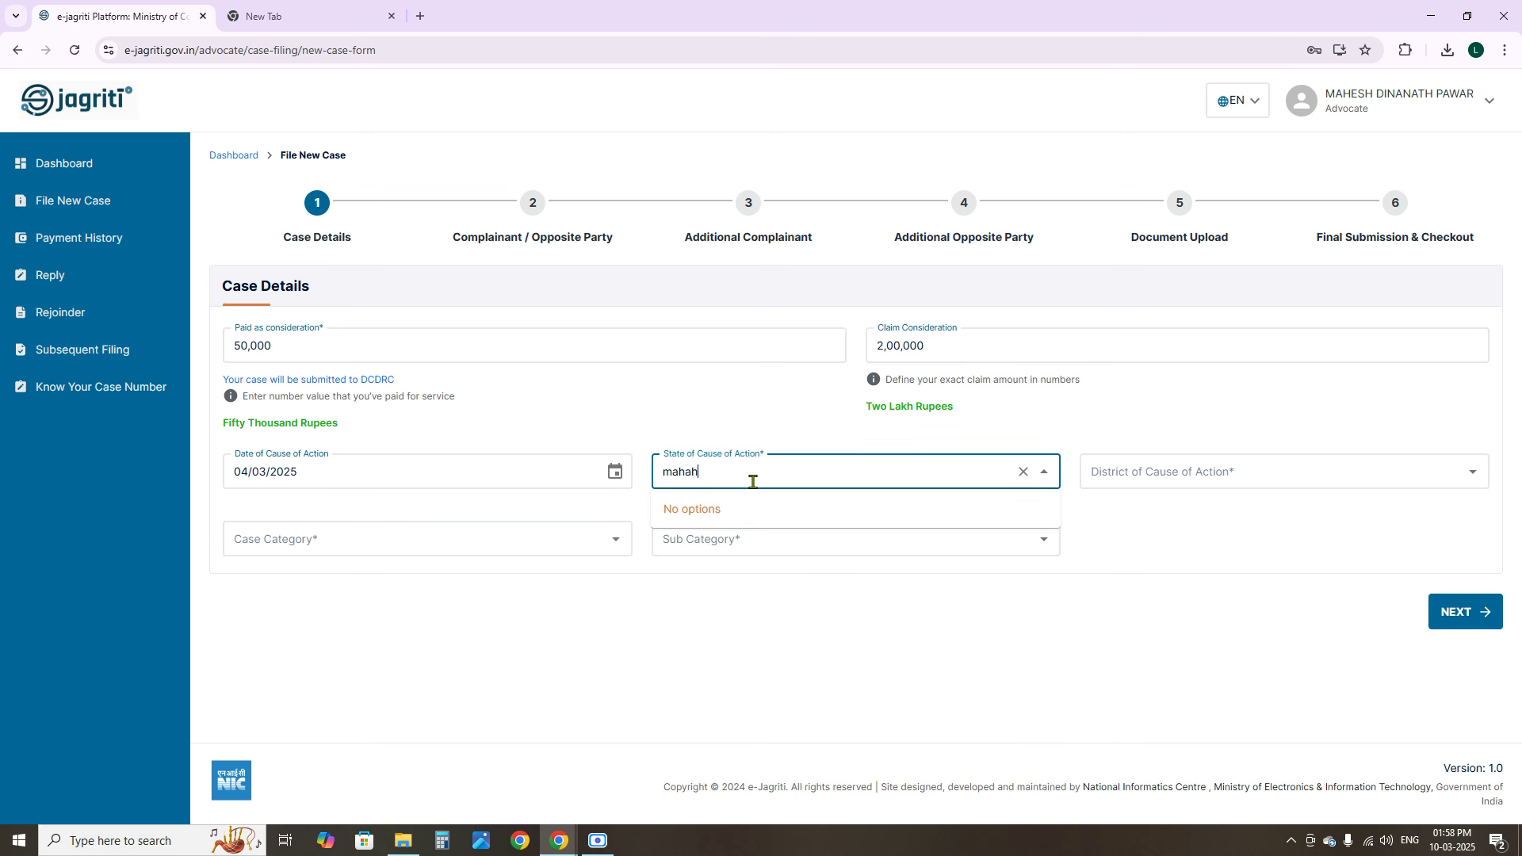
{"action": "key", "text": "BackSpace"}
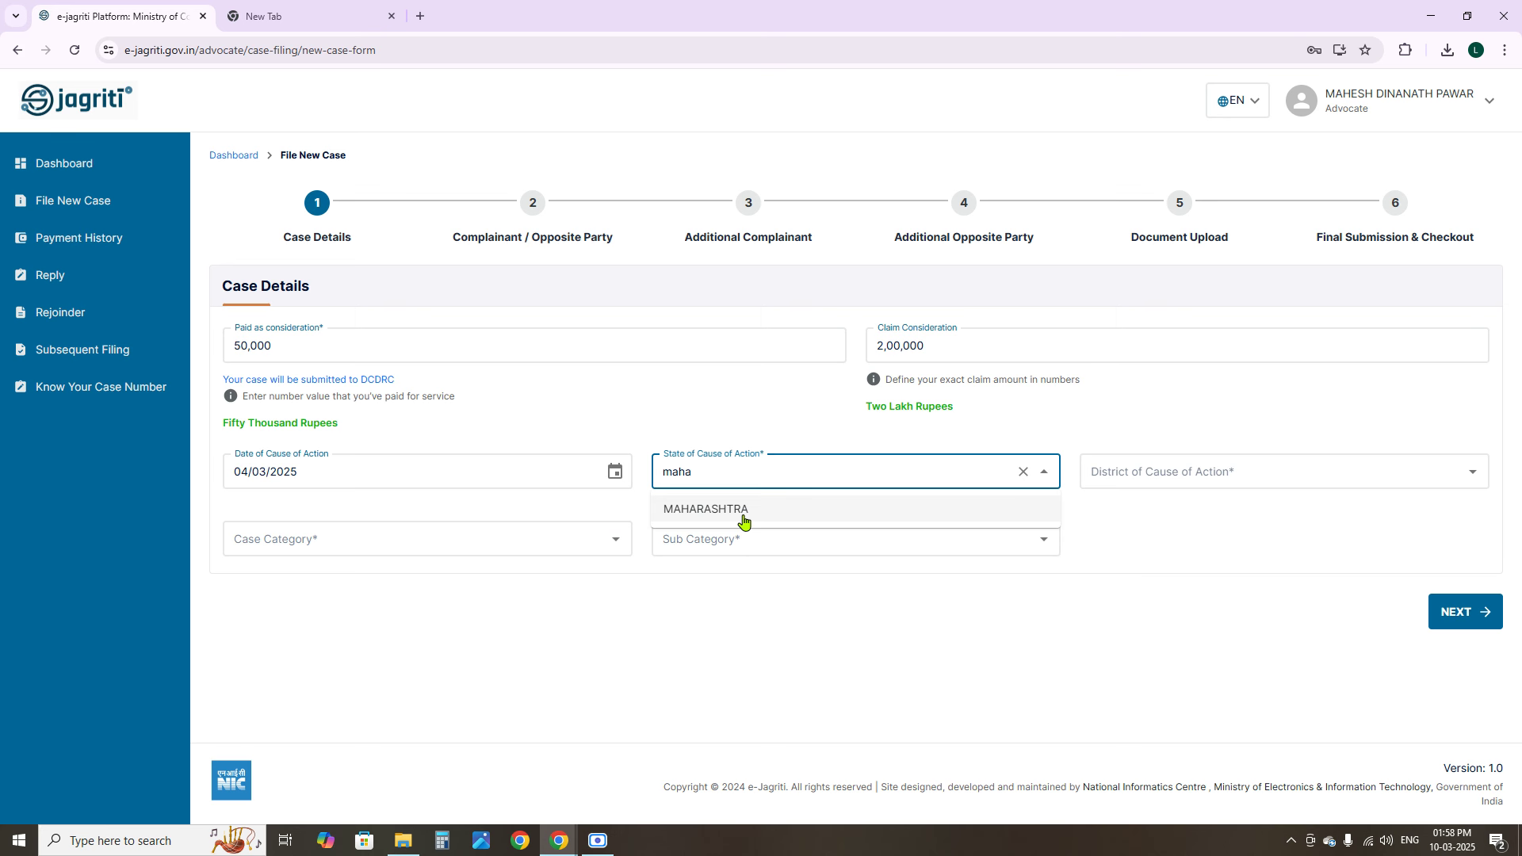
{"action": "left_click", "coordinate": [742, 517]}
{"action": "left_click", "coordinate": [1215, 474]}
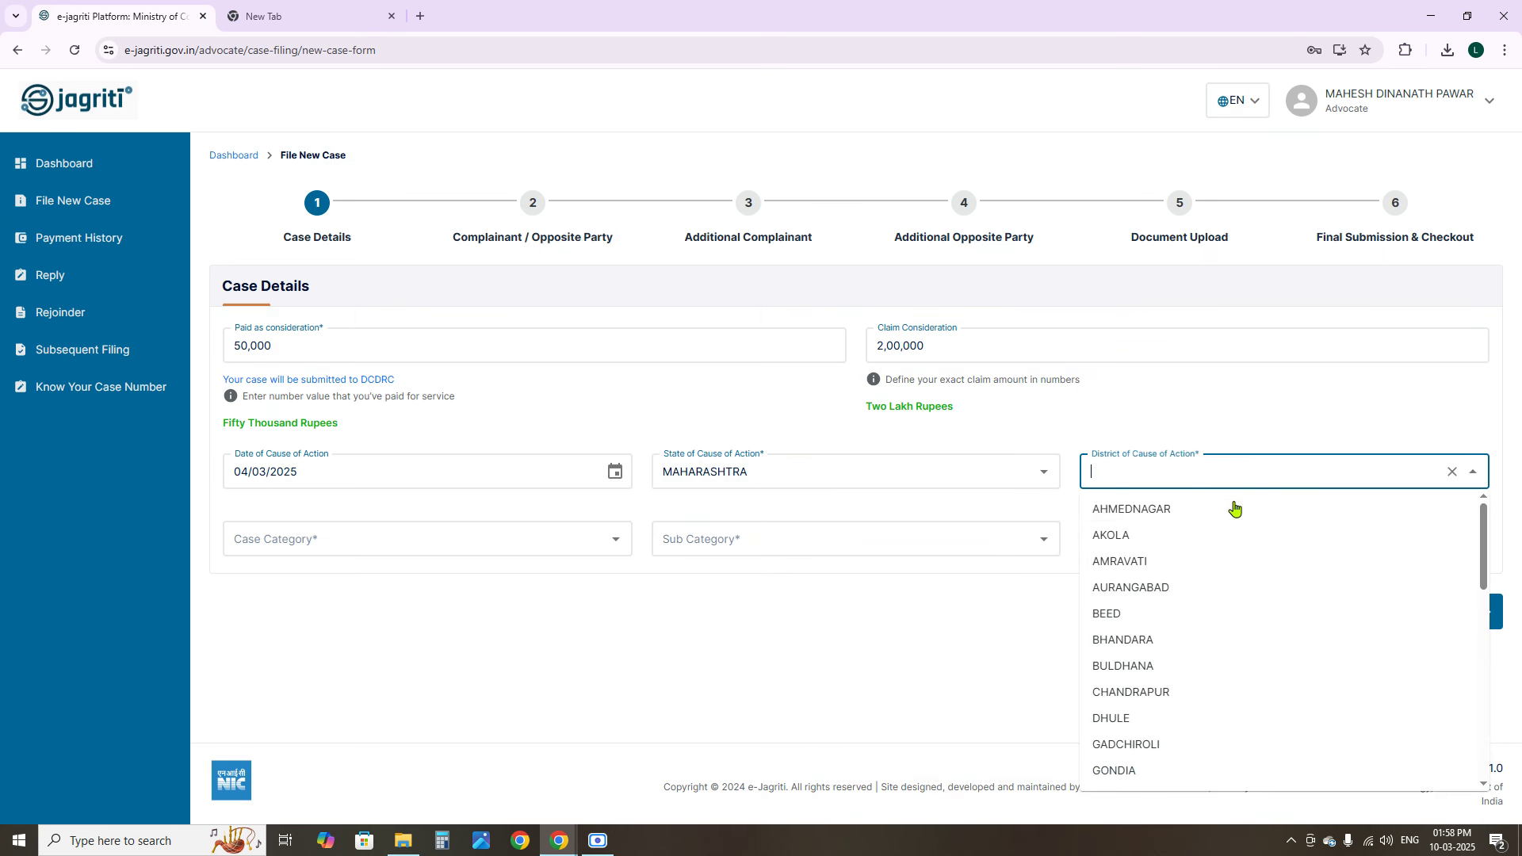
{"action": "type", "text": "pune"}
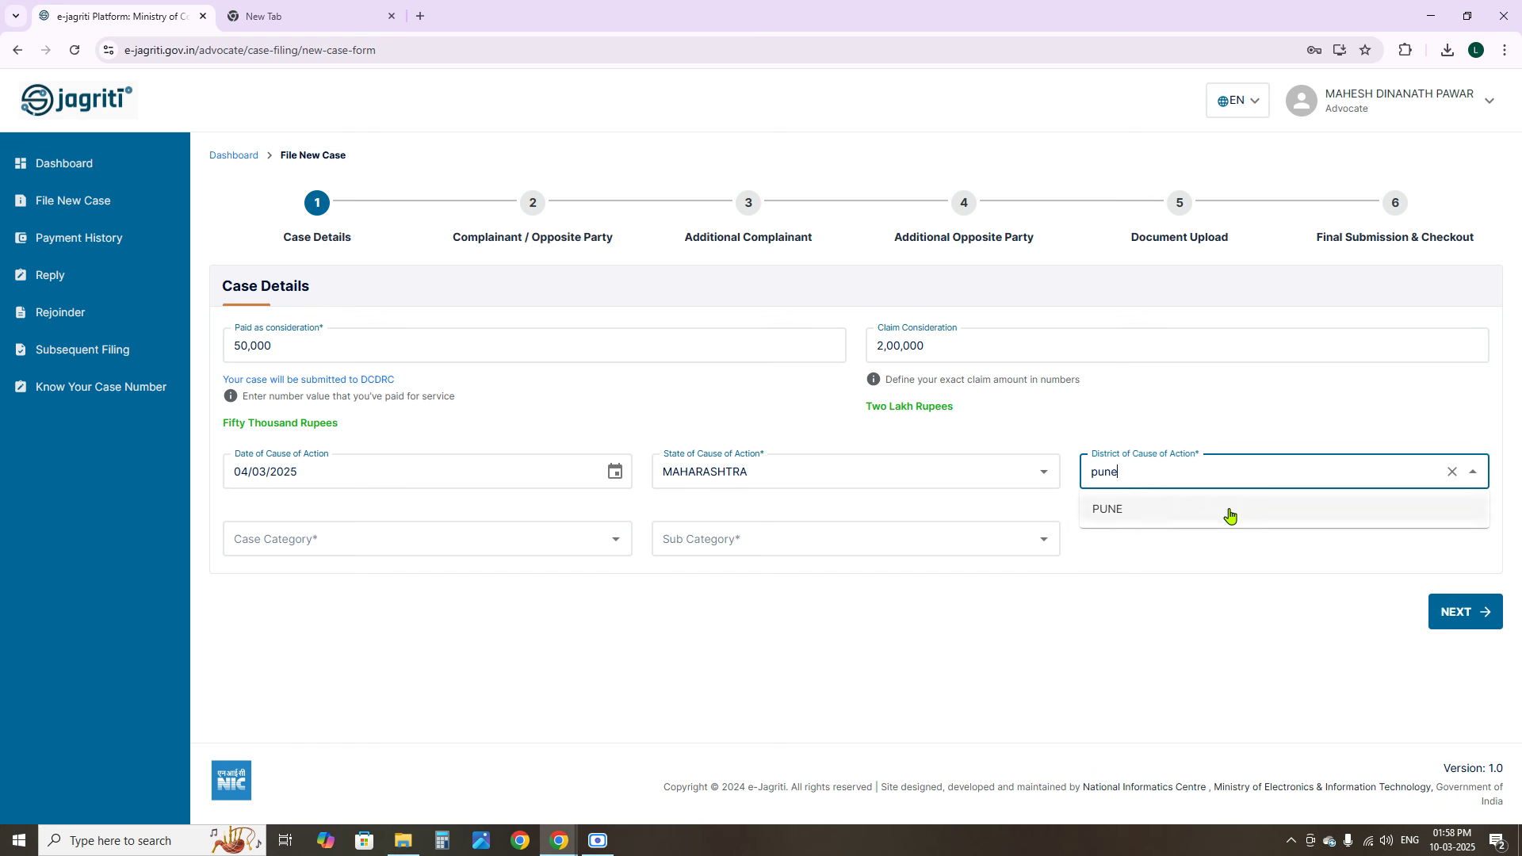
Set district to PUNE and case category to ELECTRONICS PRODUCTS
{"action": "left_click", "coordinate": [1230, 513]}
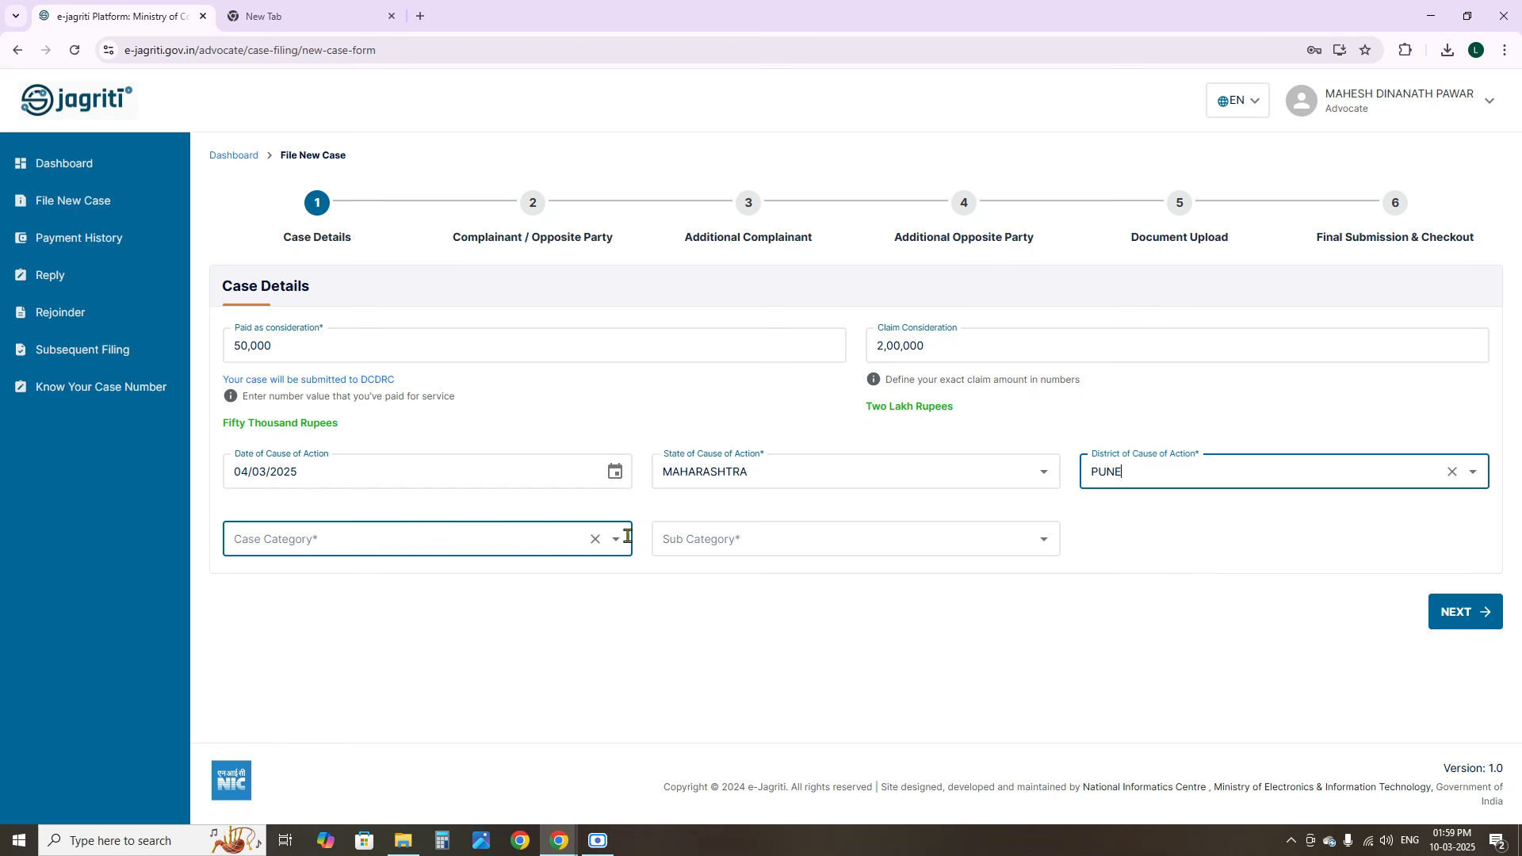
{"action": "left_click", "coordinate": [368, 550]}
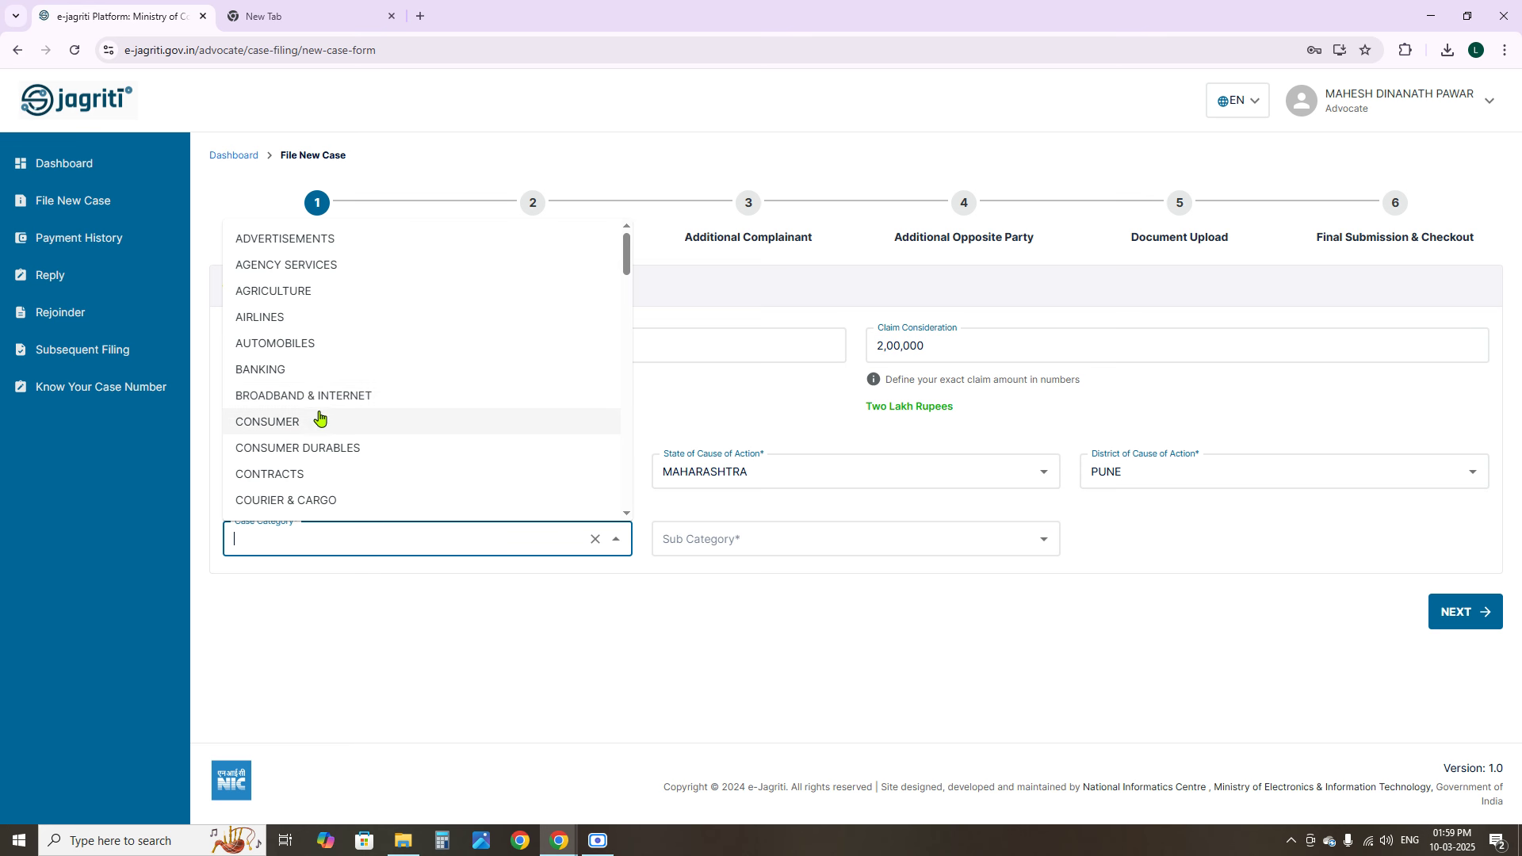
{"action": "scroll", "coordinate": [425, 506], "scroll_direction": "down", "scroll_amount": 5}
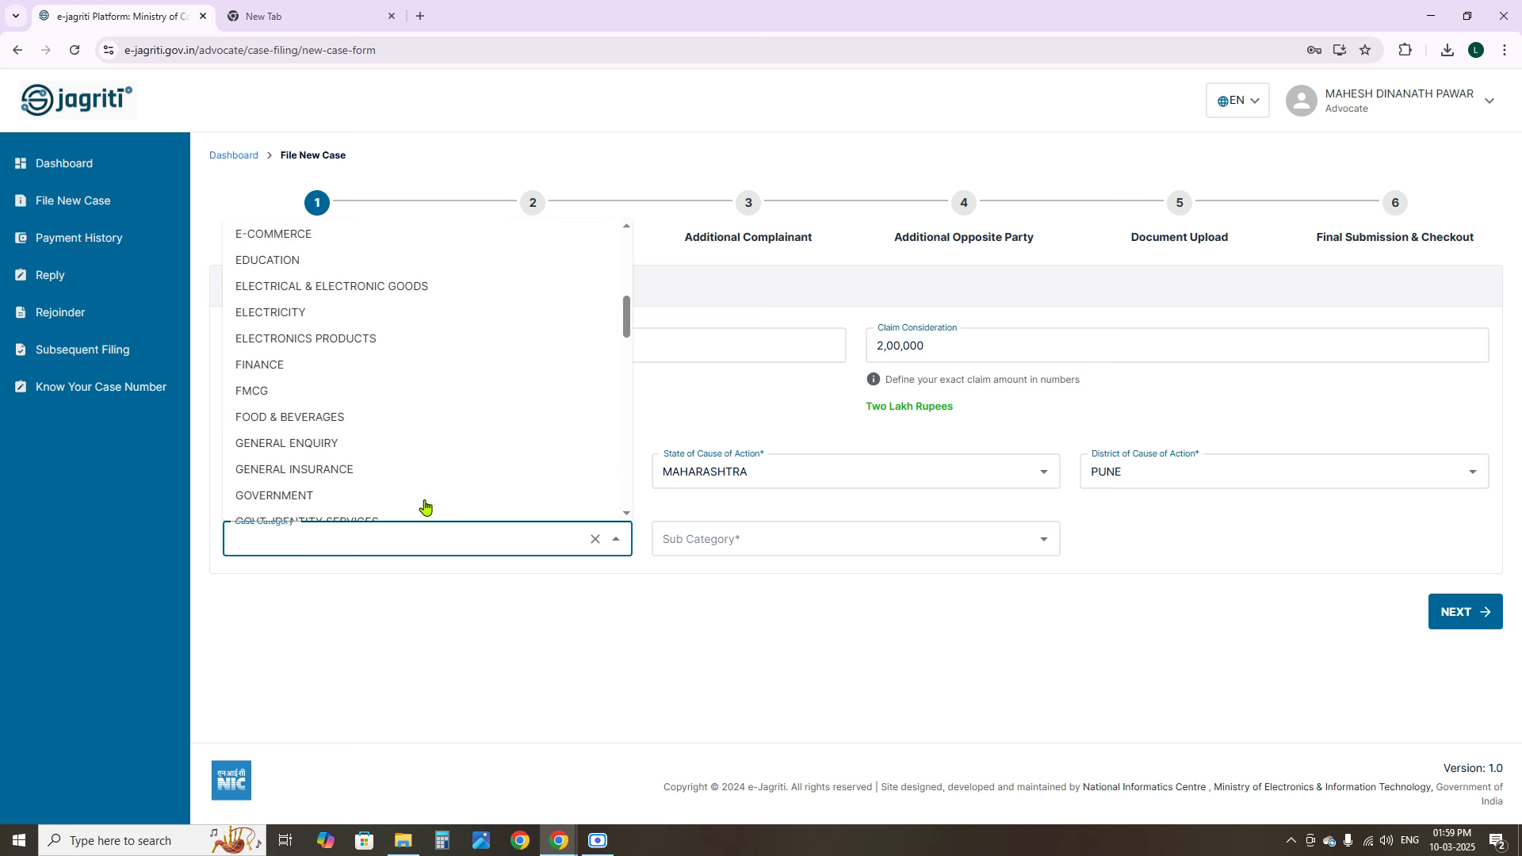
{"action": "left_click", "coordinate": [285, 343]}
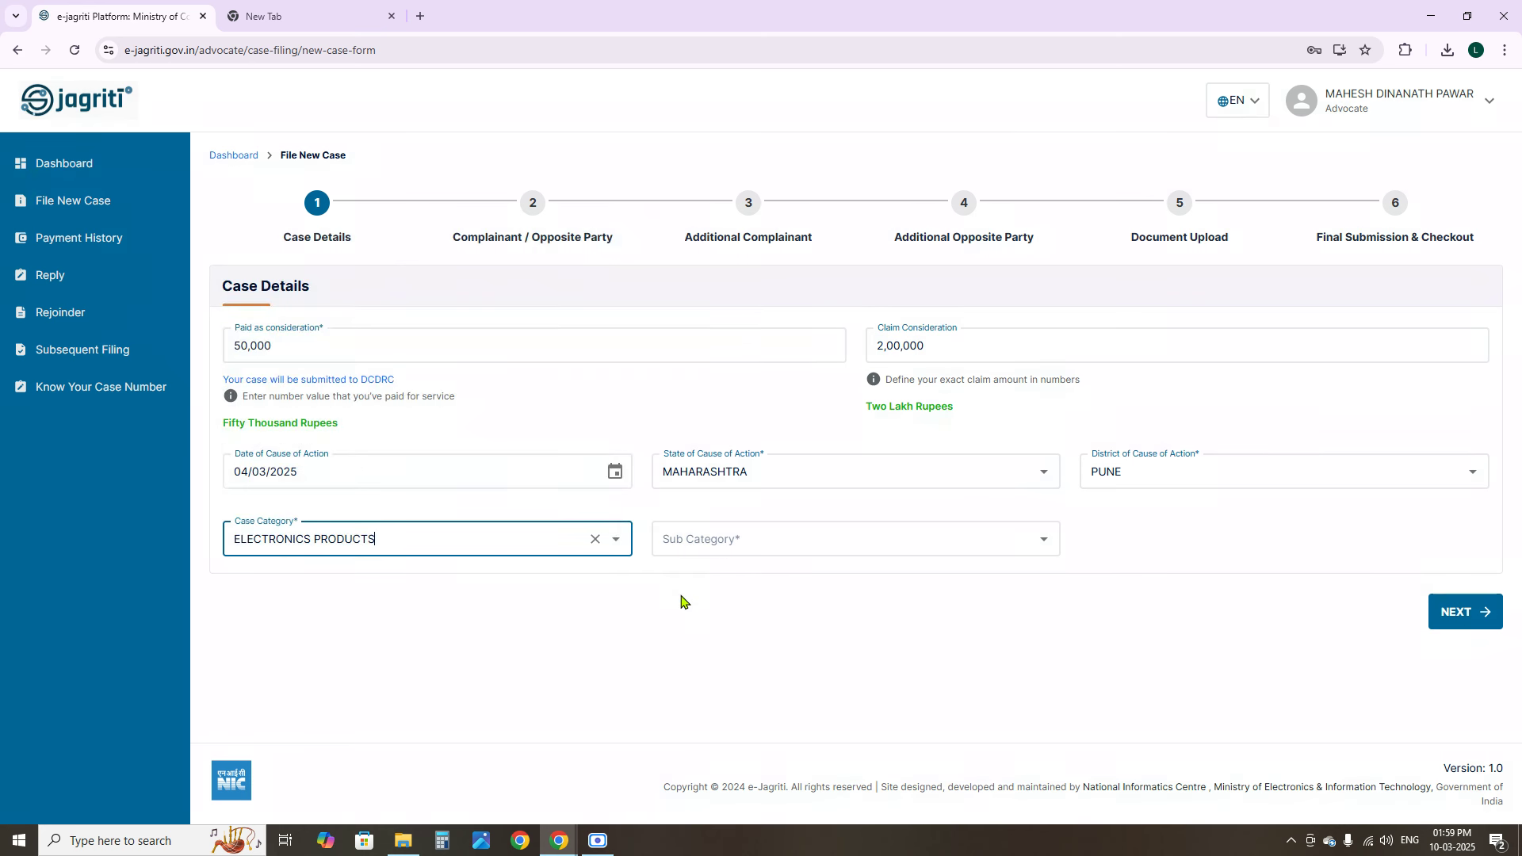
Choose LAPTOPS/DESKTOP/PC'S as sub category and save the case details
{"action": "left_click", "coordinate": [792, 541]}
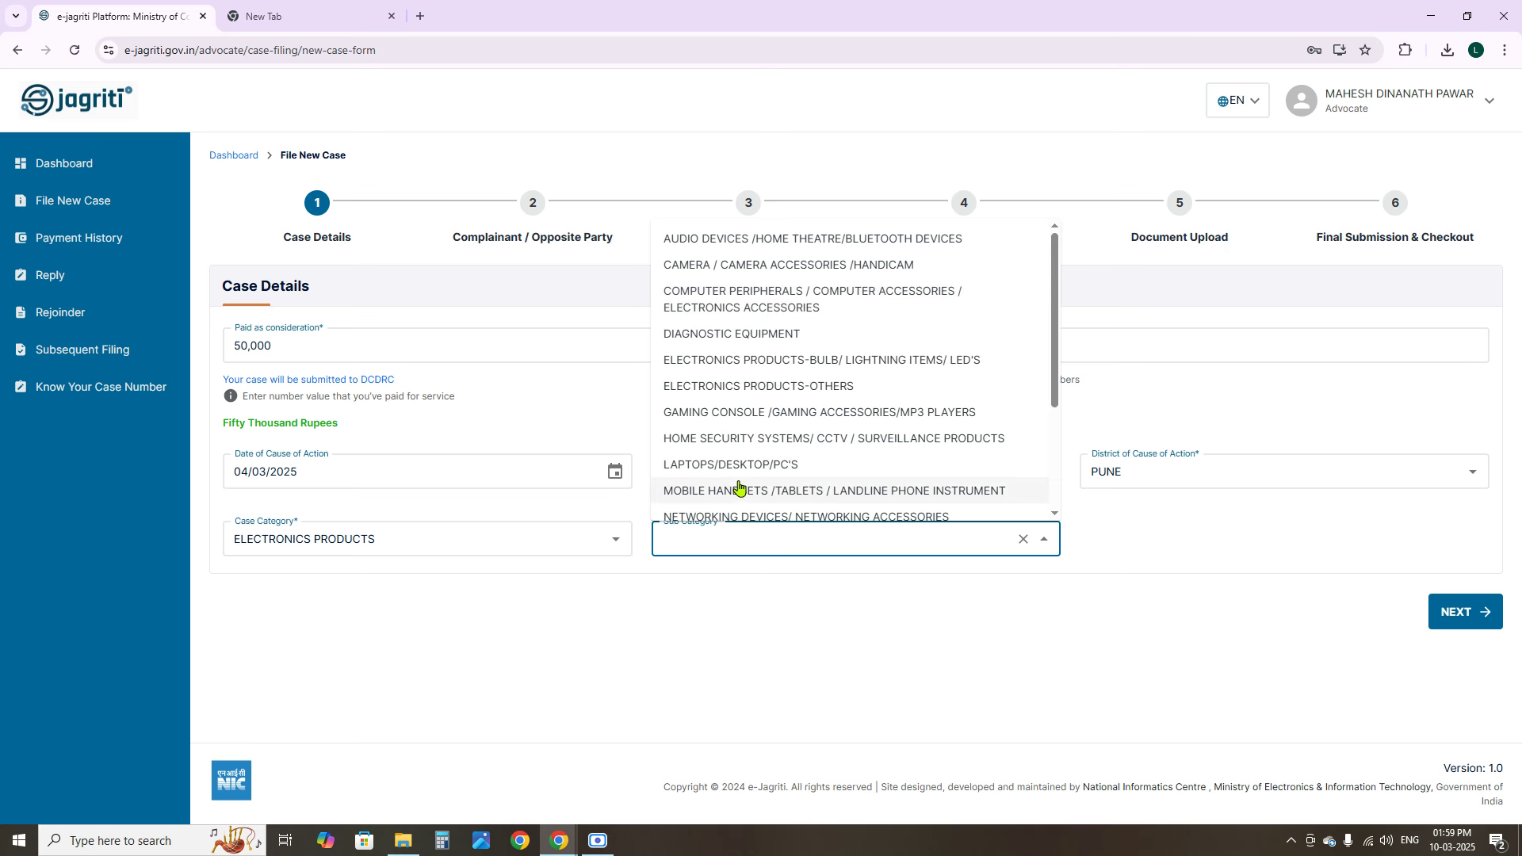
{"action": "left_click", "coordinate": [705, 471]}
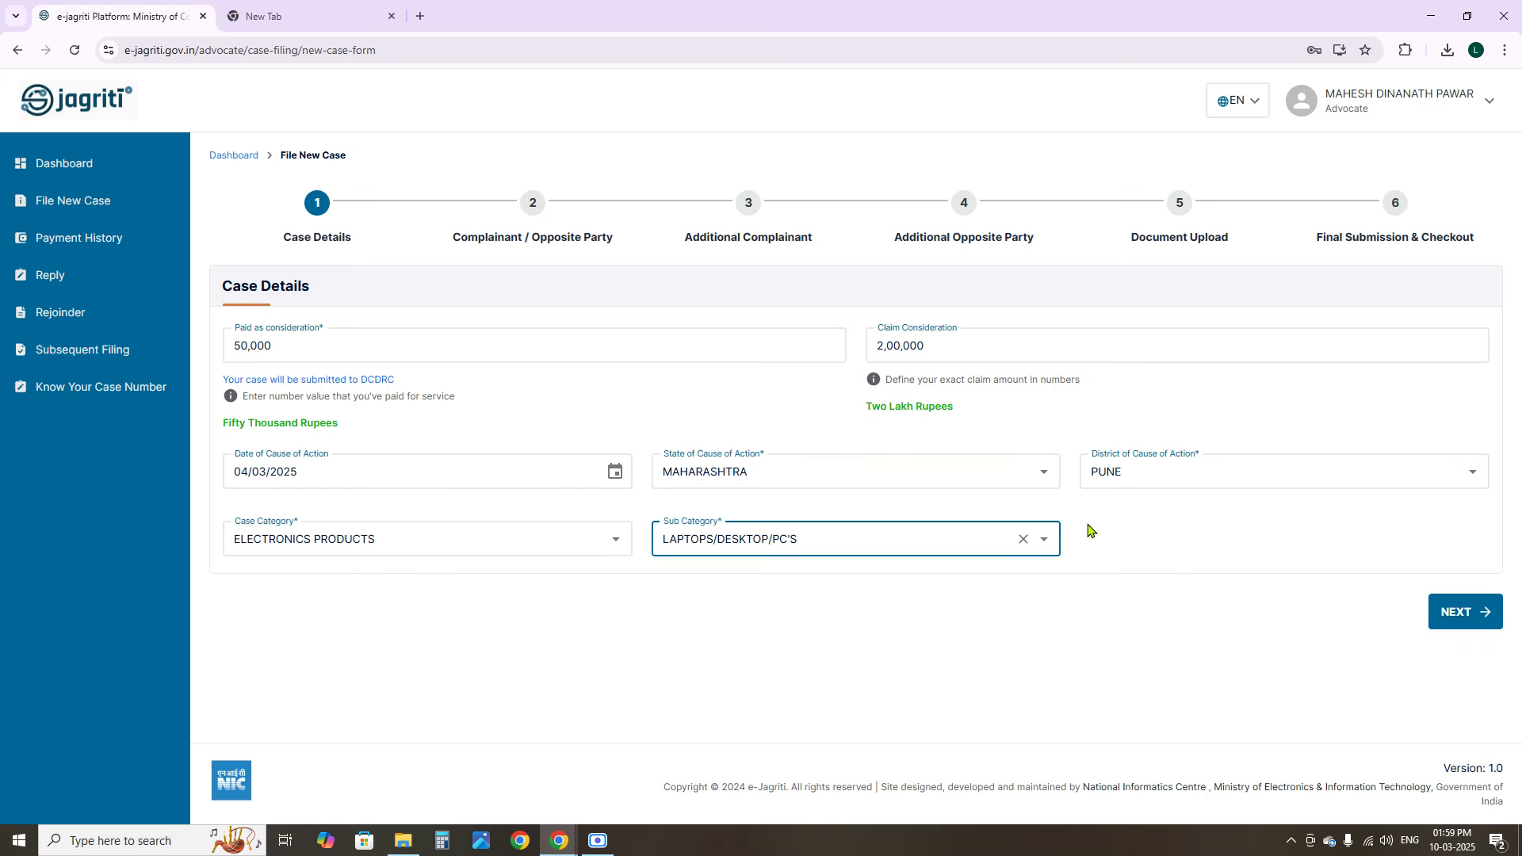
{"action": "left_click", "coordinate": [1476, 604]}
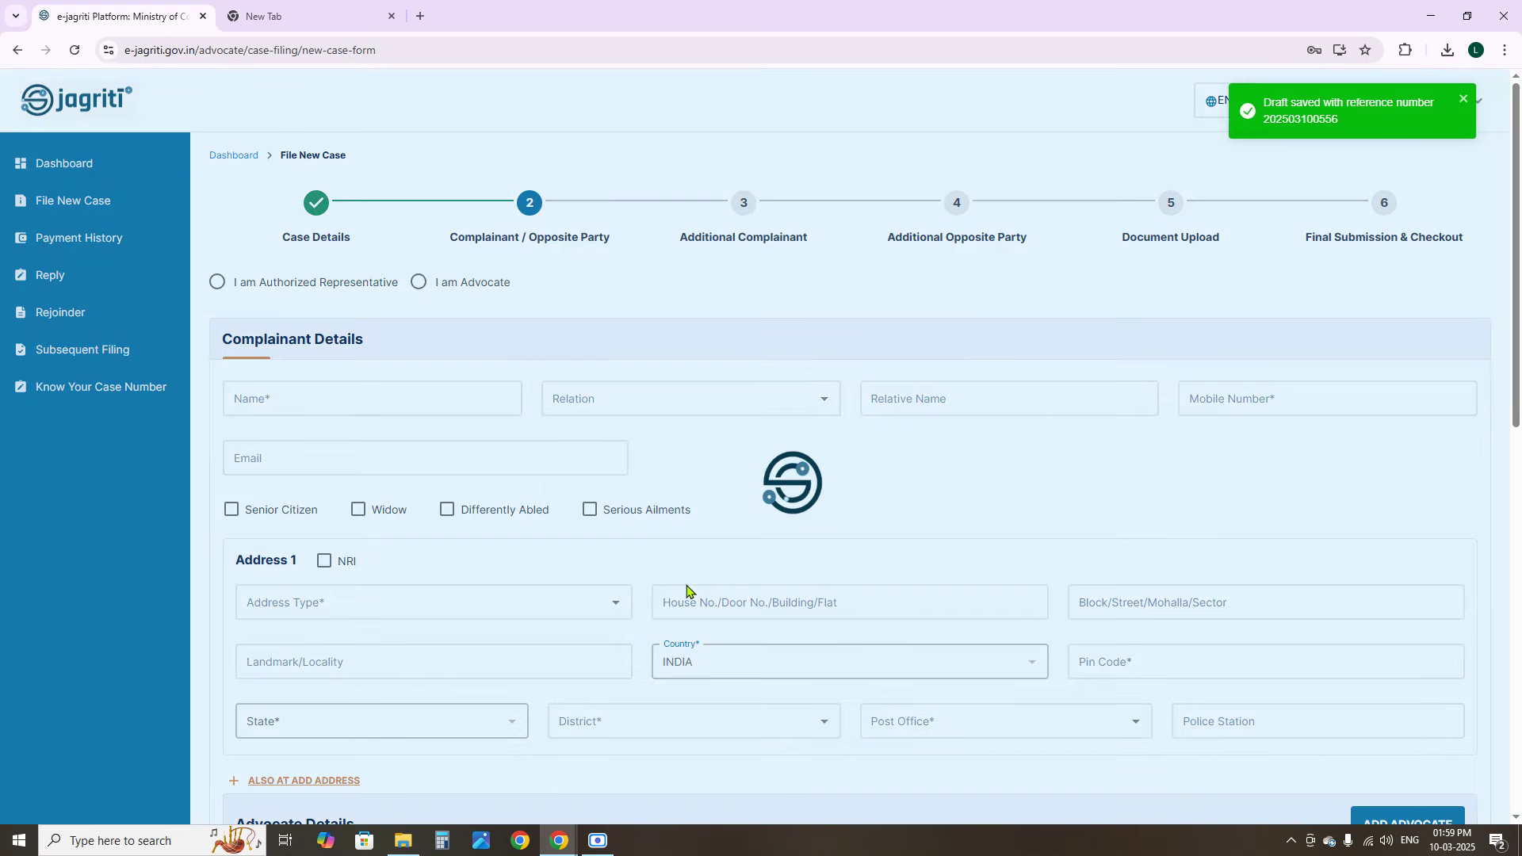
Mark the filer as 'I am Advocate' and move to the complainant's name field
{"action": "left_click", "coordinate": [687, 586]}
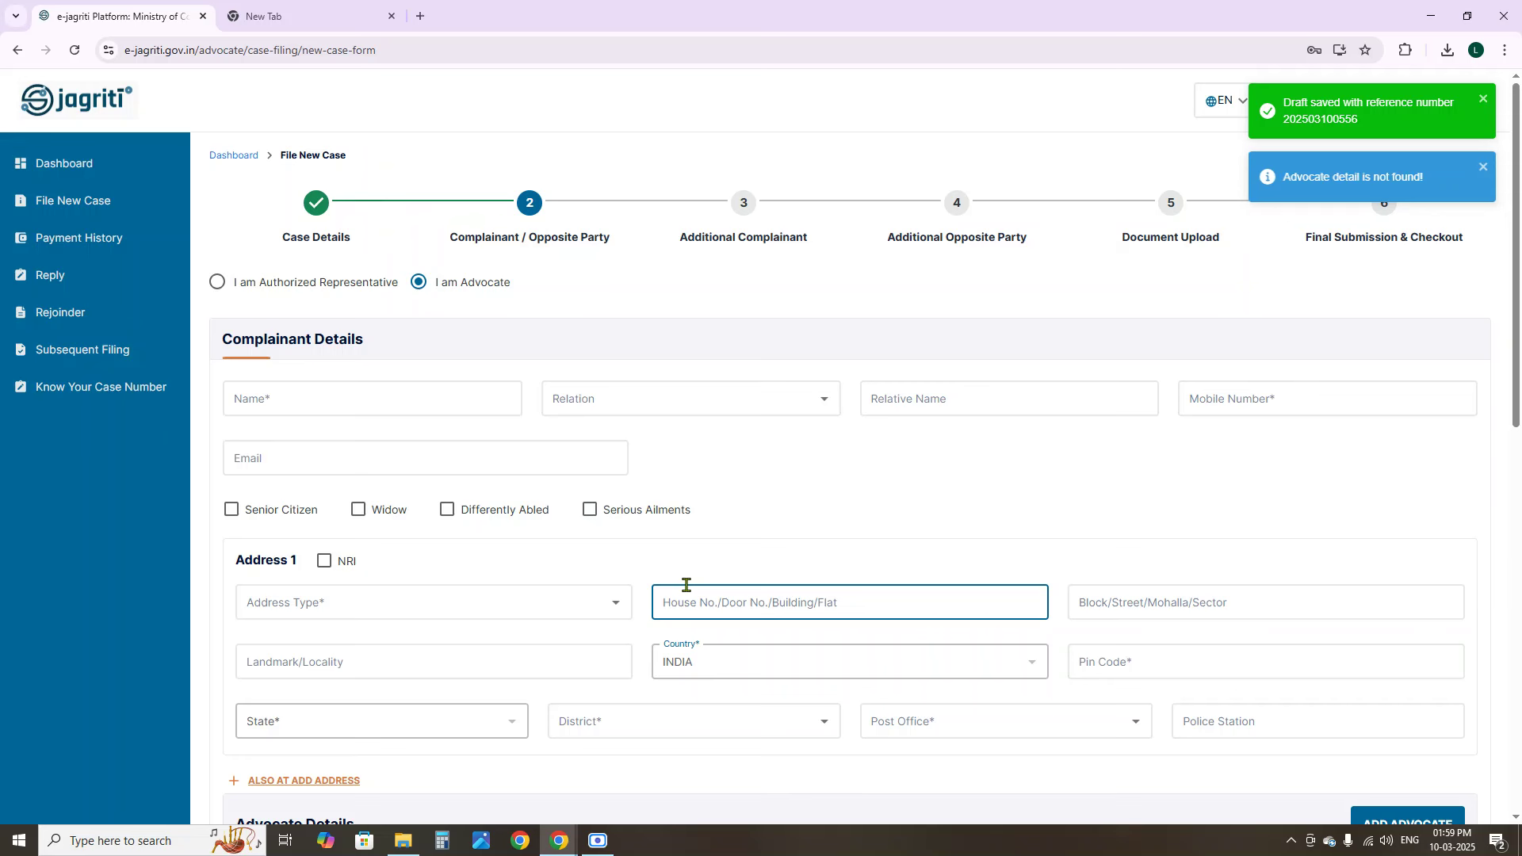
{"action": "left_click", "coordinate": [388, 459]}
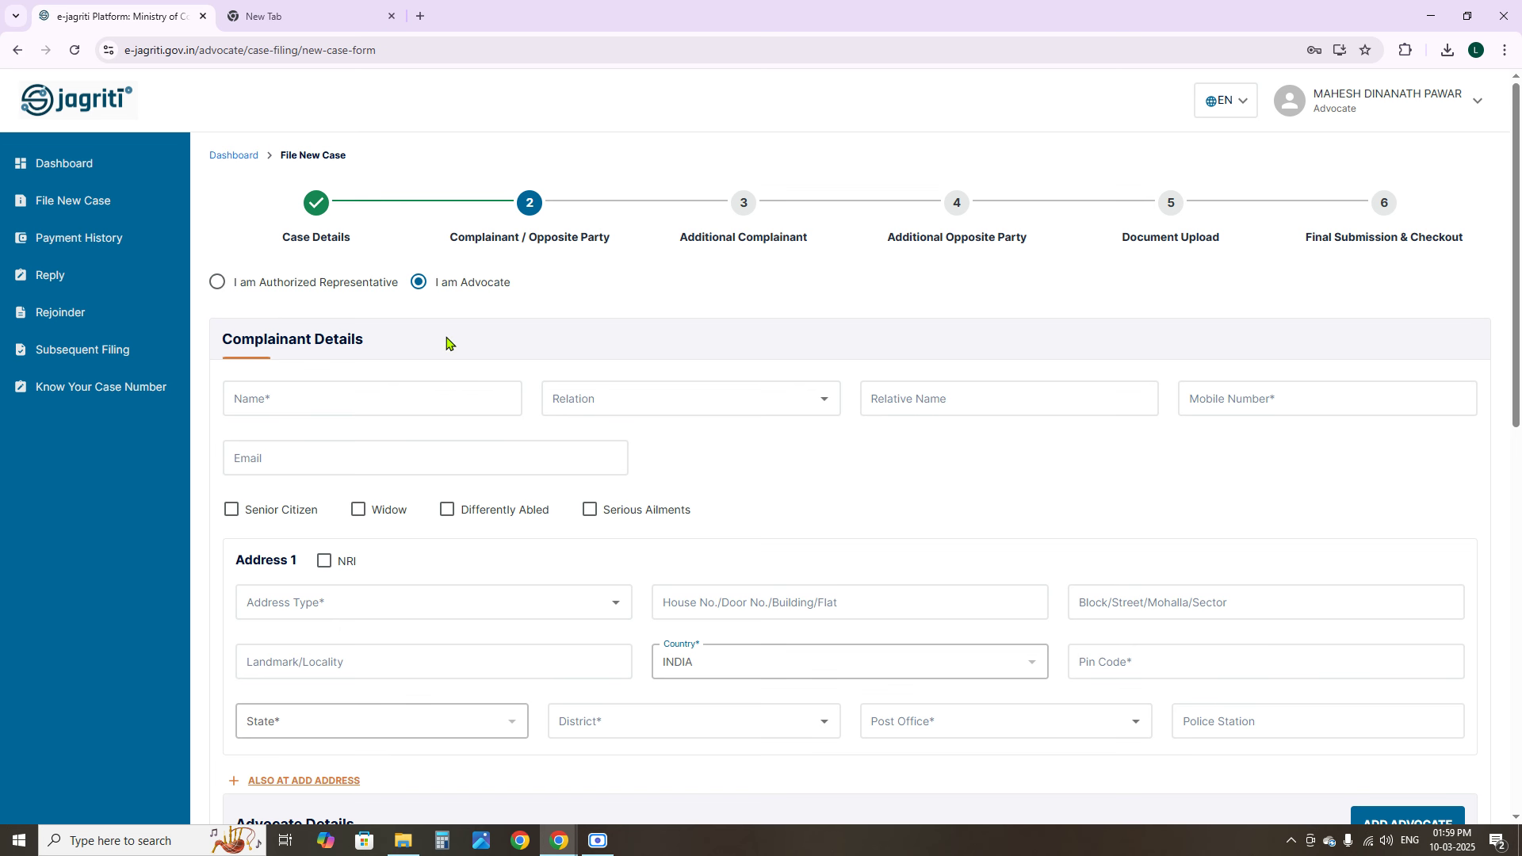
{"action": "left_click", "coordinate": [997, 428]}
{"action": "left_click", "coordinate": [1059, 511]}
{"action": "left_click", "coordinate": [420, 403]}
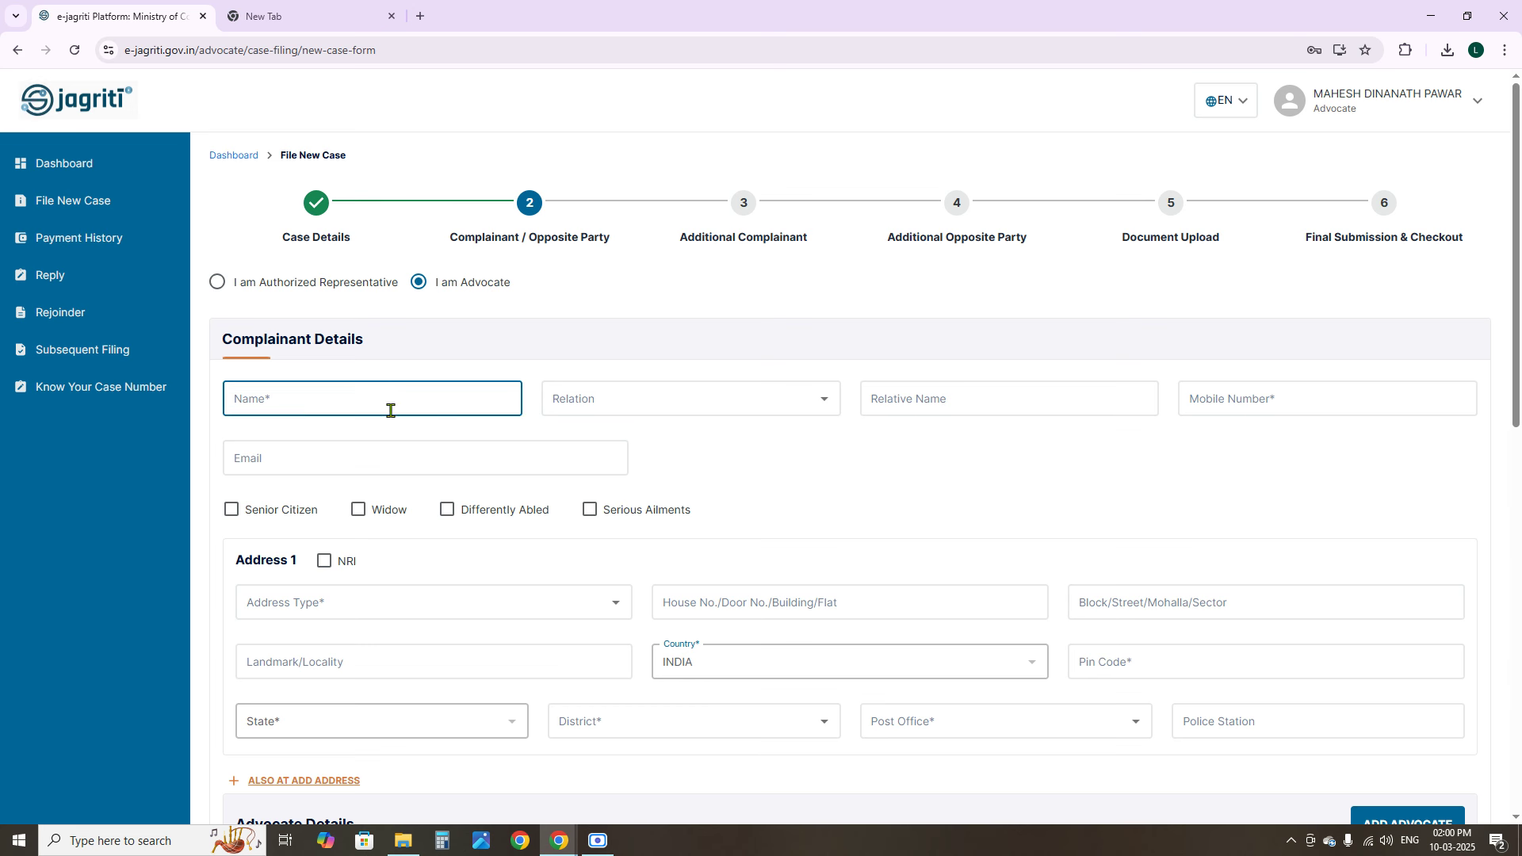
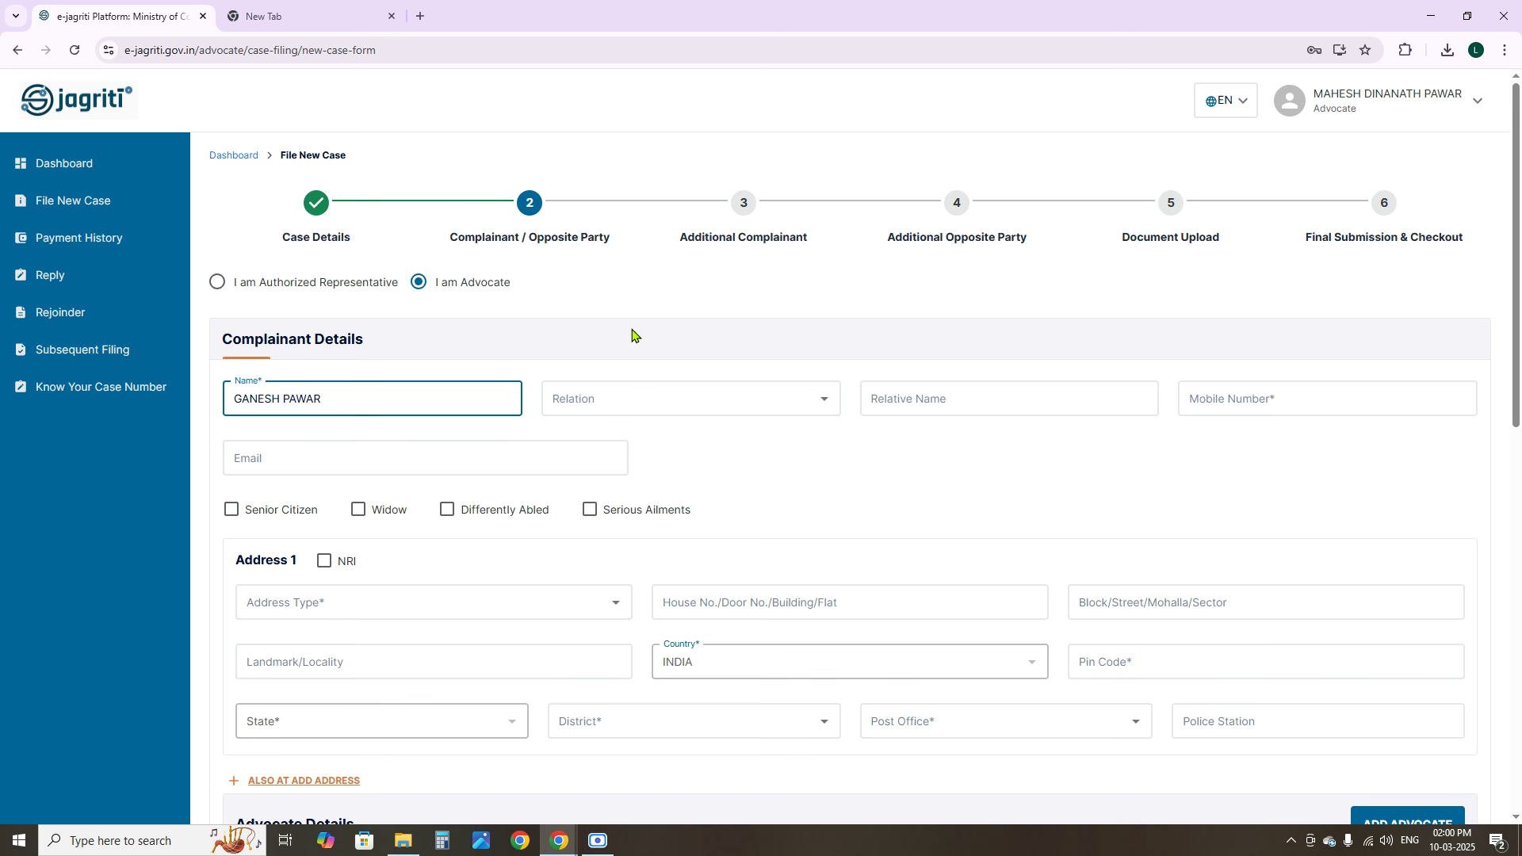
Enter the complainant's full name, set Relation to S/O., and enter the relative's name
{"action": "key", "text": "Tab"}
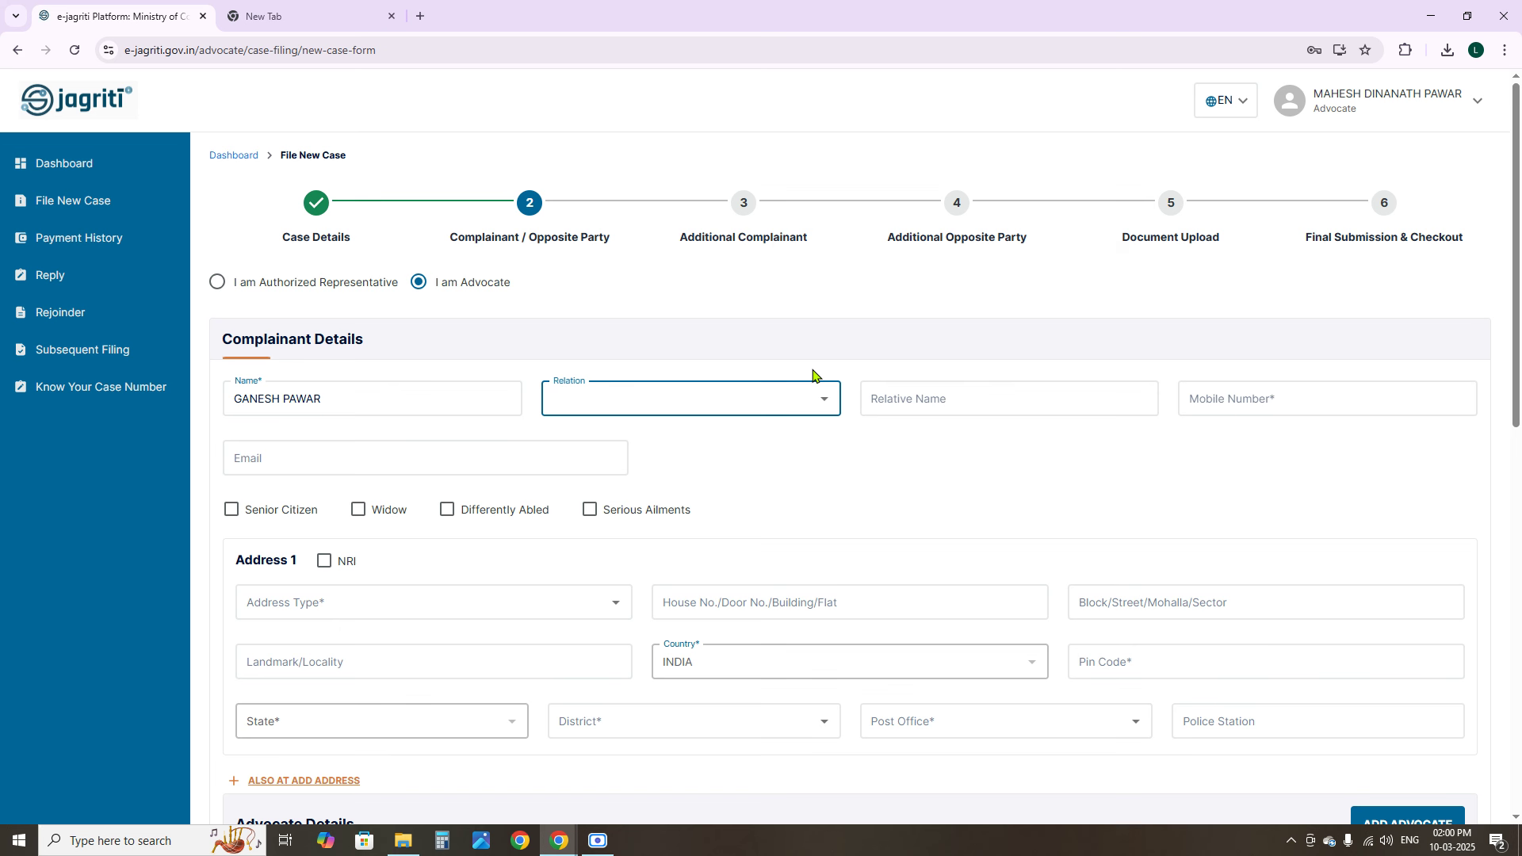
{"action": "left_click", "coordinate": [822, 401]}
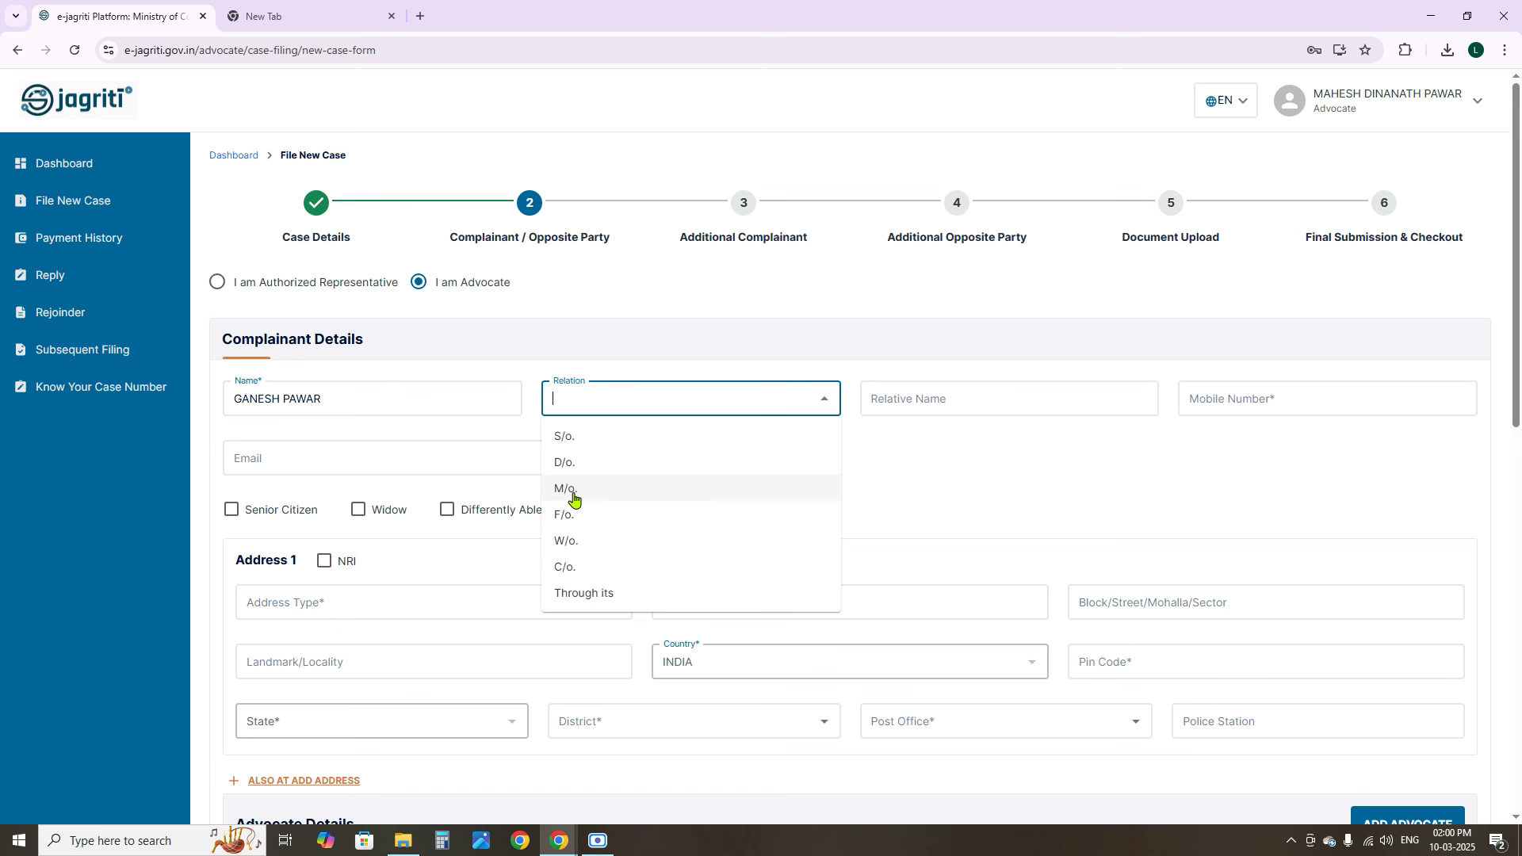
{"action": "left_click", "coordinate": [602, 444]}
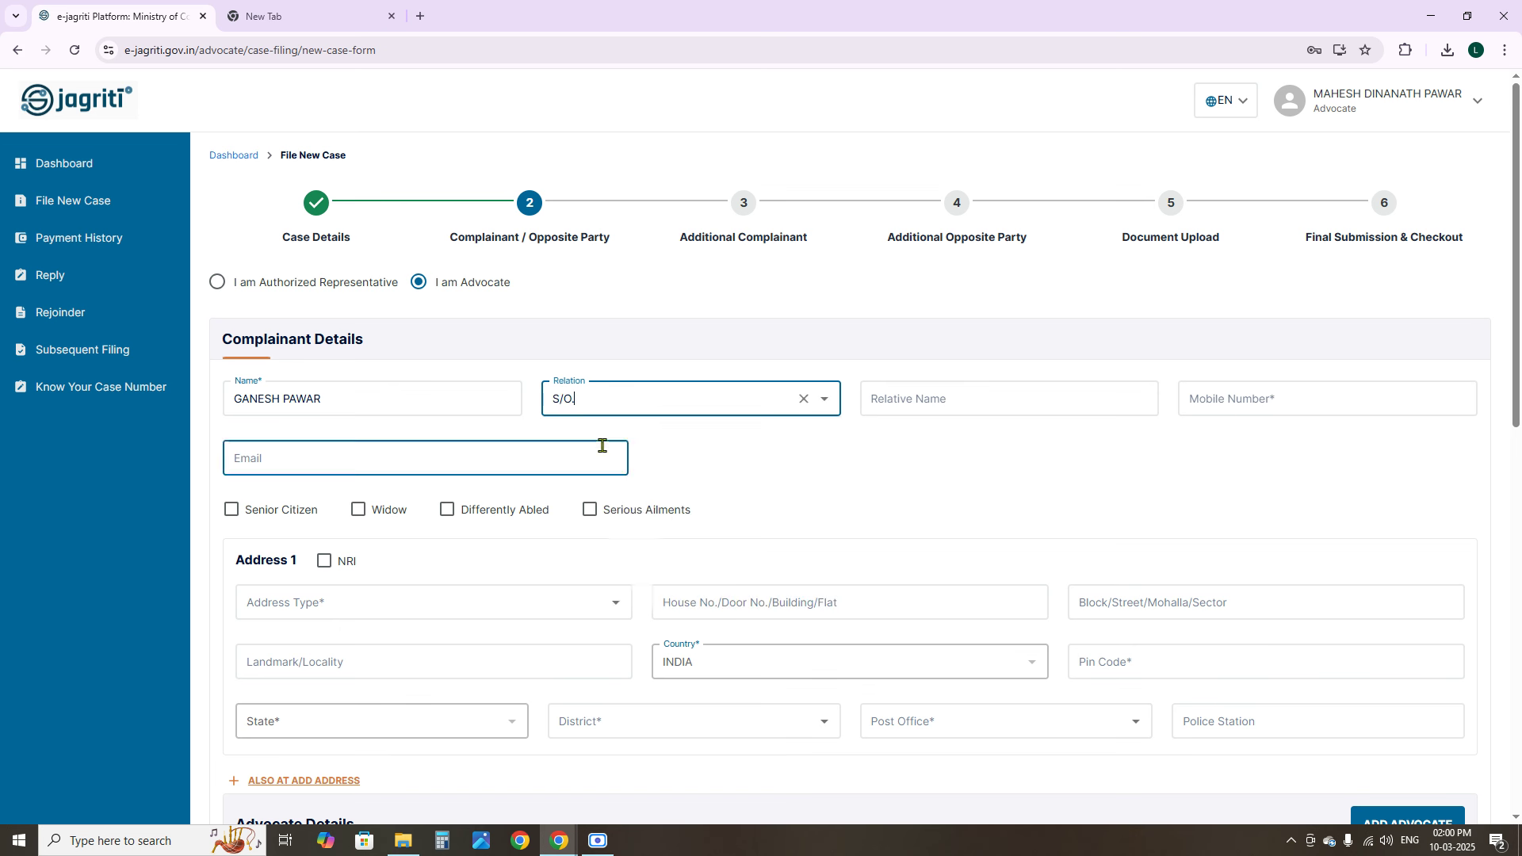
{"action": "left_click", "coordinate": [941, 397]}
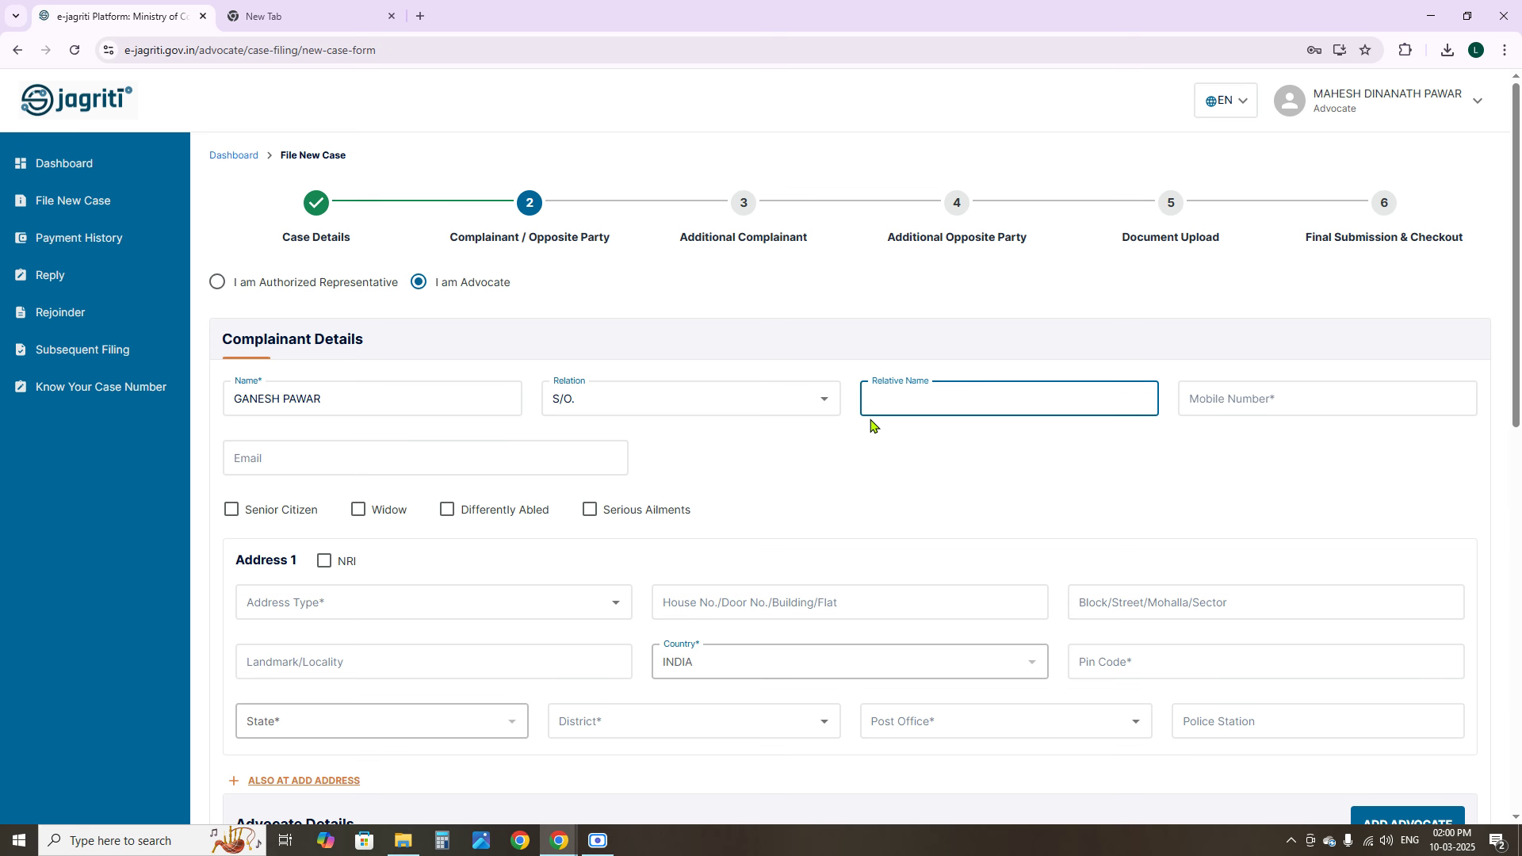
Enter the complainant's mobile number, correcting mistyped digits, then type the complainant's e-mail address
{"action": "left_click", "coordinate": [1248, 405]}
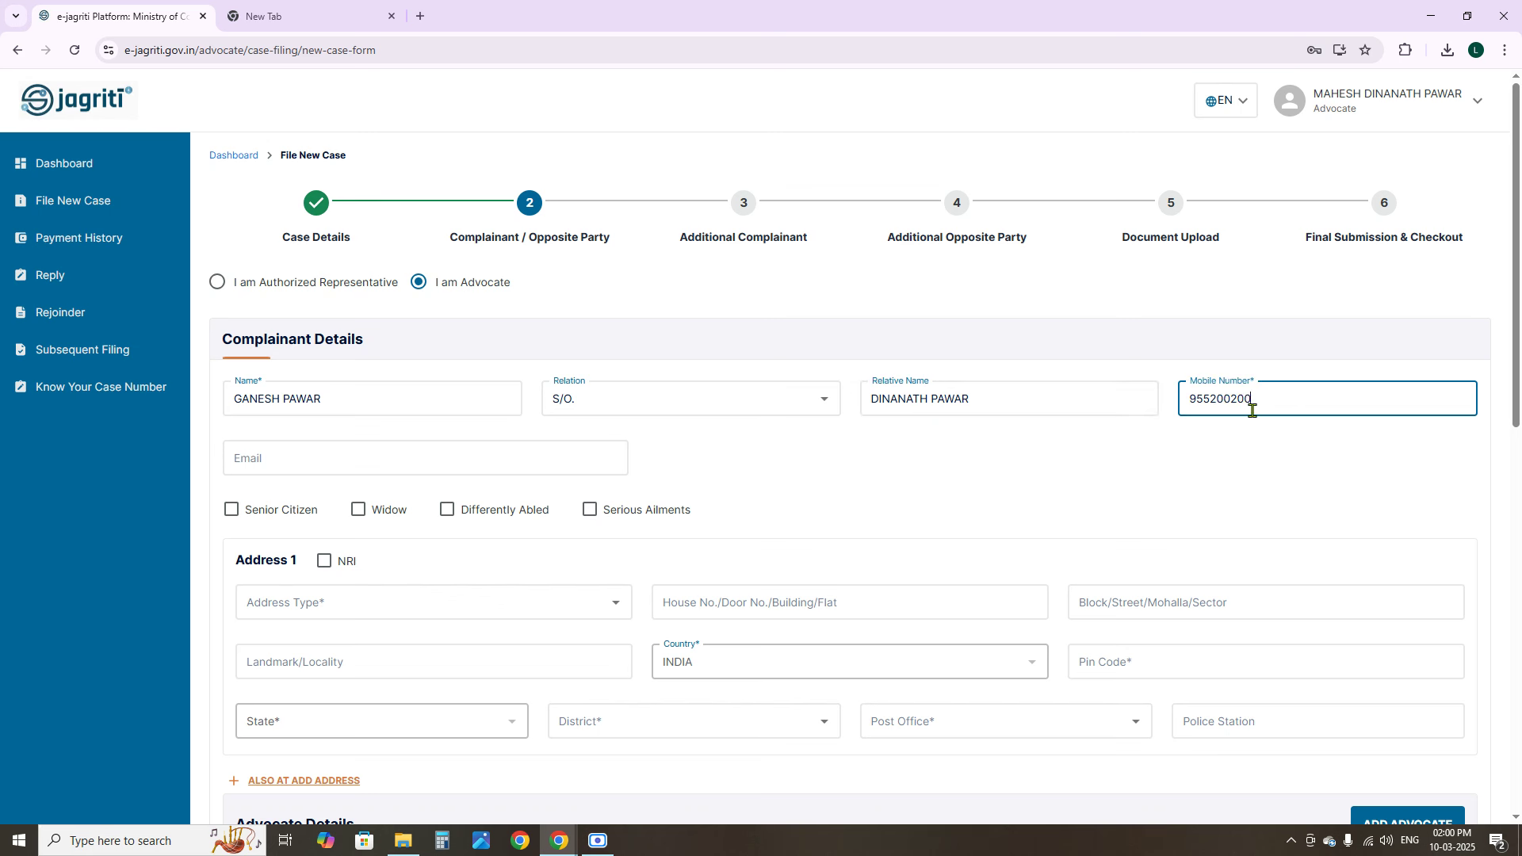
{"action": "left_click", "coordinate": [305, 459]}
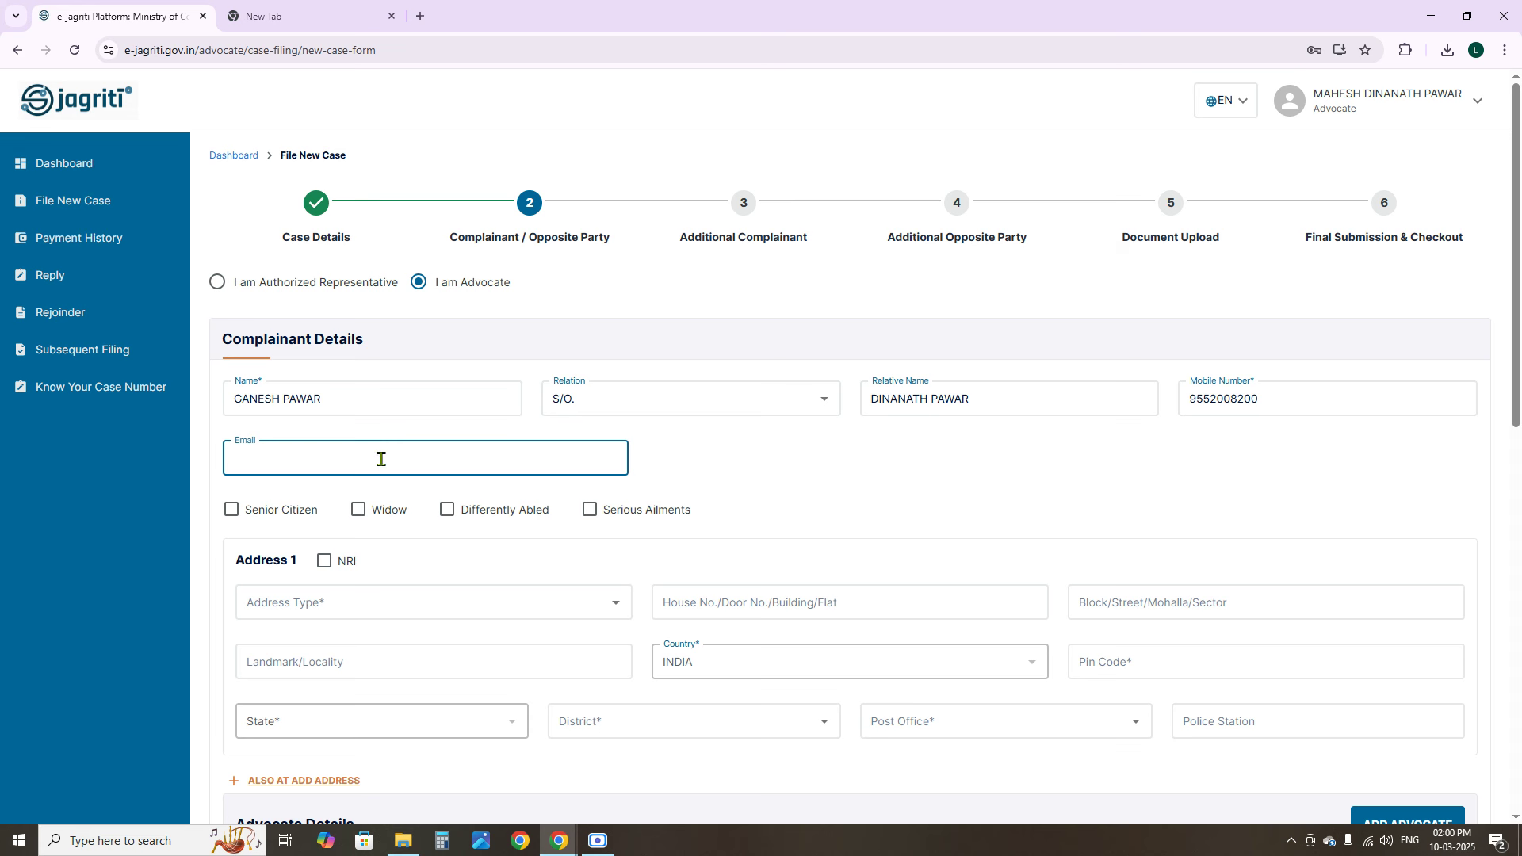
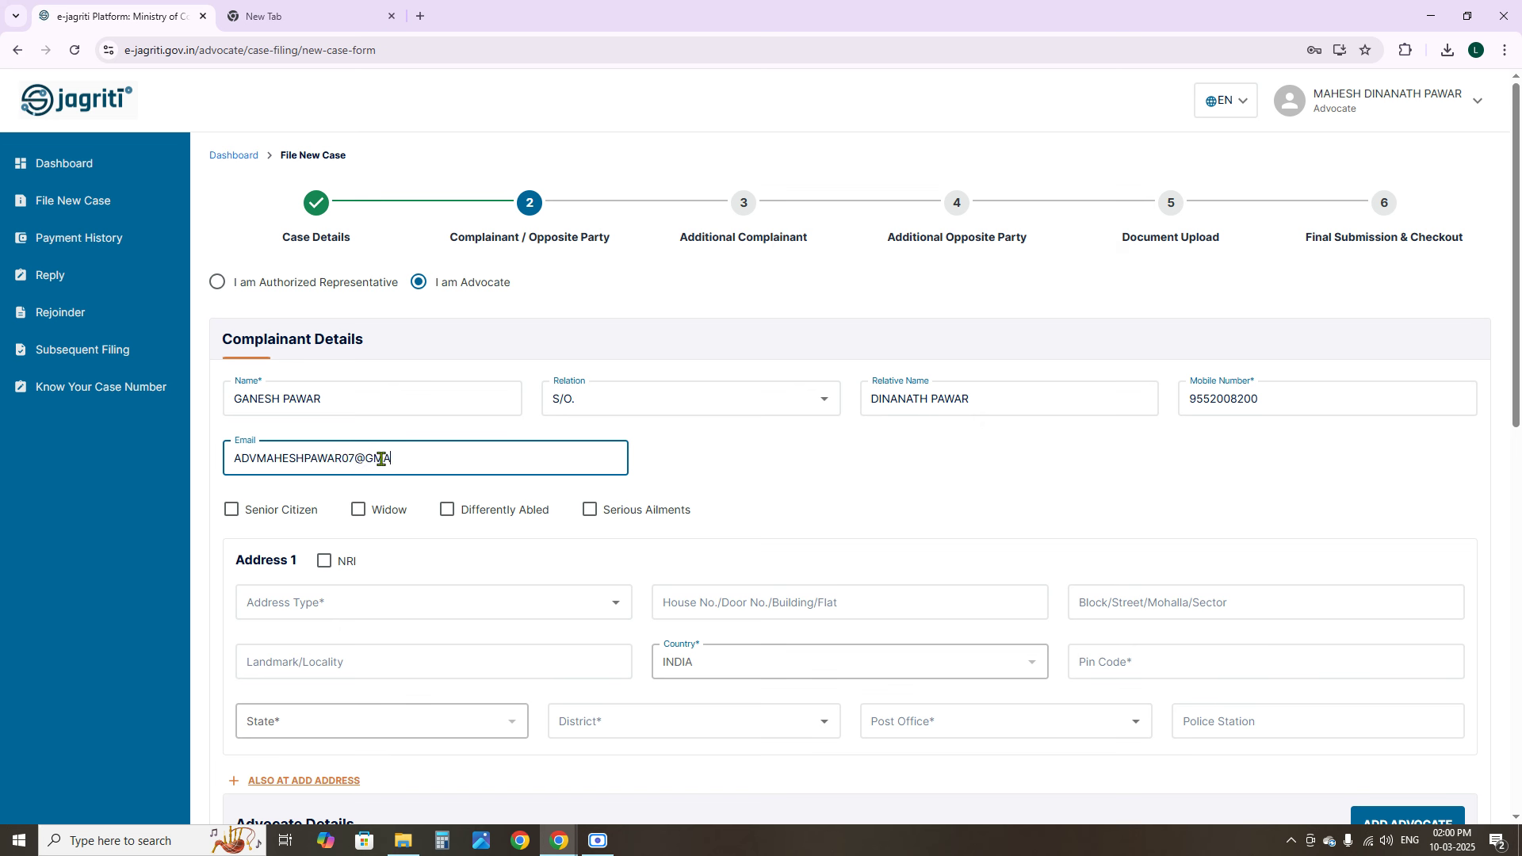
Try the Senior Citizen, Widow and Differently Abled marks, leave none ticked, and list Address 1 types
{"action": "left_click", "coordinate": [290, 512]}
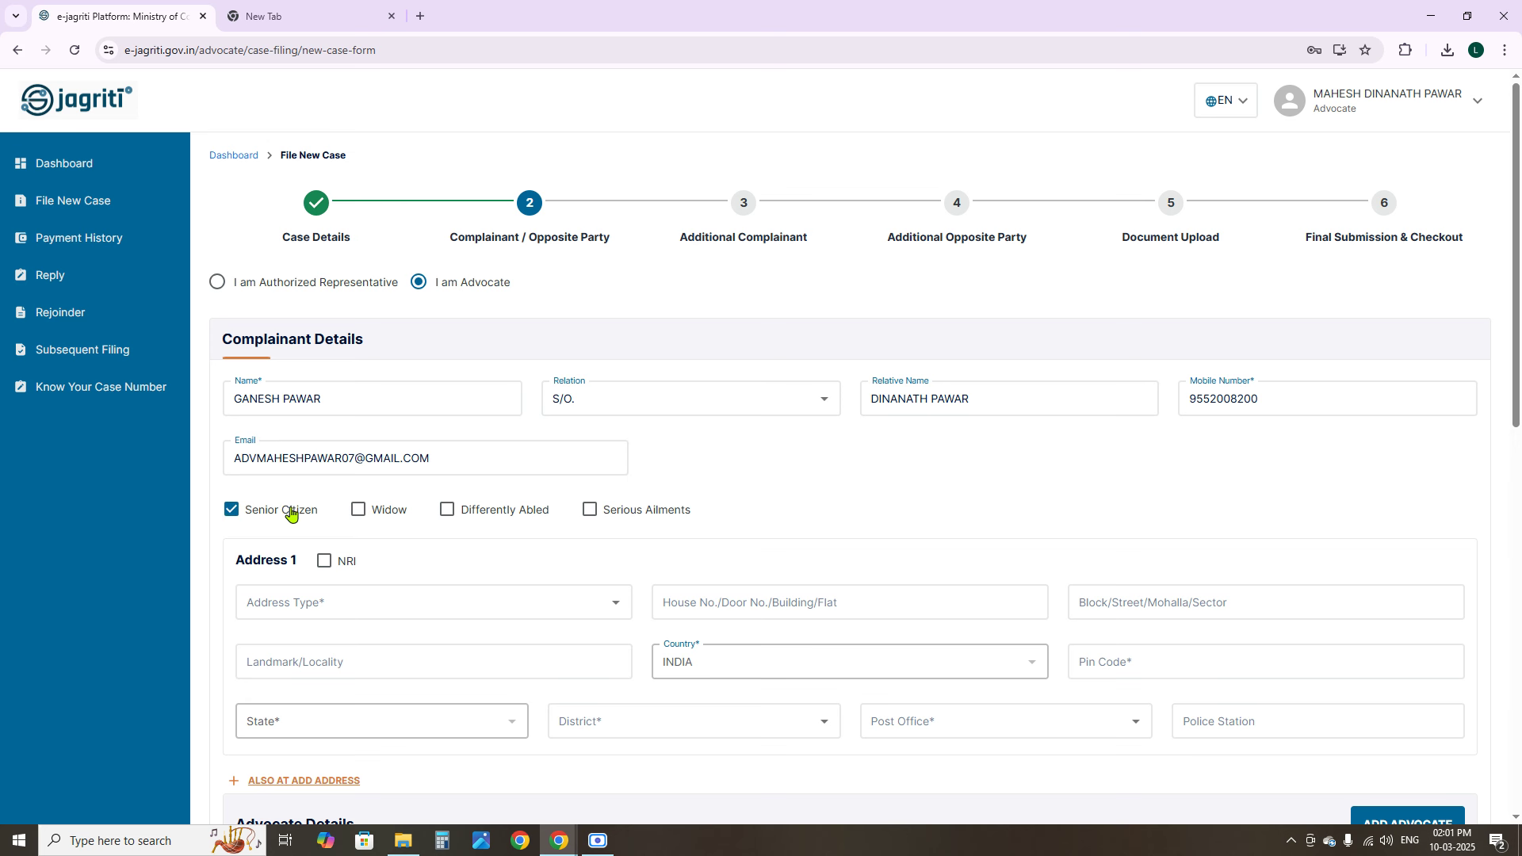
{"action": "left_click", "coordinate": [309, 515]}
{"action": "left_click", "coordinate": [360, 511]}
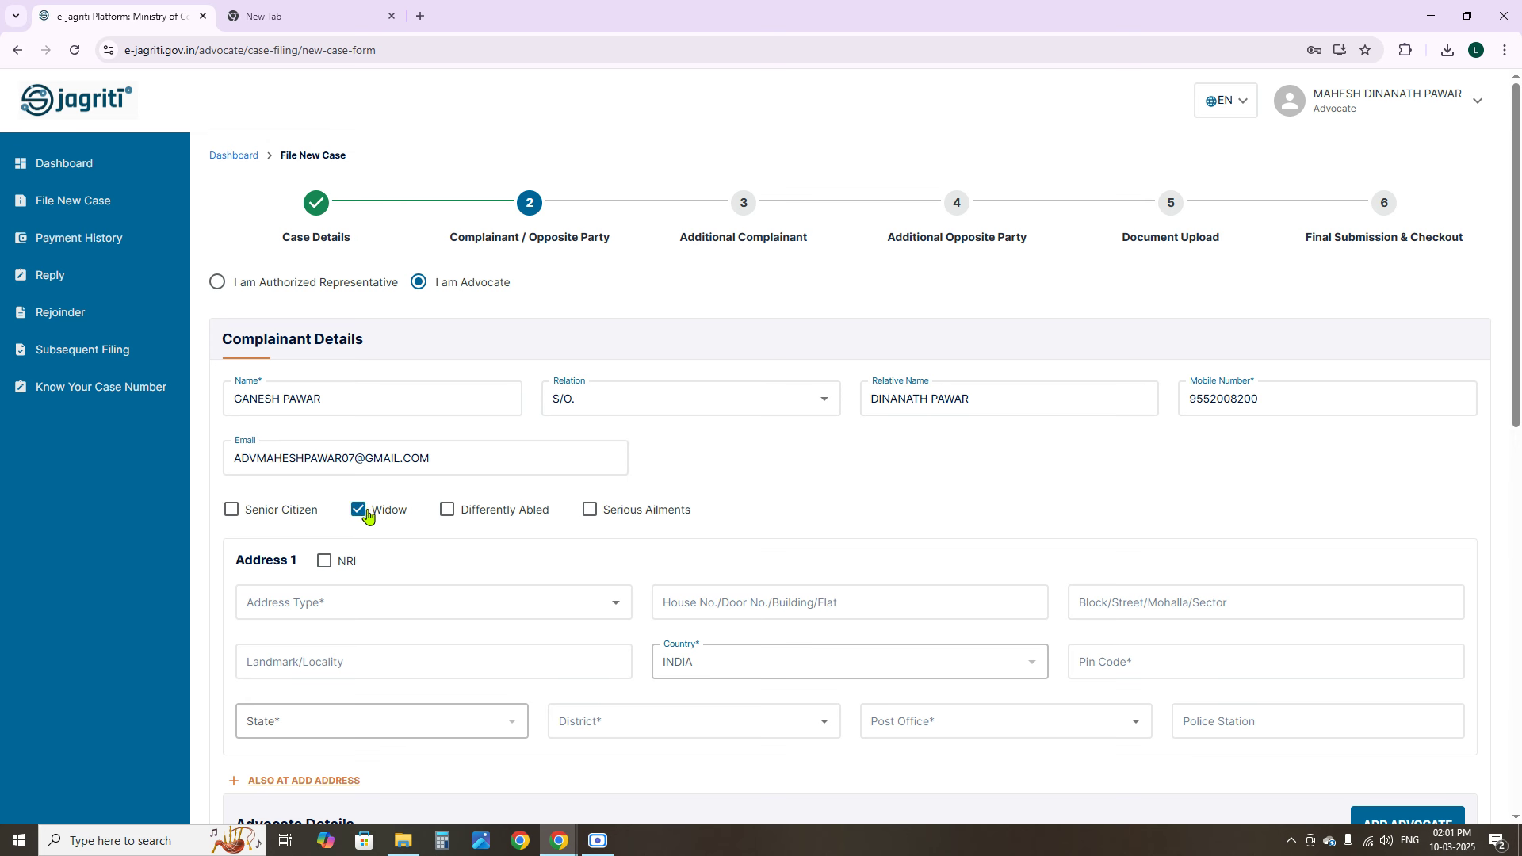
{"action": "left_click", "coordinate": [446, 511]}
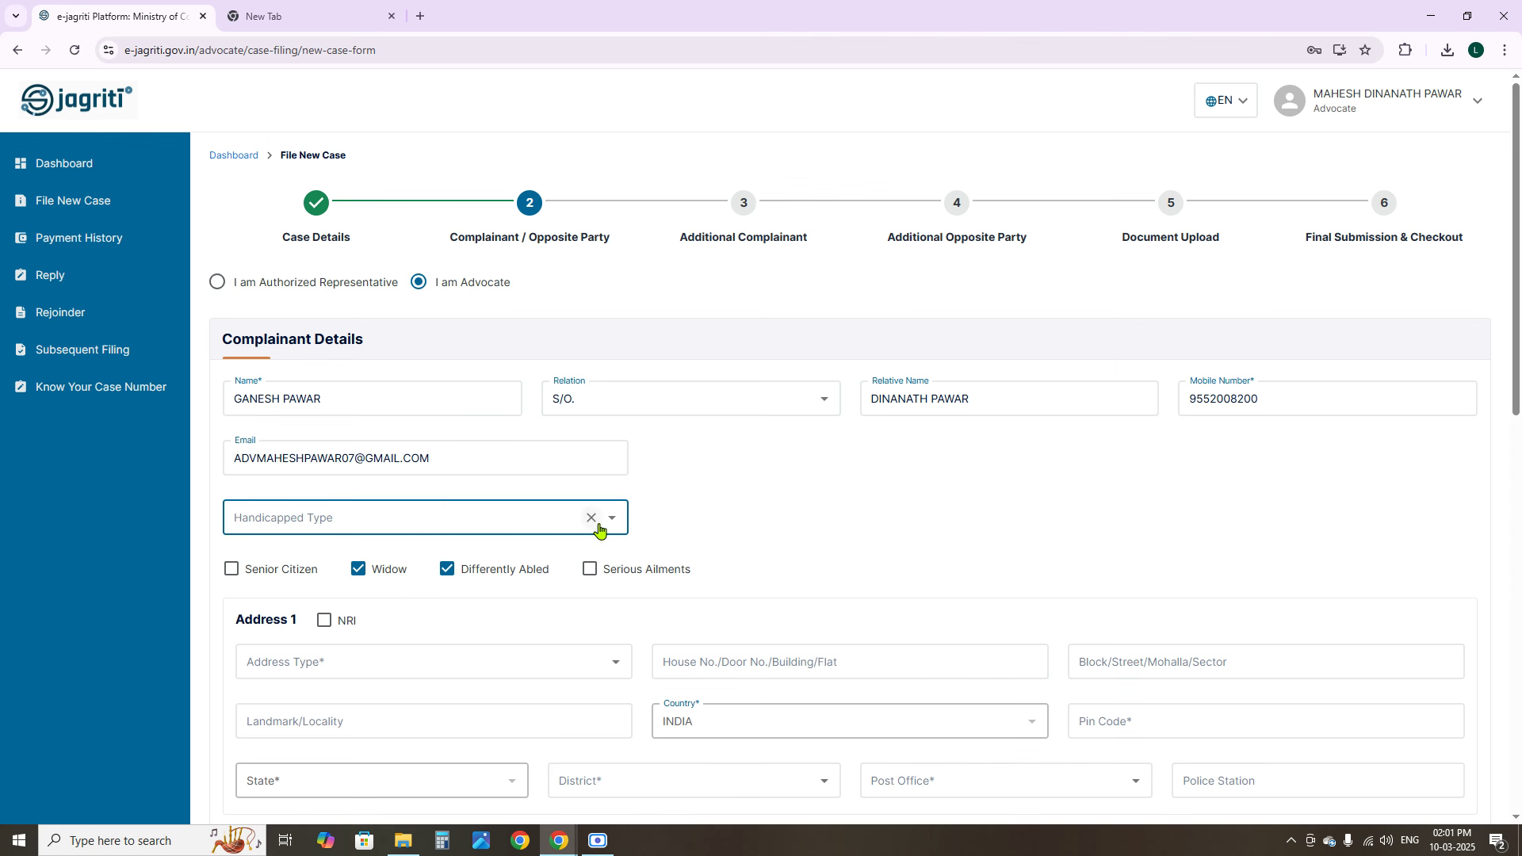
{"action": "left_click", "coordinate": [446, 568]}
{"action": "left_click", "coordinate": [360, 511]}
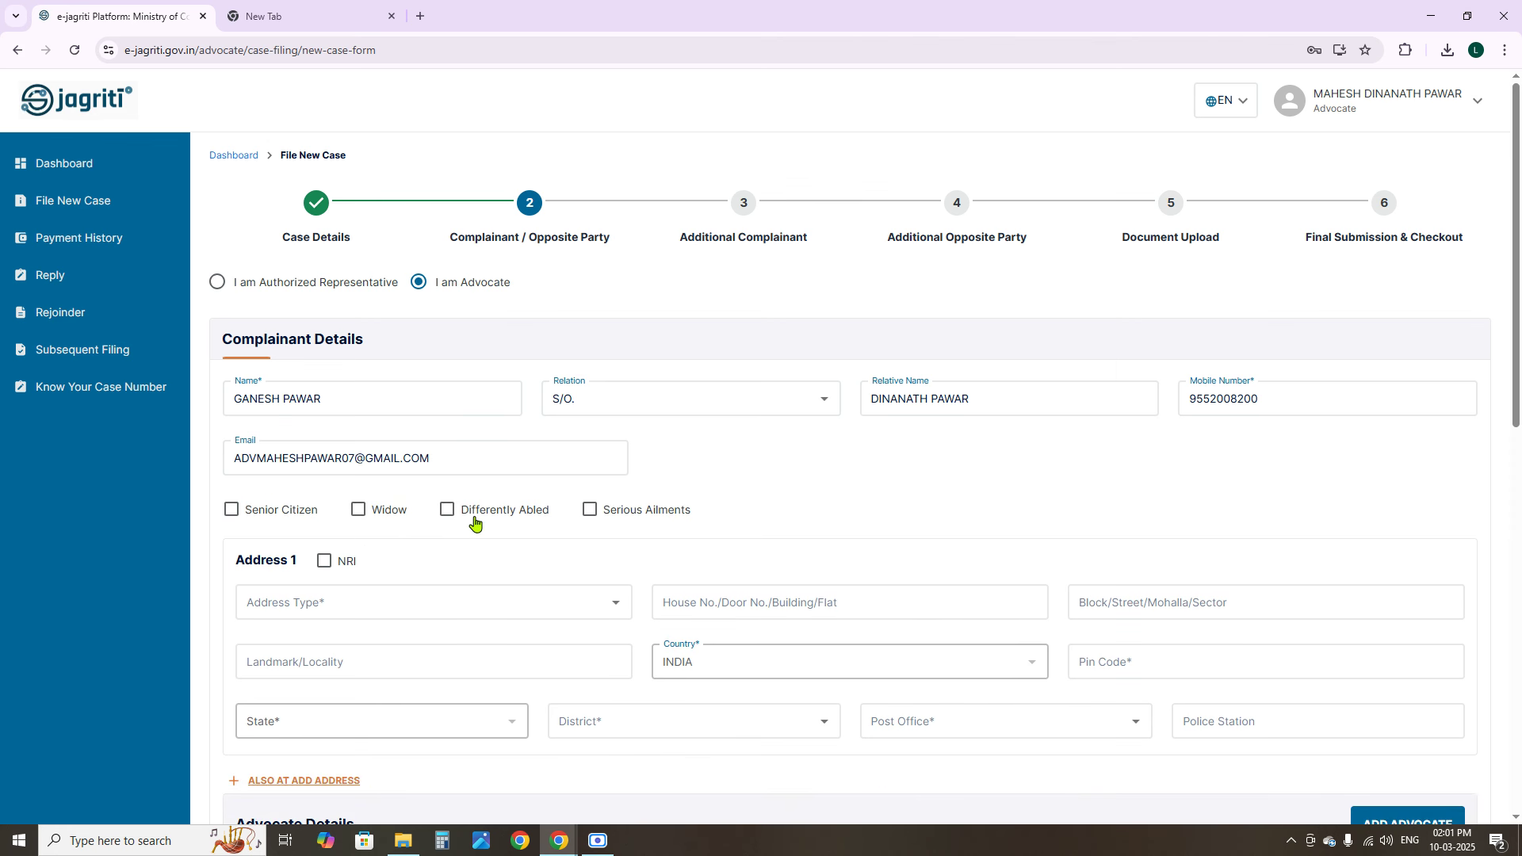
{"action": "left_click", "coordinate": [286, 618]}
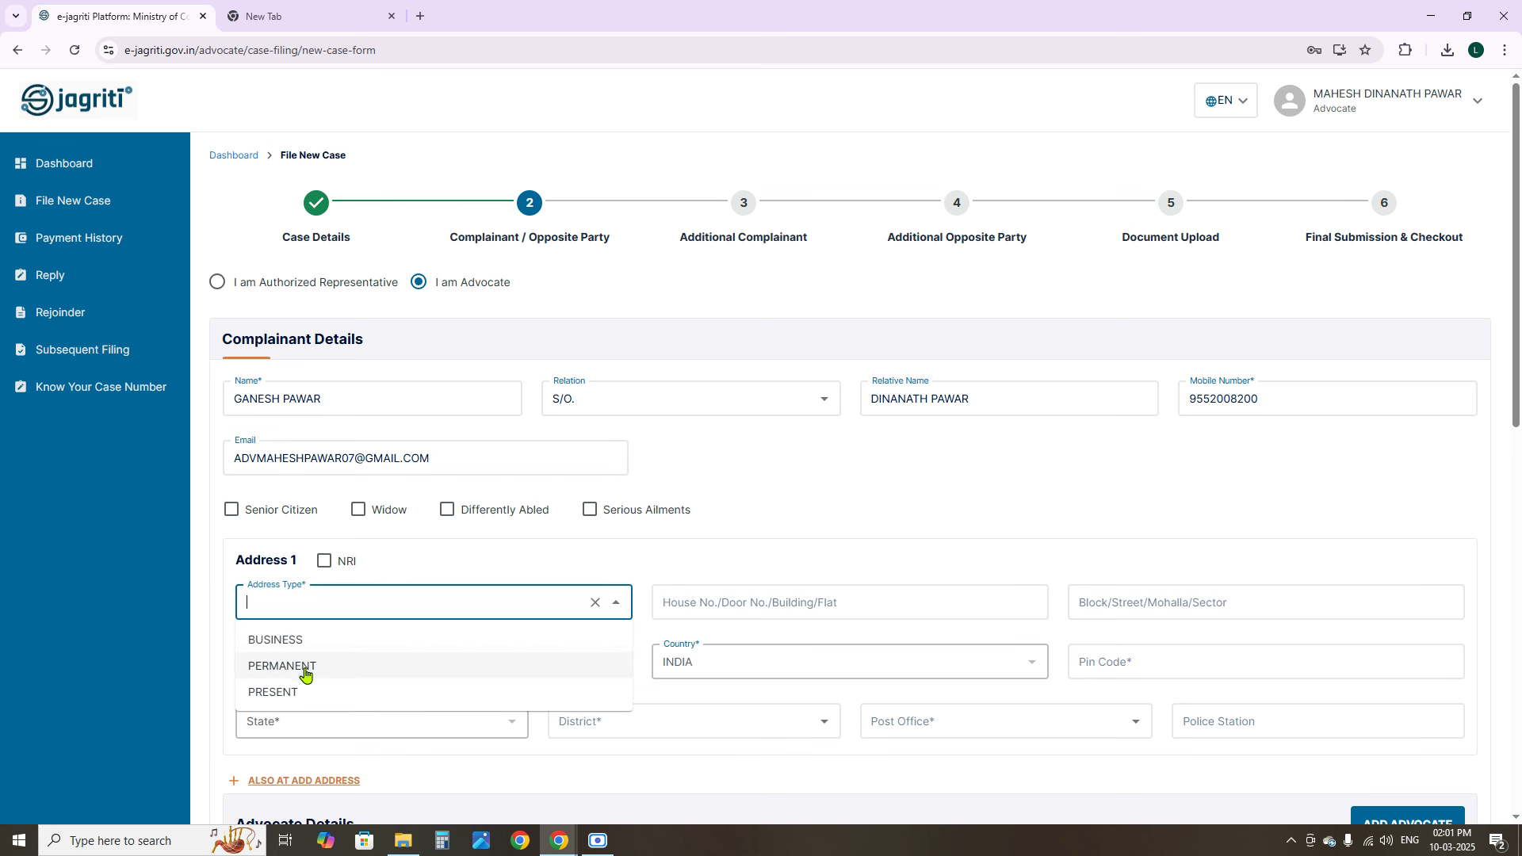
Choose PERMANENT as the Address 1 type and enter the house number and street
{"action": "left_click", "coordinate": [304, 672]}
{"action": "left_click", "coordinate": [749, 591]}
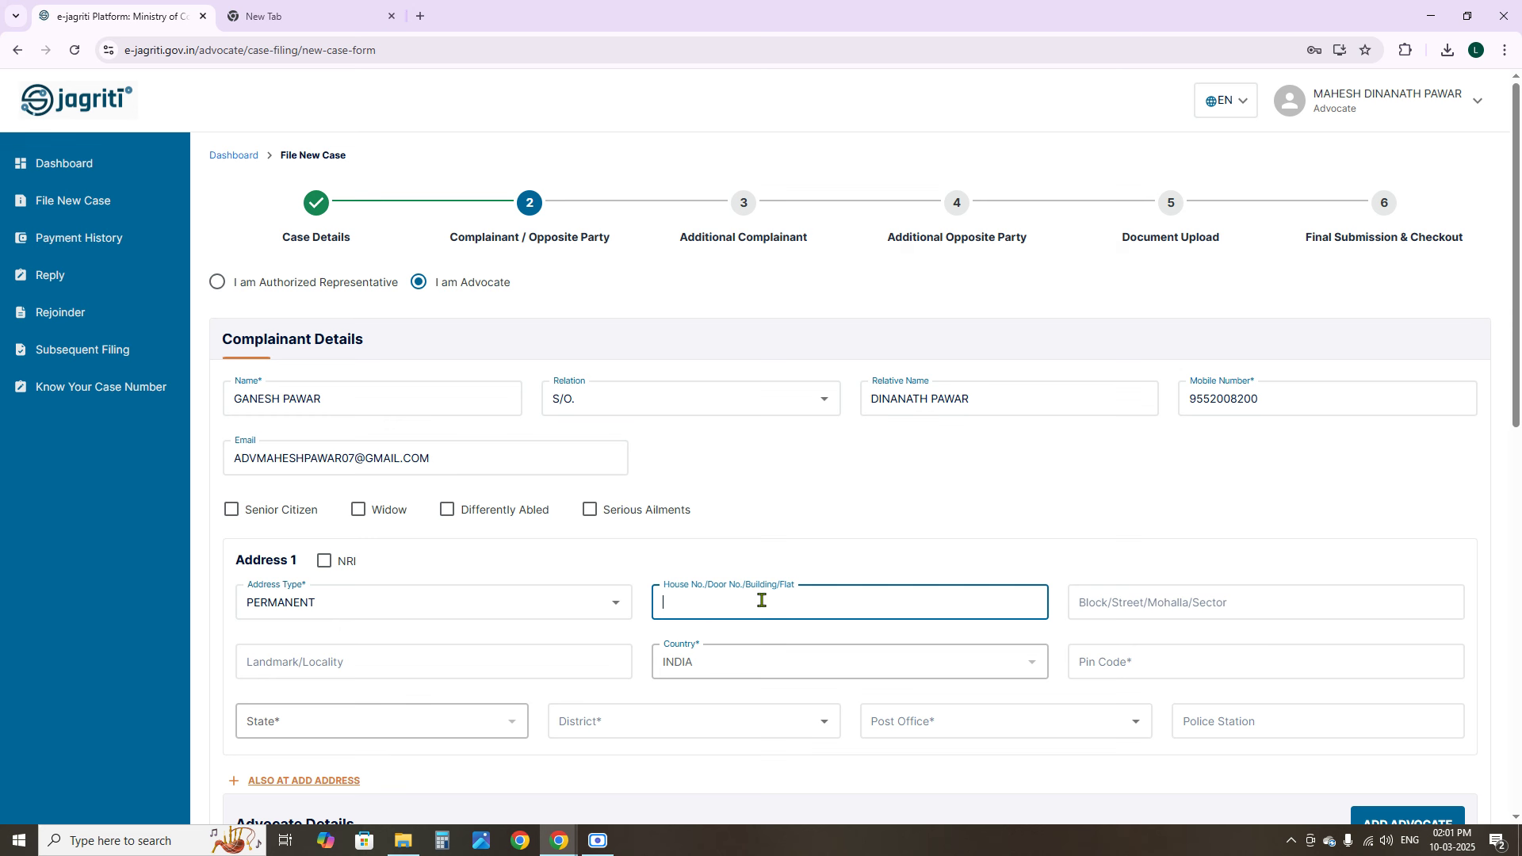
{"action": "key", "text": "Tab"}
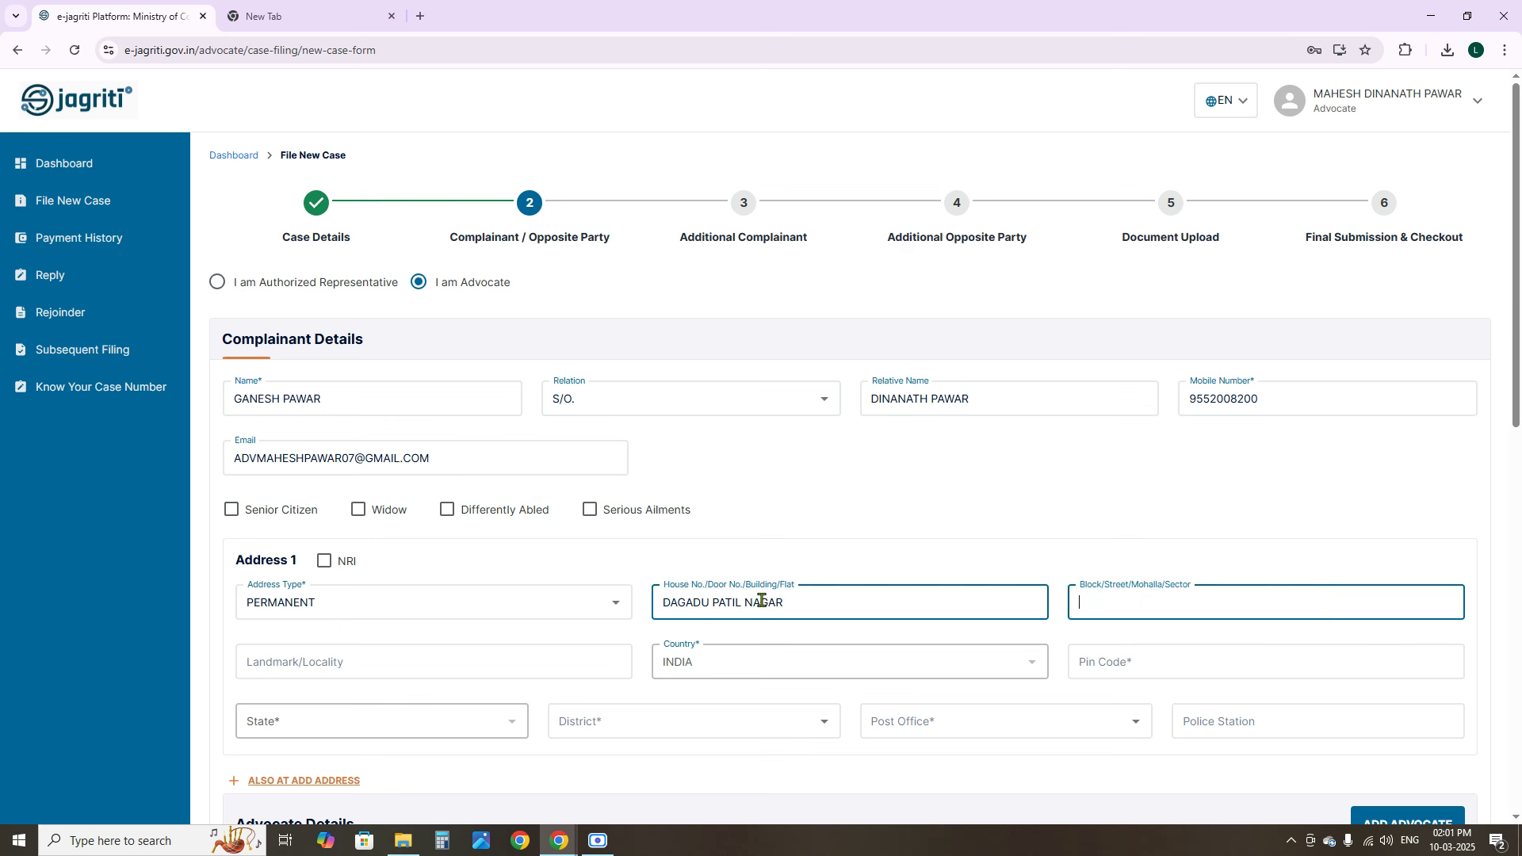
Enter the landmark/locality and pin code, then review the auto-filled state and post office
{"action": "left_click", "coordinate": [551, 655]}
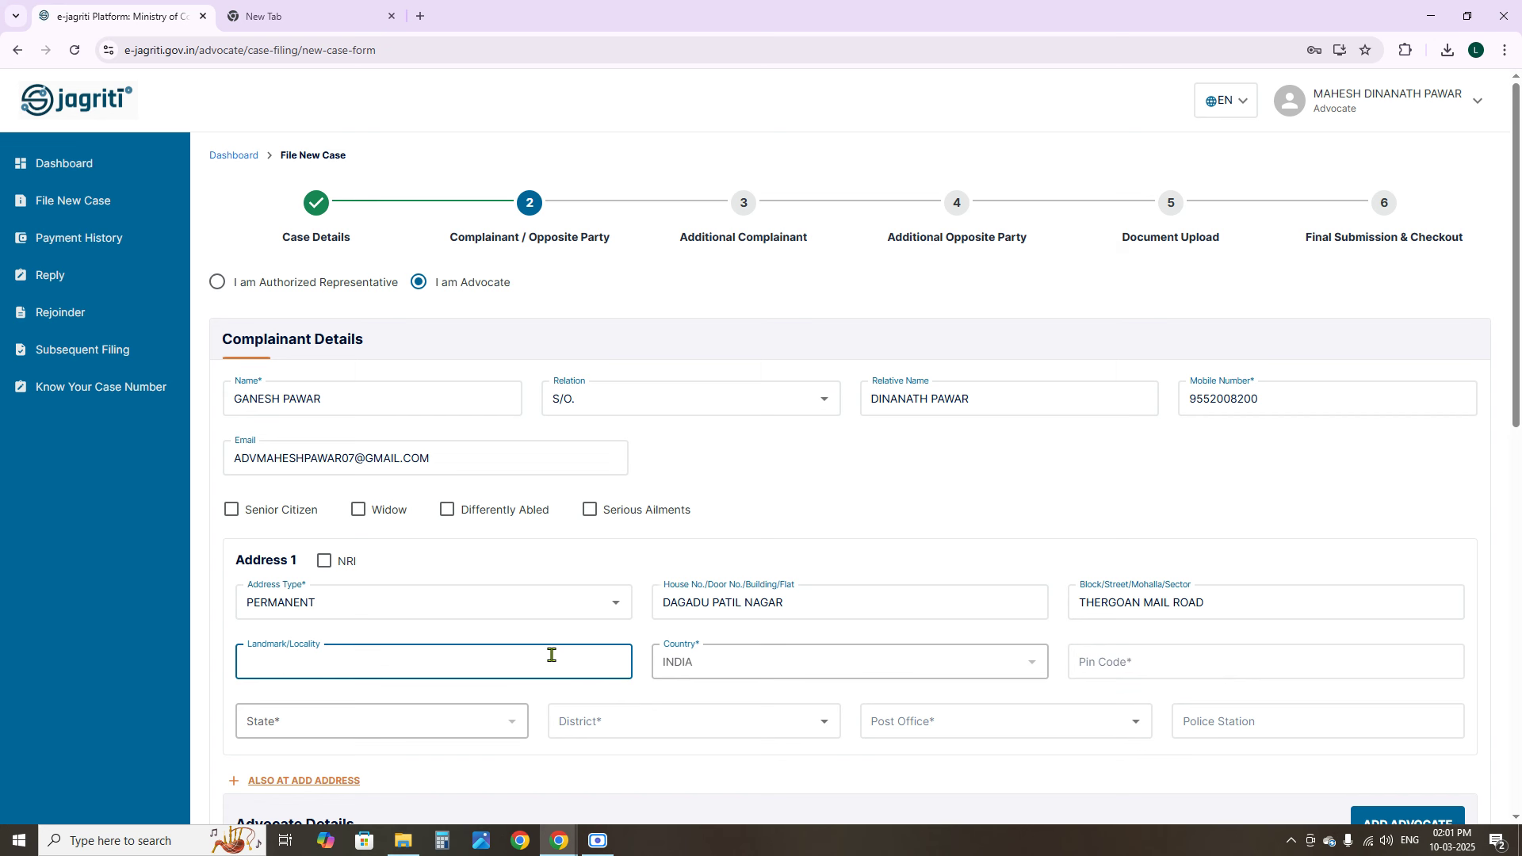
{"action": "left_click", "coordinate": [1179, 664]}
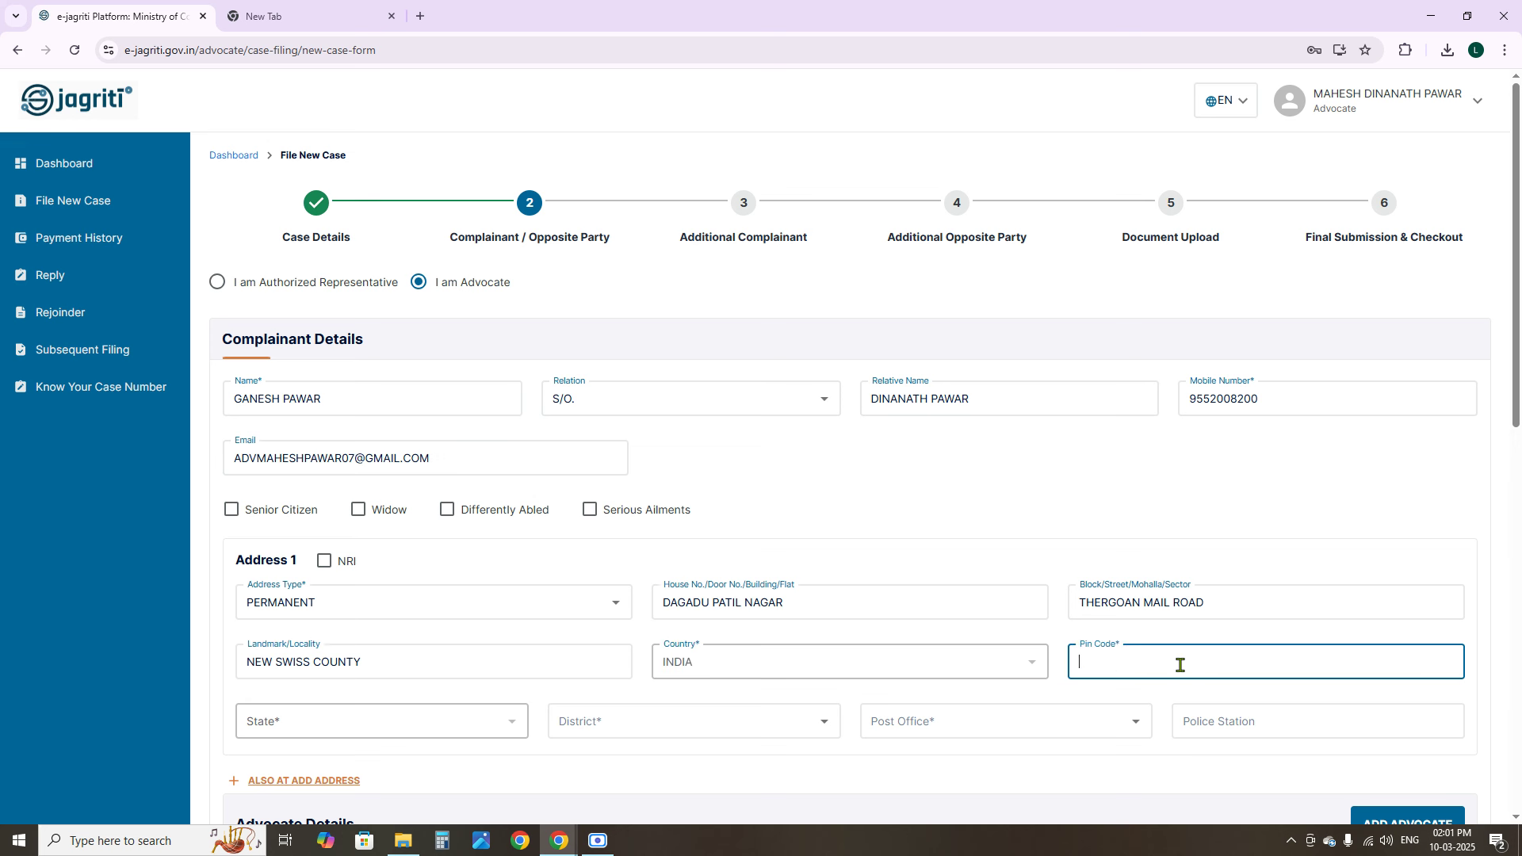
{"action": "type", "text": "41000"}
{"action": "type", "text": "33"}
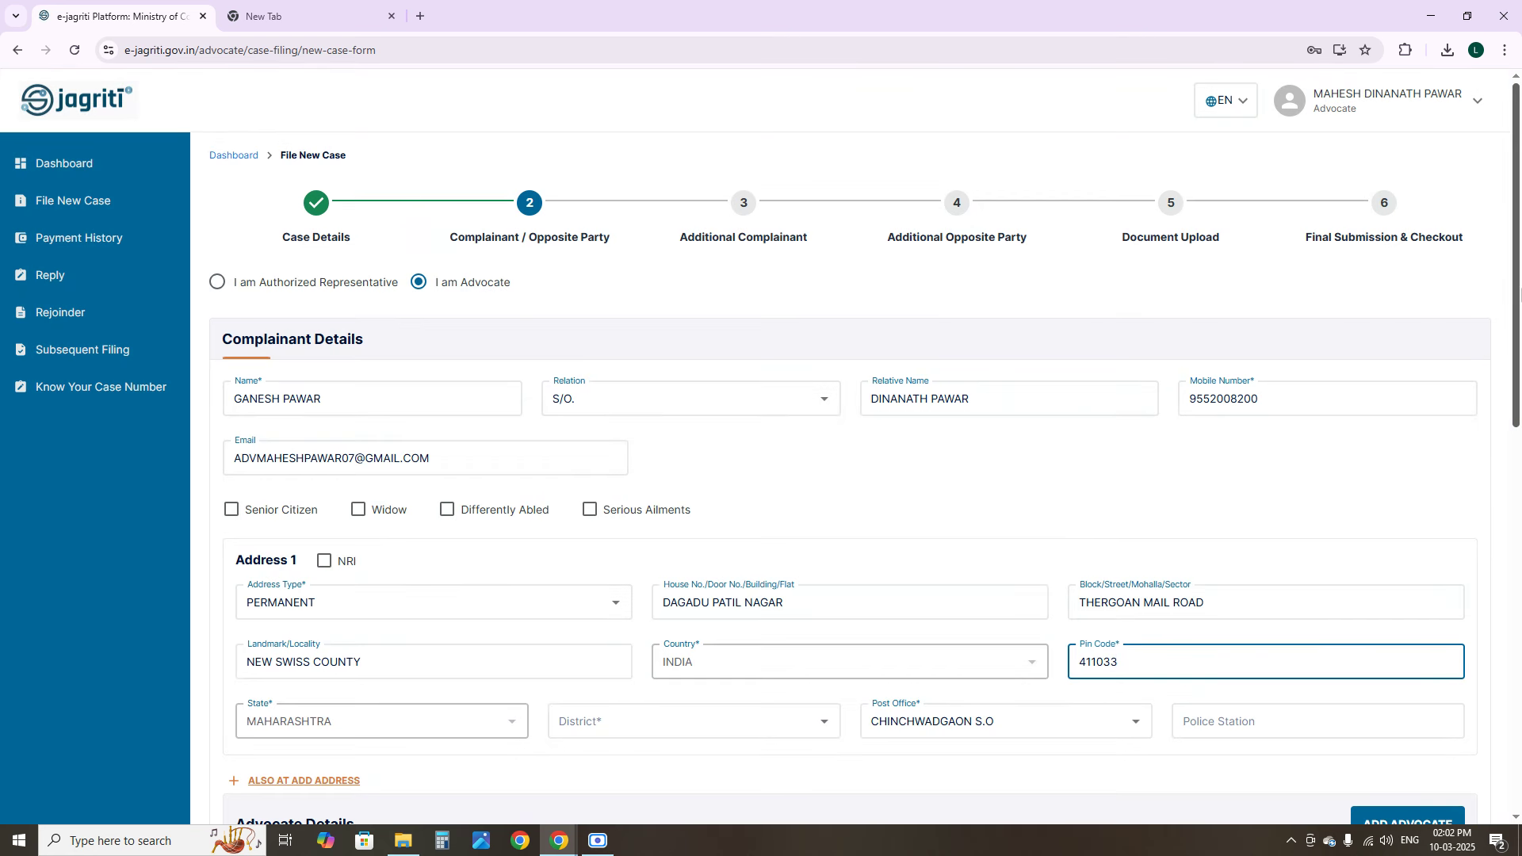
{"action": "left_click_drag", "start_coordinate": [1519, 294], "coordinate": [1519, 358]}
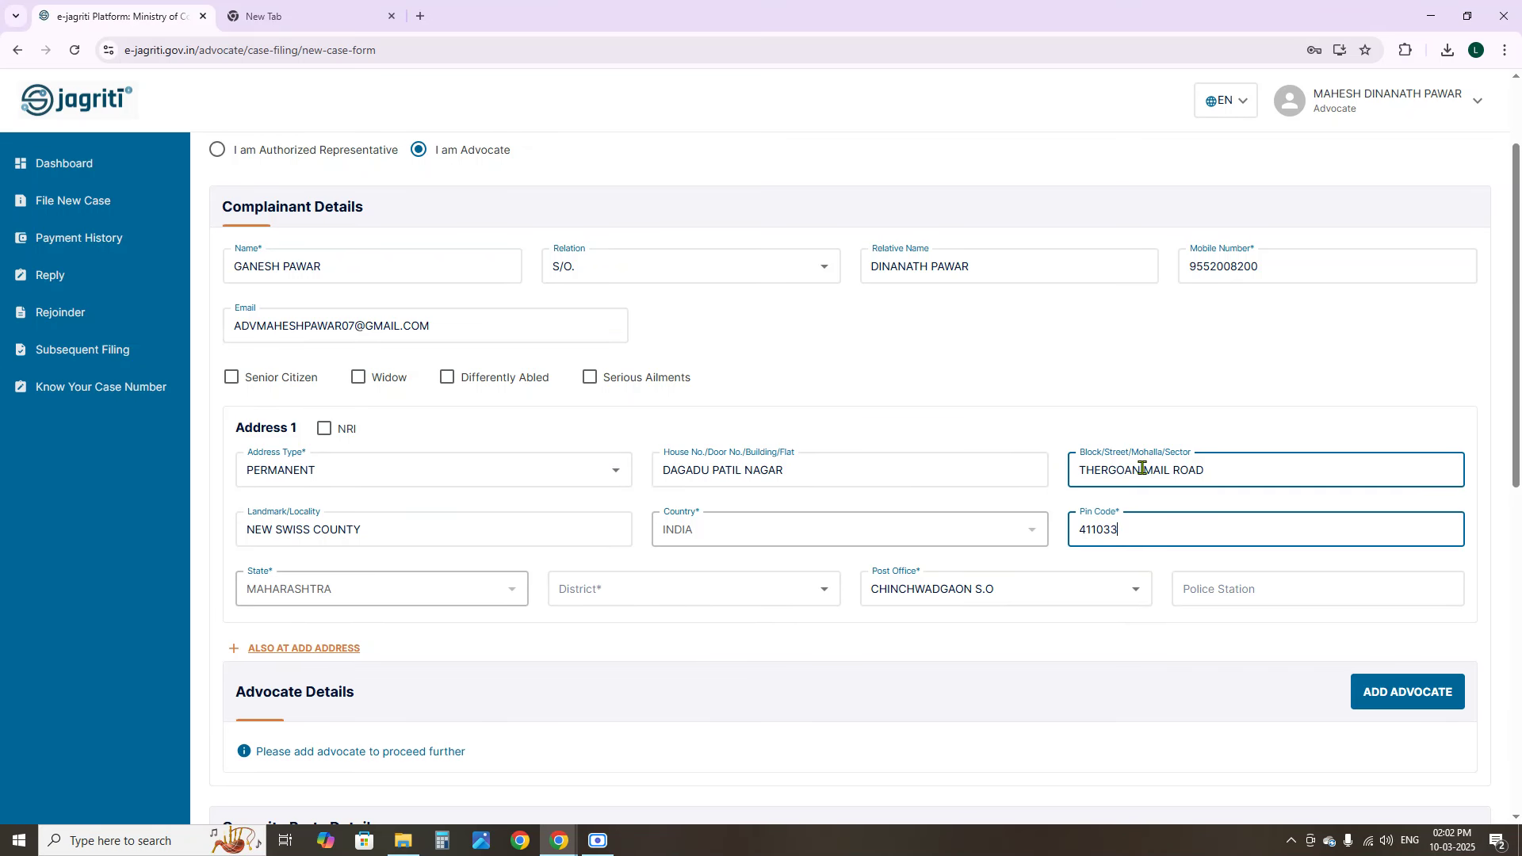
{"action": "scroll", "coordinate": [547, 420], "scroll_direction": "up", "scroll_amount": 2}
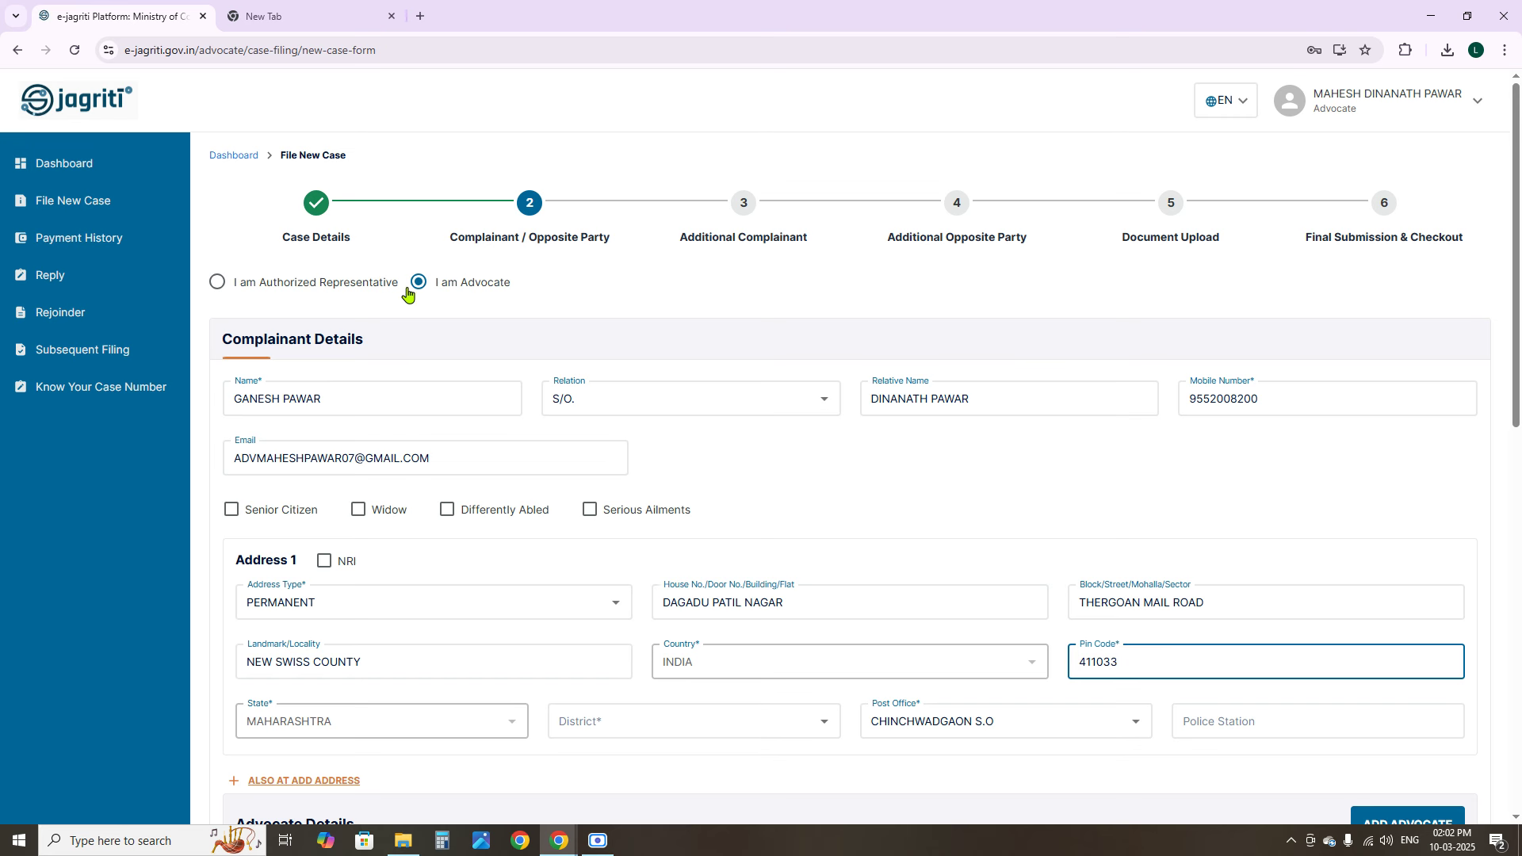
{"action": "scroll", "coordinate": [517, 517], "scroll_direction": "down", "scroll_amount": 5}
{"action": "scroll", "coordinate": [517, 507], "scroll_direction": "up", "scroll_amount": 5}
{"action": "scroll", "coordinate": [434, 292], "scroll_direction": "down", "scroll_amount": 5}
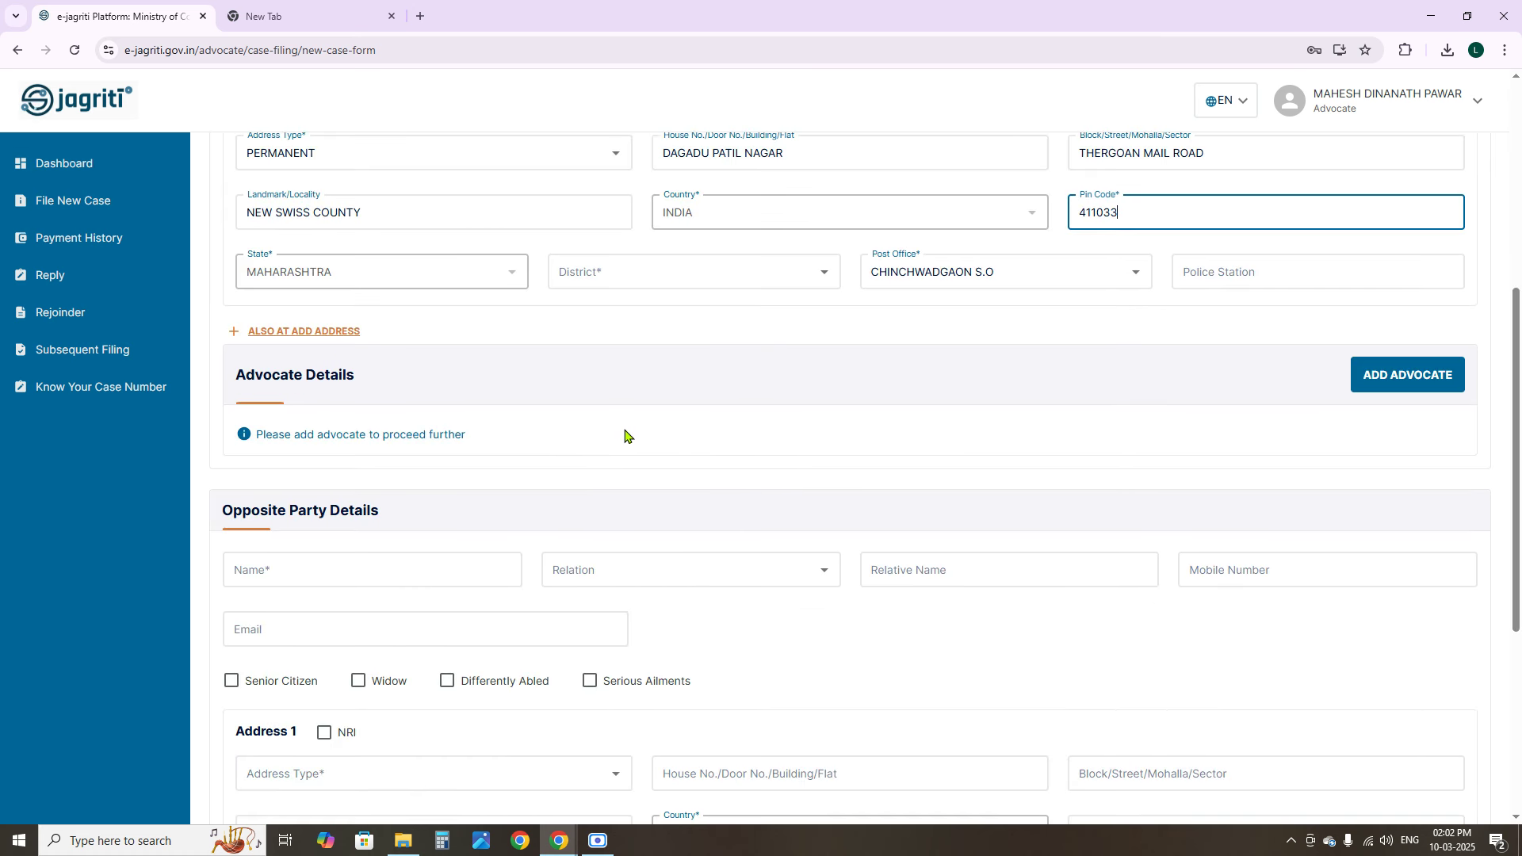
Set the complainant's district to PUNE, then start adding an advocate to the case
{"action": "left_click", "coordinate": [670, 277]}
{"action": "type", "text": "PUNE"}
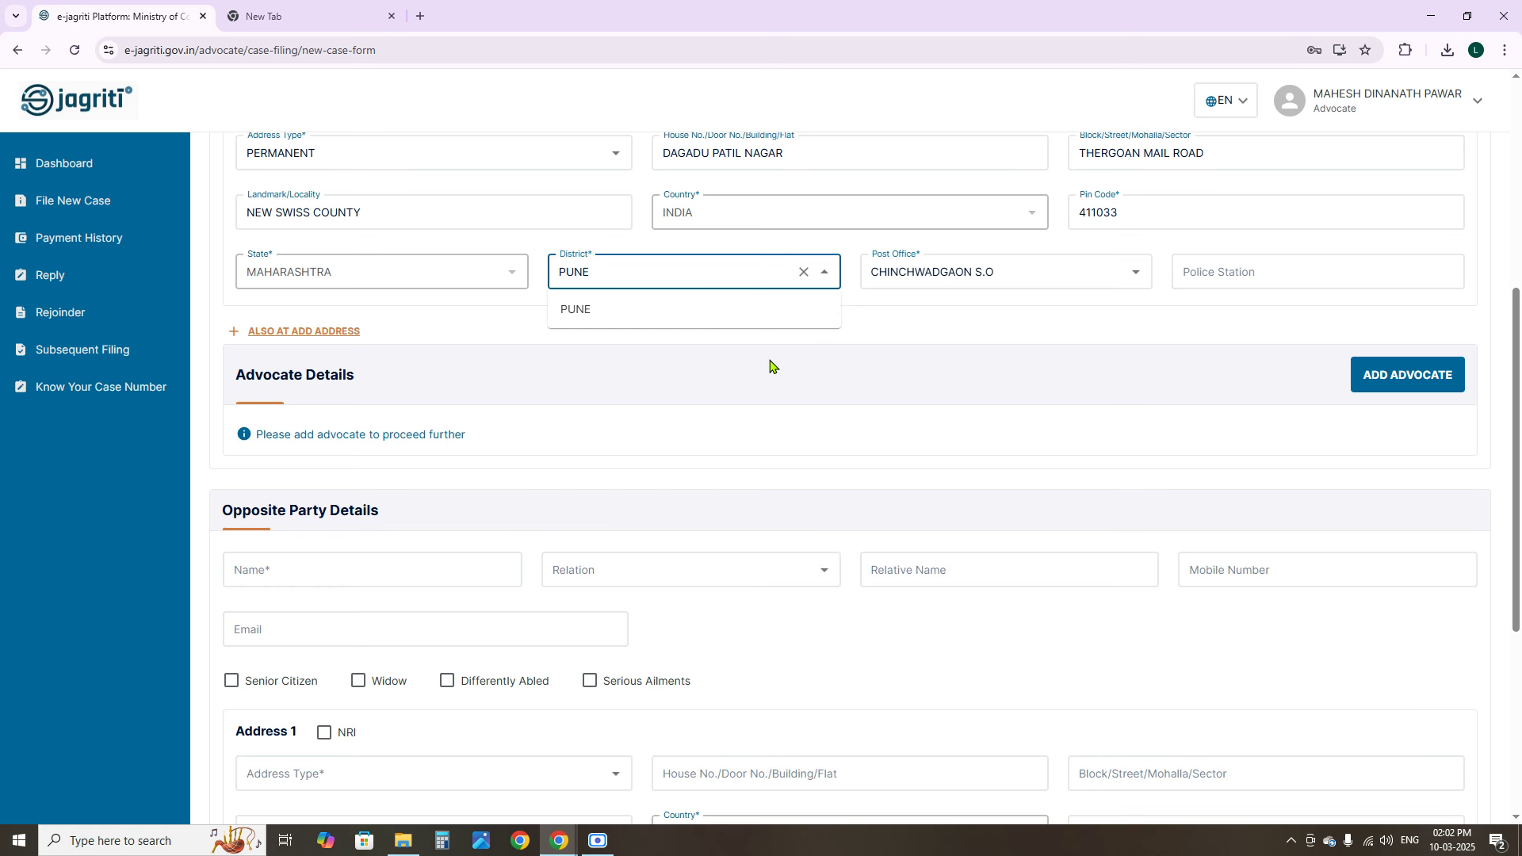
{"action": "left_click", "coordinate": [712, 342]}
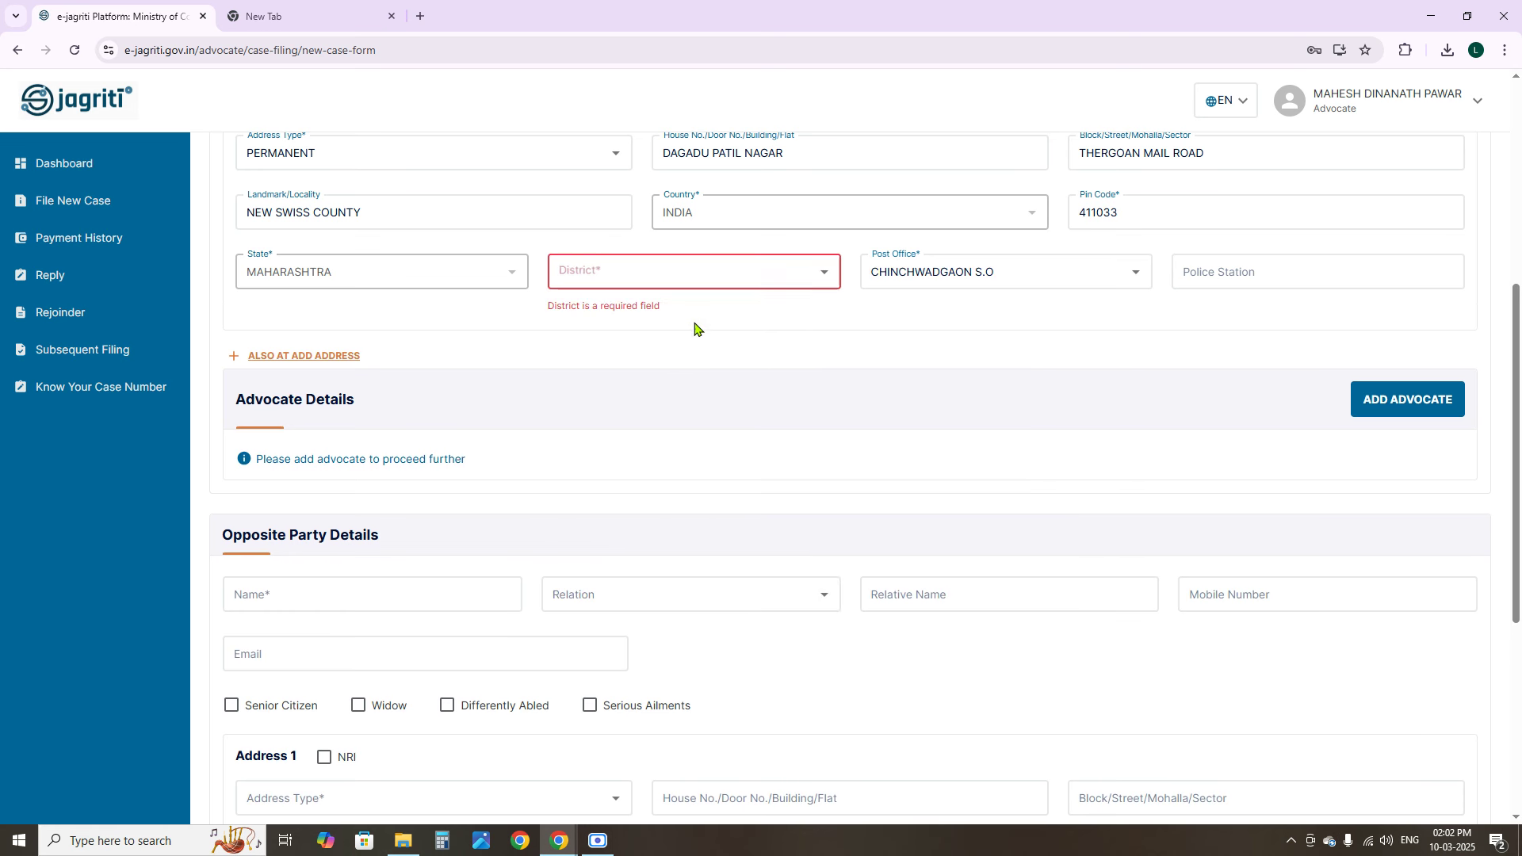
{"action": "left_click", "coordinate": [632, 272]}
{"action": "type", "text": "PUNE"}
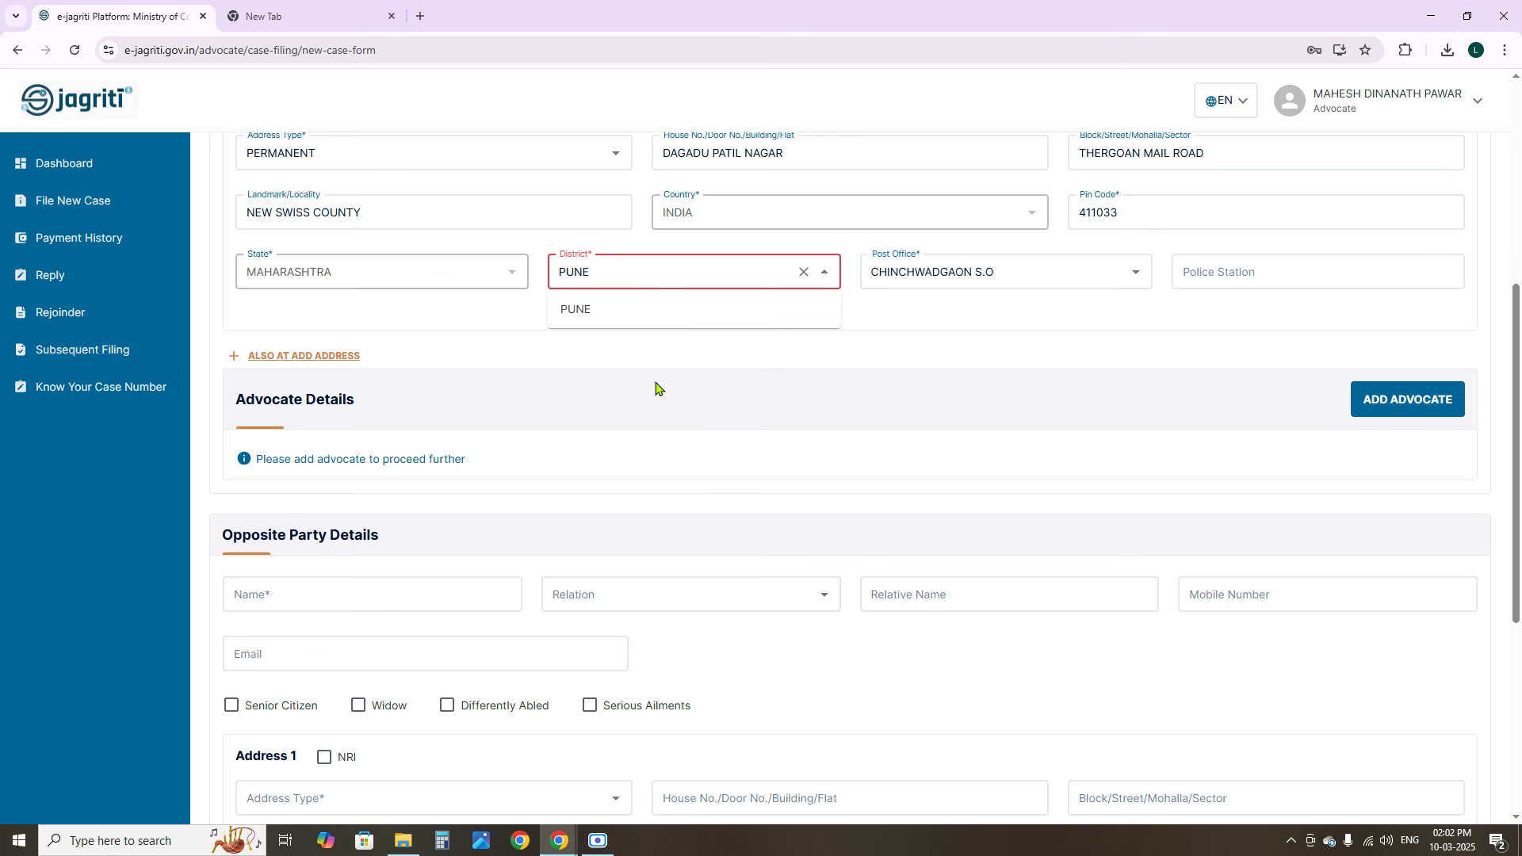
{"action": "left_click", "coordinate": [585, 311]}
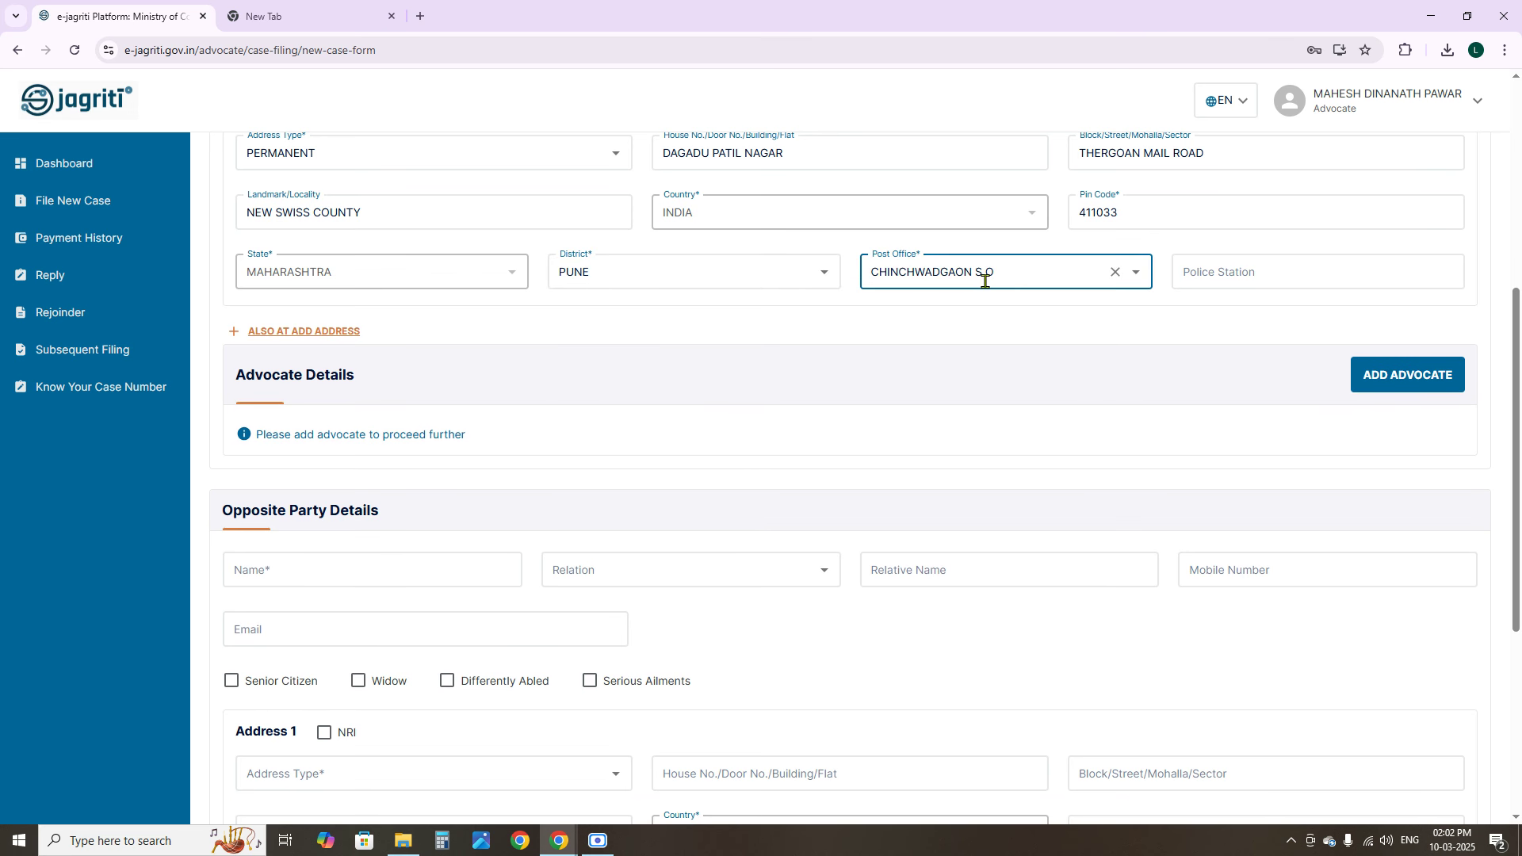
{"action": "left_click", "coordinate": [1220, 275]}
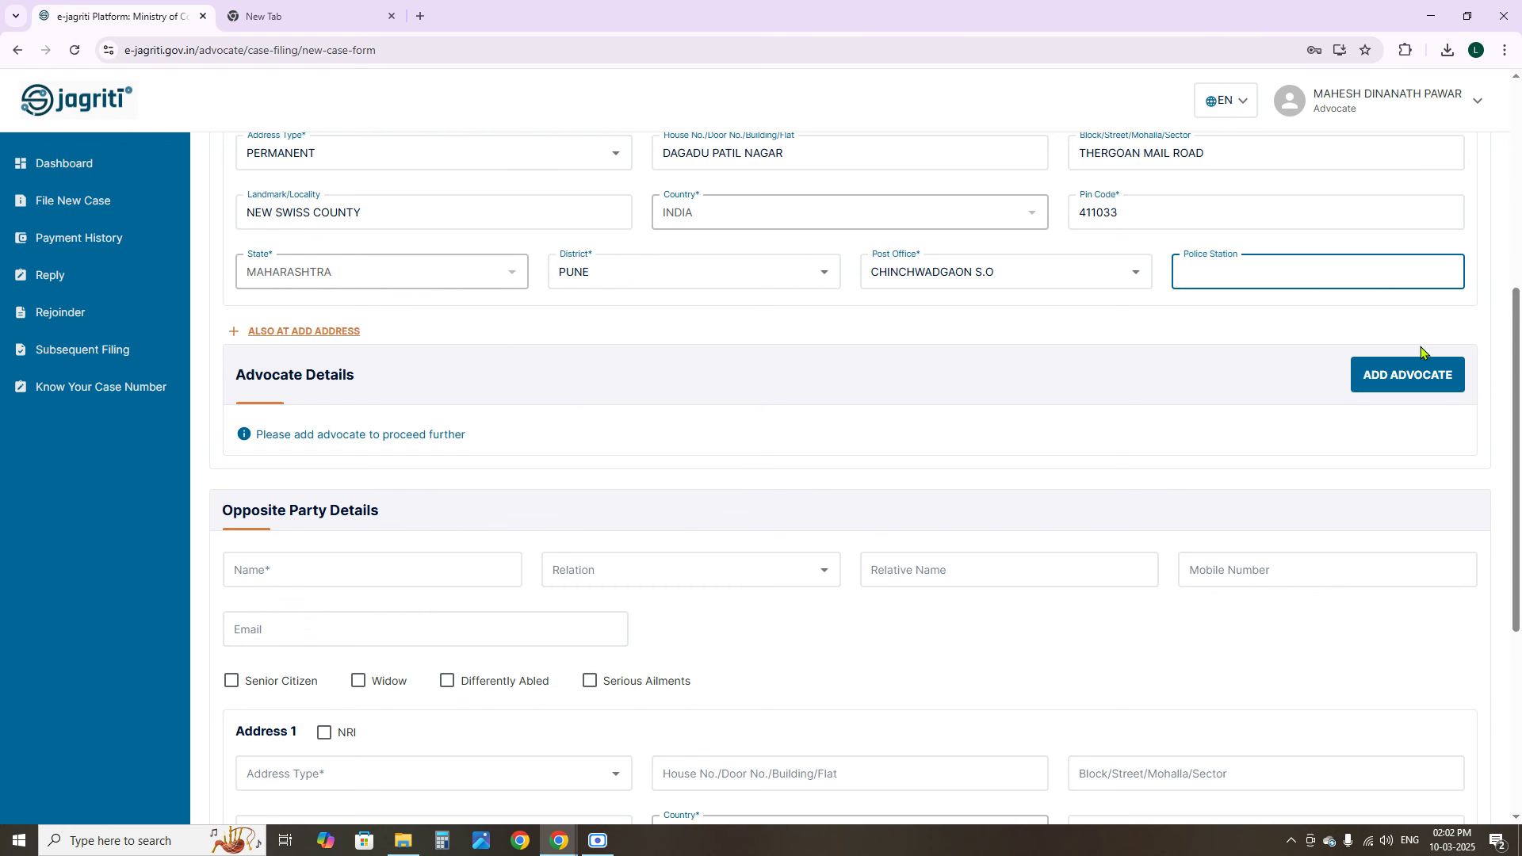
{"action": "left_click", "coordinate": [1415, 376]}
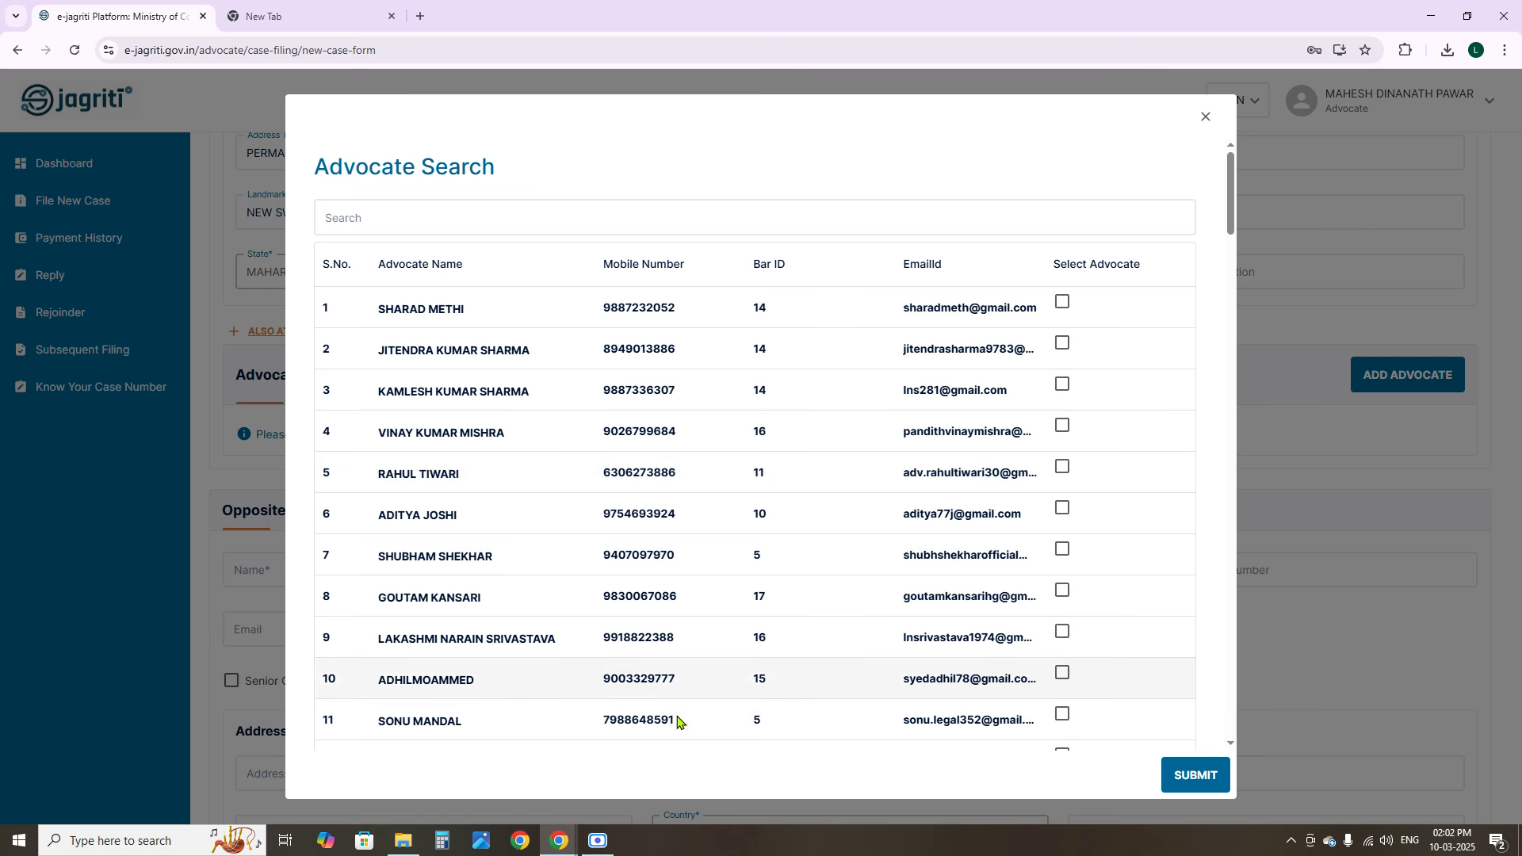
Search the advocate list by the advocate's name, select the matching entry, and submit it
{"action": "left_click", "coordinate": [367, 211]}
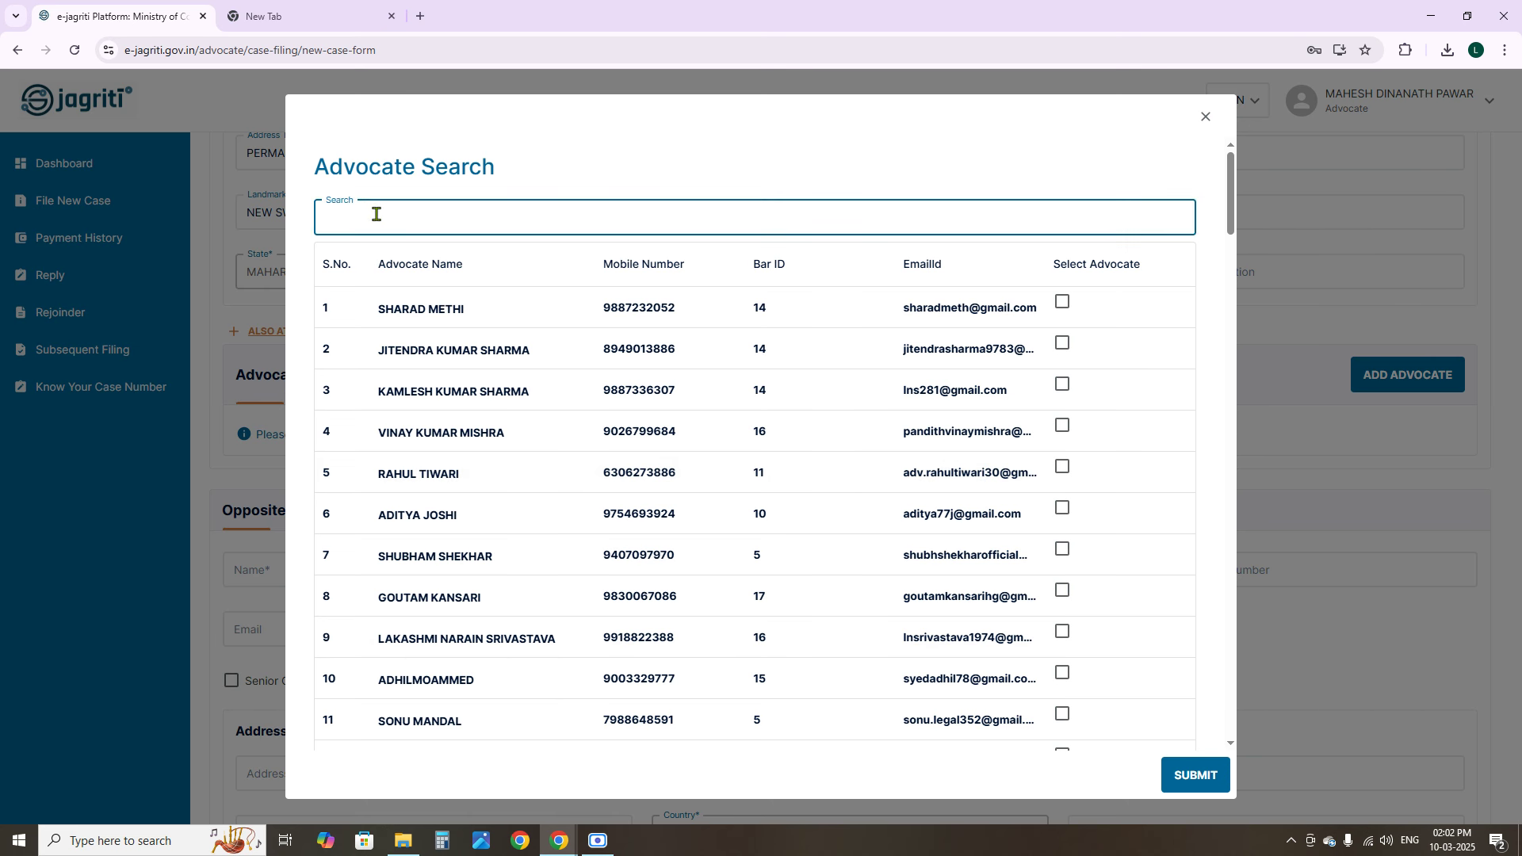
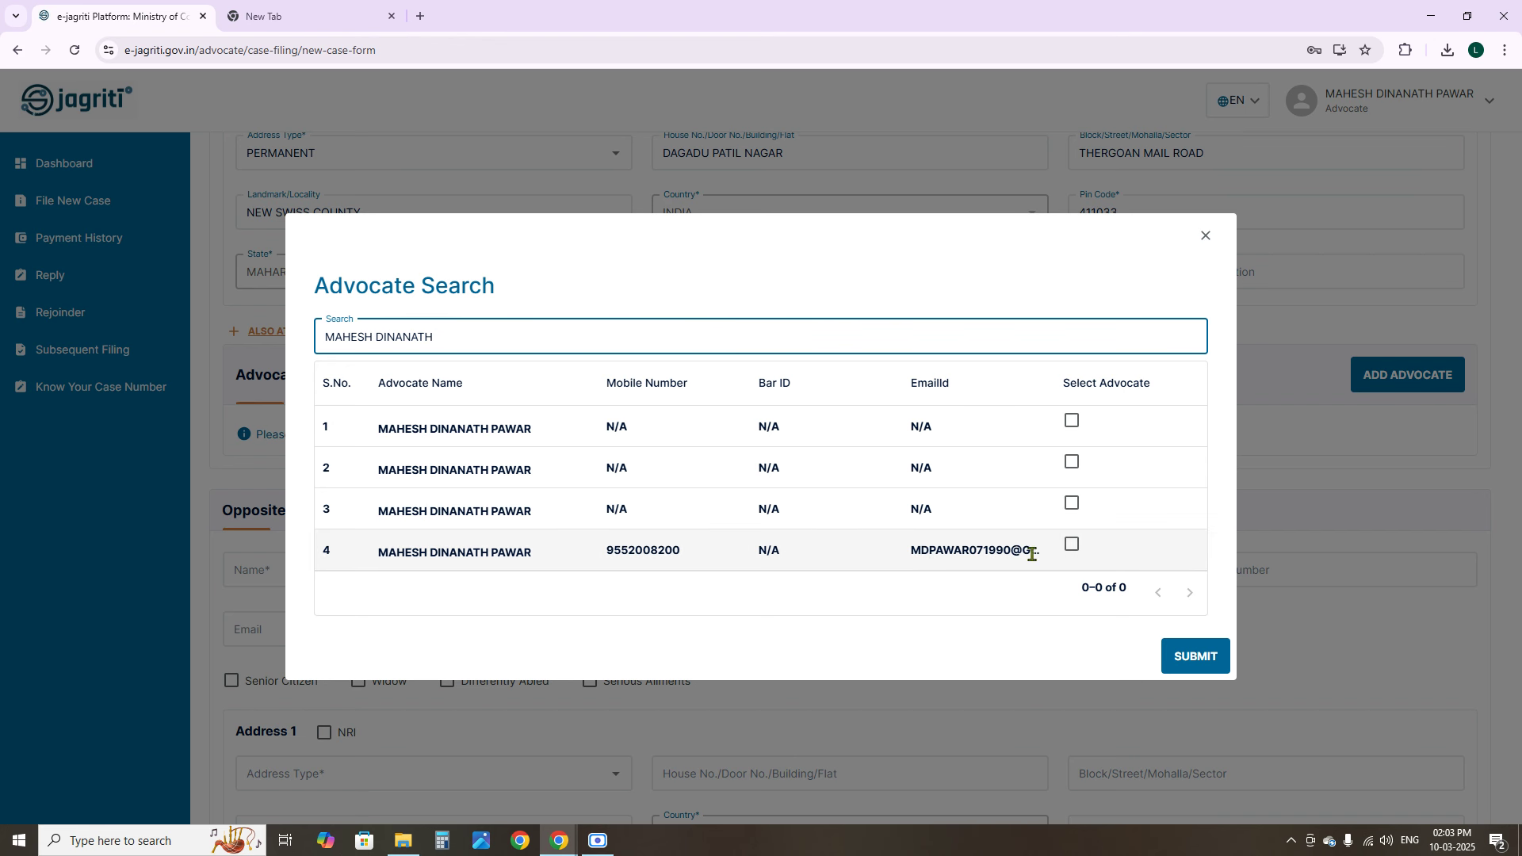
{"action": "left_click", "coordinate": [1071, 544]}
{"action": "left_click", "coordinate": [1203, 664]}
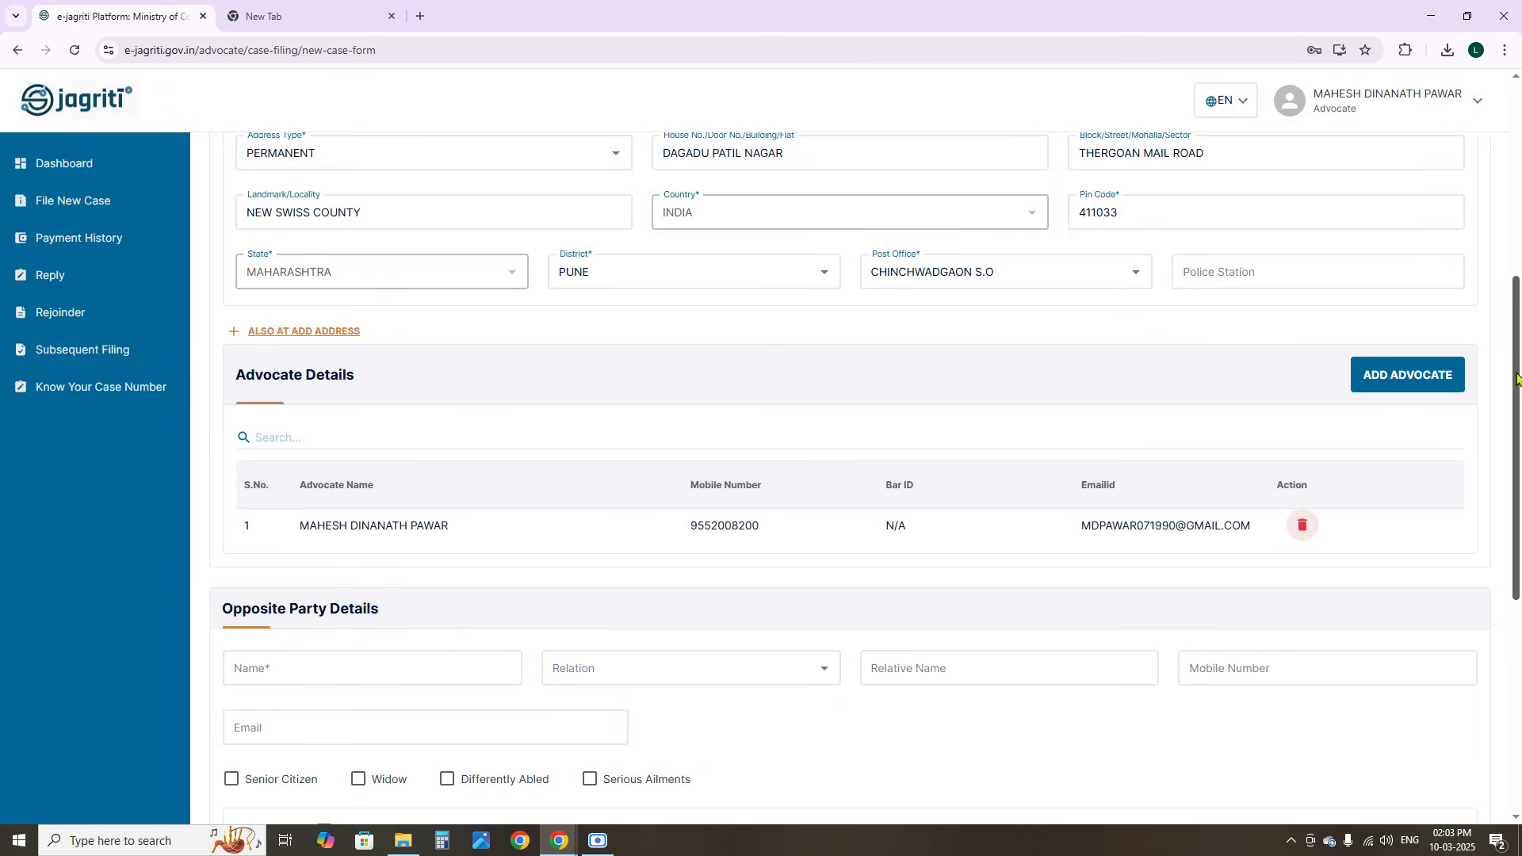
{"action": "scroll", "coordinate": [1516, 378], "scroll_direction": "down", "scroll_amount": 4}
Name the opposite party FLIPKART with relation Through its, plus the representative's name and mobile number
{"action": "left_click", "coordinate": [498, 316]}
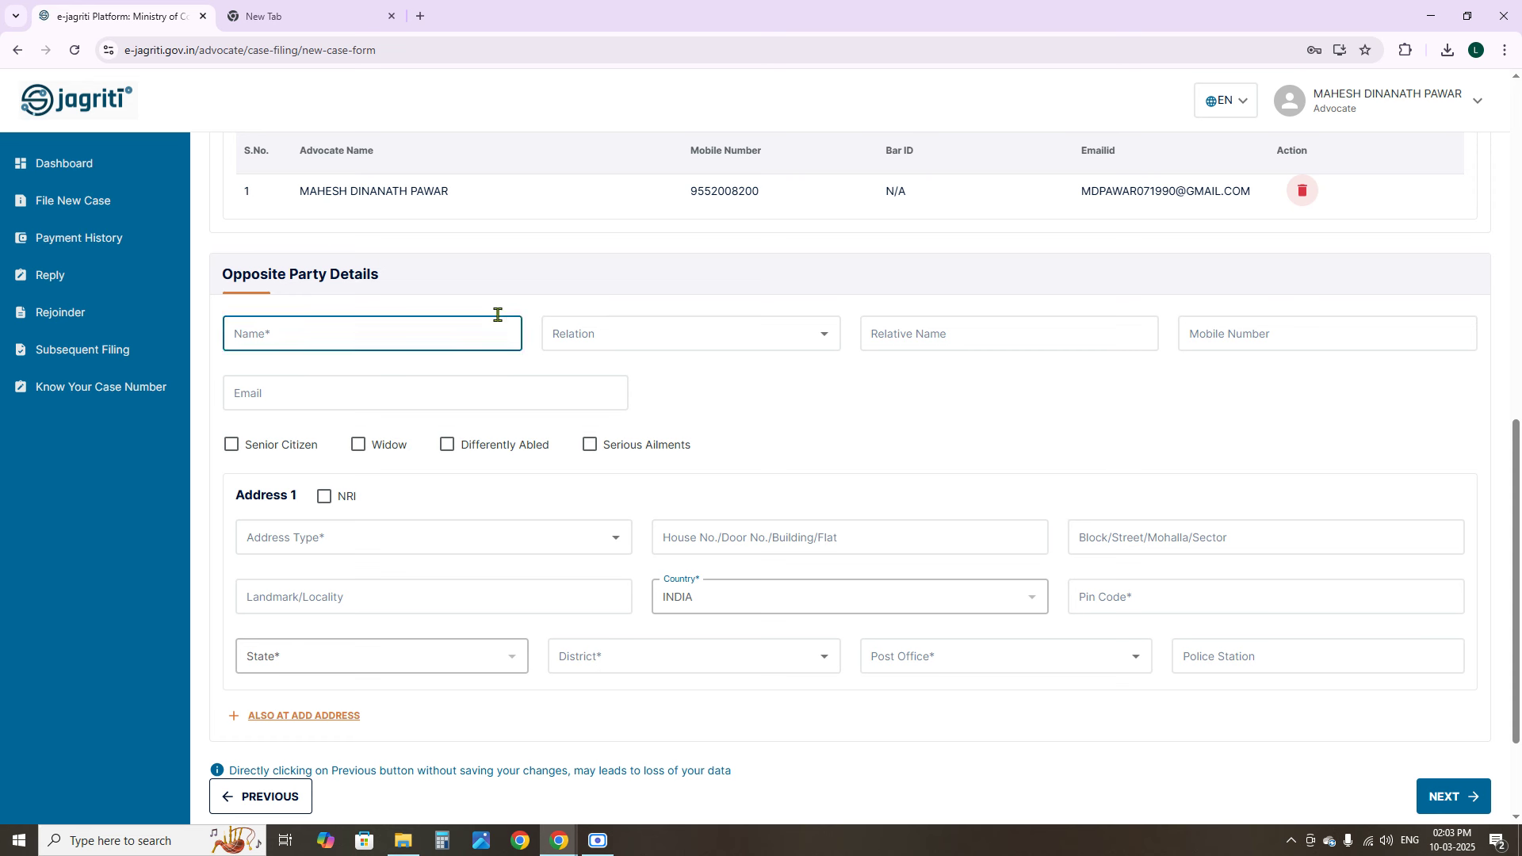
{"action": "left_click", "coordinate": [386, 315]}
{"action": "type", "text": "KART"}
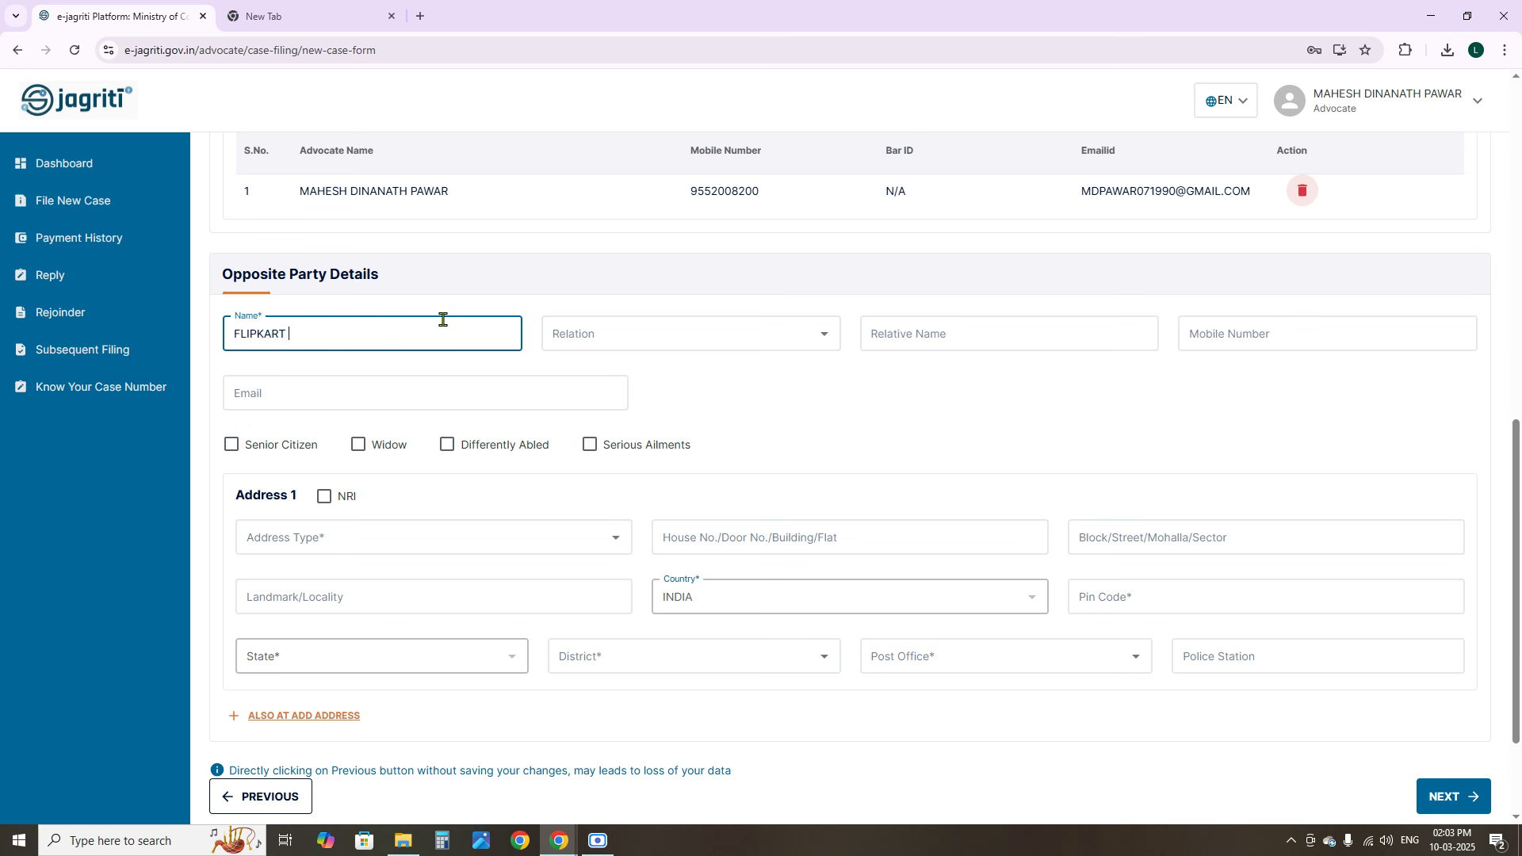
{"action": "left_click", "coordinate": [645, 349]}
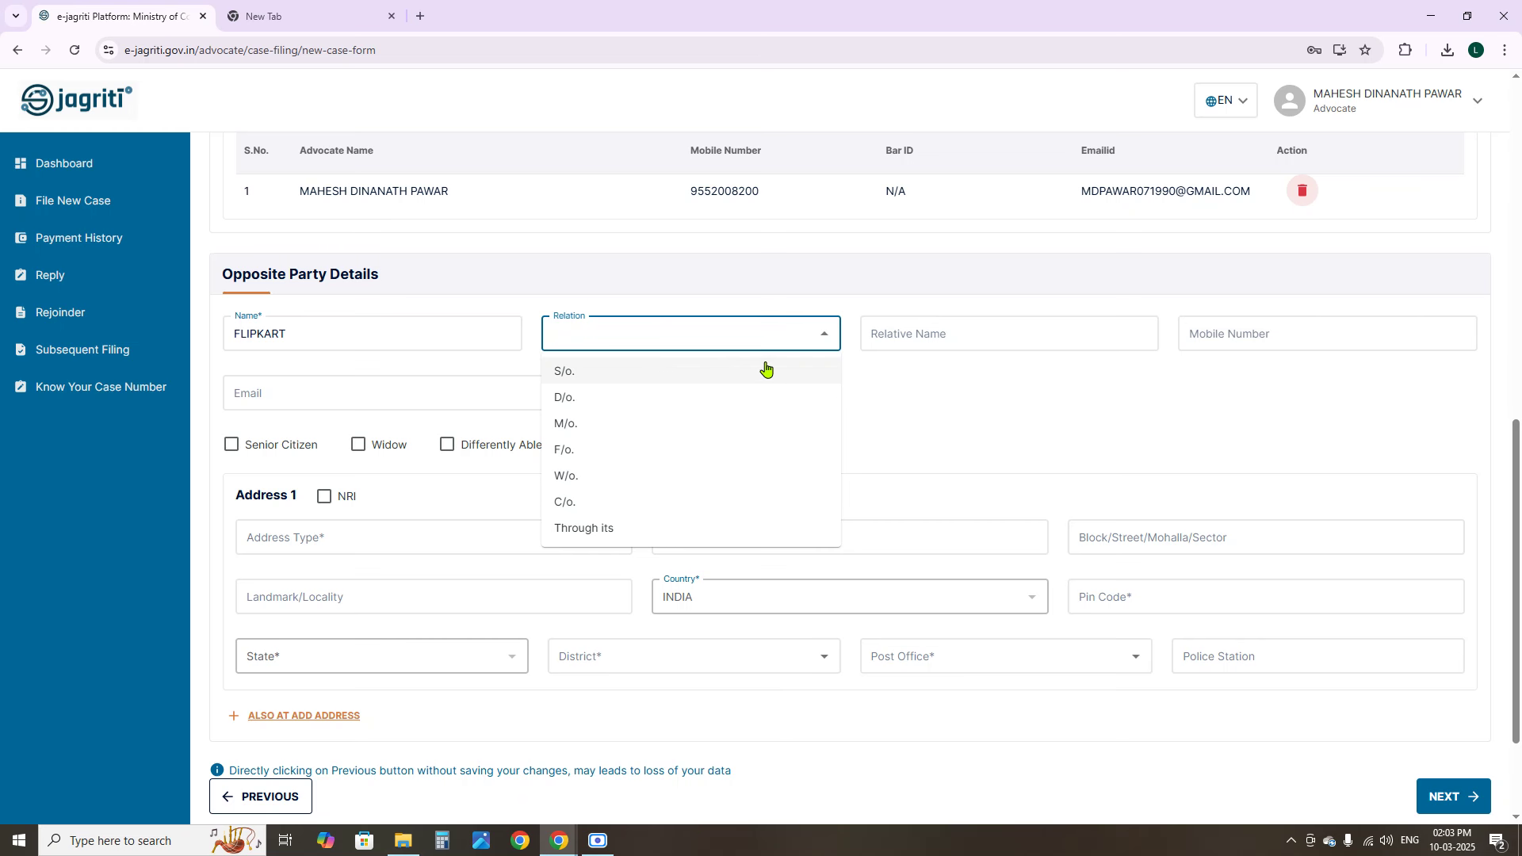
{"action": "left_click", "coordinate": [654, 529]}
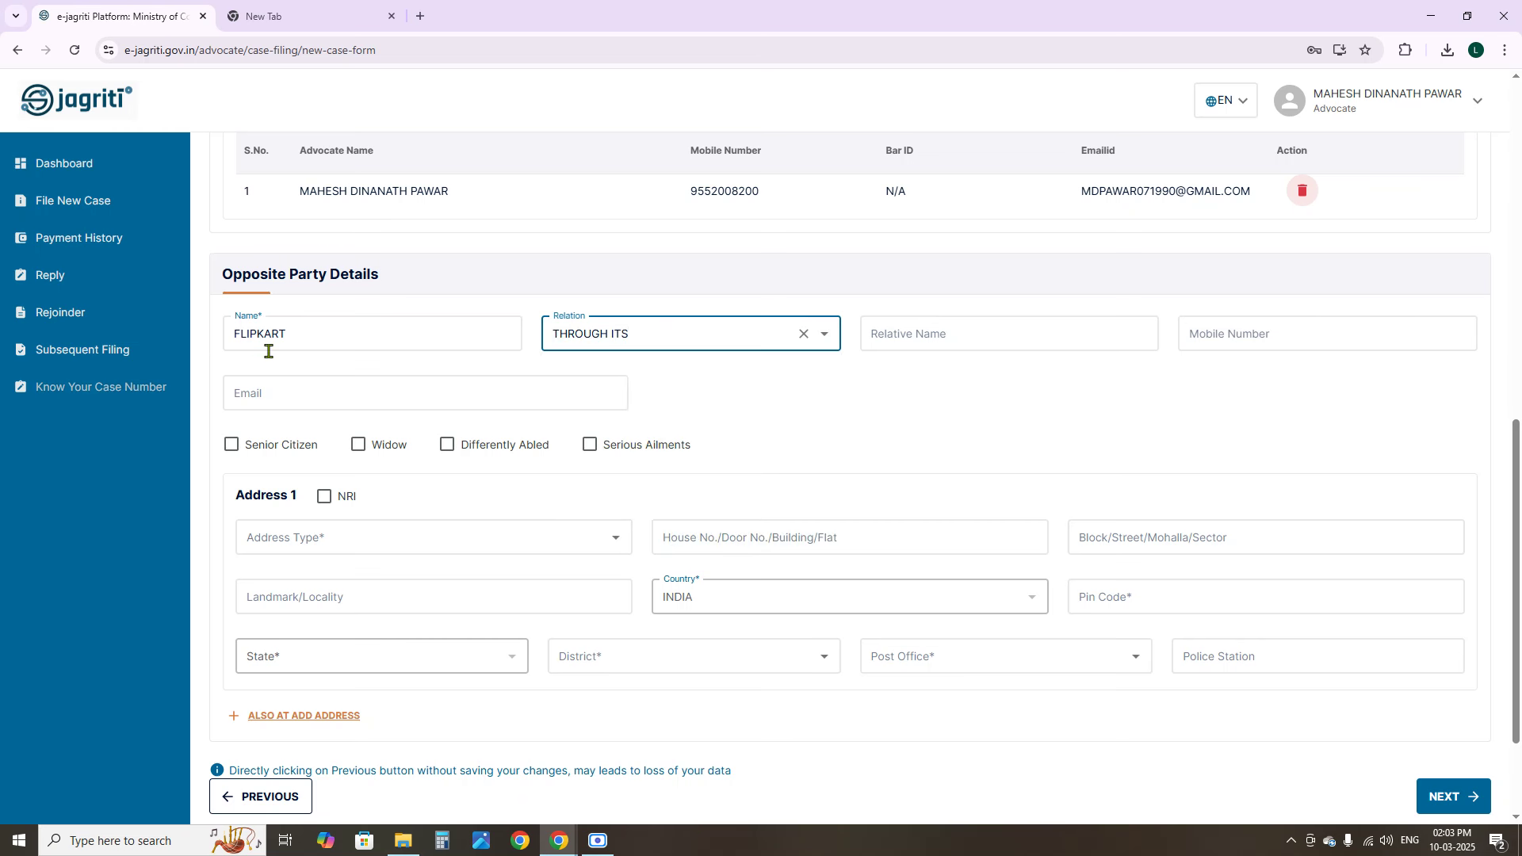
{"action": "left_click", "coordinate": [945, 337]}
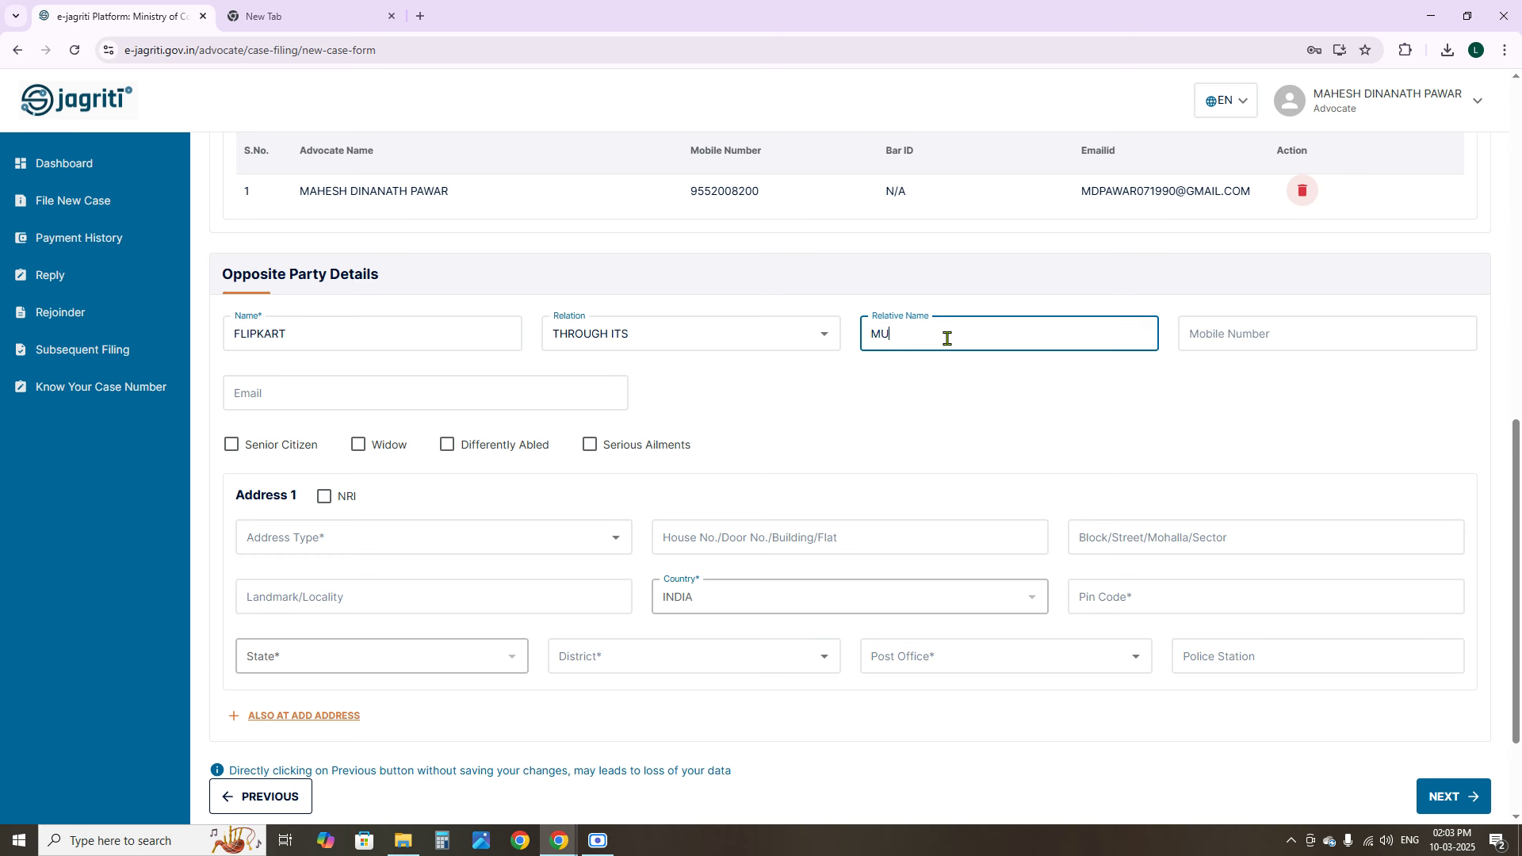
{"action": "type", "text": "MUKESH"}
{"action": "left_click", "coordinate": [1243, 332]}
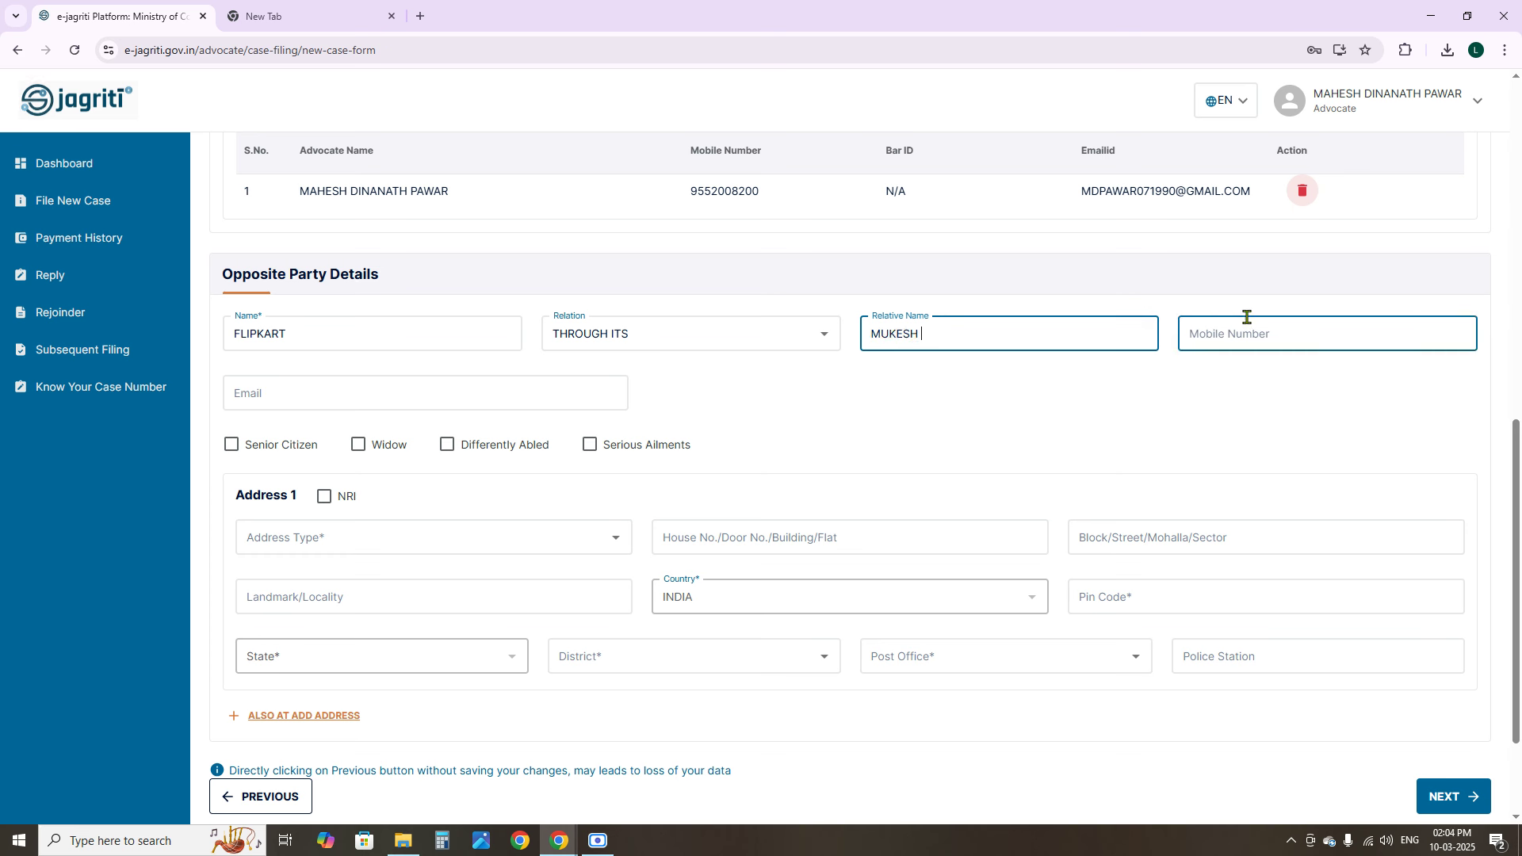
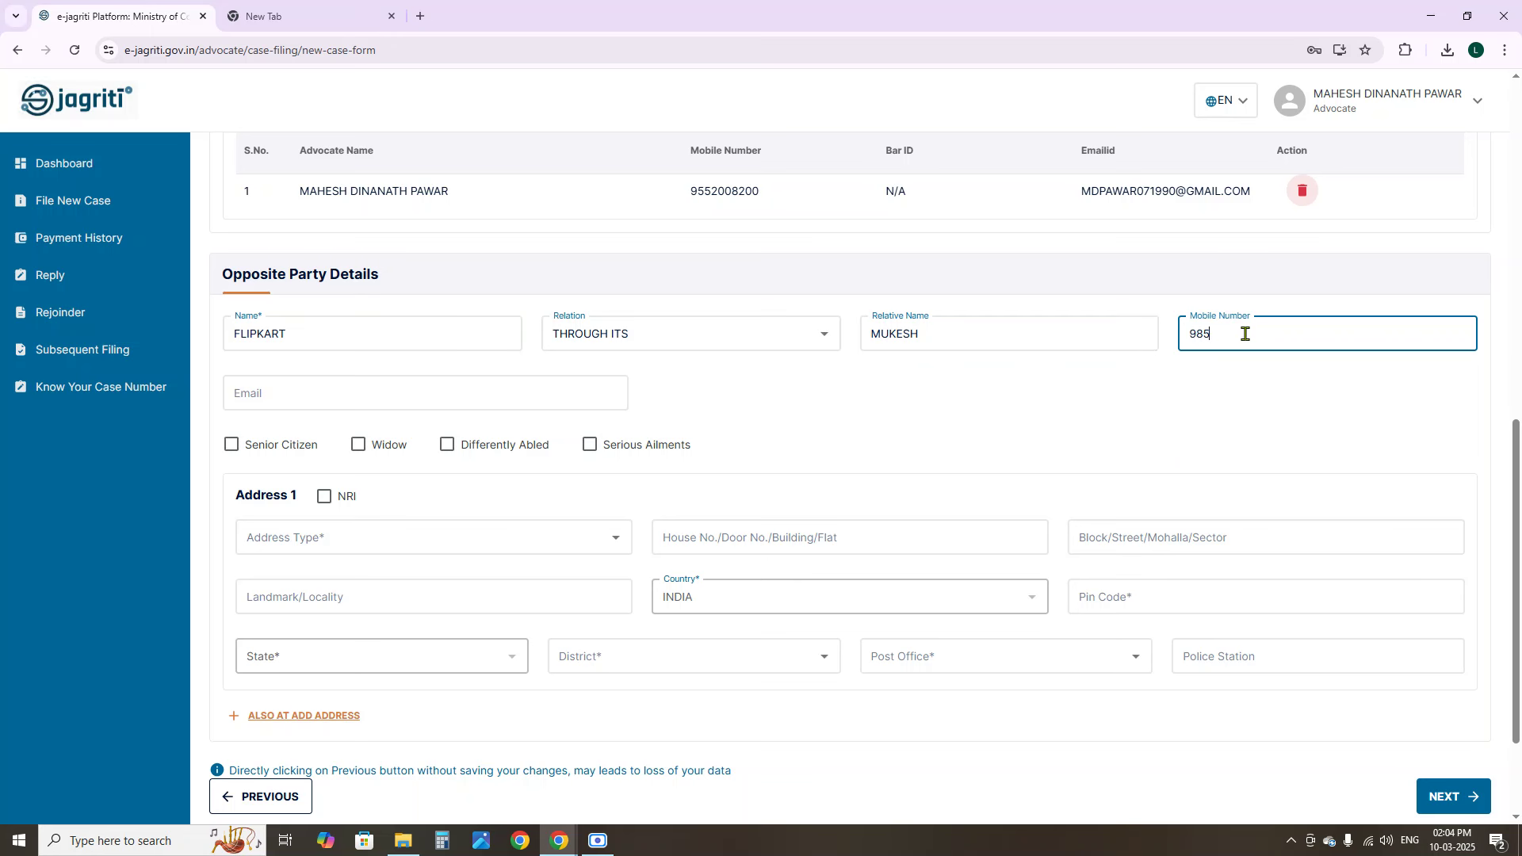
{"action": "left_click", "coordinate": [246, 396]}
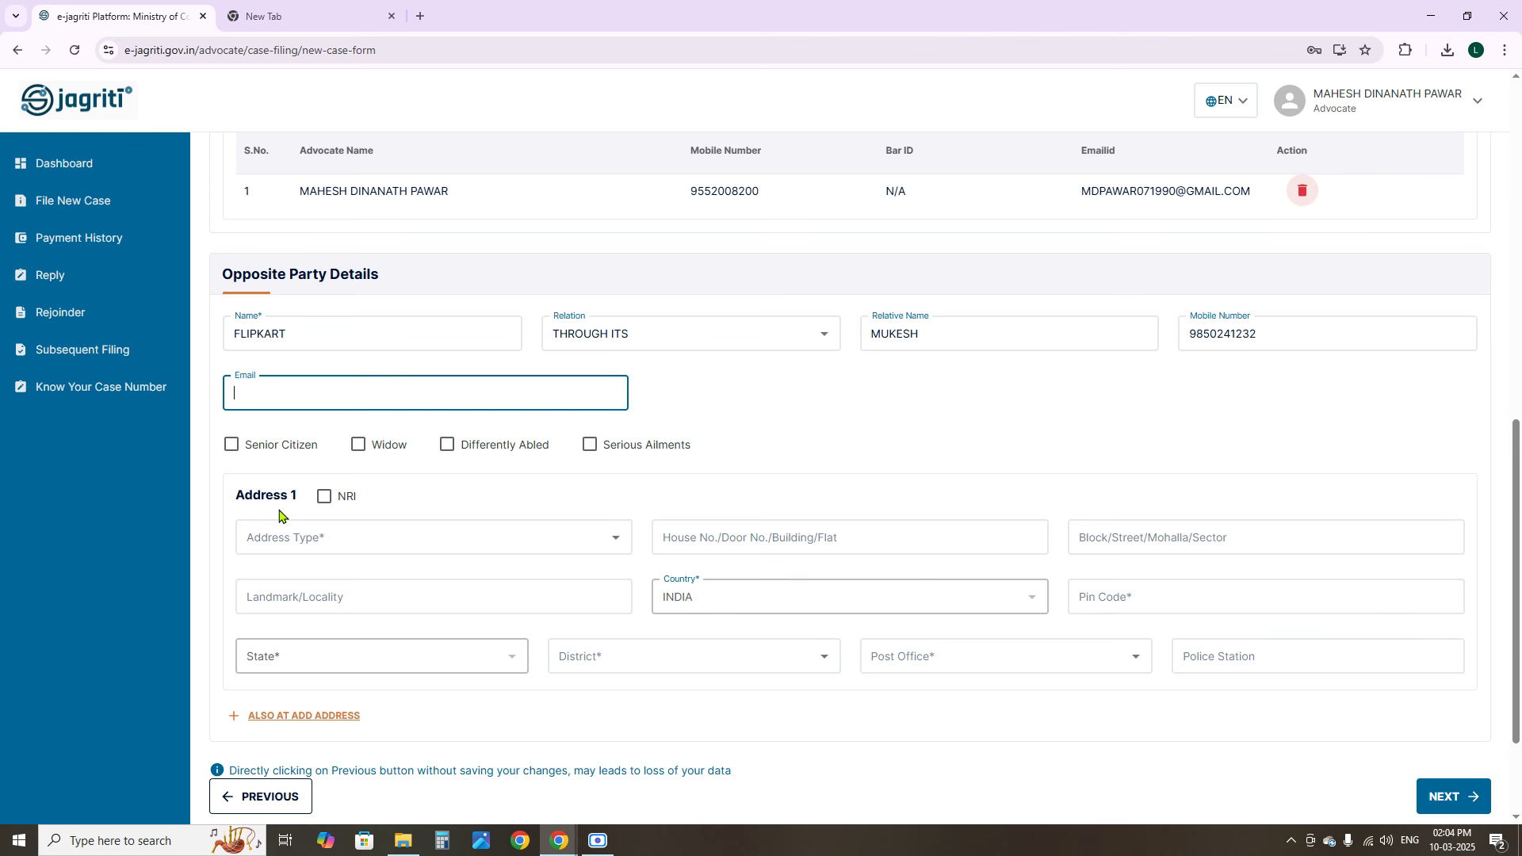
{"action": "left_click", "coordinate": [289, 540]}
Set the opposite party's address type to BUSINESS and enter the house and street details
{"action": "left_click", "coordinate": [822, 452]}
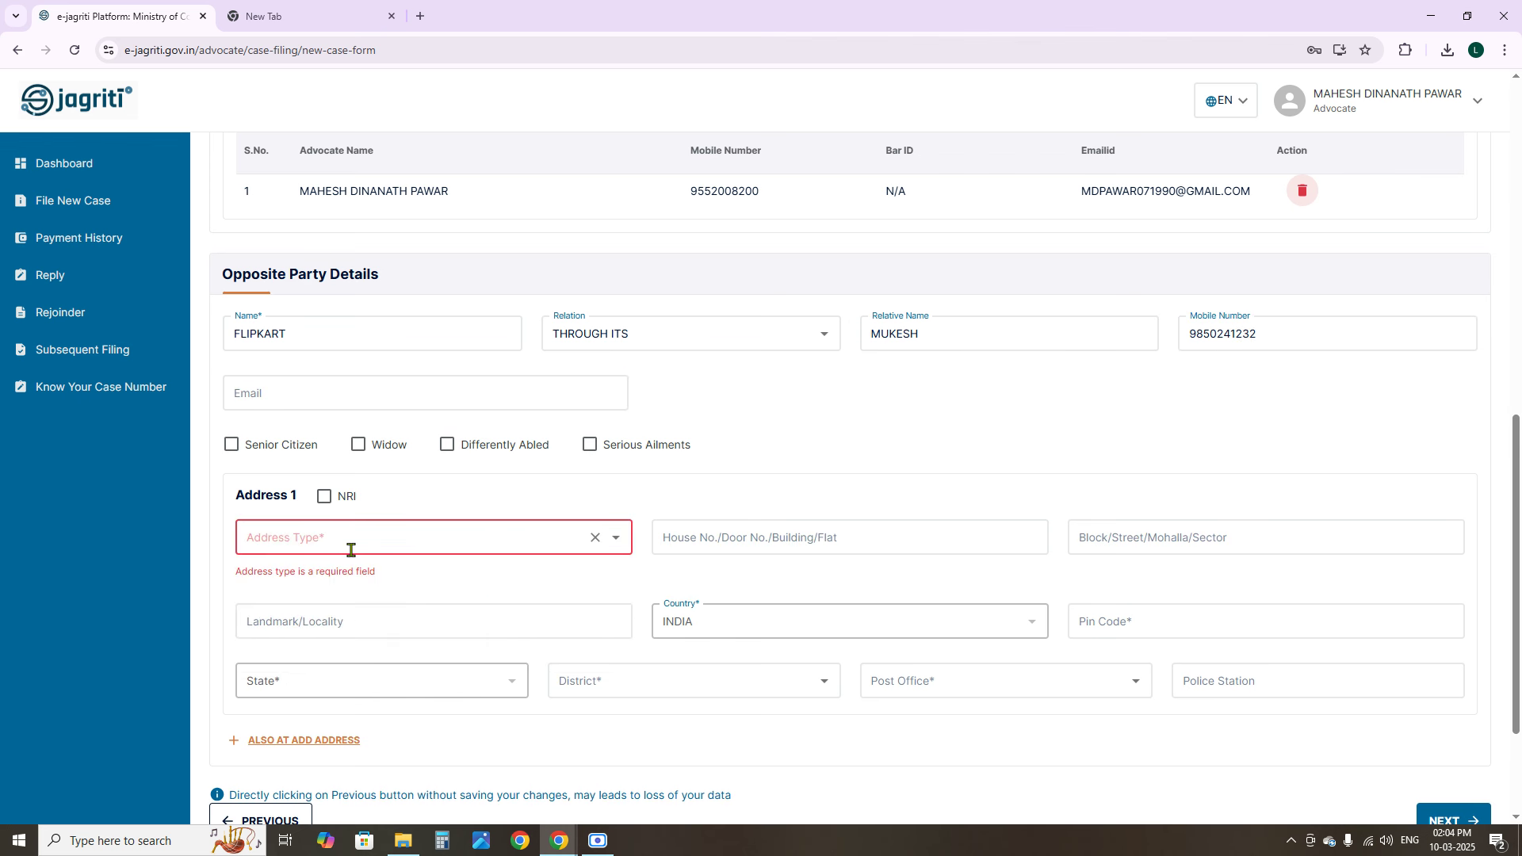
{"action": "left_click", "coordinate": [350, 547]}
{"action": "left_click", "coordinate": [302, 573]}
{"action": "left_click", "coordinate": [733, 543]}
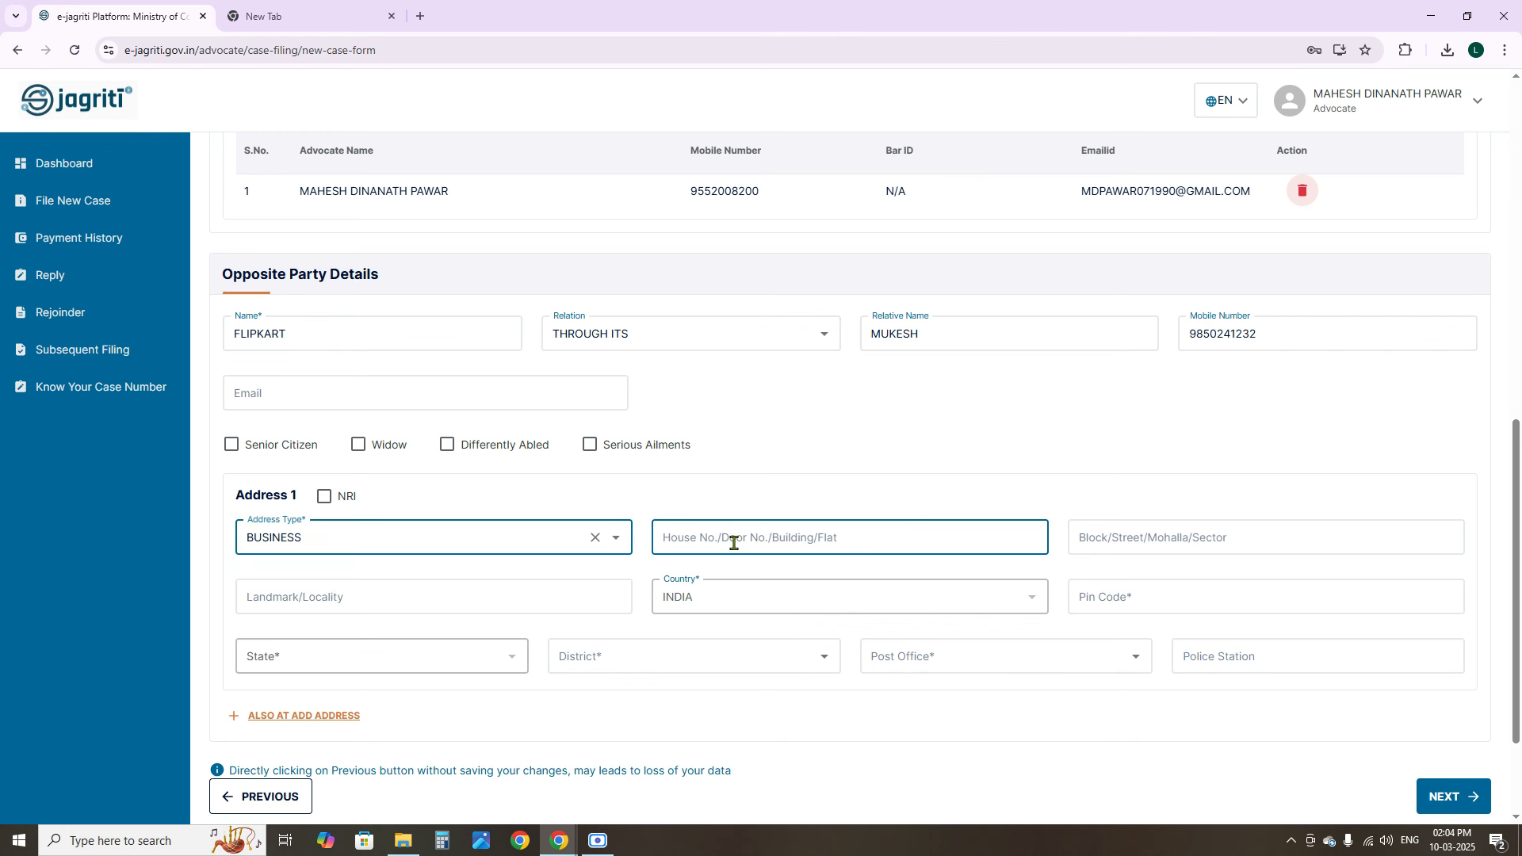
{"action": "left_click", "coordinate": [724, 545]}
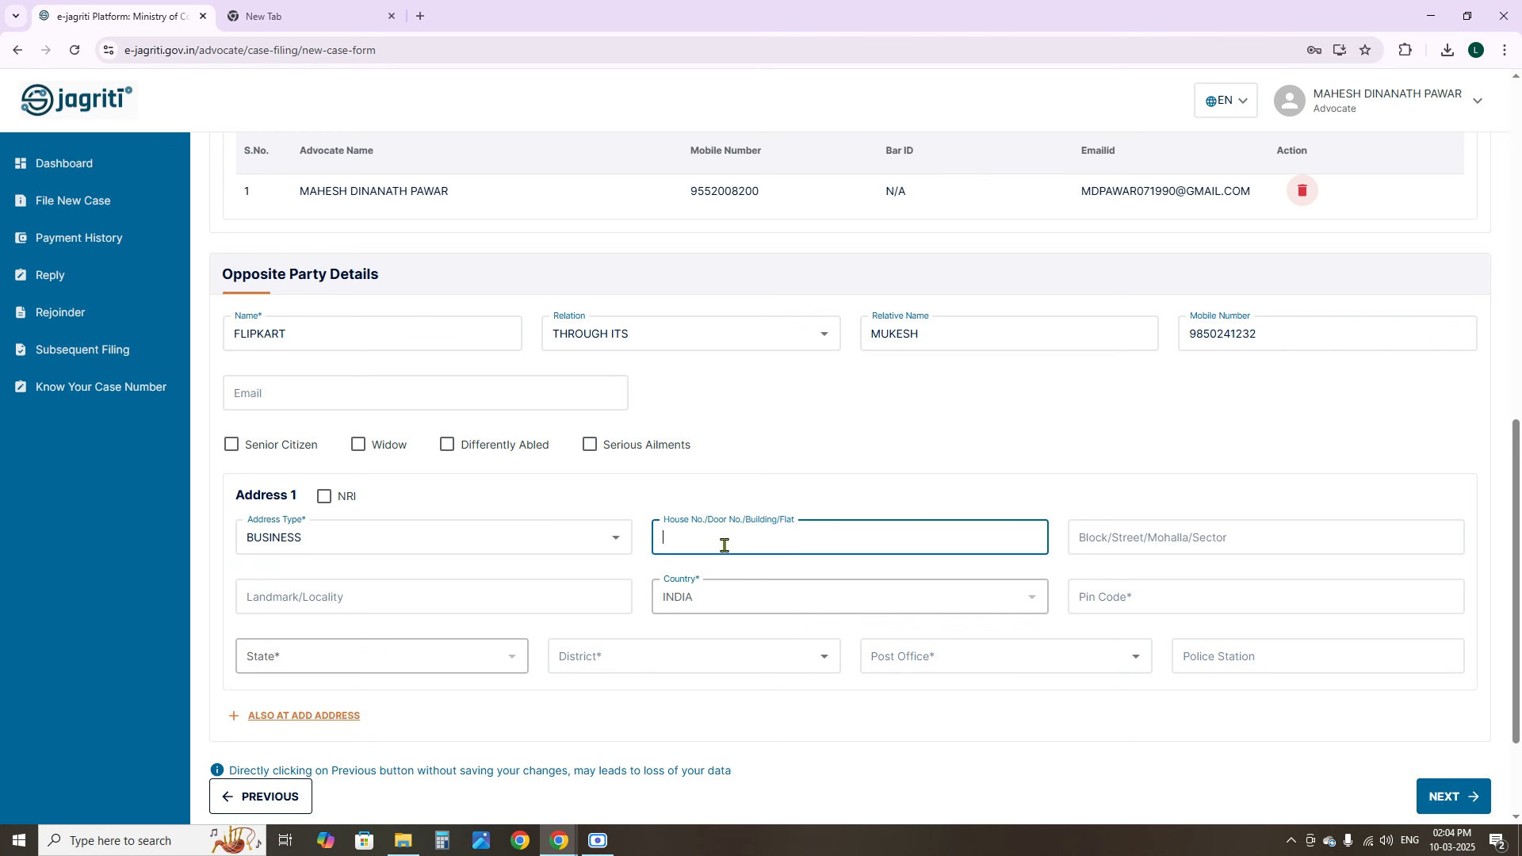
{"action": "key", "text": "BackSpace"}
{"action": "key", "text": "BackSpace"}
{"action": "left_click", "coordinate": [1129, 536]}
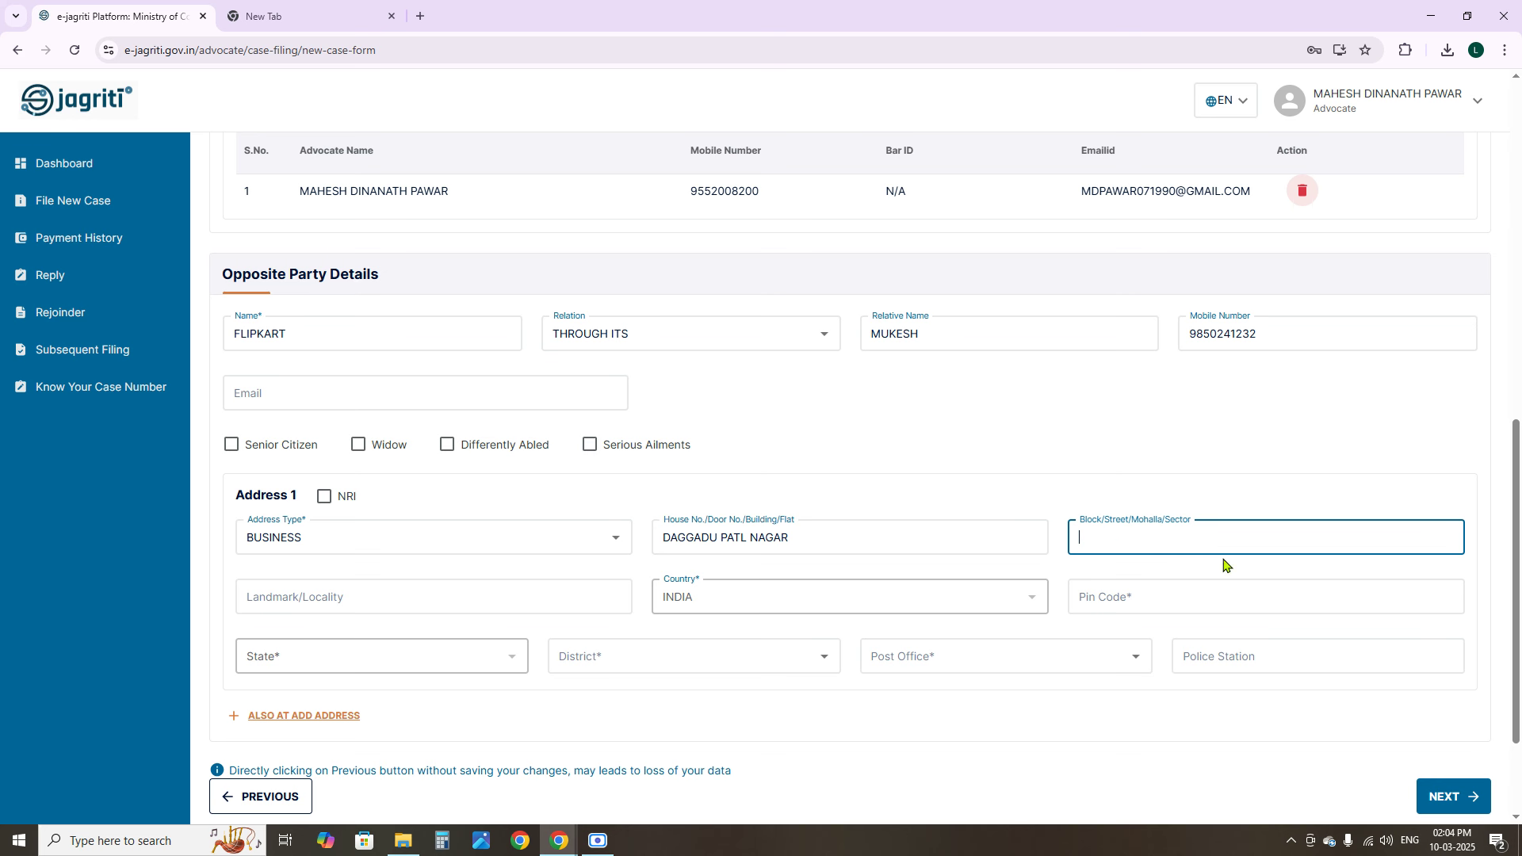
{"action": "type", "text": "ROAND"}
Enter the landmark and pin code, and choose PUNE as the opposite party's district
{"action": "left_click", "coordinate": [428, 587]}
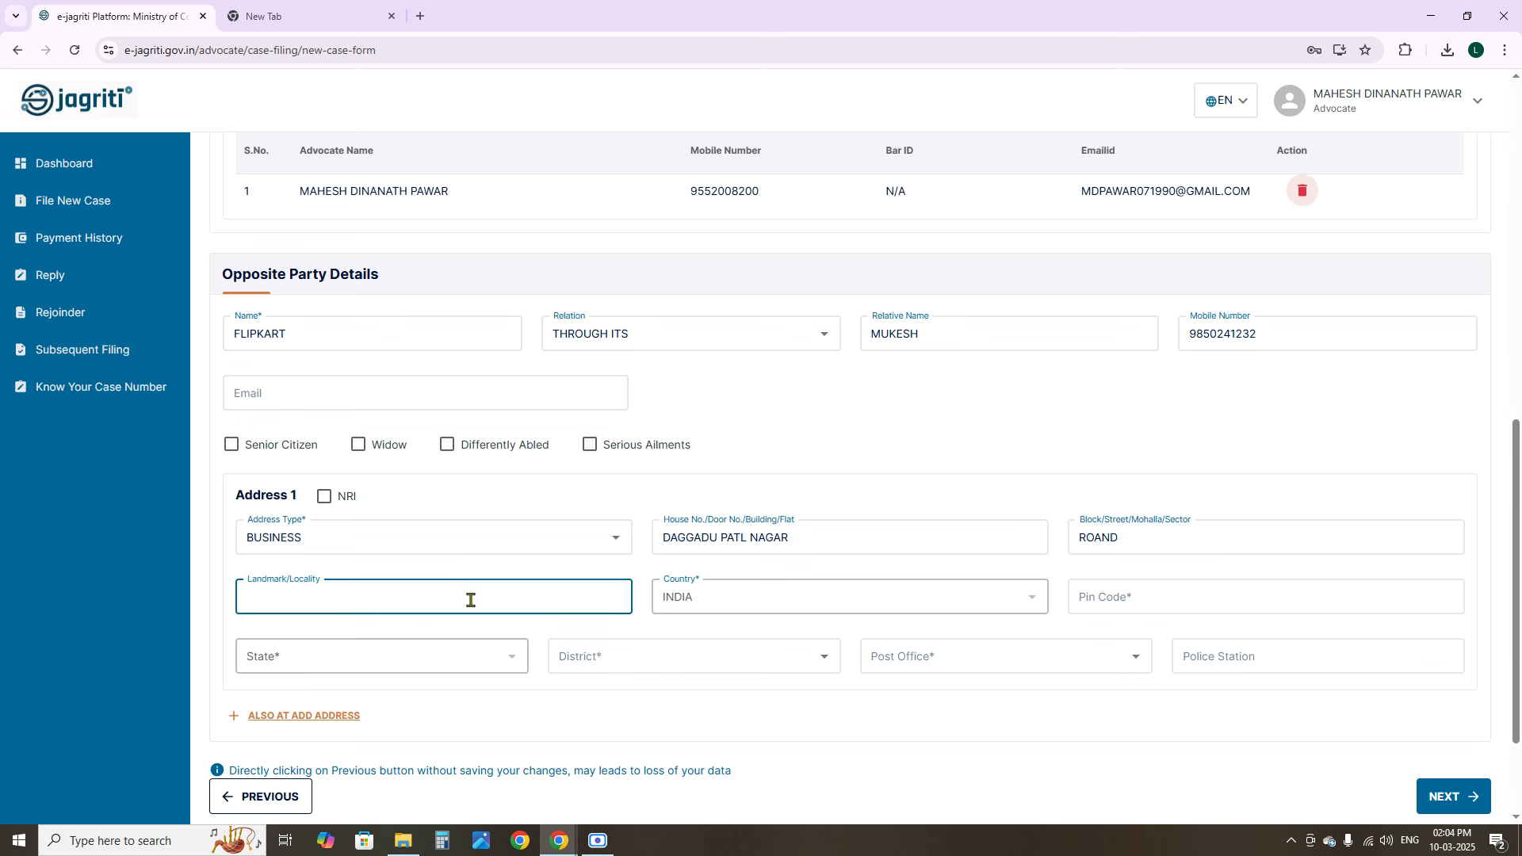
{"action": "type", "text": "SNDB"}
{"action": "left_click", "coordinate": [1103, 591]}
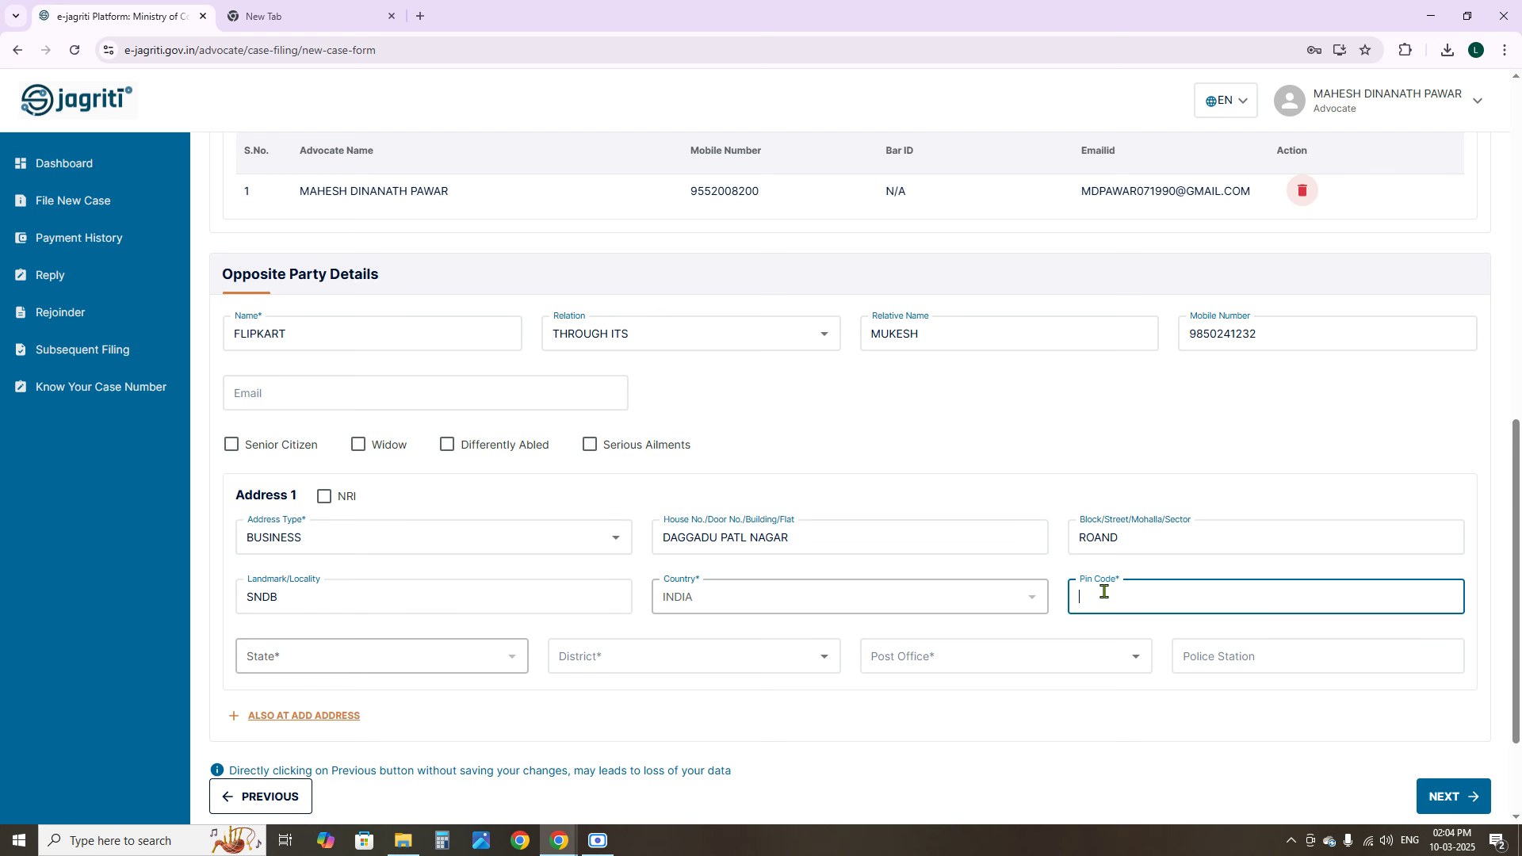
{"action": "type", "text": "411033"}
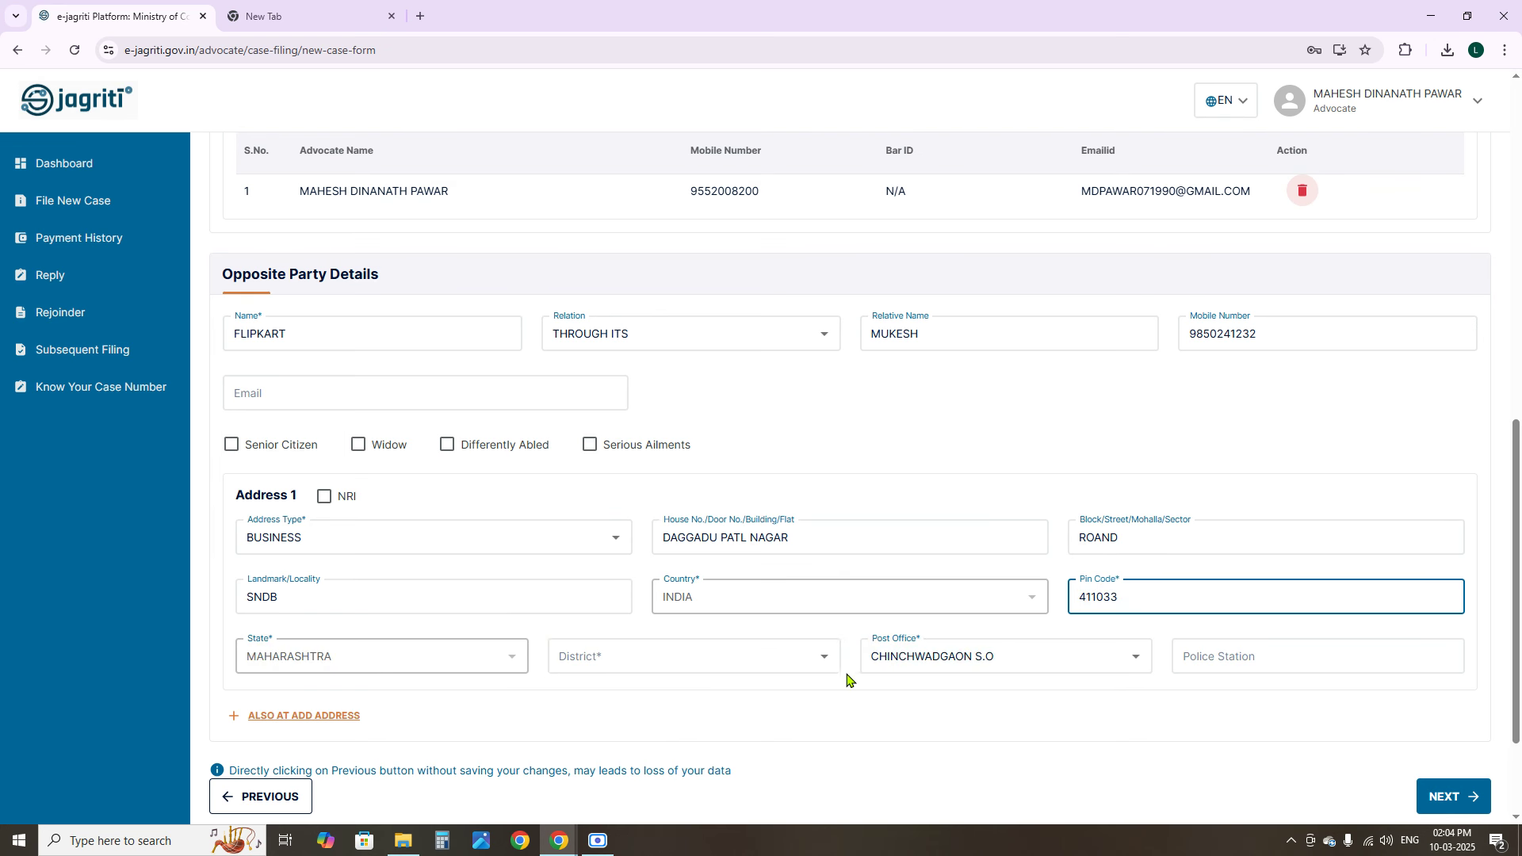
{"action": "left_click", "coordinate": [713, 654]}
{"action": "type", "text": "P"}
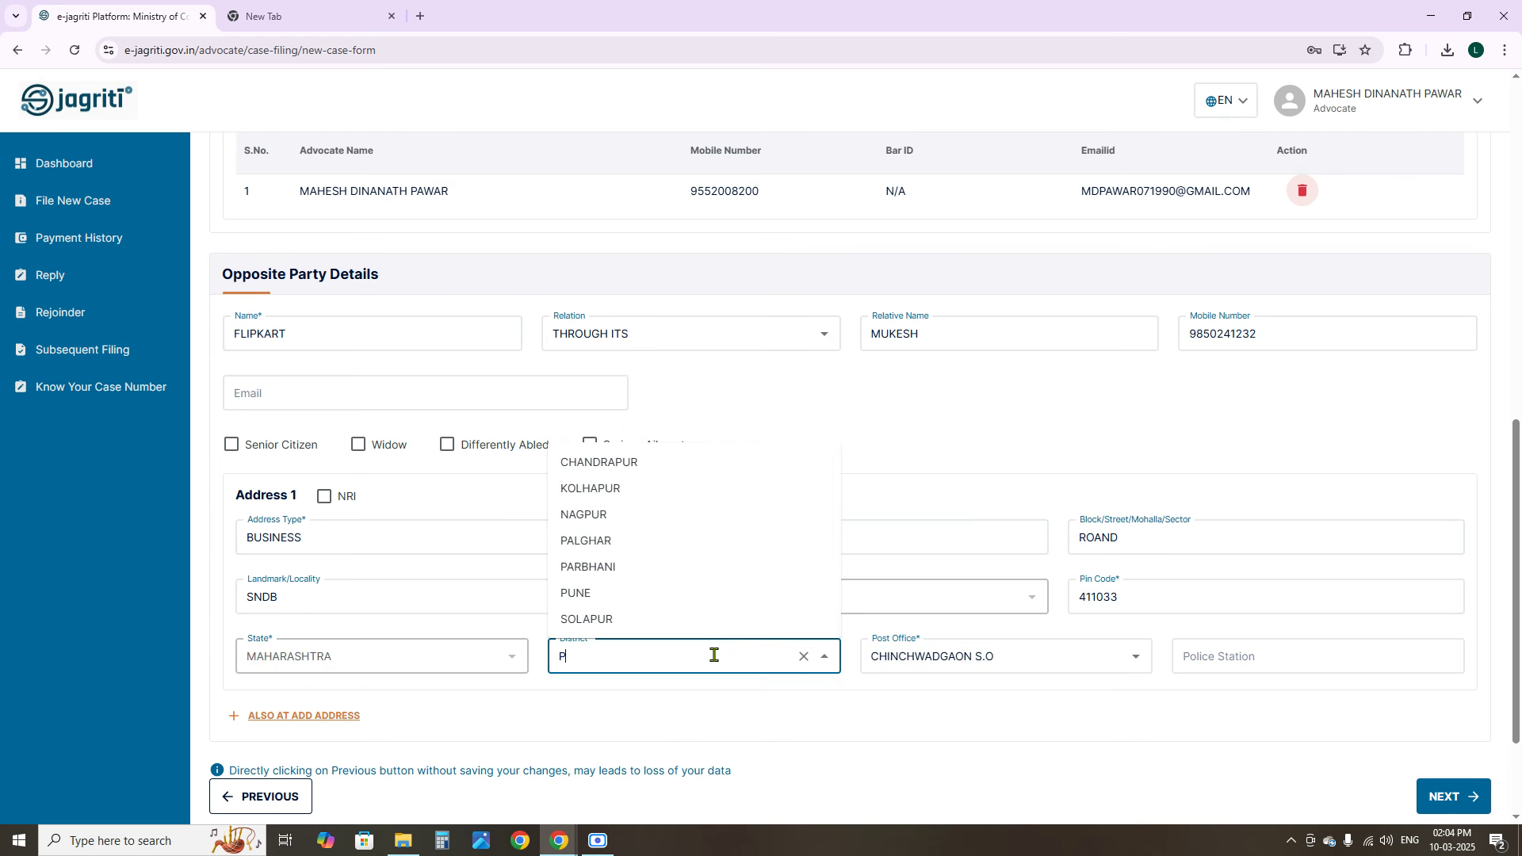
{"action": "type", "text": "UNE"}
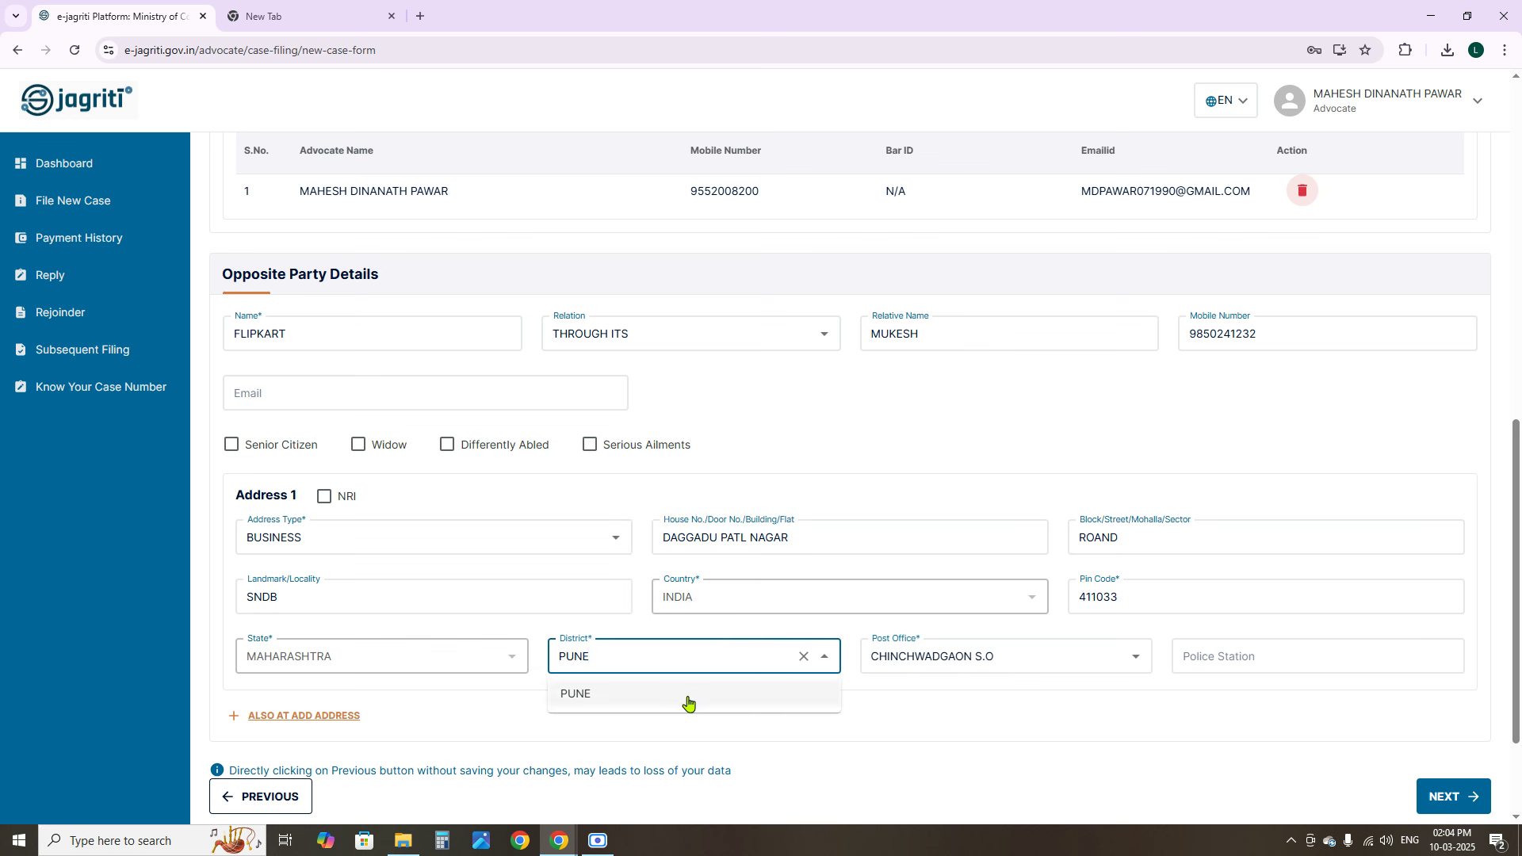
{"action": "left_click", "coordinate": [687, 703]}
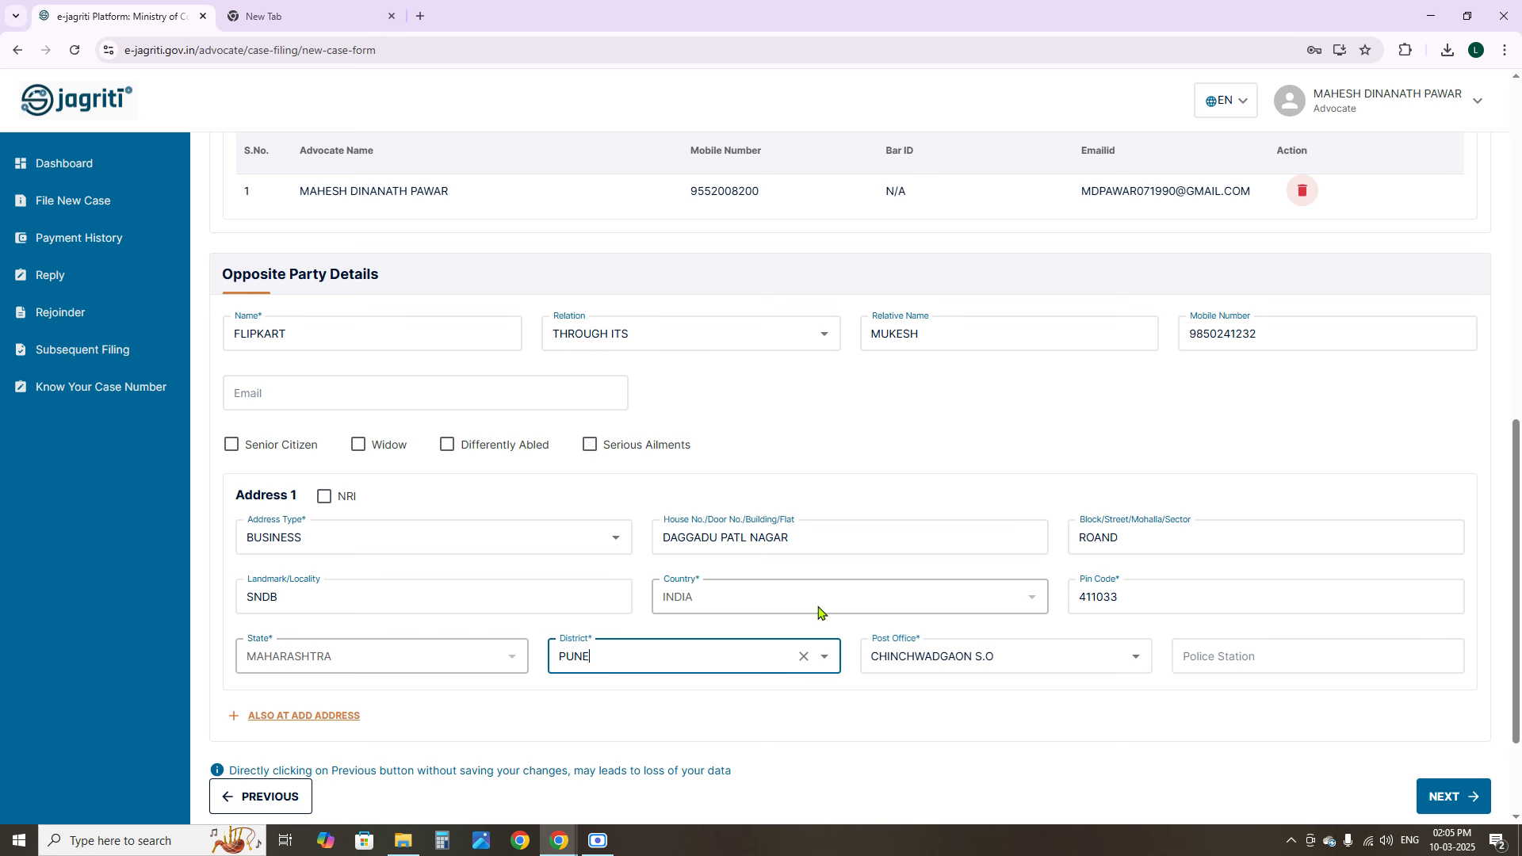
{"action": "scroll", "coordinate": [1494, 555], "scroll_direction": "down", "scroll_amount": 2}
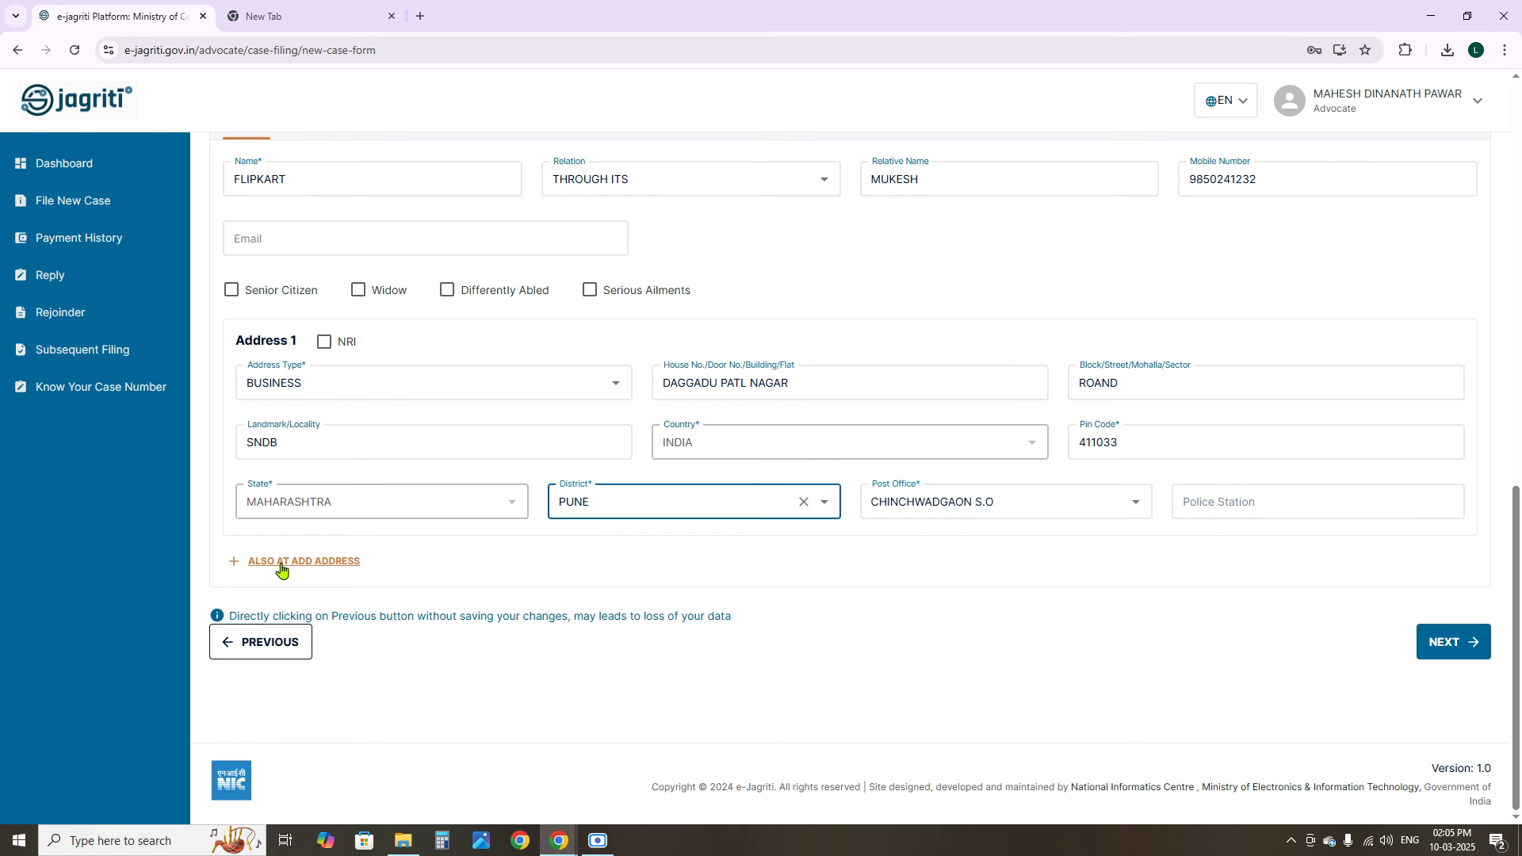
{"action": "left_click", "coordinate": [292, 569]}
{"action": "left_click", "coordinate": [418, 622]}
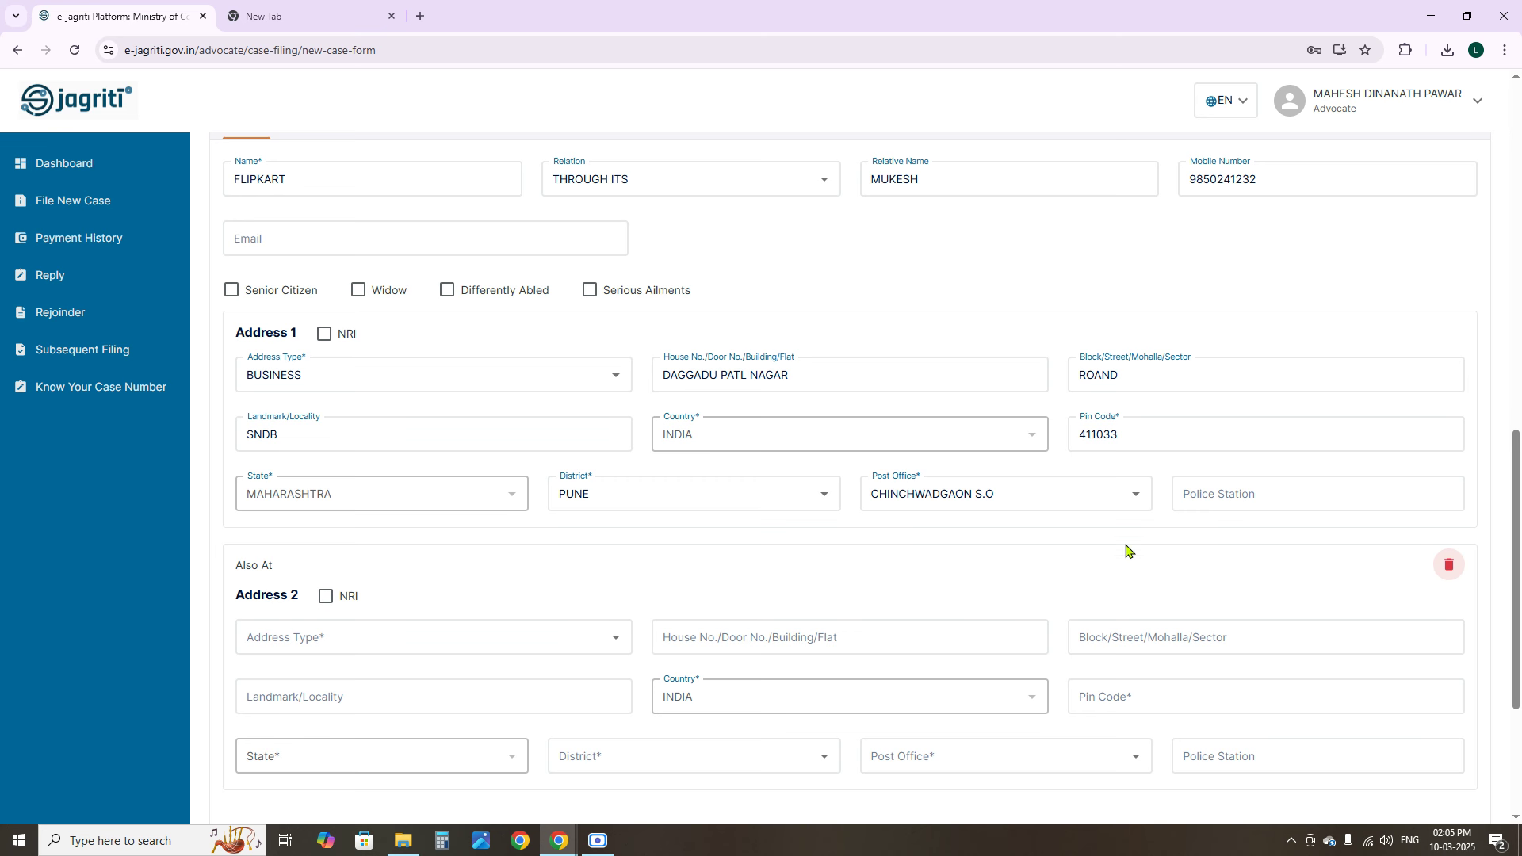
{"action": "left_click_drag", "start_coordinate": [1514, 544], "coordinate": [1509, 687]}
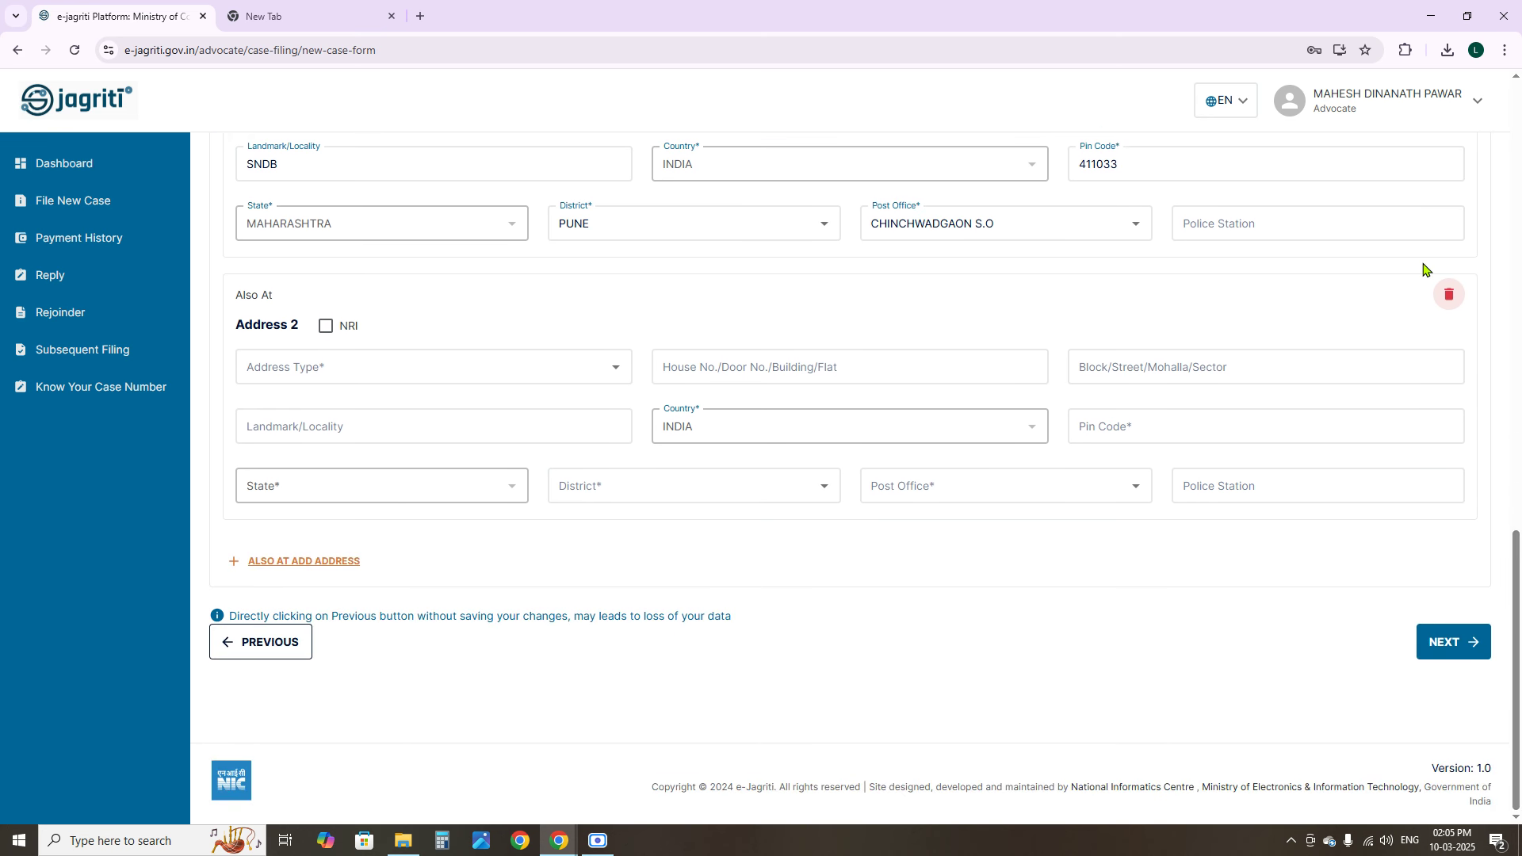
{"action": "left_click", "coordinate": [1449, 295]}
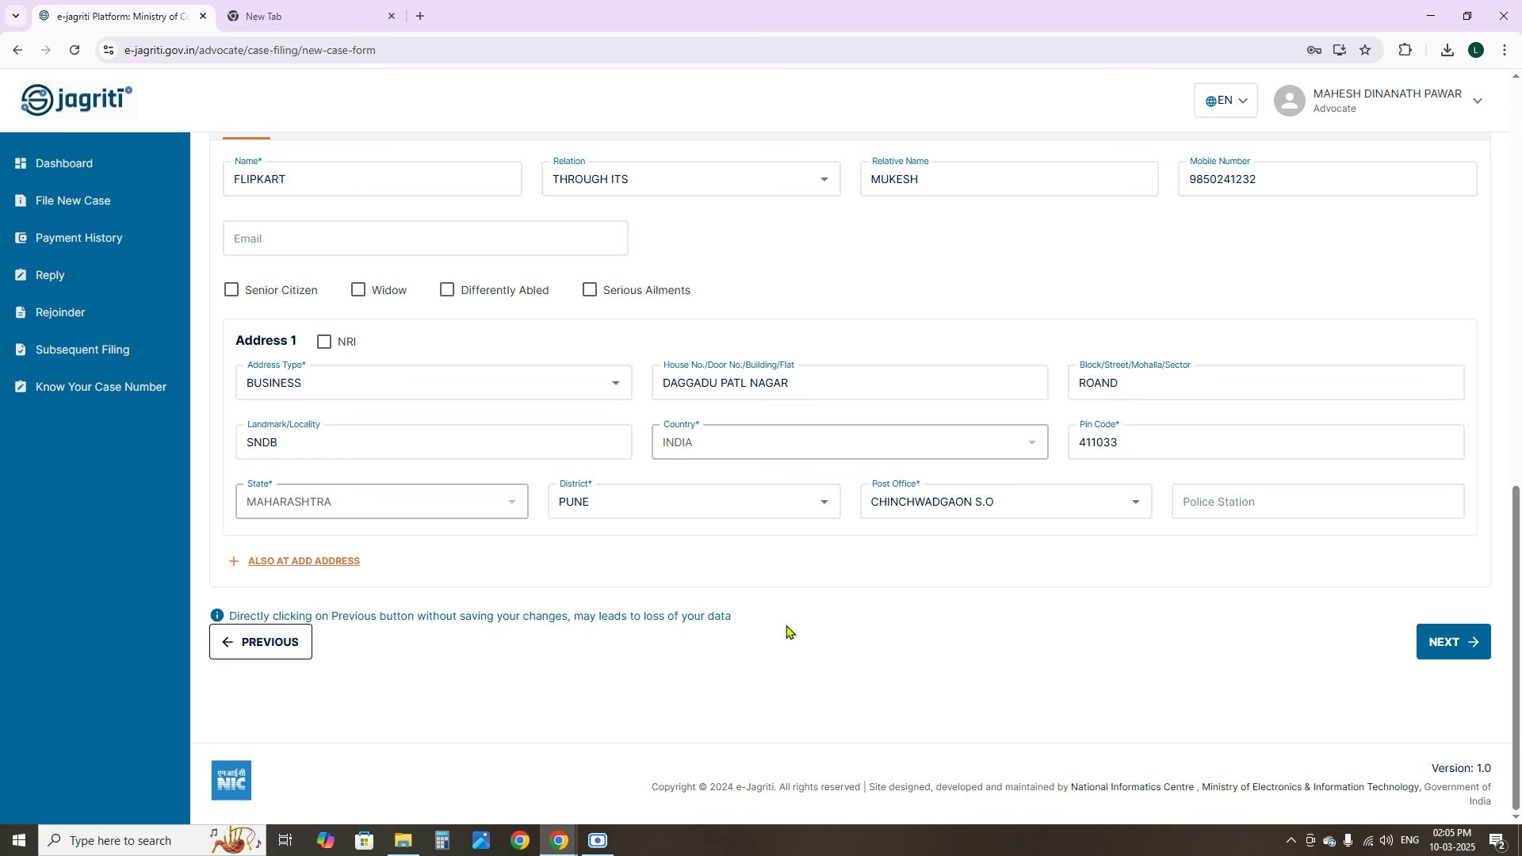
Save the party details as a draft and start a blank additional complainant form
{"action": "left_click", "coordinate": [1451, 649]}
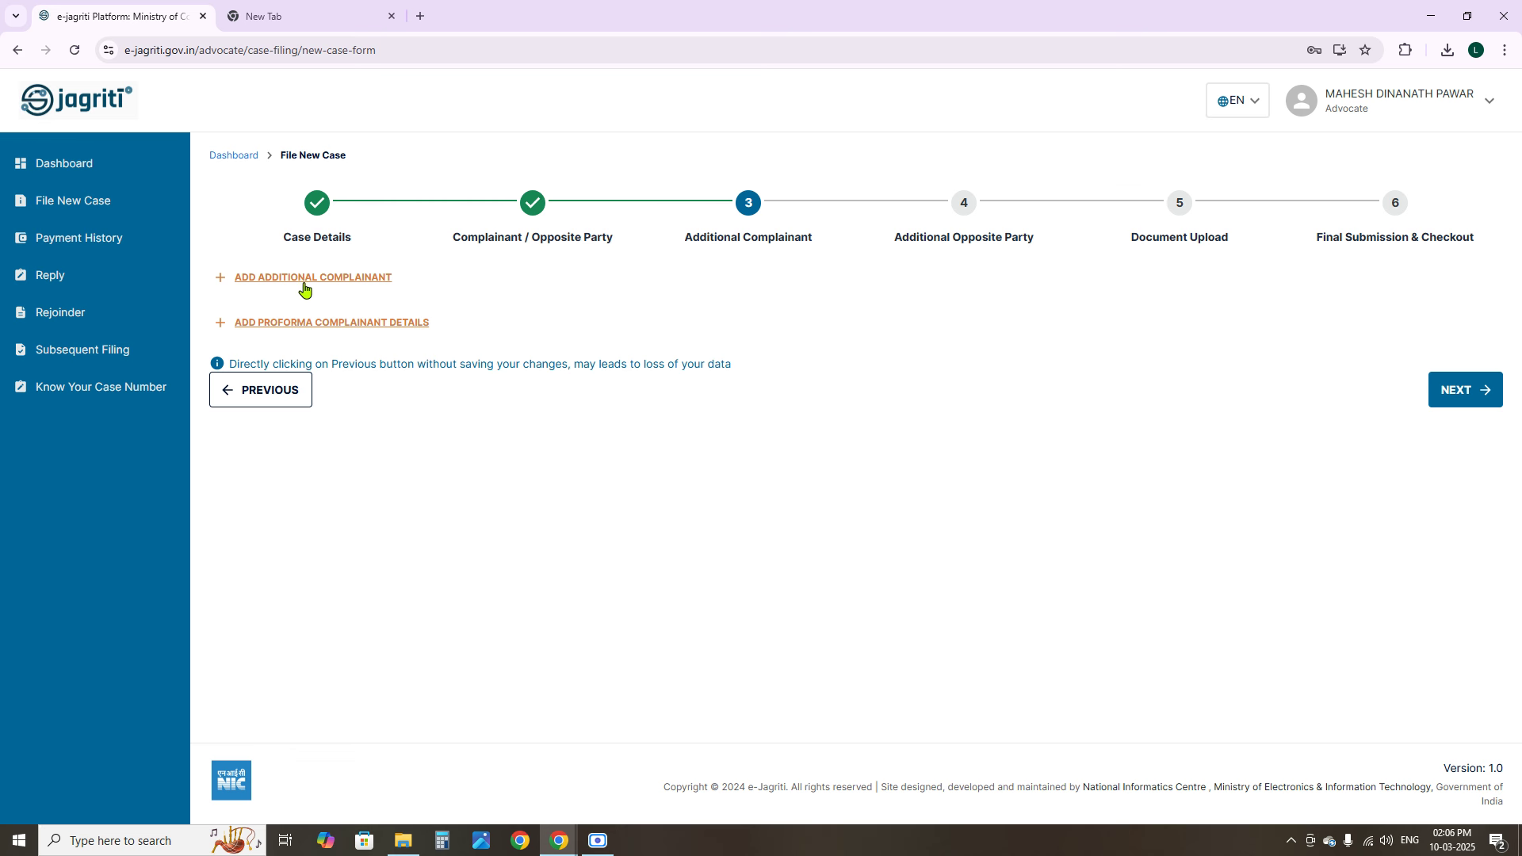
{"action": "left_click", "coordinate": [305, 290]}
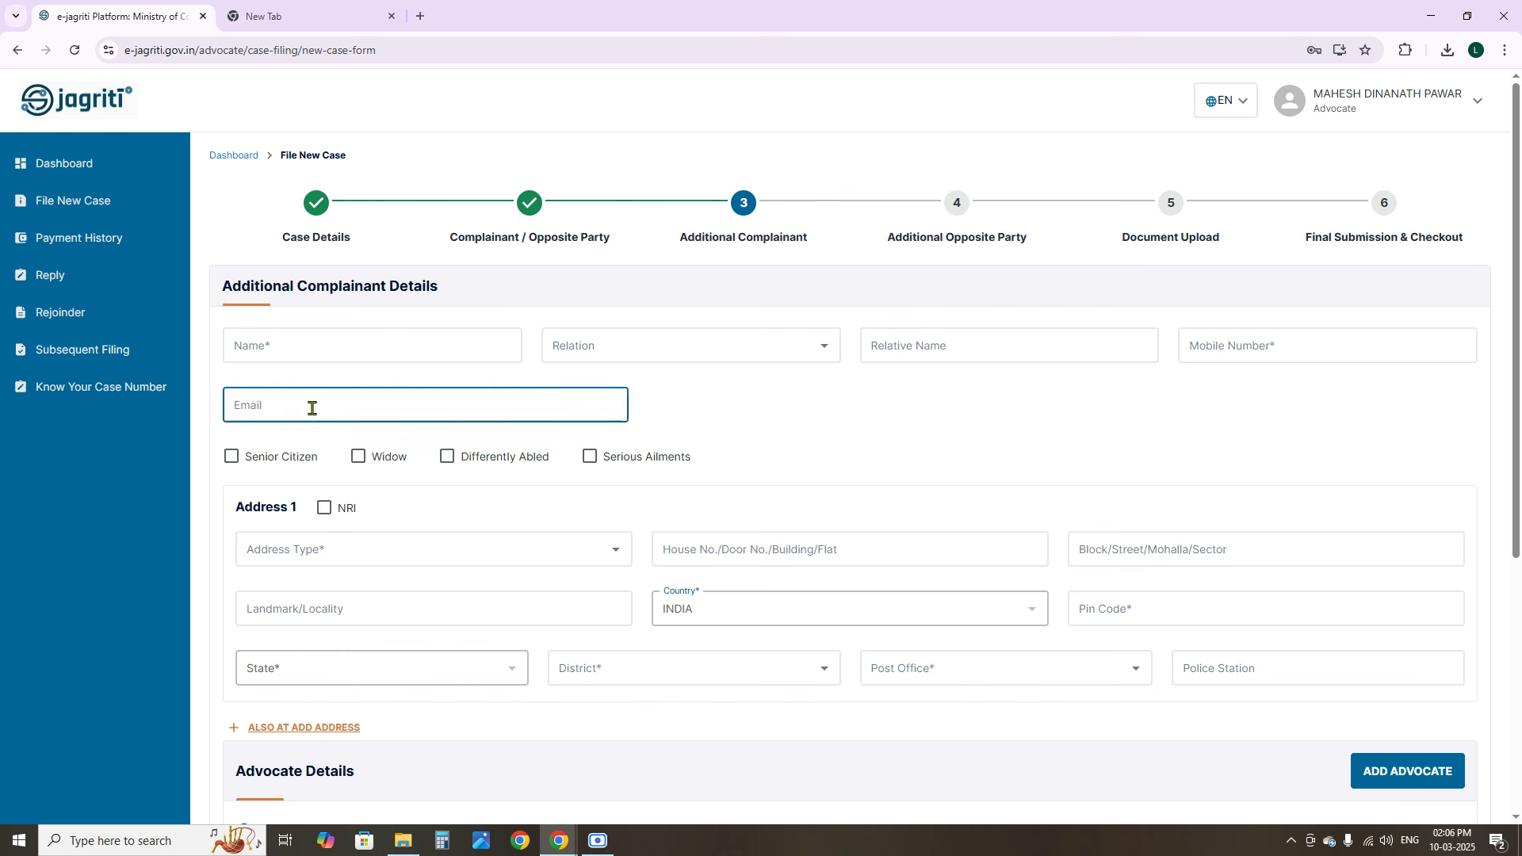
{"action": "left_click", "coordinate": [351, 348]}
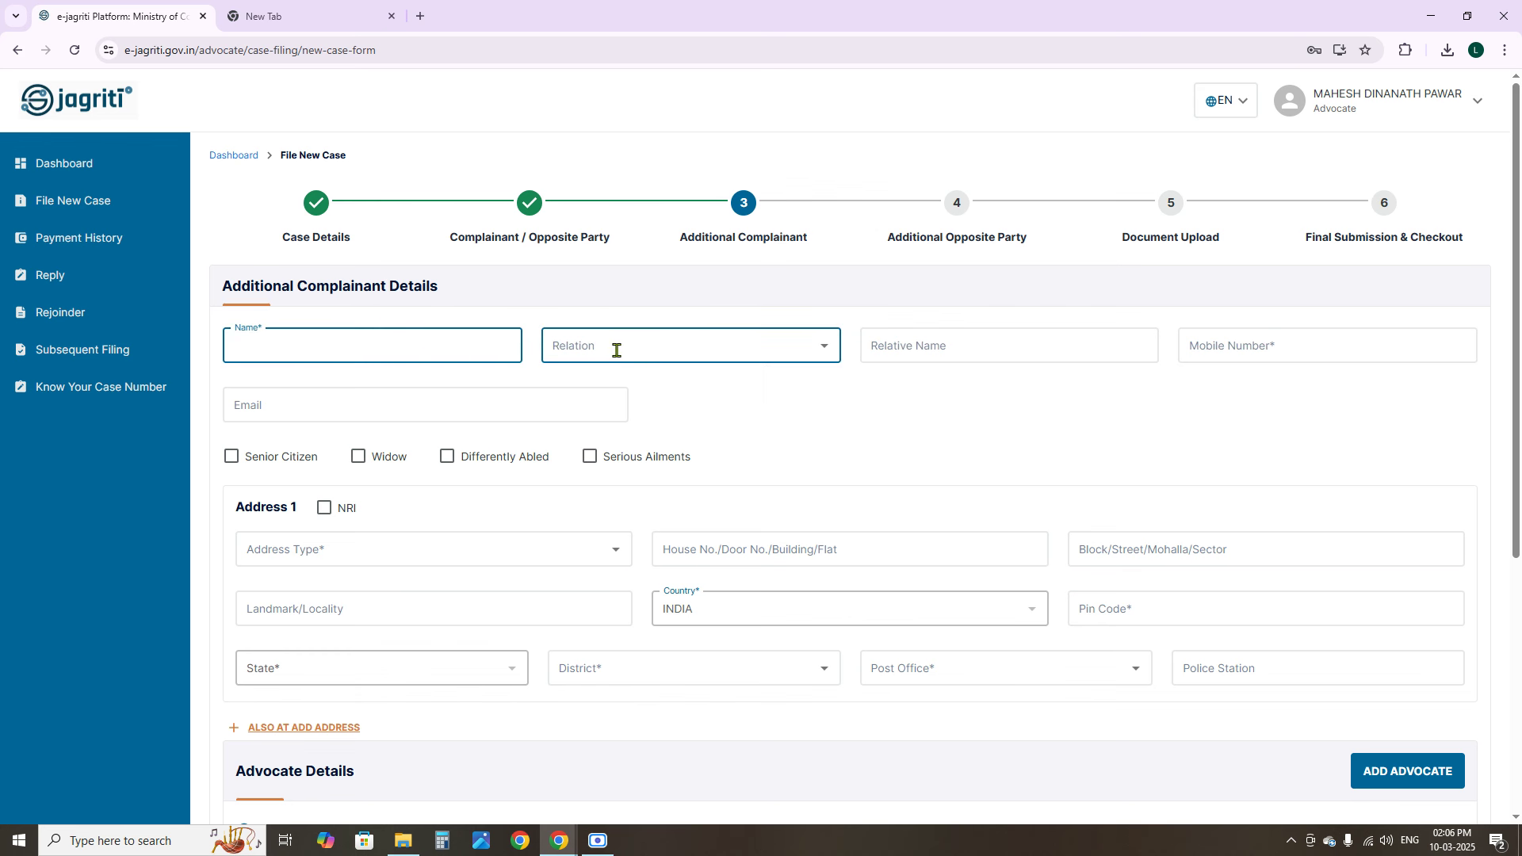
{"action": "left_click", "coordinate": [724, 347]}
{"action": "left_click", "coordinate": [996, 340]}
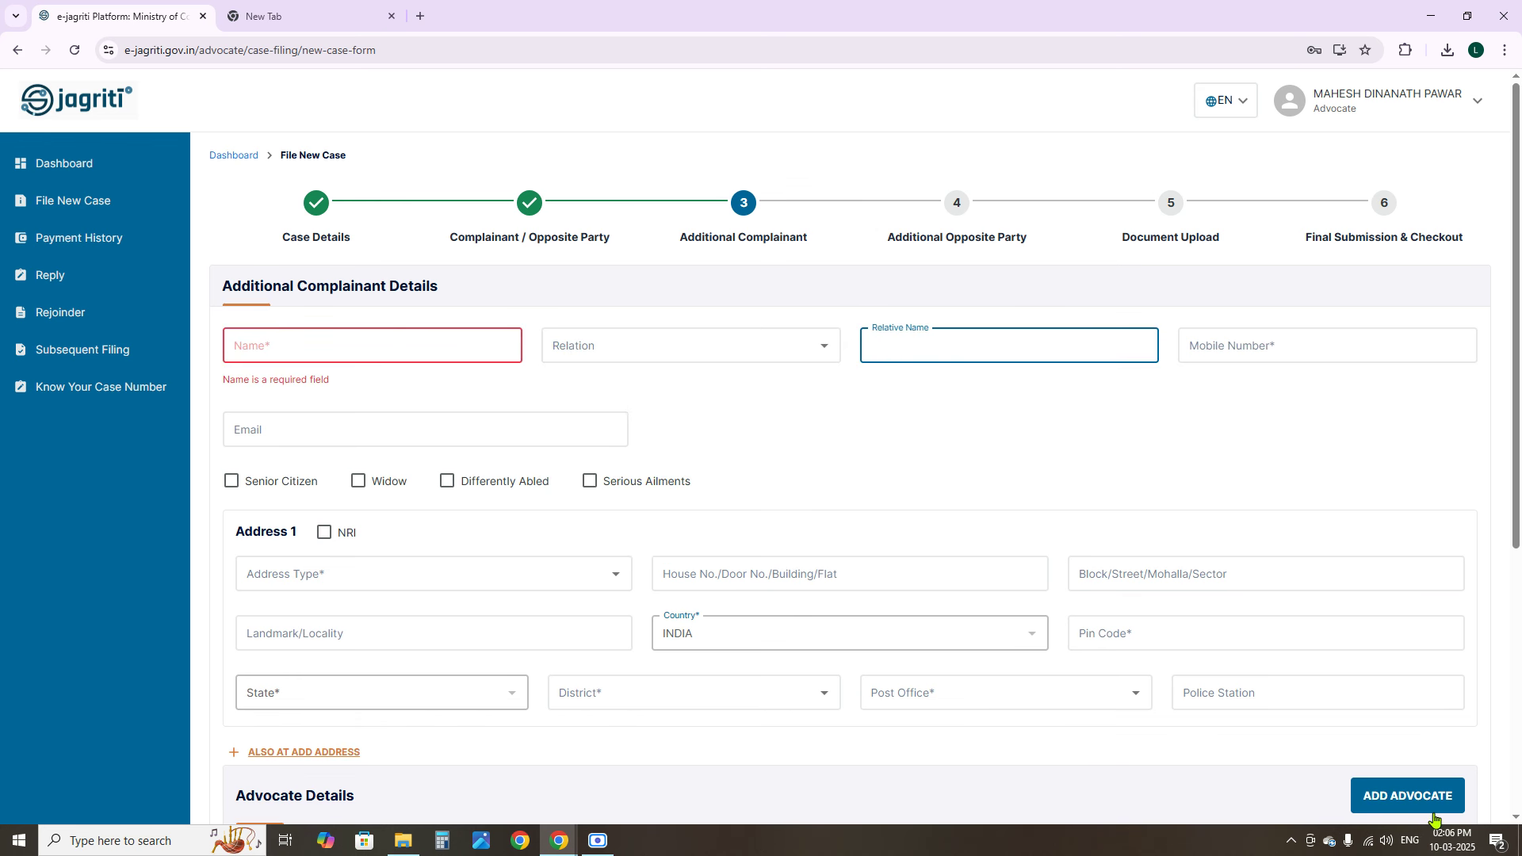
Attempt to proceed past Additional Complainant, then delete the empty additional complainant form
{"action": "left_click_drag", "start_coordinate": [1516, 504], "coordinate": [1515, 739]}
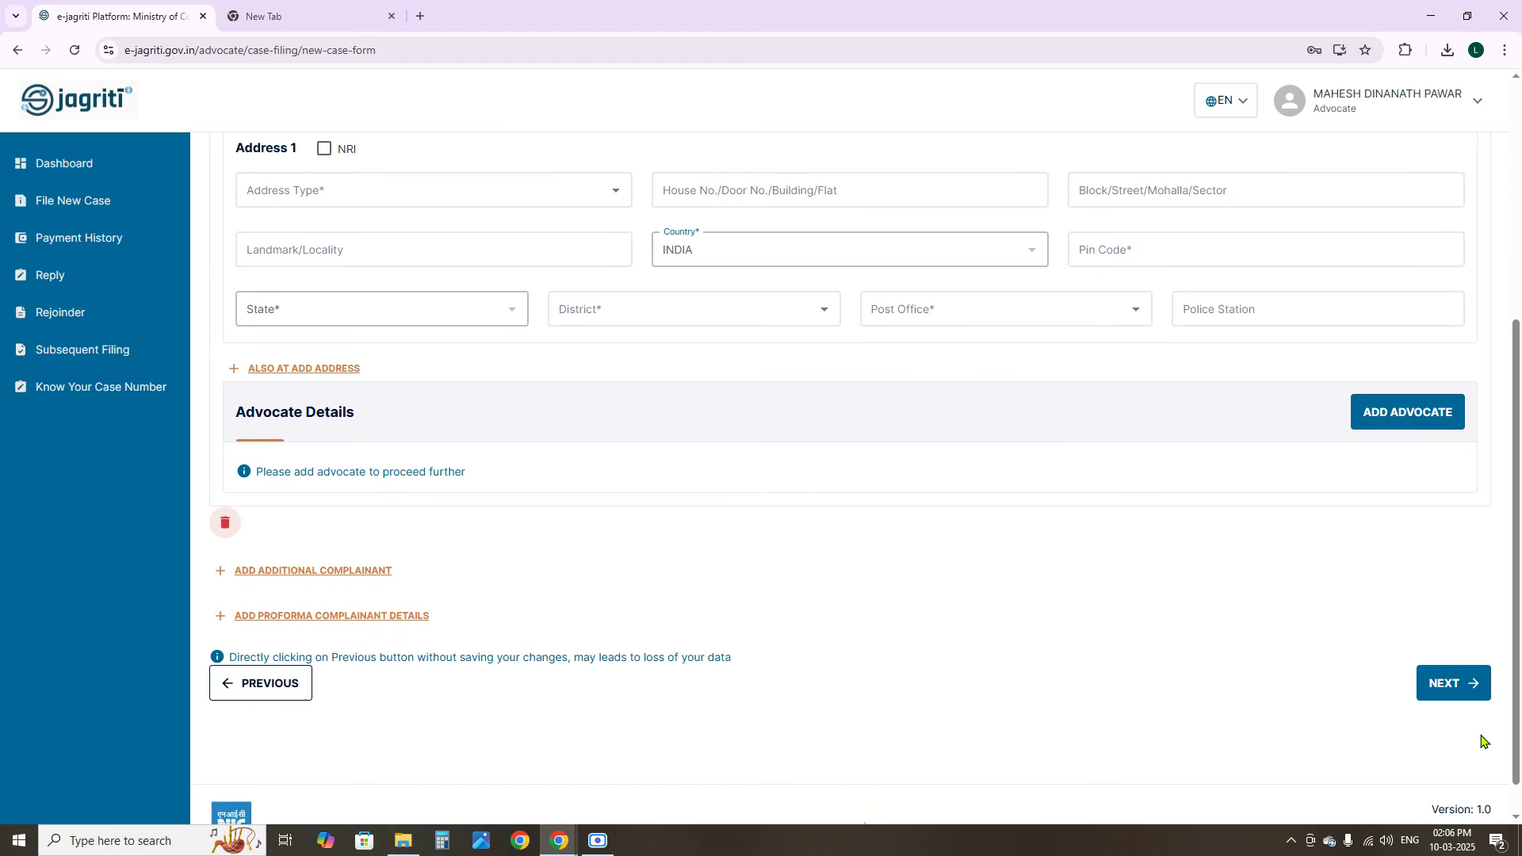
{"action": "left_click", "coordinate": [1442, 685]}
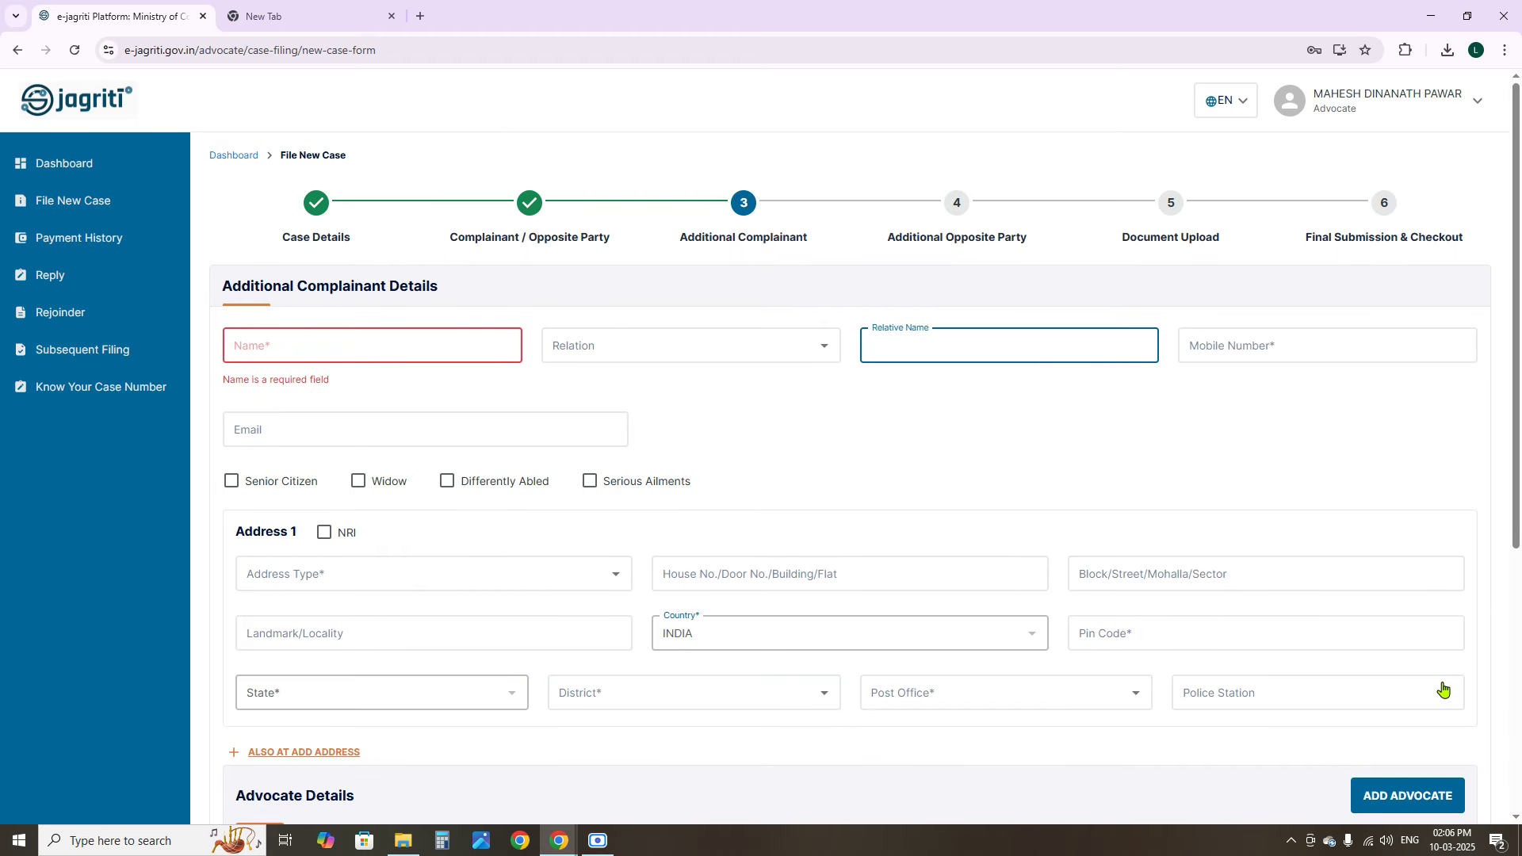
{"action": "scroll", "coordinate": [689, 638], "scroll_direction": "down", "scroll_amount": 5}
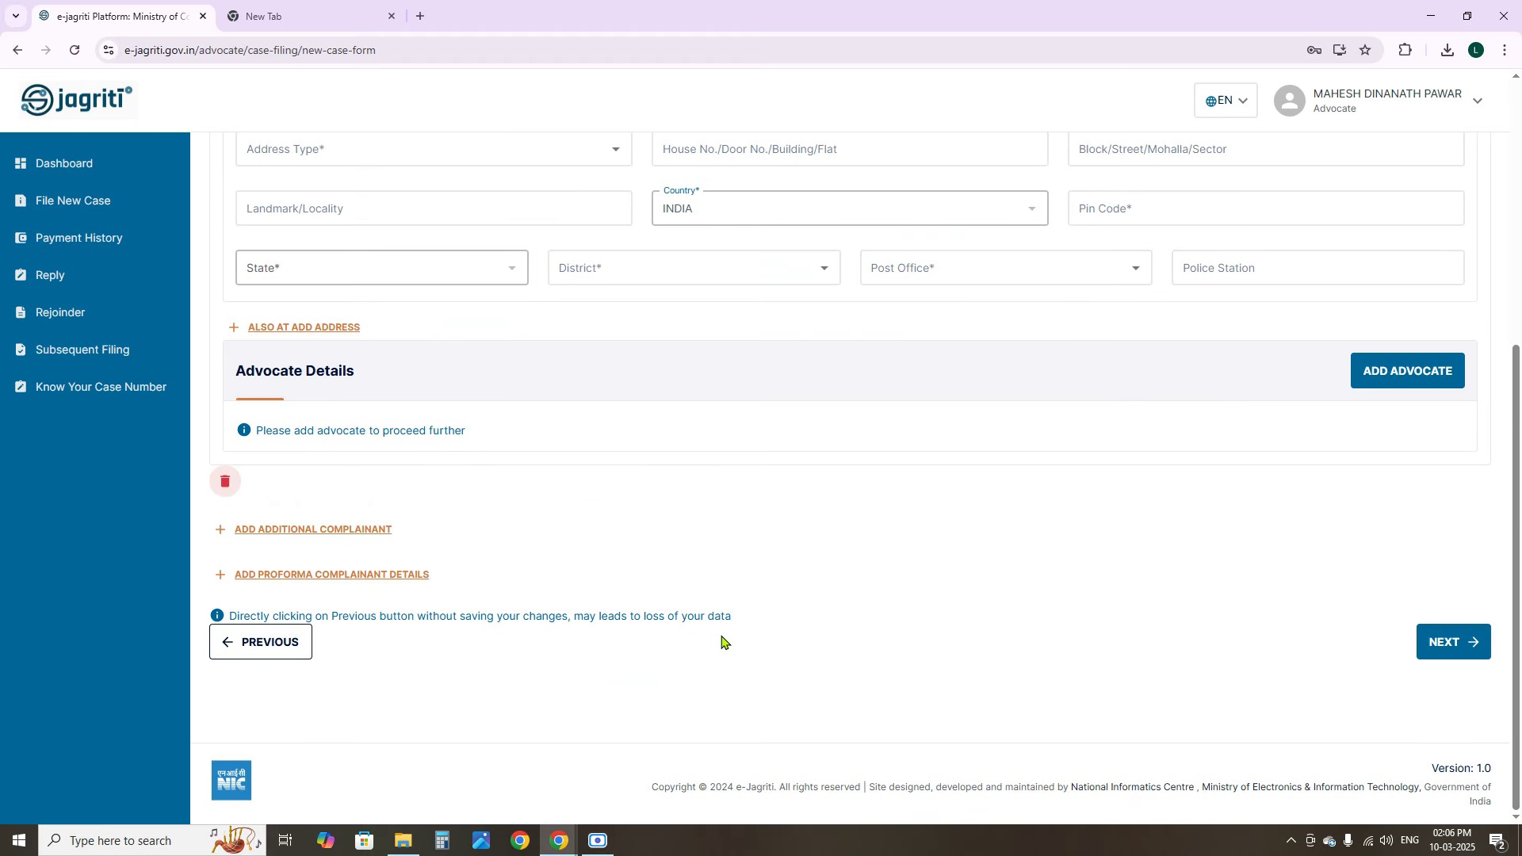
{"action": "scroll", "coordinate": [723, 638], "scroll_direction": "up", "scroll_amount": 5}
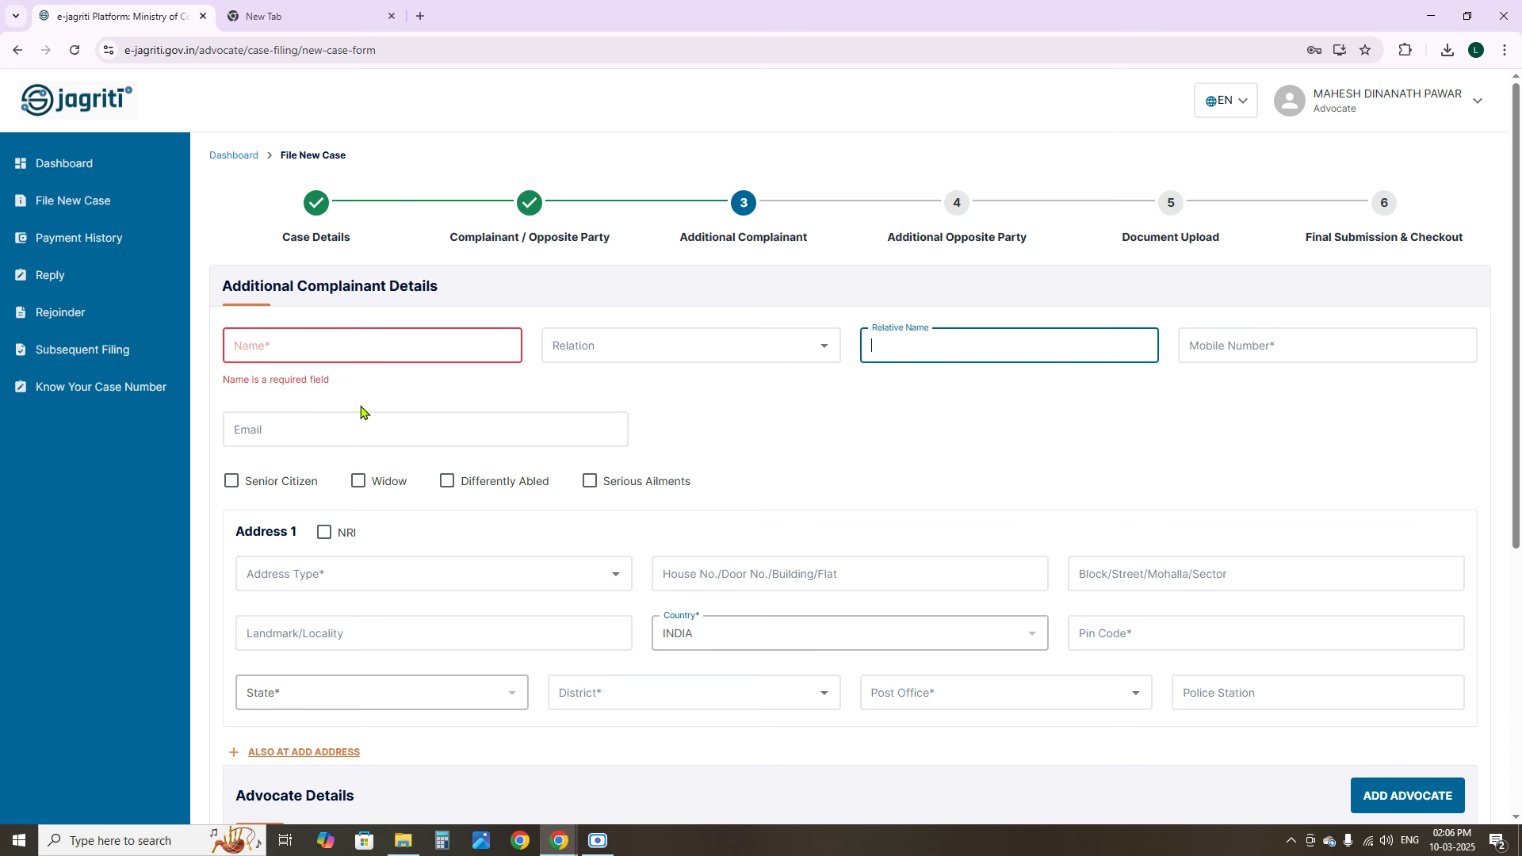
{"action": "left_click", "coordinate": [362, 415]}
{"action": "scroll", "coordinate": [639, 472], "scroll_direction": "down", "scroll_amount": 5}
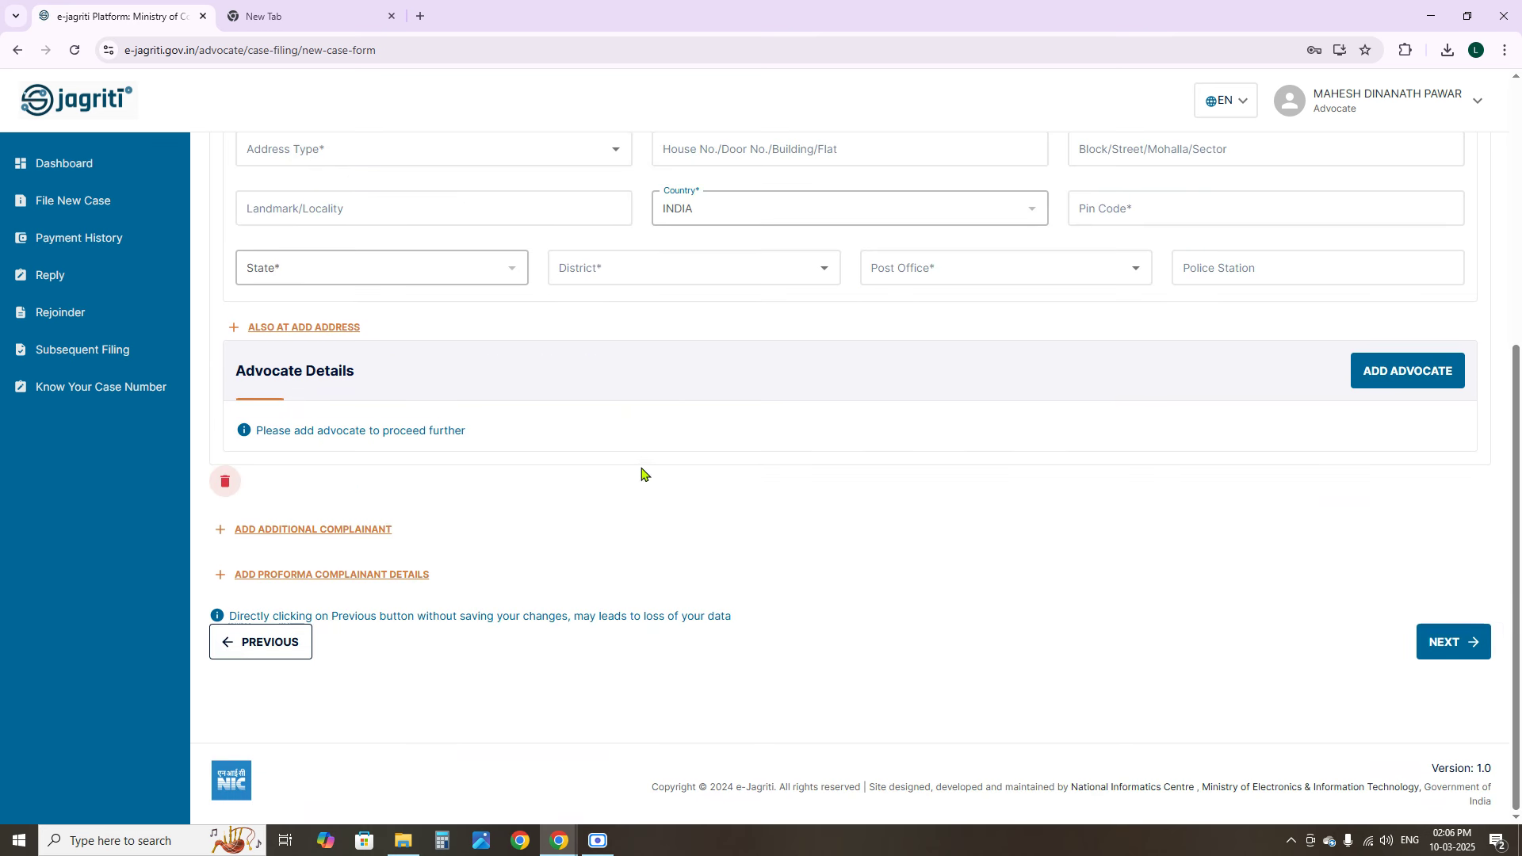
{"action": "left_click", "coordinate": [1439, 646]}
{"action": "scroll", "coordinate": [721, 510], "scroll_direction": "up", "scroll_amount": 5}
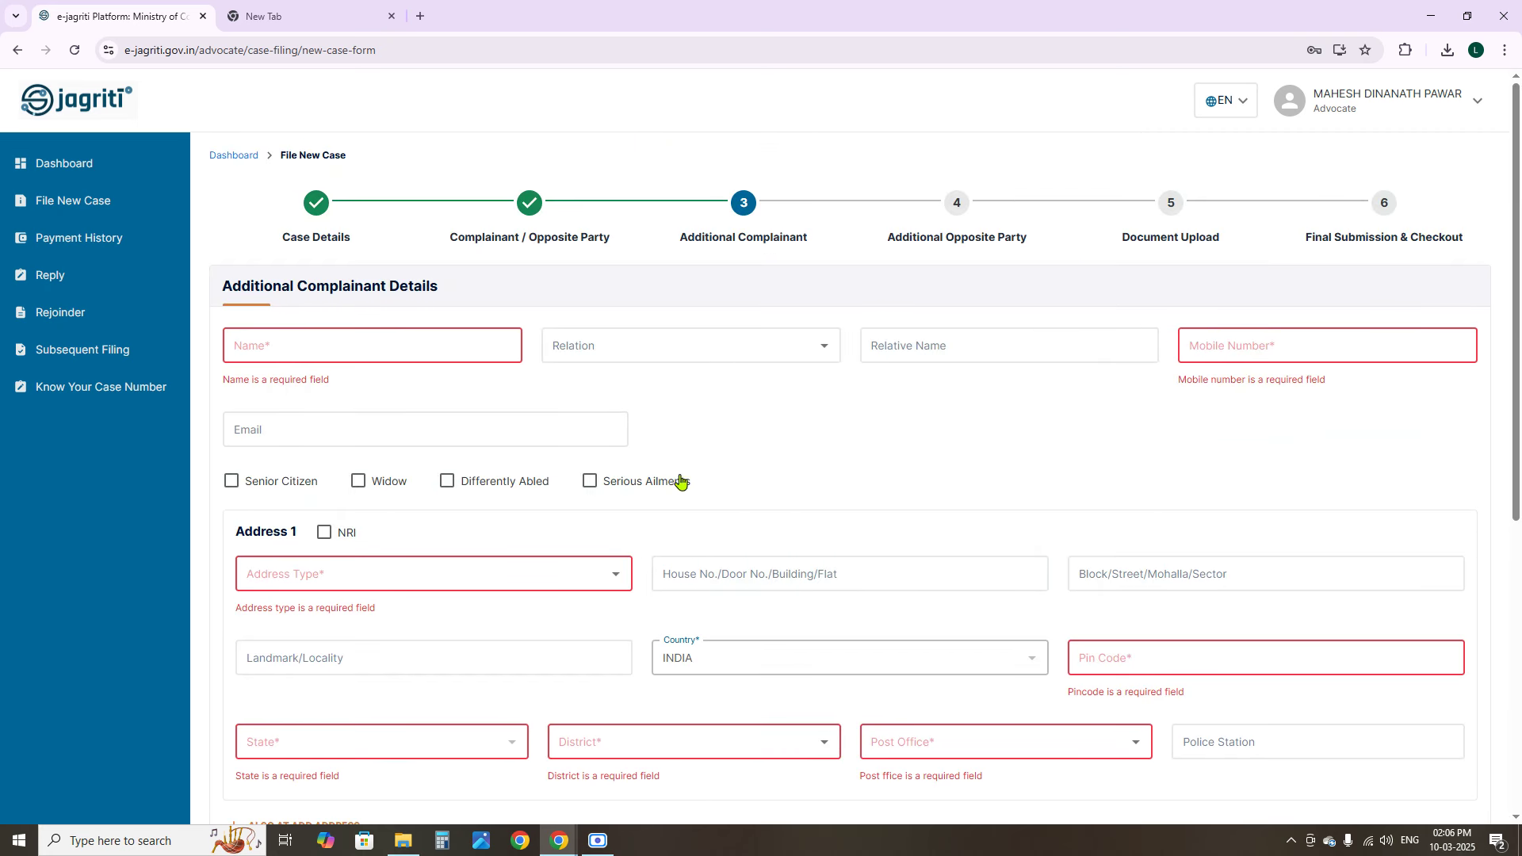
{"action": "scroll", "coordinate": [310, 491], "scroll_direction": "down", "scroll_amount": 5}
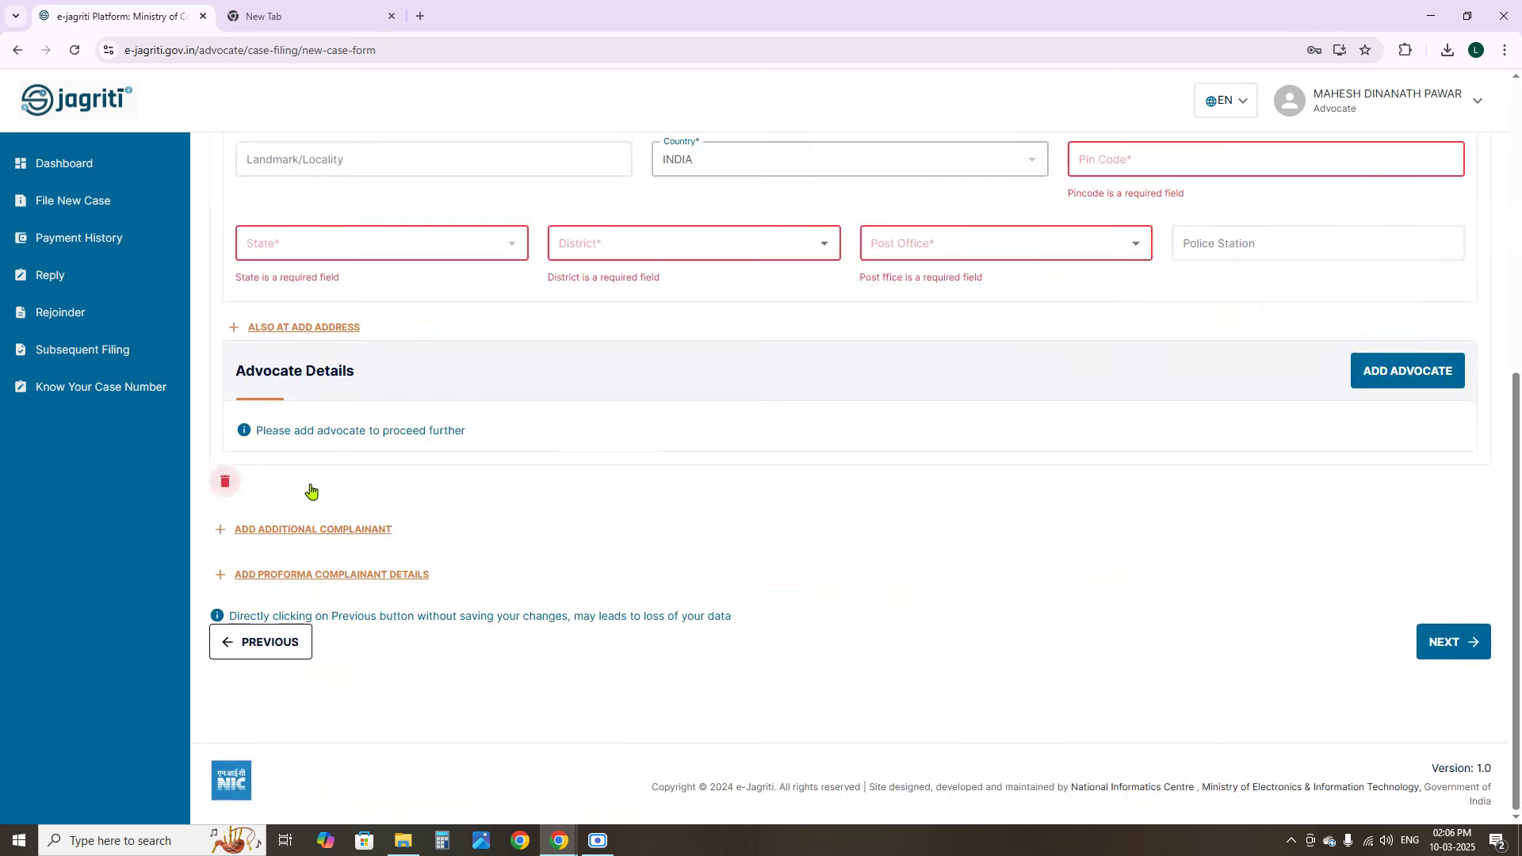
{"action": "left_click", "coordinate": [224, 483]}
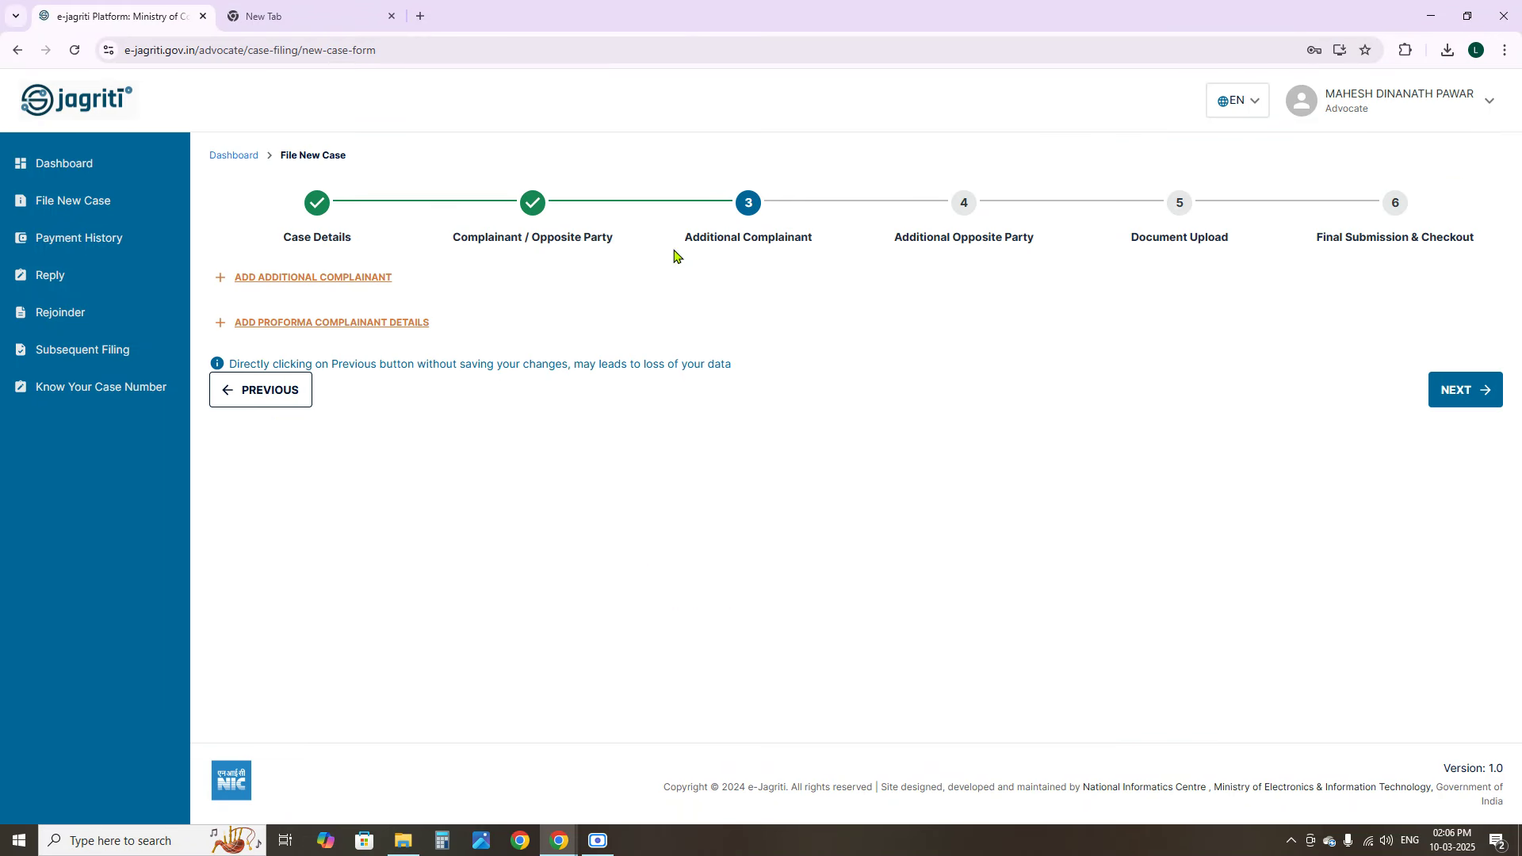
Return to Additional Complainant, discard the reopened blank form, and continue to step 4
{"action": "left_click", "coordinate": [1449, 398]}
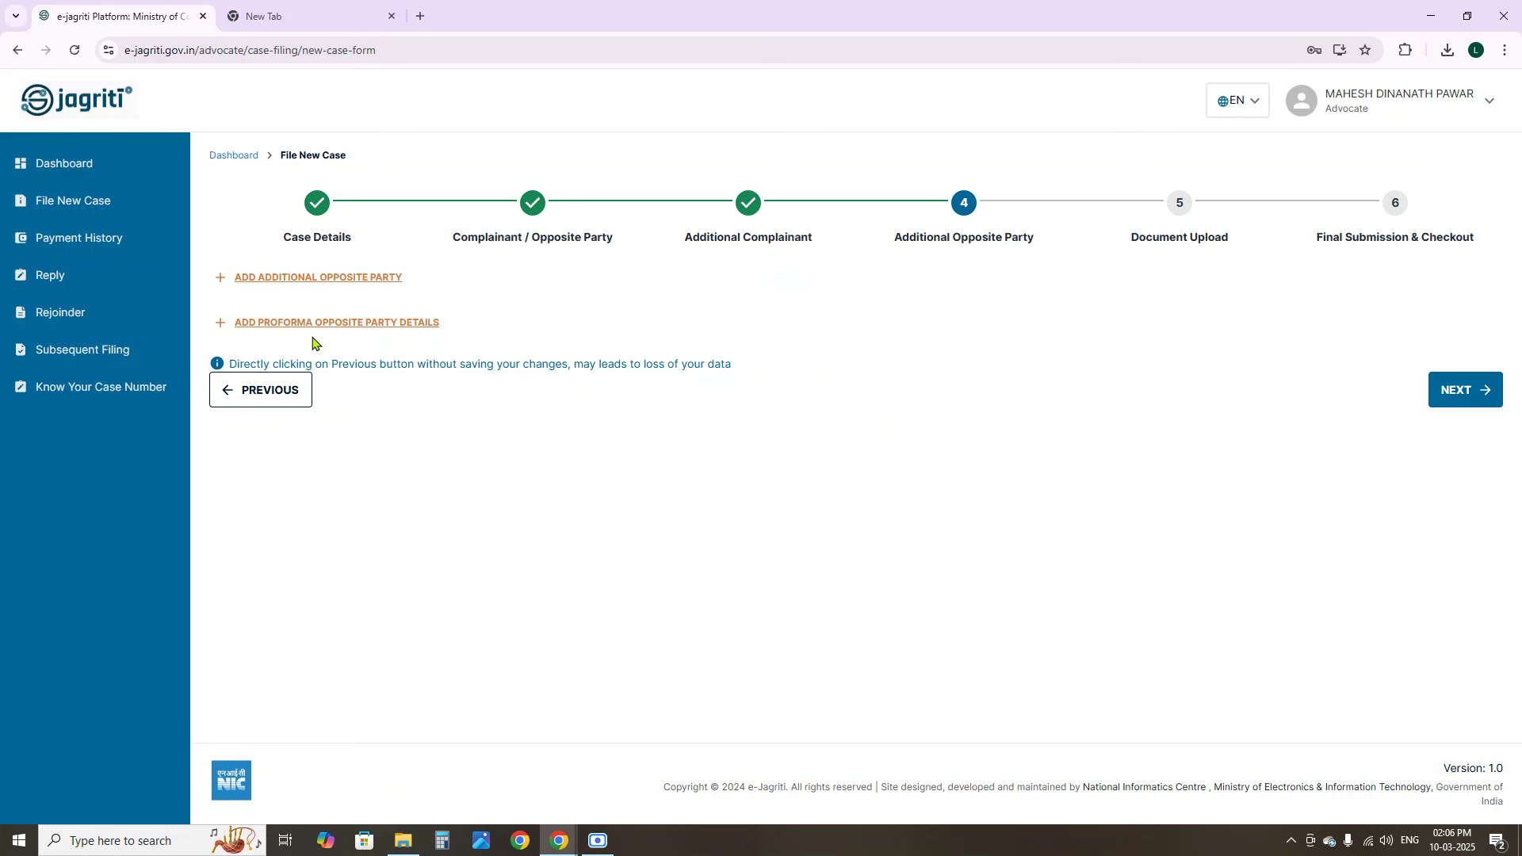
{"action": "left_click", "coordinate": [255, 397]}
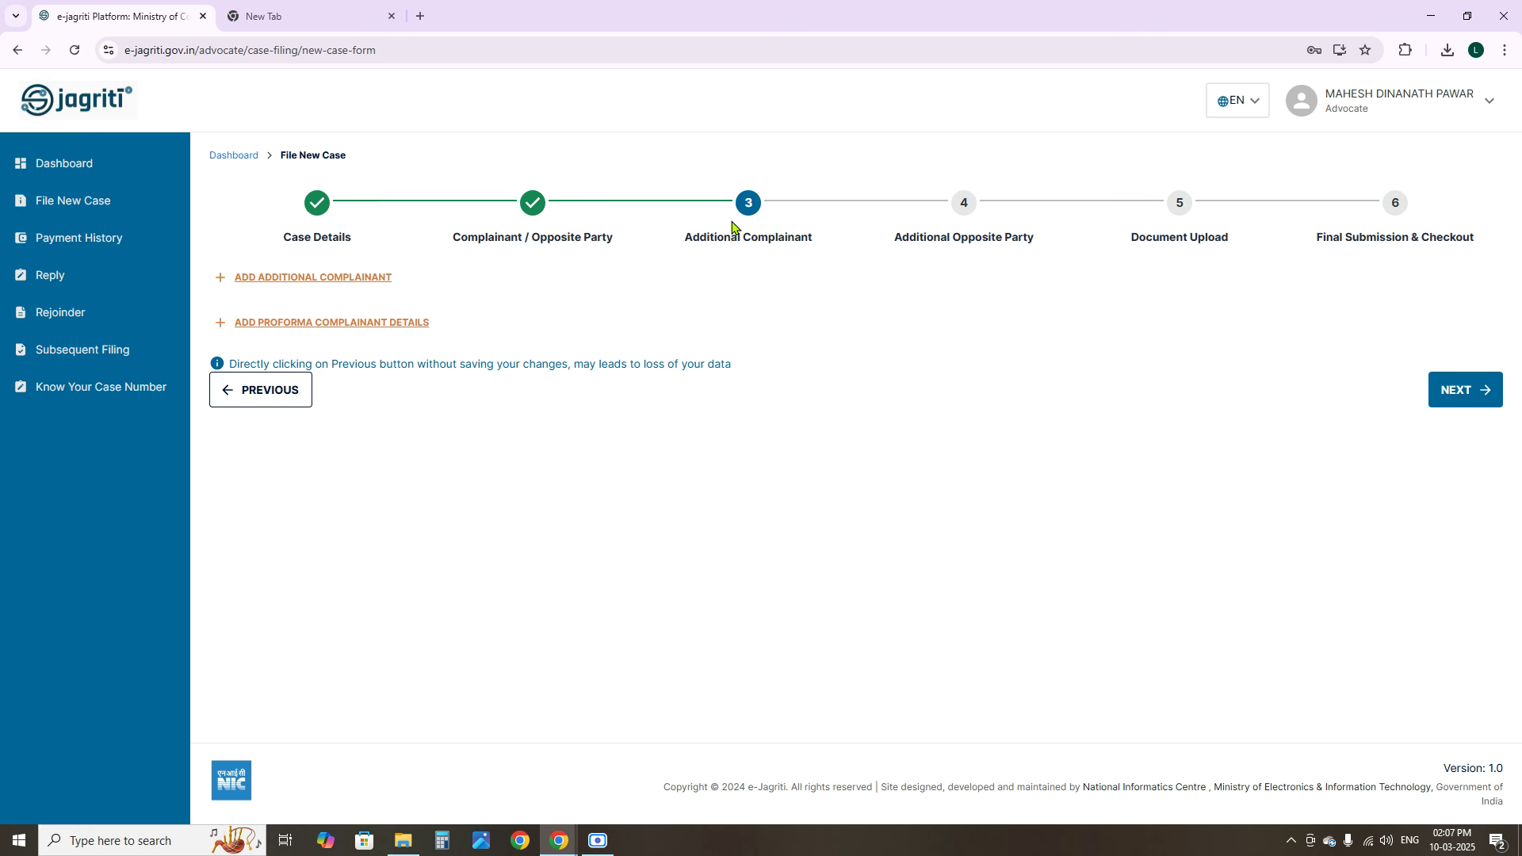
{"action": "left_click", "coordinate": [321, 283]}
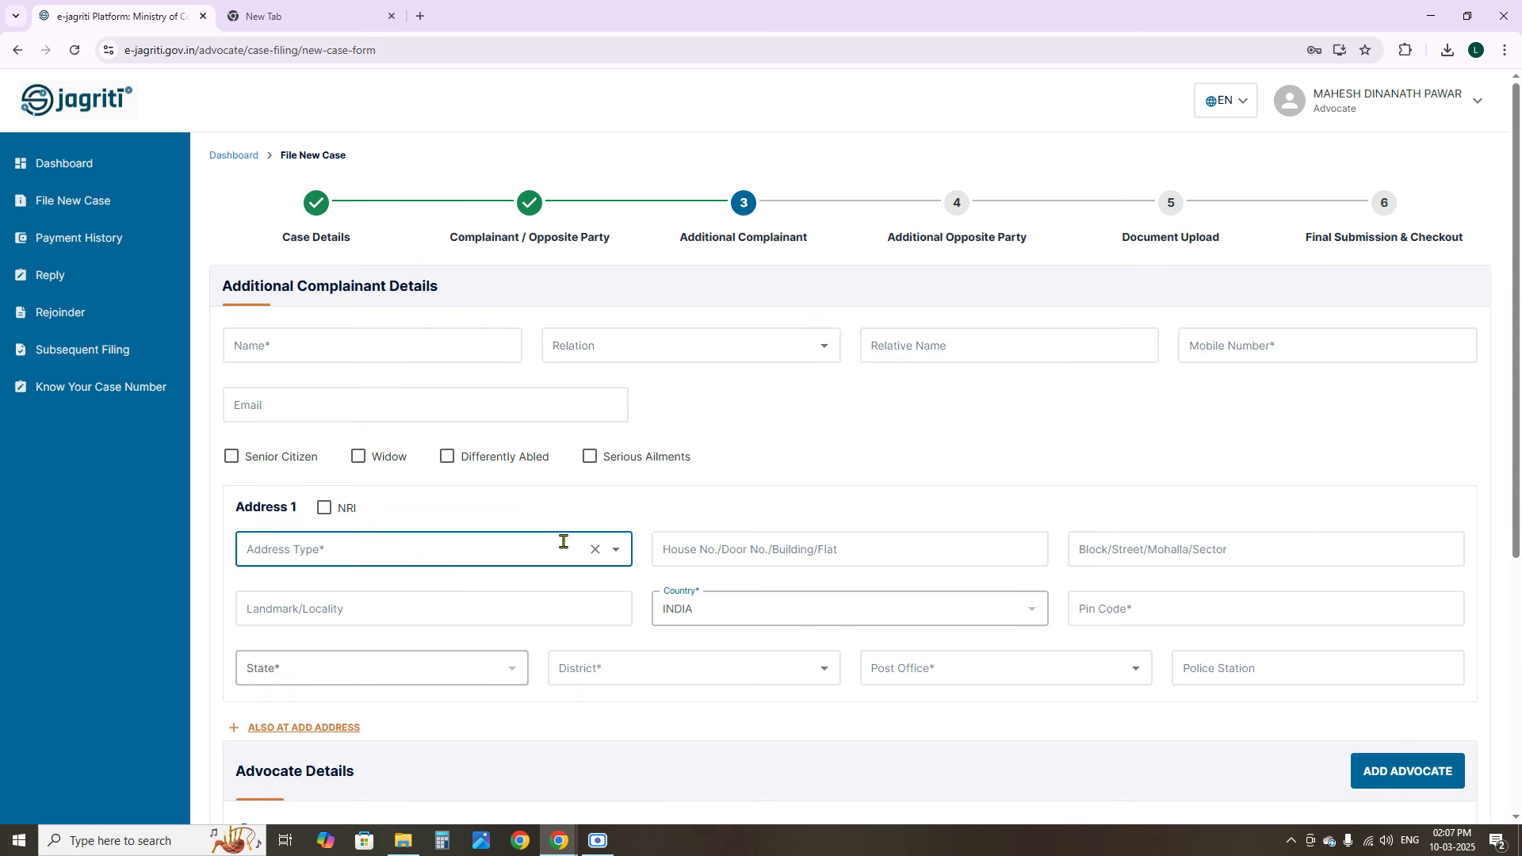
{"action": "scroll", "coordinate": [501, 532], "scroll_direction": "down", "scroll_amount": 5}
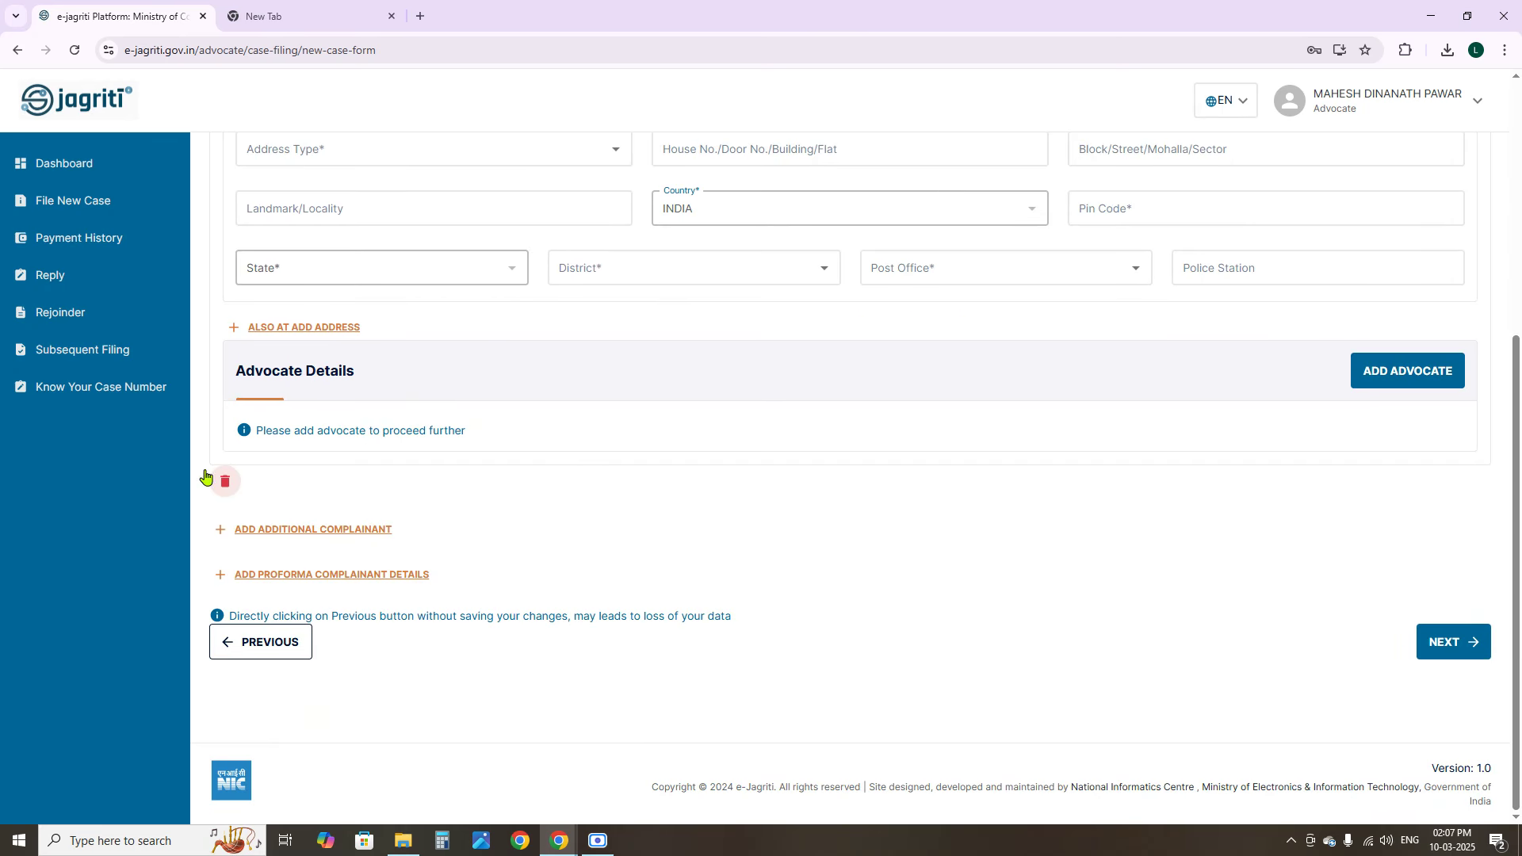
{"action": "left_click", "coordinate": [212, 482]}
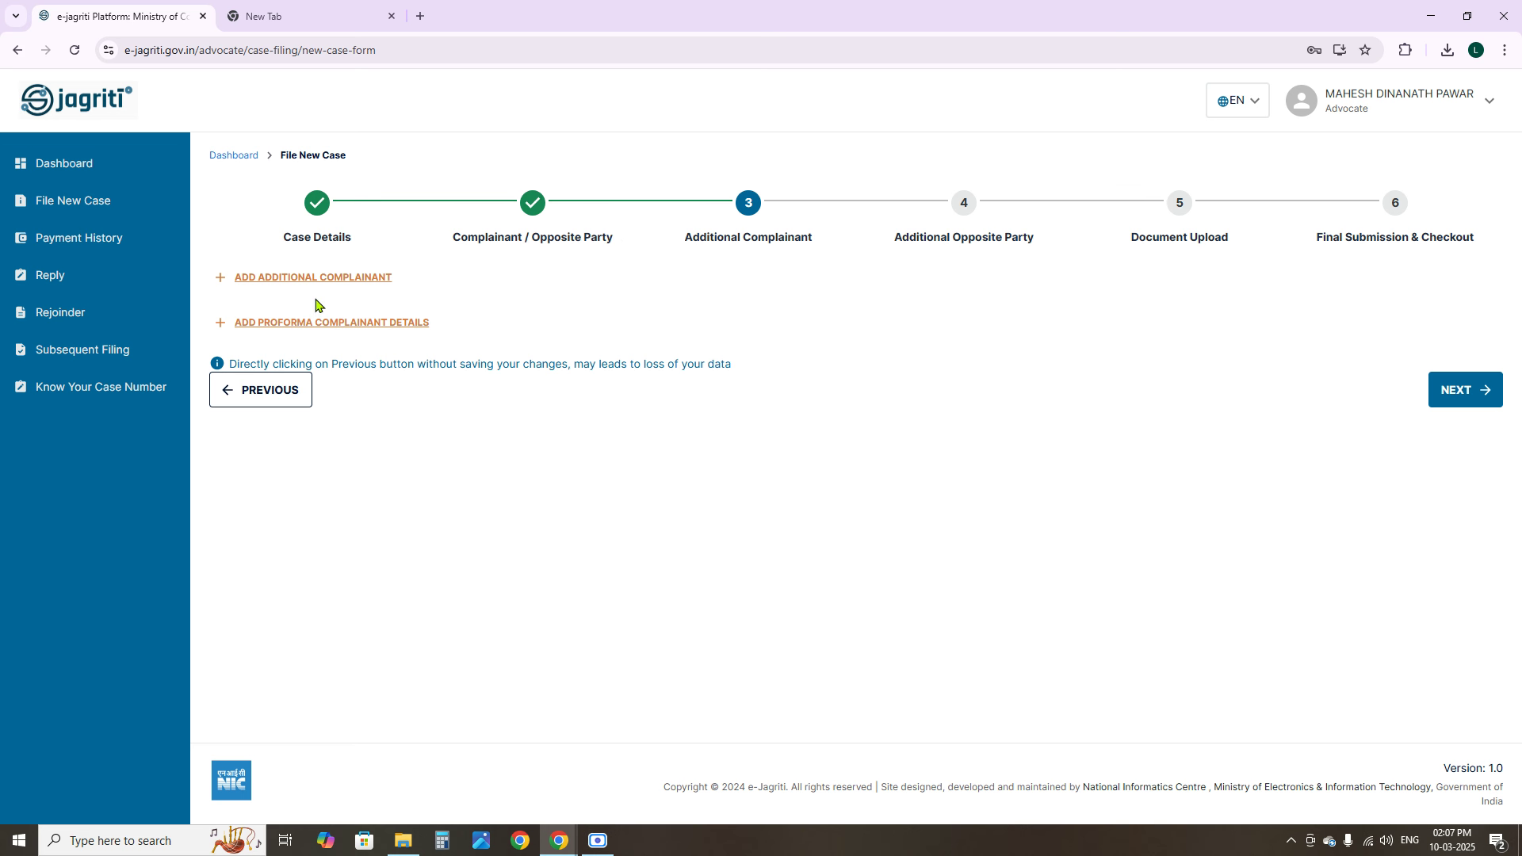
{"action": "left_click", "coordinate": [1481, 391]}
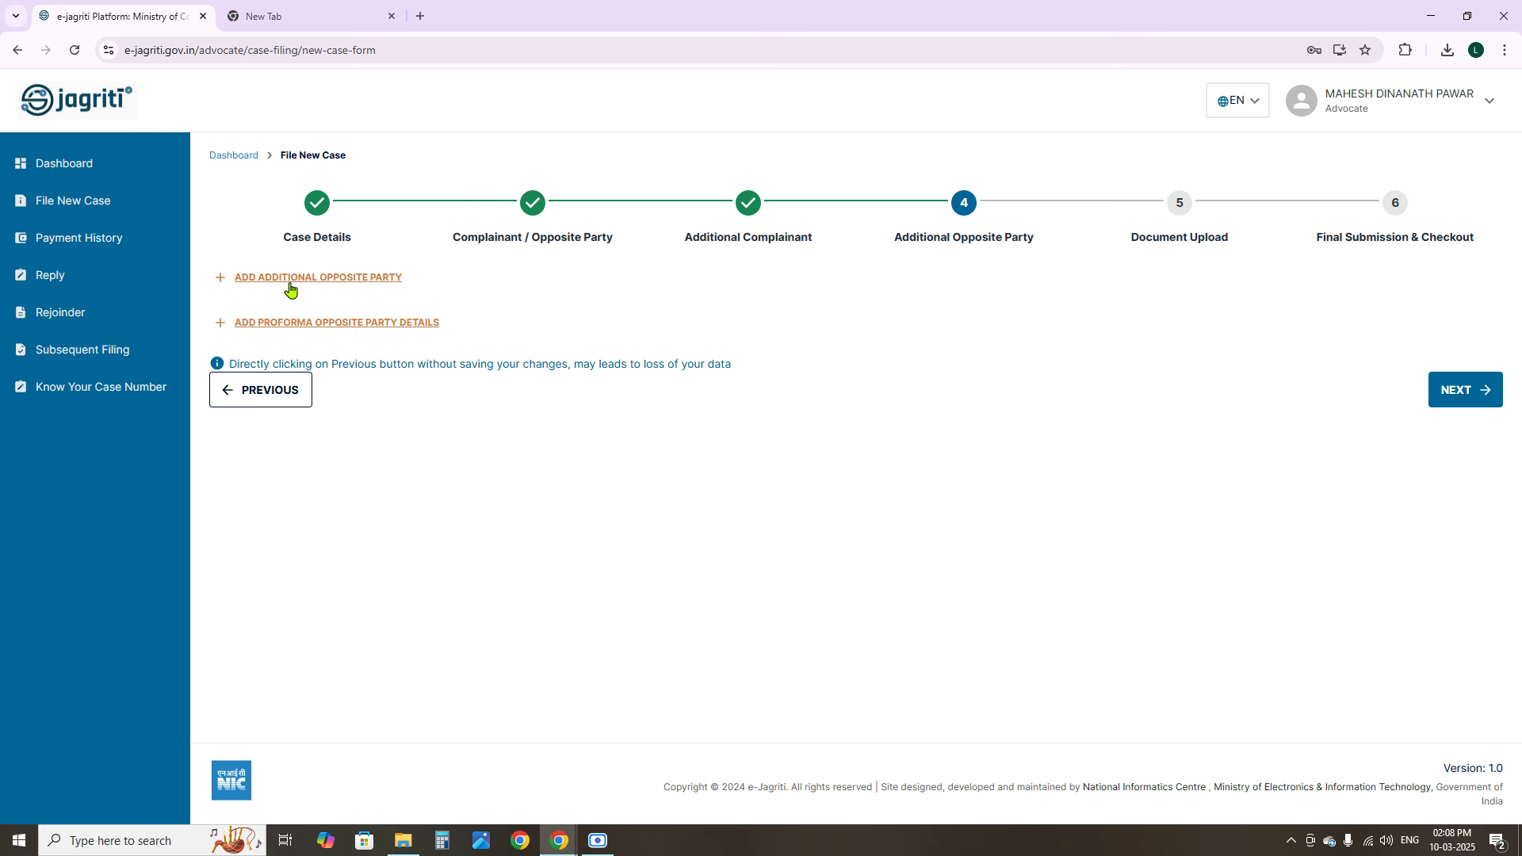
{"action": "left_click", "coordinate": [290, 290]}
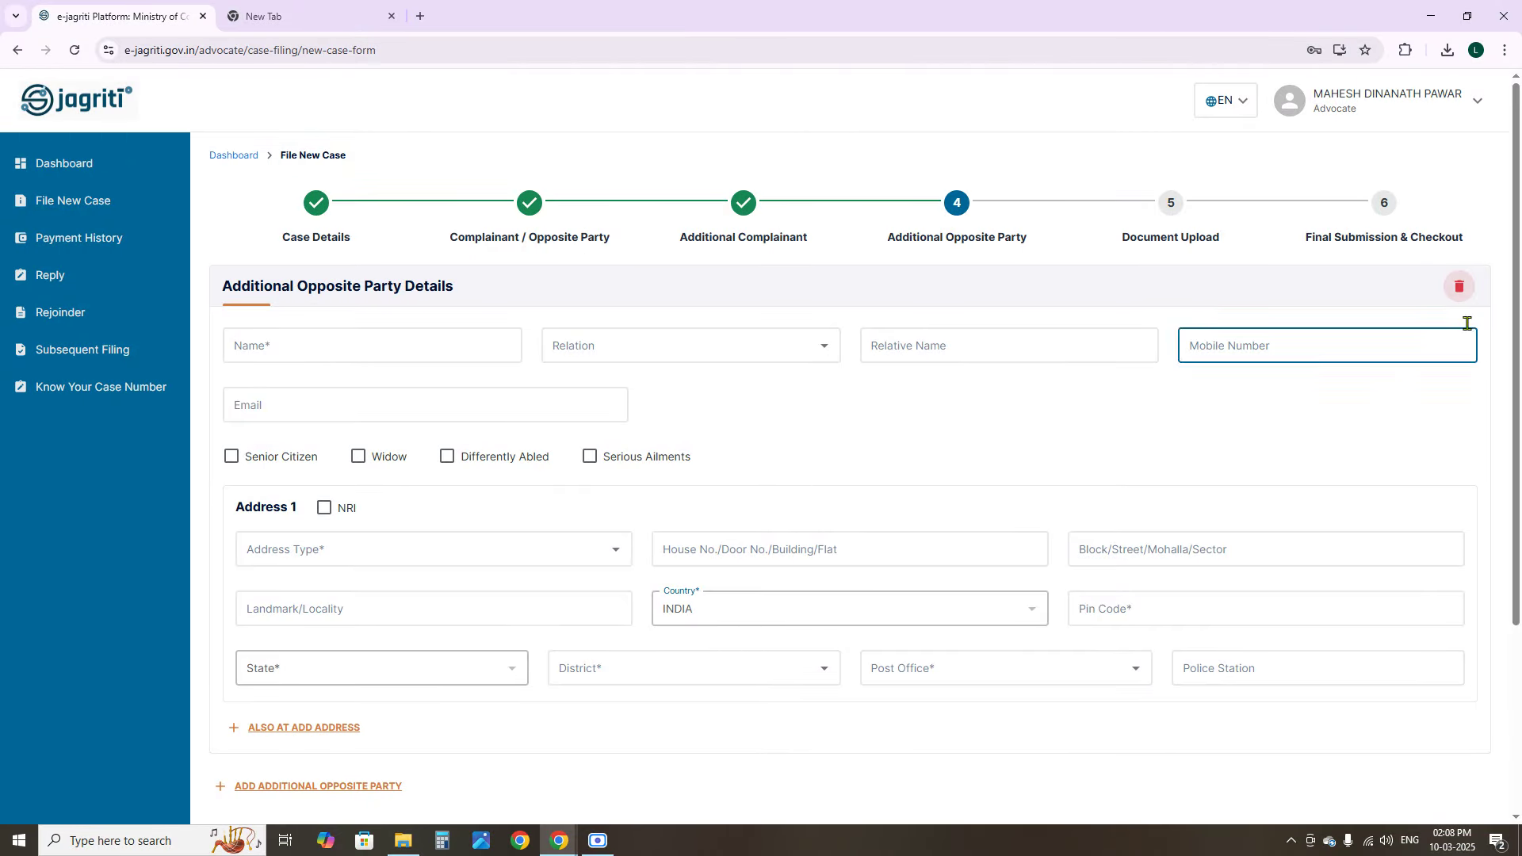
{"action": "left_click", "coordinate": [1460, 290]}
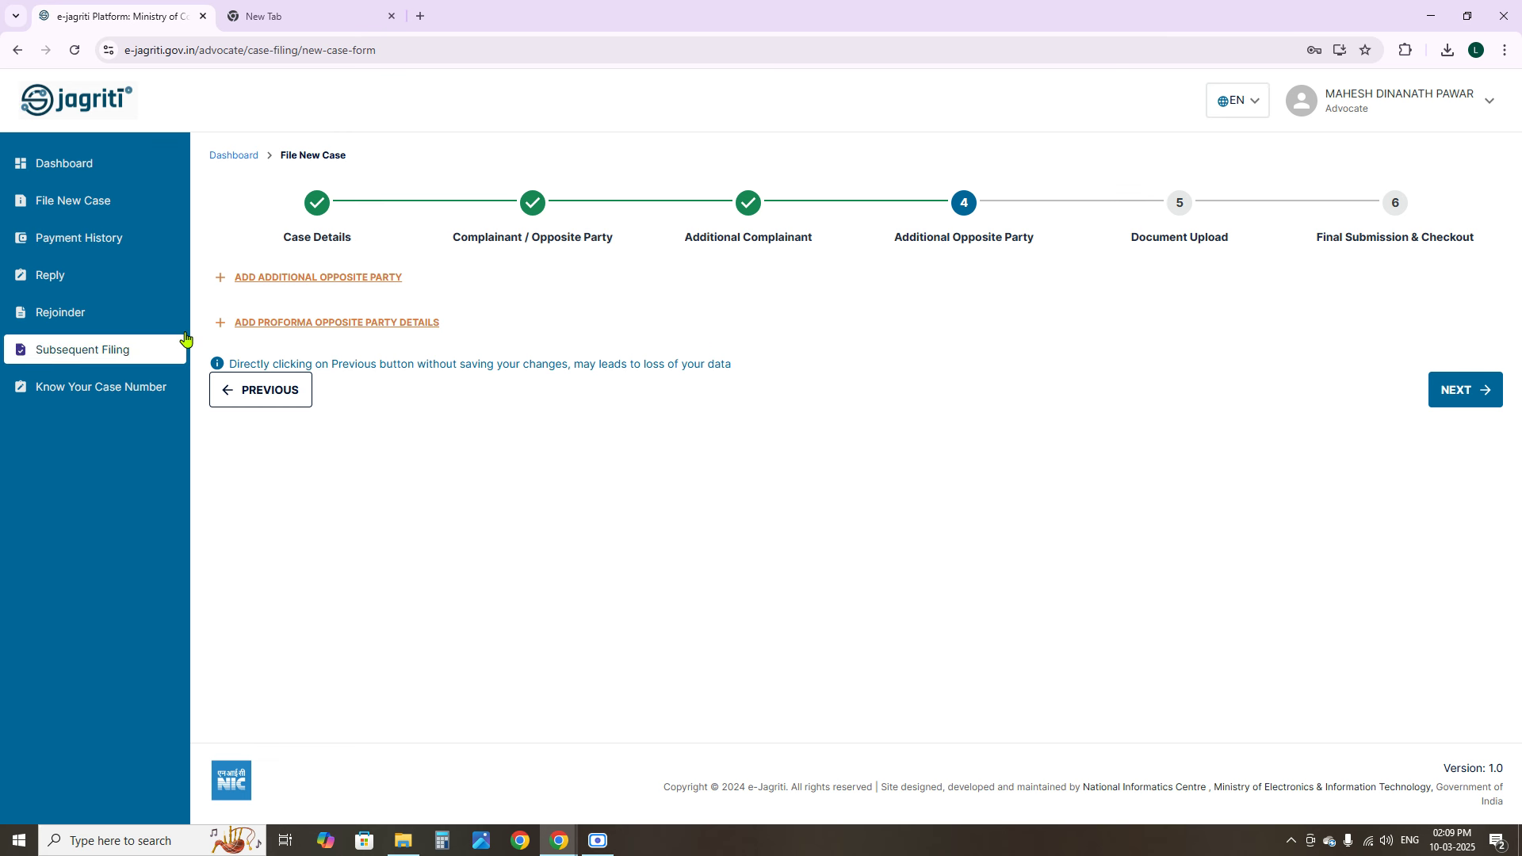
Advance to step 5, Document Upload, and scroll through the Index, Proforma and Synopsis slots
{"action": "left_click", "coordinate": [1468, 393]}
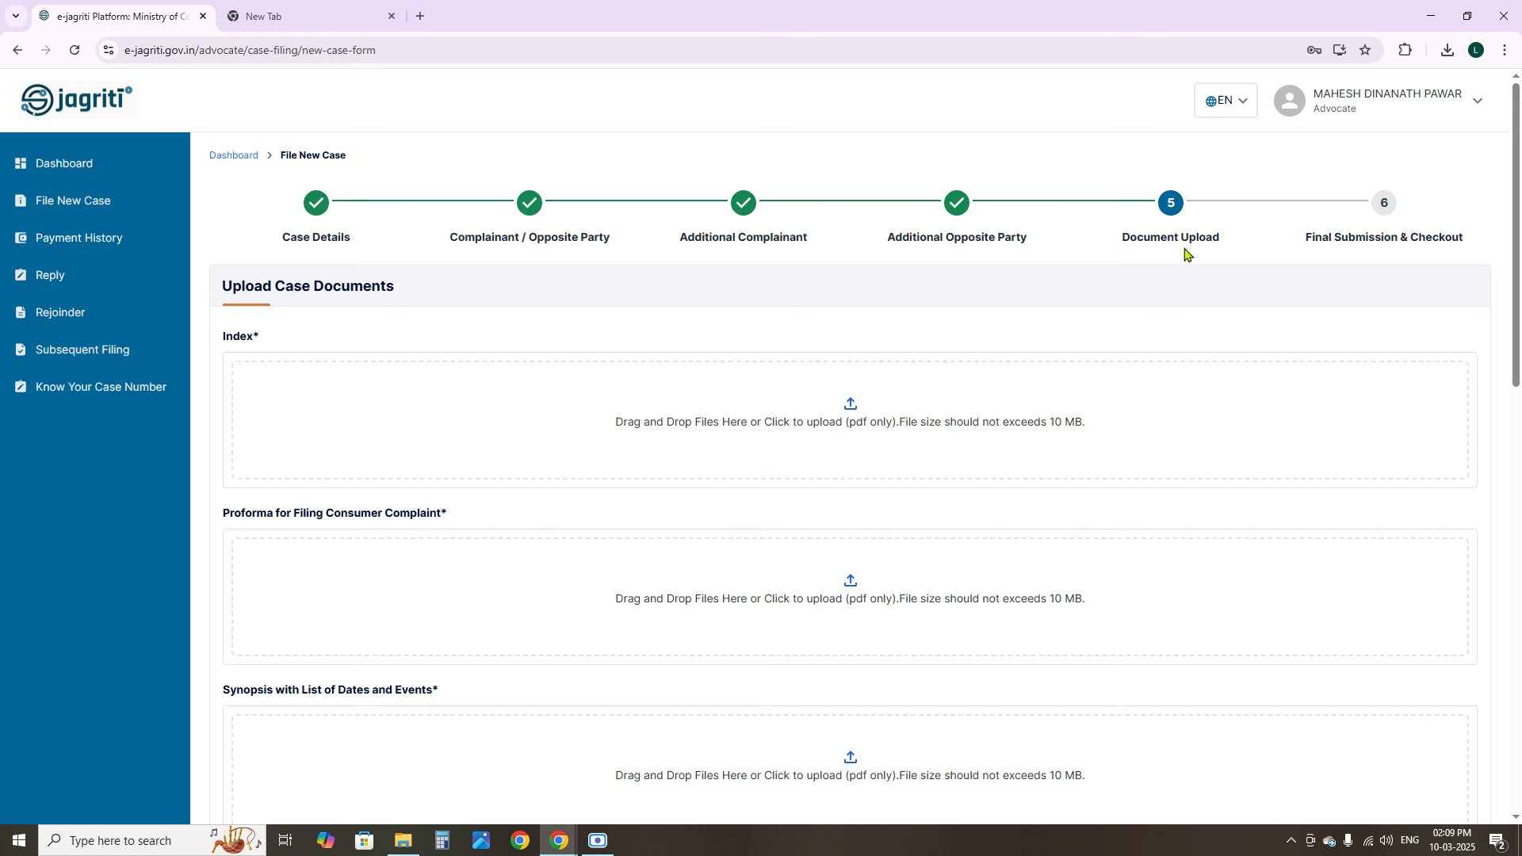
{"action": "scroll", "coordinate": [768, 523], "scroll_direction": "down", "scroll_amount": 10}
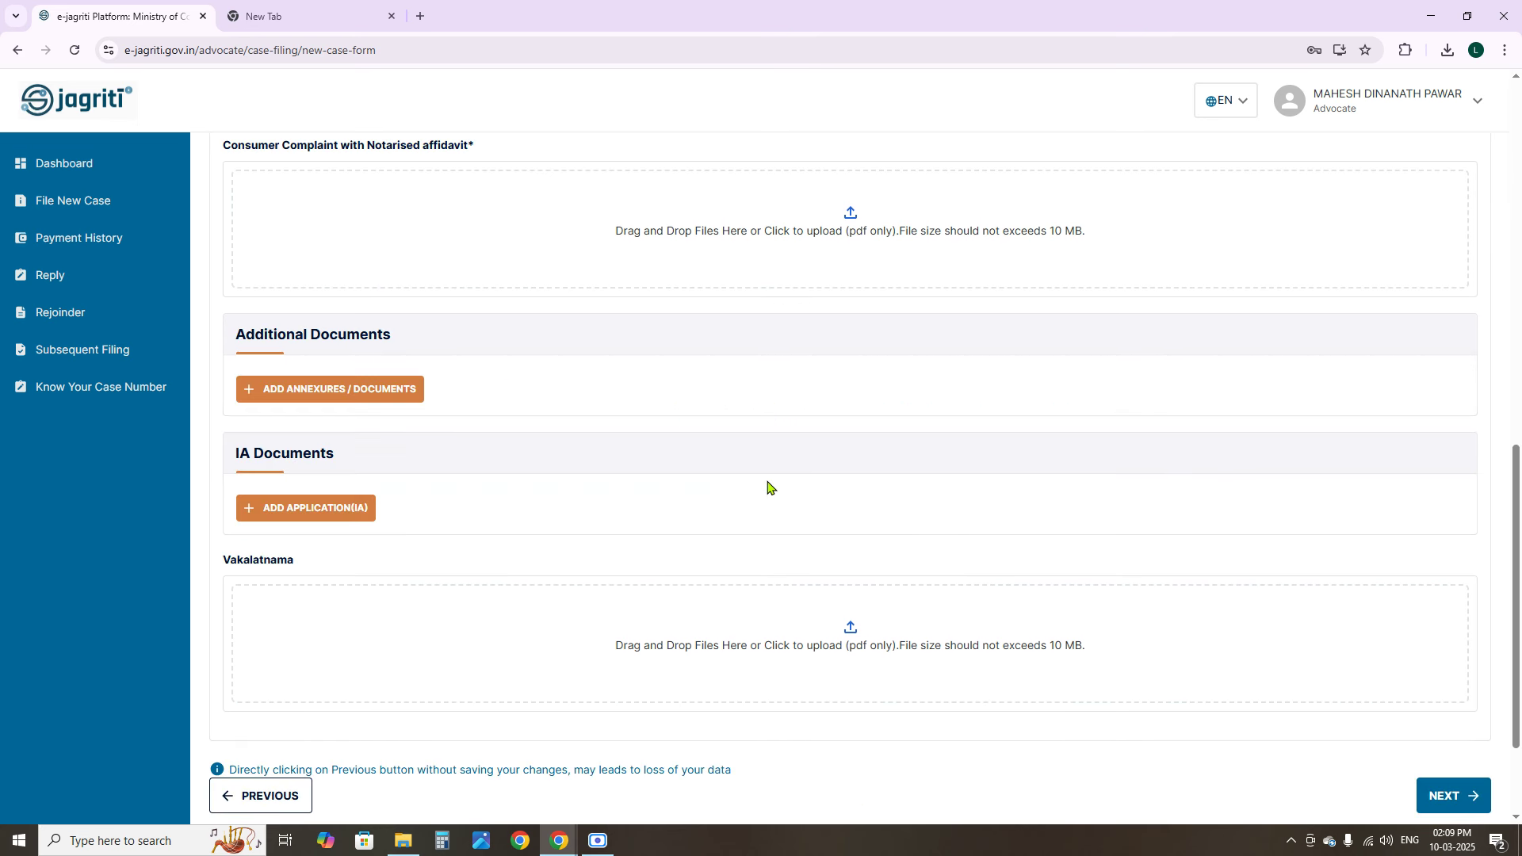
{"action": "scroll", "coordinate": [768, 486], "scroll_direction": "up", "scroll_amount": 10}
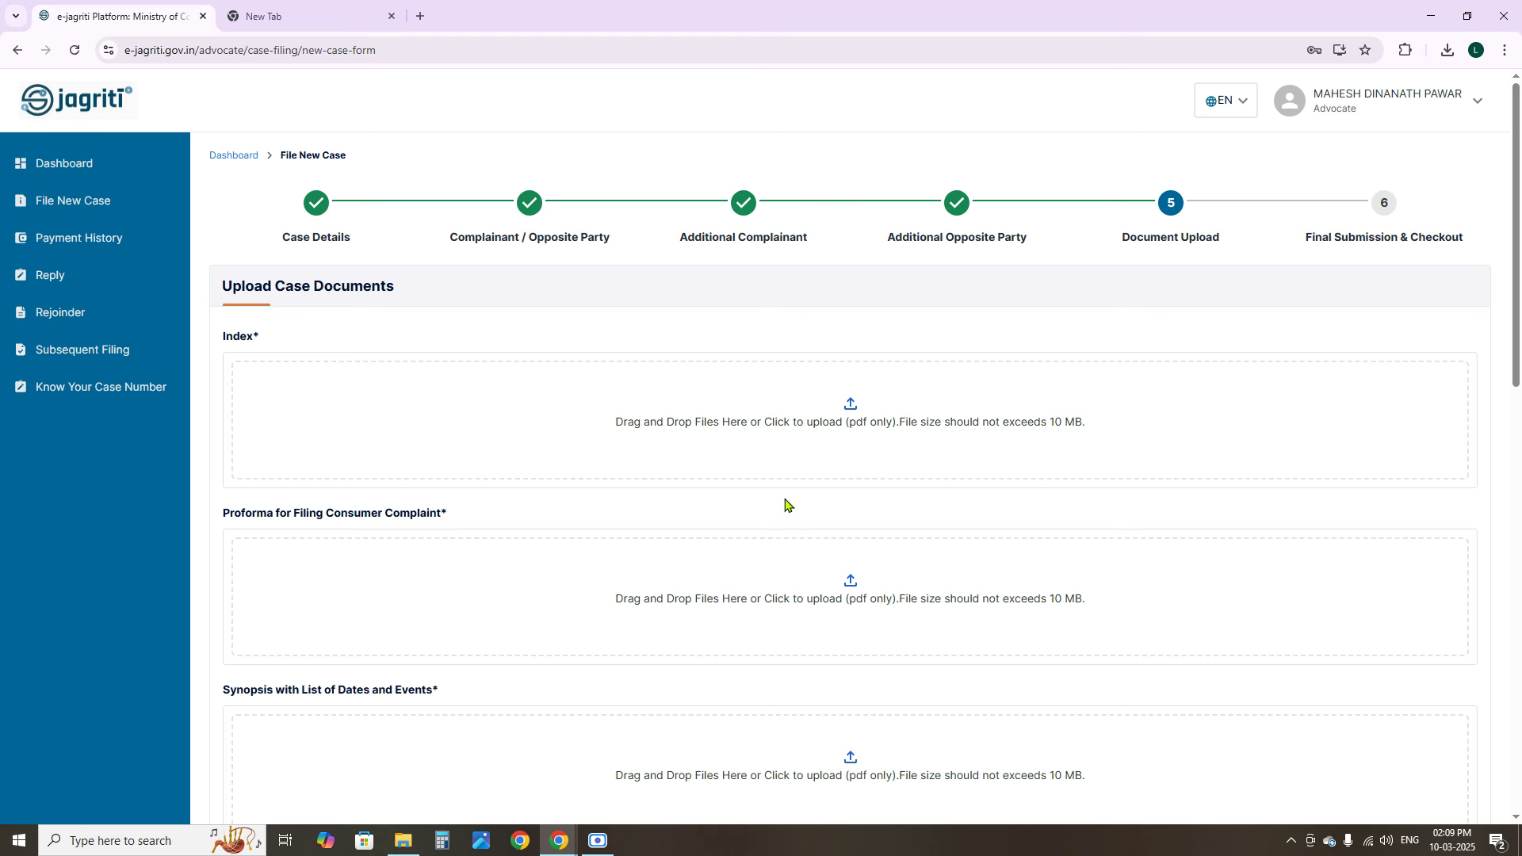
Open INDEX------1.pdf from the sample consumer draft folder in Adobe Reader
{"action": "left_click", "coordinate": [408, 840]}
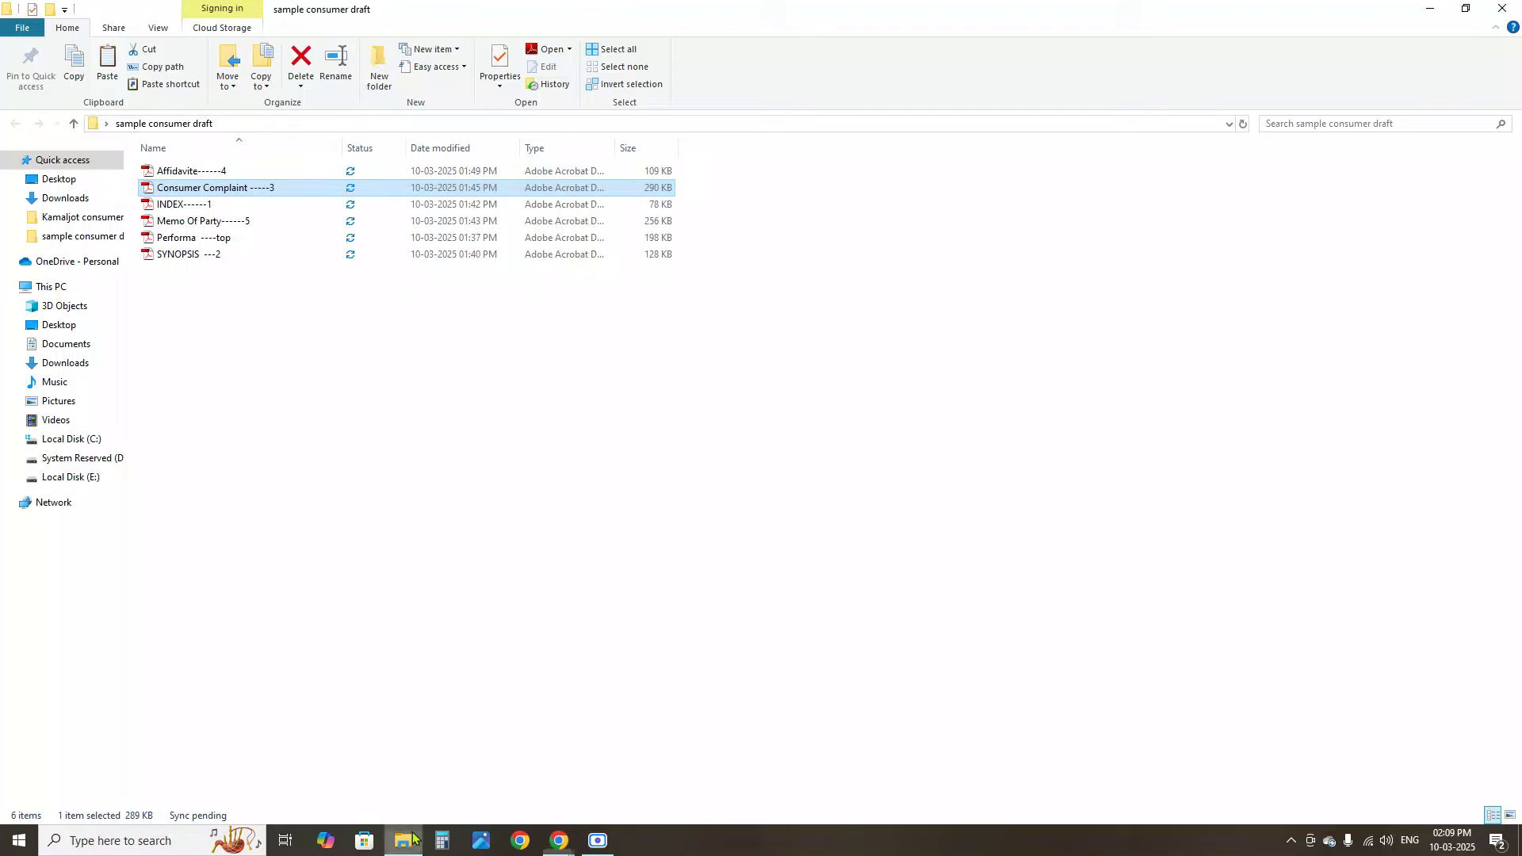
{"action": "left_click", "coordinate": [183, 208]}
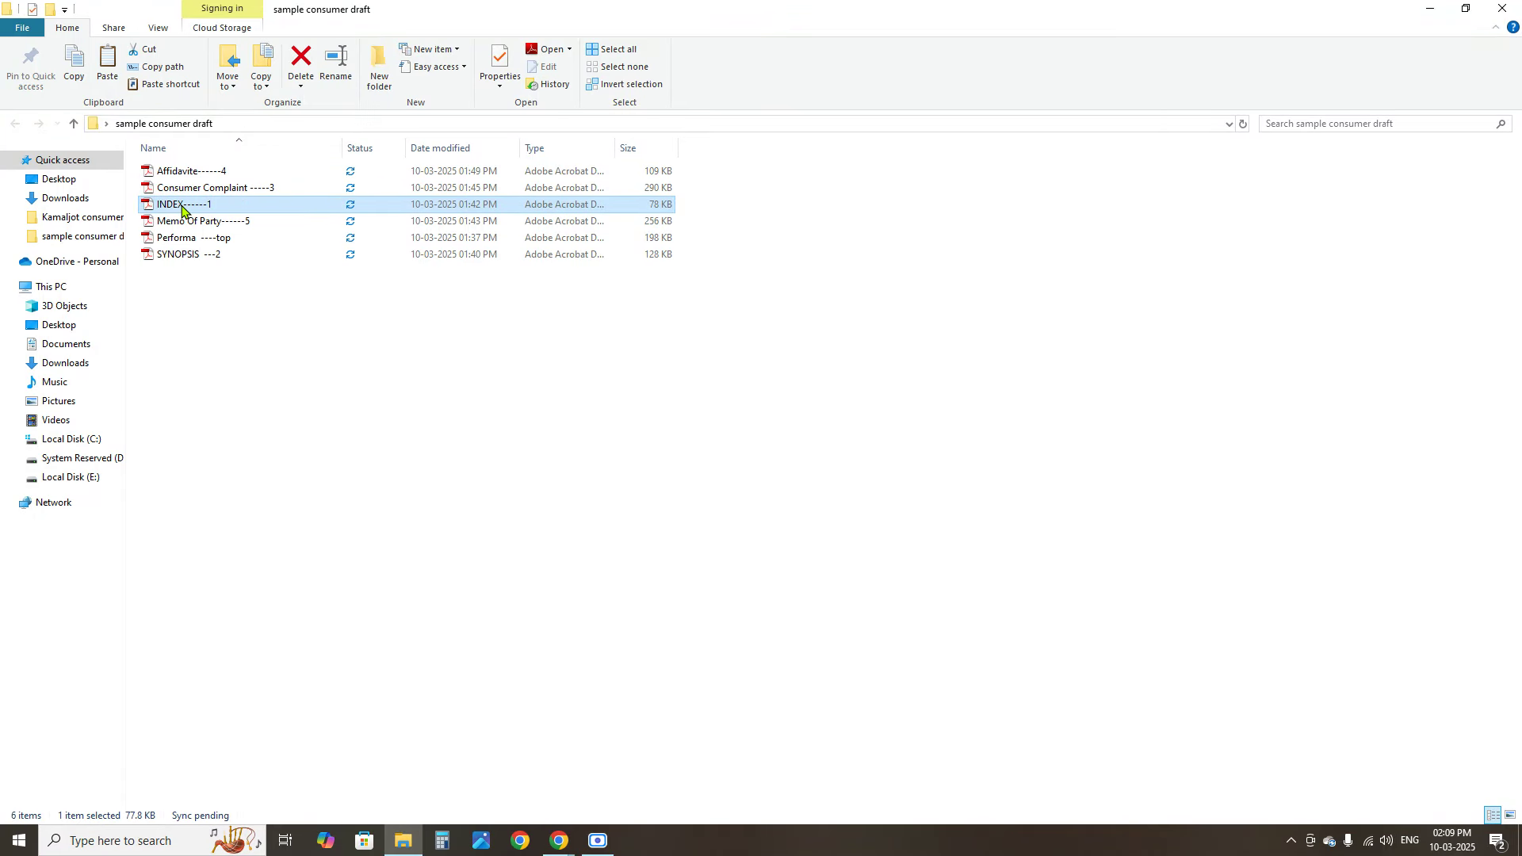
{"action": "double_click", "coordinate": [182, 208]}
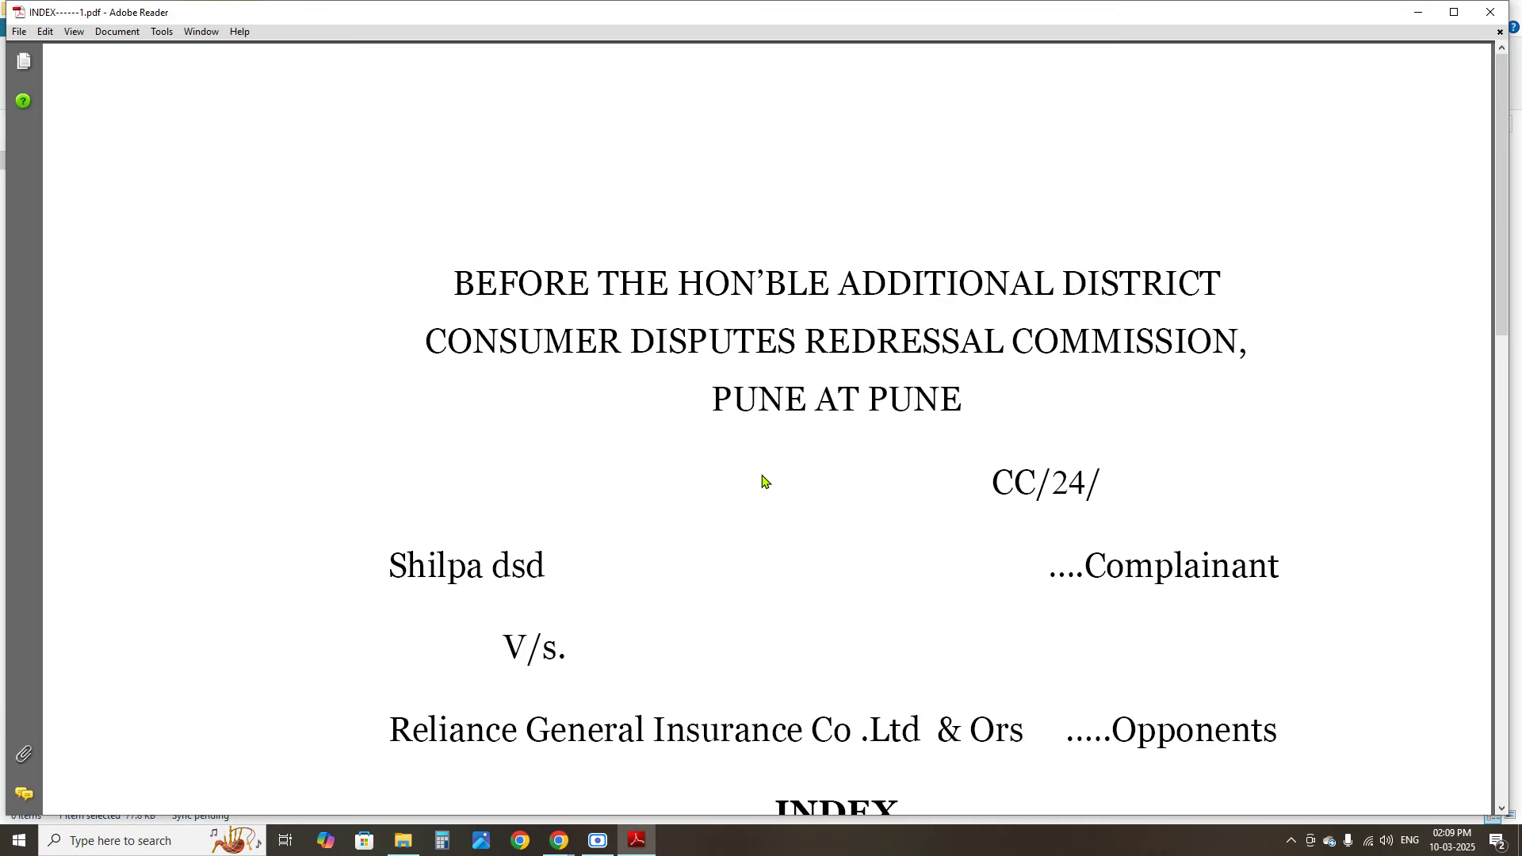
{"action": "scroll", "coordinate": [762, 481], "scroll_direction": "down", "scroll_amount": 4}
{"action": "scroll", "coordinate": [804, 408], "scroll_direction": "up", "scroll_amount": 2}
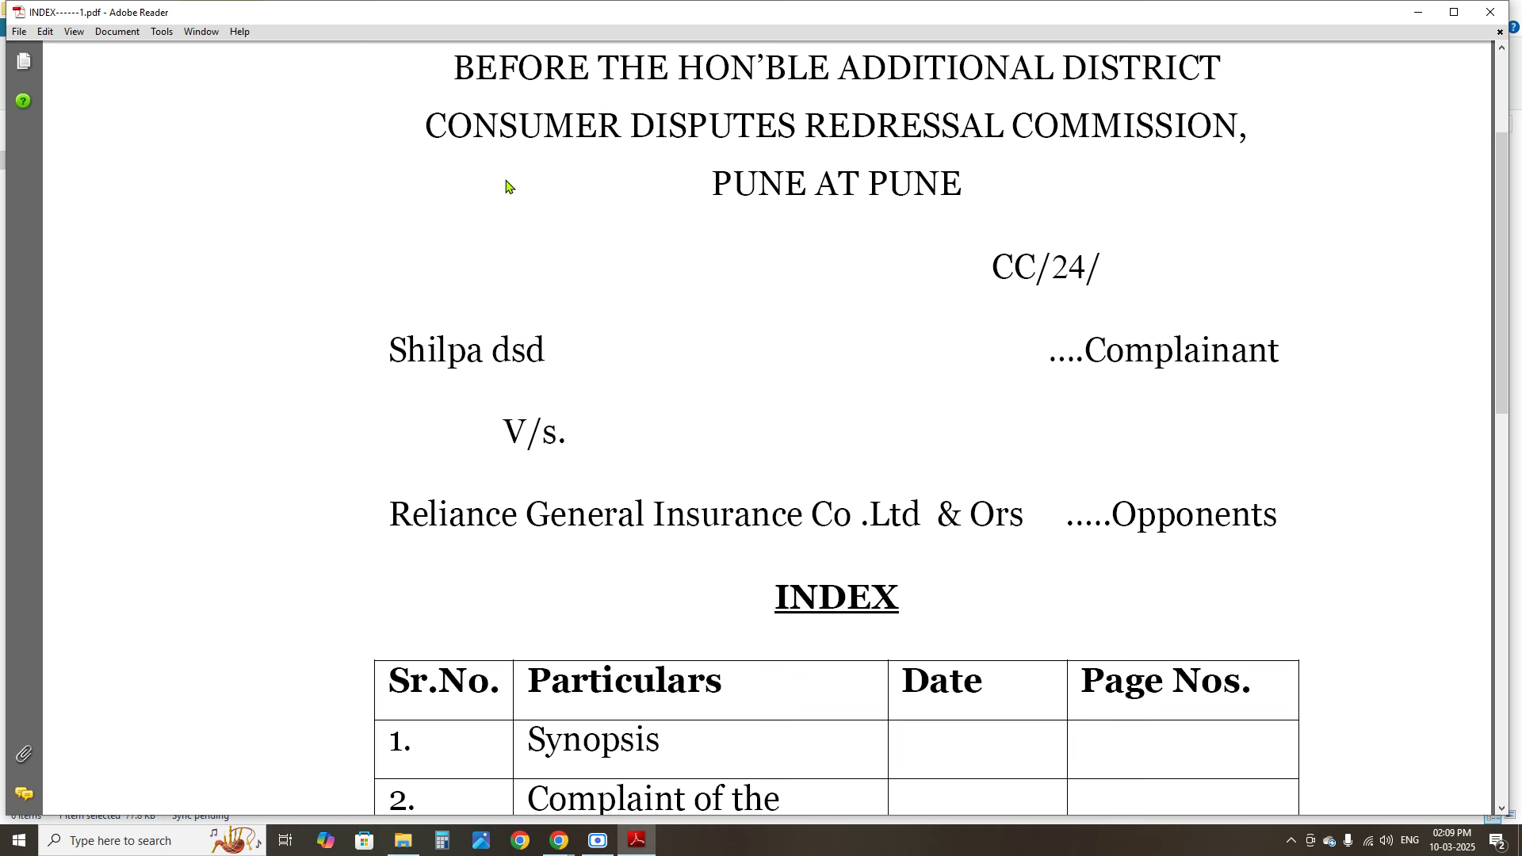
{"action": "scroll", "coordinate": [1122, 262], "scroll_direction": "up", "scroll_amount": 2}
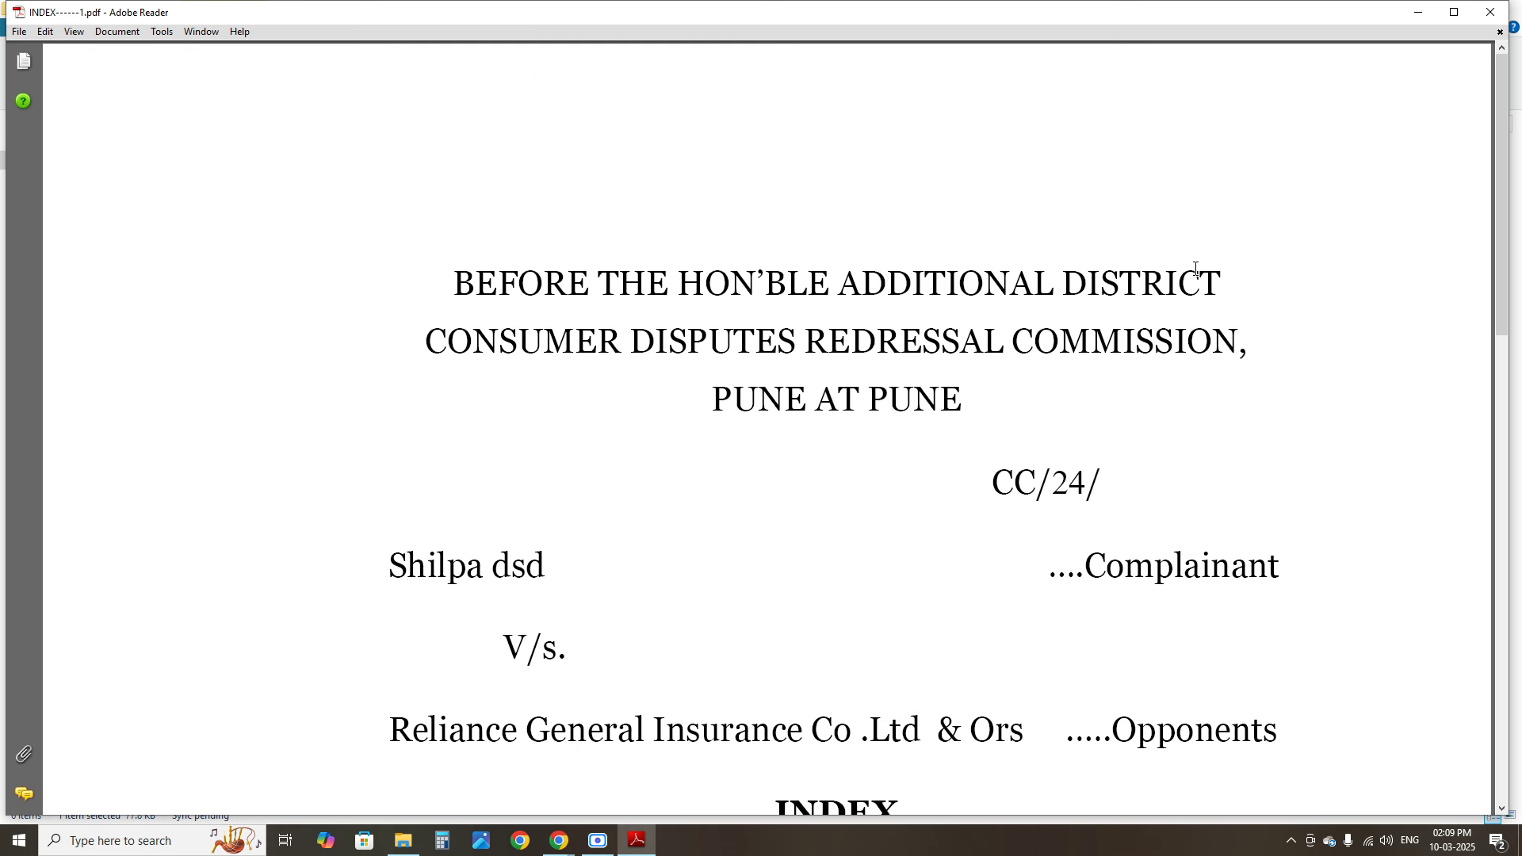
Review the court heading lines, including PUNE AT PUNE, by selecting them
{"action": "left_click_drag", "start_coordinate": [449, 263], "coordinate": [992, 407]}
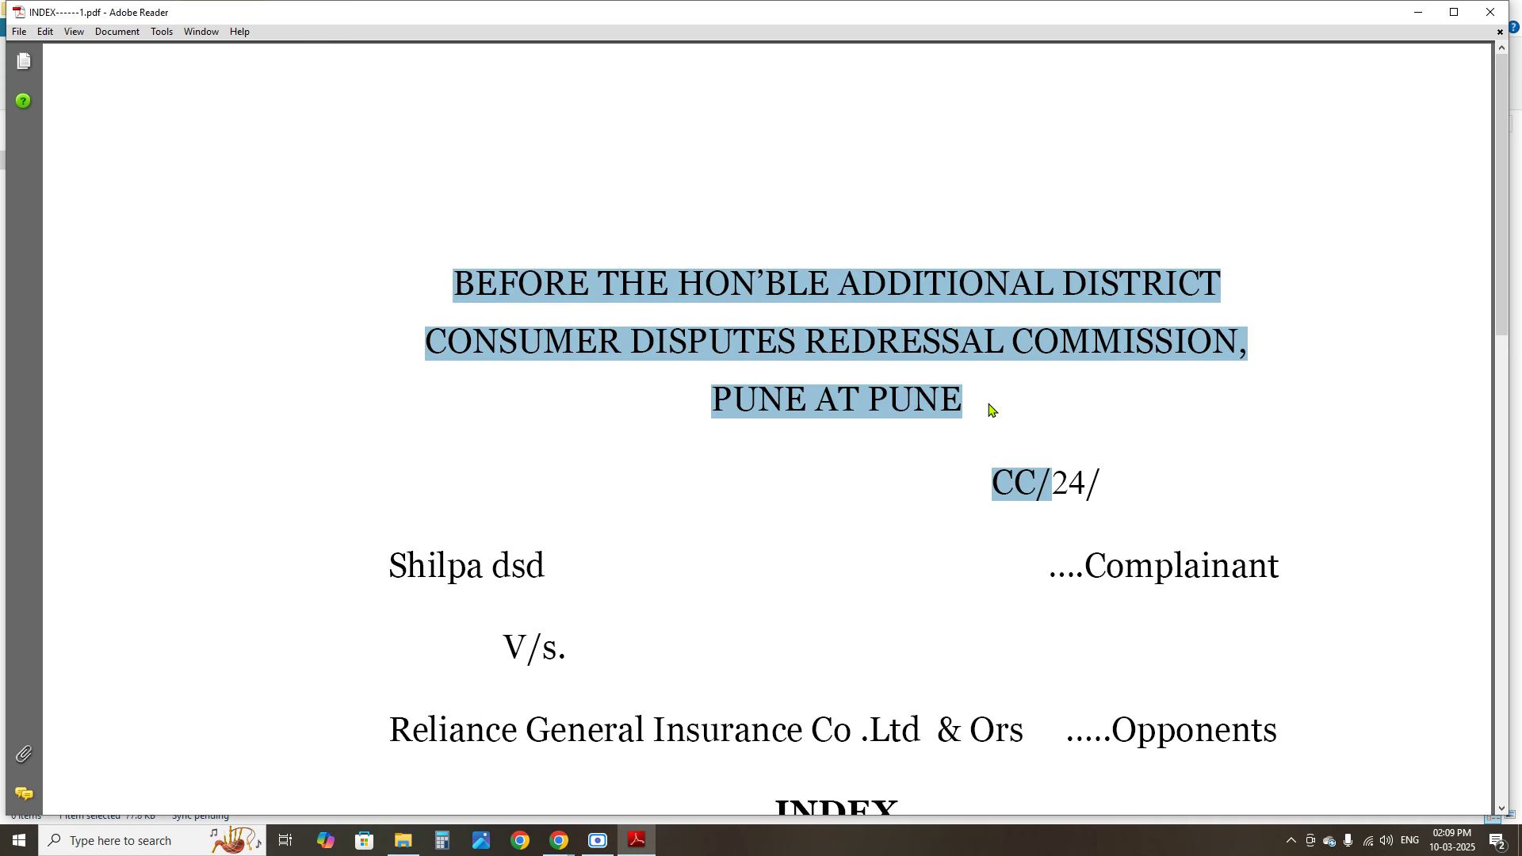
{"action": "left_click", "coordinate": [515, 292]}
{"action": "left_click_drag", "start_coordinate": [442, 273], "coordinate": [977, 408]}
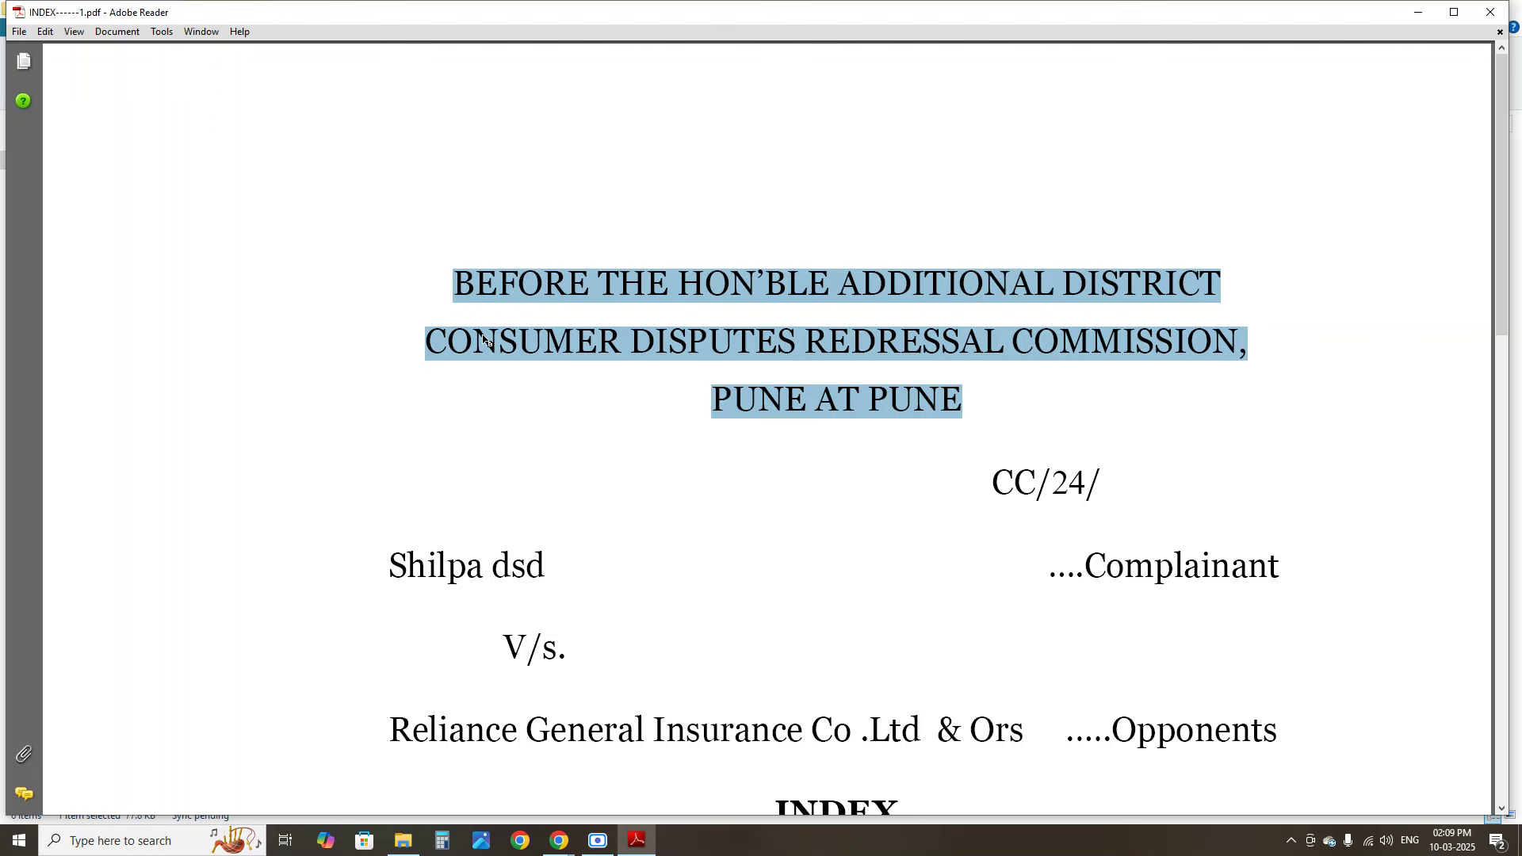
{"action": "left_click", "coordinate": [498, 292]}
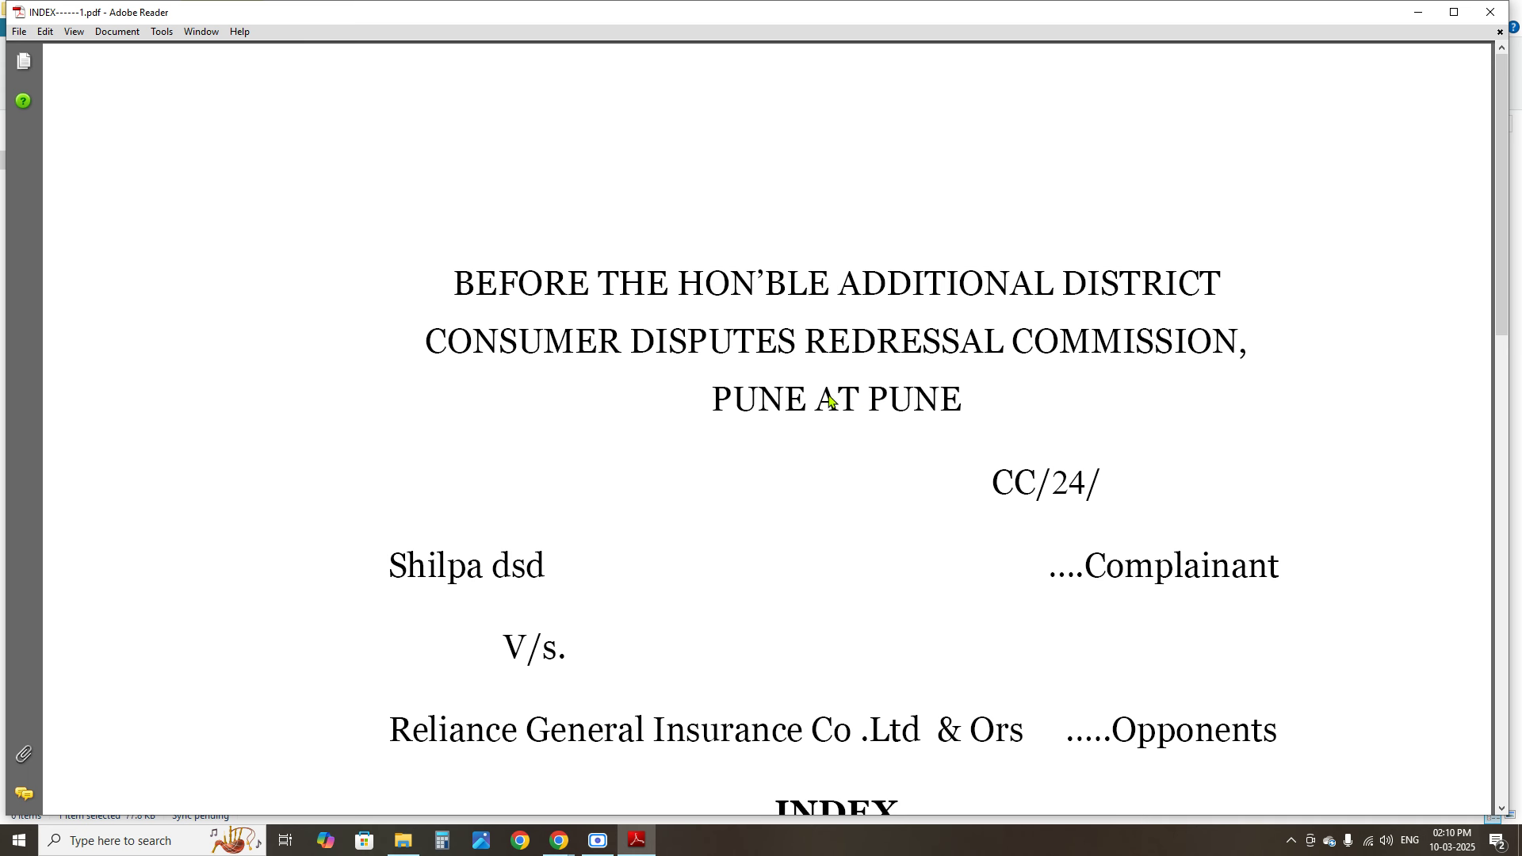
{"action": "triple_click", "coordinate": [723, 392]}
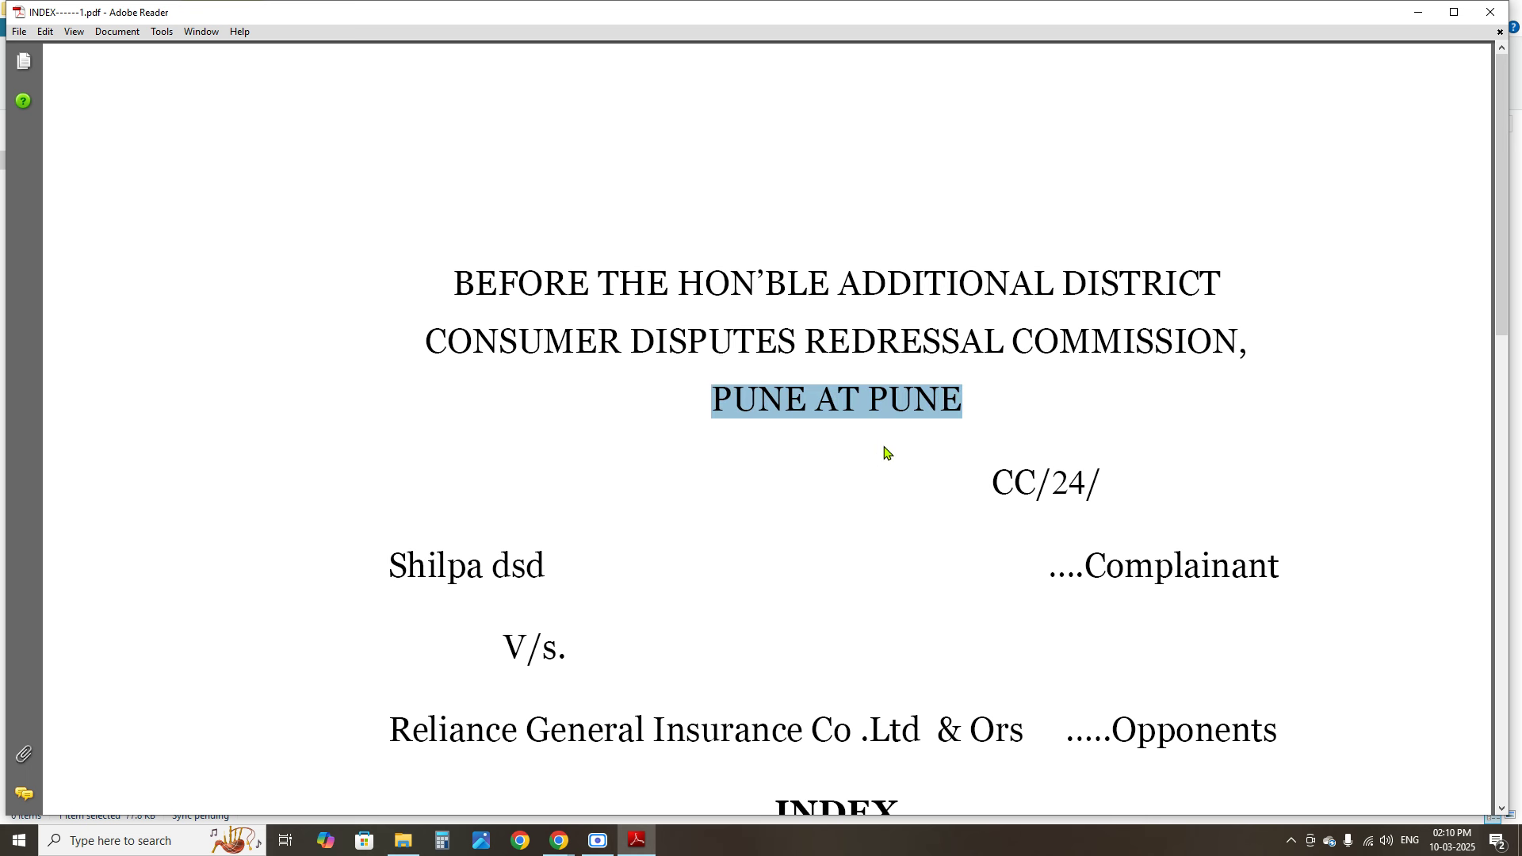
{"action": "scroll", "coordinate": [891, 428], "scroll_direction": "down", "scroll_amount": 5}
{"action": "scroll", "coordinate": [883, 298], "scroll_direction": "up", "scroll_amount": 5}
{"action": "left_click_drag", "start_coordinate": [715, 400], "coordinate": [793, 517]}
{"action": "left_click", "coordinate": [1501, 205]}
Highlight the complainant, Reliance General Insurance Co, Ors, Opponents and the INDEX title
{"action": "left_click_drag", "start_coordinate": [1508, 238], "coordinate": [1400, 367]}
{"action": "left_click_drag", "start_coordinate": [389, 207], "coordinate": [543, 219]}
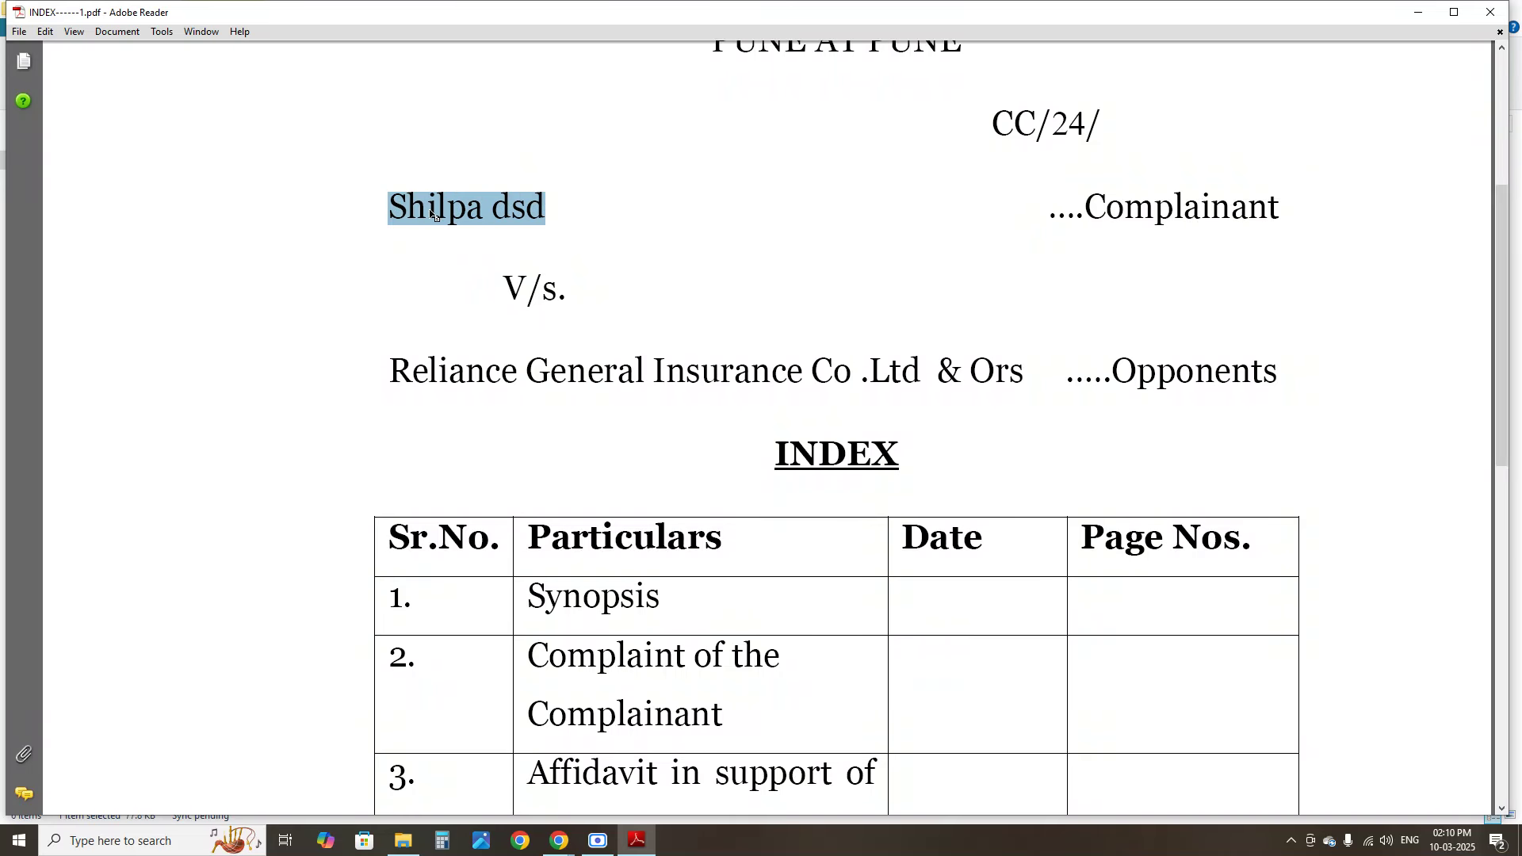
{"action": "left_click_drag", "start_coordinate": [1126, 211], "coordinate": [1231, 212]}
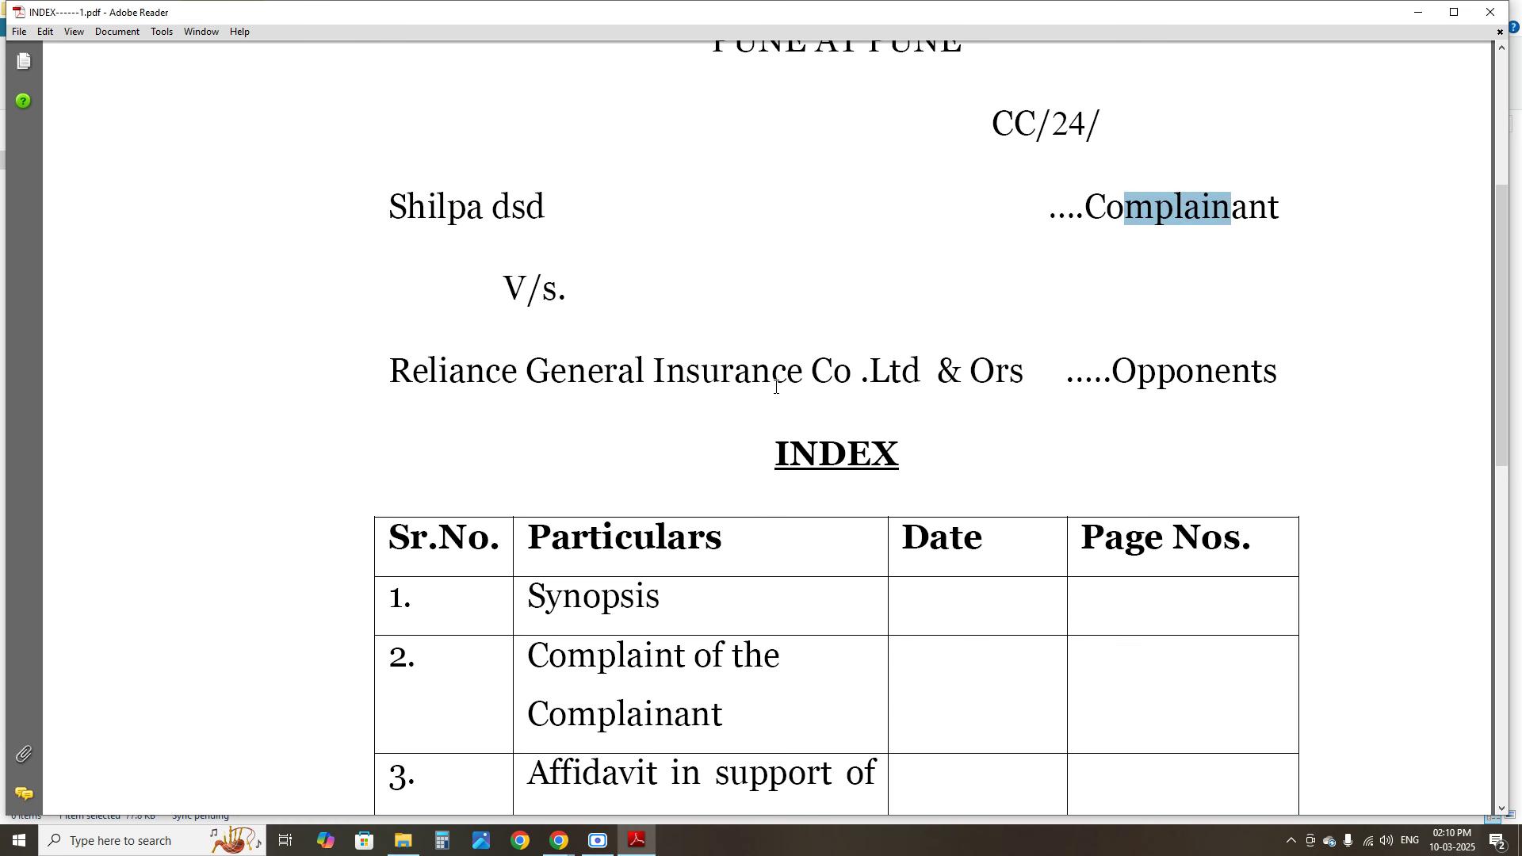
{"action": "left_click_drag", "start_coordinate": [406, 372], "coordinate": [830, 373]}
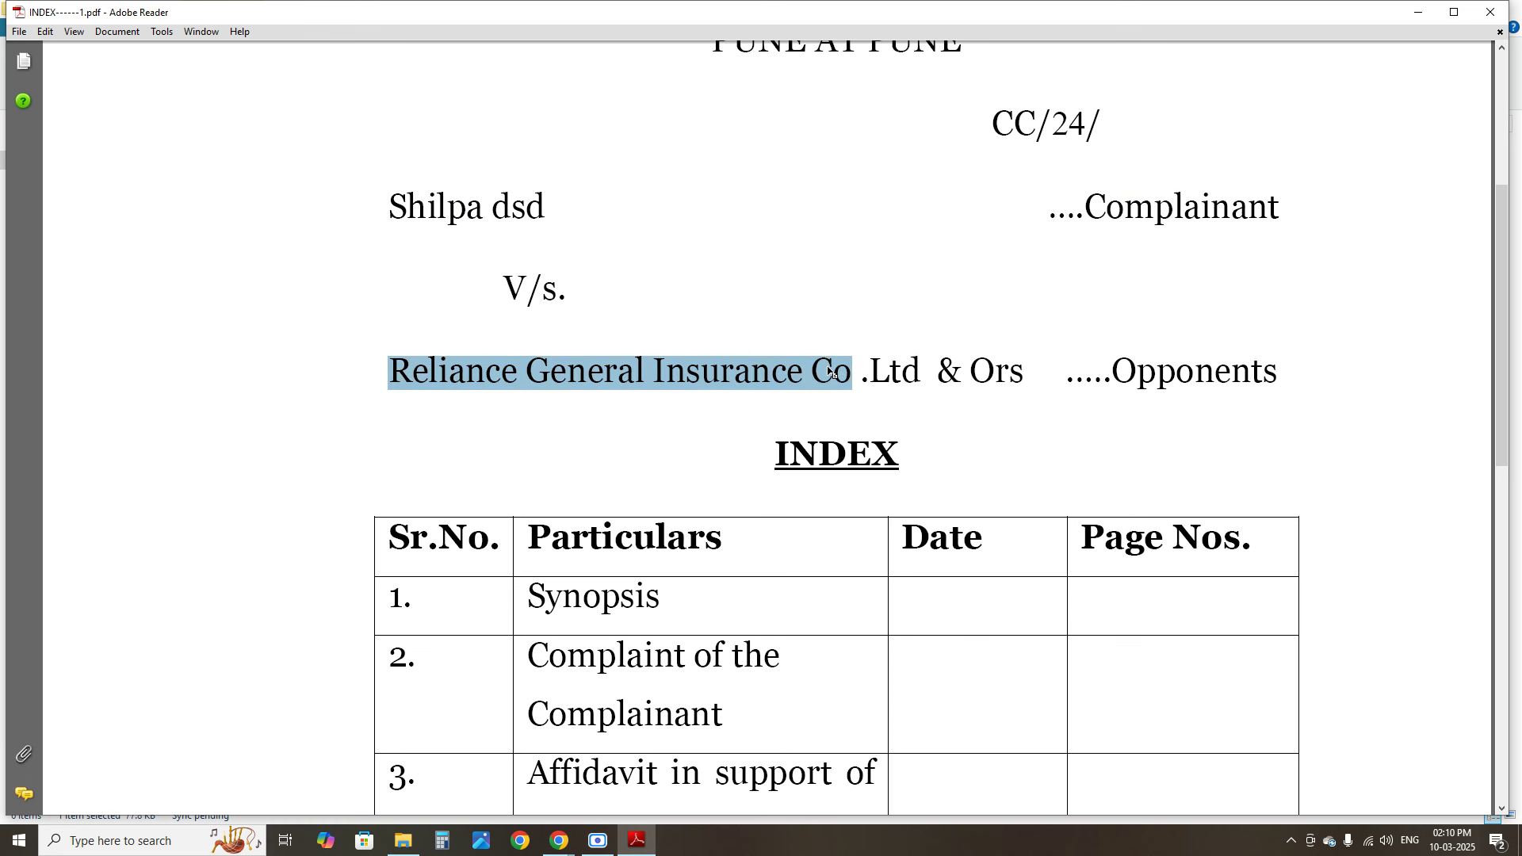
{"action": "left_click", "coordinate": [735, 374]}
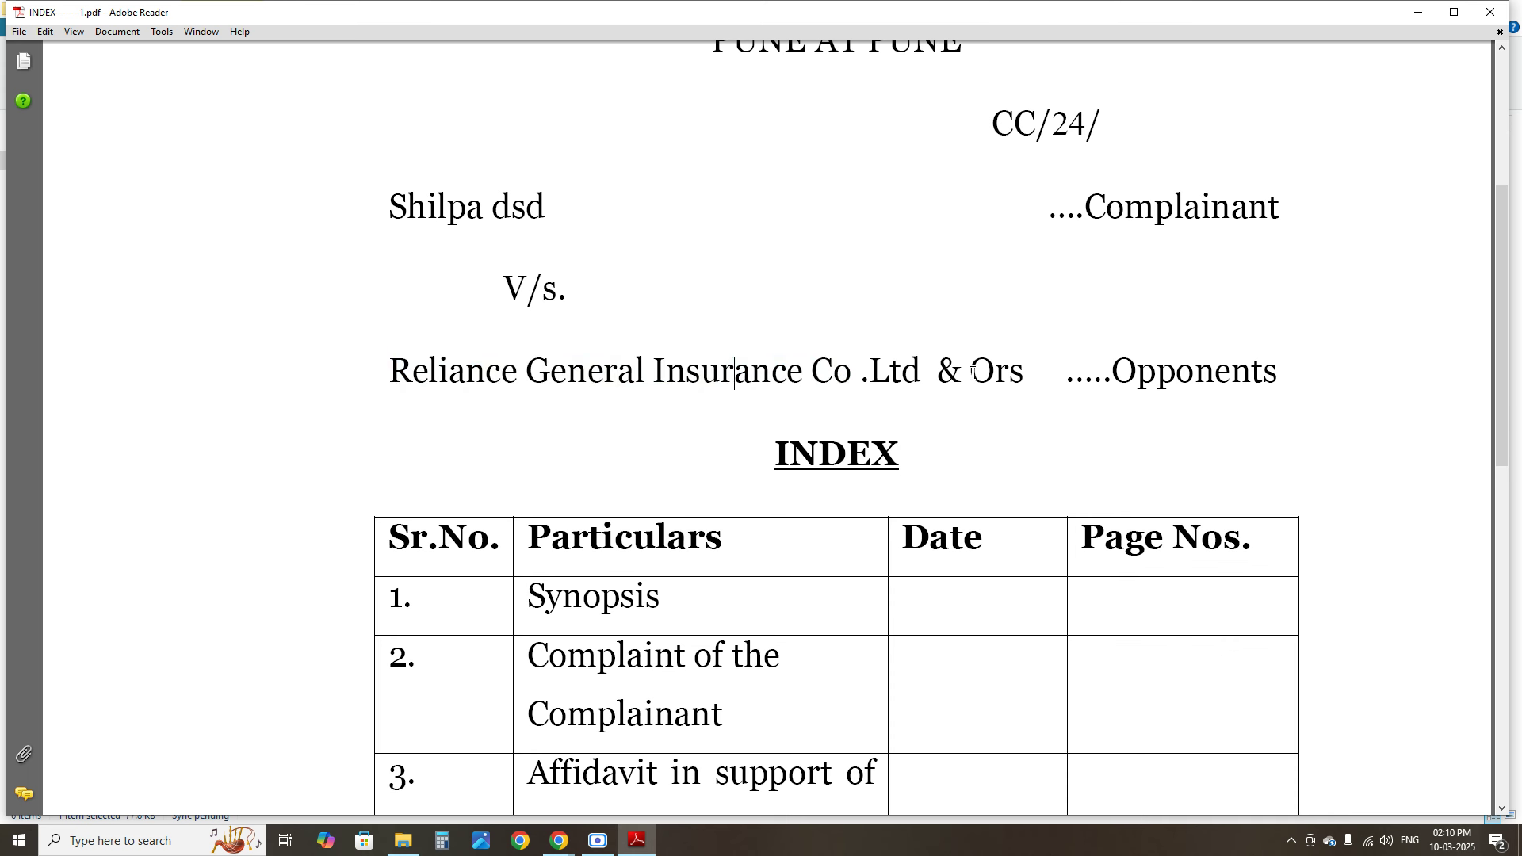
{"action": "left_click_drag", "start_coordinate": [970, 371], "coordinate": [1027, 375]}
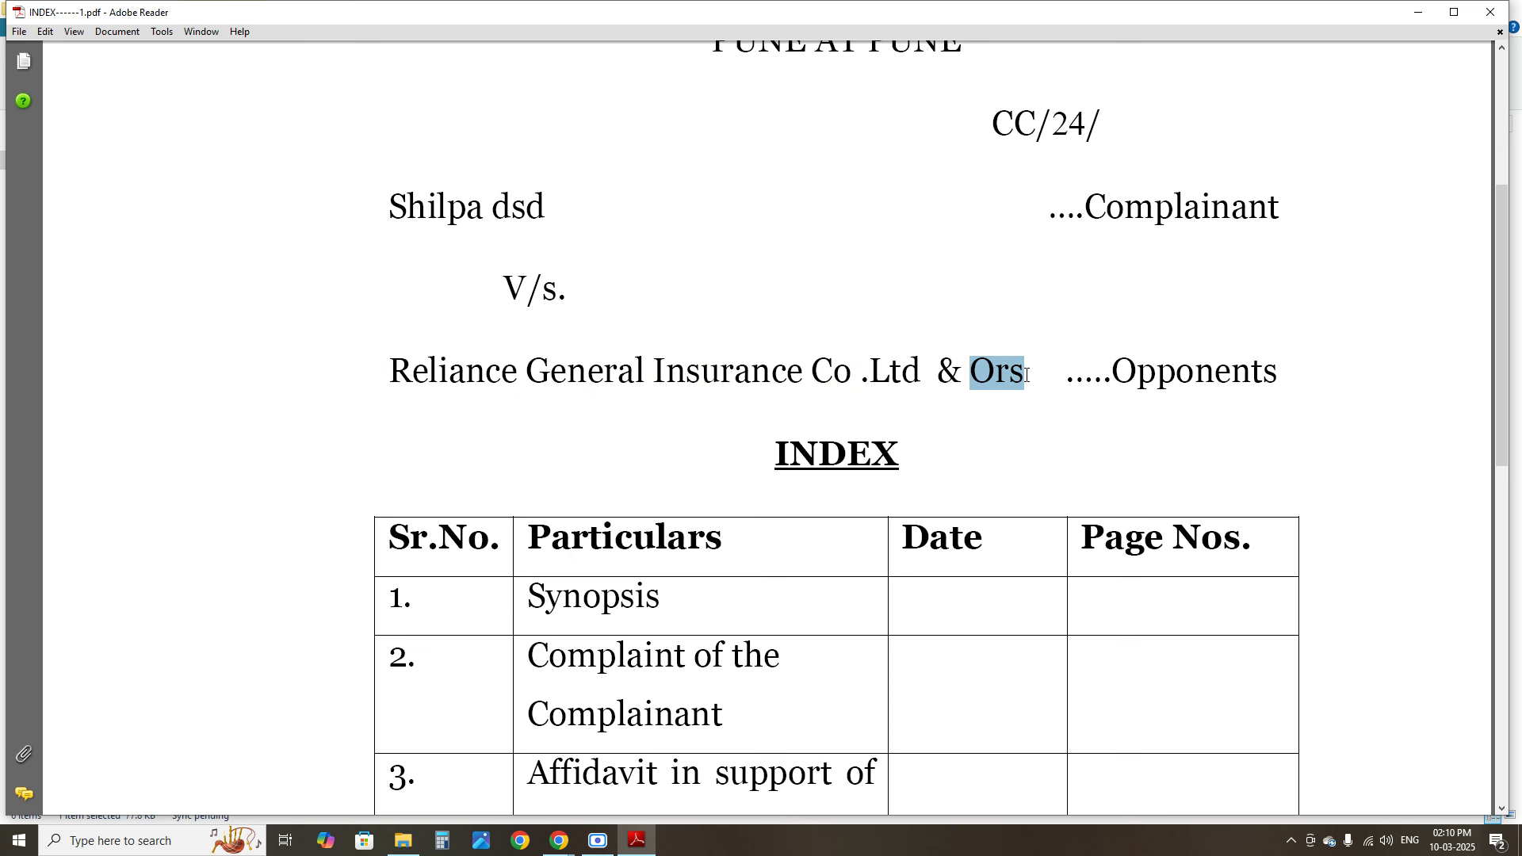
{"action": "left_click_drag", "start_coordinate": [390, 382], "coordinate": [868, 379]}
{"action": "left_click", "coordinate": [940, 378]}
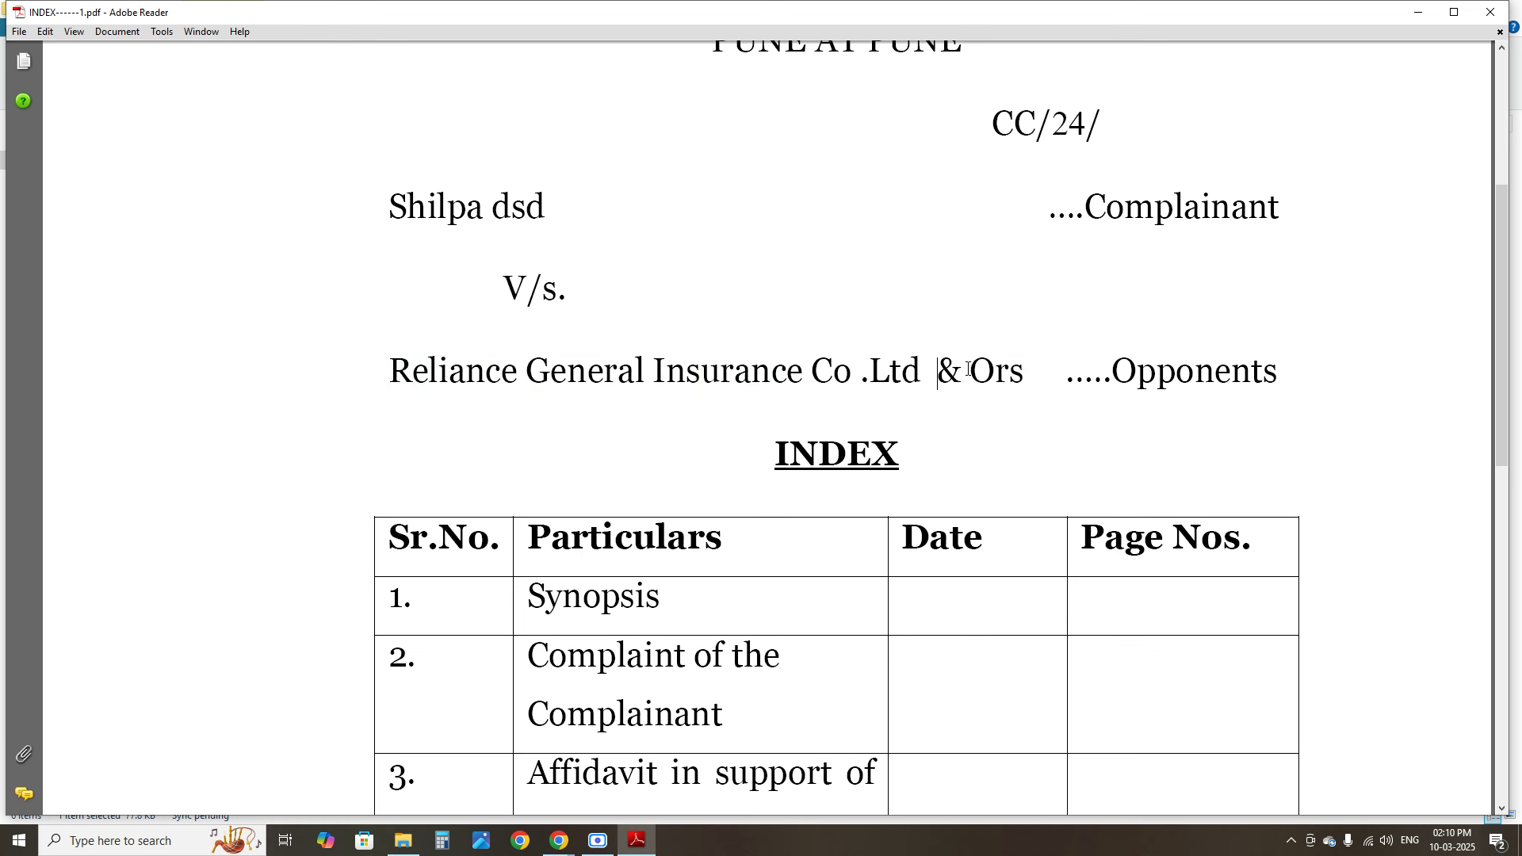
{"action": "left_click_drag", "start_coordinate": [969, 377], "coordinate": [1025, 375]}
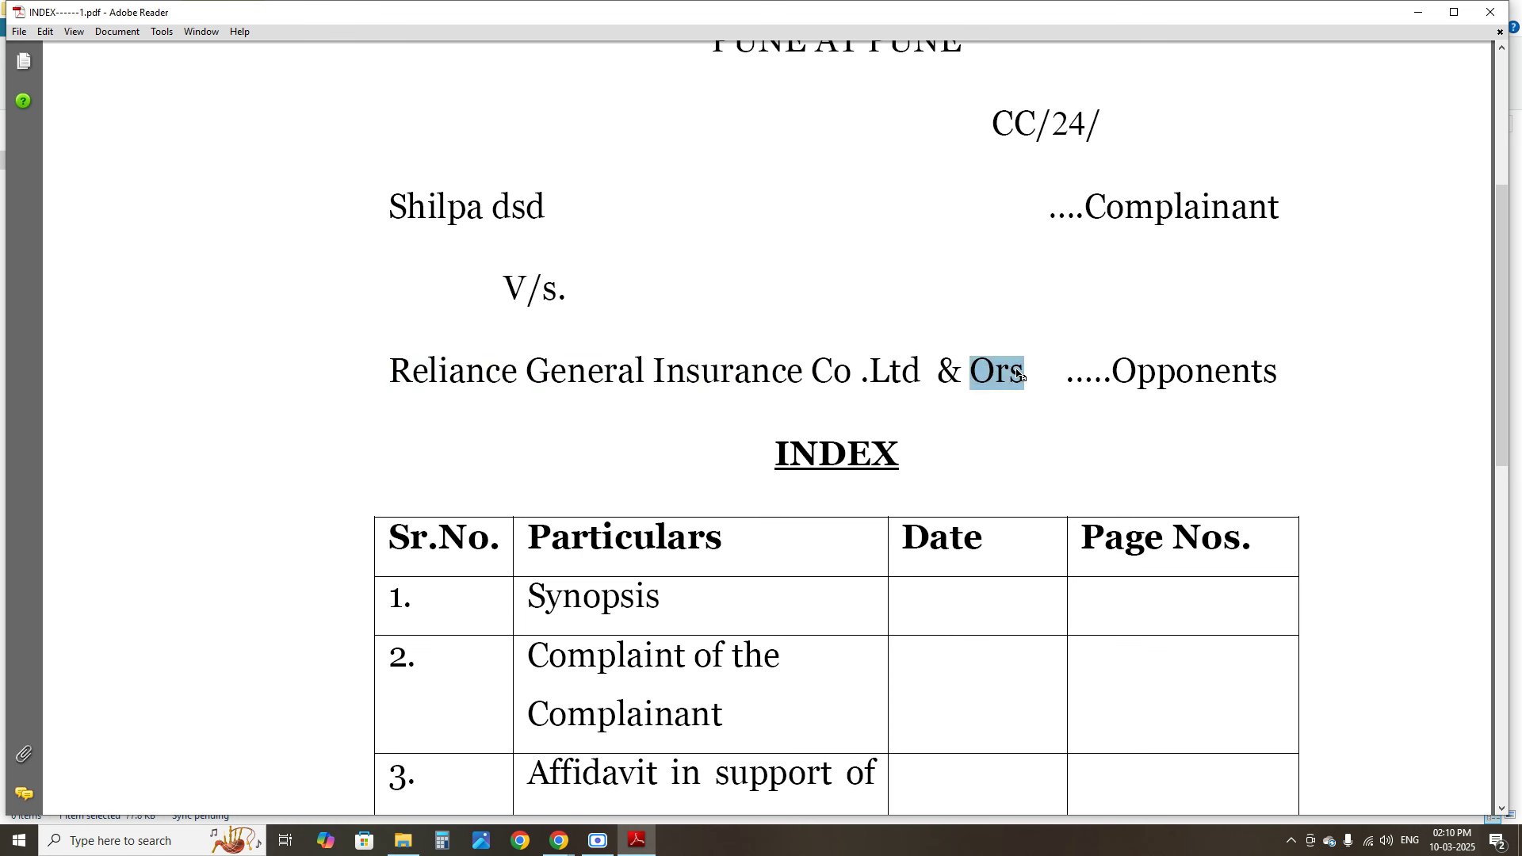
{"action": "left_click_drag", "start_coordinate": [1122, 374], "coordinate": [1278, 373]}
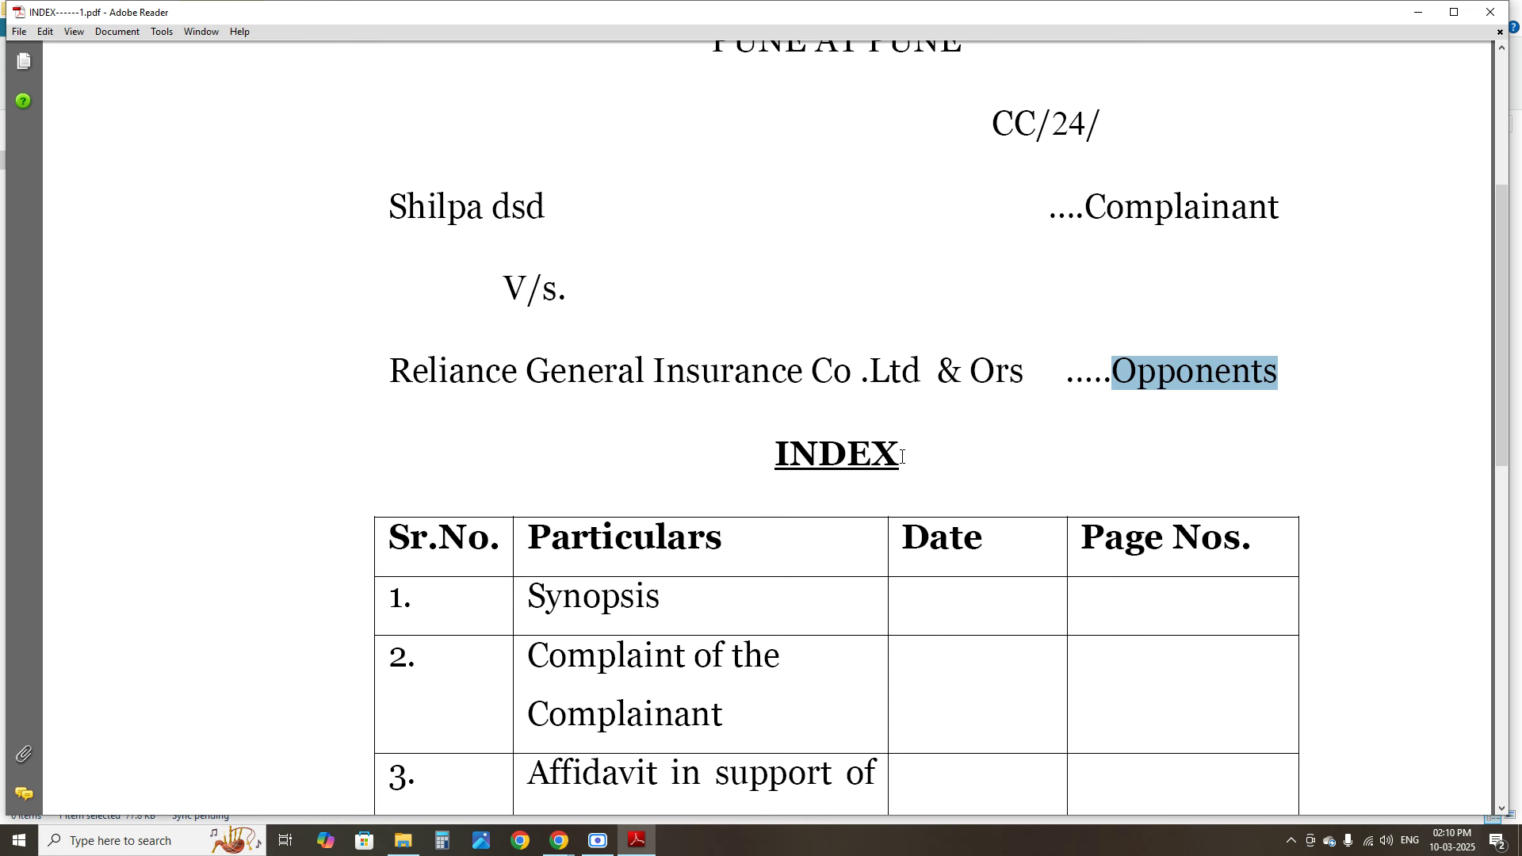
{"action": "left_click_drag", "start_coordinate": [758, 467], "coordinate": [991, 508]}
{"action": "scroll", "coordinate": [1482, 350], "scroll_direction": "down", "scroll_amount": 5}
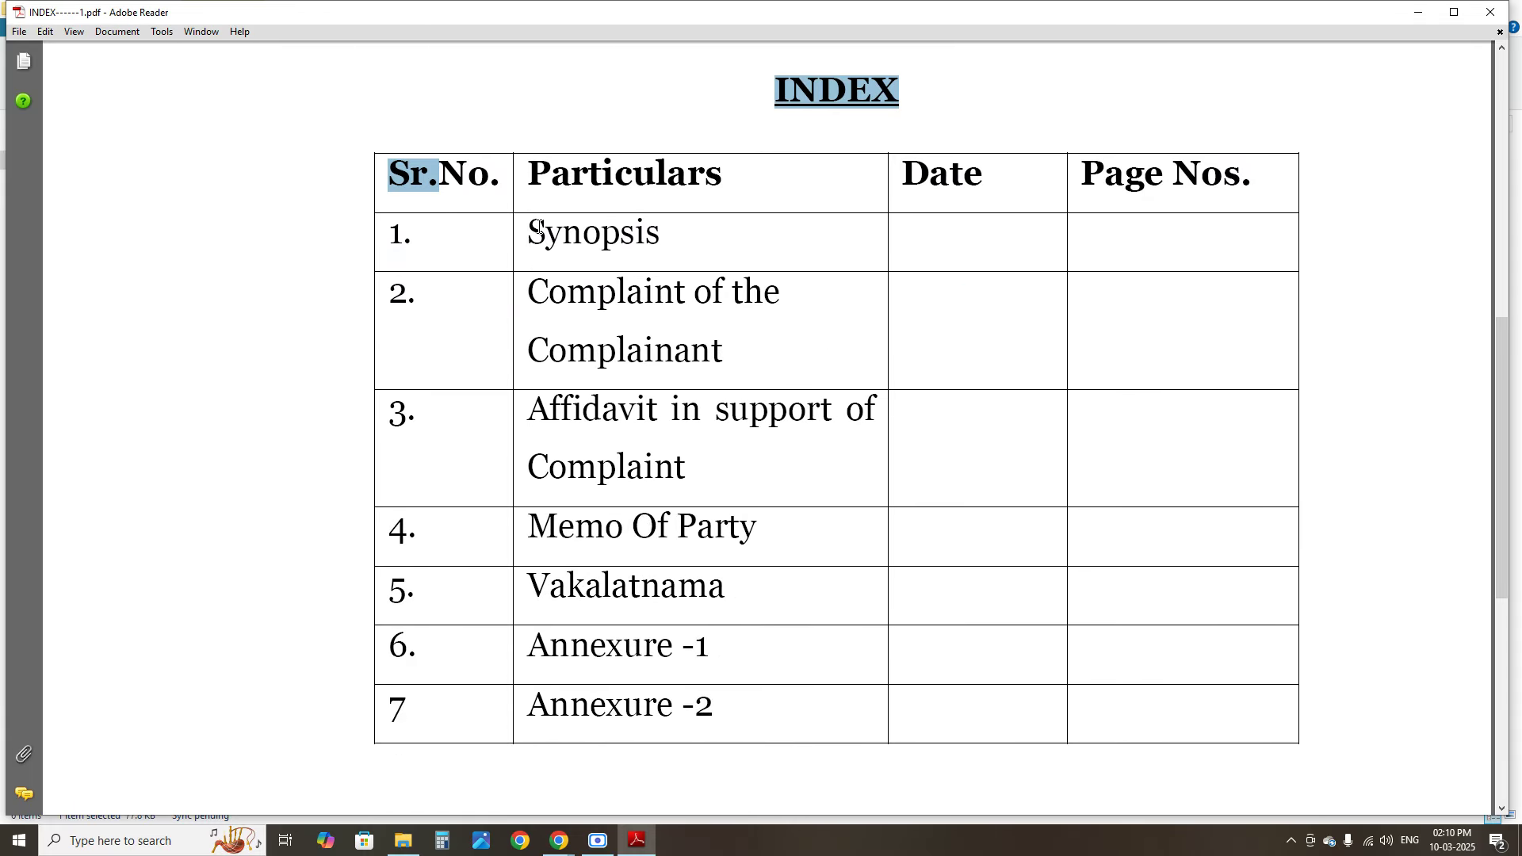
Highlight the first index entries, Complaint of the Complainant, Memo Of Party and Vakalatnama
{"action": "left_click_drag", "start_coordinate": [541, 226], "coordinate": [699, 252]}
{"action": "left_click", "coordinate": [700, 252]}
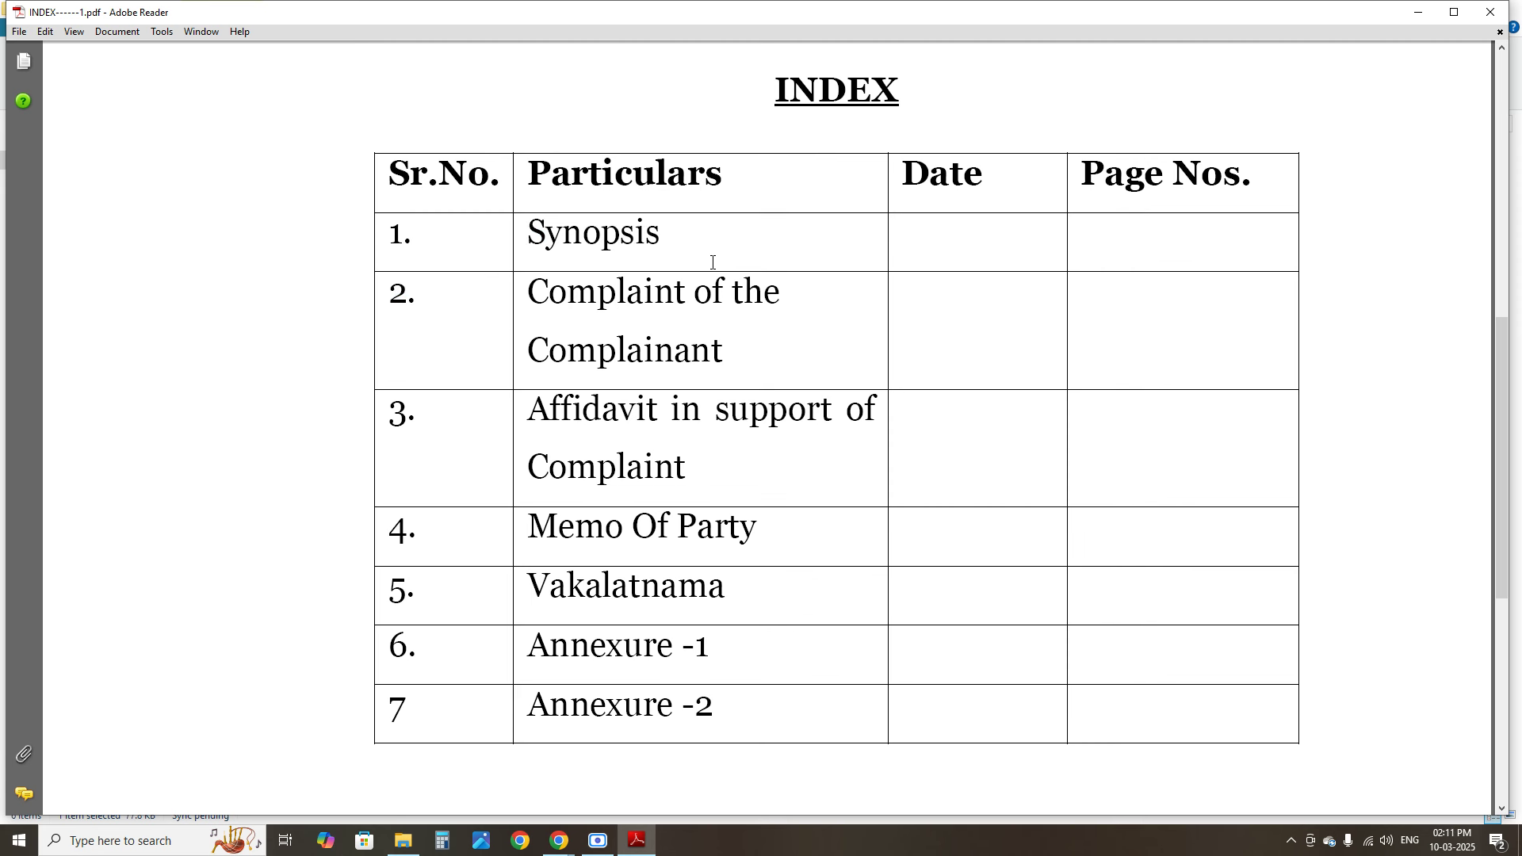
{"action": "left_click_drag", "start_coordinate": [520, 292], "coordinate": [676, 346]}
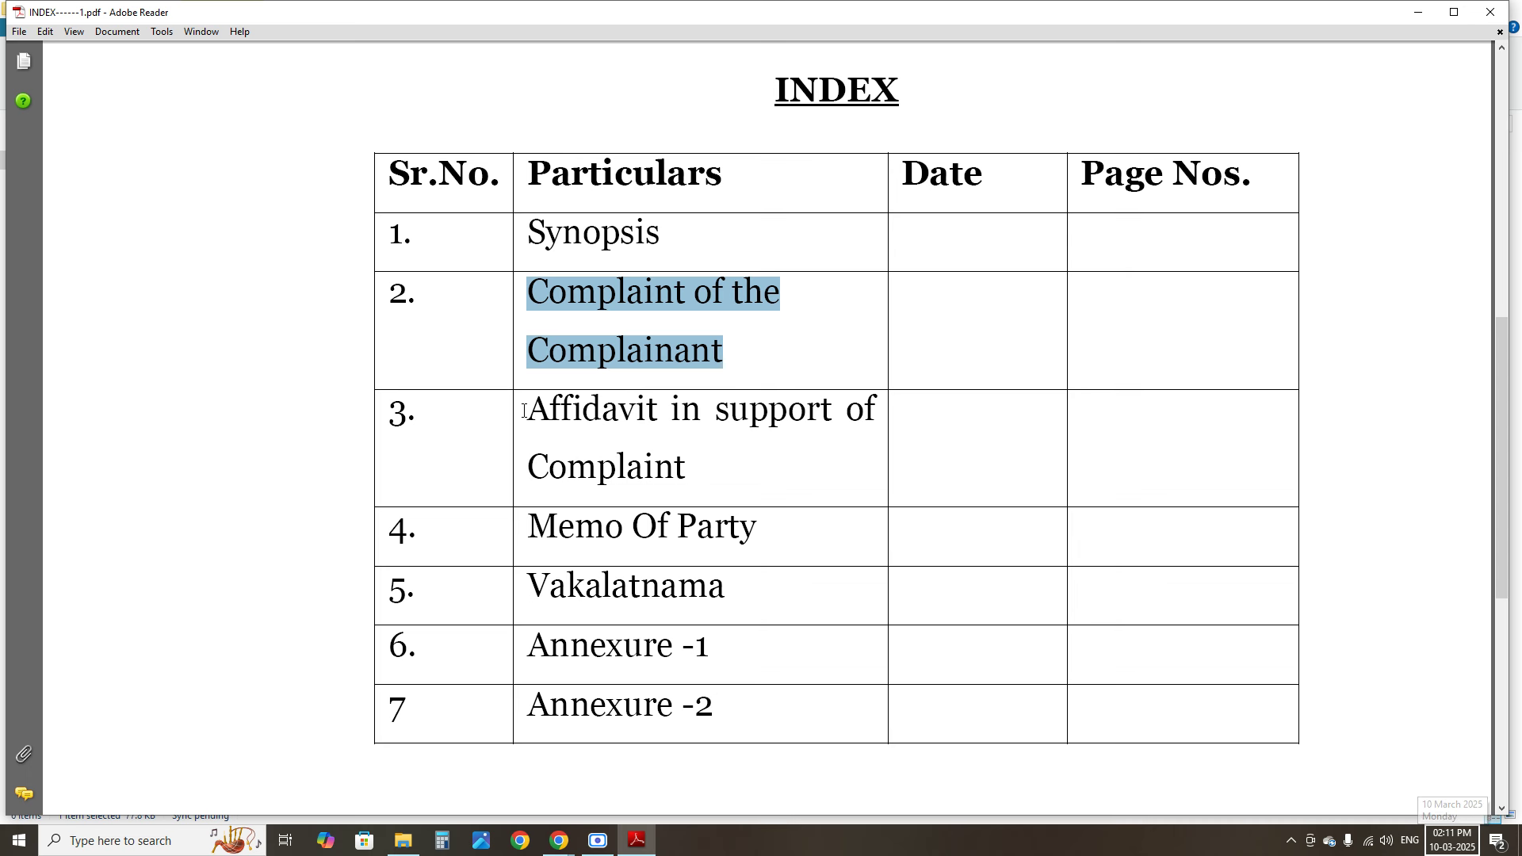
{"action": "left_click_drag", "start_coordinate": [520, 408], "coordinate": [769, 549]}
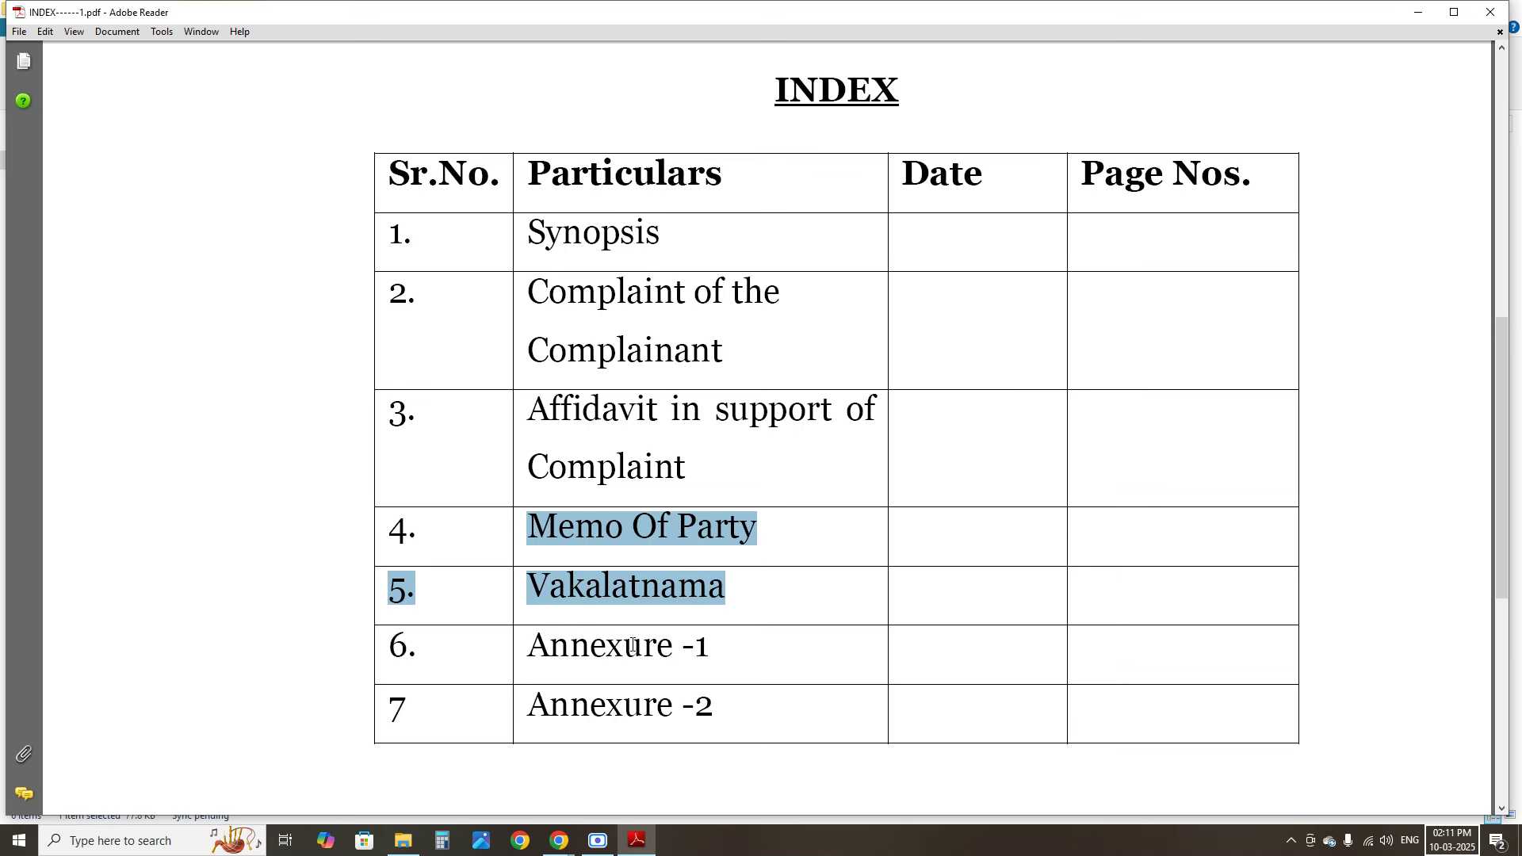
{"action": "left_click", "coordinate": [749, 714]}
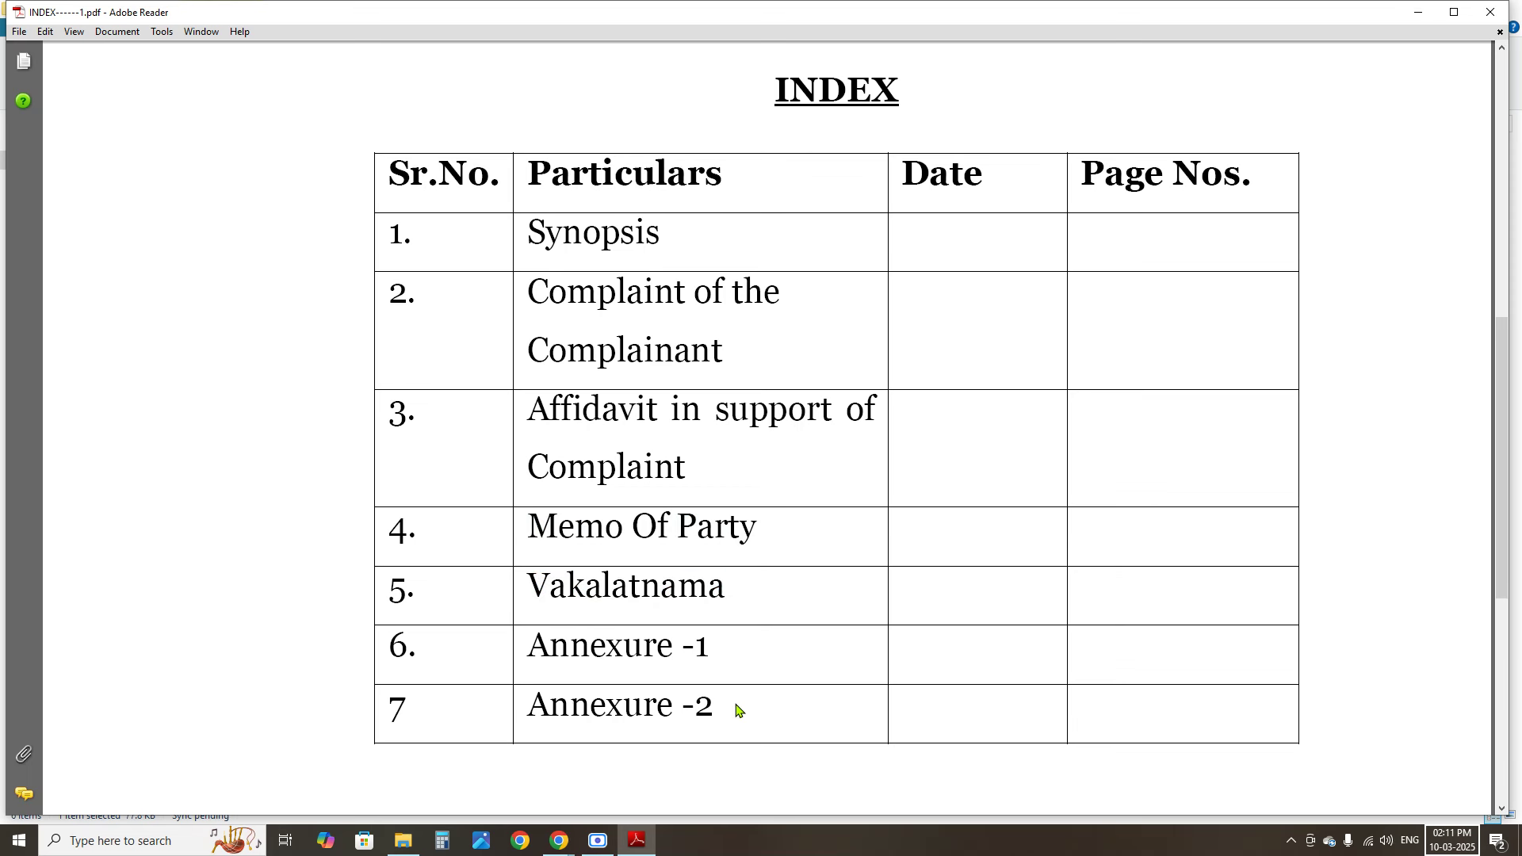
Mark the Annexure -1, Annexure -2 and Synopsis entries, then return to e-Jagriti
{"action": "triple_click", "coordinate": [718, 646]}
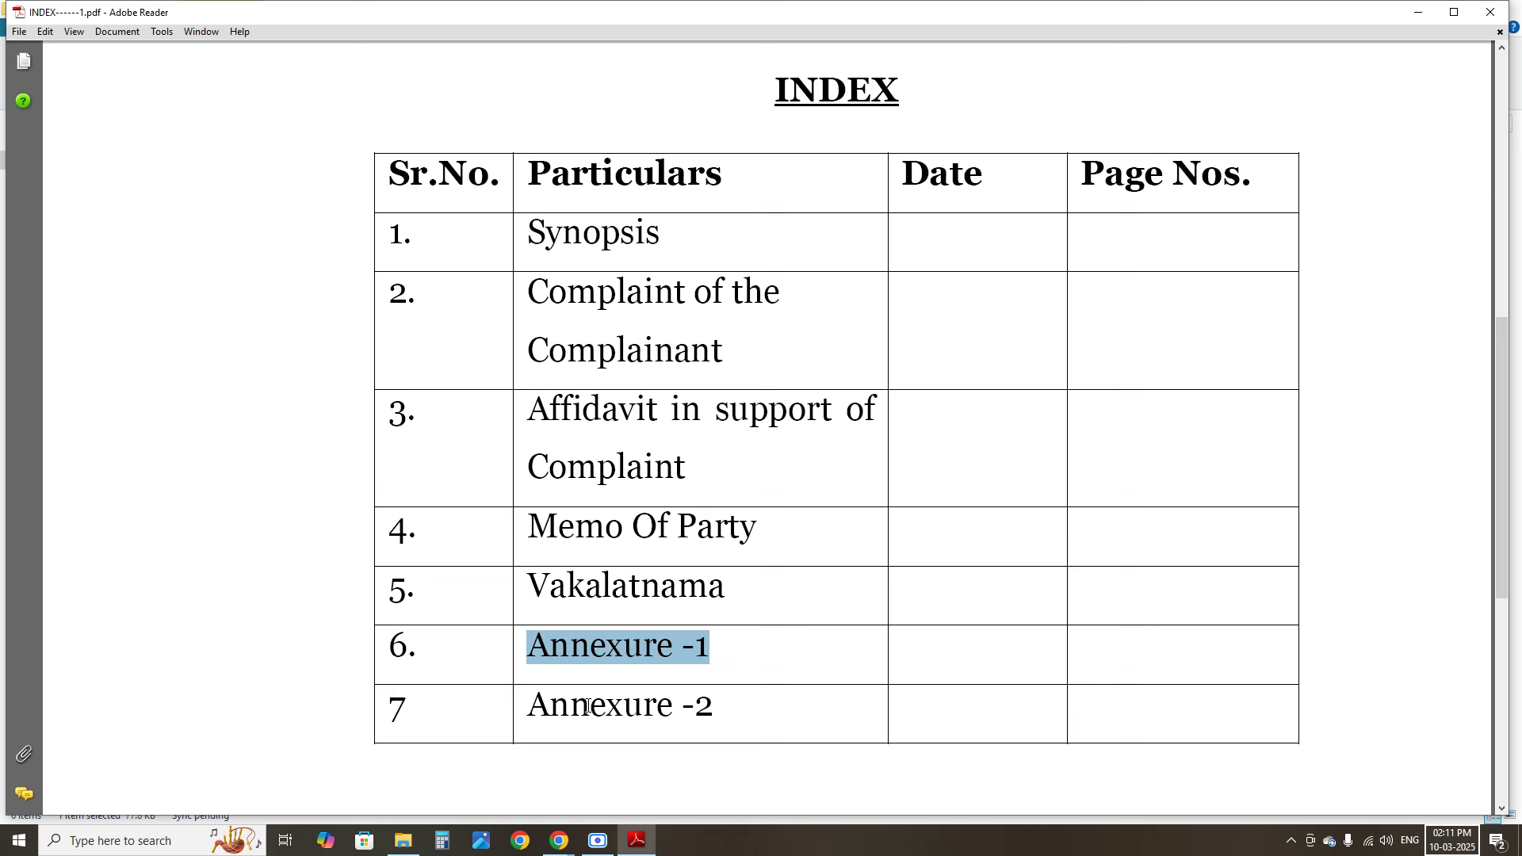
{"action": "left_click_drag", "start_coordinate": [529, 706], "coordinate": [716, 710]}
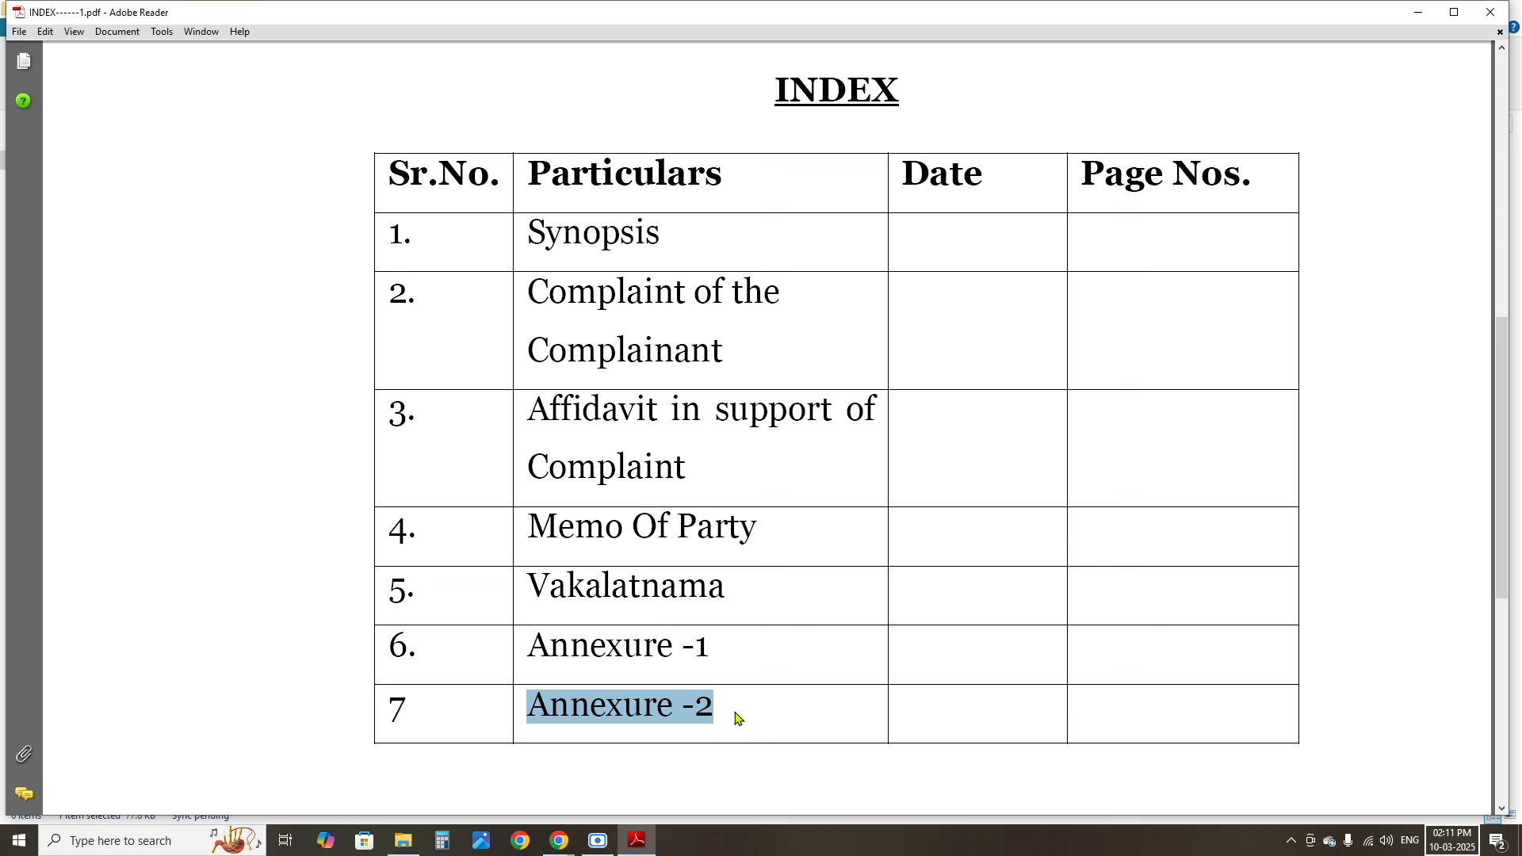
{"action": "left_click", "coordinate": [739, 662]}
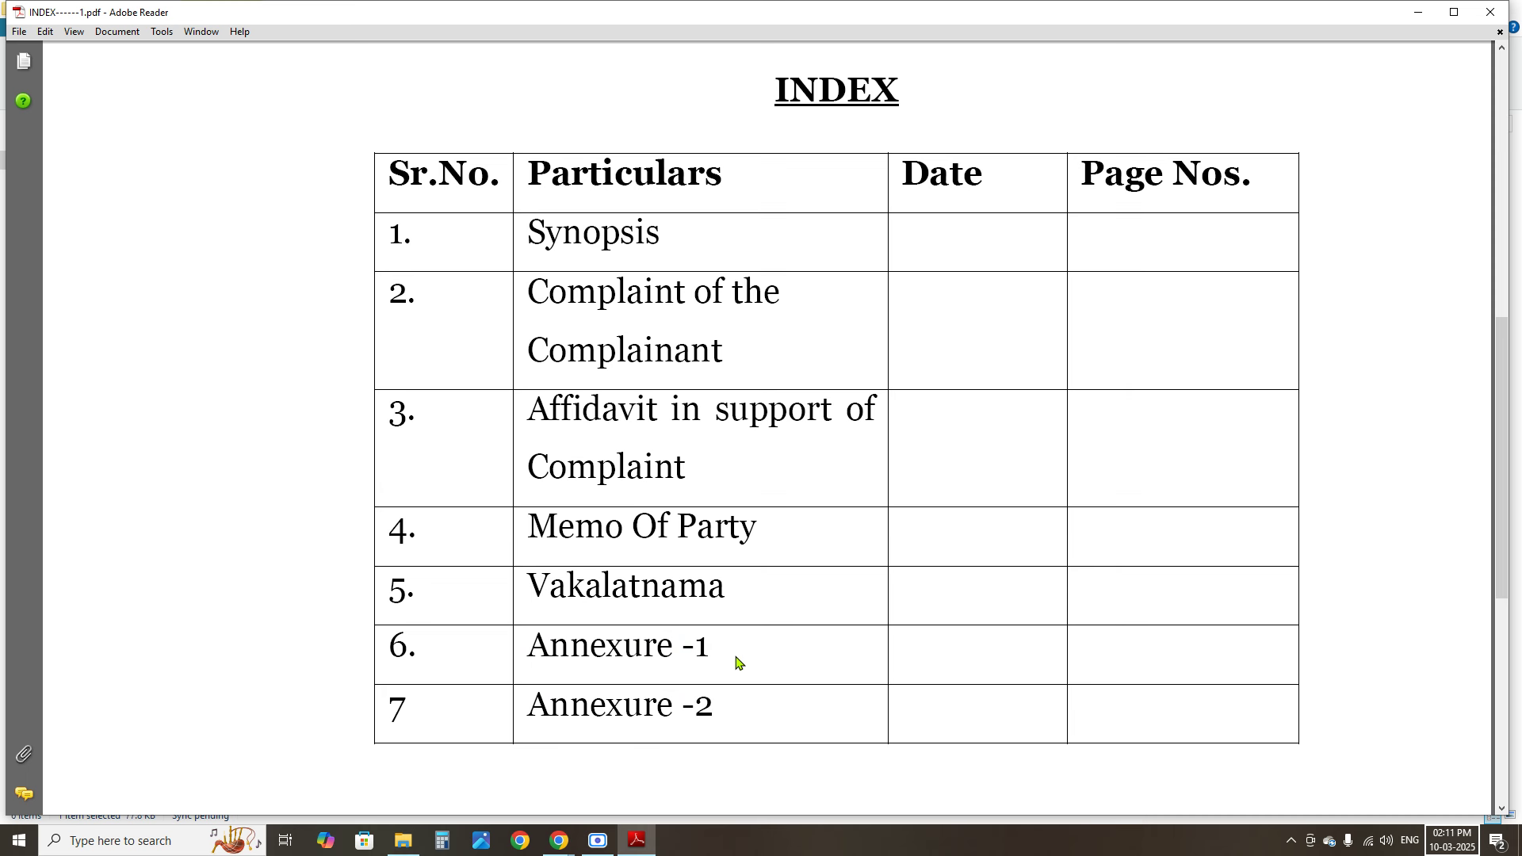
{"action": "left_click_drag", "start_coordinate": [536, 642], "coordinate": [716, 652]}
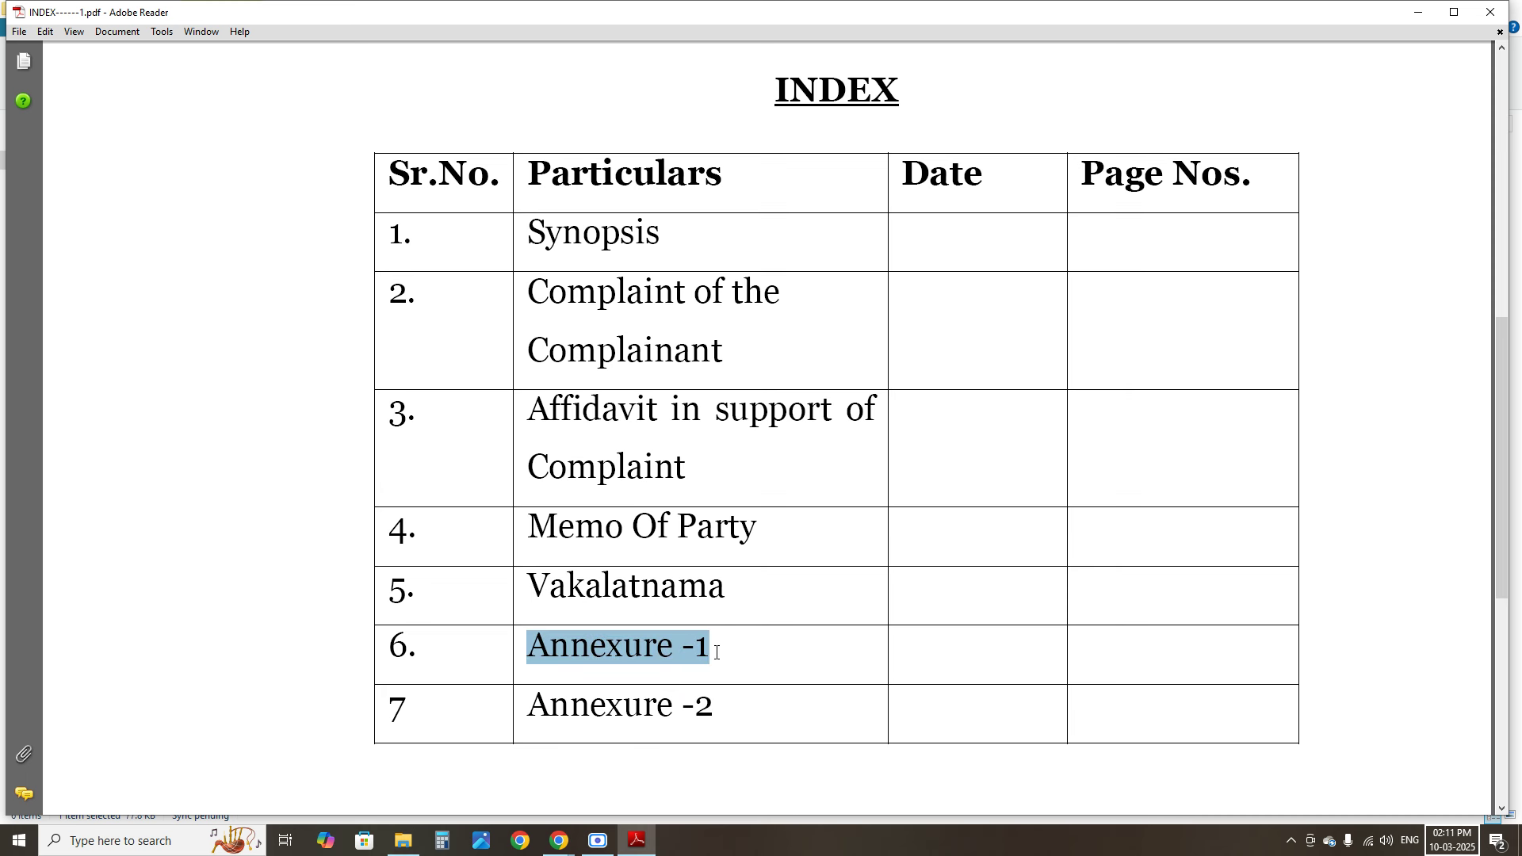
{"action": "left_click_drag", "start_coordinate": [529, 708], "coordinate": [722, 719]}
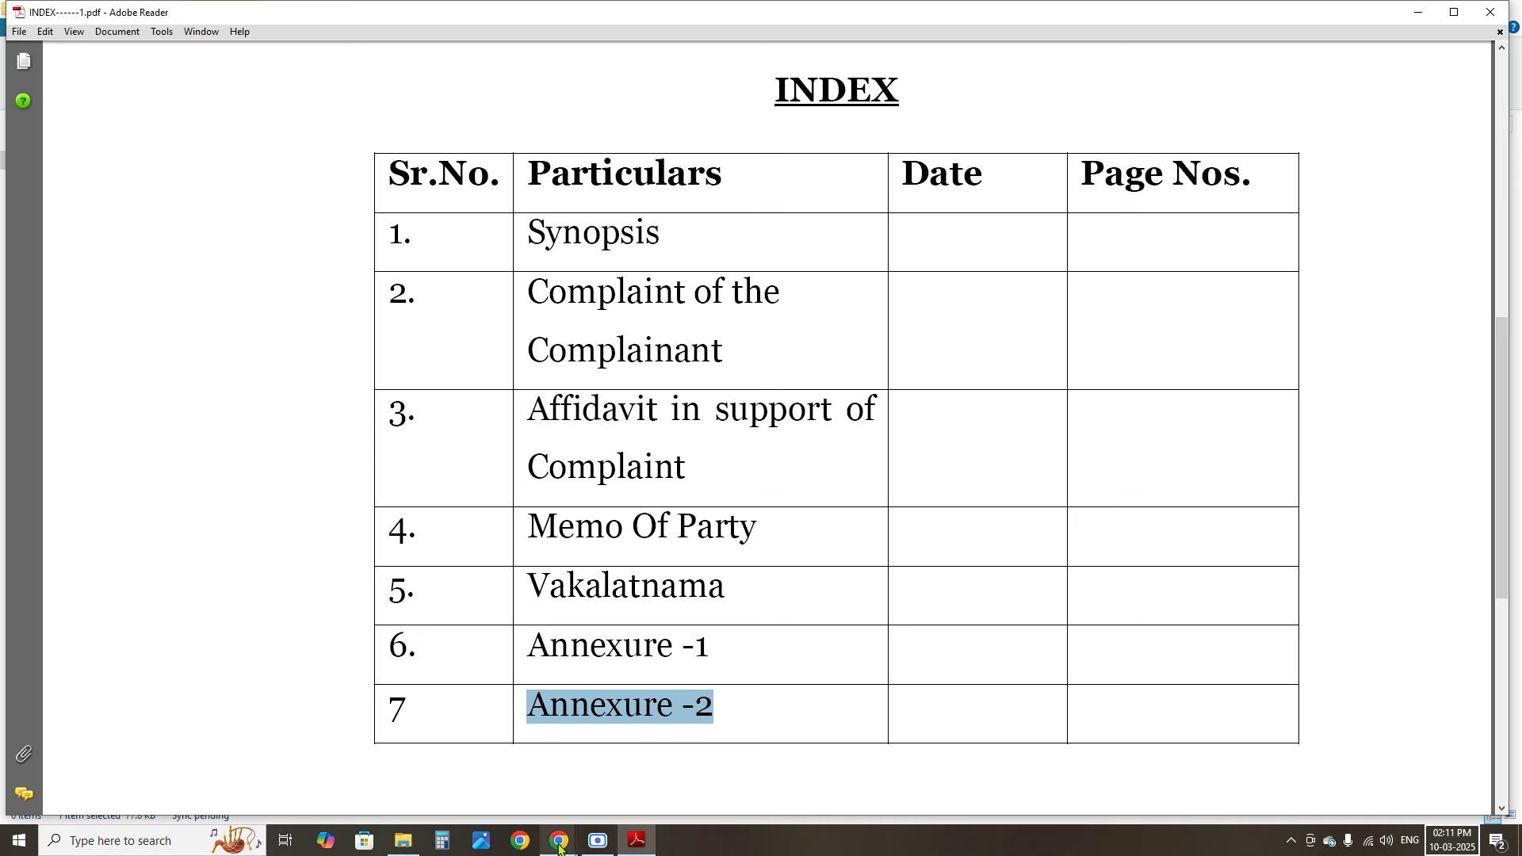
{"action": "left_click_drag", "start_coordinate": [662, 246], "coordinate": [511, 264]}
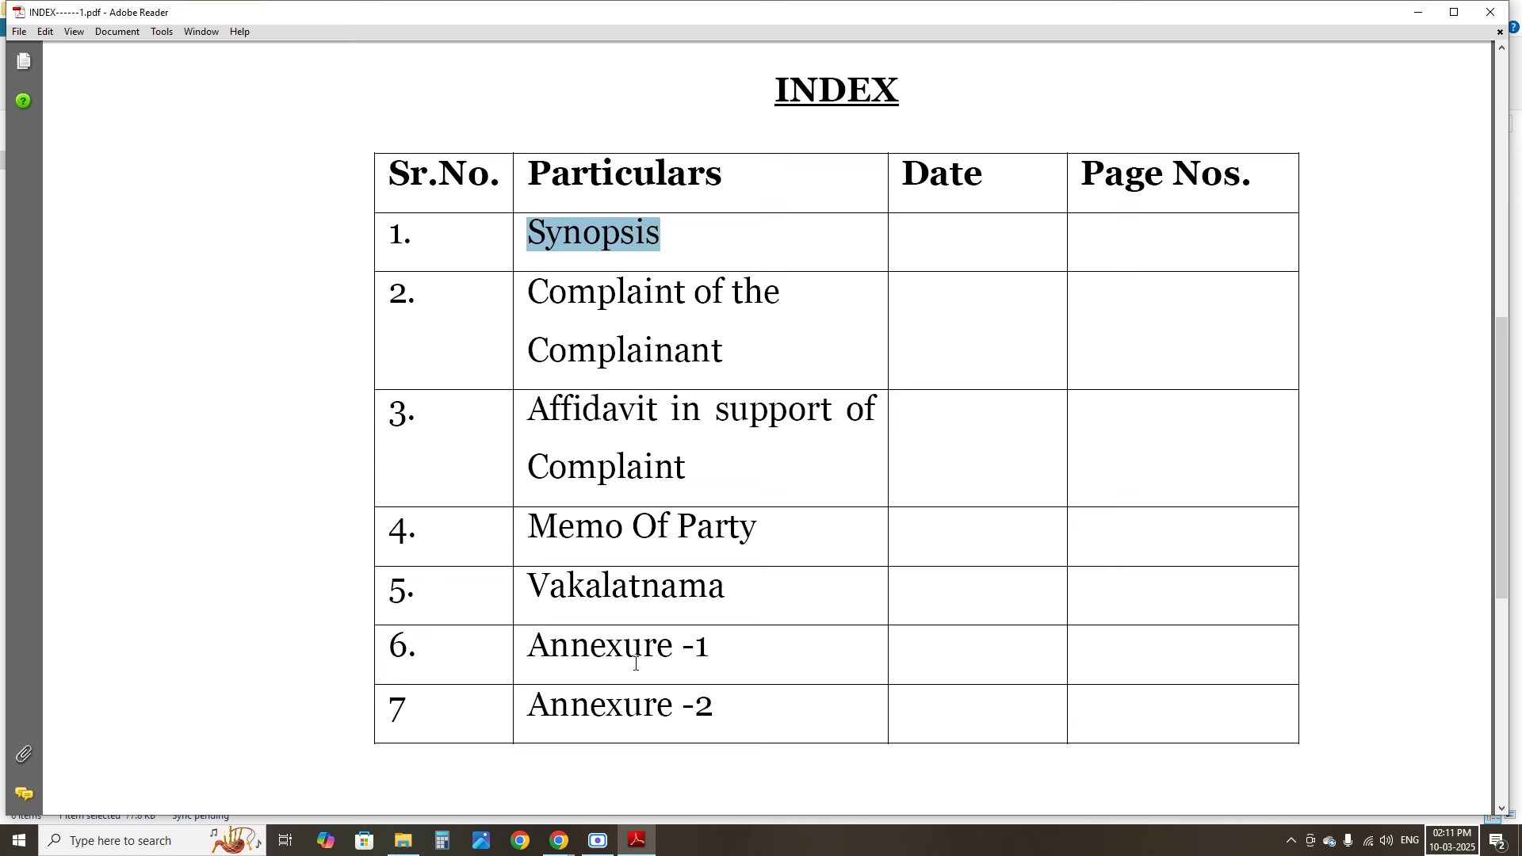
{"action": "mouse_move", "coordinate": [560, 848]}
{"action": "left_click", "coordinate": [539, 741]}
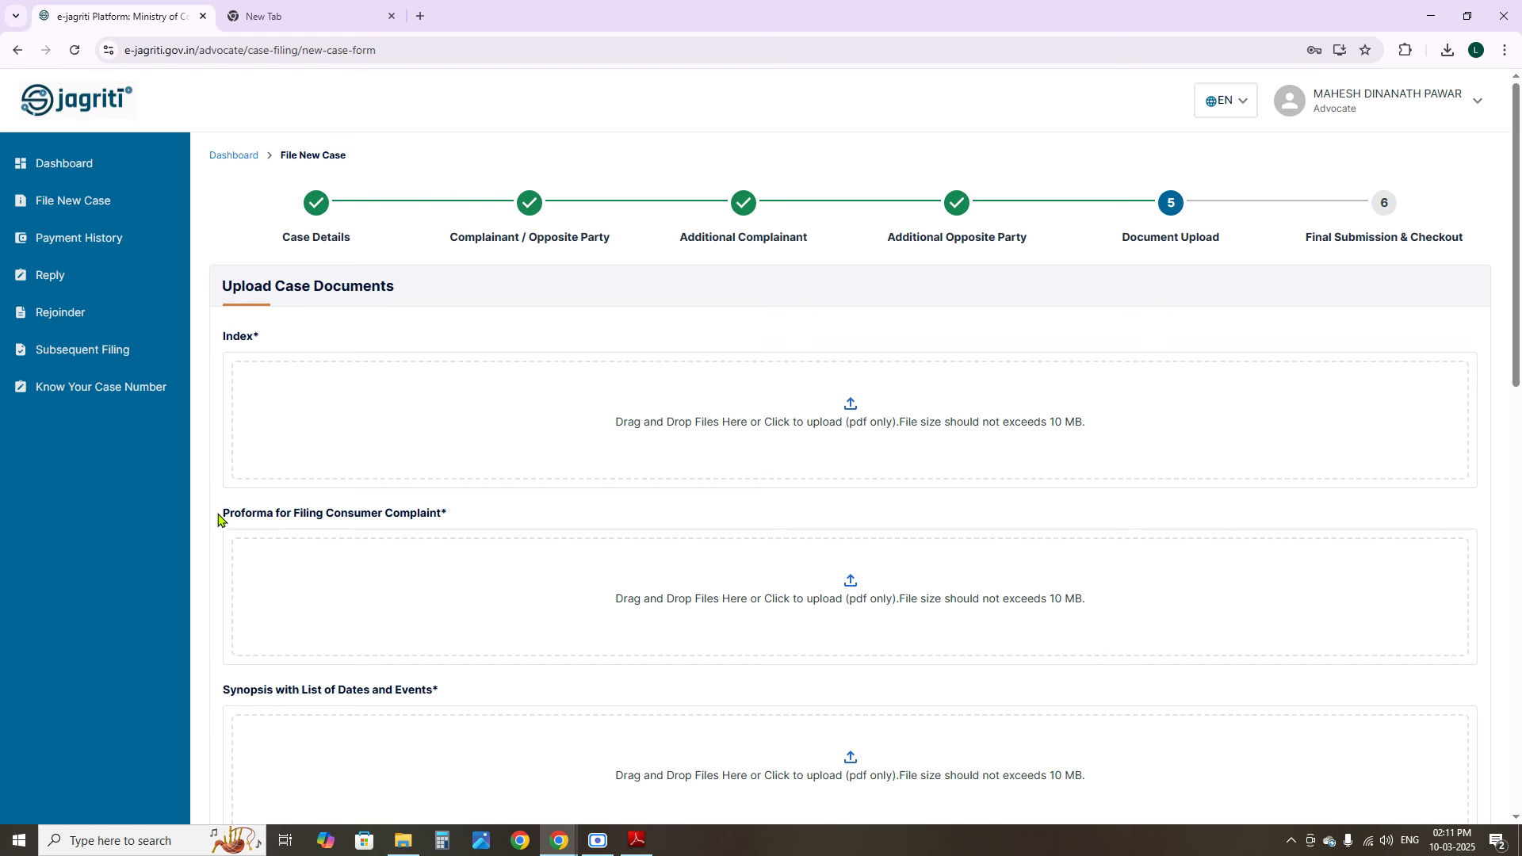
Check the Proforma upload field heading, then bring the sample consumer draft folder forward
{"action": "left_click_drag", "start_coordinate": [225, 517], "coordinate": [458, 513]}
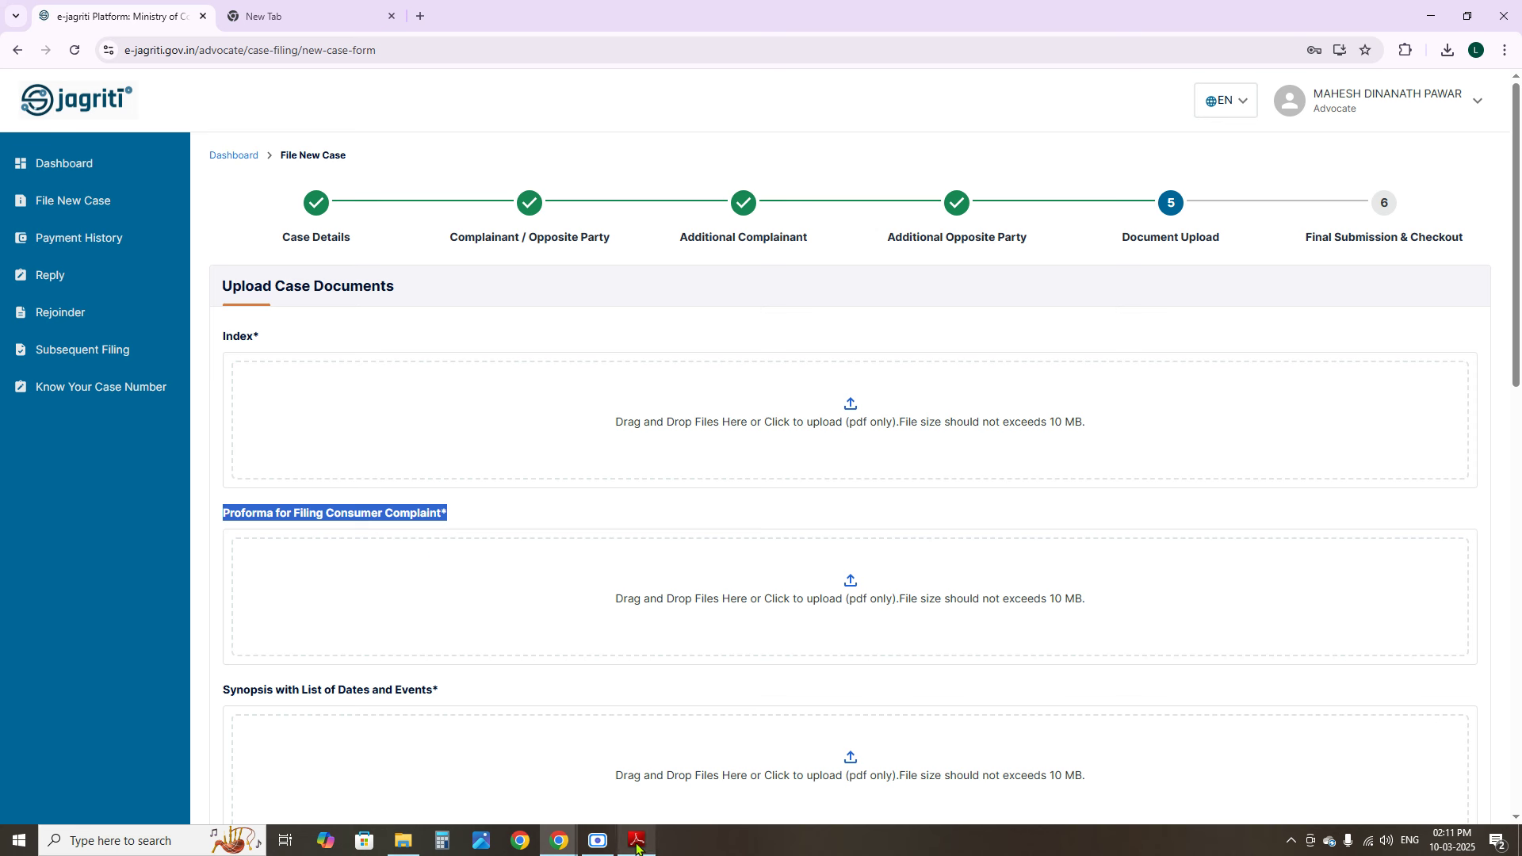
{"action": "left_click", "coordinate": [417, 843]}
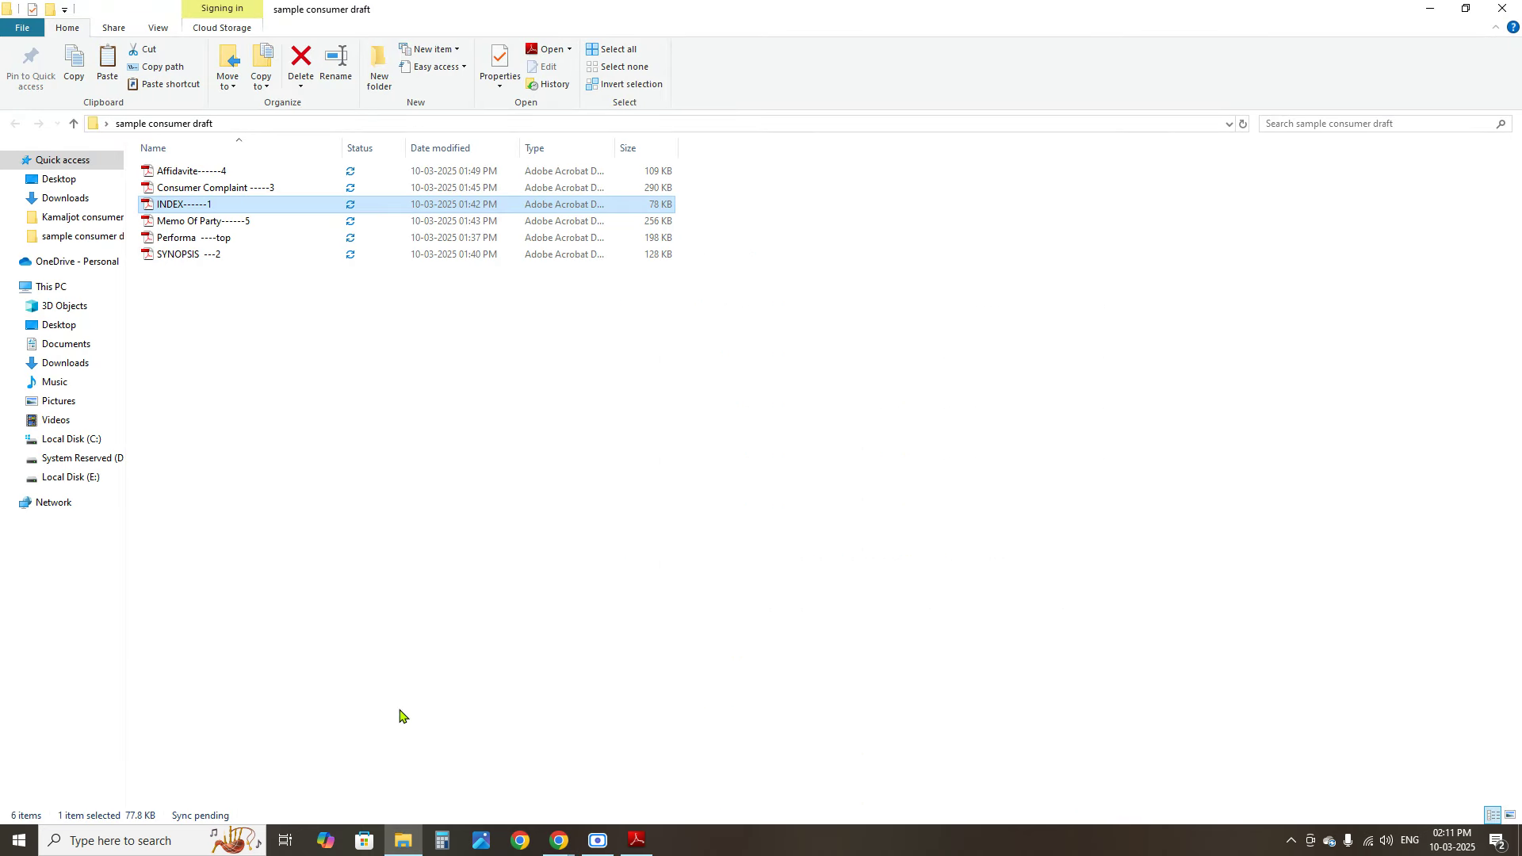
Open Performa ----top and review its commission title, PROFORMA heading and complaint number line
{"action": "left_click", "coordinate": [190, 240]}
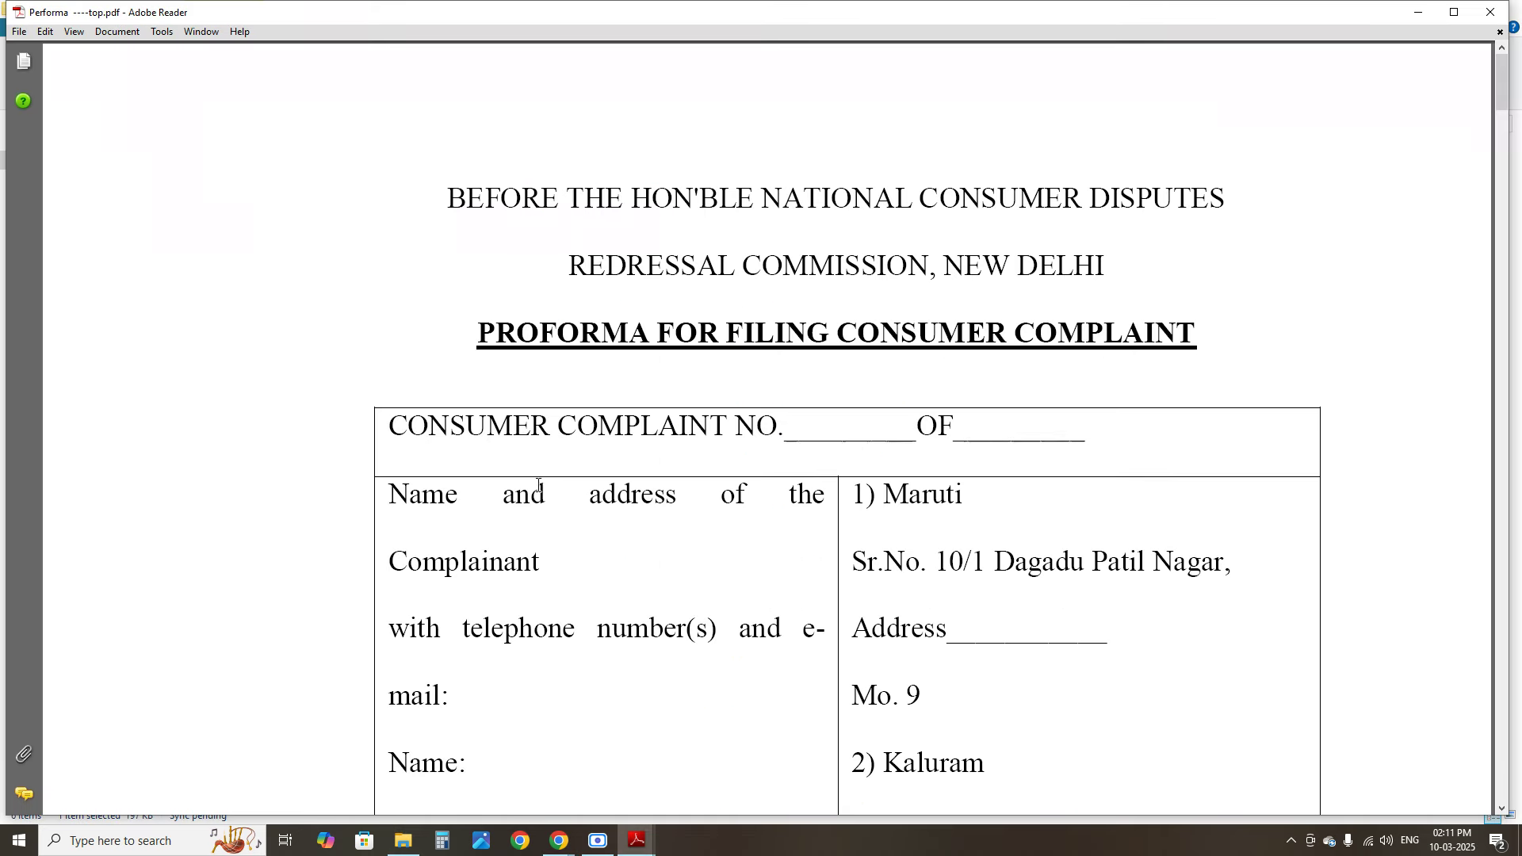
{"action": "left_click_drag", "start_coordinate": [480, 180], "coordinate": [967, 262]}
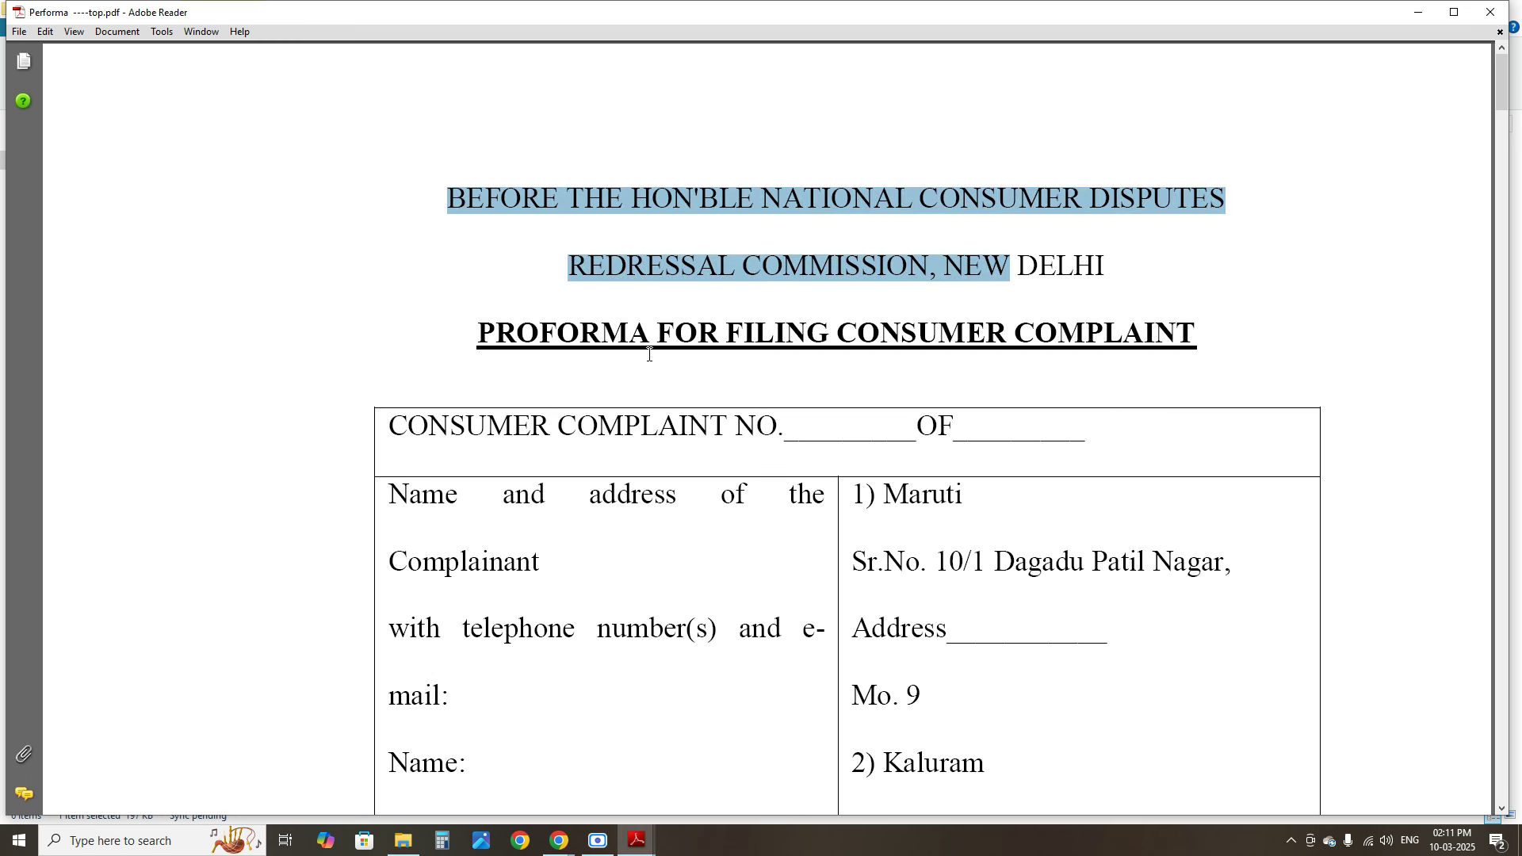
{"action": "left_click_drag", "start_coordinate": [478, 333], "coordinate": [1029, 335]}
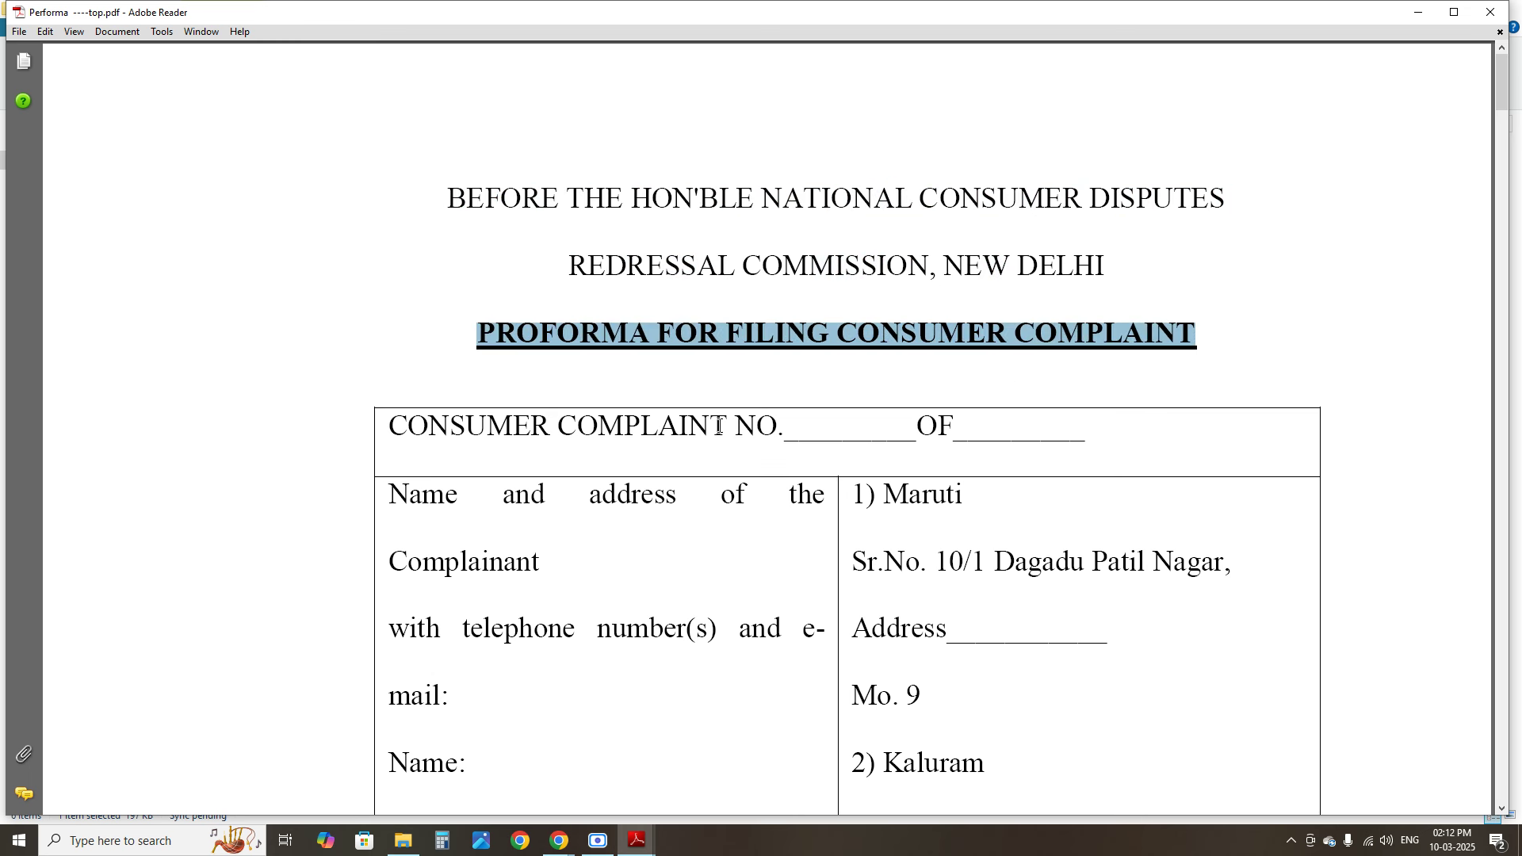
{"action": "left_click_drag", "start_coordinate": [781, 436], "coordinate": [579, 425]}
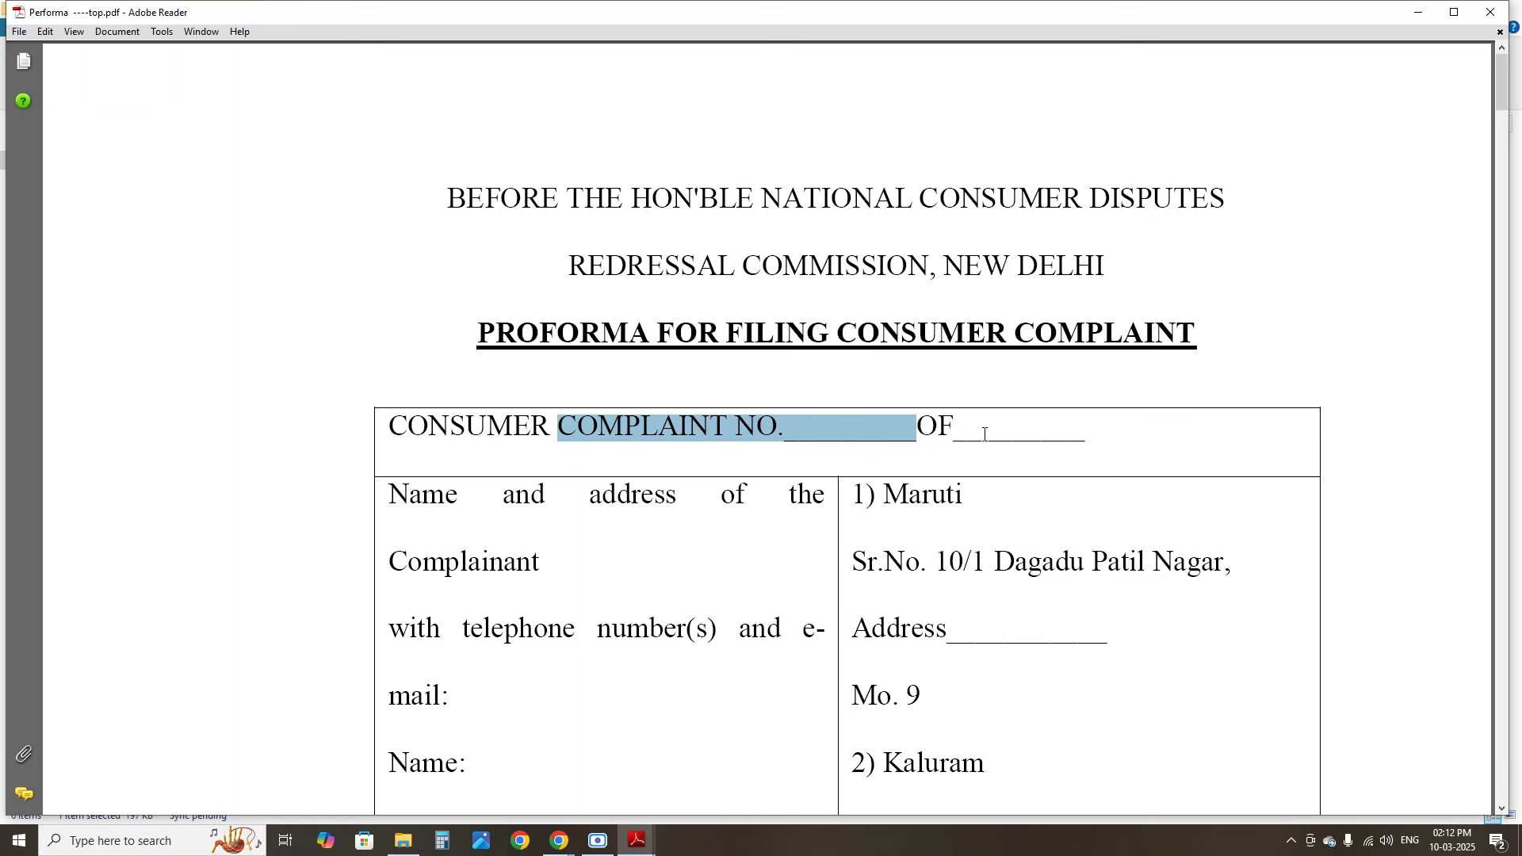
{"action": "left_click", "coordinate": [921, 432]}
{"action": "left_click_drag", "start_coordinate": [813, 428], "coordinate": [919, 428]}
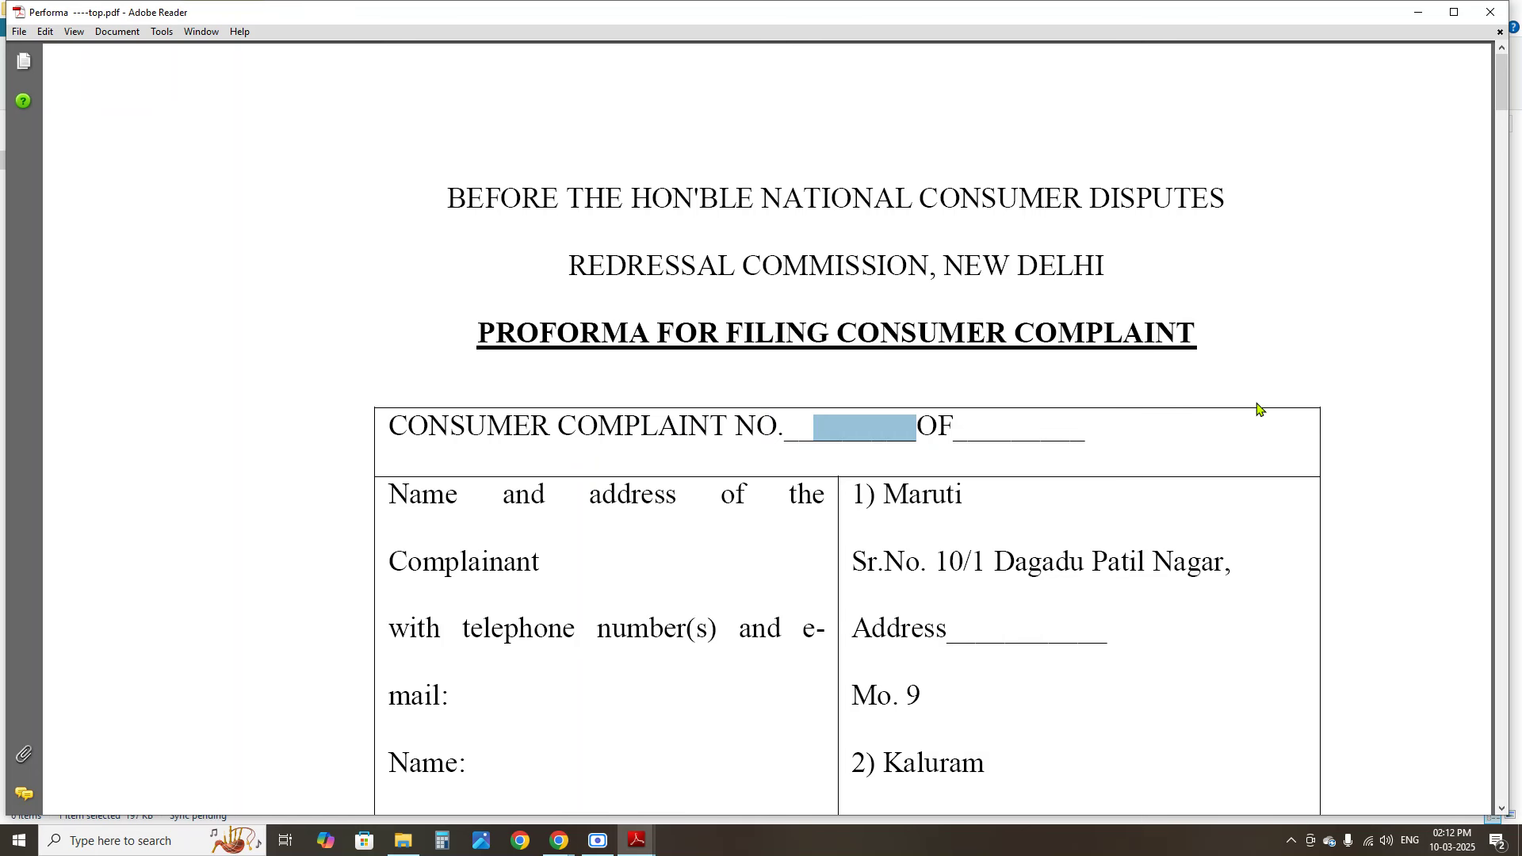
{"action": "scroll", "coordinate": [1490, 117], "scroll_direction": "down", "scroll_amount": 5}
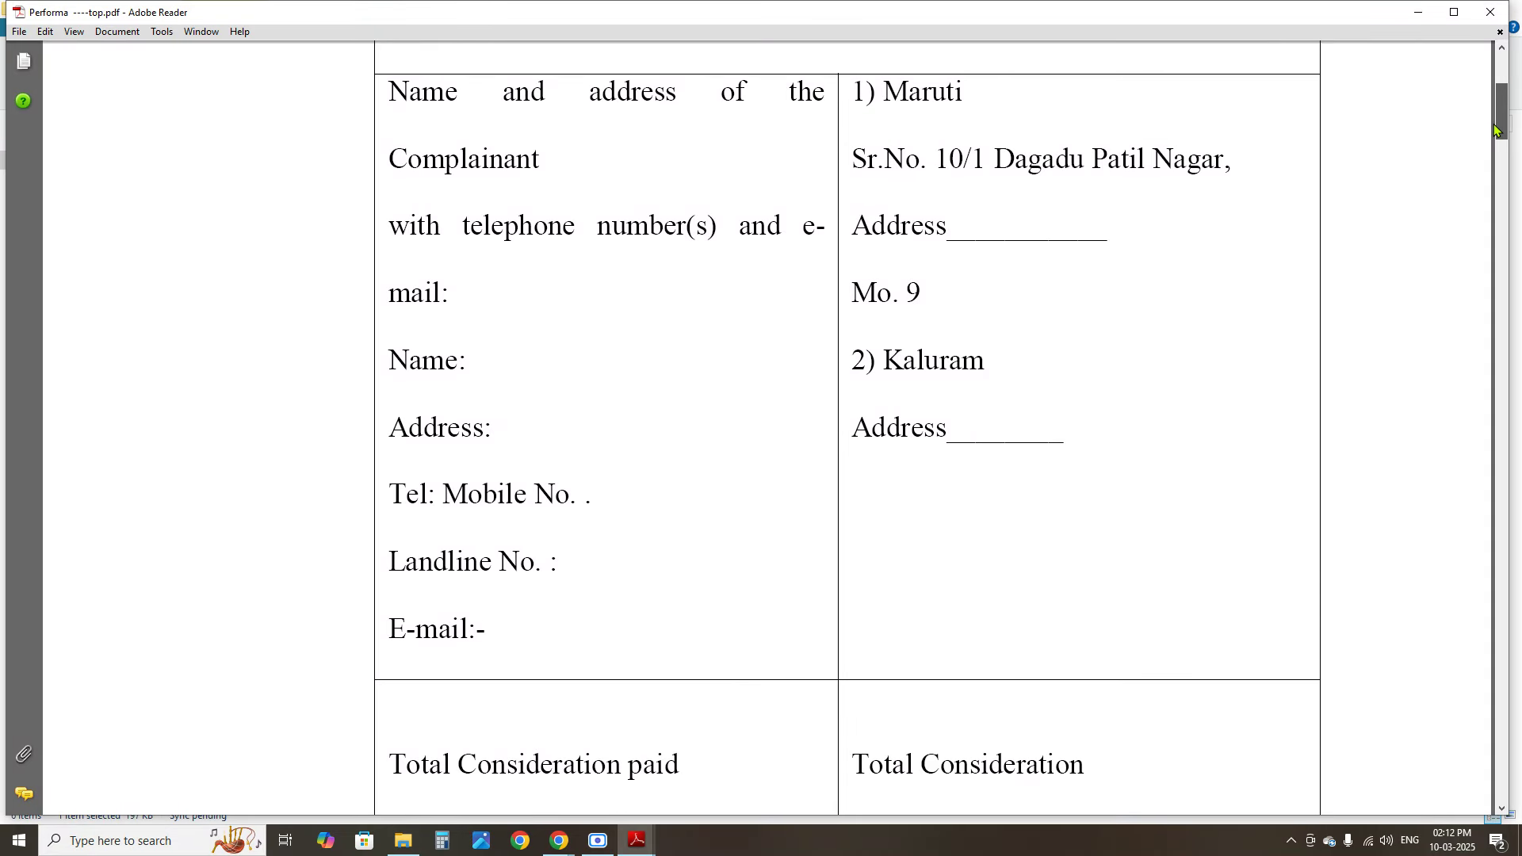
Review both complainants' details and the Housing dispute category
{"action": "left_click_drag", "start_coordinate": [388, 121], "coordinate": [567, 604]}
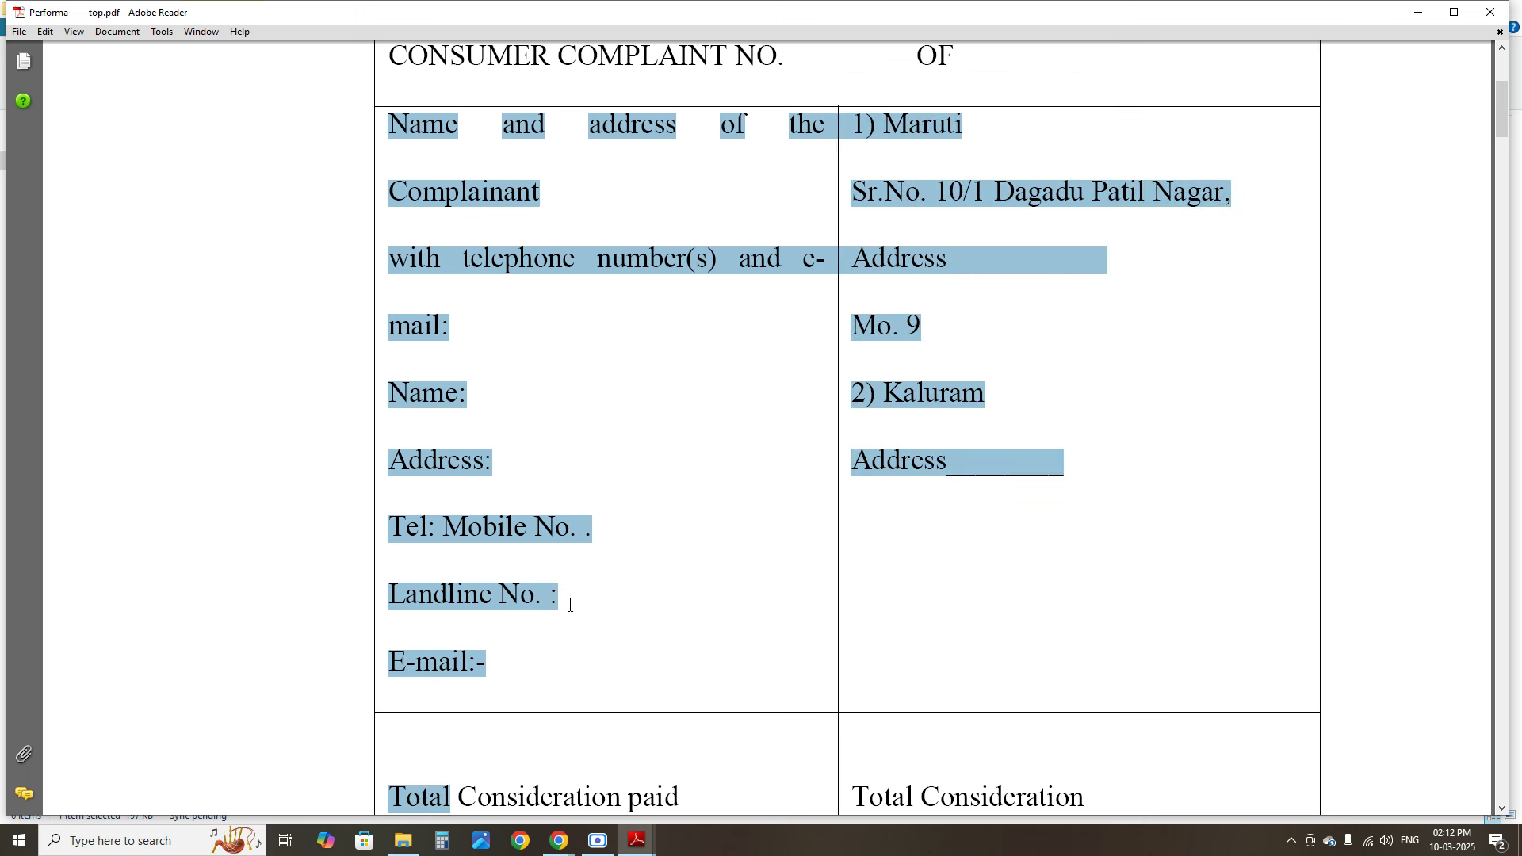
{"action": "left_click", "coordinate": [865, 394]}
{"action": "left_click_drag", "start_coordinate": [883, 124], "coordinate": [1010, 477]}
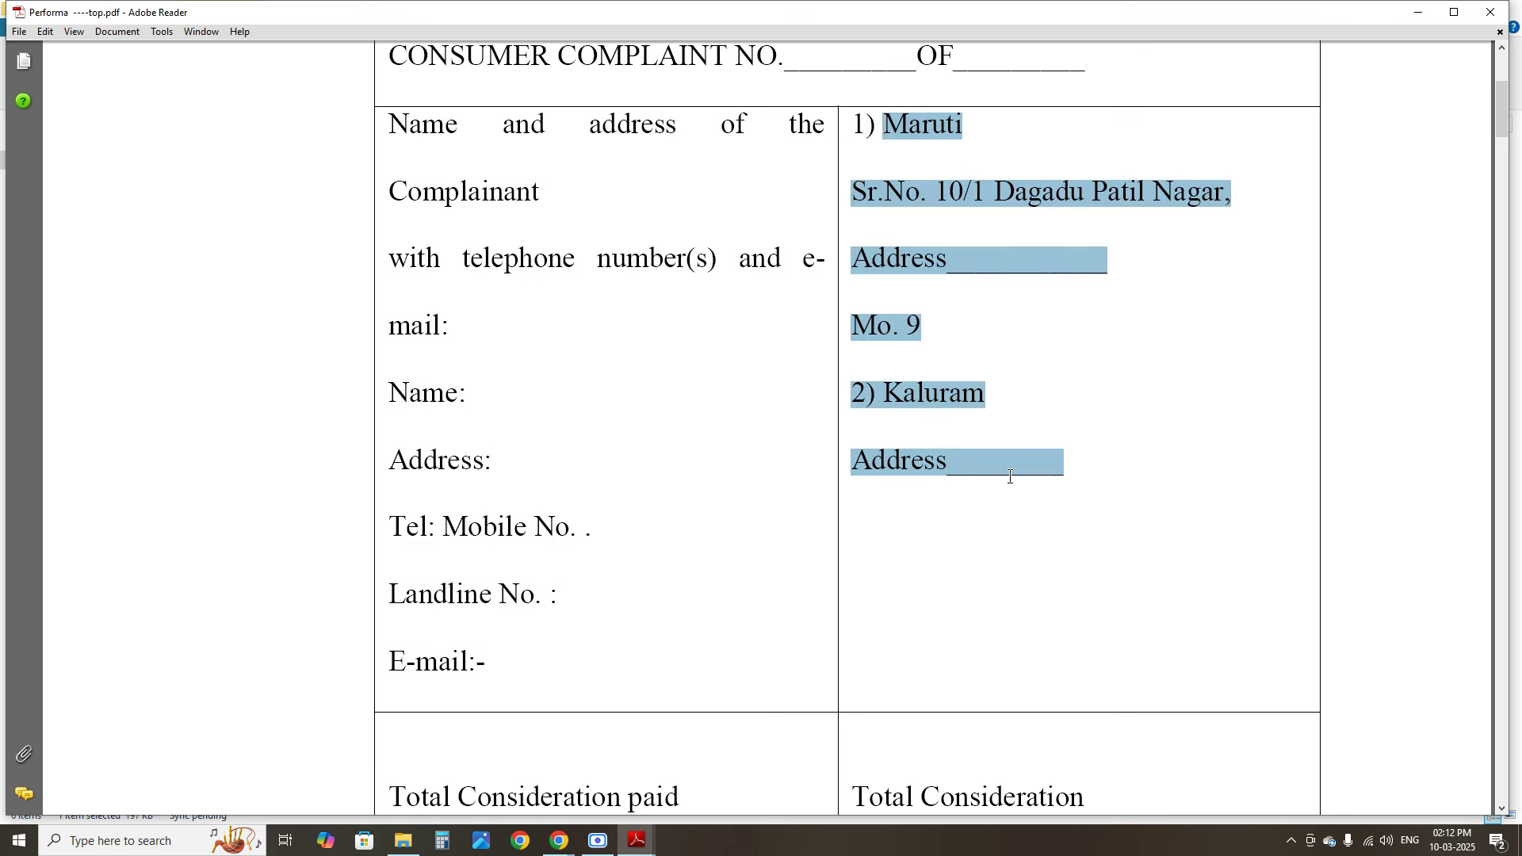
{"action": "left_click", "coordinate": [423, 127]}
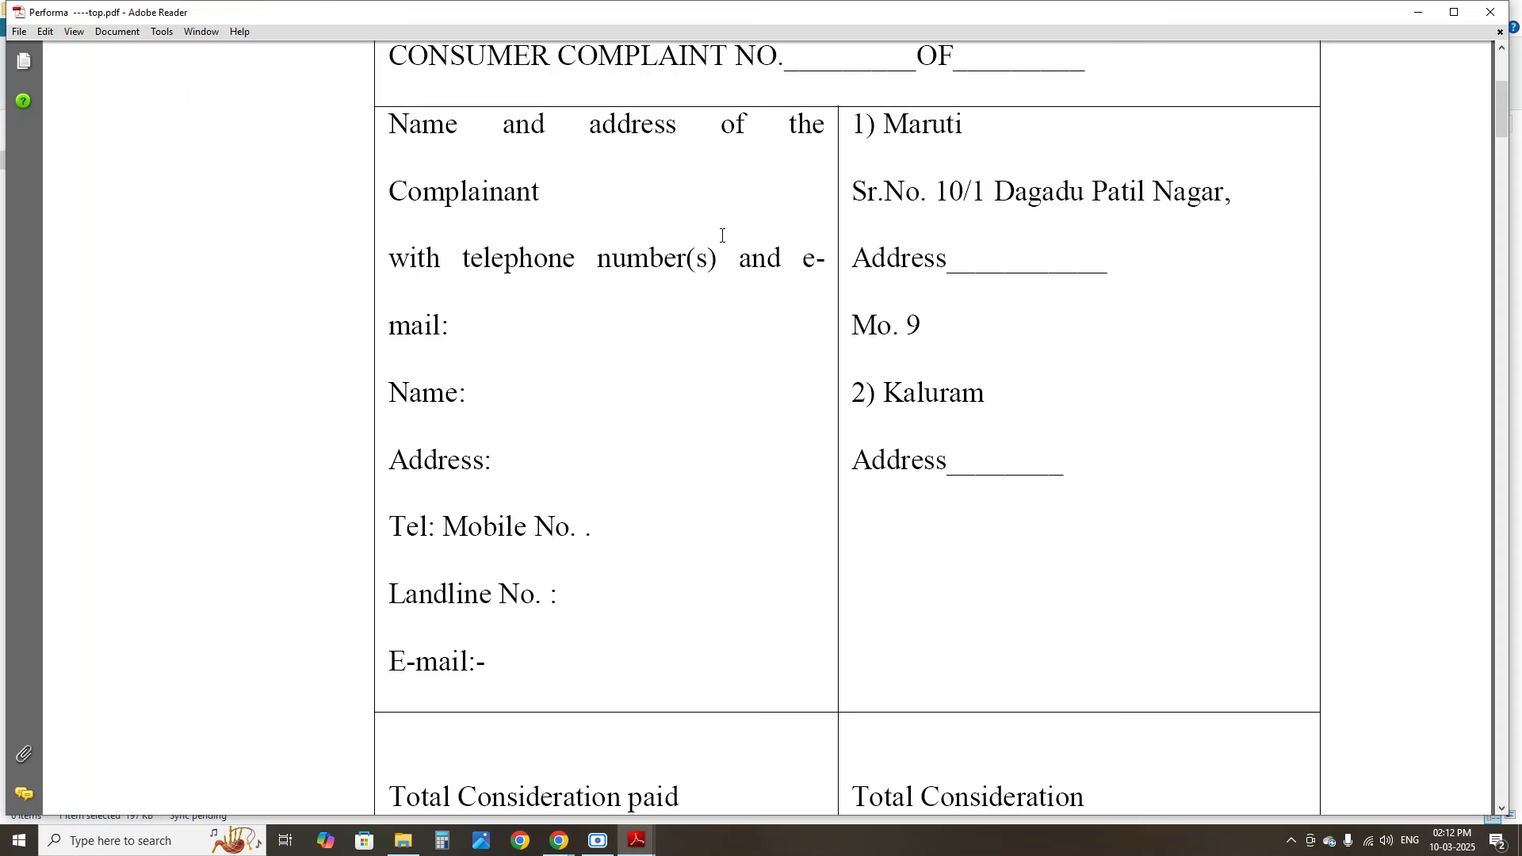
{"action": "left_click_drag", "start_coordinate": [853, 125], "coordinate": [980, 288]}
{"action": "left_click_drag", "start_coordinate": [868, 333], "coordinate": [971, 482]}
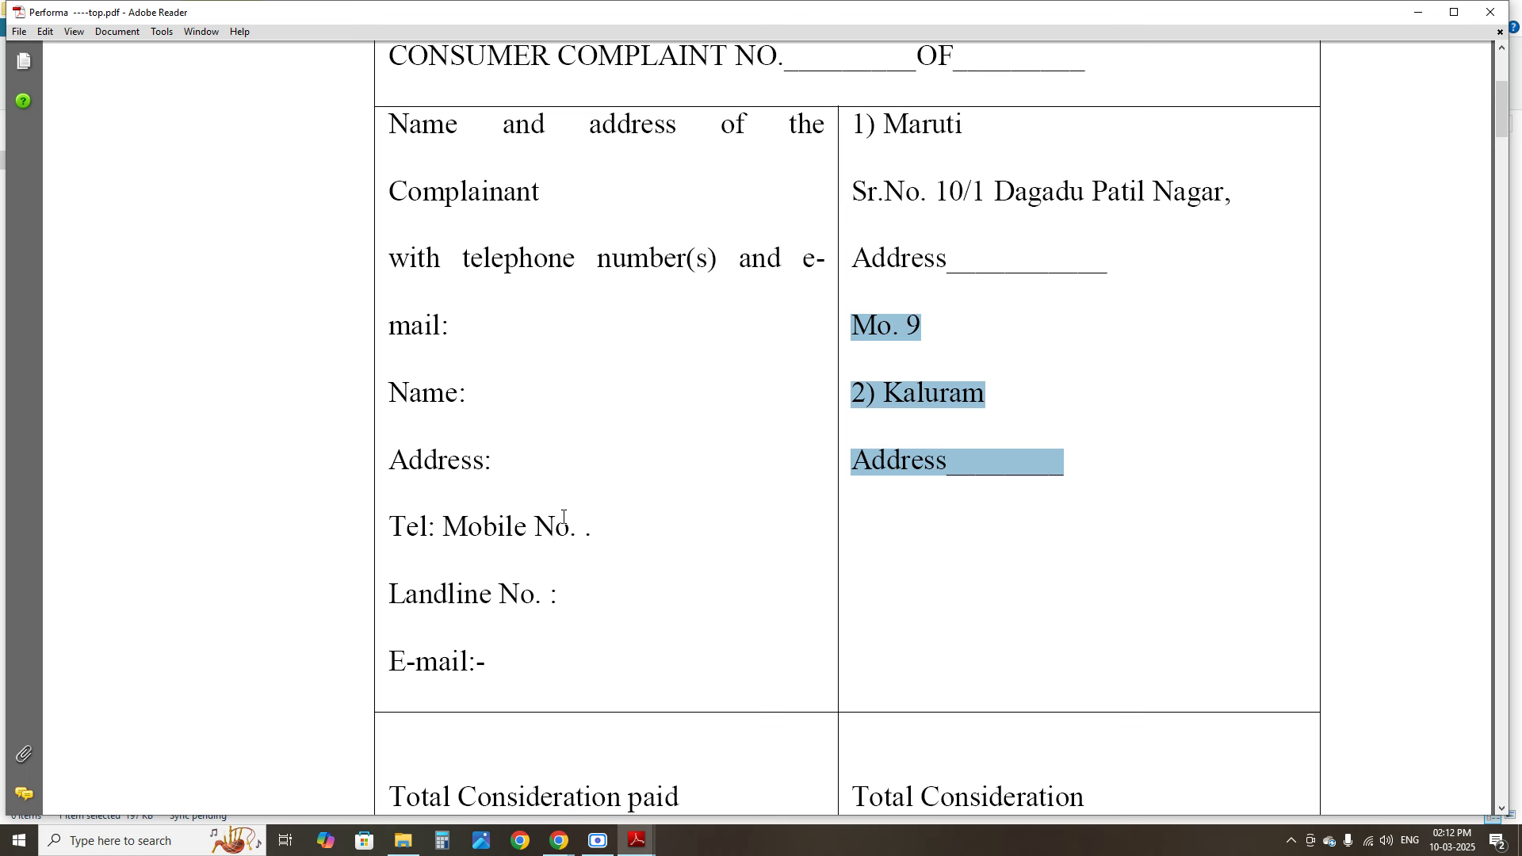
{"action": "left_click_drag", "start_coordinate": [1500, 113], "coordinate": [1497, 182]}
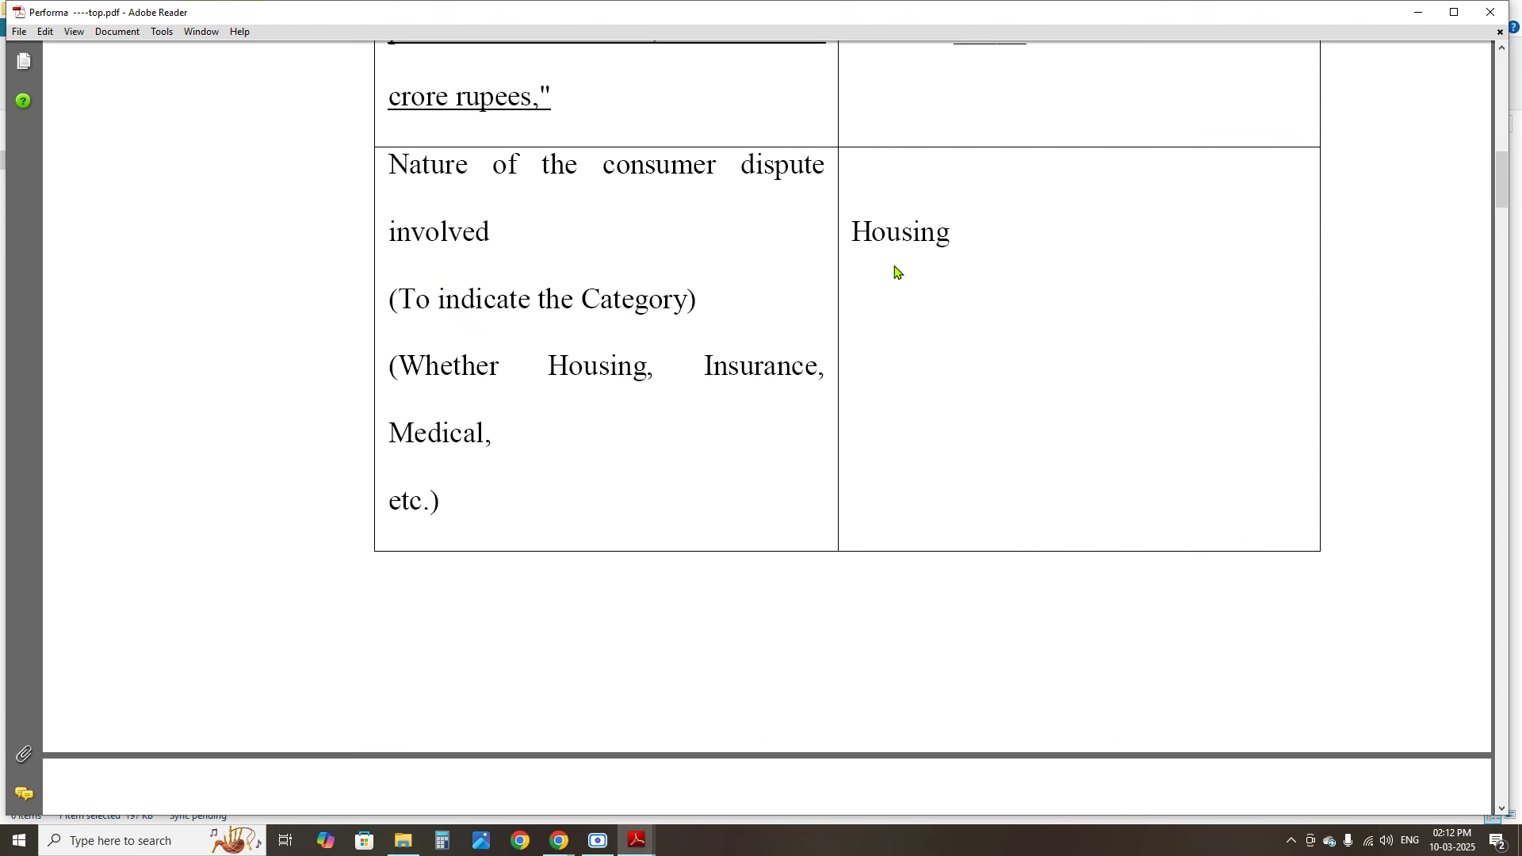
{"action": "left_click_drag", "start_coordinate": [852, 236], "coordinate": [957, 235]}
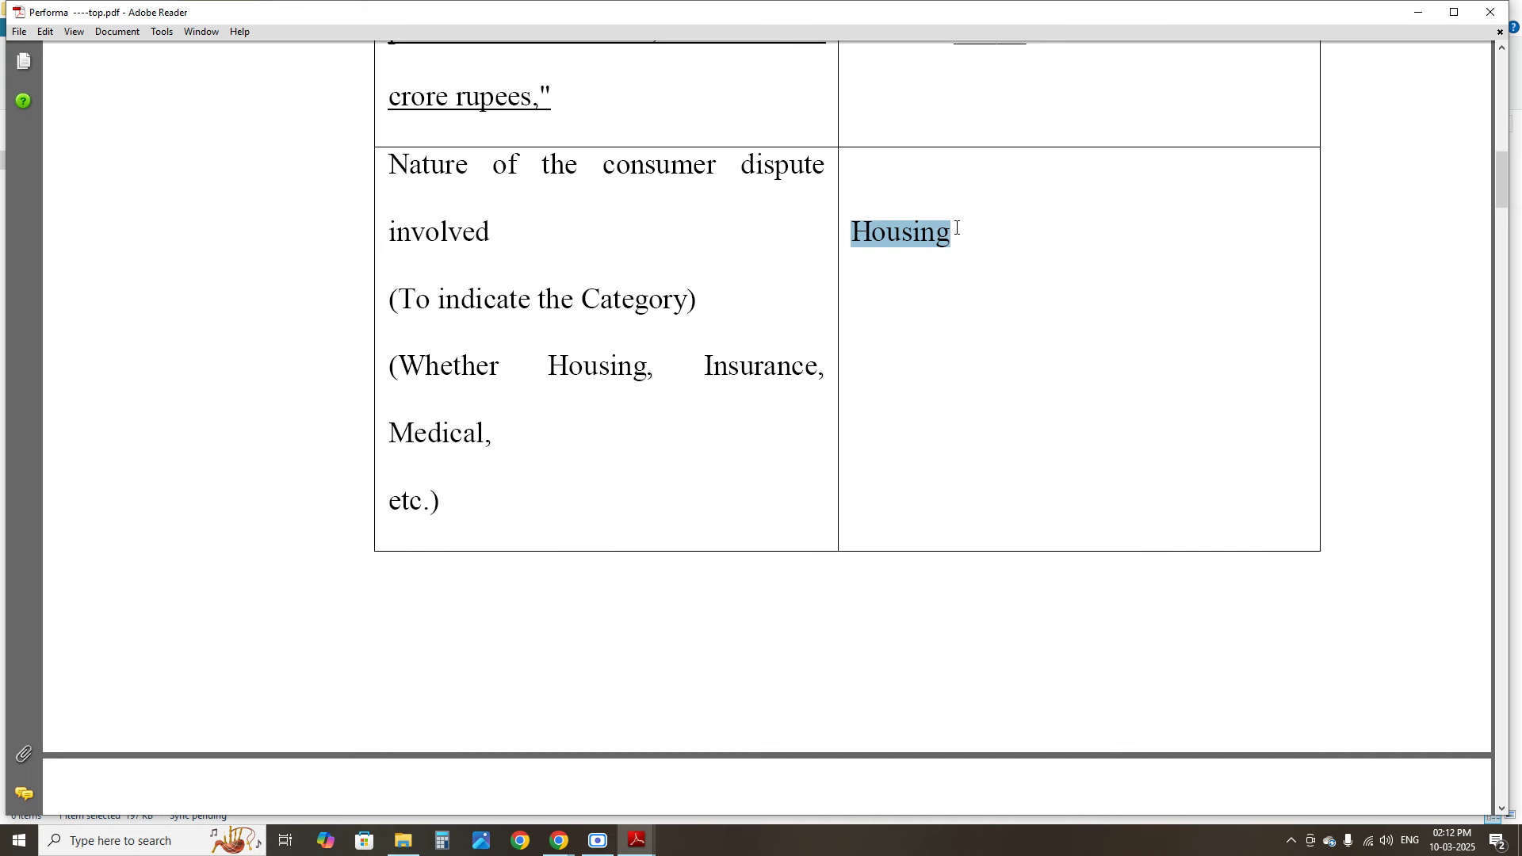
{"action": "left_click", "coordinate": [957, 228]}
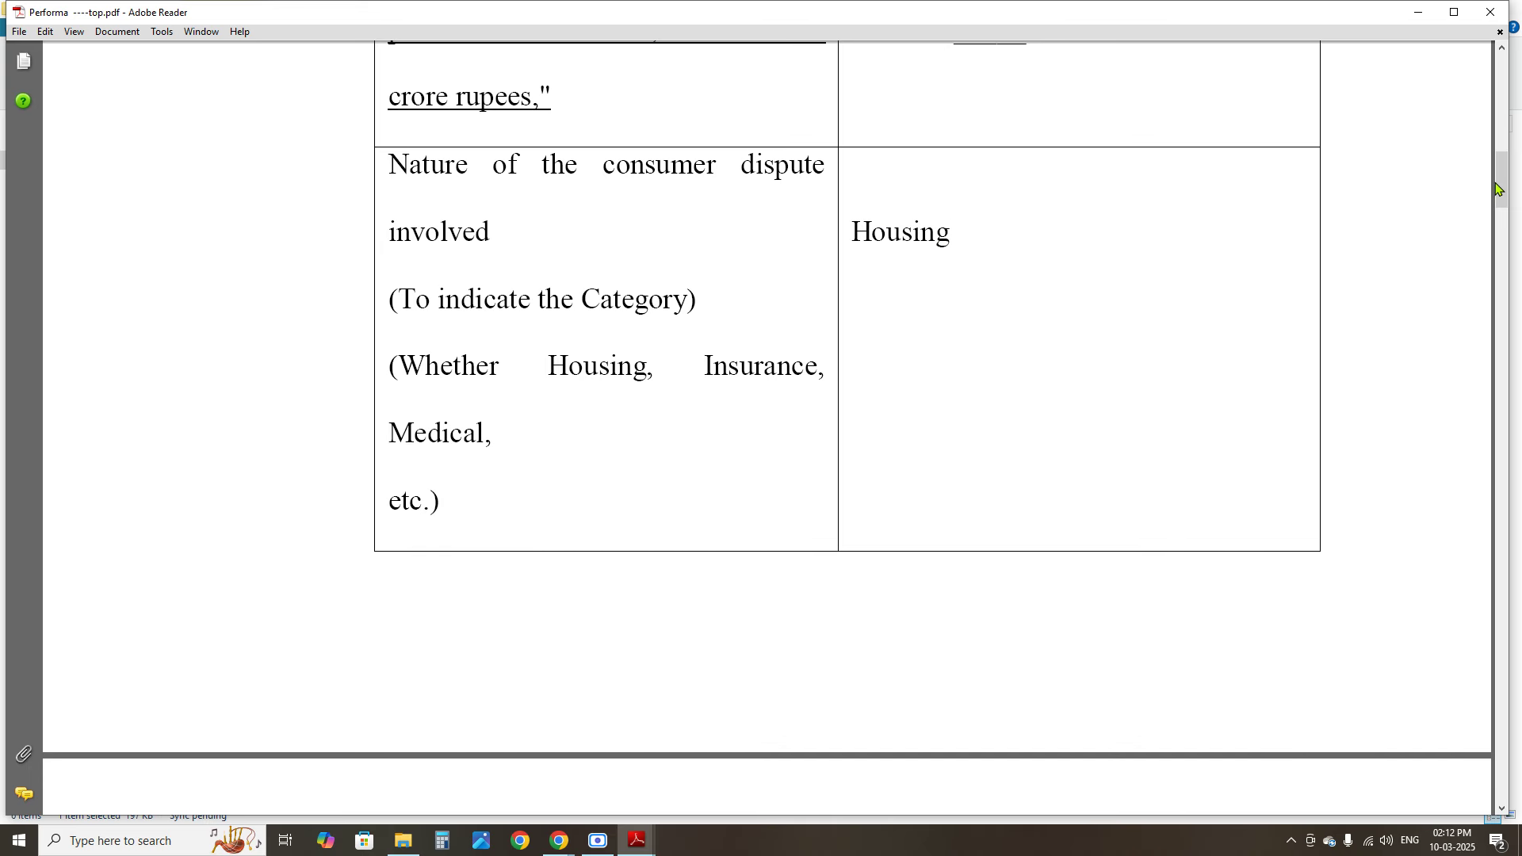
{"action": "left_click_drag", "start_coordinate": [1498, 189], "coordinate": [1498, 251]}
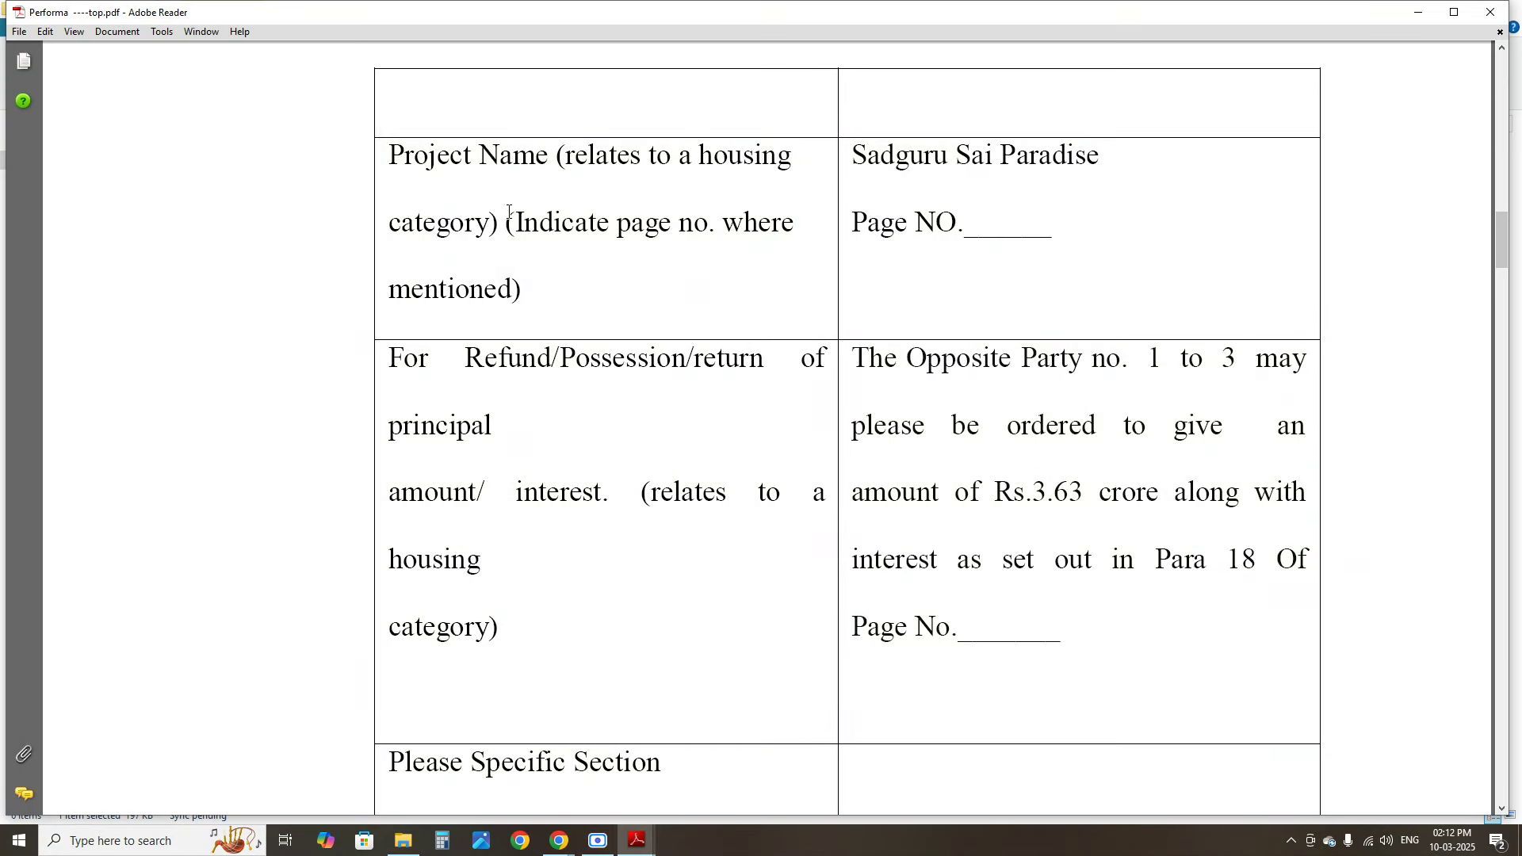
Review the Project Name row and the refund or possession claim label
{"action": "left_click_drag", "start_coordinate": [397, 170], "coordinate": [561, 242]}
{"action": "left_click", "coordinate": [511, 202]}
{"action": "left_click_drag", "start_coordinate": [464, 359], "coordinate": [565, 435]}
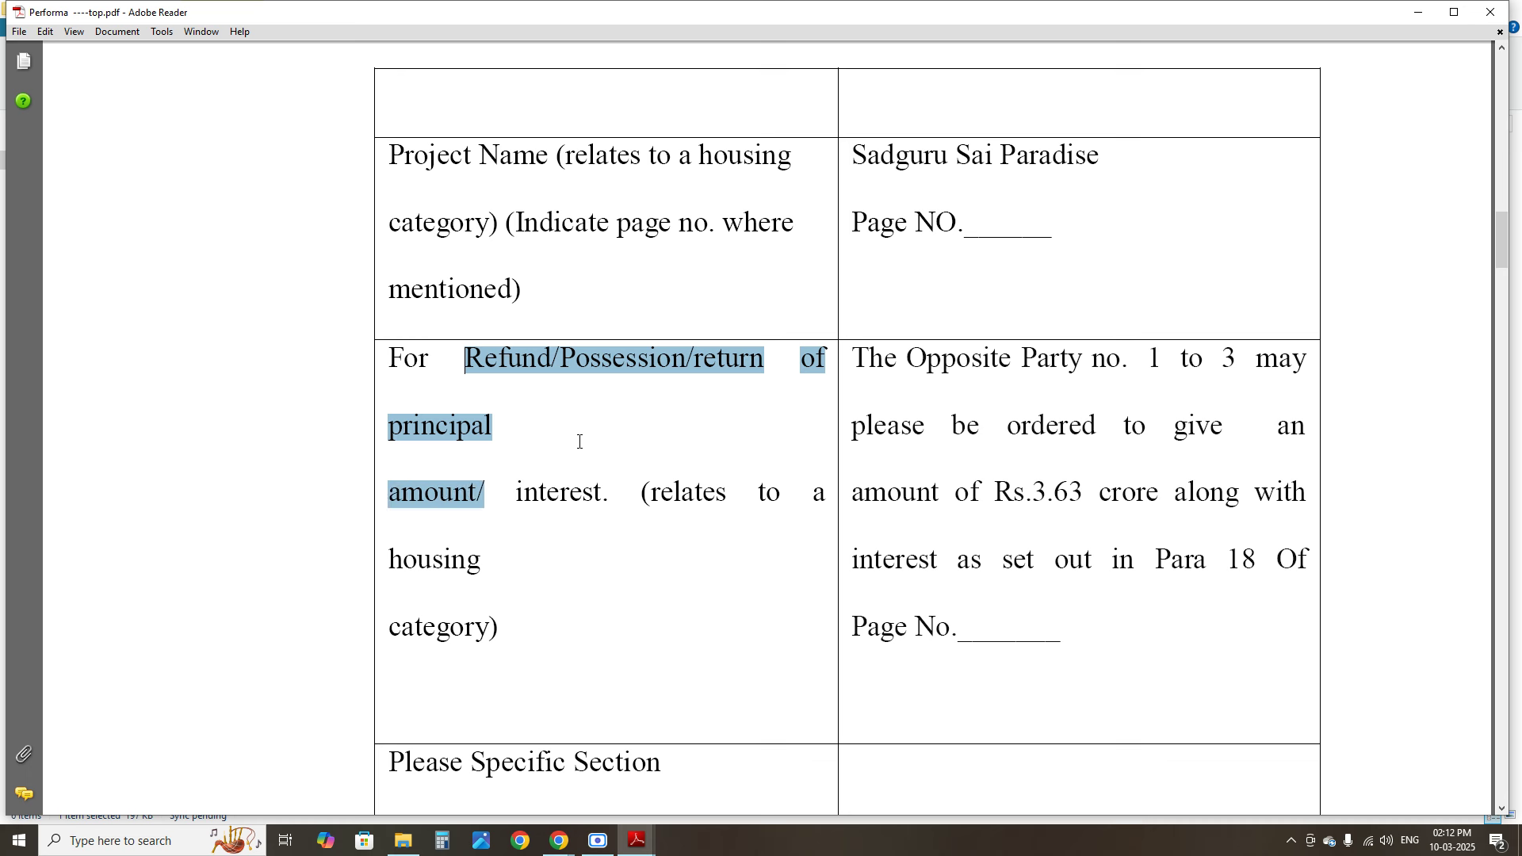
{"action": "left_click", "coordinate": [508, 363]}
{"action": "left_click", "coordinate": [685, 388]}
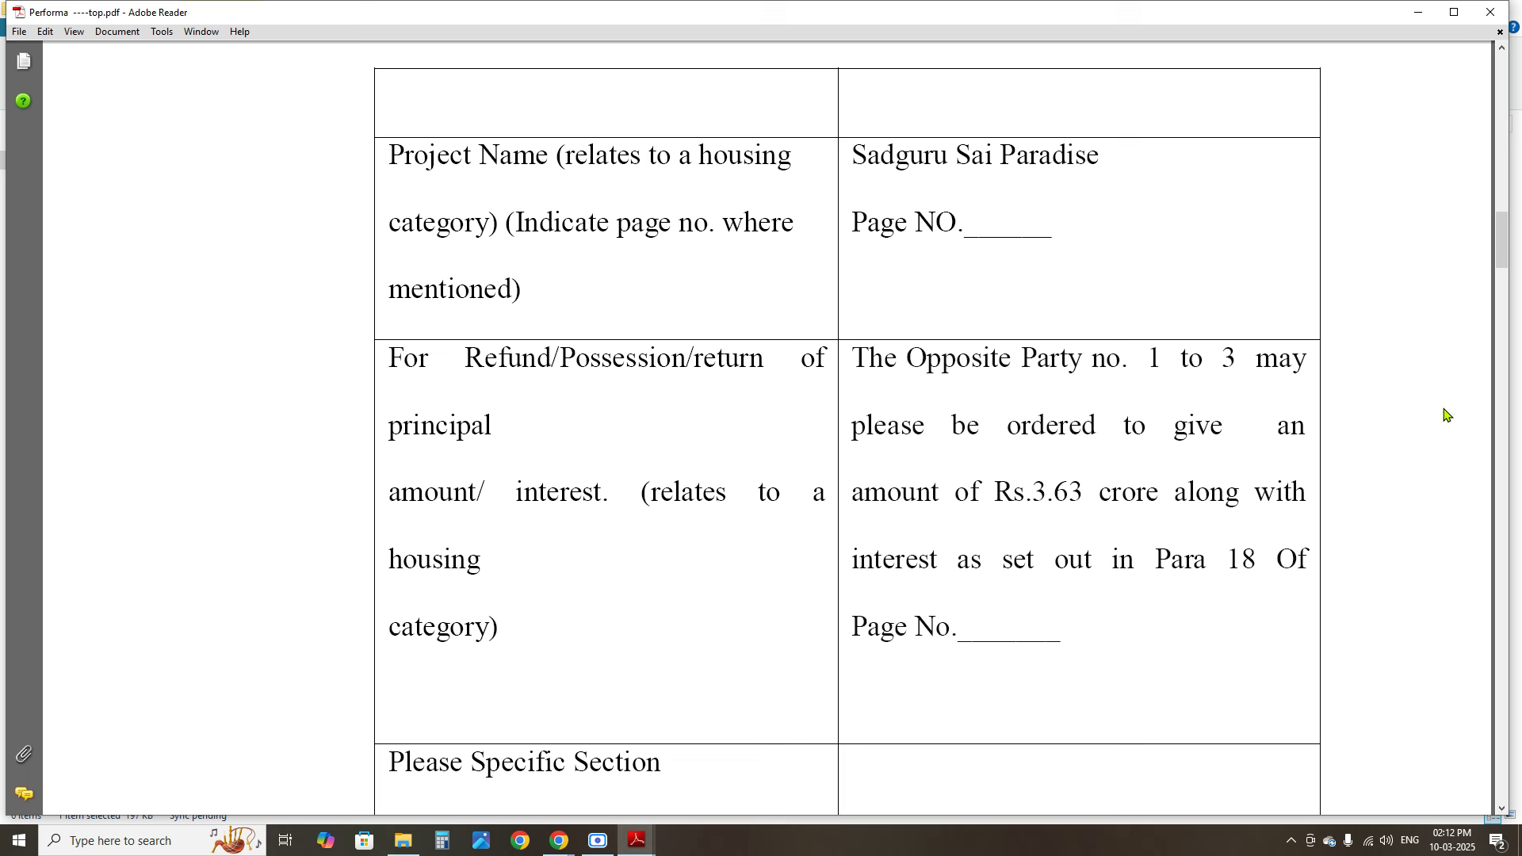
{"action": "left_click_drag", "start_coordinate": [1504, 250], "coordinate": [802, 248]}
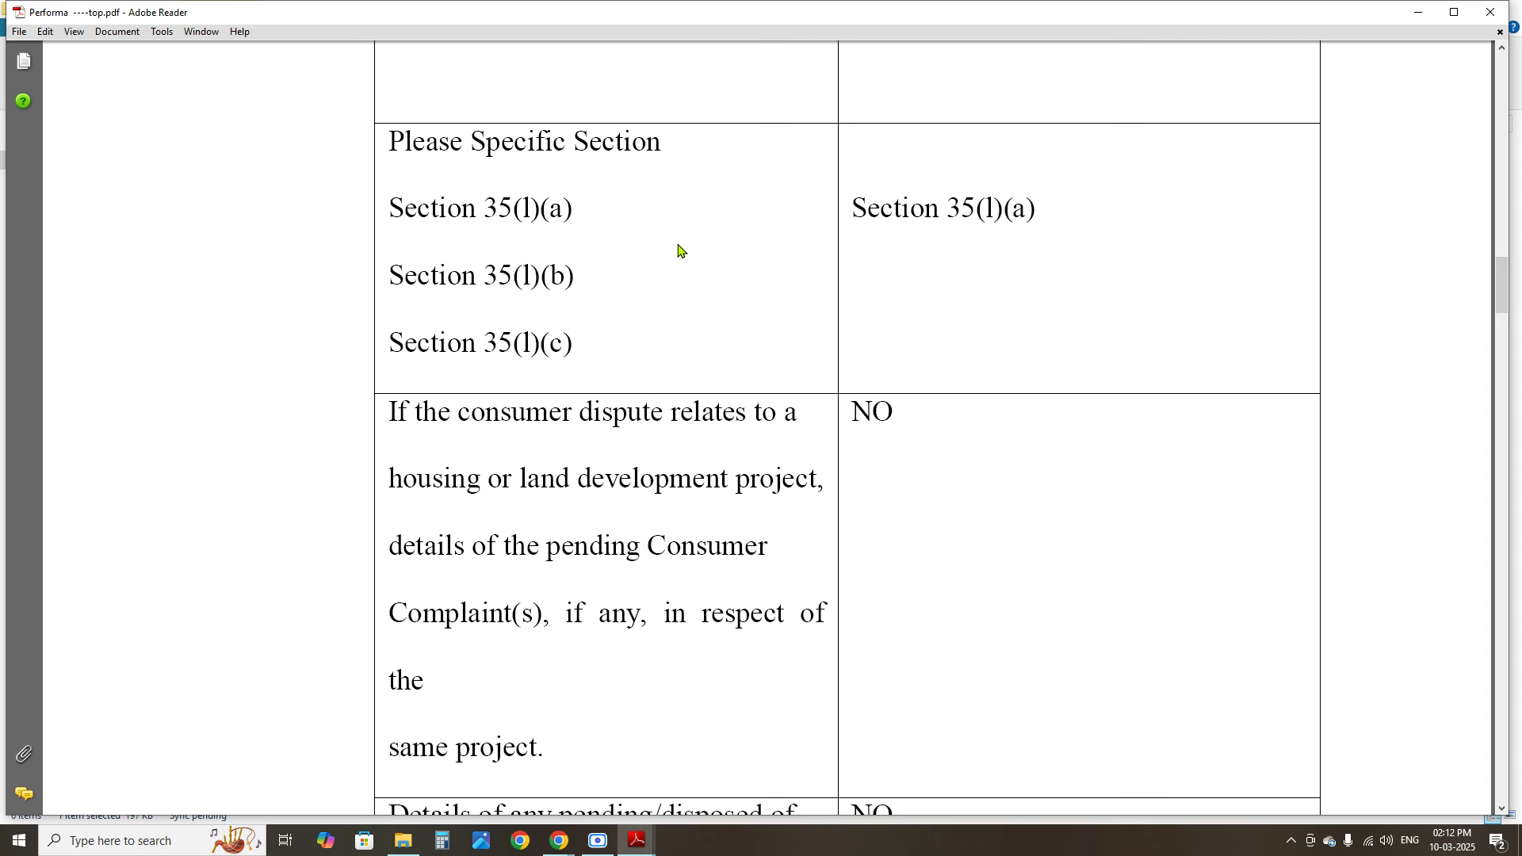
Review the chosen Section 35(l)(a) and the NO answer on pending complaints
{"action": "left_click_drag", "start_coordinate": [853, 208], "coordinate": [1031, 210]}
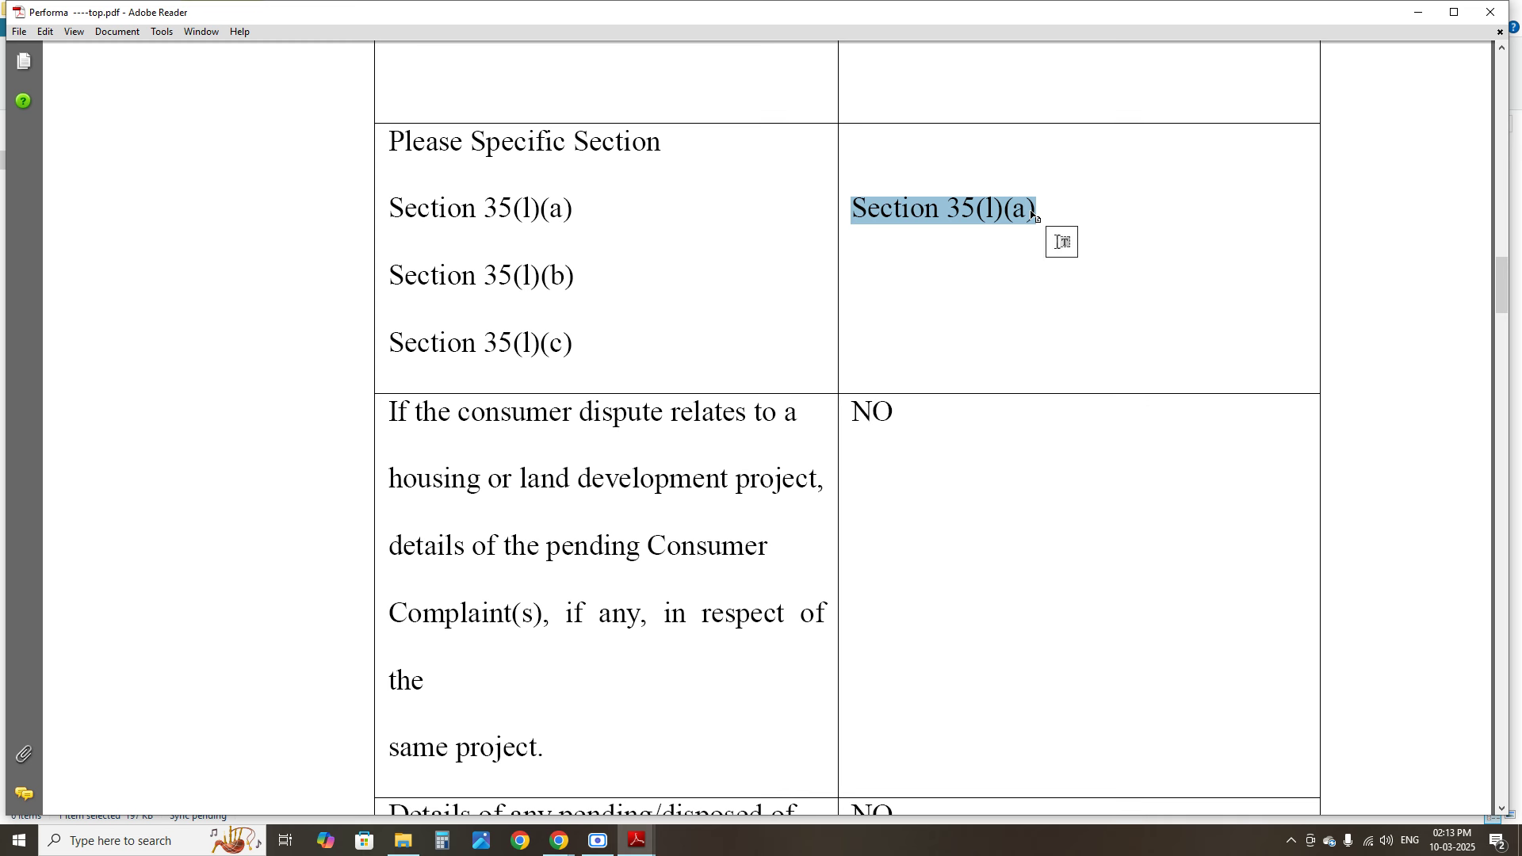
{"action": "left_click", "coordinate": [971, 220]}
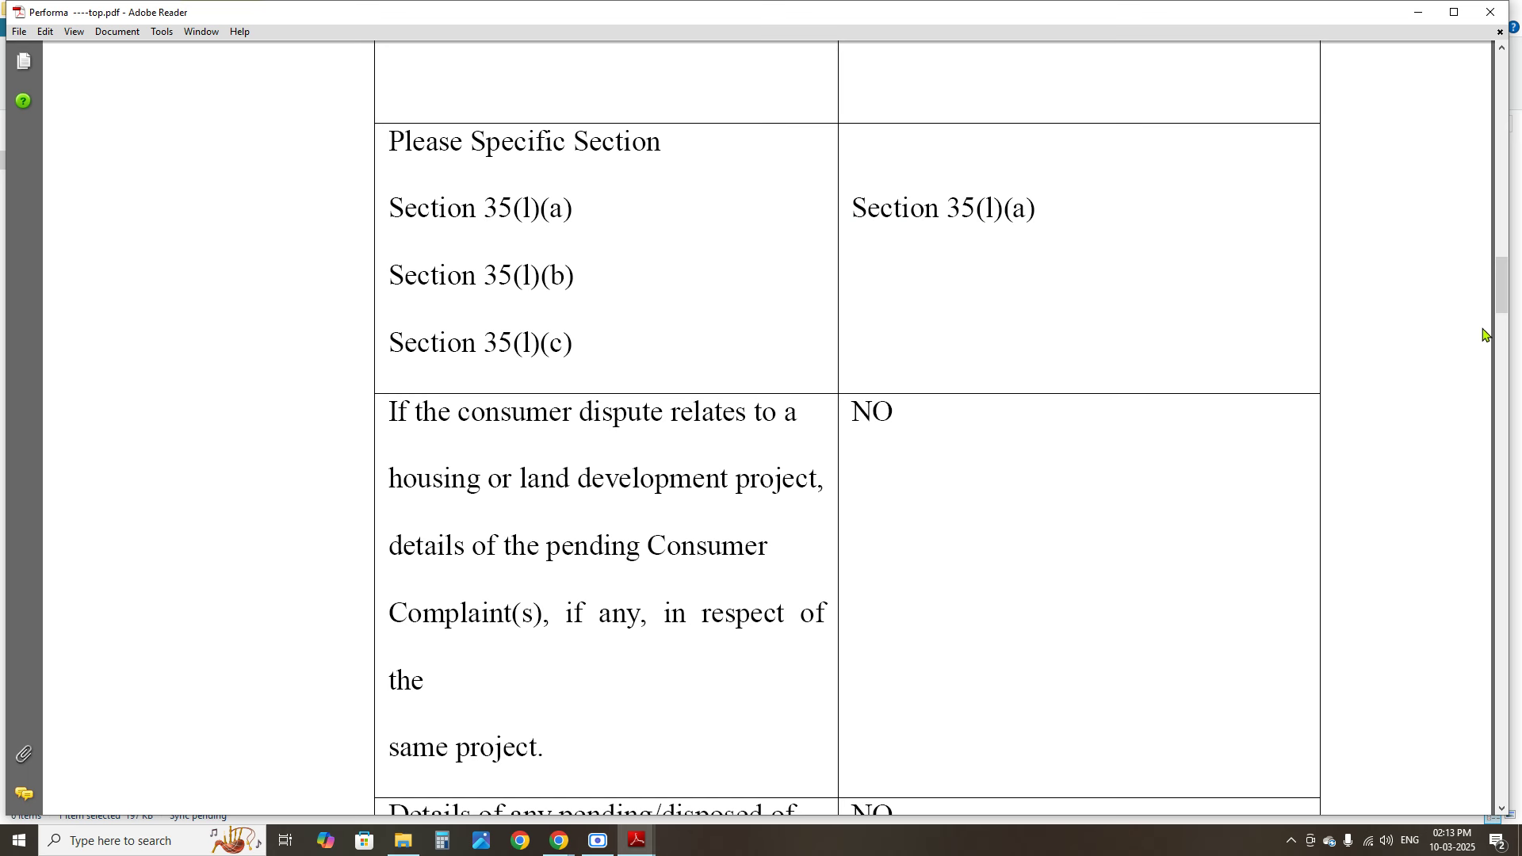
{"action": "left_click_drag", "start_coordinate": [1501, 301], "coordinate": [1501, 324]}
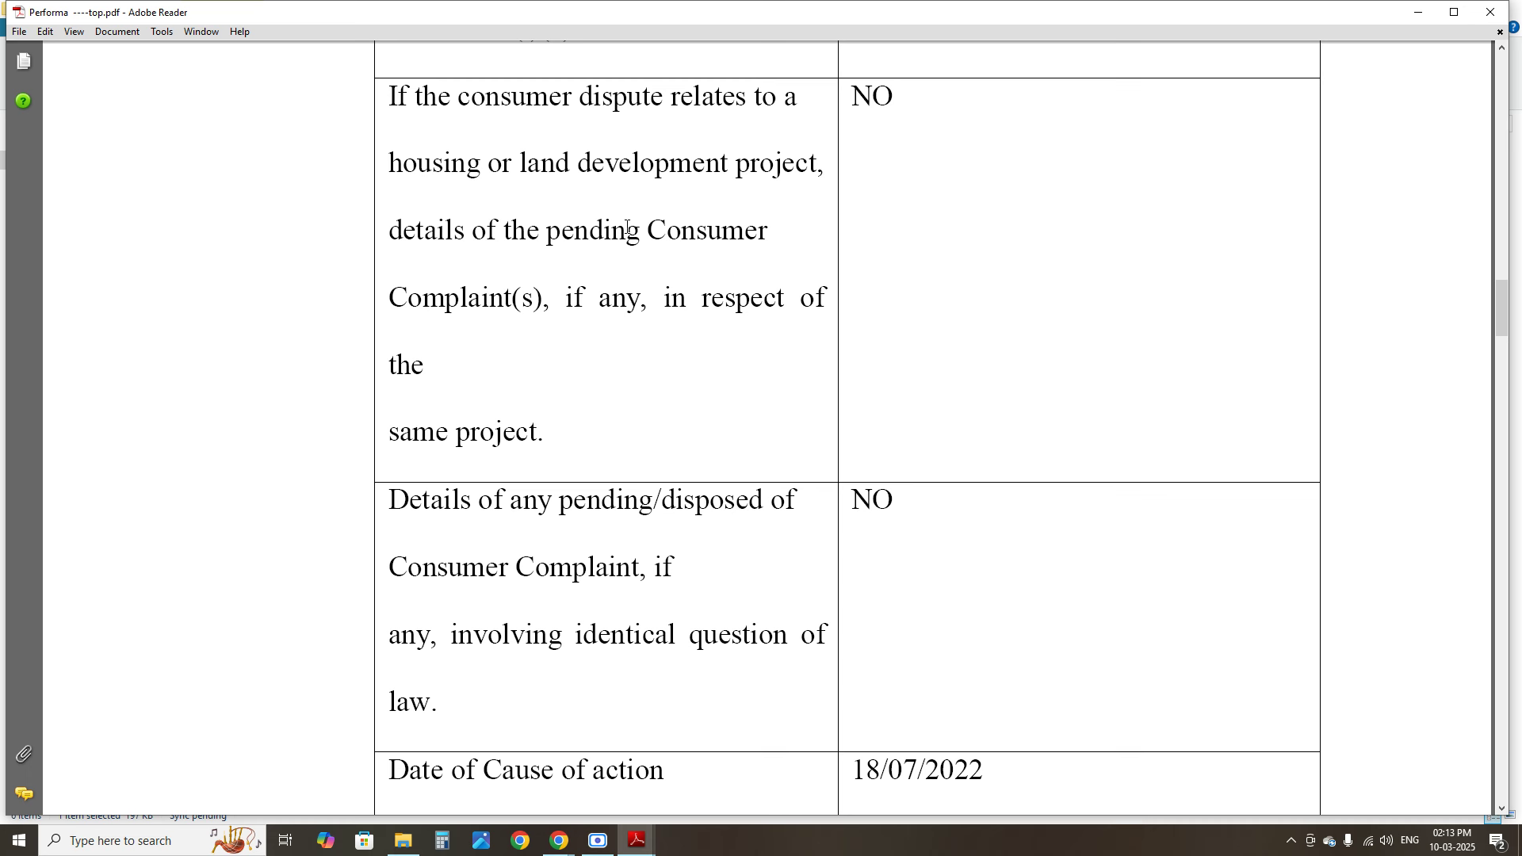
{"action": "left_click_drag", "start_coordinate": [853, 97], "coordinate": [889, 97]}
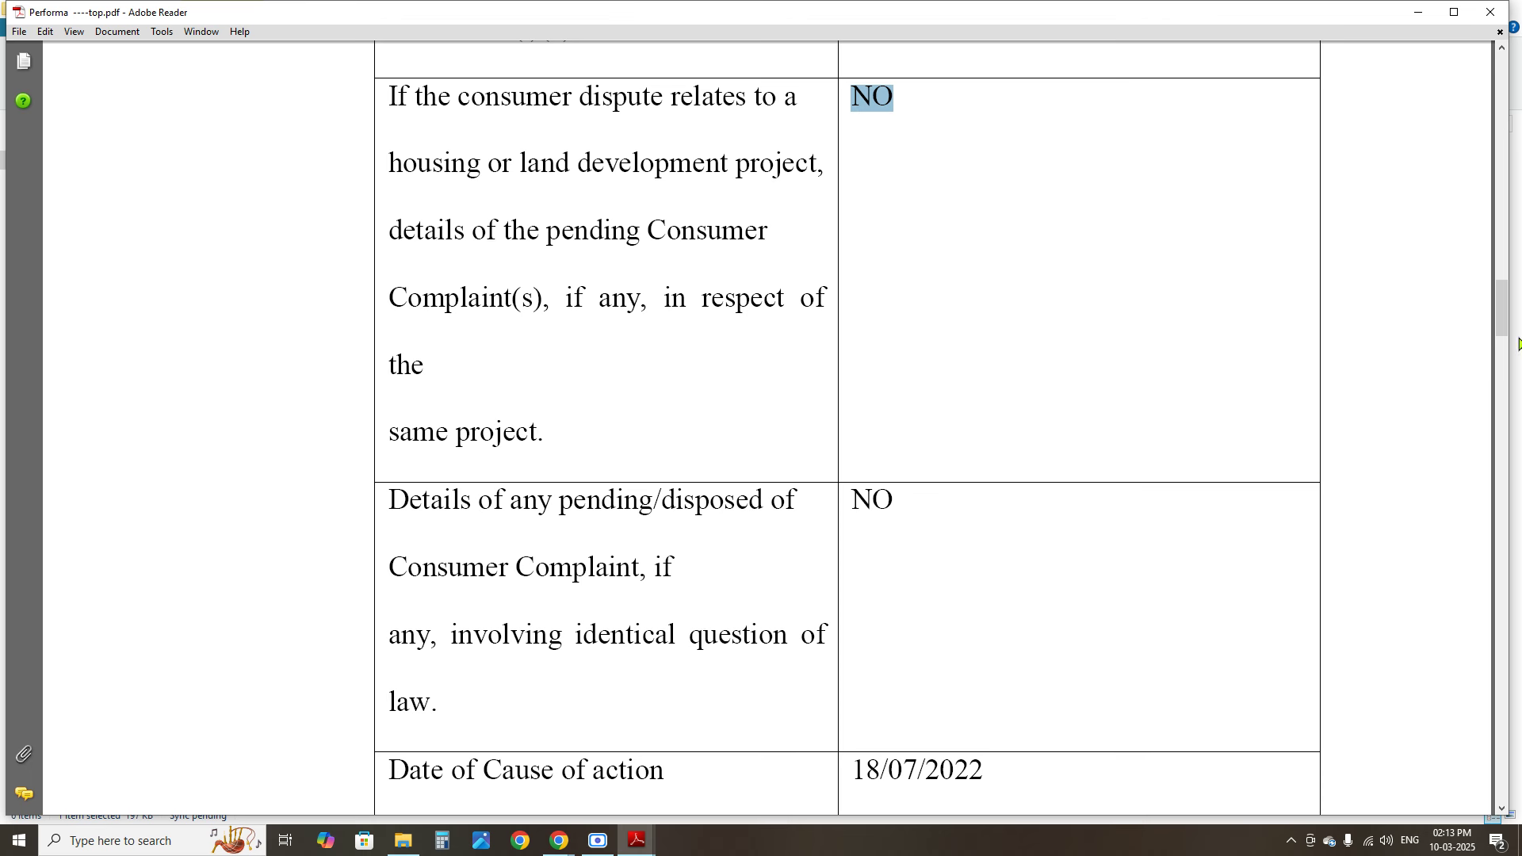
{"action": "left_click_drag", "start_coordinate": [1505, 325], "coordinate": [1506, 359]}
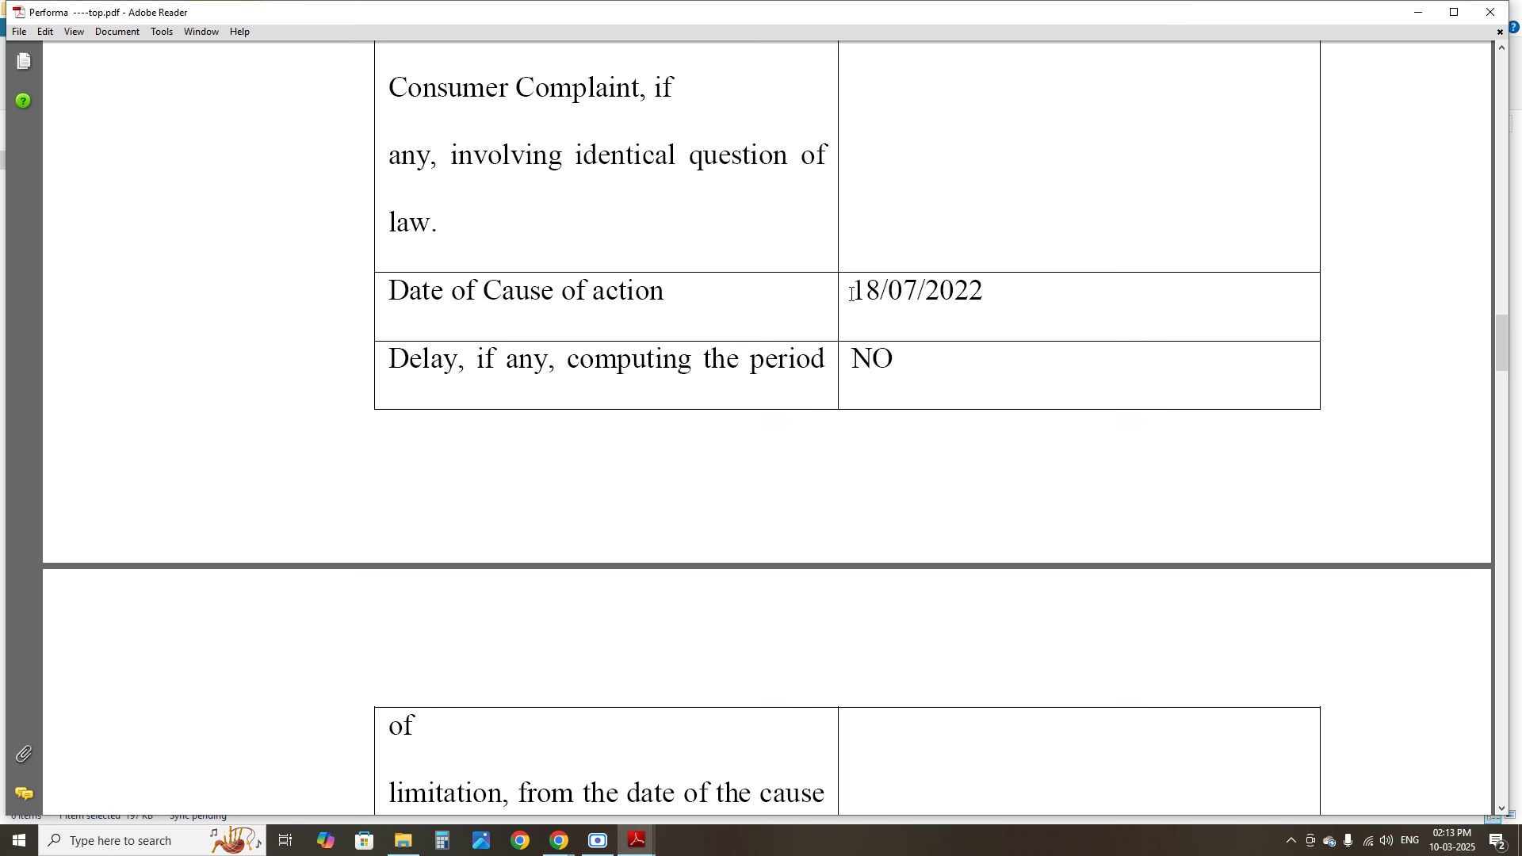
{"action": "left_click_drag", "start_coordinate": [845, 291], "coordinate": [987, 293]}
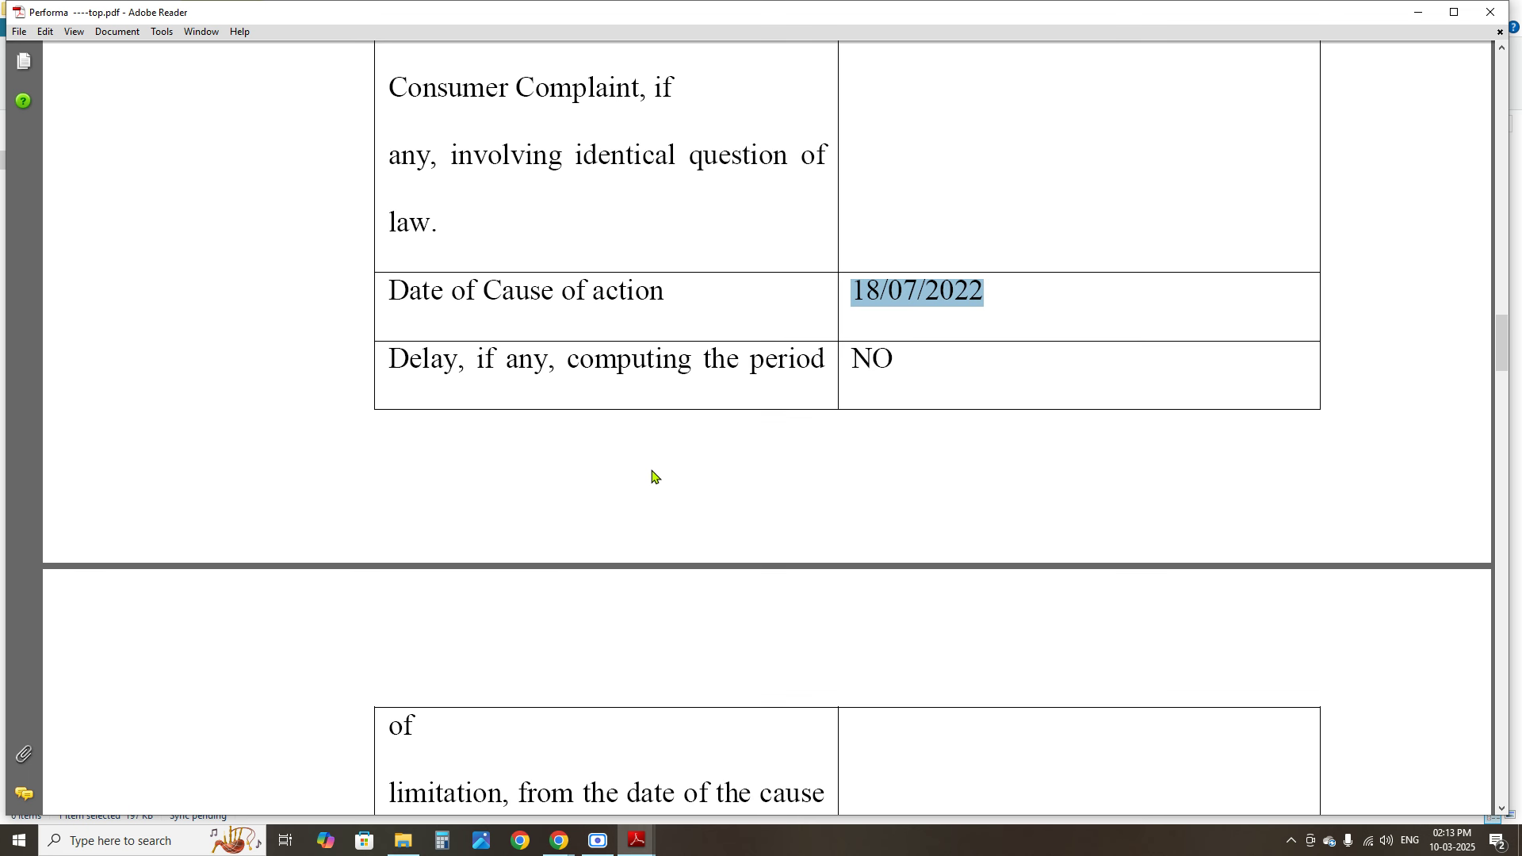
{"action": "left_click_drag", "start_coordinate": [394, 378], "coordinate": [780, 388]}
{"action": "left_click", "coordinate": [904, 365]}
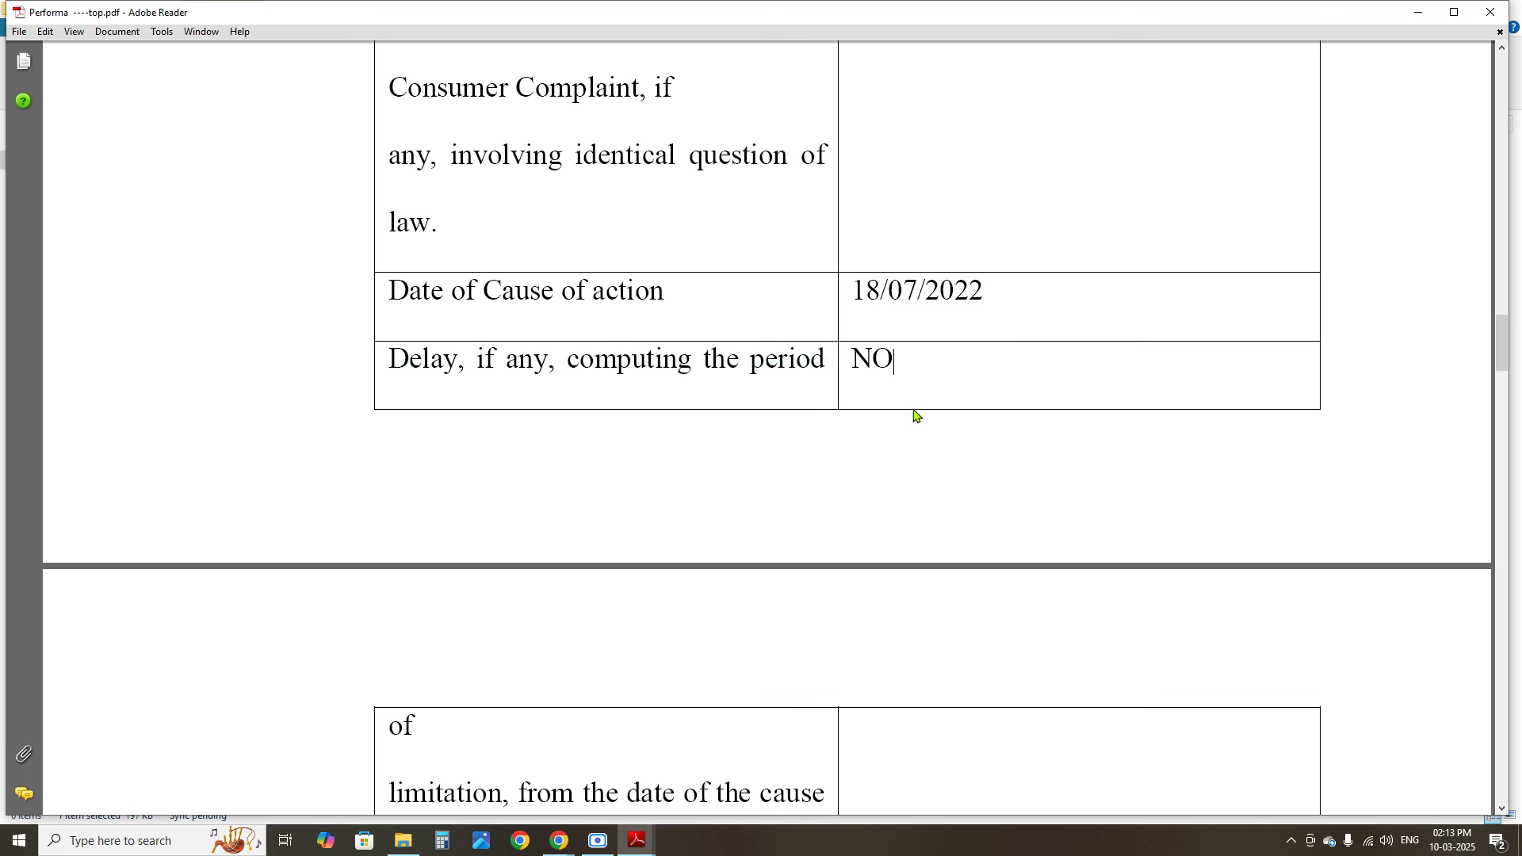
{"action": "left_click_drag", "start_coordinate": [1489, 354], "coordinate": [1492, 366]}
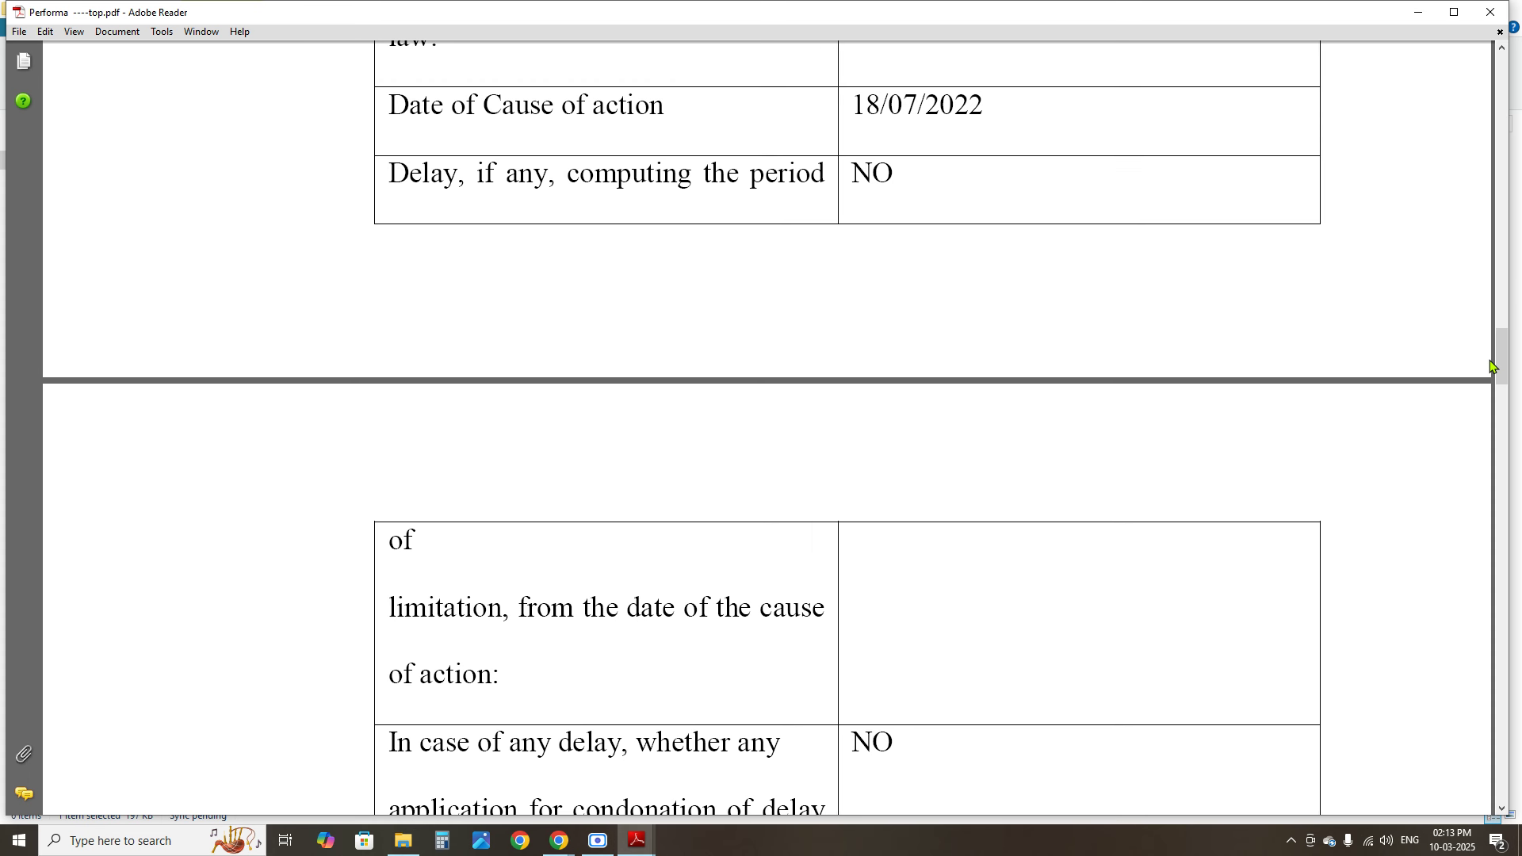
{"action": "left_click_drag", "start_coordinate": [1501, 366], "coordinate": [1507, 394]}
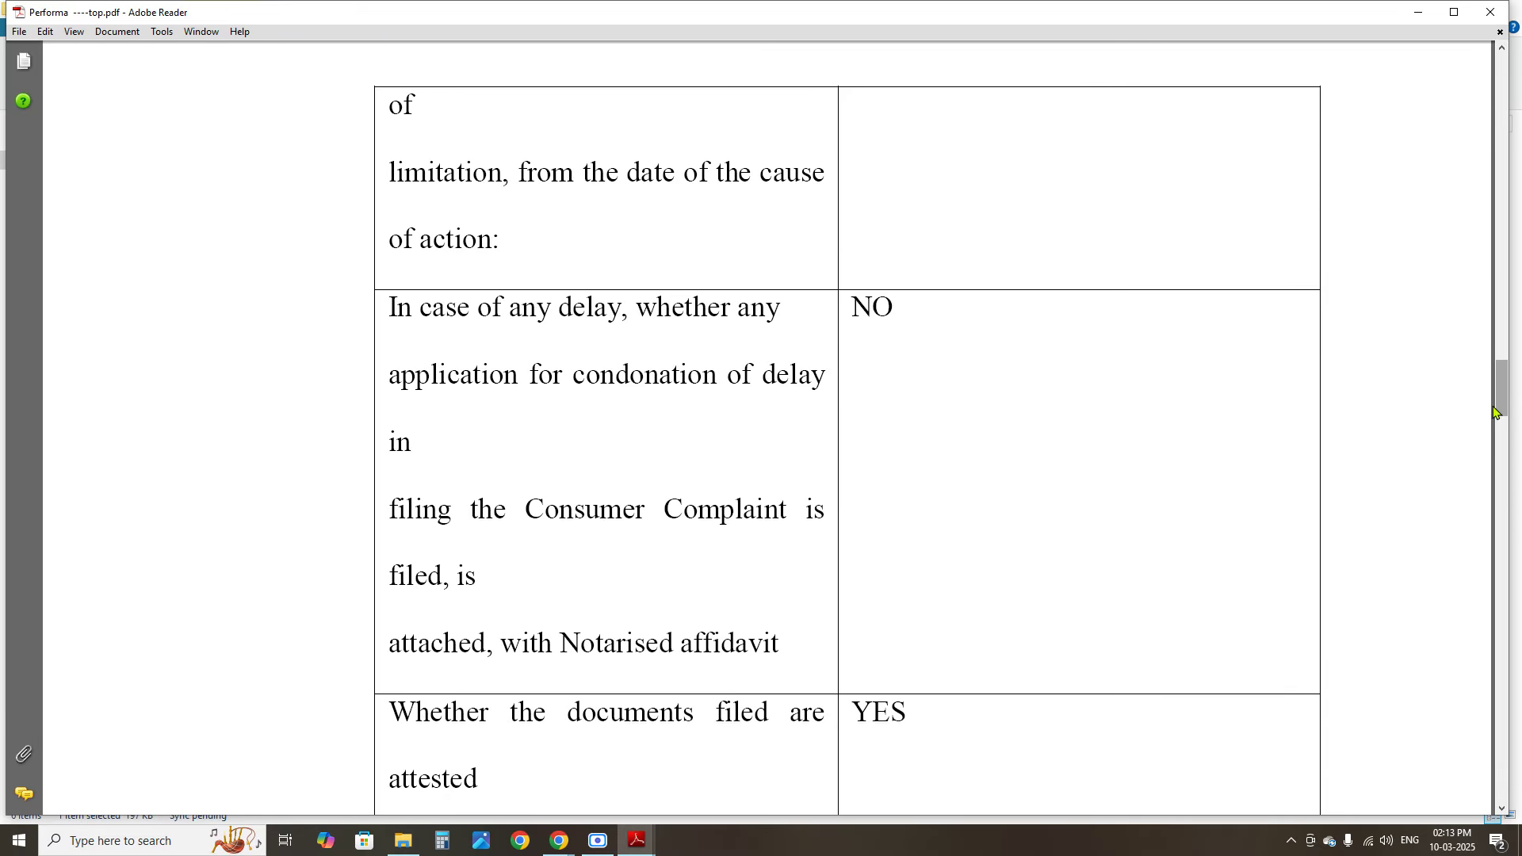
{"action": "left_click_drag", "start_coordinate": [418, 311], "coordinate": [914, 377]}
{"action": "left_click", "coordinate": [1000, 432]}
{"action": "left_click_drag", "start_coordinate": [1499, 388], "coordinate": [1499, 433]}
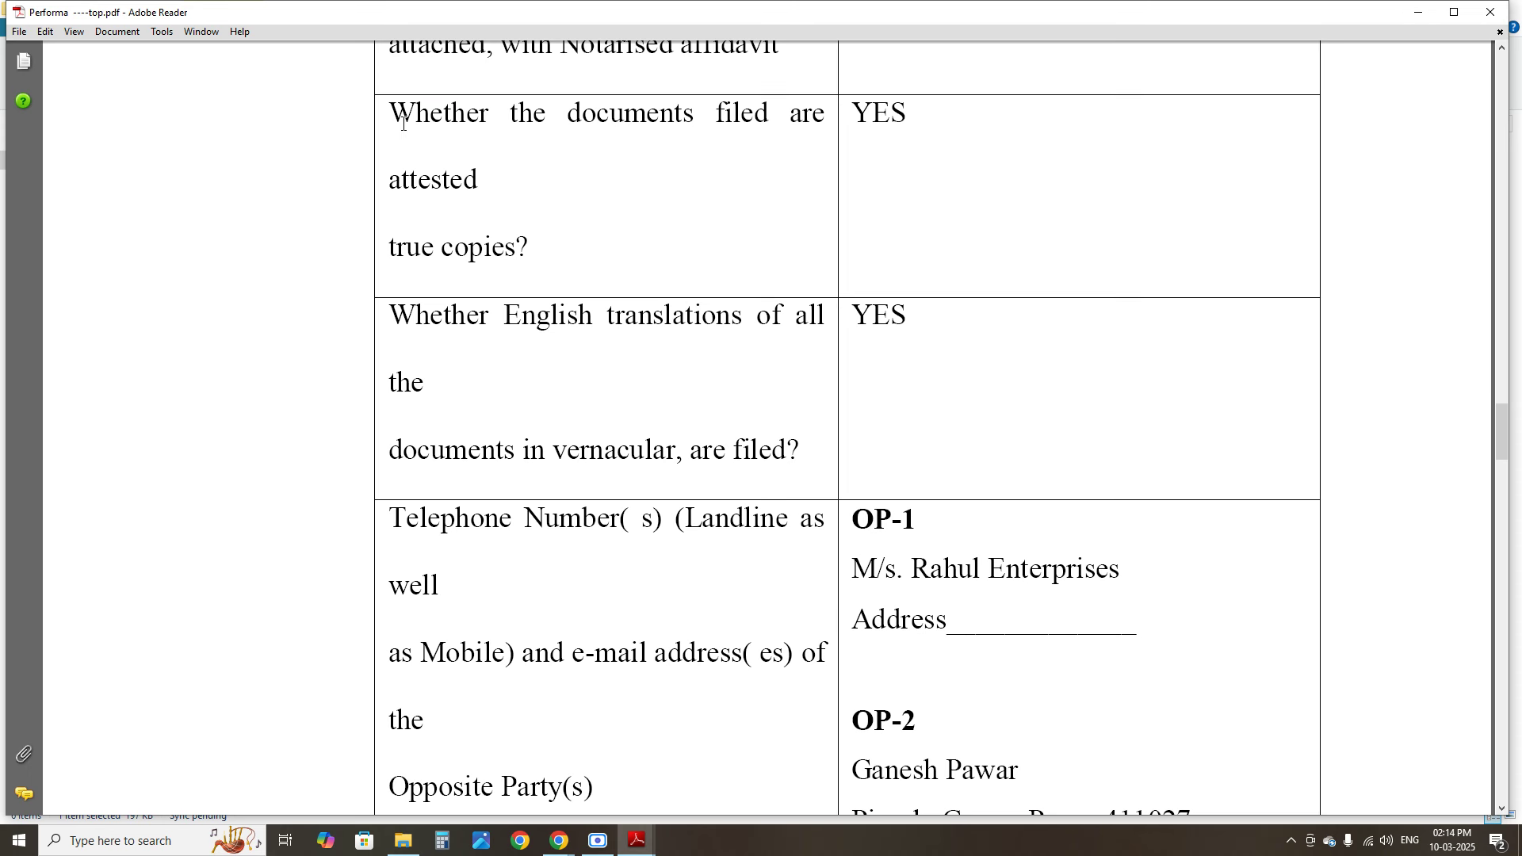
{"action": "left_click_drag", "start_coordinate": [402, 123], "coordinate": [556, 178]}
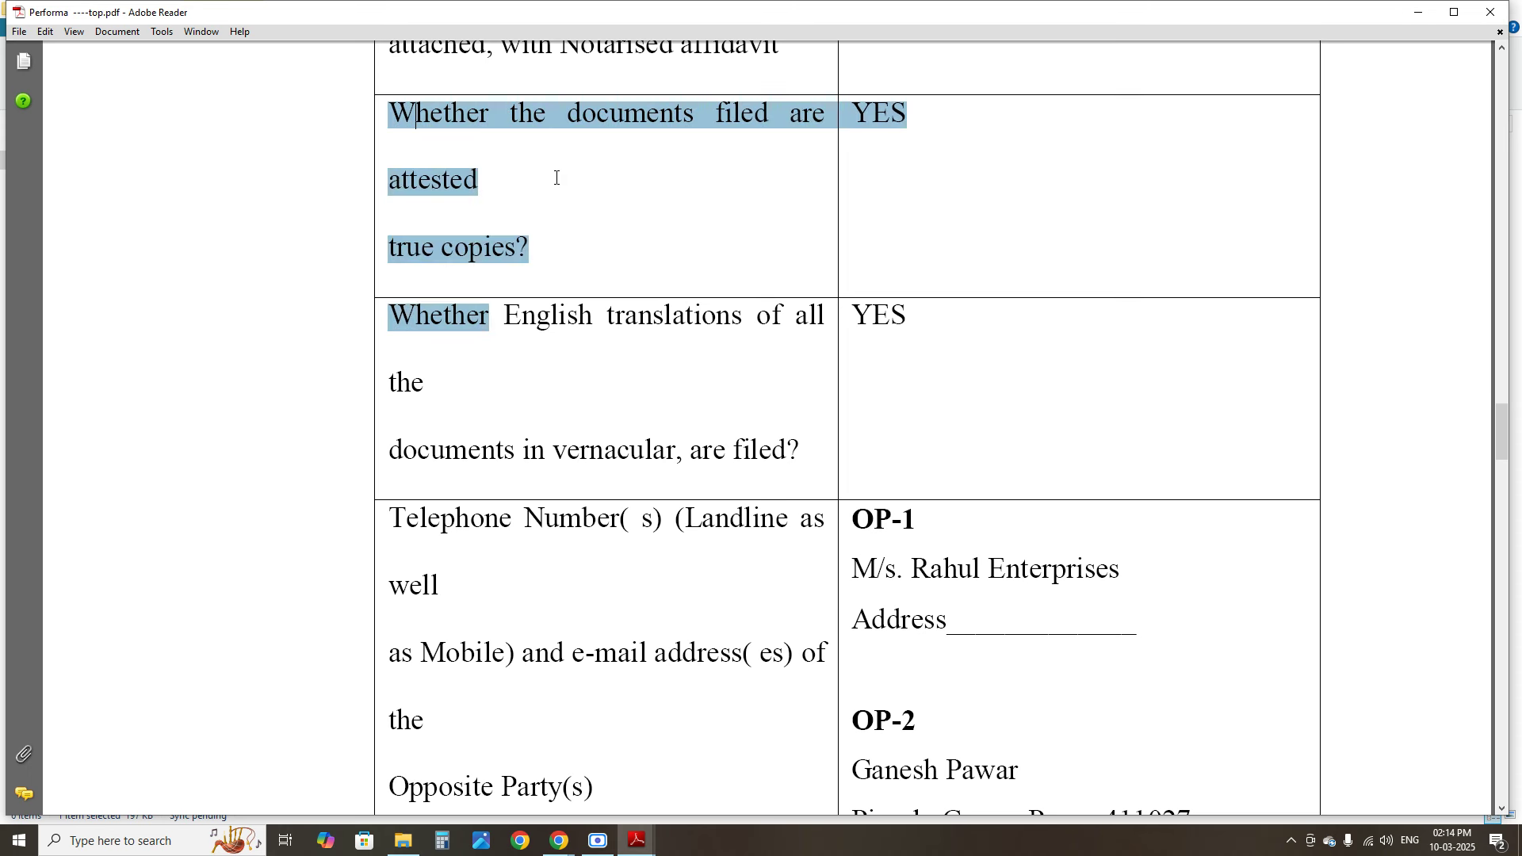
{"action": "left_click", "coordinate": [585, 234]}
{"action": "left_click_drag", "start_coordinate": [854, 116], "coordinate": [911, 117]}
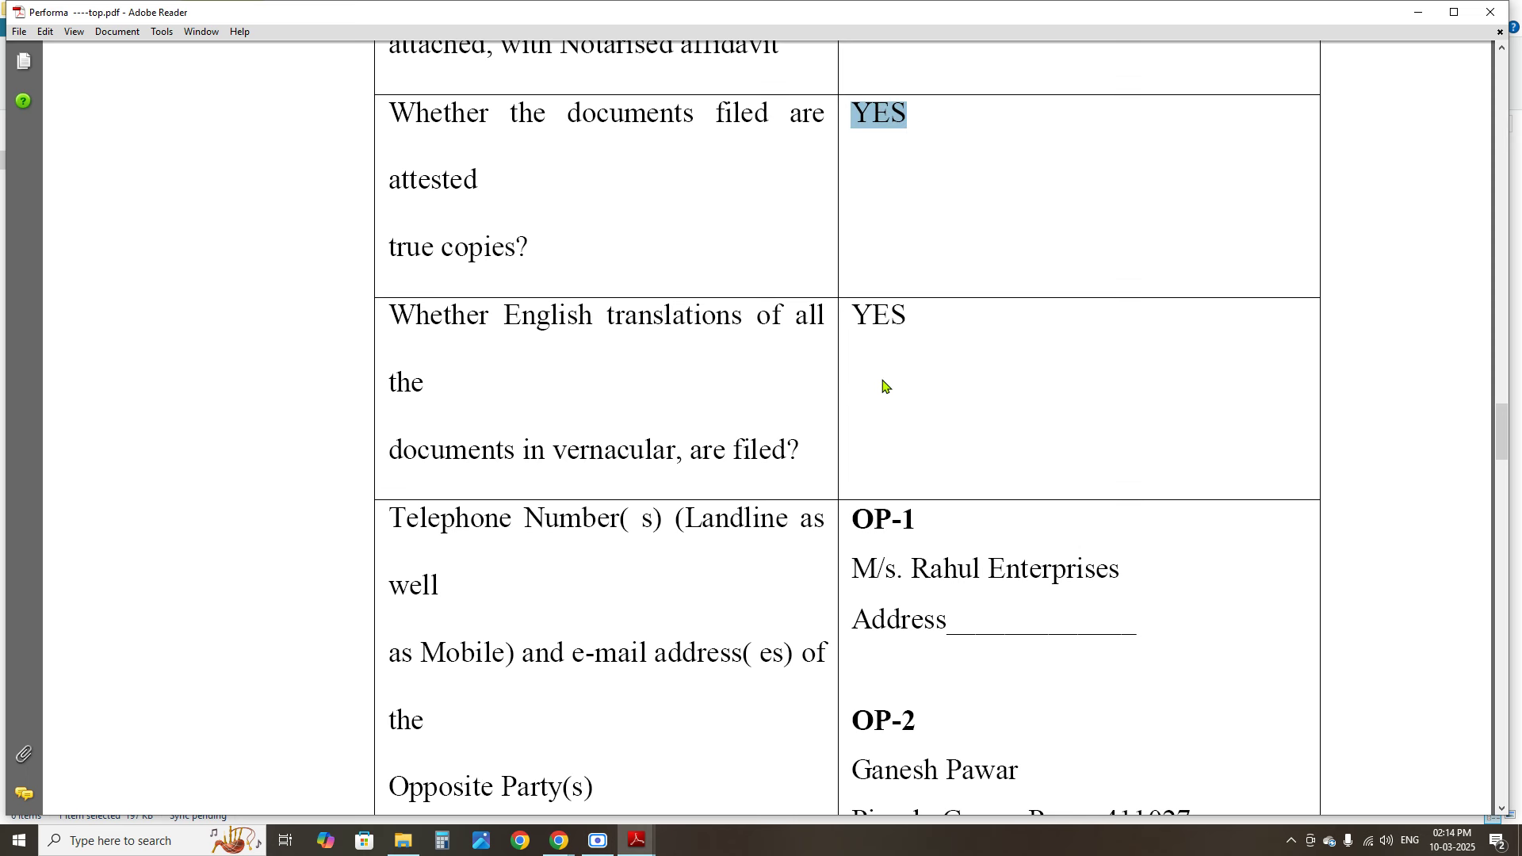
{"action": "left_click_drag", "start_coordinate": [535, 327], "coordinate": [689, 330]}
{"action": "left_click", "coordinate": [908, 354]}
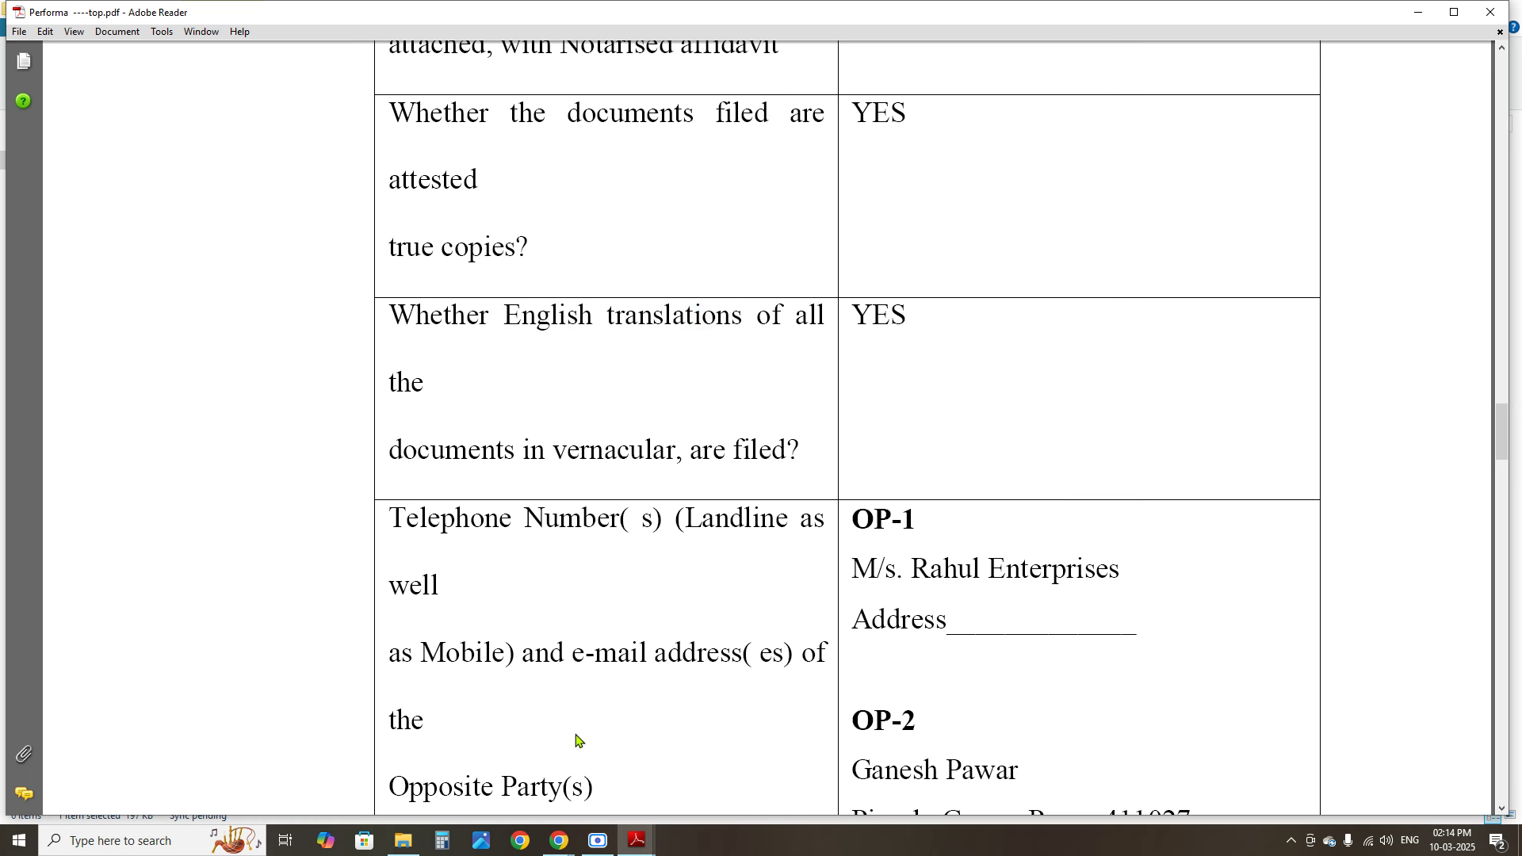
{"action": "left_click_drag", "start_coordinate": [465, 671], "coordinate": [1052, 615]}
{"action": "left_click", "coordinate": [1271, 575]}
Review the OP-2 name and address and the advocate details in the proforma
{"action": "mouse_move", "coordinate": [1501, 430]}
{"action": "left_mouse_down"}
{"action": "mouse_move", "coordinate": [1492, 480]}
{"action": "mouse_move", "coordinate": [1494, 459]}
{"action": "left_mouse_up"}
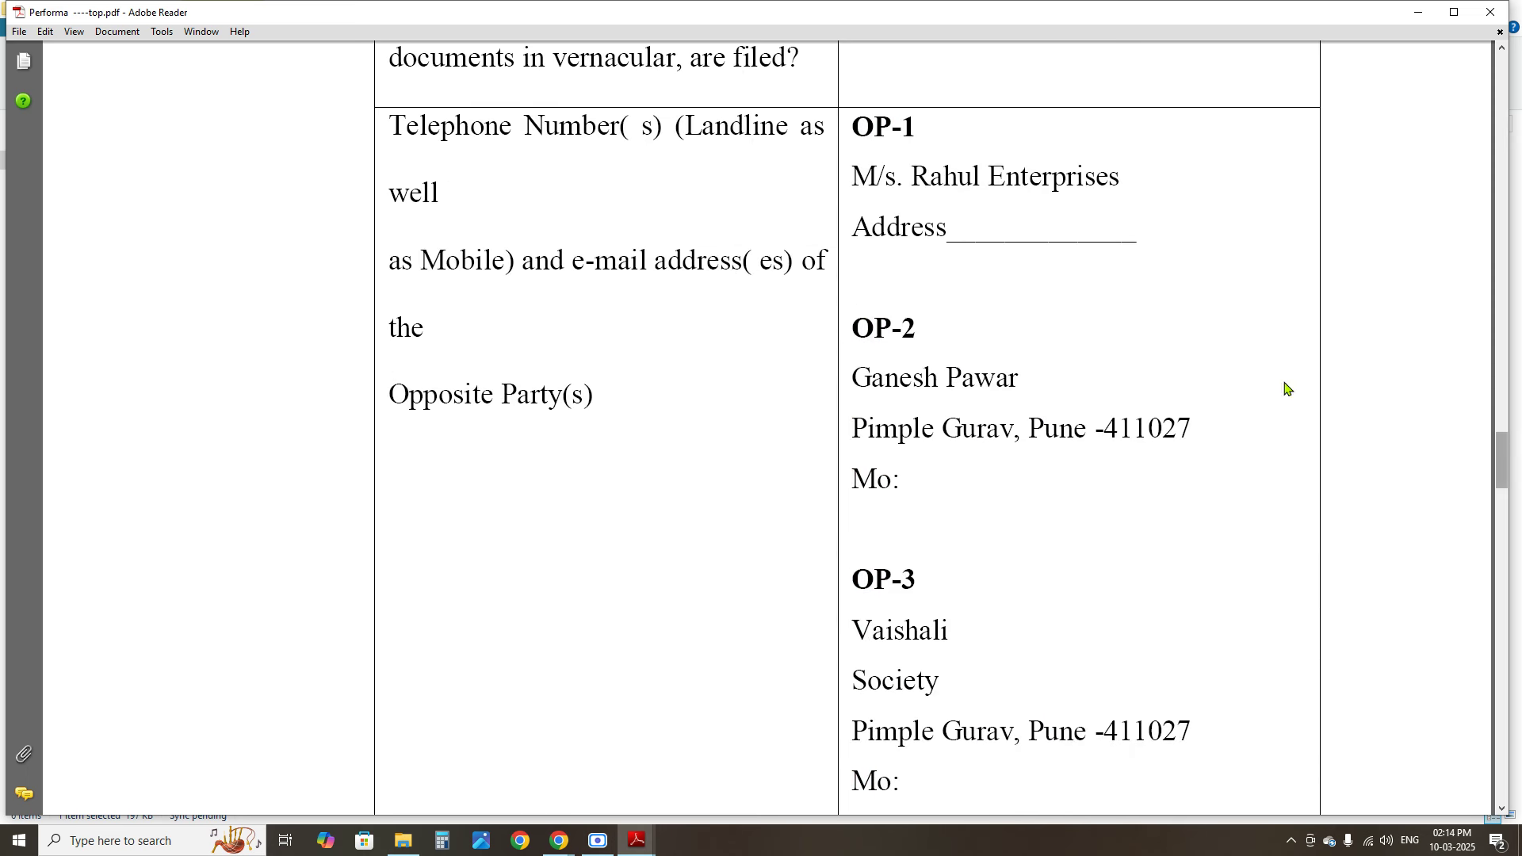
{"action": "left_click_drag", "start_coordinate": [873, 190], "coordinate": [994, 250]}
{"action": "left_click_drag", "start_coordinate": [881, 383], "coordinate": [982, 537]}
{"action": "left_click", "coordinate": [990, 567]}
{"action": "left_click_drag", "start_coordinate": [1499, 464], "coordinate": [1500, 553]}
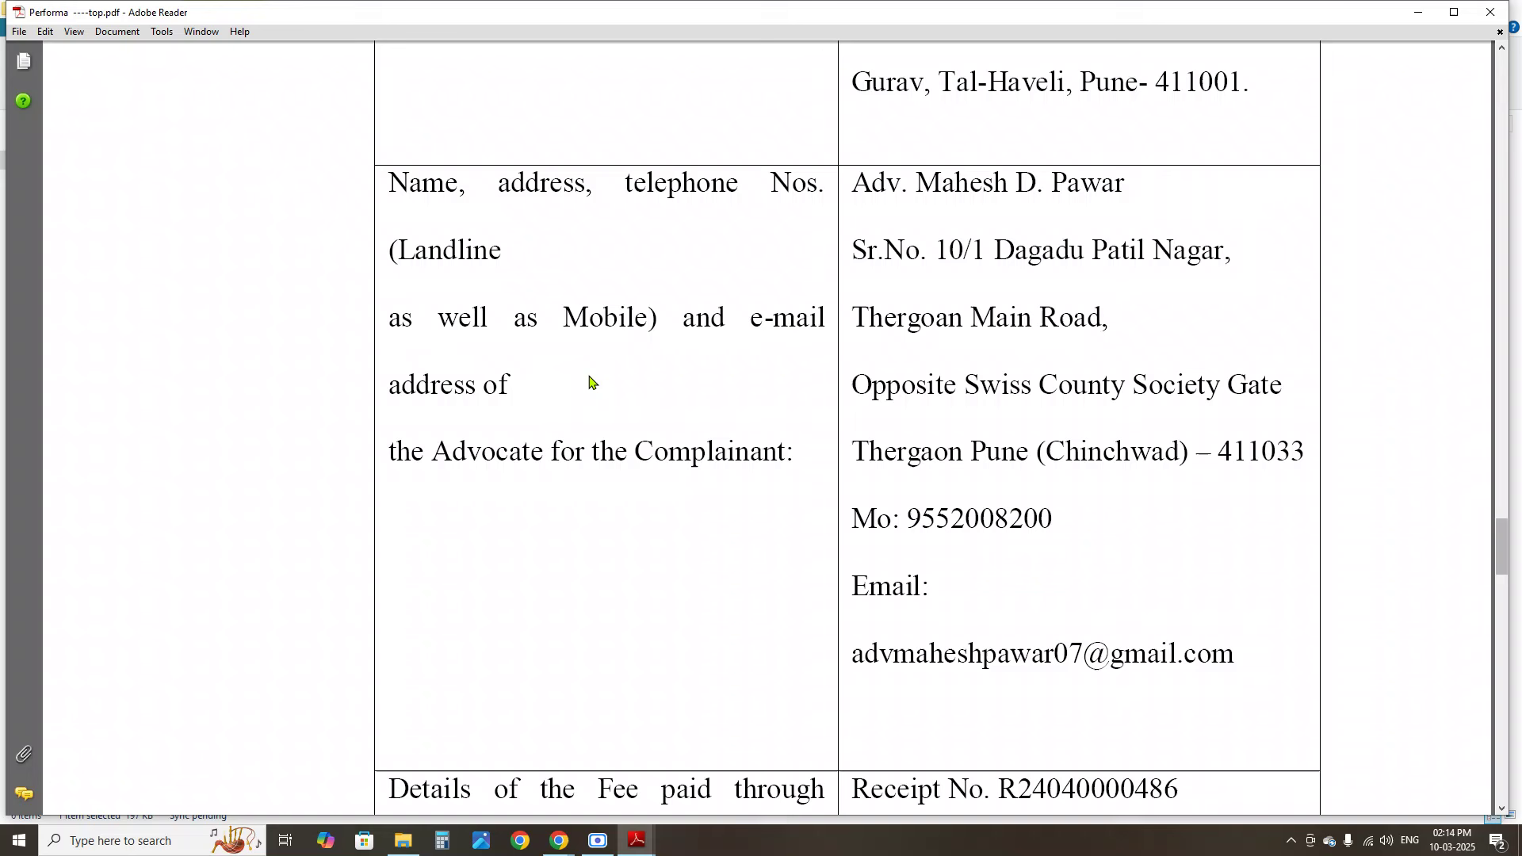
{"action": "left_click_drag", "start_coordinate": [475, 225], "coordinate": [668, 457]}
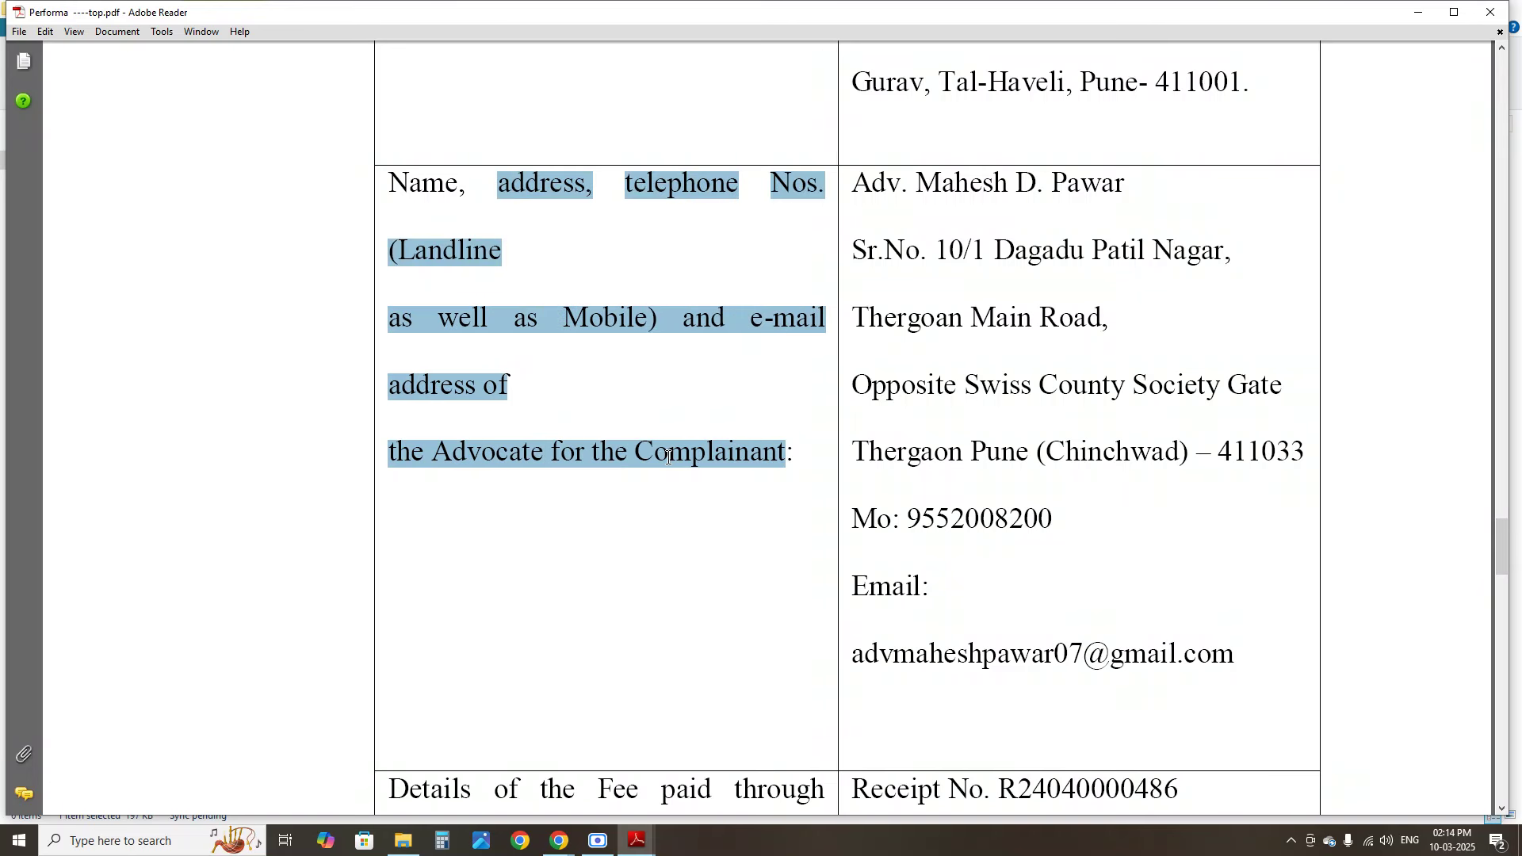
{"action": "left_click_drag", "start_coordinate": [916, 275], "coordinate": [1078, 552]}
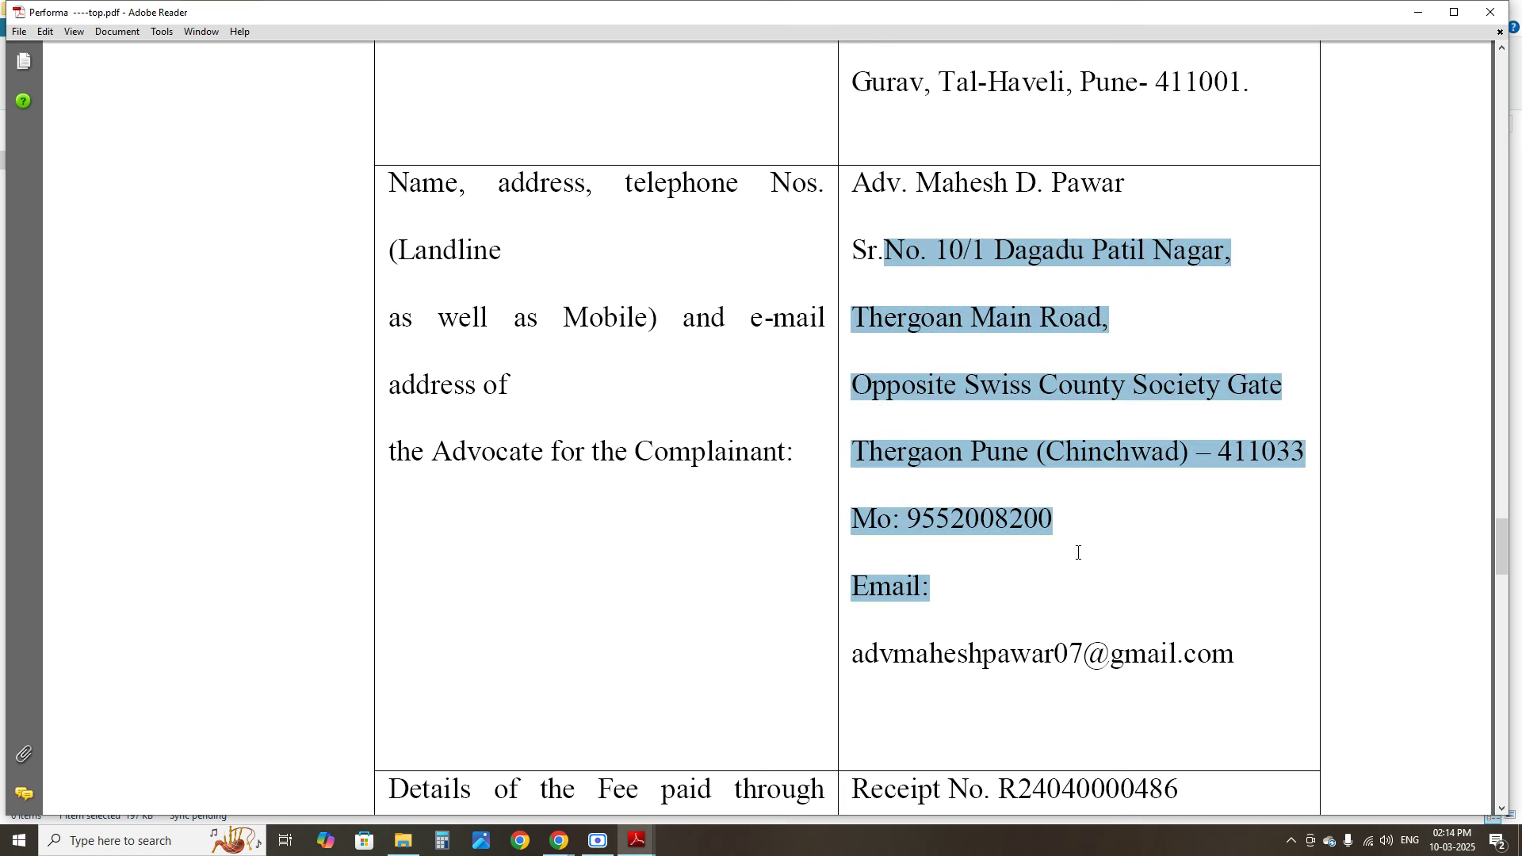
Review the fee receipt number and amount, verification paragraph and complainant signature line
{"action": "mouse_move", "coordinate": [1500, 556]}
{"action": "left_mouse_down"}
{"action": "mouse_move", "coordinate": [1498, 615]}
{"action": "mouse_move", "coordinate": [1496, 581]}
{"action": "left_mouse_up"}
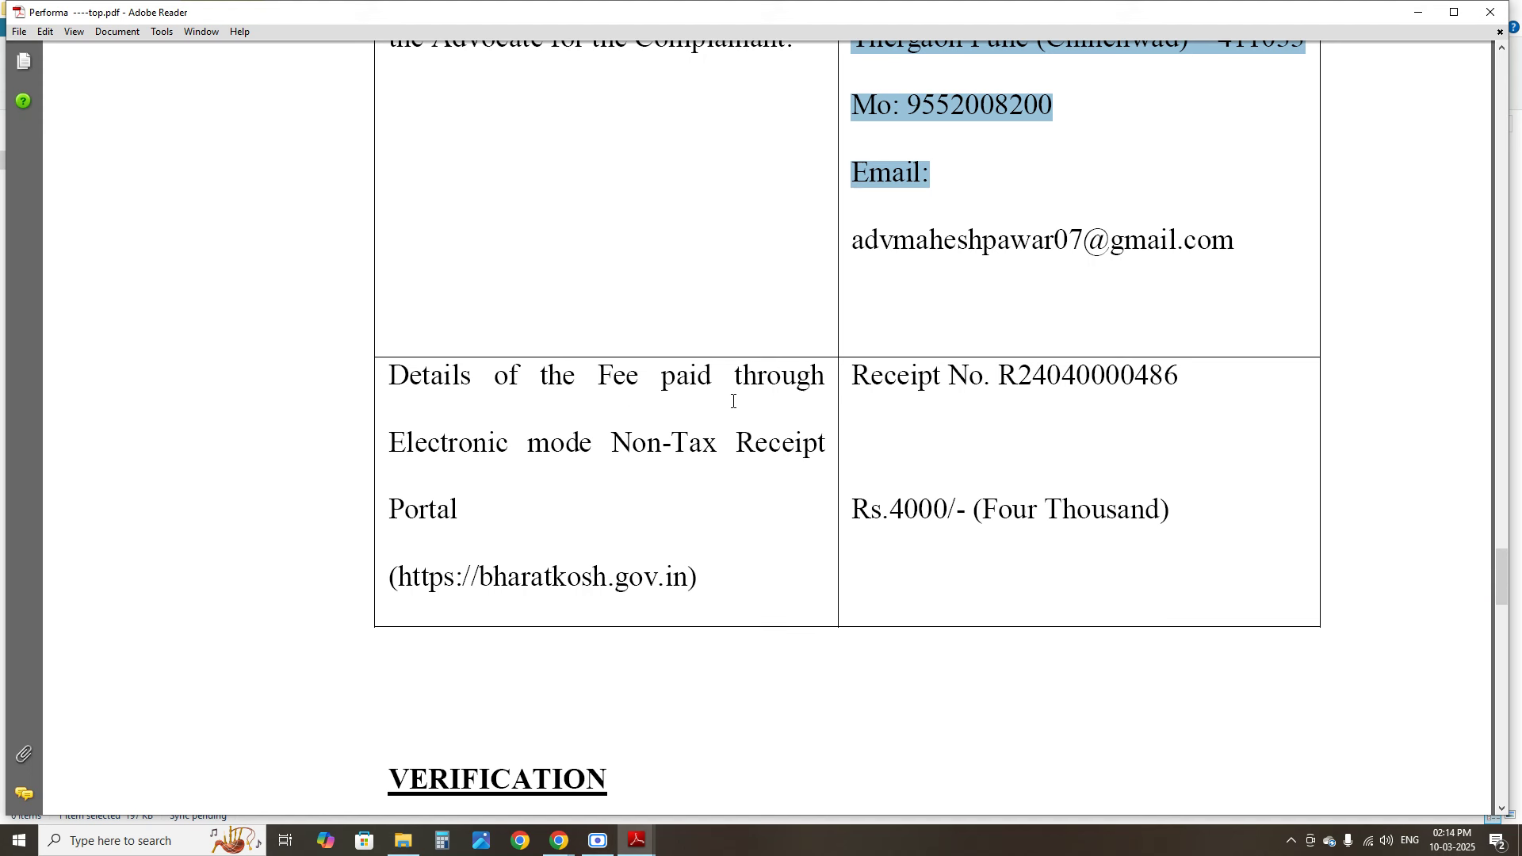
{"action": "left_click_drag", "start_coordinate": [857, 375], "coordinate": [1172, 510]}
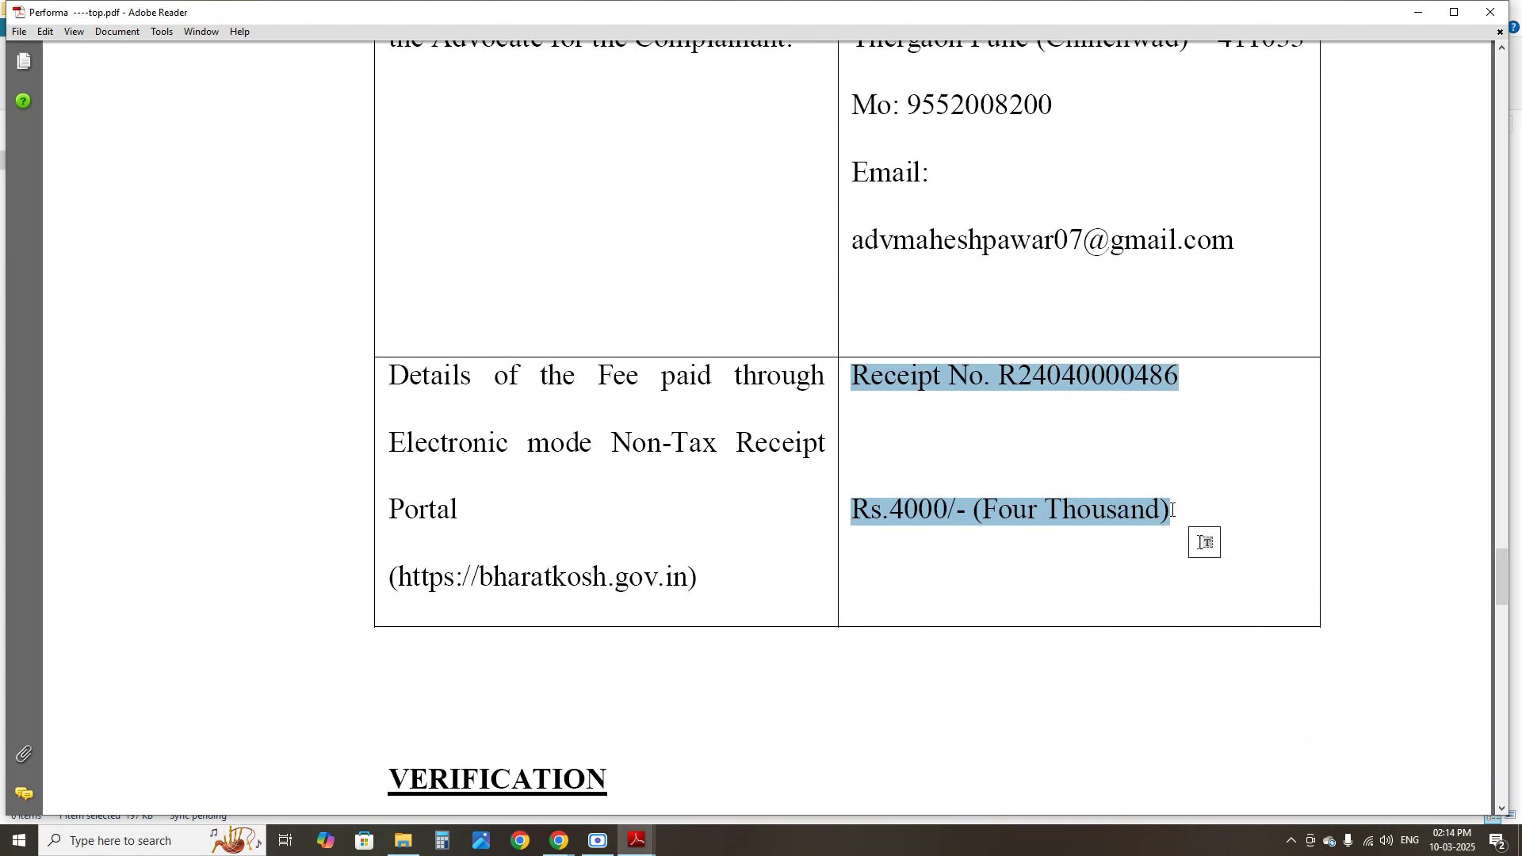
{"action": "left_click", "coordinate": [974, 509]}
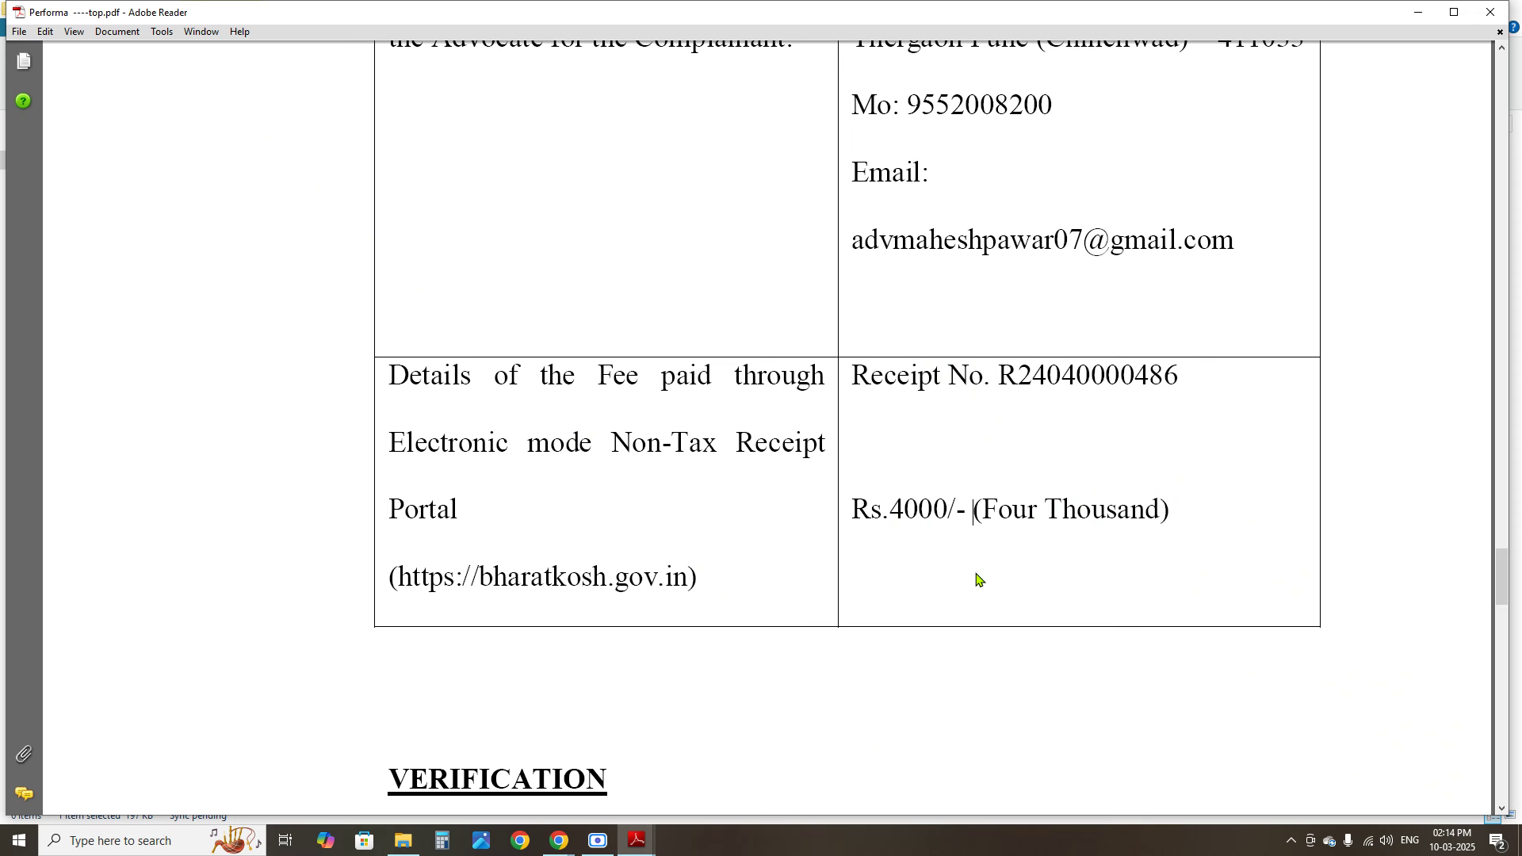
{"action": "scroll", "coordinate": [979, 580], "scroll_direction": "up", "scroll_amount": 3}
{"action": "scroll", "coordinate": [975, 571], "scroll_direction": "down", "scroll_amount": 6}
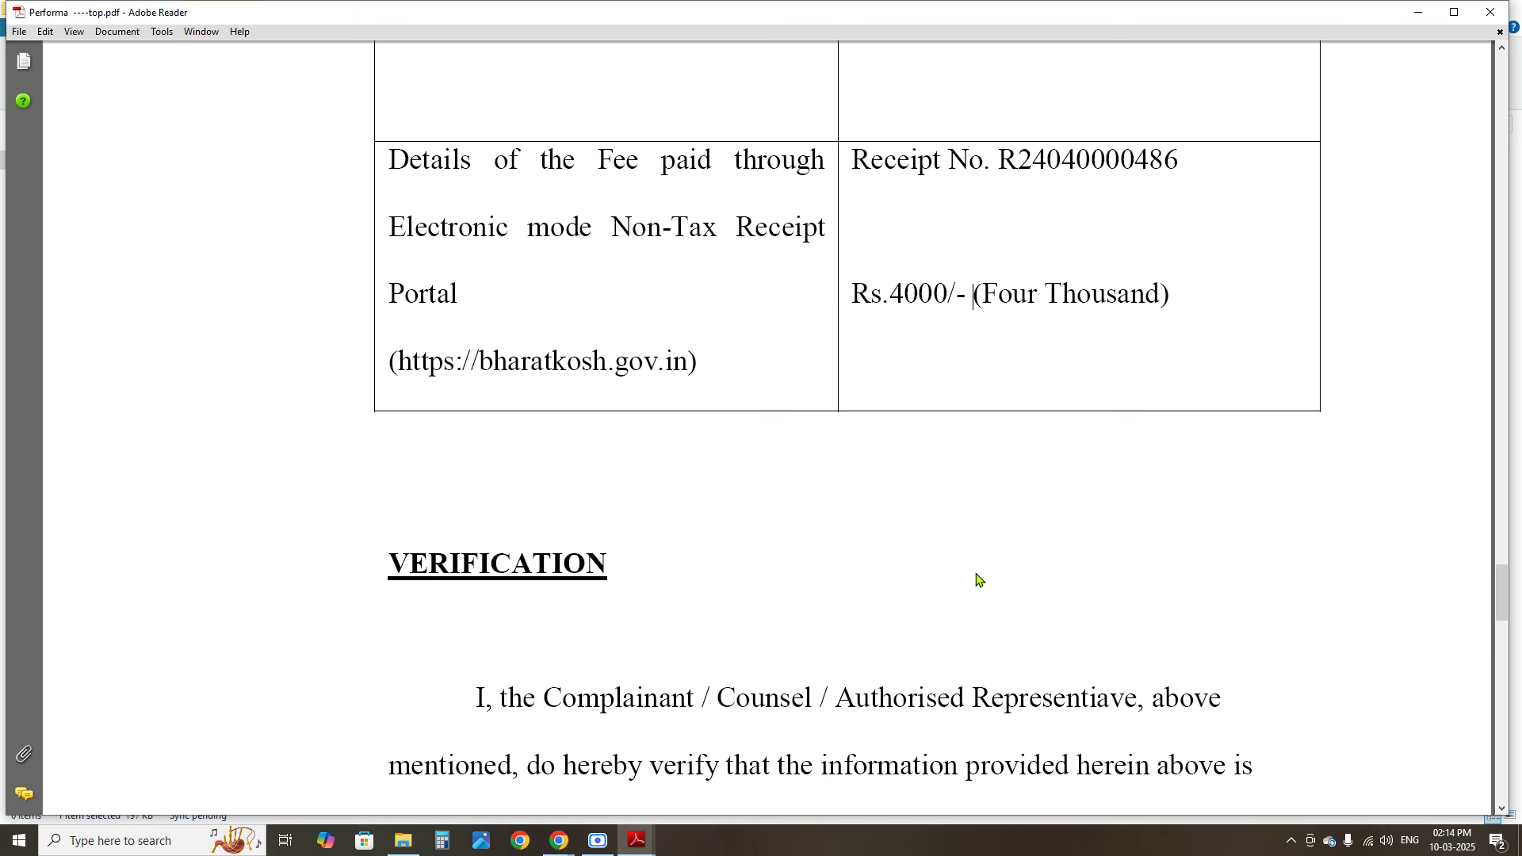
{"action": "scroll", "coordinate": [983, 577], "scroll_direction": "down", "scroll_amount": 6}
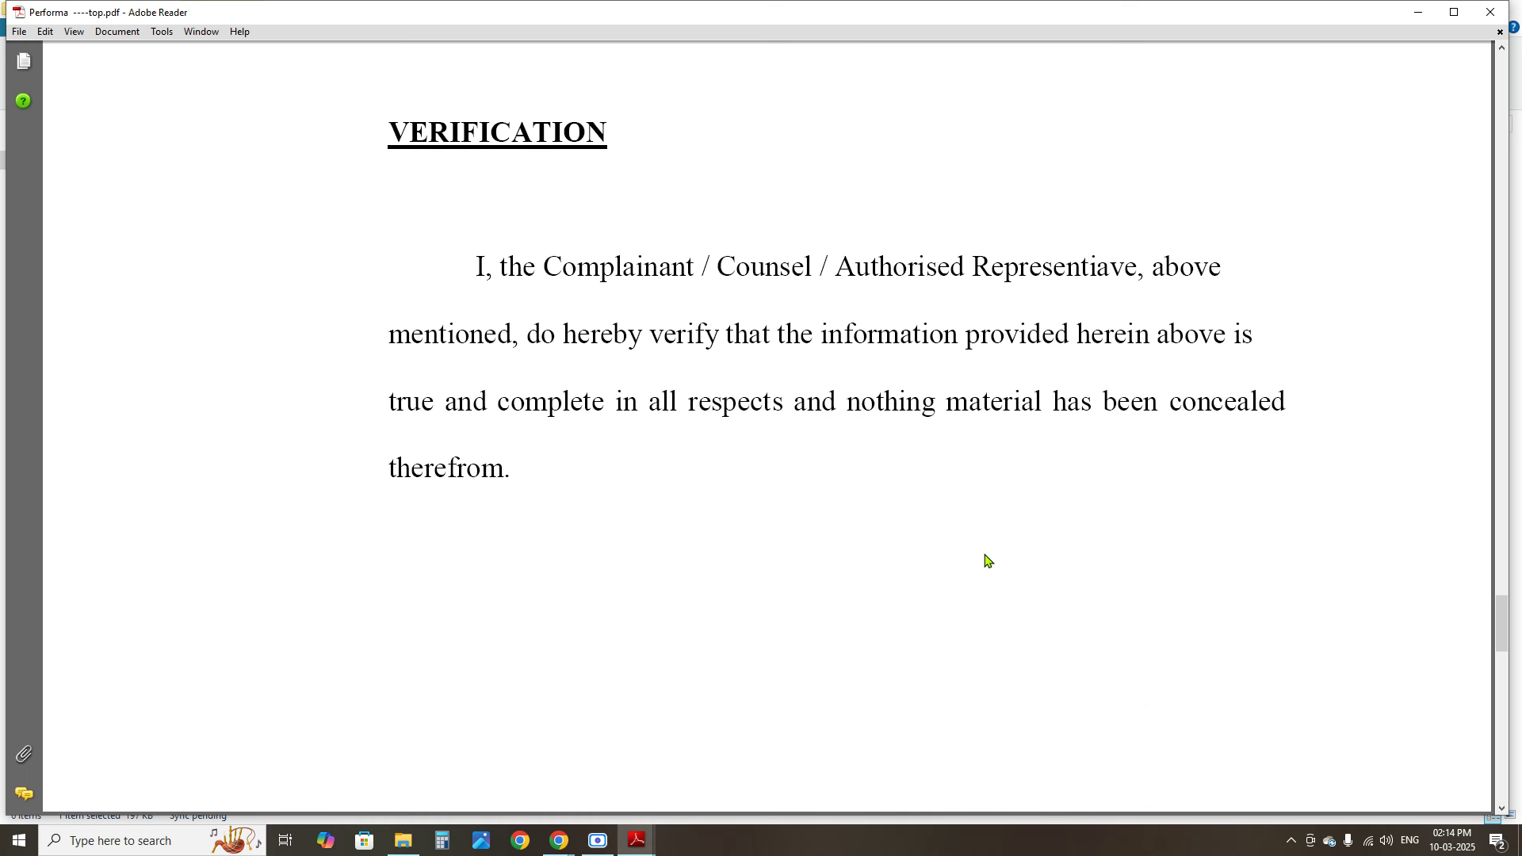
{"action": "left_click_drag", "start_coordinate": [481, 253], "coordinate": [578, 476]}
{"action": "left_click", "coordinate": [595, 503]}
{"action": "scroll", "coordinate": [594, 503], "scroll_direction": "down", "scroll_amount": 6}
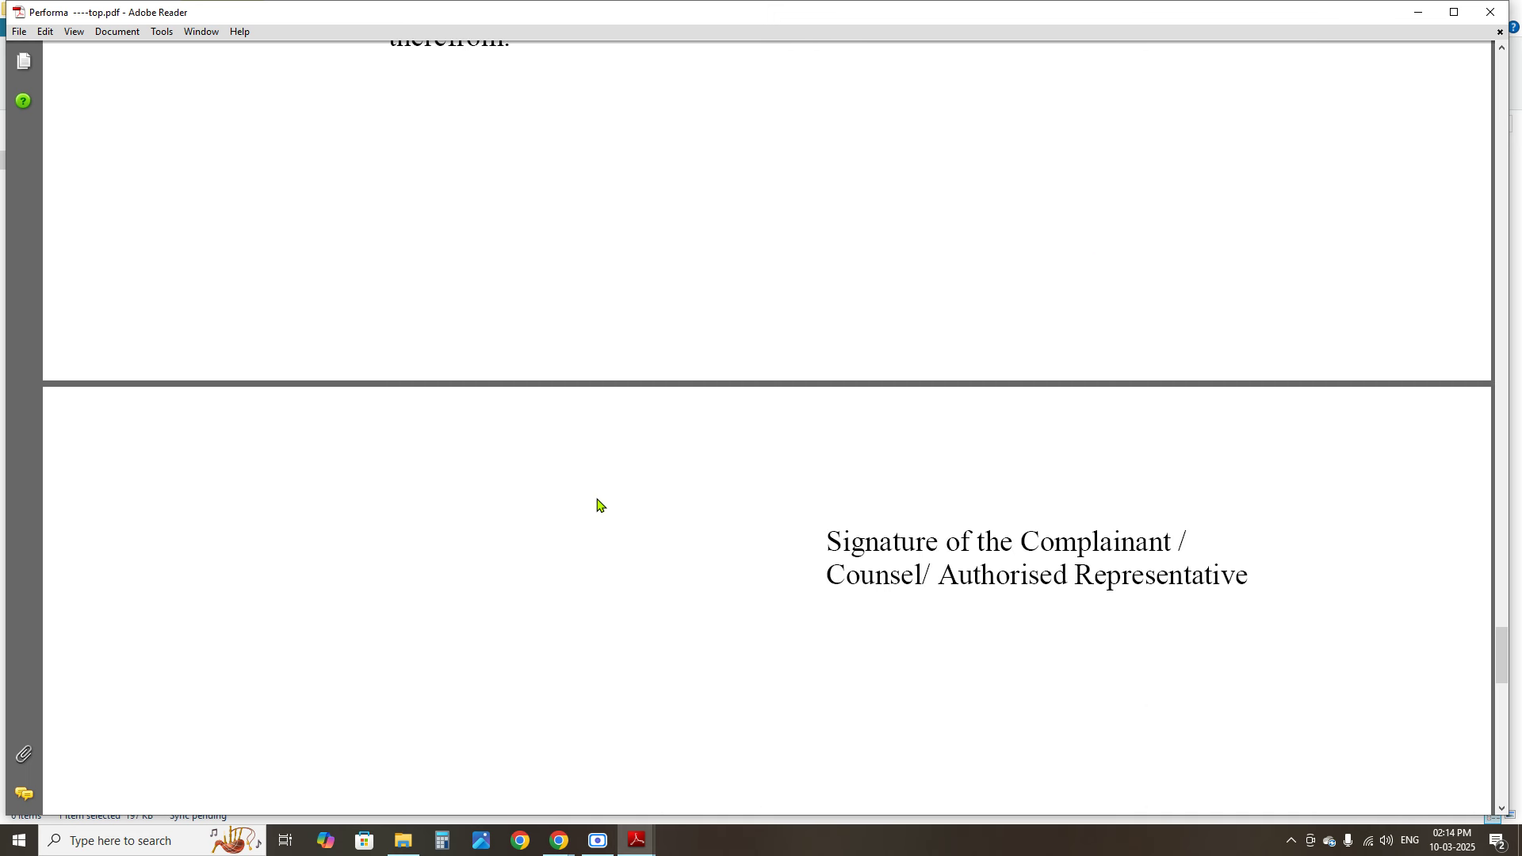
{"action": "left_click_drag", "start_coordinate": [827, 541], "coordinate": [1165, 553]}
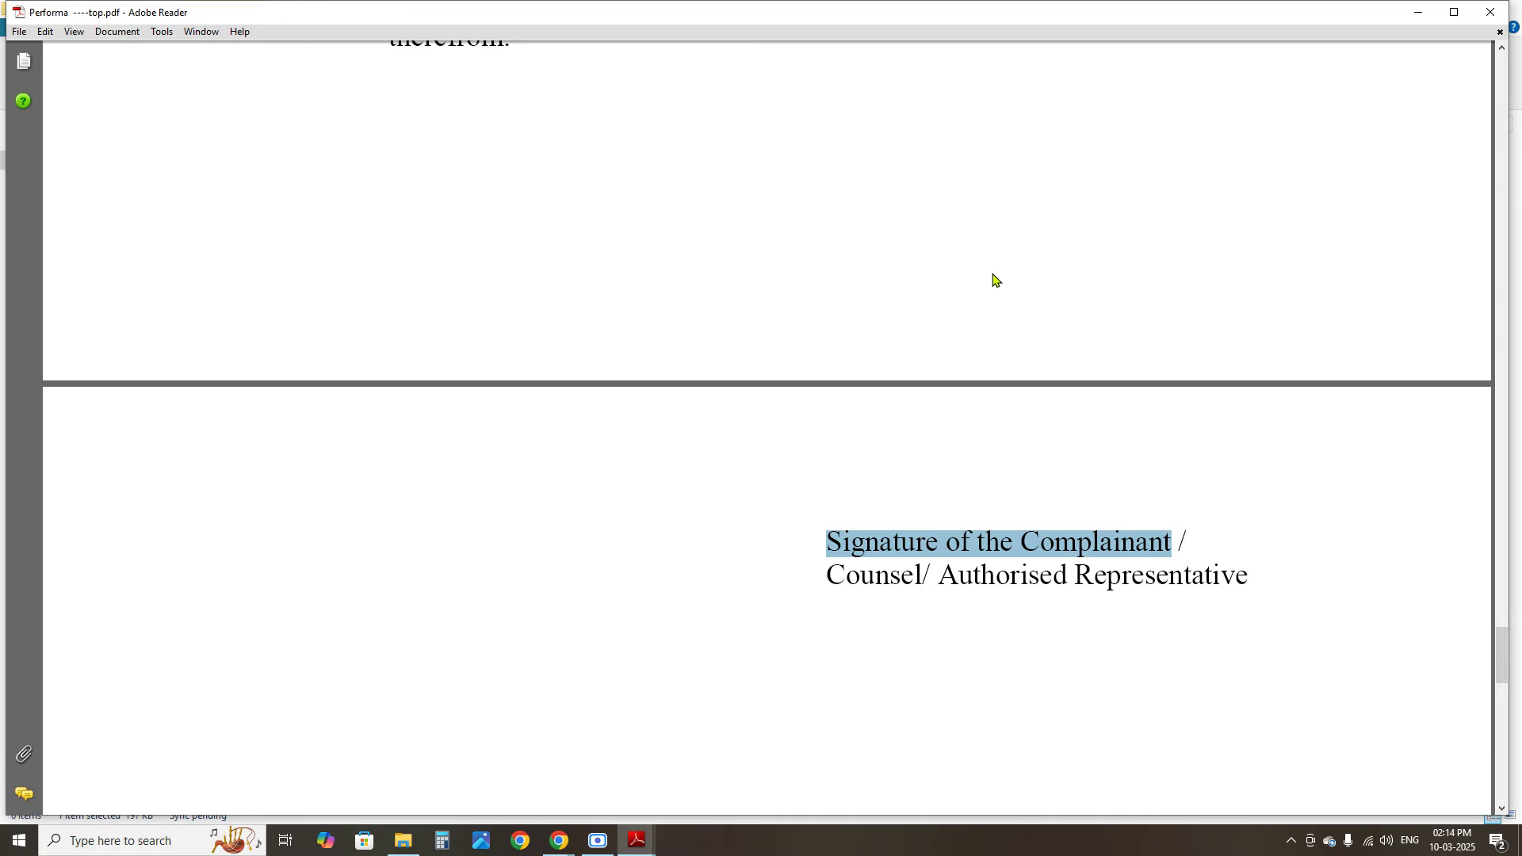
Close the Performa PDF and bring the e-Jagriti upload page back to the front
{"action": "scroll", "coordinate": [1002, 326], "scroll_direction": "up", "scroll_amount": 10}
{"action": "scroll", "coordinate": [1003, 313], "scroll_direction": "up", "scroll_amount": 15}
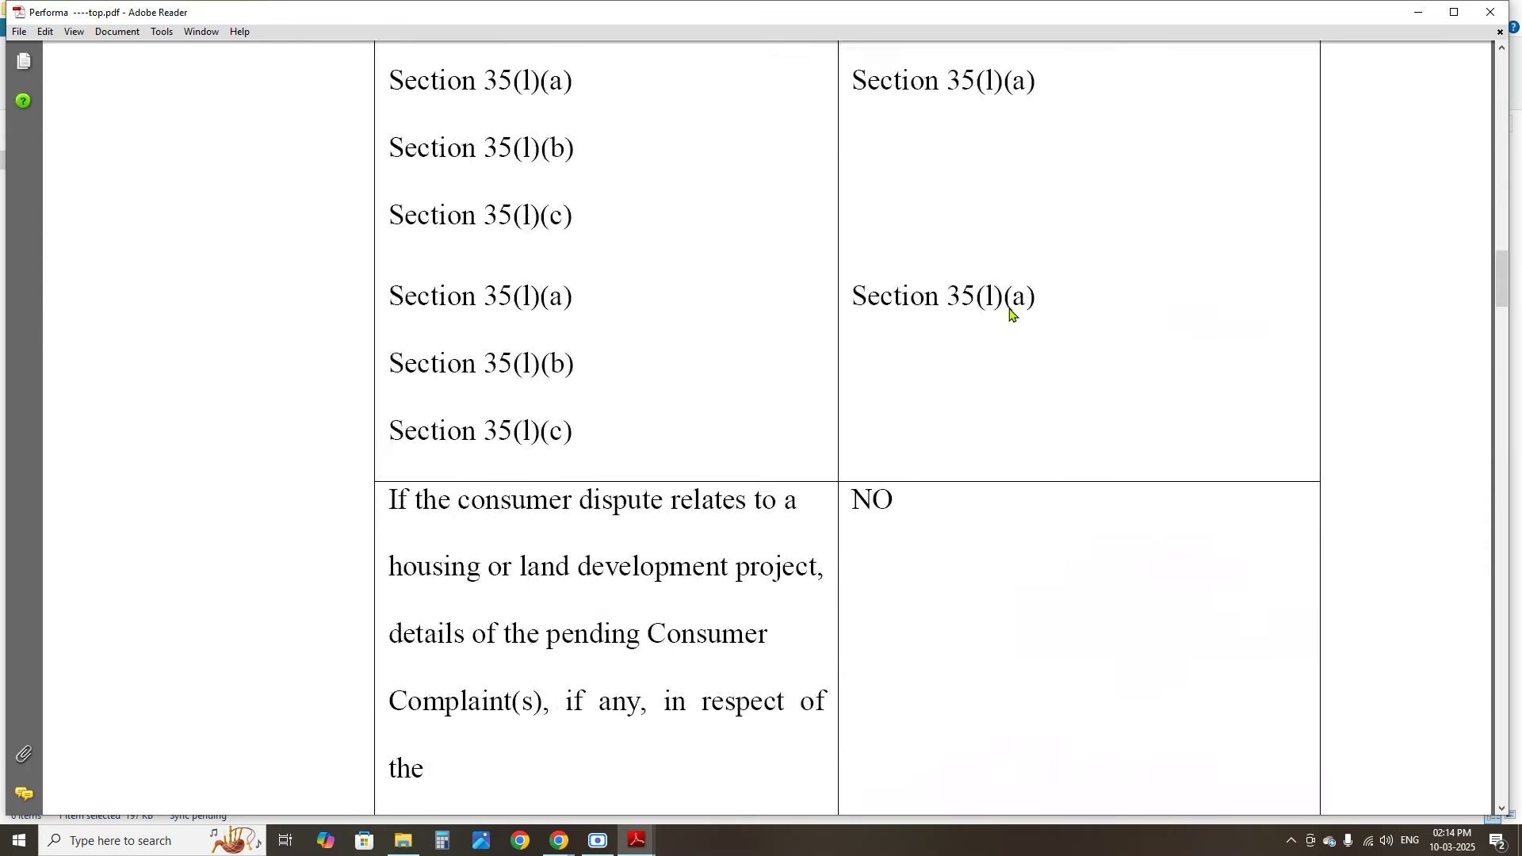
{"action": "left_click", "coordinate": [1485, 9]}
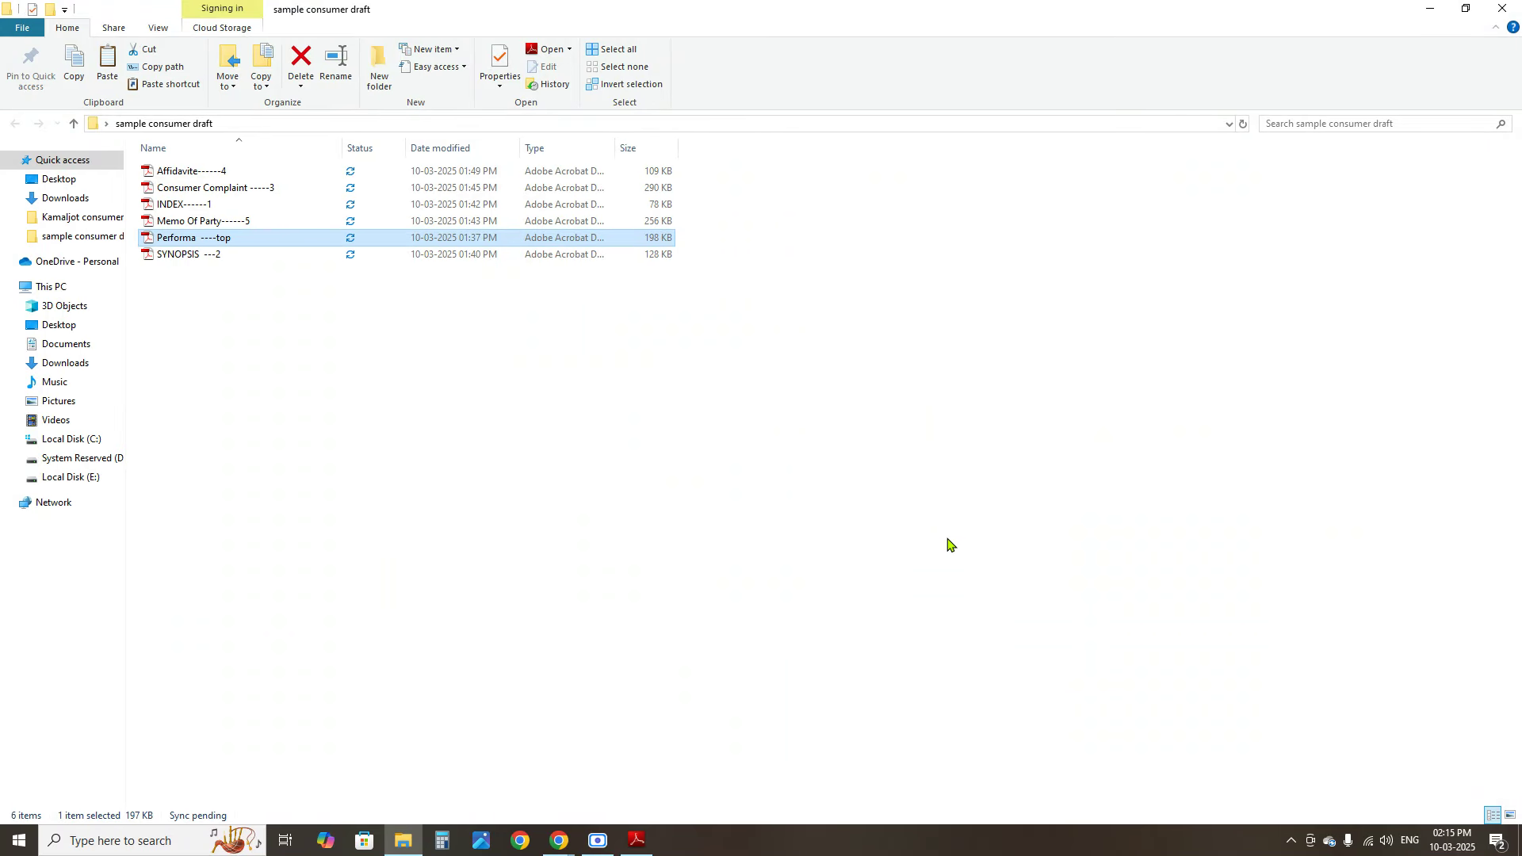
{"action": "mouse_move", "coordinate": [559, 840]}
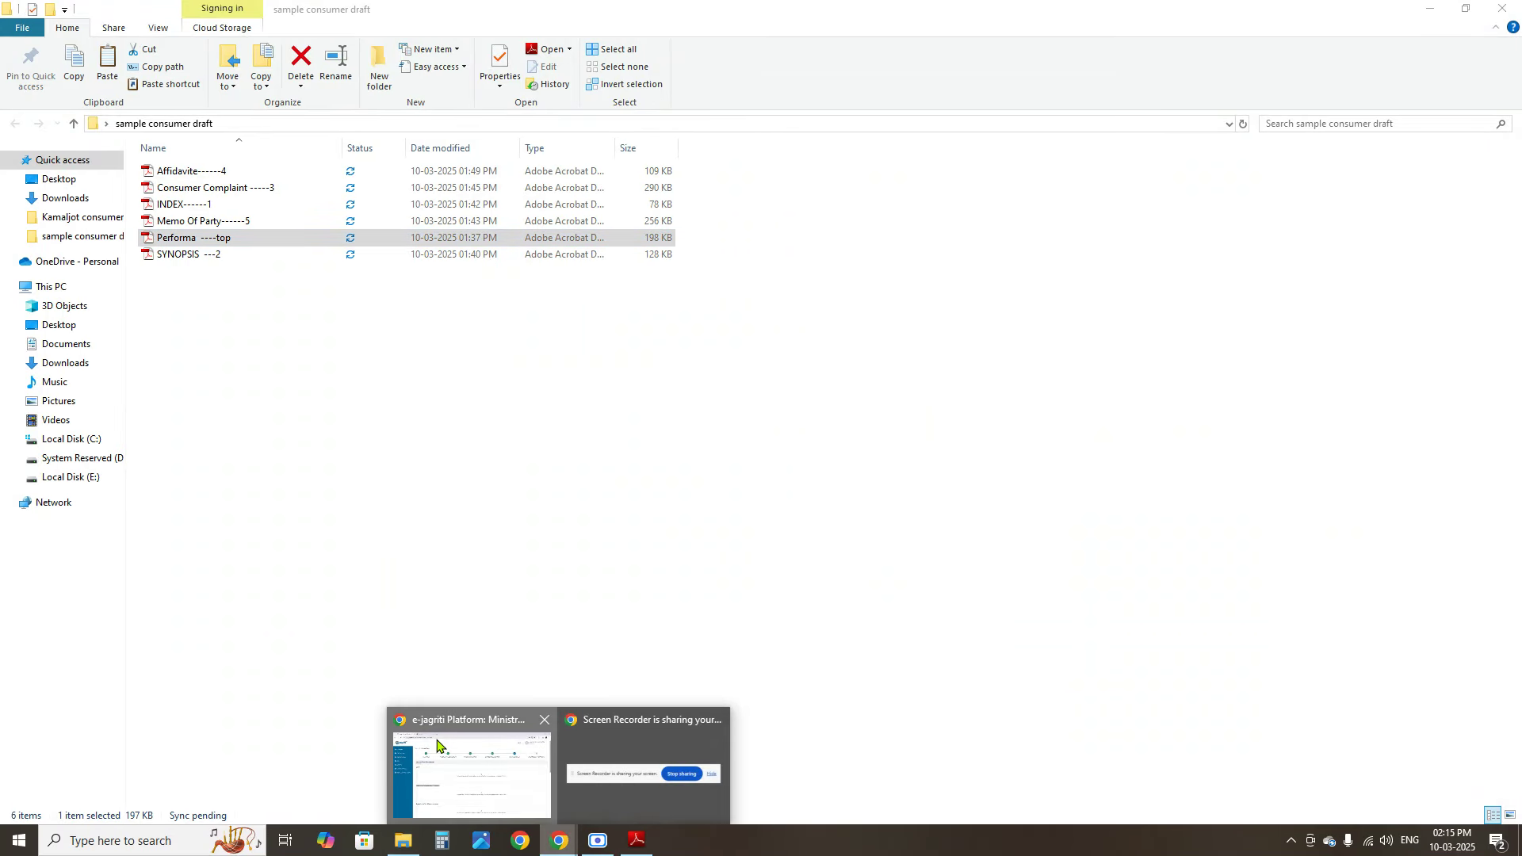
{"action": "left_click", "coordinate": [468, 768]}
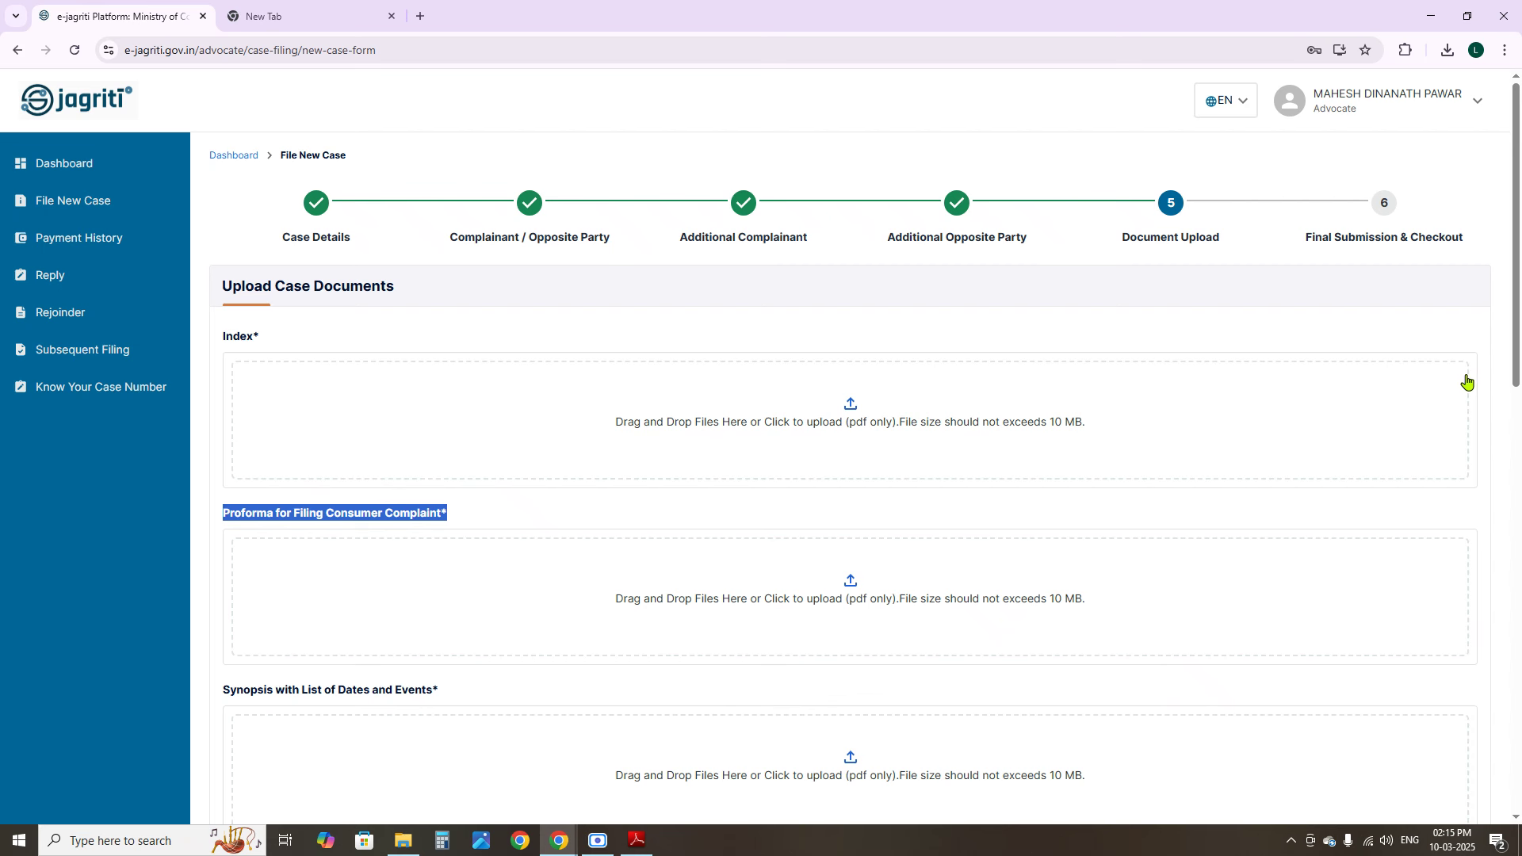
Scroll the upload page down to Memo of Parties, then switch to the draft folder
{"action": "left_click_drag", "start_coordinate": [1517, 286], "coordinate": [1519, 386]}
{"action": "left_click", "coordinate": [262, 456]}
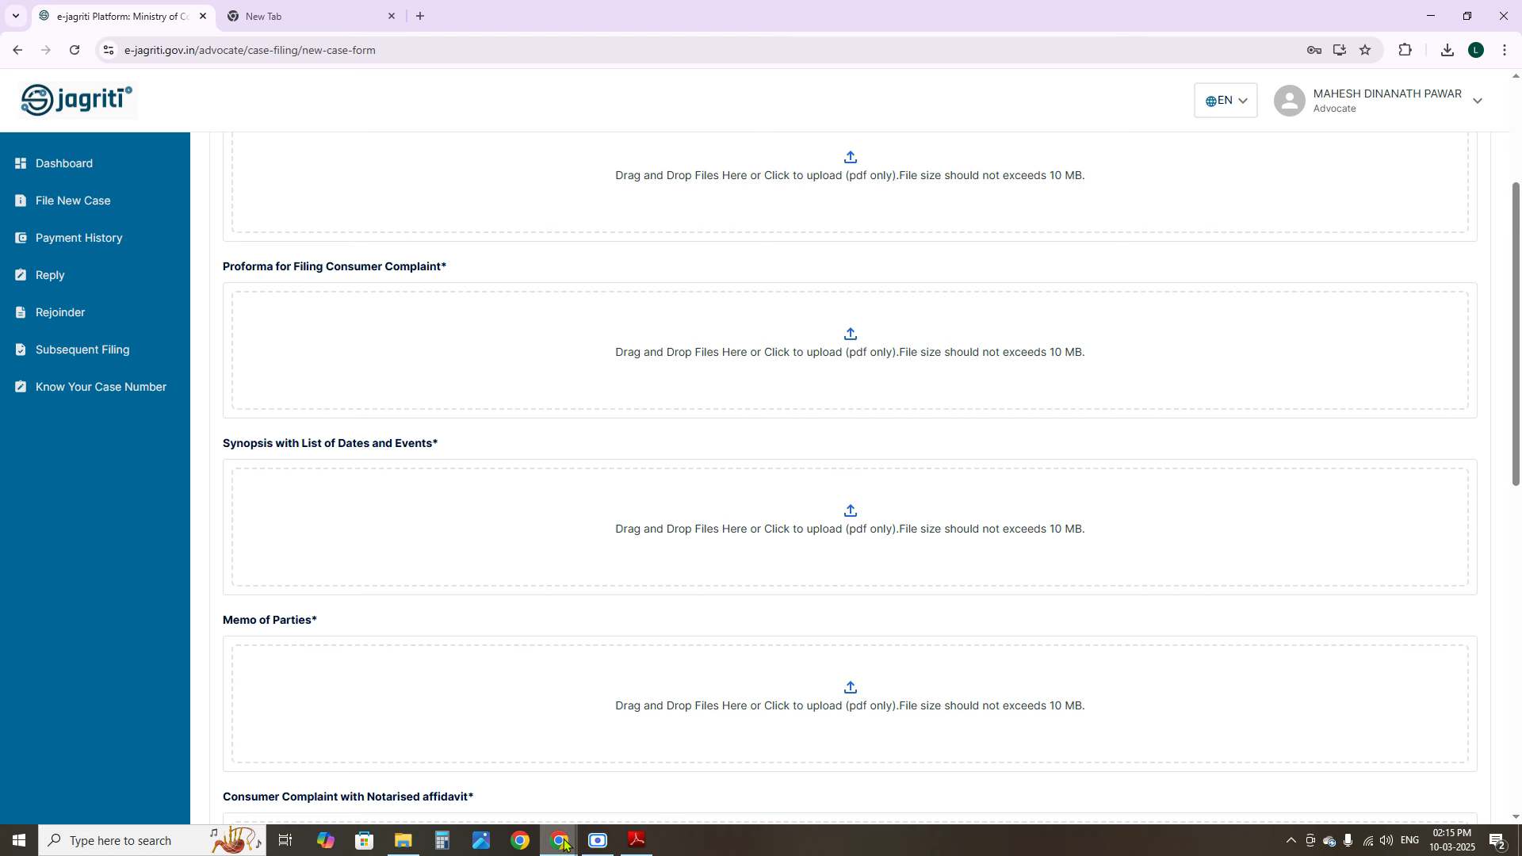
{"action": "left_click", "coordinate": [402, 840]}
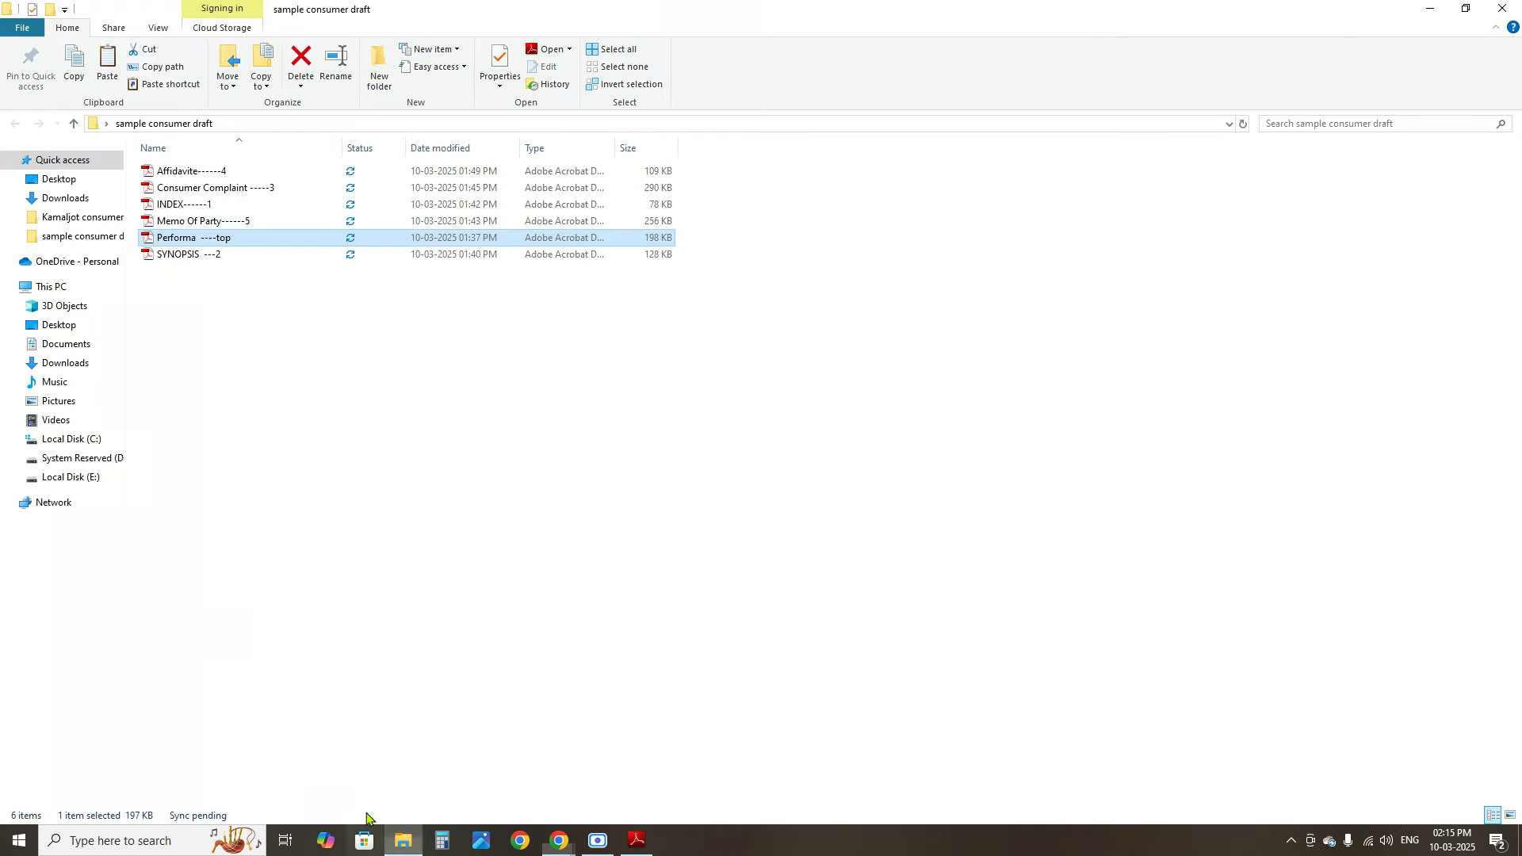
Open SYNOPSIS ---2.pdf and review the 15th Oct.2012 entry
{"action": "double_click", "coordinate": [190, 255]}
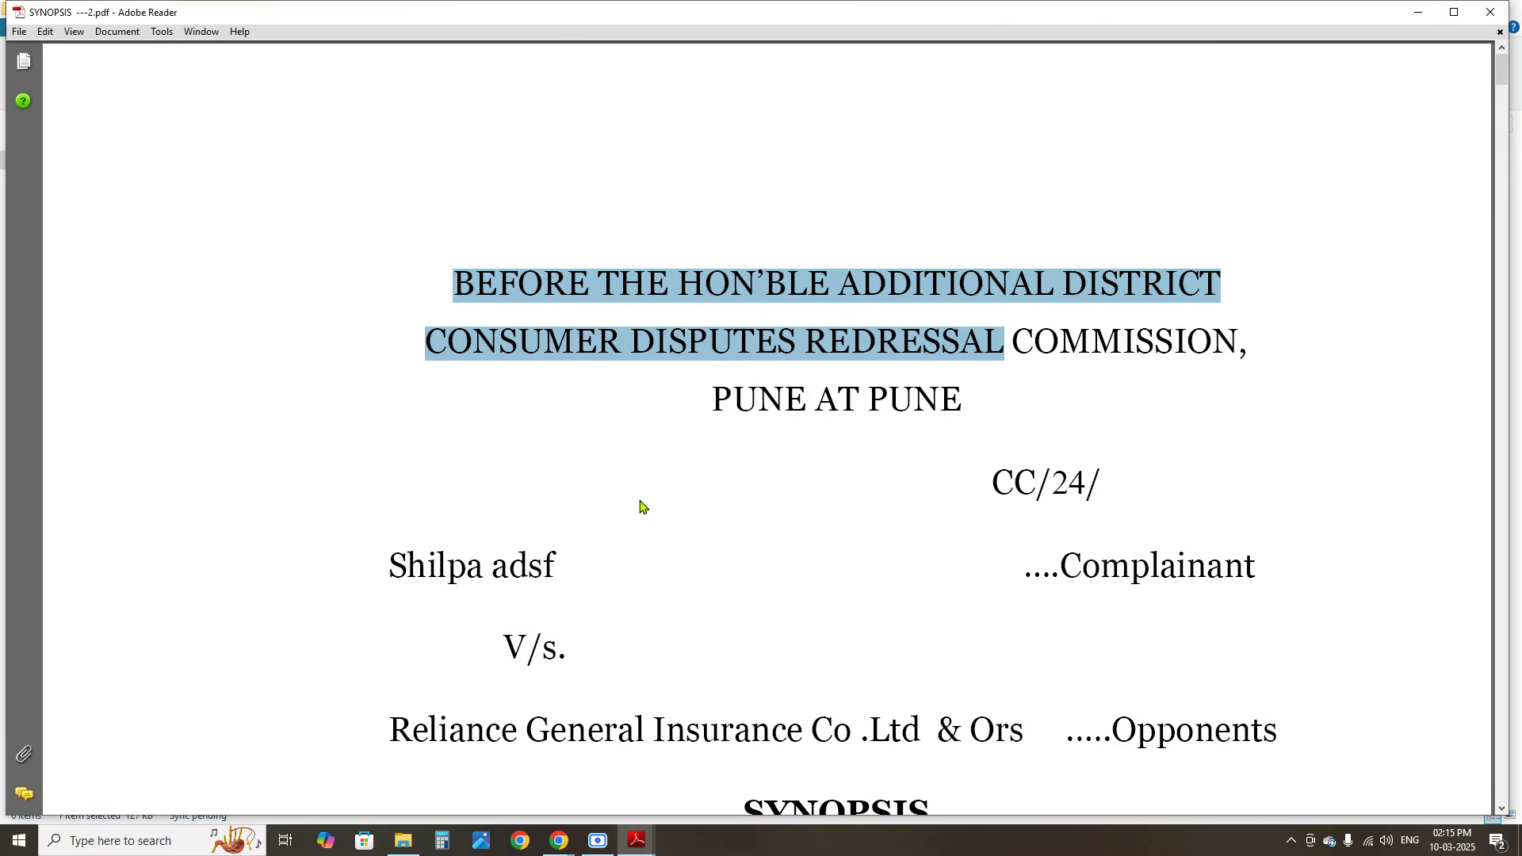
{"action": "left_click_drag", "start_coordinate": [392, 565], "coordinate": [557, 565]}
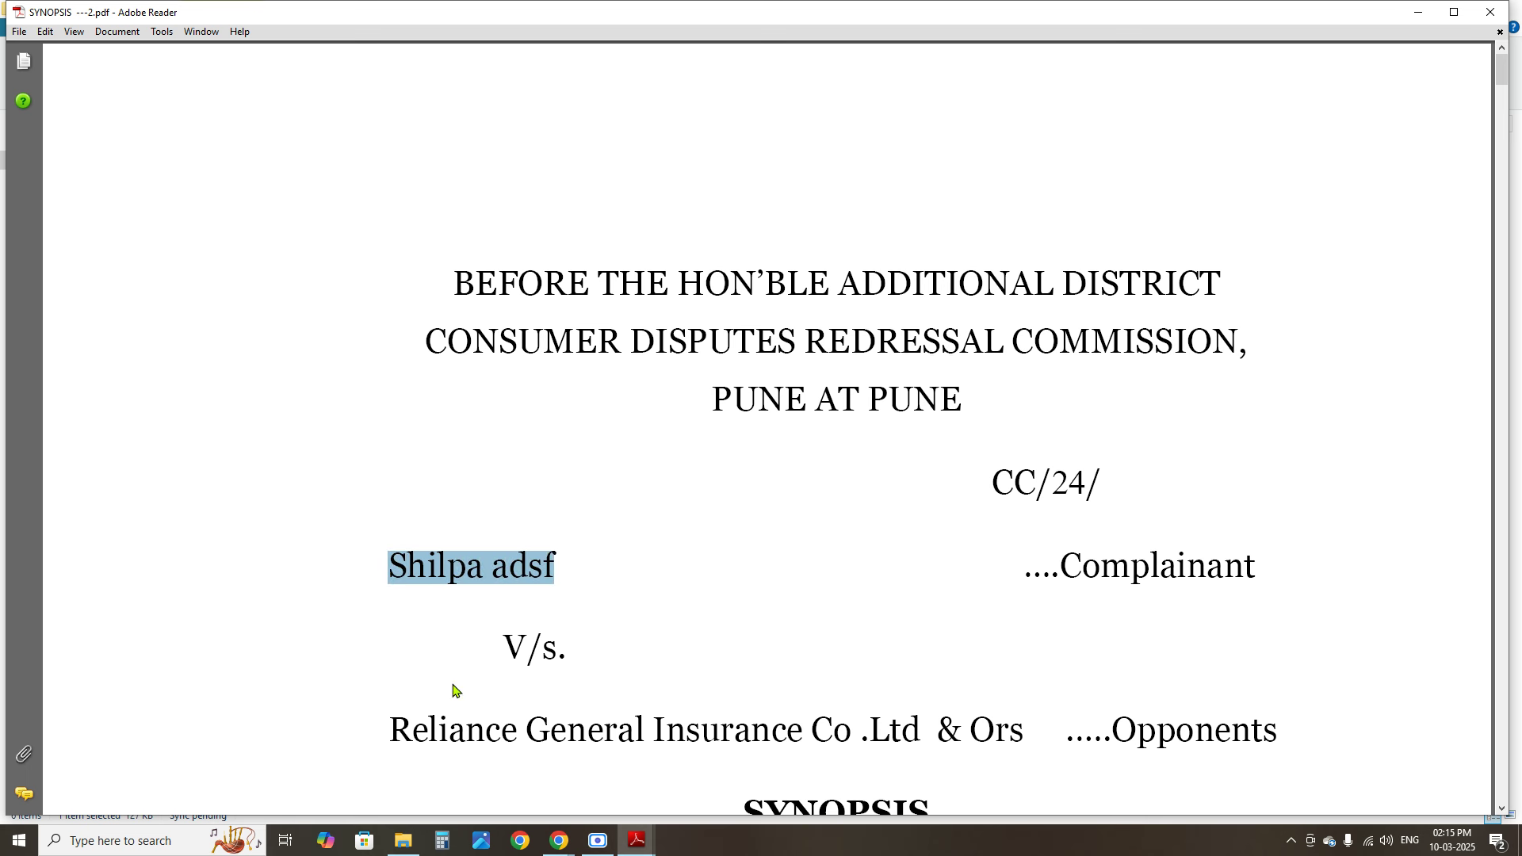
{"action": "left_click_drag", "start_coordinate": [389, 730], "coordinate": [802, 730]}
{"action": "scroll", "coordinate": [1083, 554], "scroll_direction": "down", "scroll_amount": 3}
{"action": "scroll", "coordinate": [1083, 554], "scroll_direction": "down", "scroll_amount": 6}
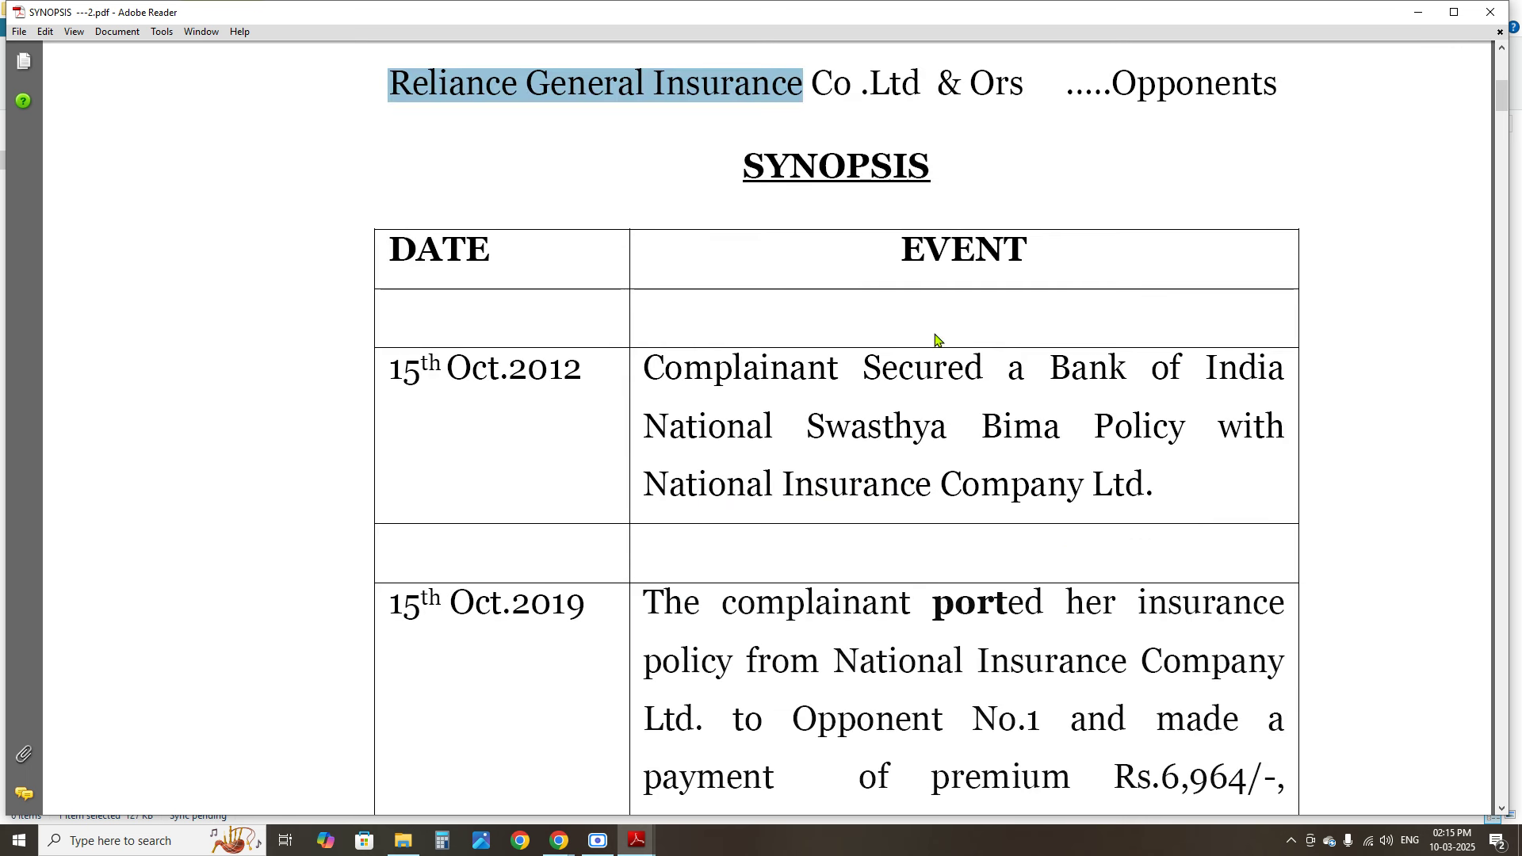
{"action": "left_click_drag", "start_coordinate": [786, 154], "coordinate": [819, 163]}
{"action": "left_click", "coordinate": [467, 410]}
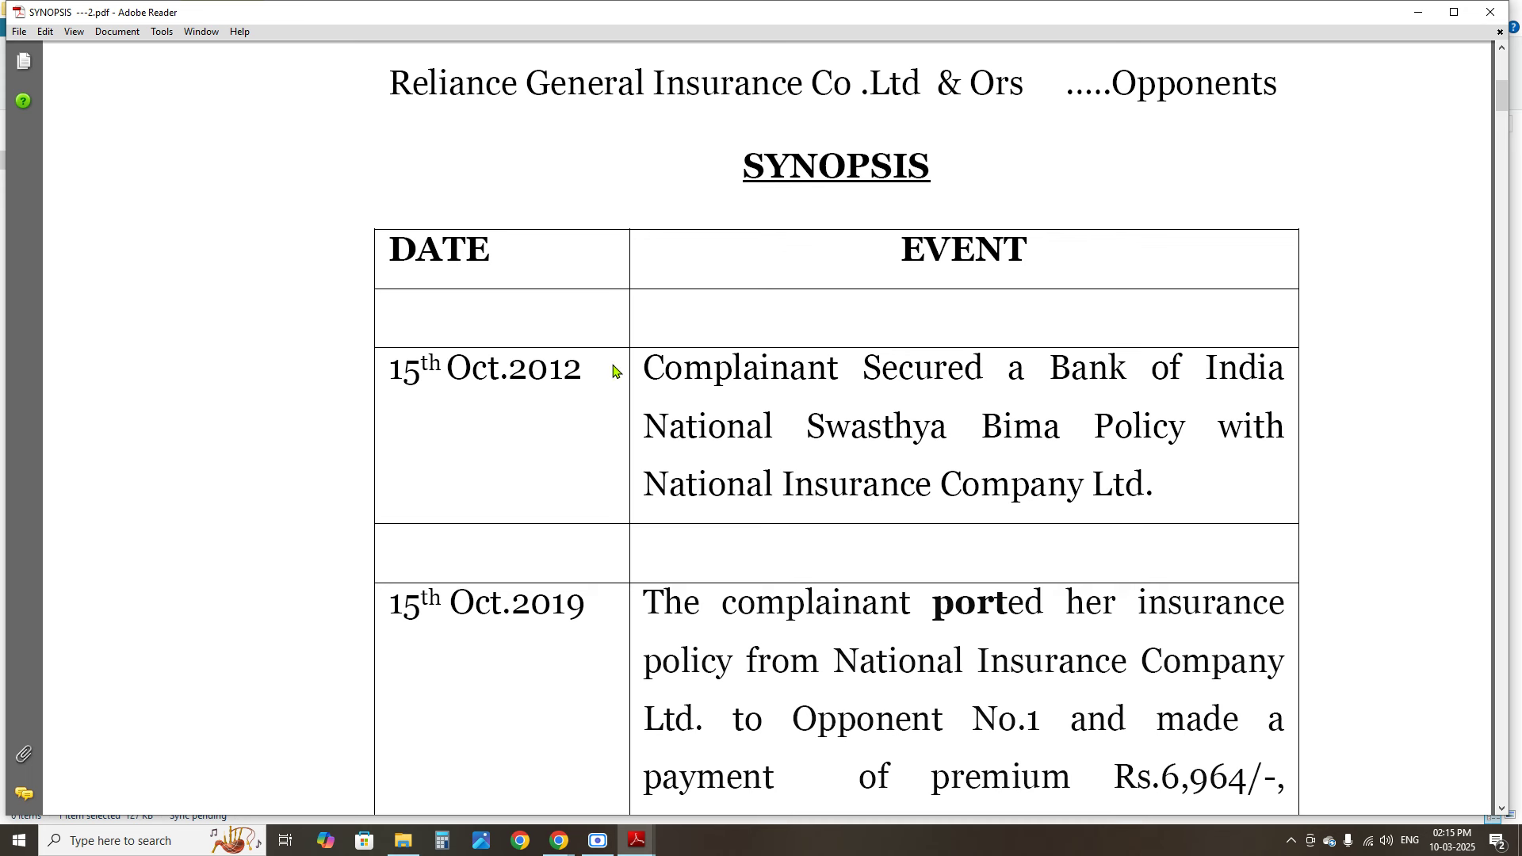
{"action": "left_click_drag", "start_coordinate": [587, 365], "coordinate": [414, 373]}
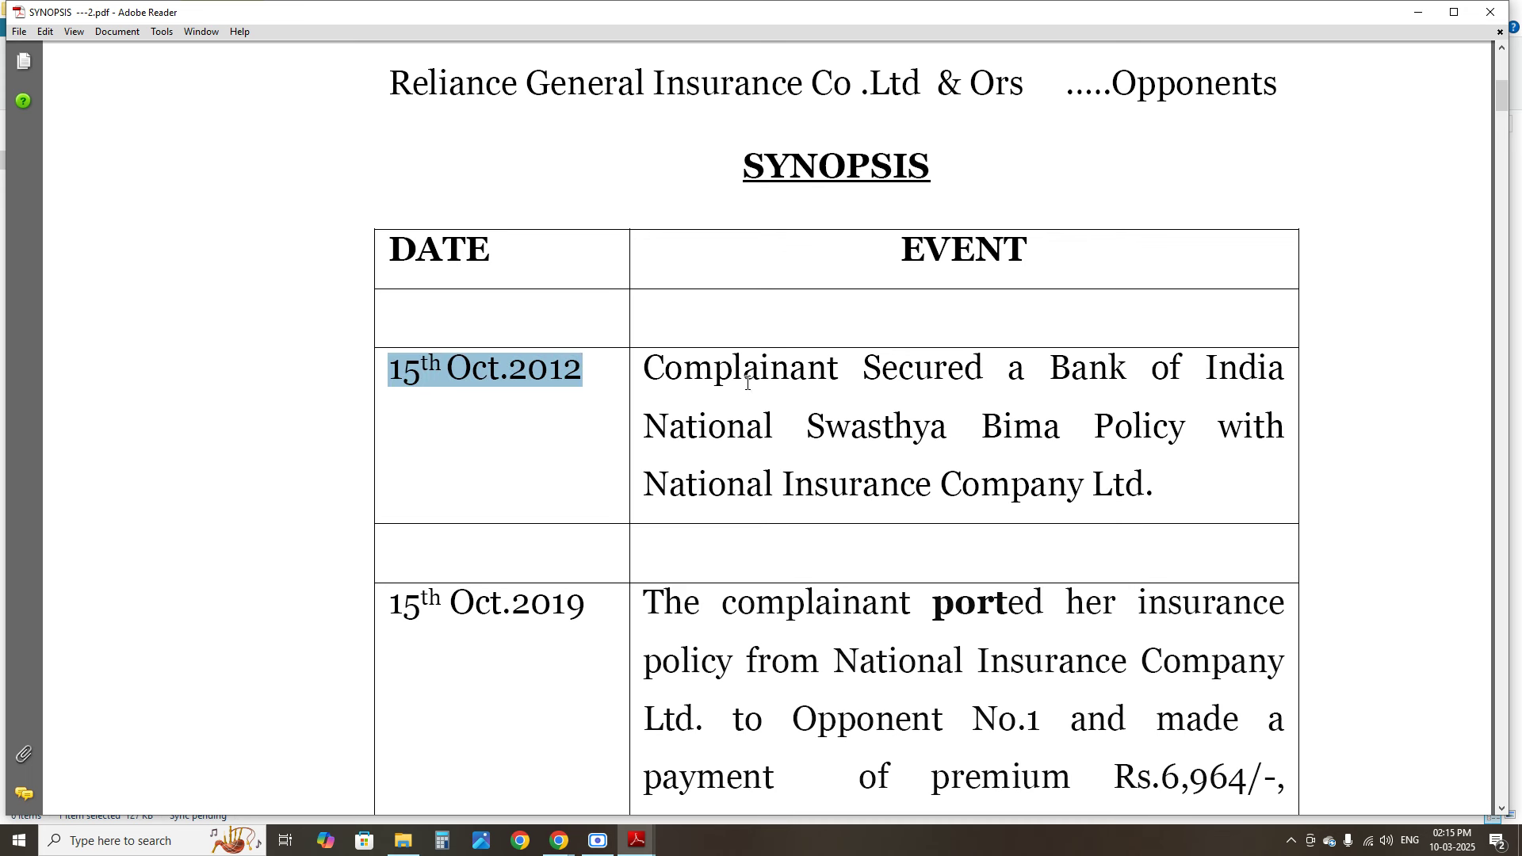
{"action": "left_click_drag", "start_coordinate": [683, 367], "coordinate": [1228, 477]}
Review the 2019 premium payment and 15th Oct.2020 synopsis entries
{"action": "scroll", "coordinate": [1222, 479], "scroll_direction": "down", "scroll_amount": 5}
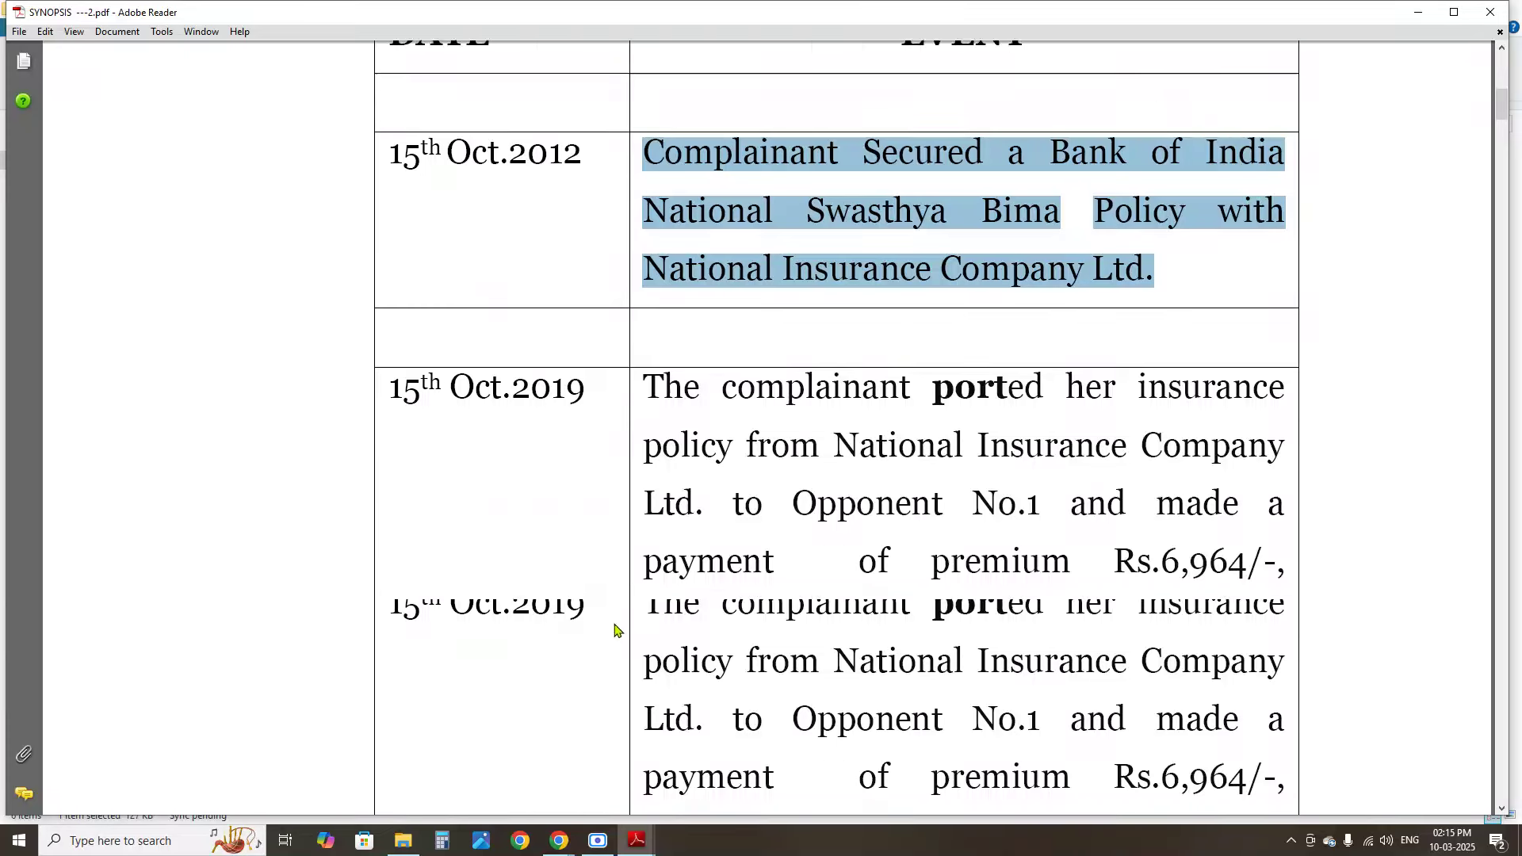
{"action": "left_click_drag", "start_coordinate": [389, 173], "coordinate": [584, 193]}
{"action": "left_click_drag", "start_coordinate": [743, 230], "coordinate": [1002, 401]}
{"action": "left_click_drag", "start_coordinate": [389, 524], "coordinate": [935, 697]}
{"action": "scroll", "coordinate": [775, 568], "scroll_direction": "down", "scroll_amount": 3}
{"action": "scroll", "coordinate": [578, 561], "scroll_direction": "down", "scroll_amount": 3}
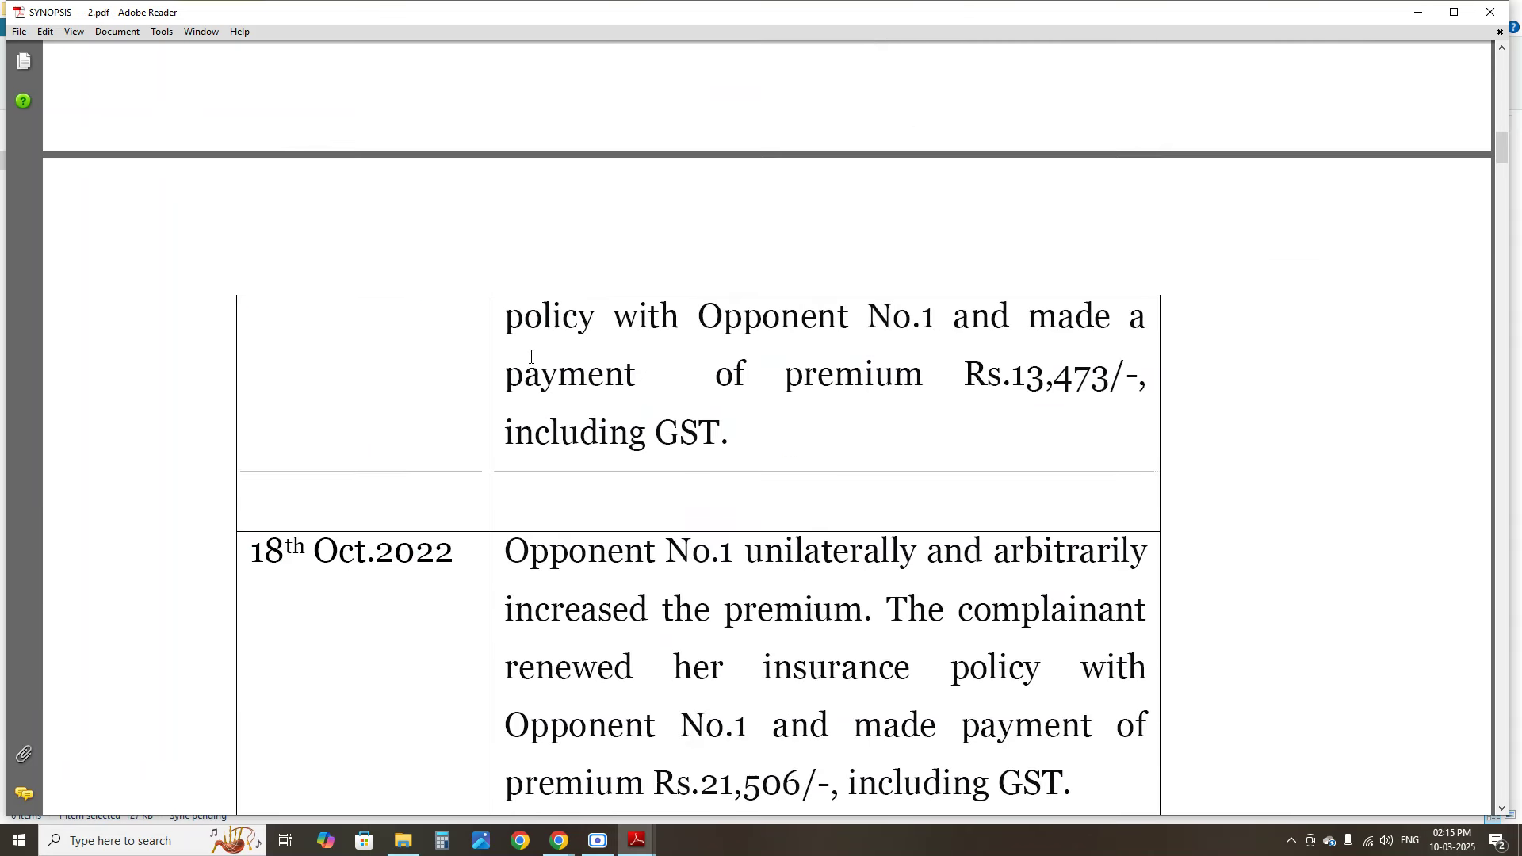
{"action": "scroll", "coordinate": [531, 363], "scroll_direction": "up", "scroll_amount": 2}
{"action": "left_click_drag", "start_coordinate": [490, 383], "coordinate": [607, 393]}
{"action": "left_click_drag", "start_coordinate": [824, 400], "coordinate": [909, 442]}
{"action": "scroll", "coordinate": [638, 492], "scroll_direction": "down", "scroll_amount": 6}
{"action": "scroll", "coordinate": [634, 477], "scroll_direction": "down", "scroll_amount": 3}
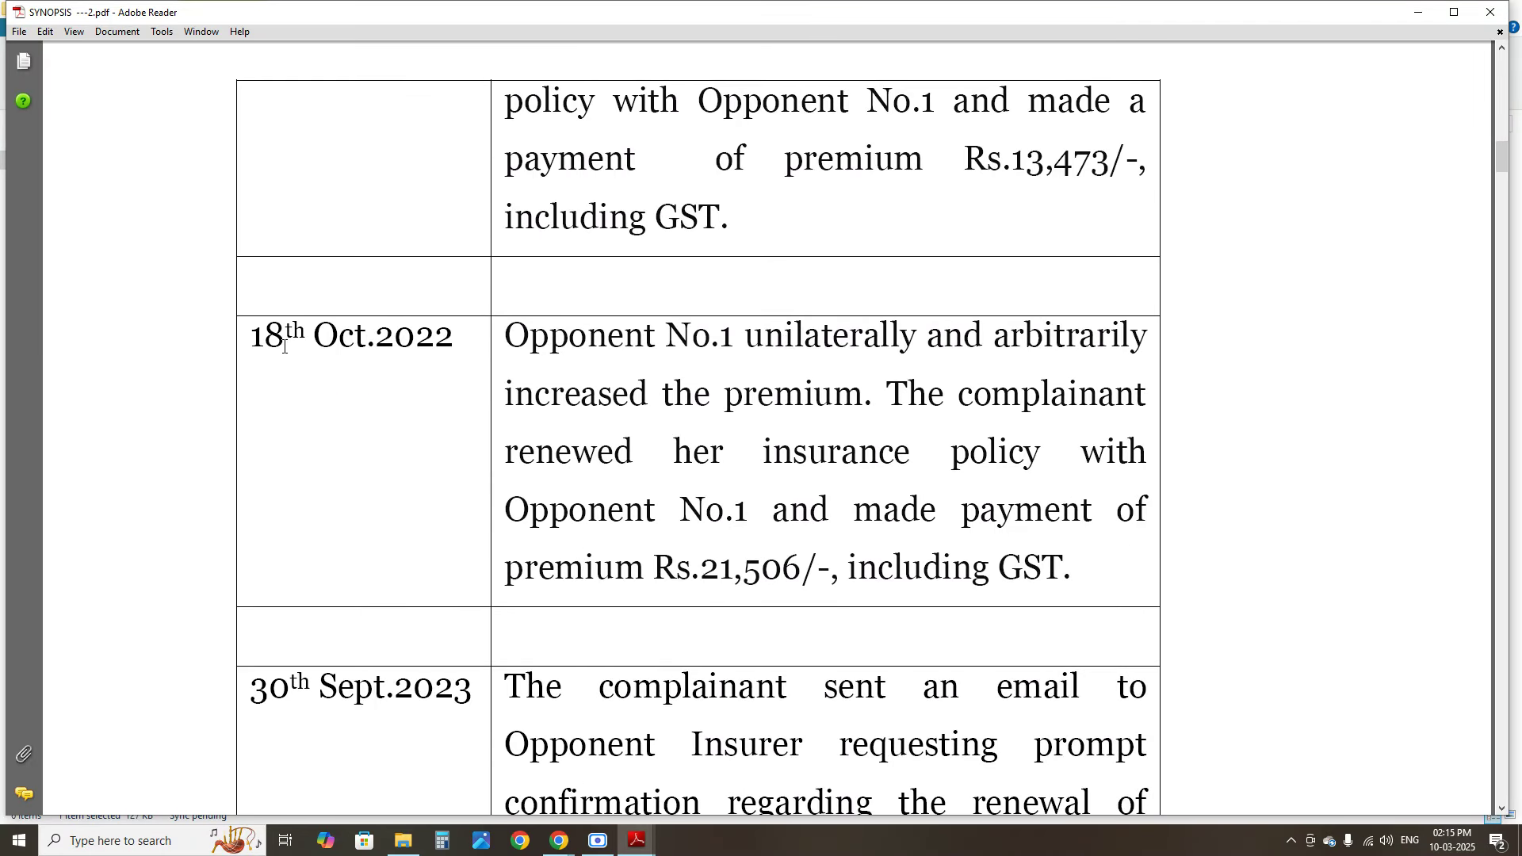
Read from the 18th Oct.2022 entry to the final 11th Jan 2024 row, then close the PDF
{"action": "left_click_drag", "start_coordinate": [283, 345], "coordinate": [656, 349]}
{"action": "left_click", "coordinate": [622, 397]}
{"action": "left_click_drag", "start_coordinate": [530, 361], "coordinate": [975, 572]}
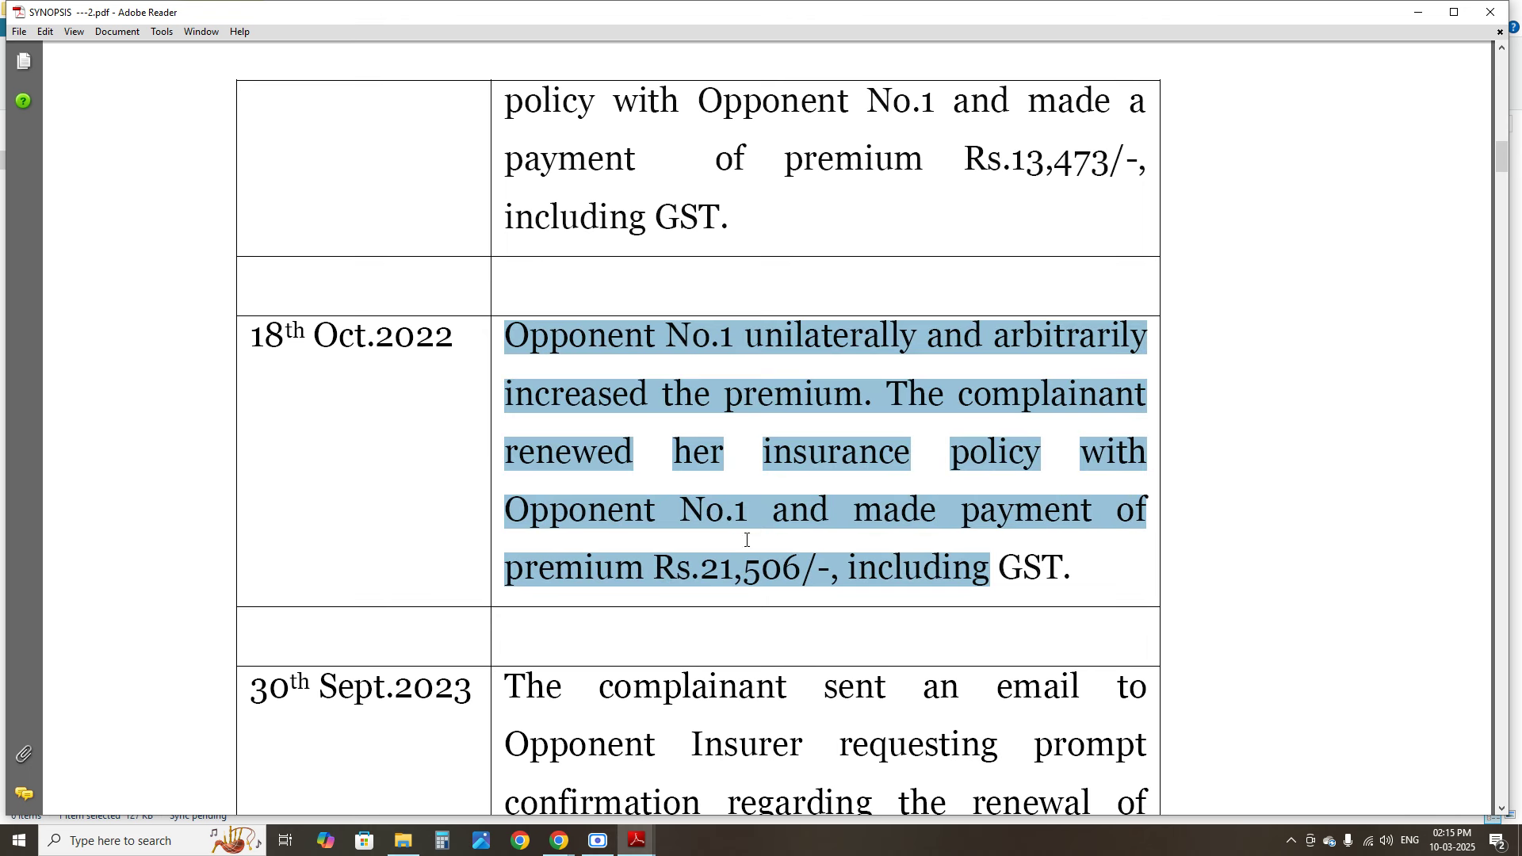
{"action": "left_click", "coordinate": [373, 397]}
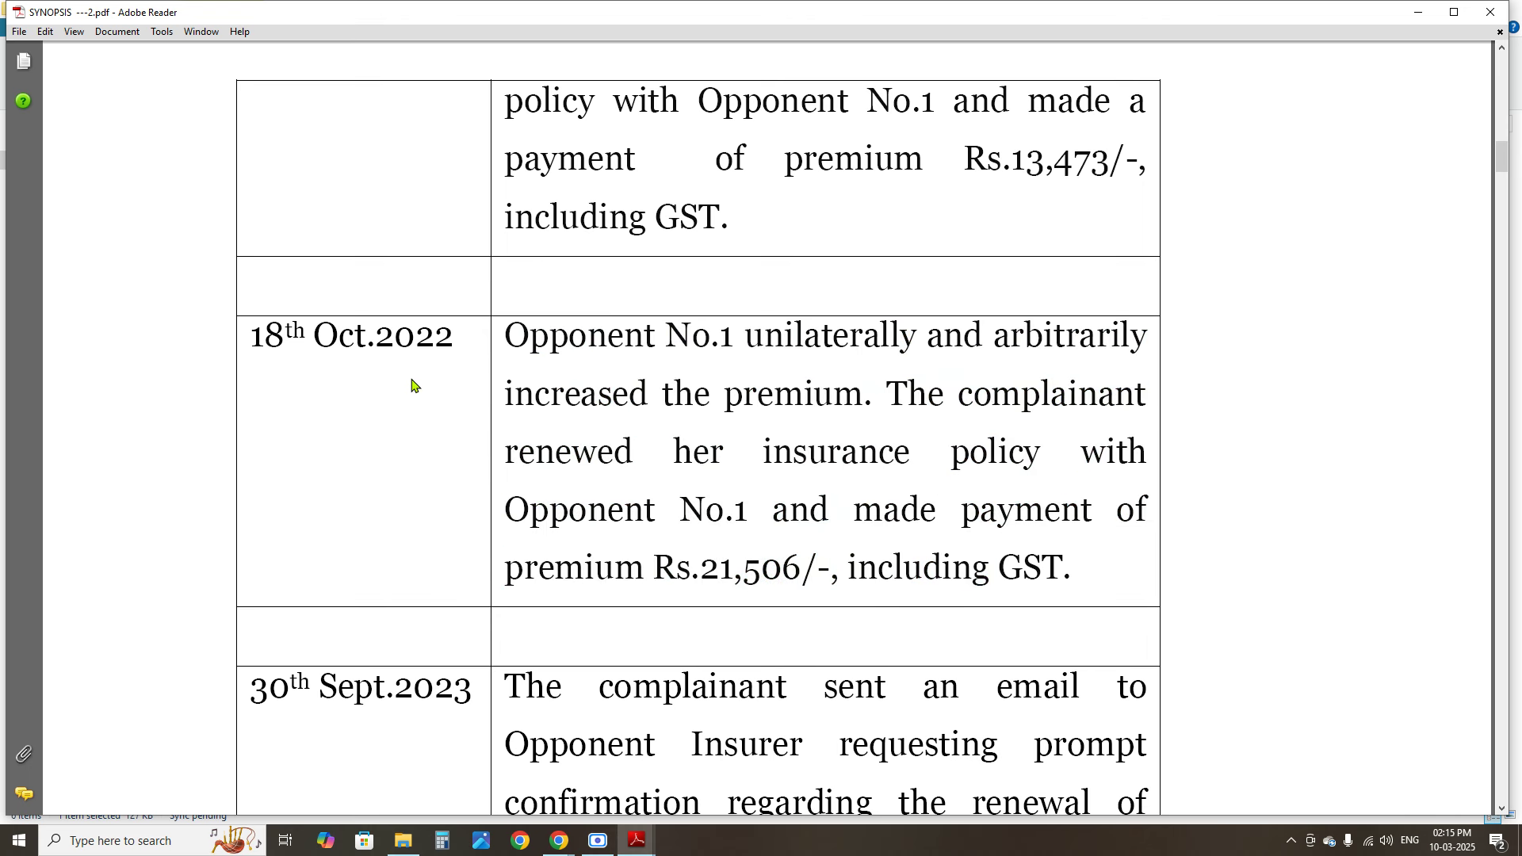
{"action": "scroll", "coordinate": [412, 386], "scroll_direction": "down", "scroll_amount": 8}
{"action": "left_click_drag", "start_coordinate": [629, 211], "coordinate": [877, 213]}
{"action": "scroll", "coordinate": [718, 275], "scroll_direction": "down", "scroll_amount": 5}
{"action": "scroll", "coordinate": [667, 277], "scroll_direction": "down", "scroll_amount": 3}
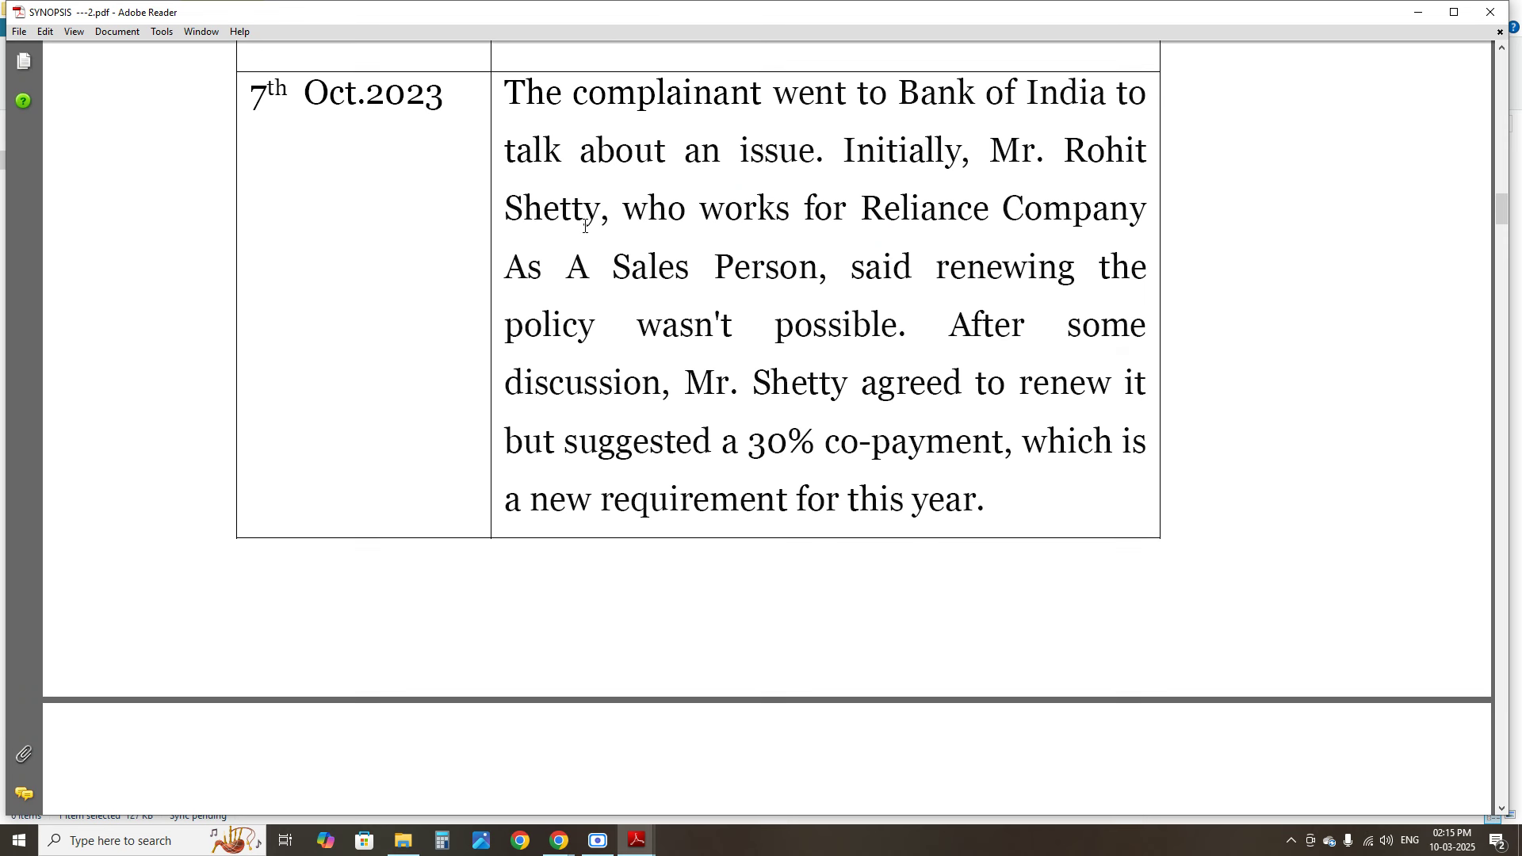
{"action": "scroll", "coordinate": [602, 258], "scroll_direction": "up", "scroll_amount": 3}
{"action": "left_click_drag", "start_coordinate": [281, 325], "coordinate": [922, 679]}
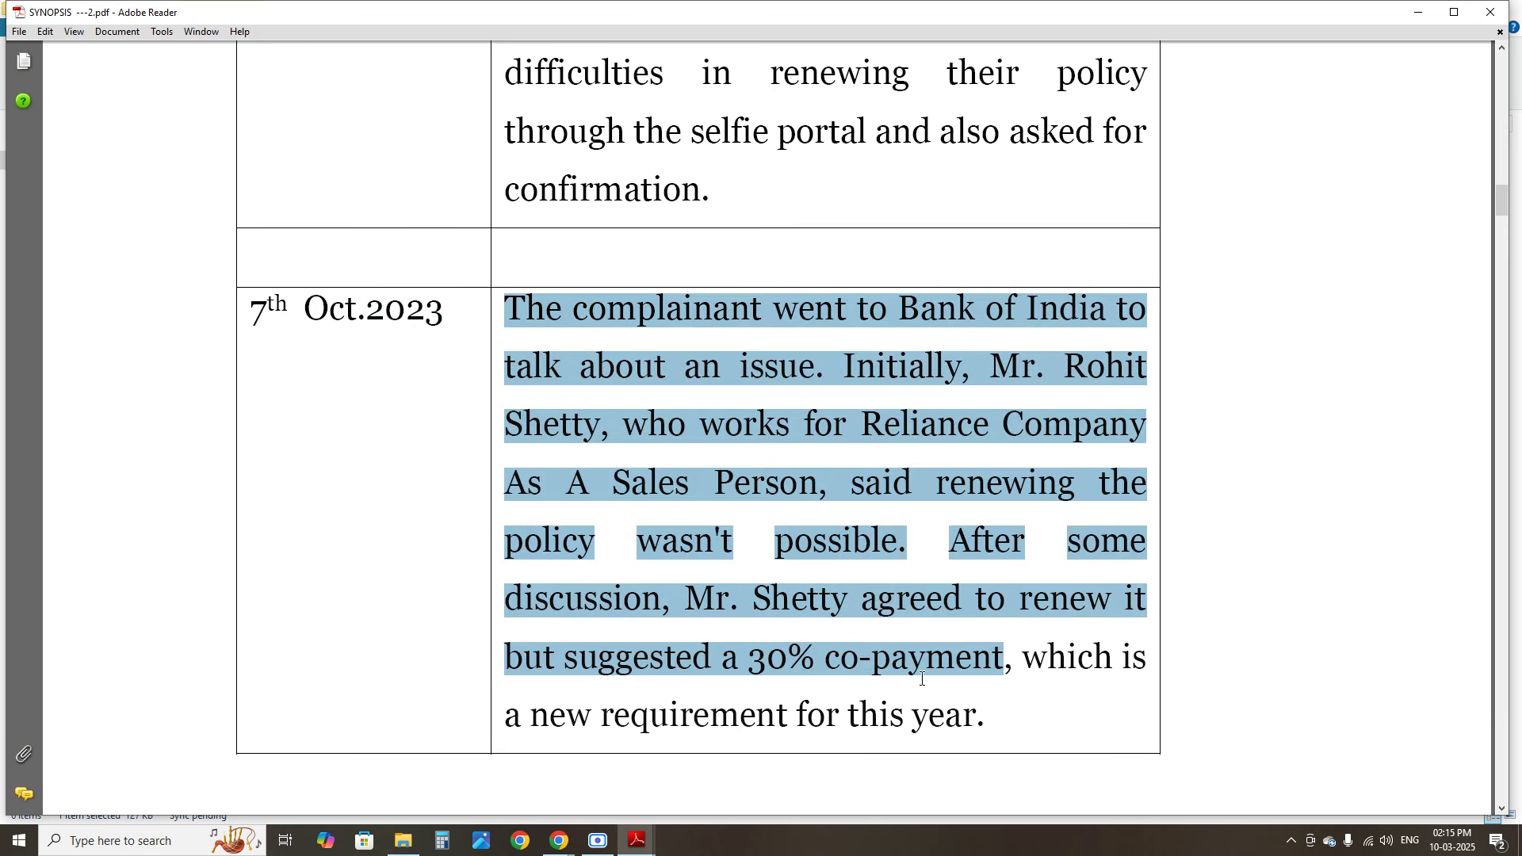
{"action": "scroll", "coordinate": [938, 635], "scroll_direction": "down", "scroll_amount": 20}
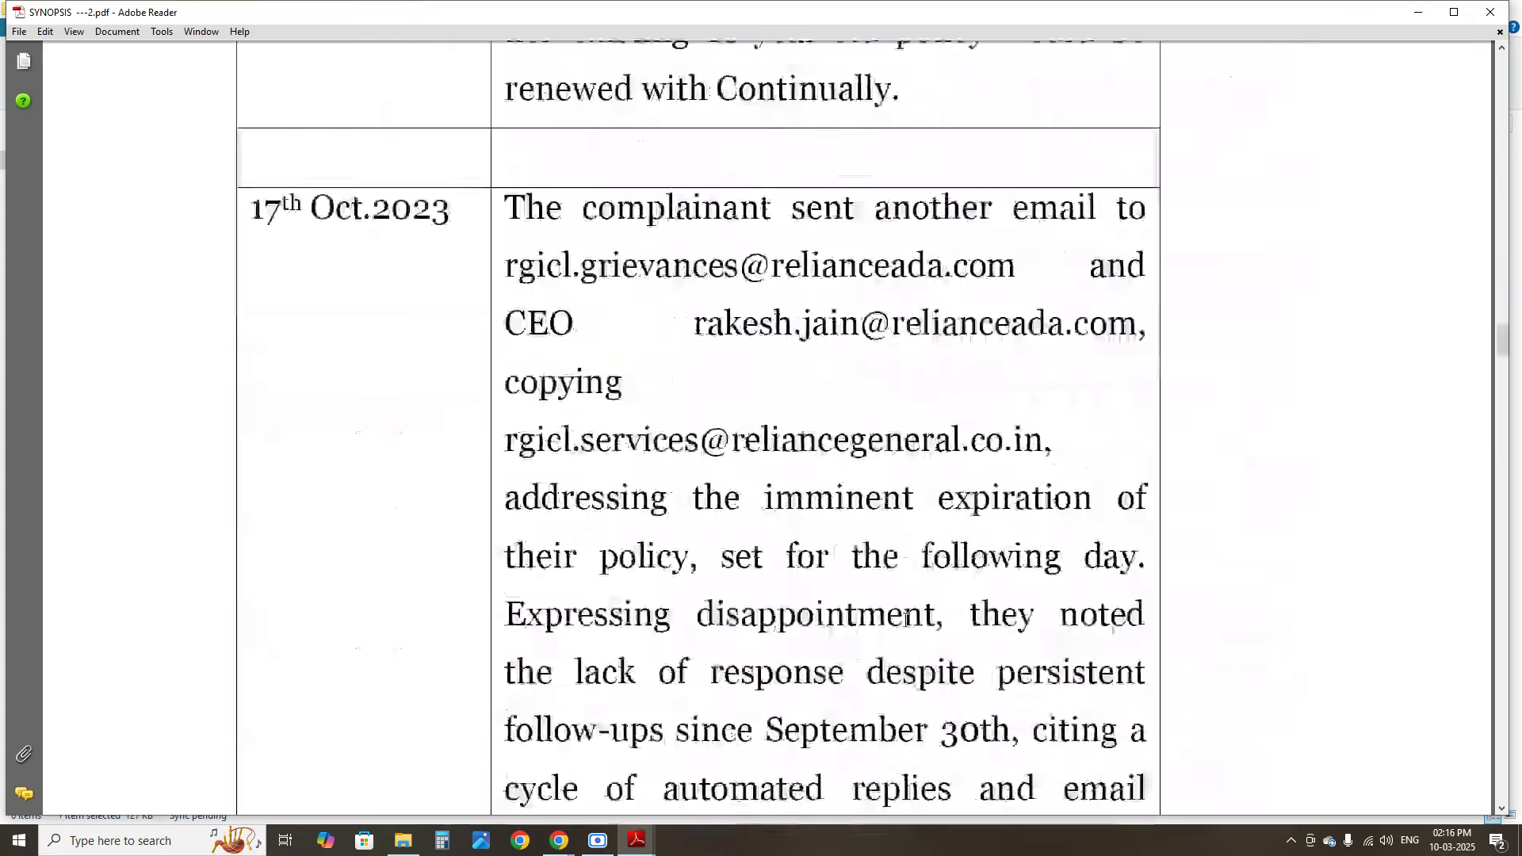
{"action": "scroll", "coordinate": [896, 617], "scroll_direction": "down", "scroll_amount": 20}
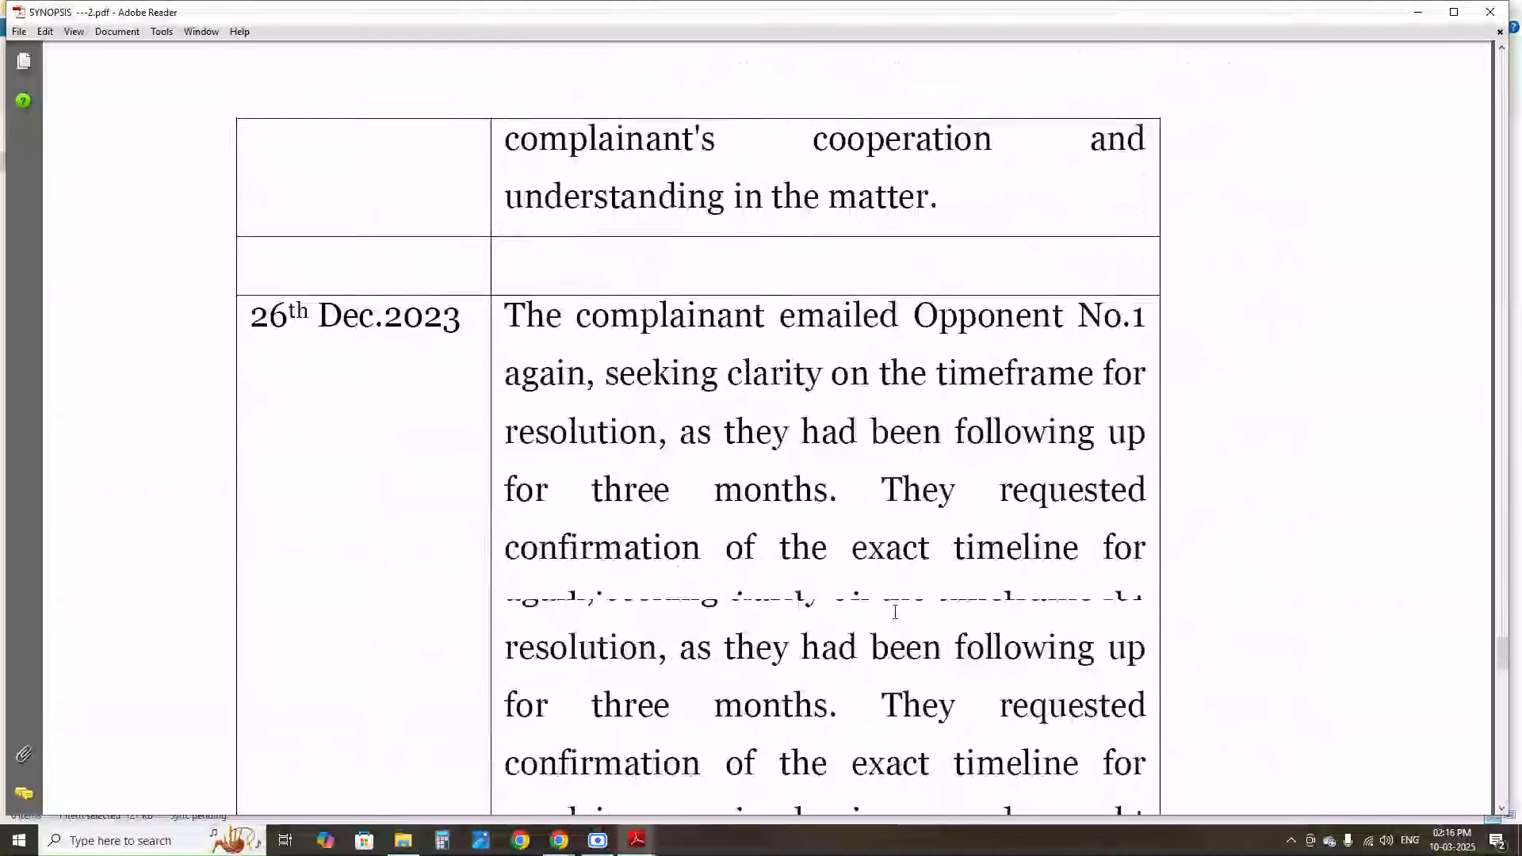
{"action": "scroll", "coordinate": [897, 607], "scroll_direction": "down", "scroll_amount": 10}
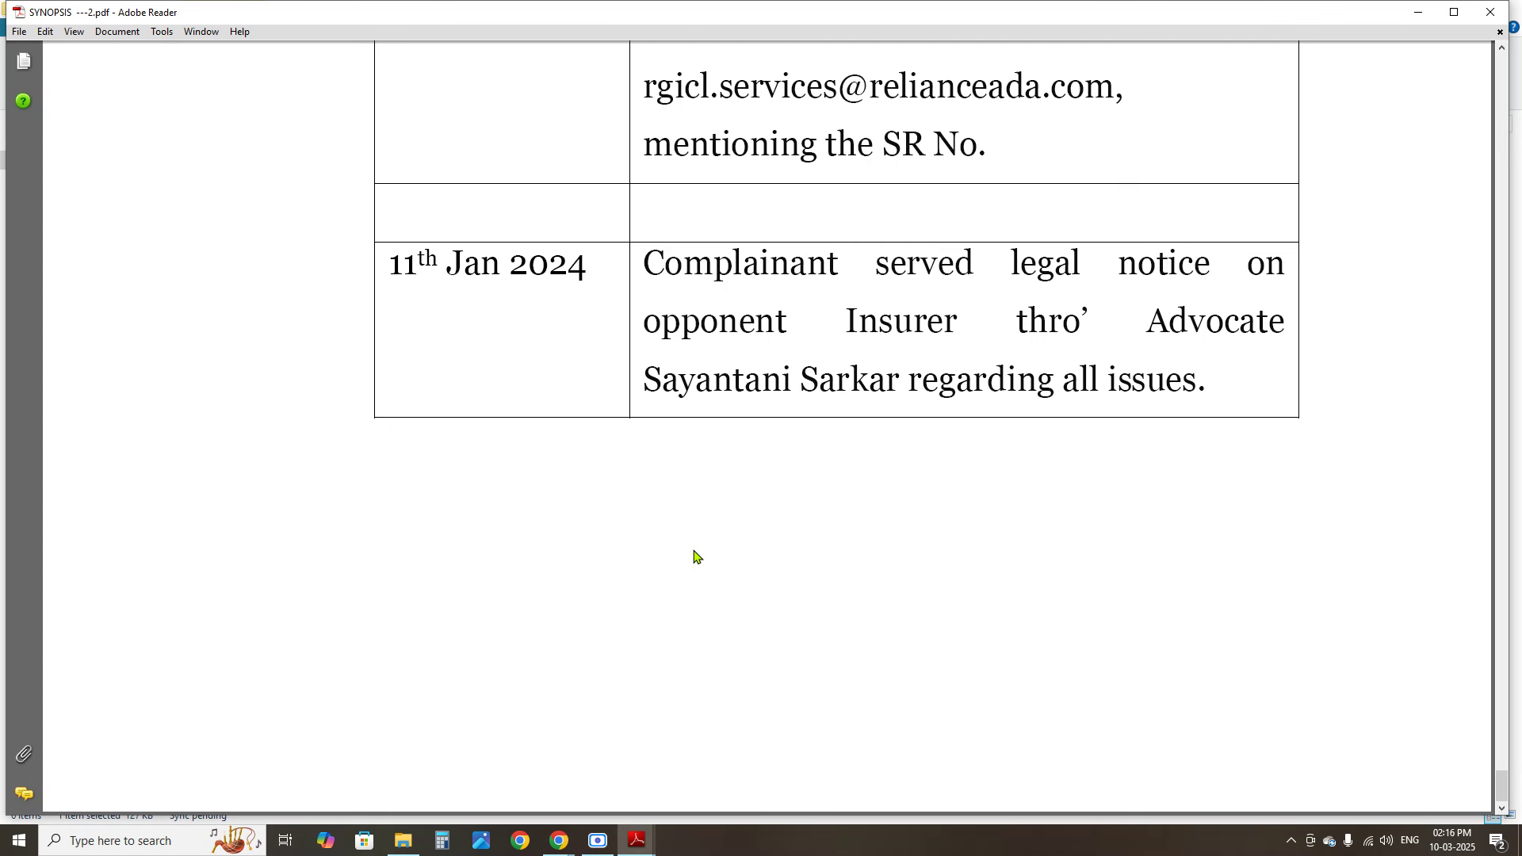
{"action": "left_click", "coordinate": [1509, 10]}
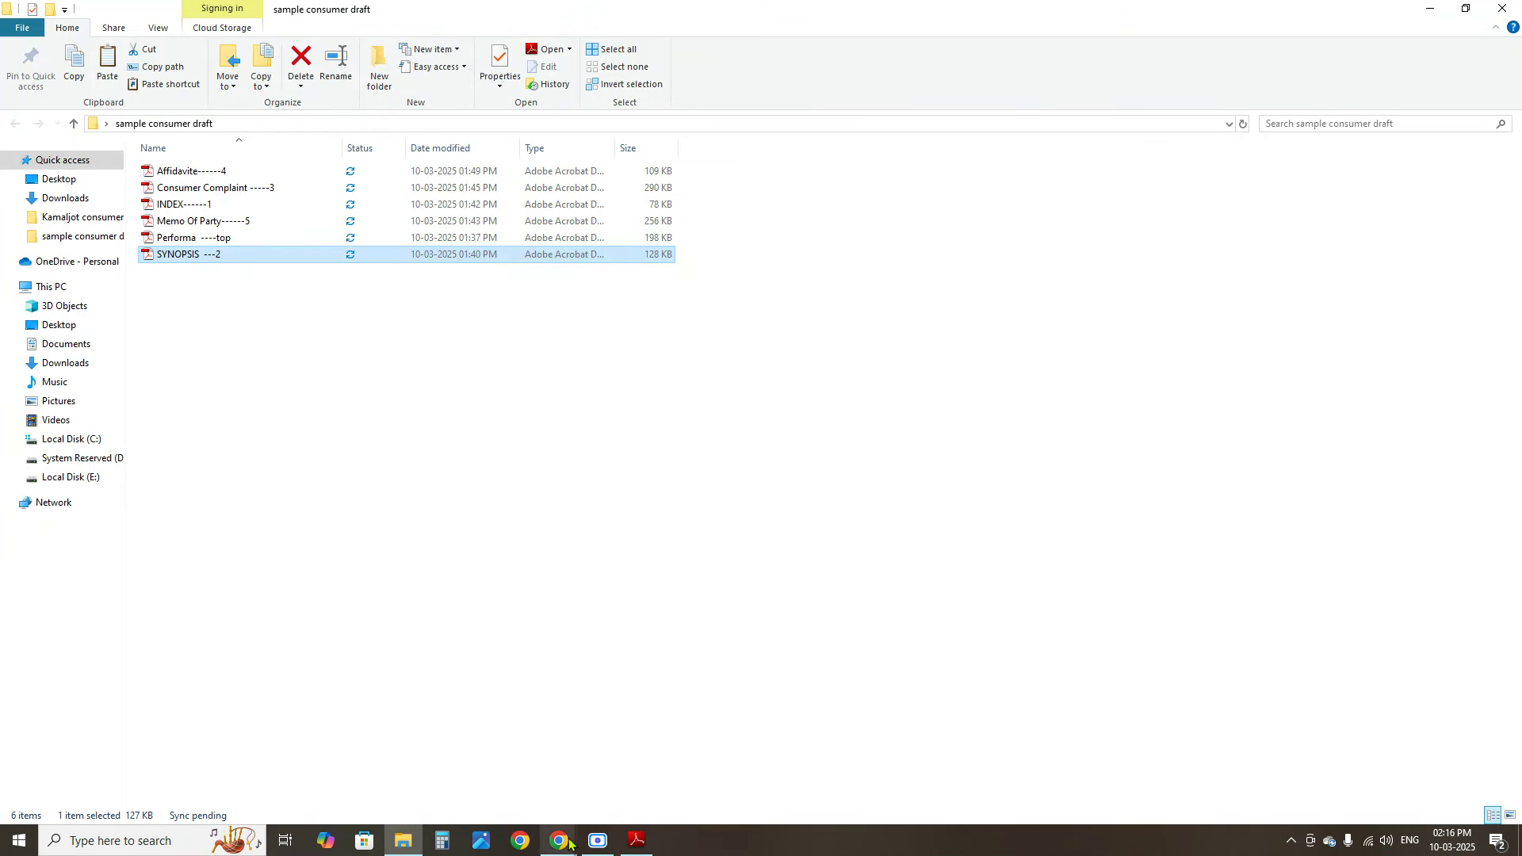
{"action": "mouse_move", "coordinate": [569, 843]}
{"action": "left_click", "coordinate": [424, 781]}
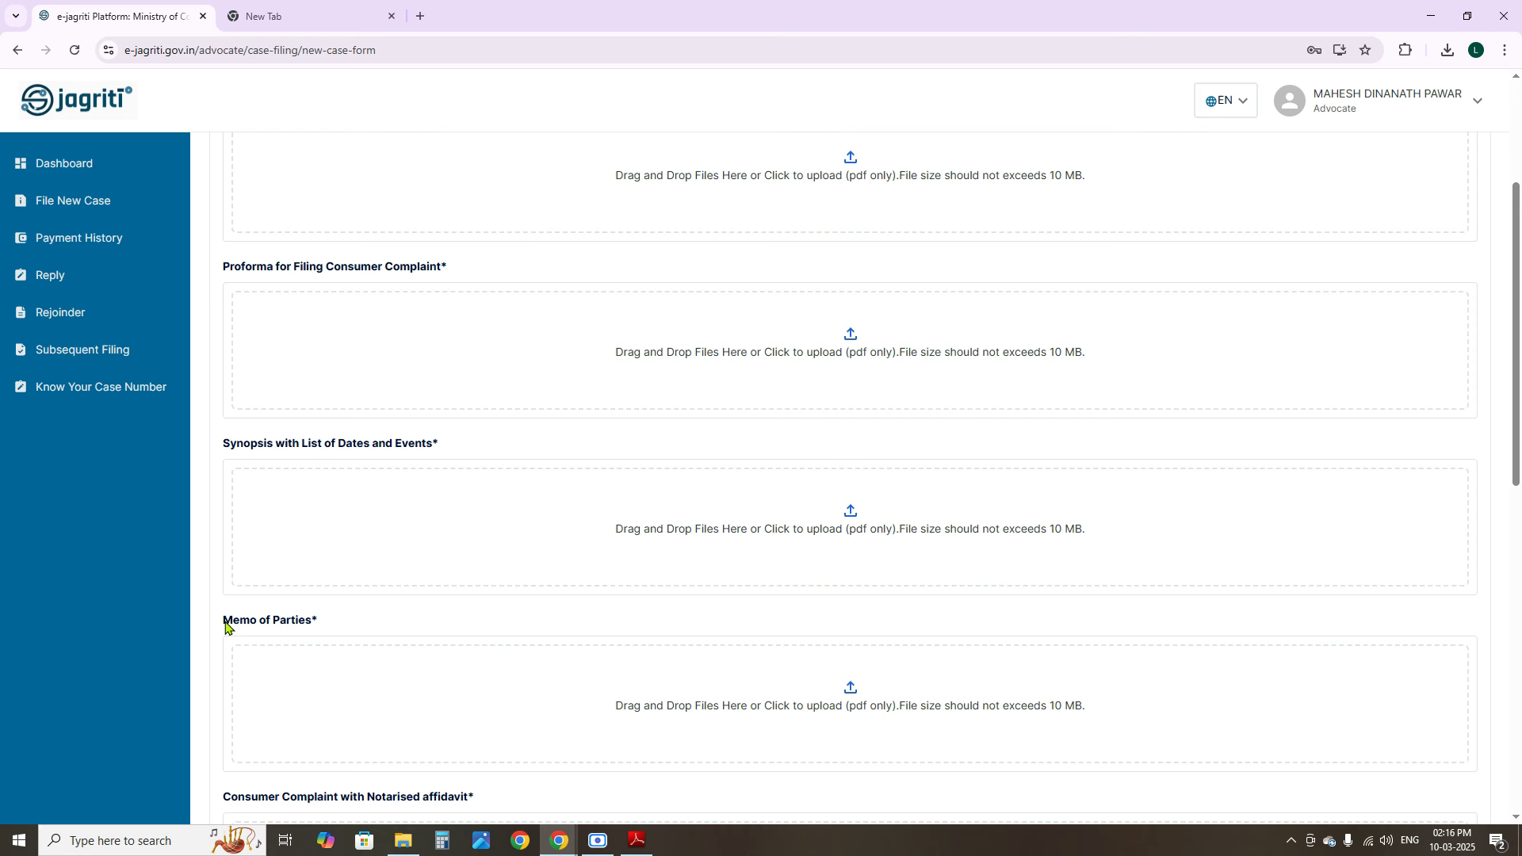
{"action": "left_click_drag", "start_coordinate": [232, 623], "coordinate": [318, 621]}
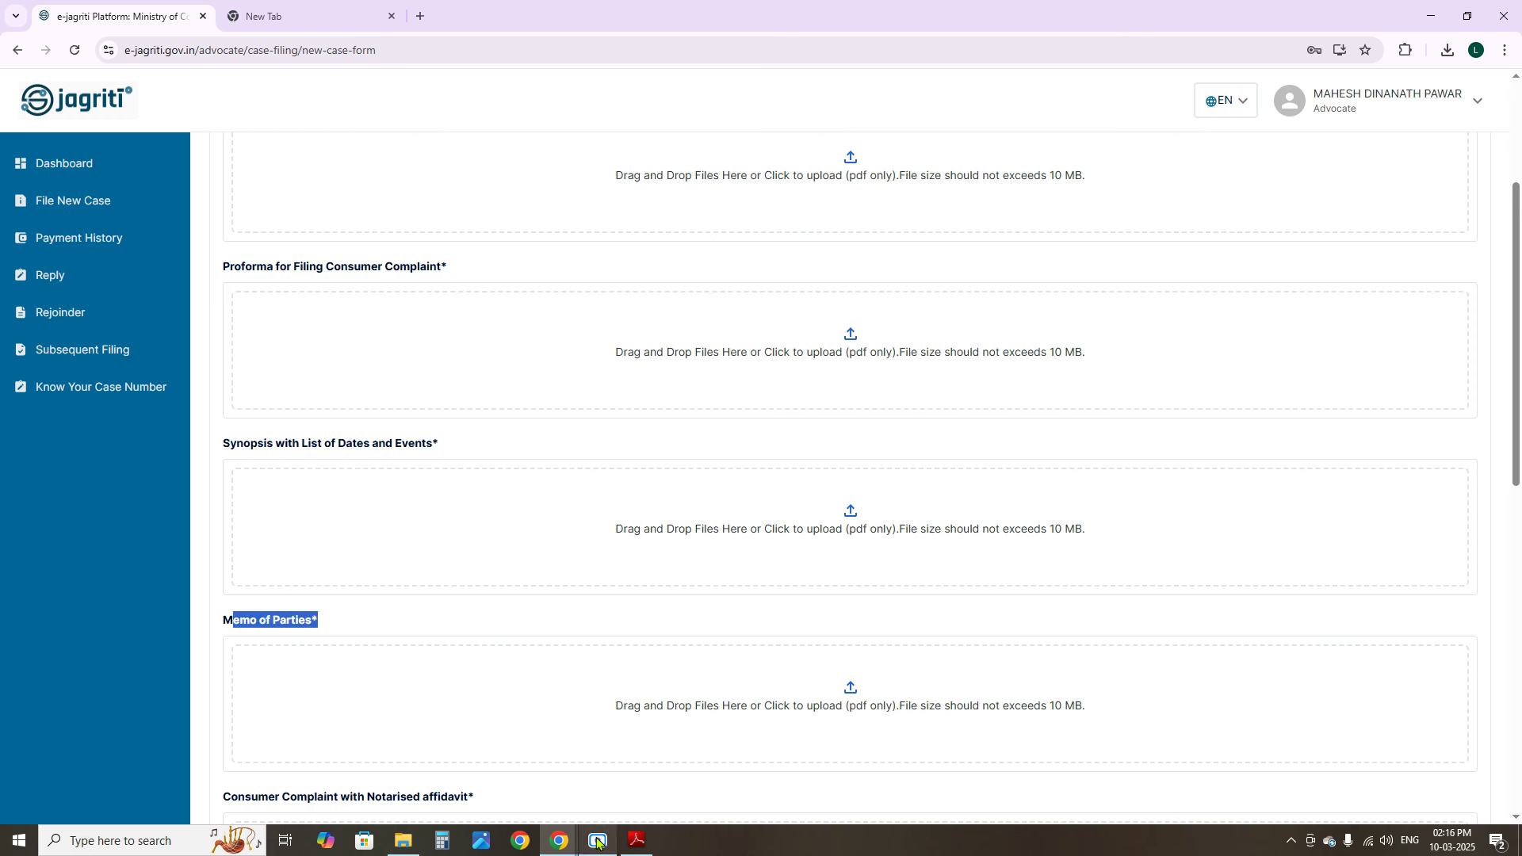
{"action": "mouse_move", "coordinate": [402, 842]}
{"action": "left_click", "coordinate": [357, 789]}
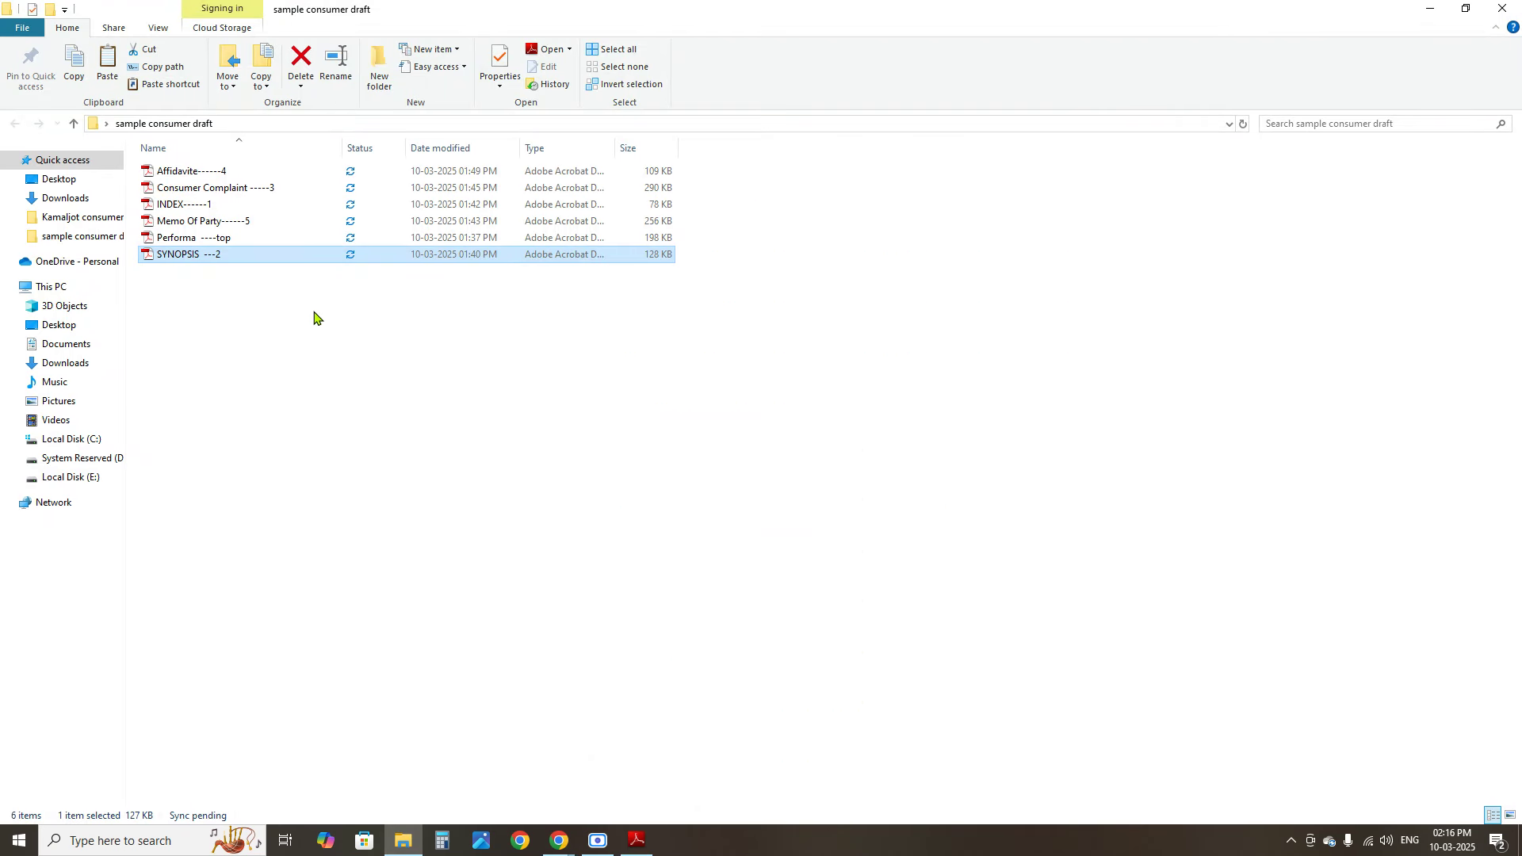
{"action": "left_click", "coordinate": [188, 221]}
Open the Memo Of Party------5 PDF and check the complainant's name, age and address
{"action": "double_click", "coordinate": [188, 221]}
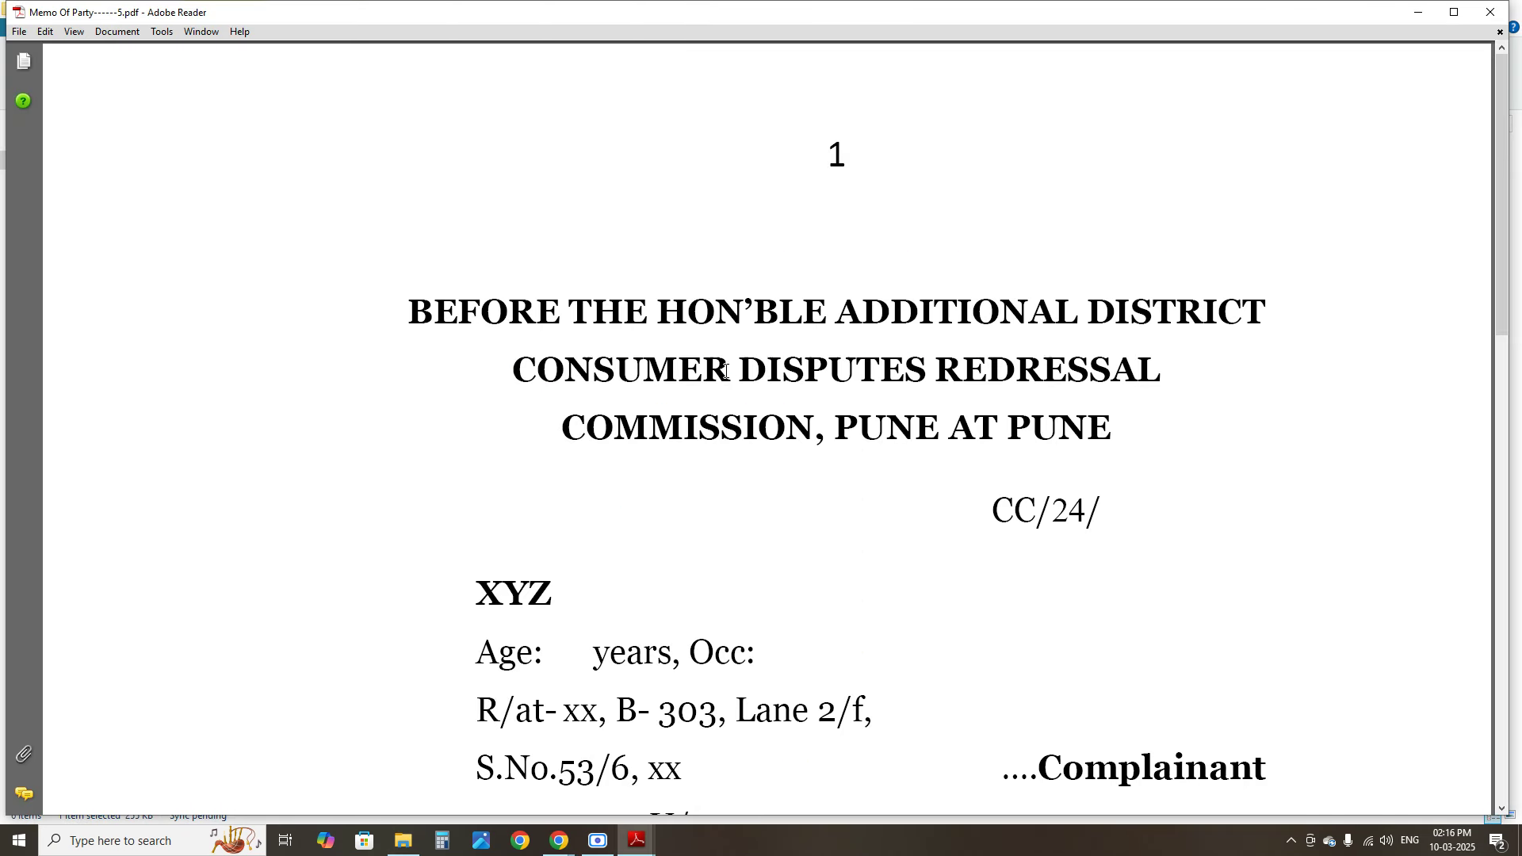
{"action": "left_click_drag", "start_coordinate": [467, 292], "coordinate": [1161, 373]}
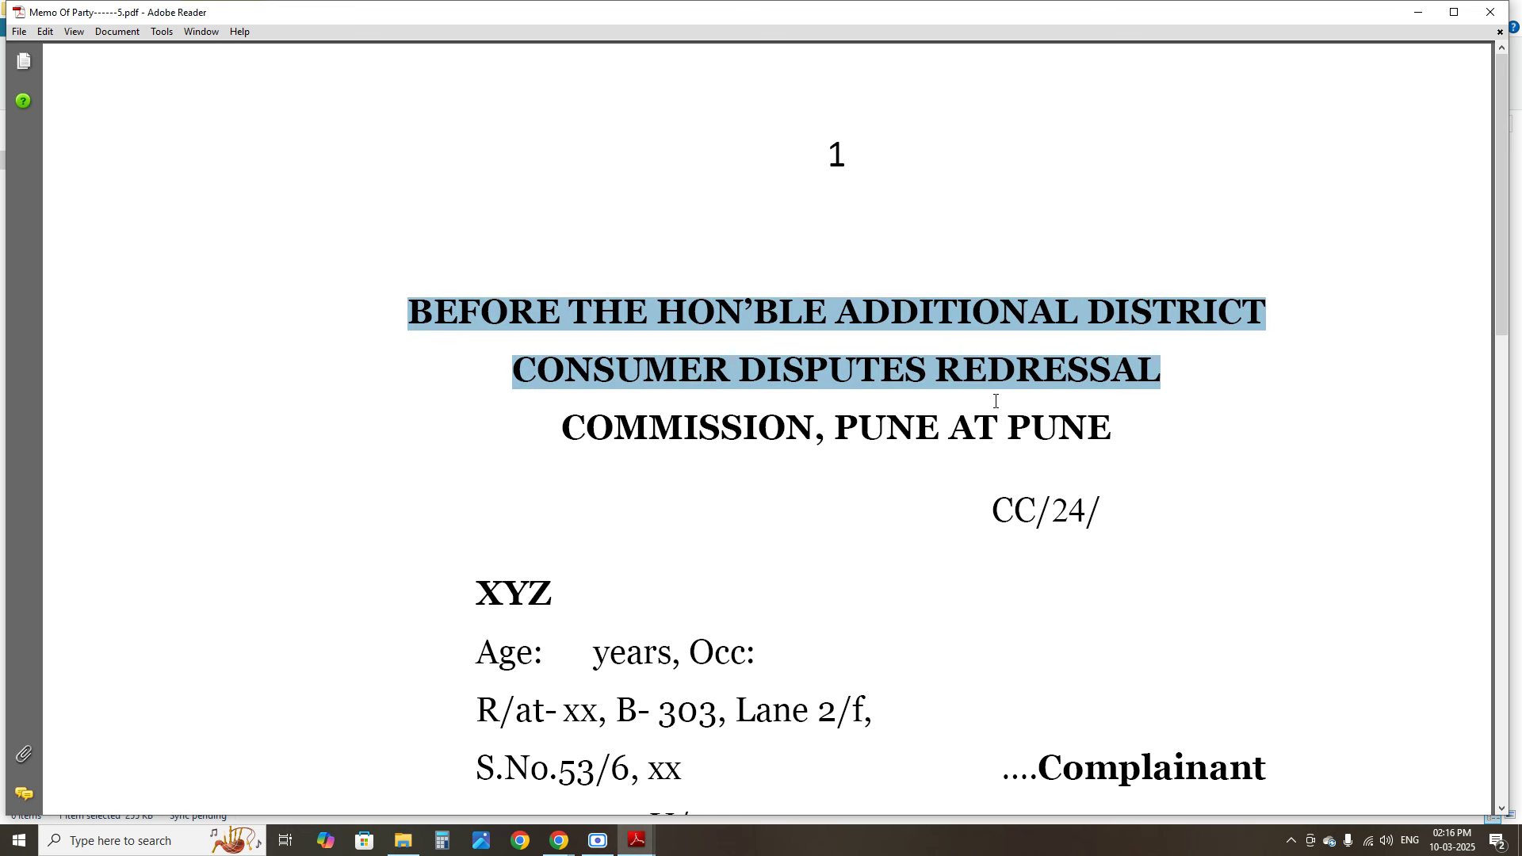
{"action": "scroll", "coordinate": [962, 510], "scroll_direction": "down", "scroll_amount": 3}
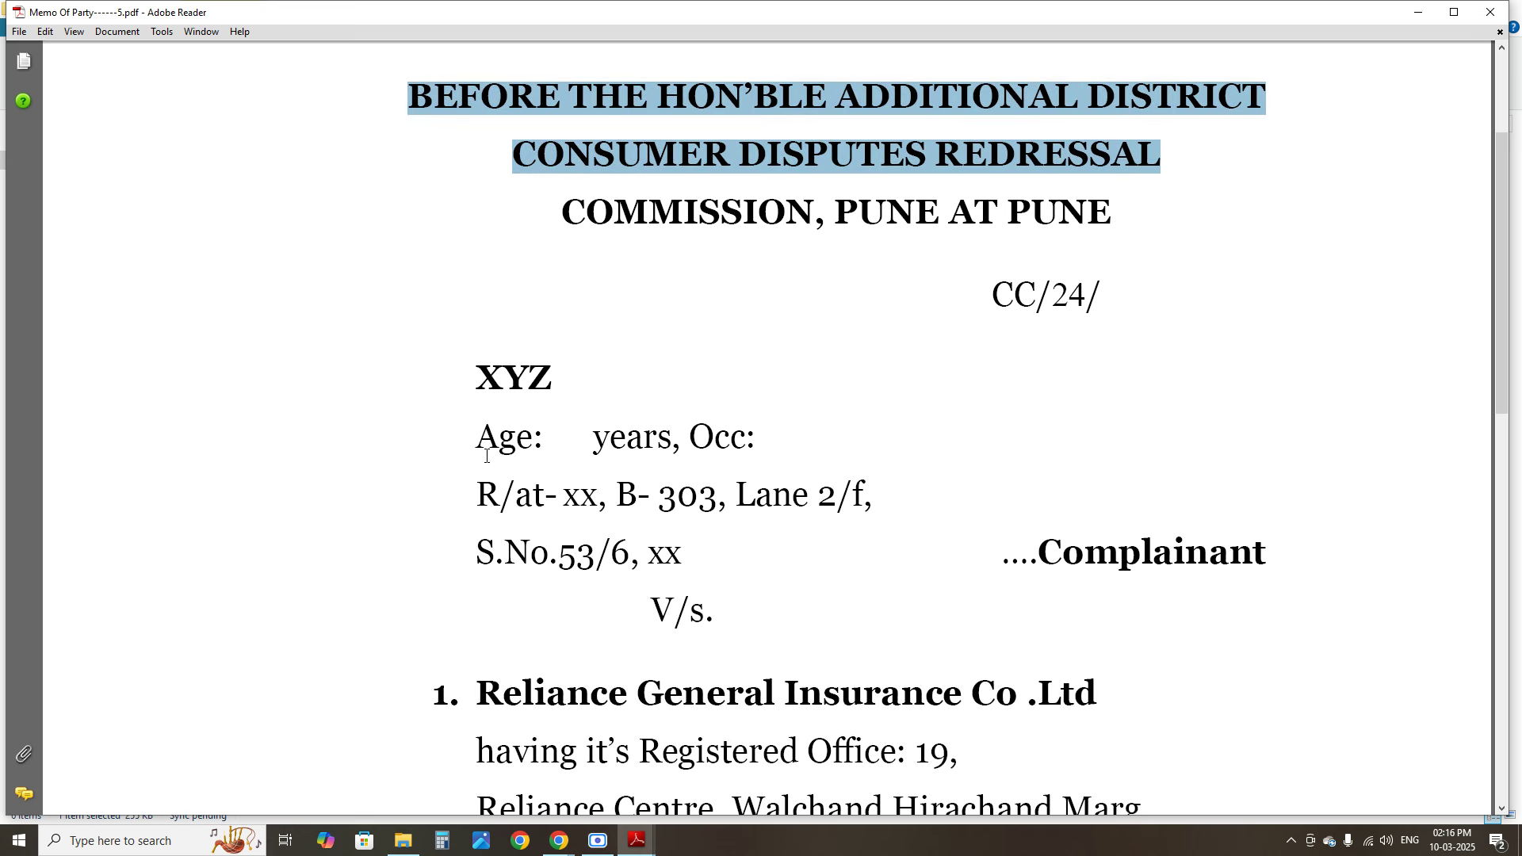
{"action": "left_click_drag", "start_coordinate": [487, 456], "coordinate": [683, 555]}
{"action": "scroll", "coordinate": [575, 600], "scroll_direction": "down", "scroll_amount": 6}
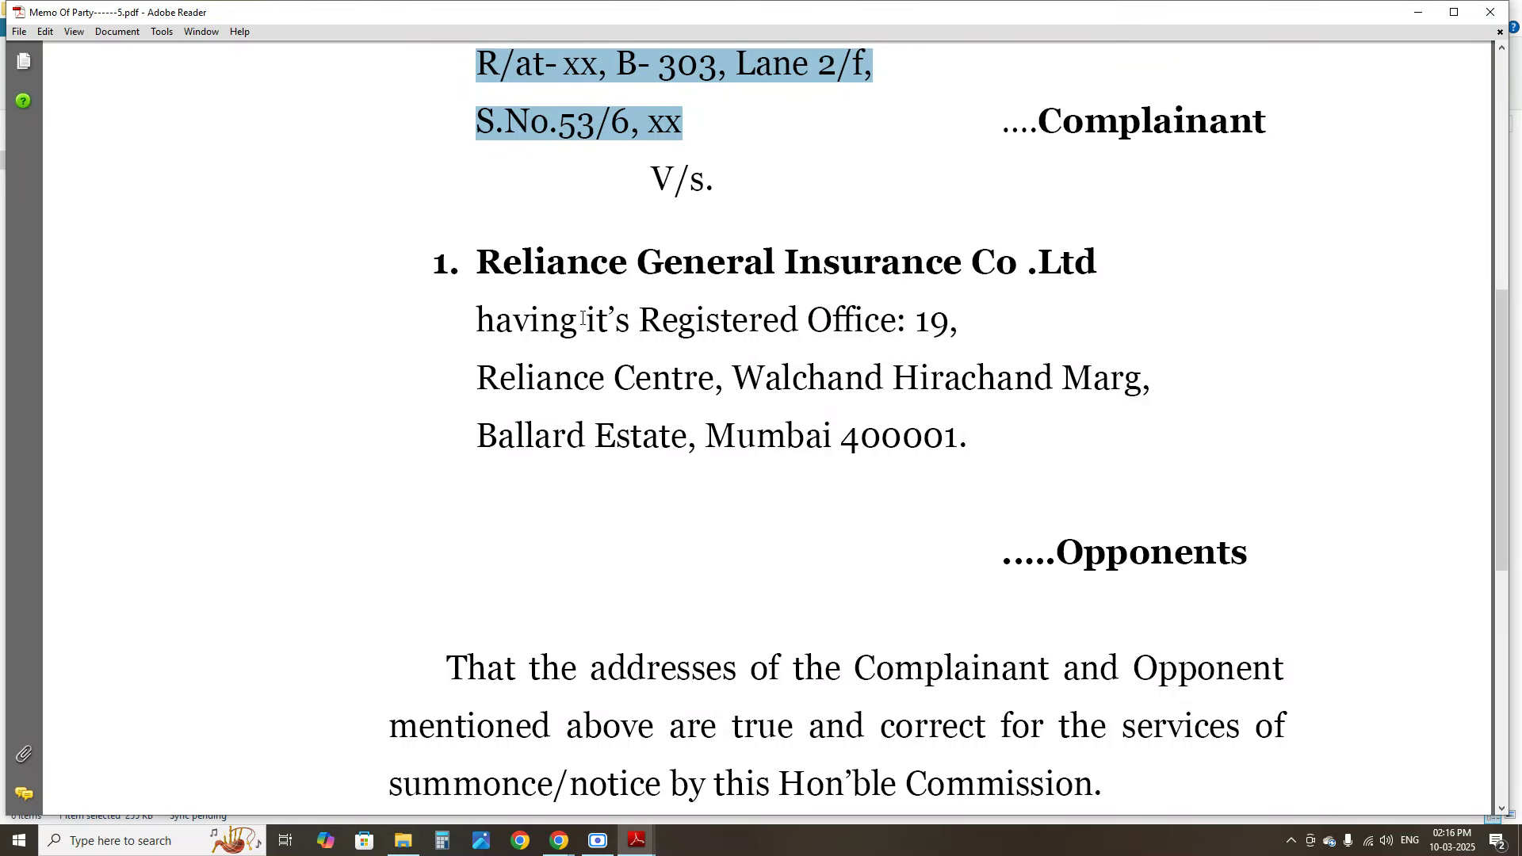
{"action": "scroll", "coordinate": [583, 318], "scroll_direction": "up", "scroll_amount": 3}
{"action": "left_click_drag", "start_coordinate": [493, 159], "coordinate": [567, 222]}
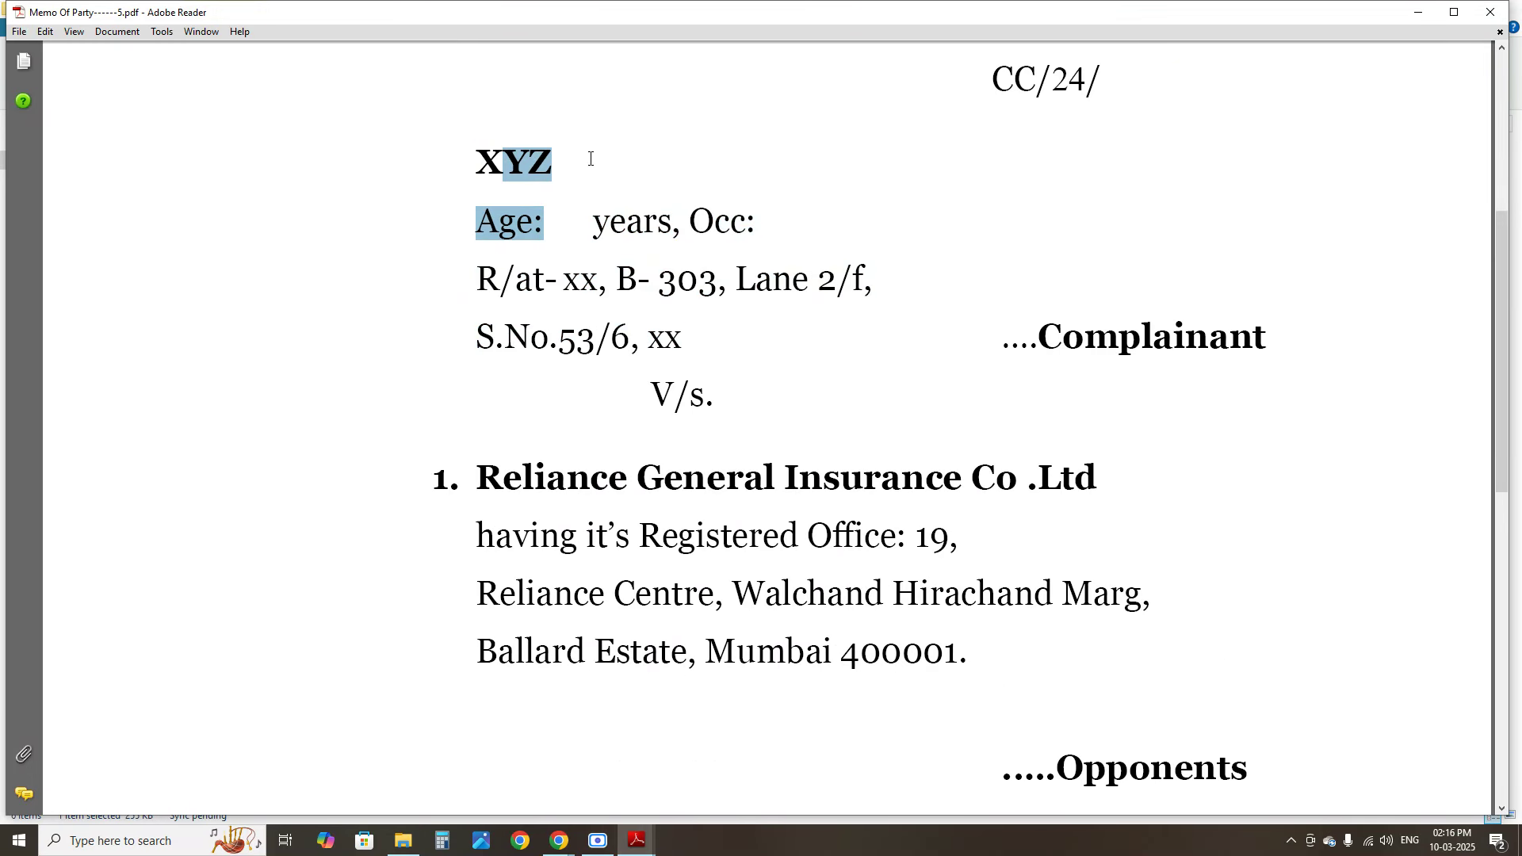
{"action": "left_click", "coordinate": [757, 351]}
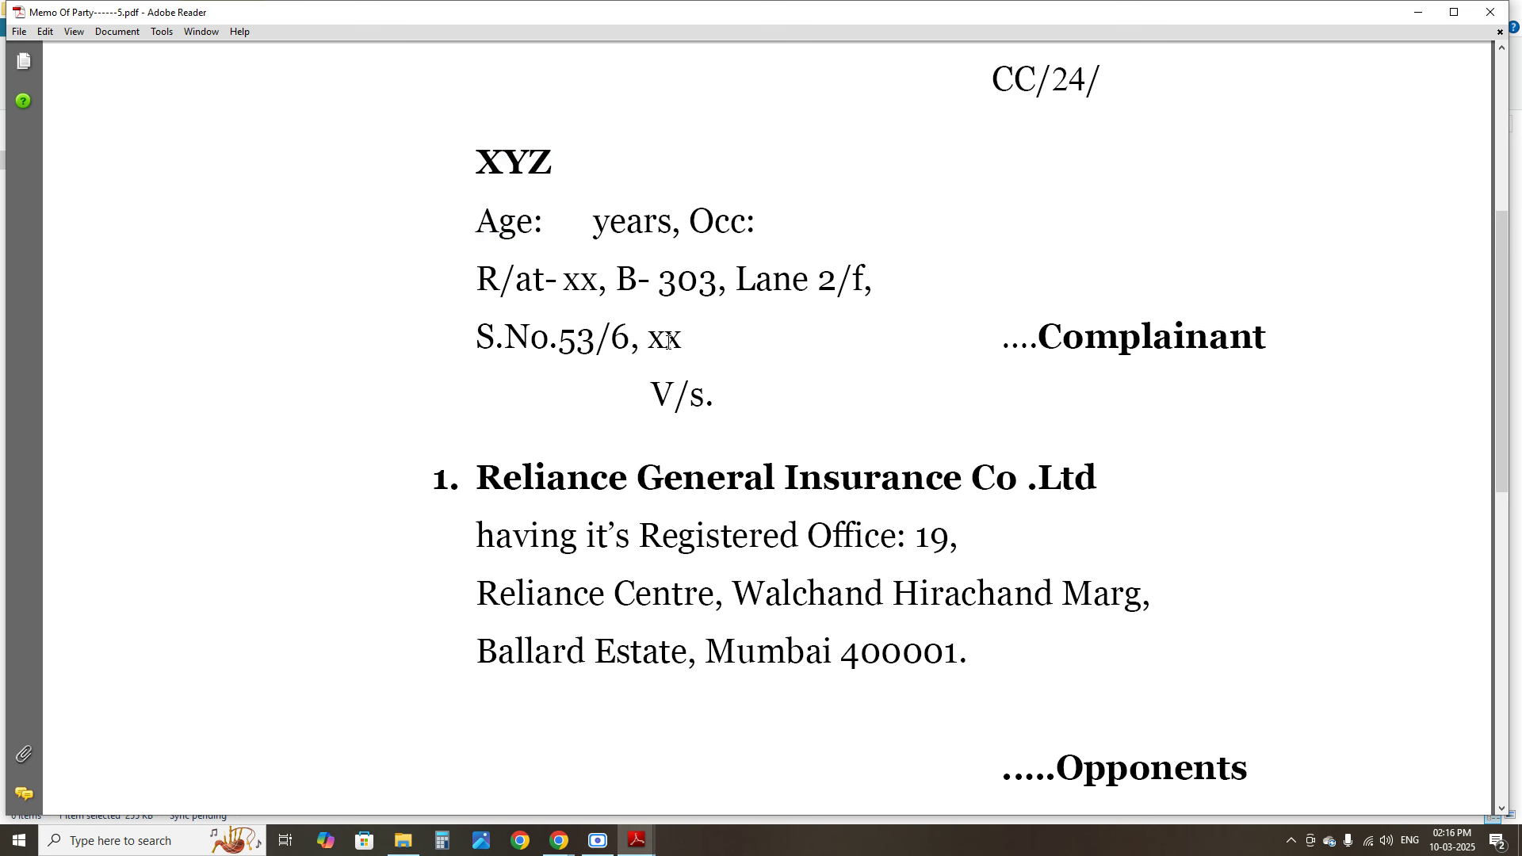
{"action": "left_click_drag", "start_coordinate": [476, 216], "coordinate": [1033, 410]}
{"action": "left_click", "coordinate": [906, 542]}
Check the opponent insurer's name and registered office and the Complainant signature line, then close the PDF
{"action": "scroll", "coordinate": [651, 506], "scroll_direction": "down", "scroll_amount": 3}
{"action": "left_click_drag", "start_coordinate": [479, 266], "coordinate": [943, 264]}
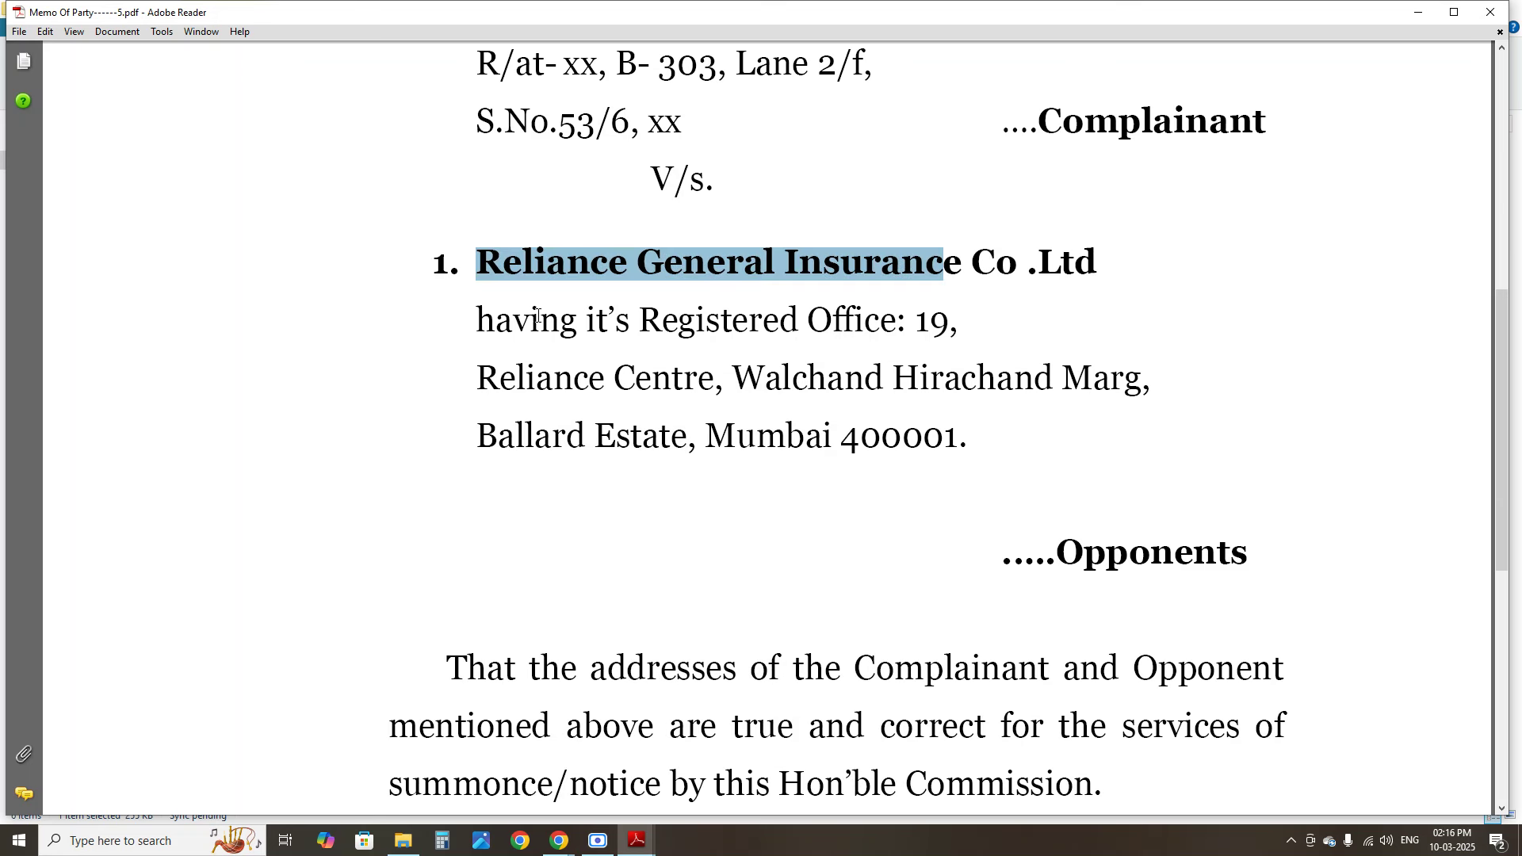
{"action": "left_click_drag", "start_coordinate": [477, 320], "coordinate": [847, 426]}
{"action": "left_click", "coordinate": [418, 502]}
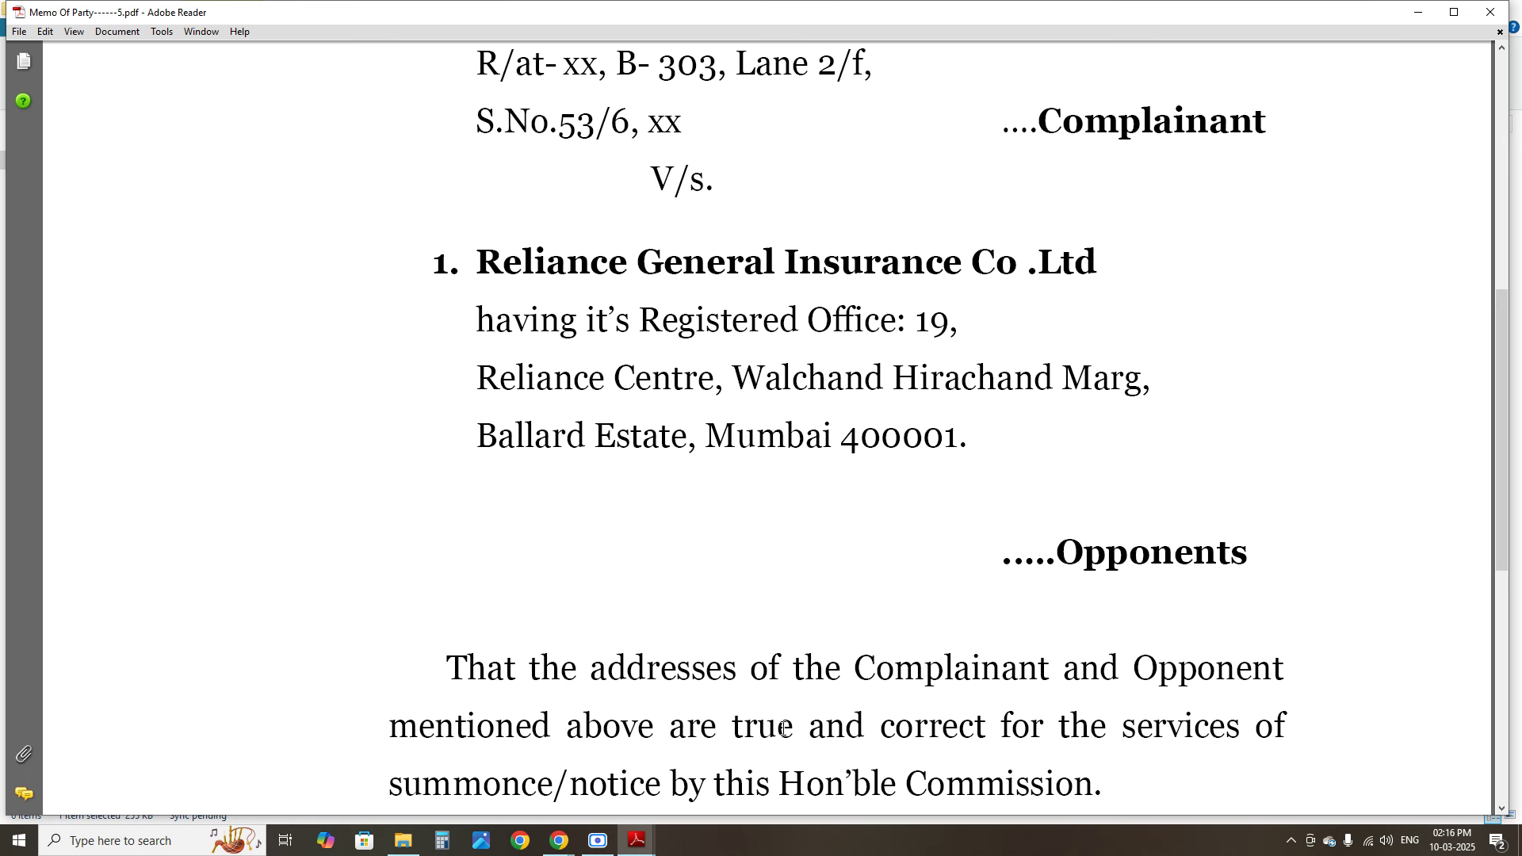
{"action": "scroll", "coordinate": [822, 611], "scroll_direction": "down", "scroll_amount": 8}
{"action": "scroll", "coordinate": [1119, 714], "scroll_direction": "up", "scroll_amount": 5}
{"action": "left_click_drag", "start_coordinate": [1172, 752], "coordinate": [1120, 761]}
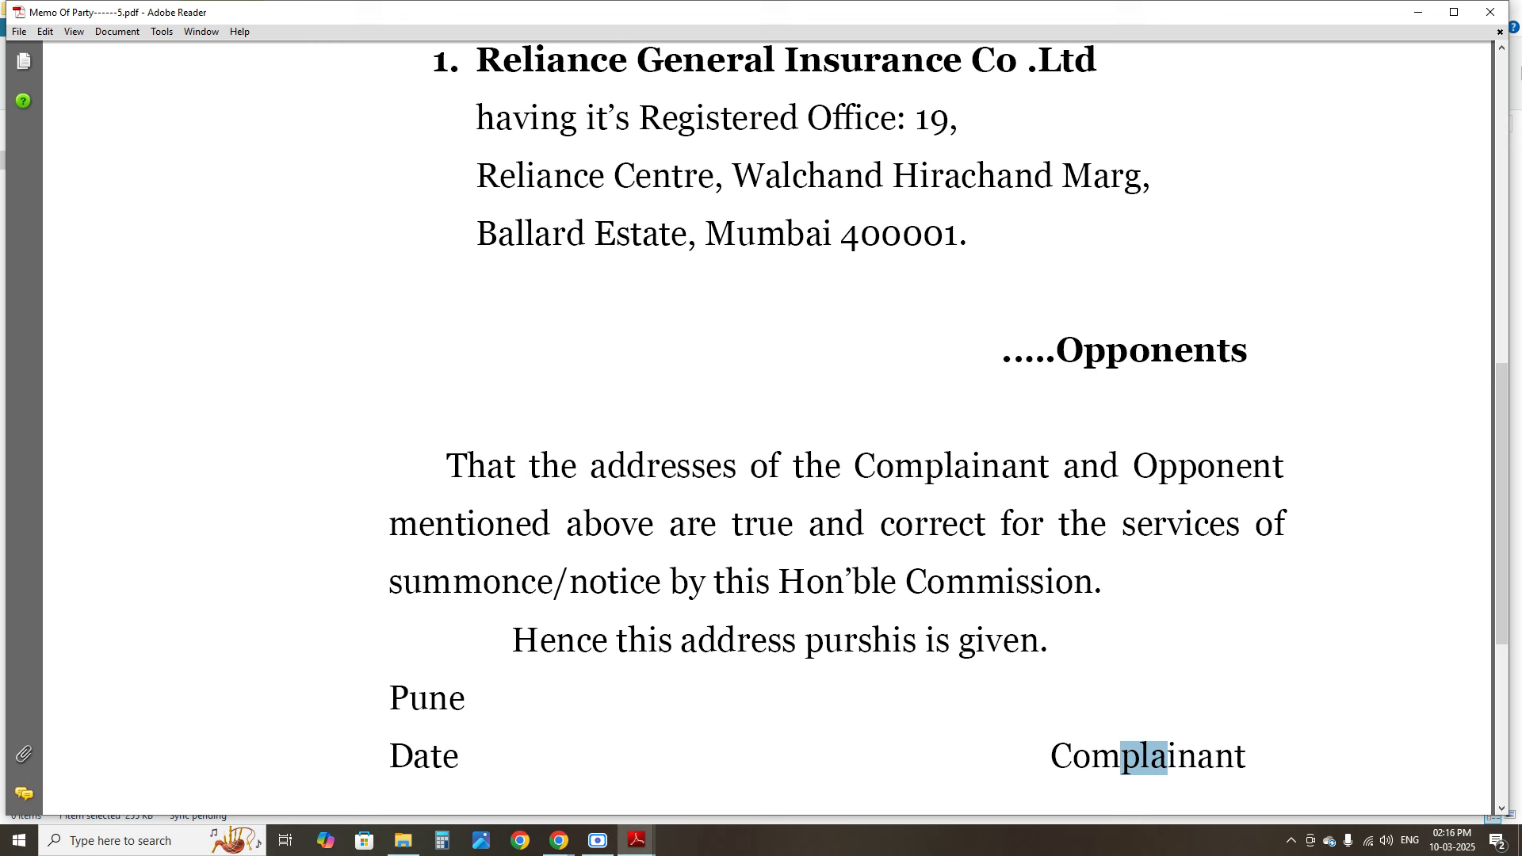
{"action": "left_click", "coordinate": [1491, 13]}
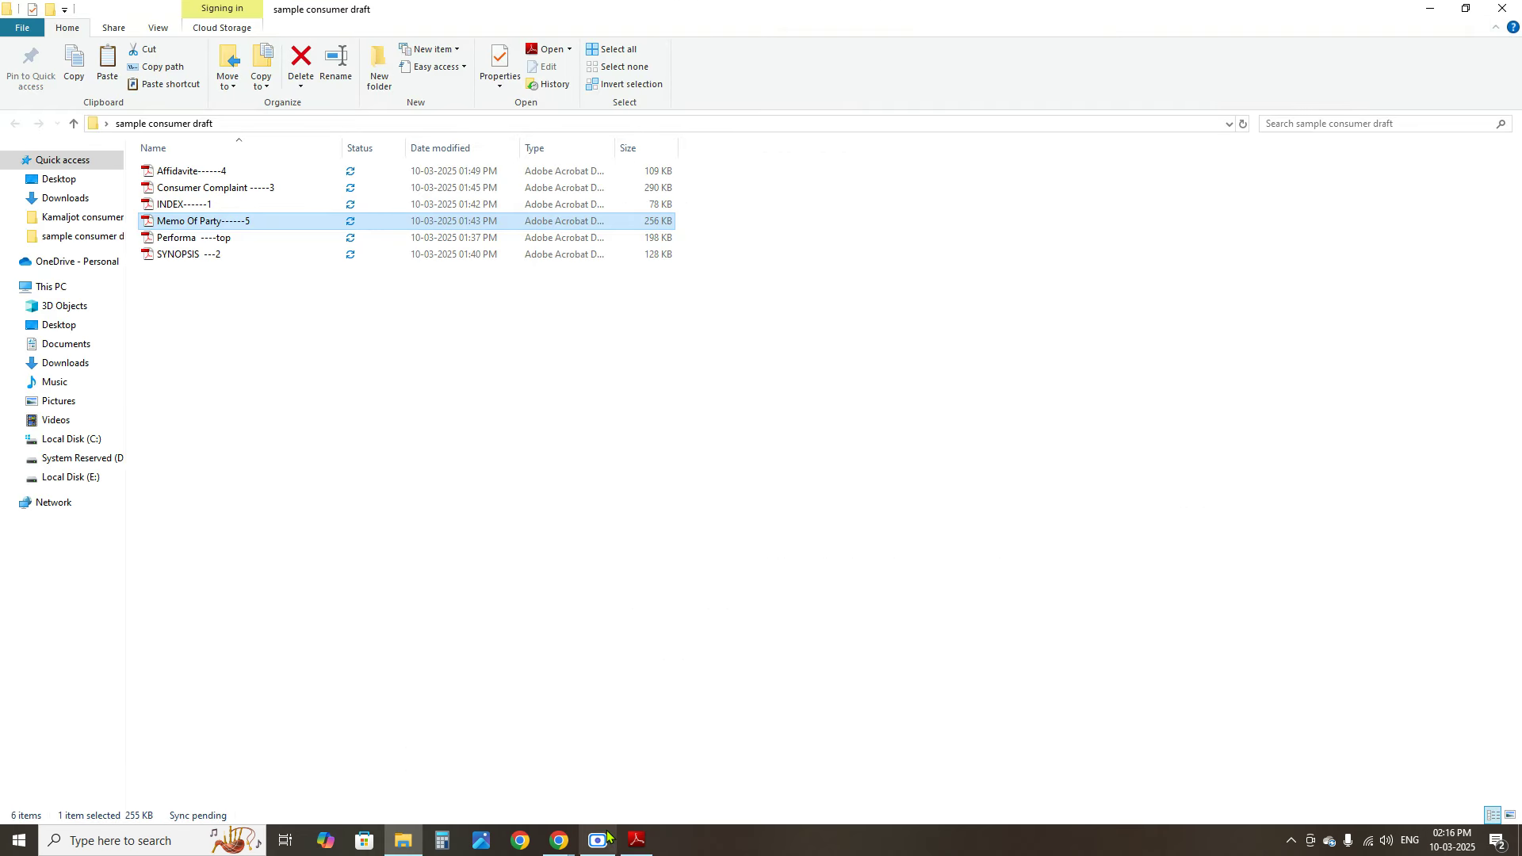
Return to the e-Jagriti upload form and bring the Memo of Parties and notarised affidavit slots into view
{"action": "left_click", "coordinate": [484, 777]}
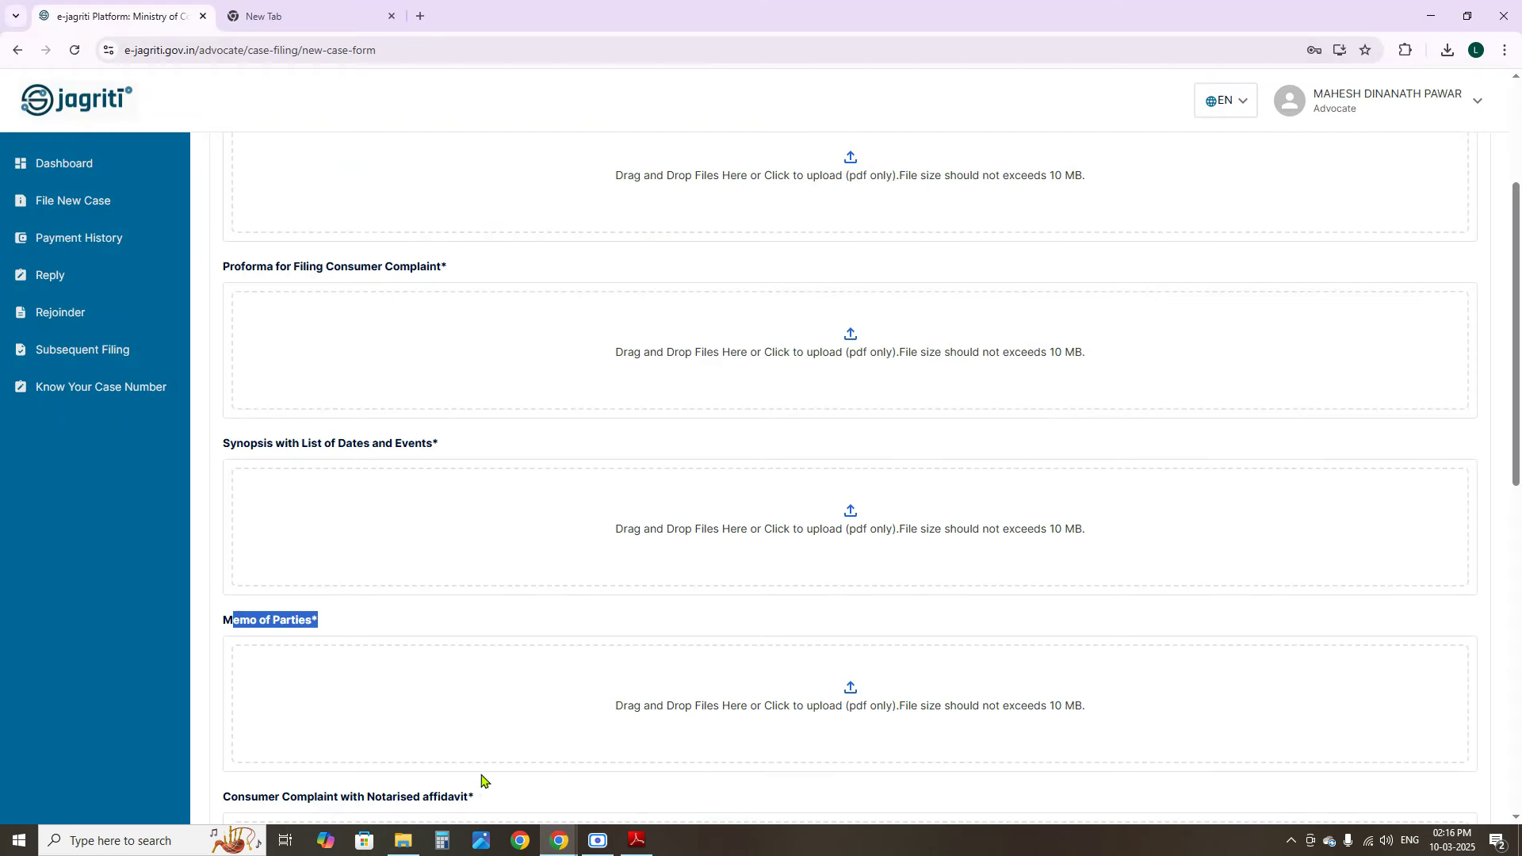
{"action": "scroll", "coordinate": [376, 611], "scroll_direction": "down", "scroll_amount": 10}
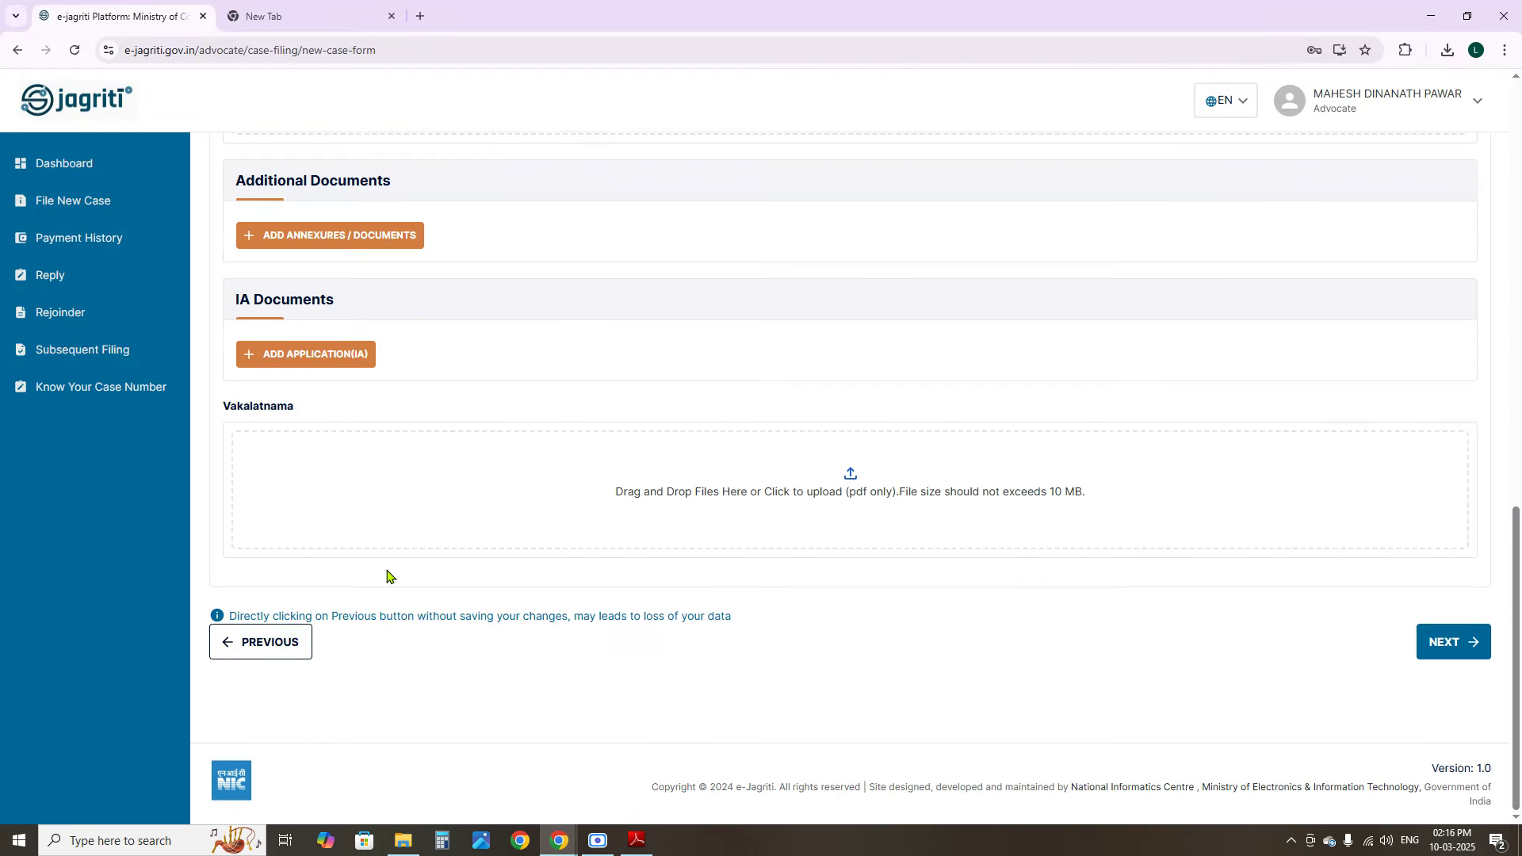
{"action": "scroll", "coordinate": [389, 578], "scroll_direction": "up", "scroll_amount": 10}
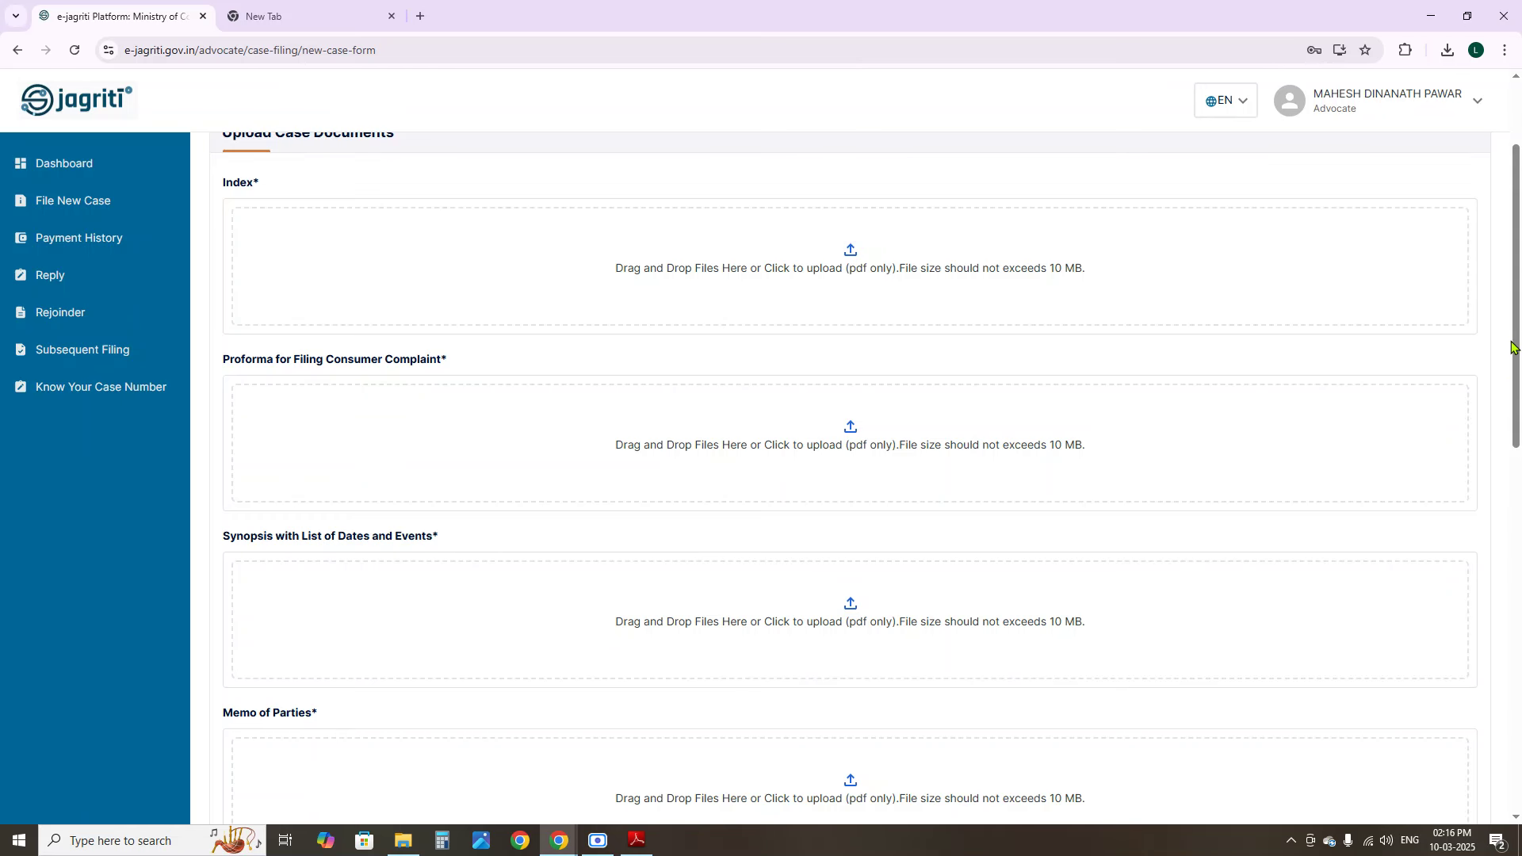
{"action": "left_click_drag", "start_coordinate": [1514, 347], "coordinate": [1497, 577]}
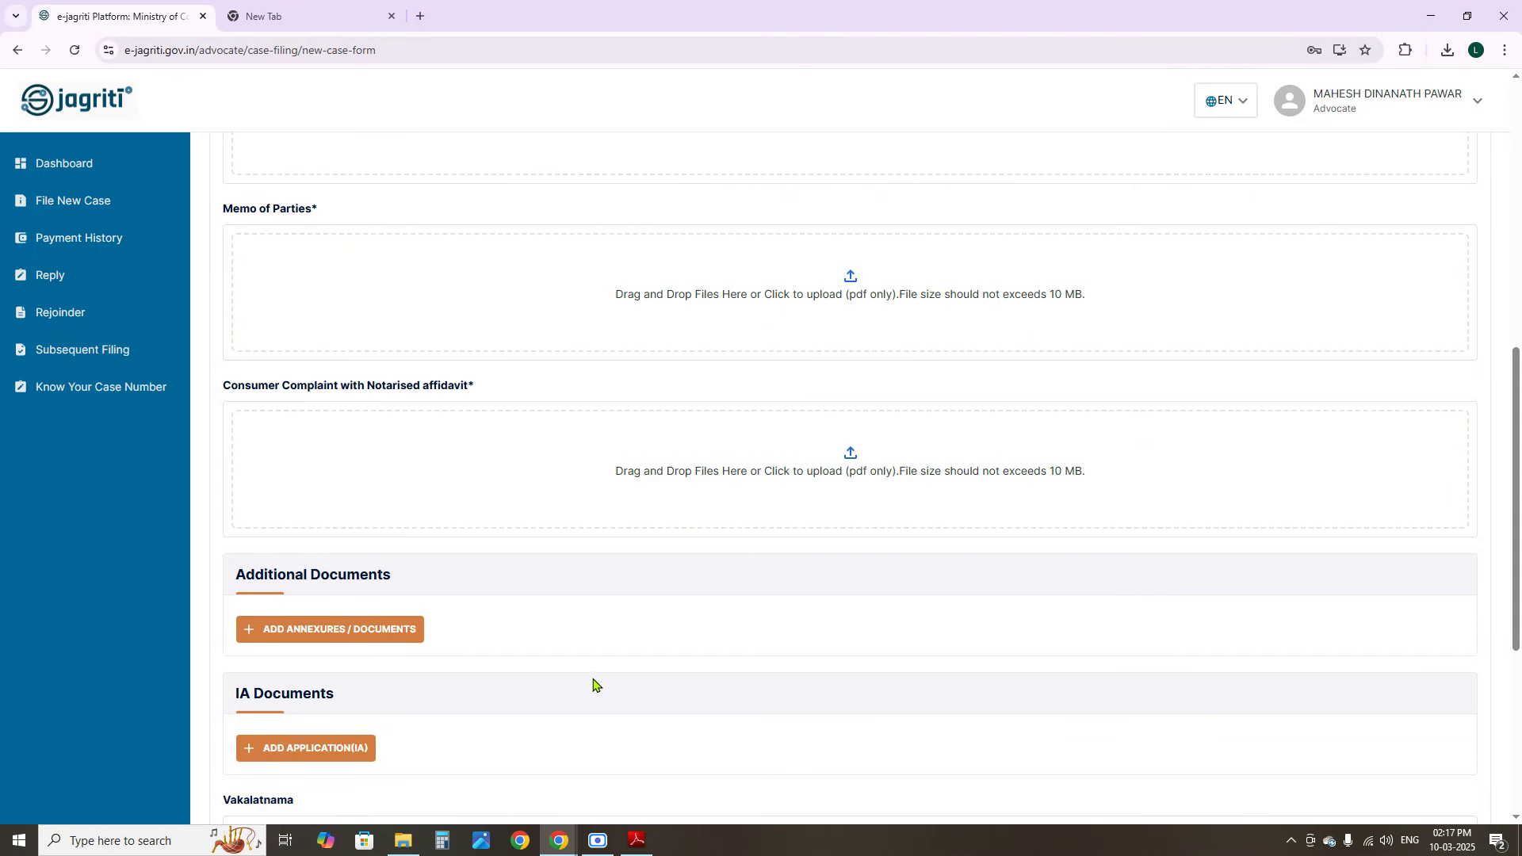
Open Consumer Complaint -----3.pdf from the sample consumer draft folder in Adobe Reader
{"action": "left_click", "coordinate": [400, 842]}
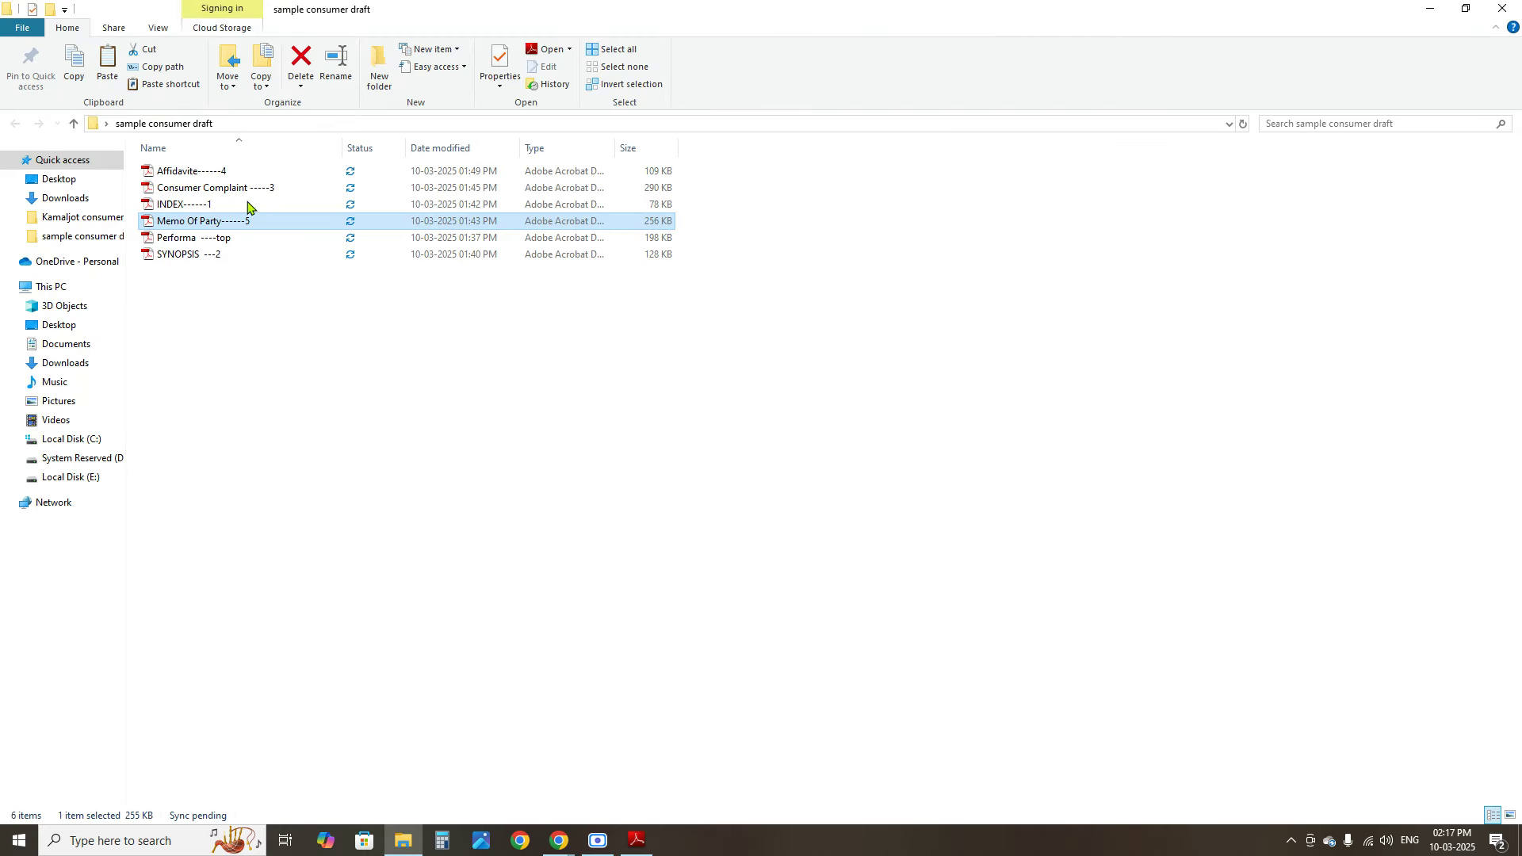
{"action": "left_click", "coordinate": [226, 188]}
{"action": "double_click", "coordinate": [235, 190]}
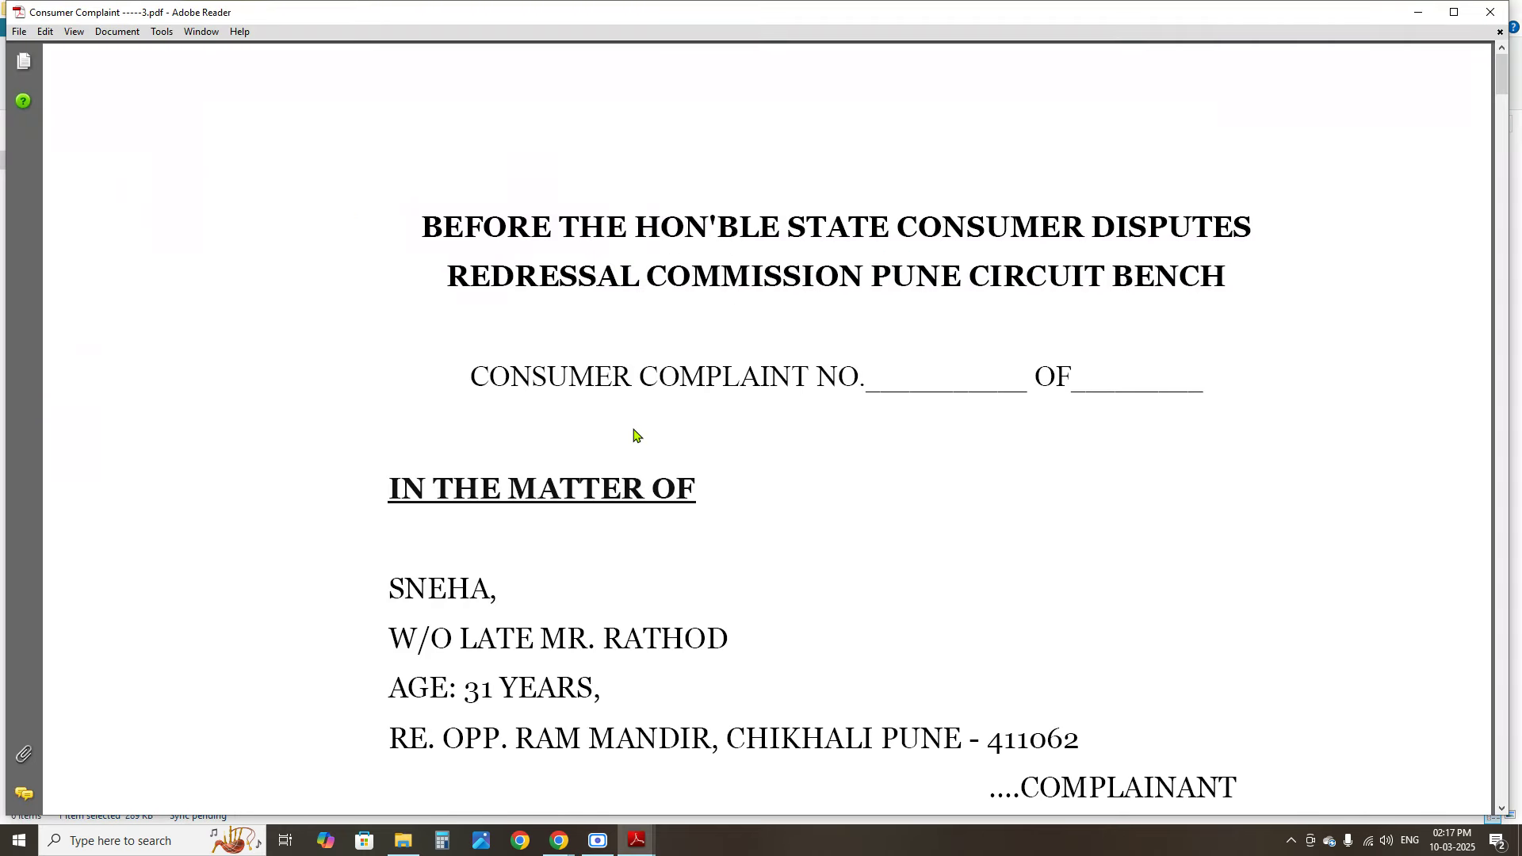
{"action": "left_click_drag", "start_coordinate": [408, 228], "coordinate": [694, 386]}
{"action": "left_click", "coordinate": [694, 386]}
Scroll through the complaint's opening page, selecting passages while reading
{"action": "scroll", "coordinate": [662, 381], "scroll_direction": "down", "scroll_amount": 5}
{"action": "scroll", "coordinate": [615, 398], "scroll_direction": "up", "scroll_amount": 3}
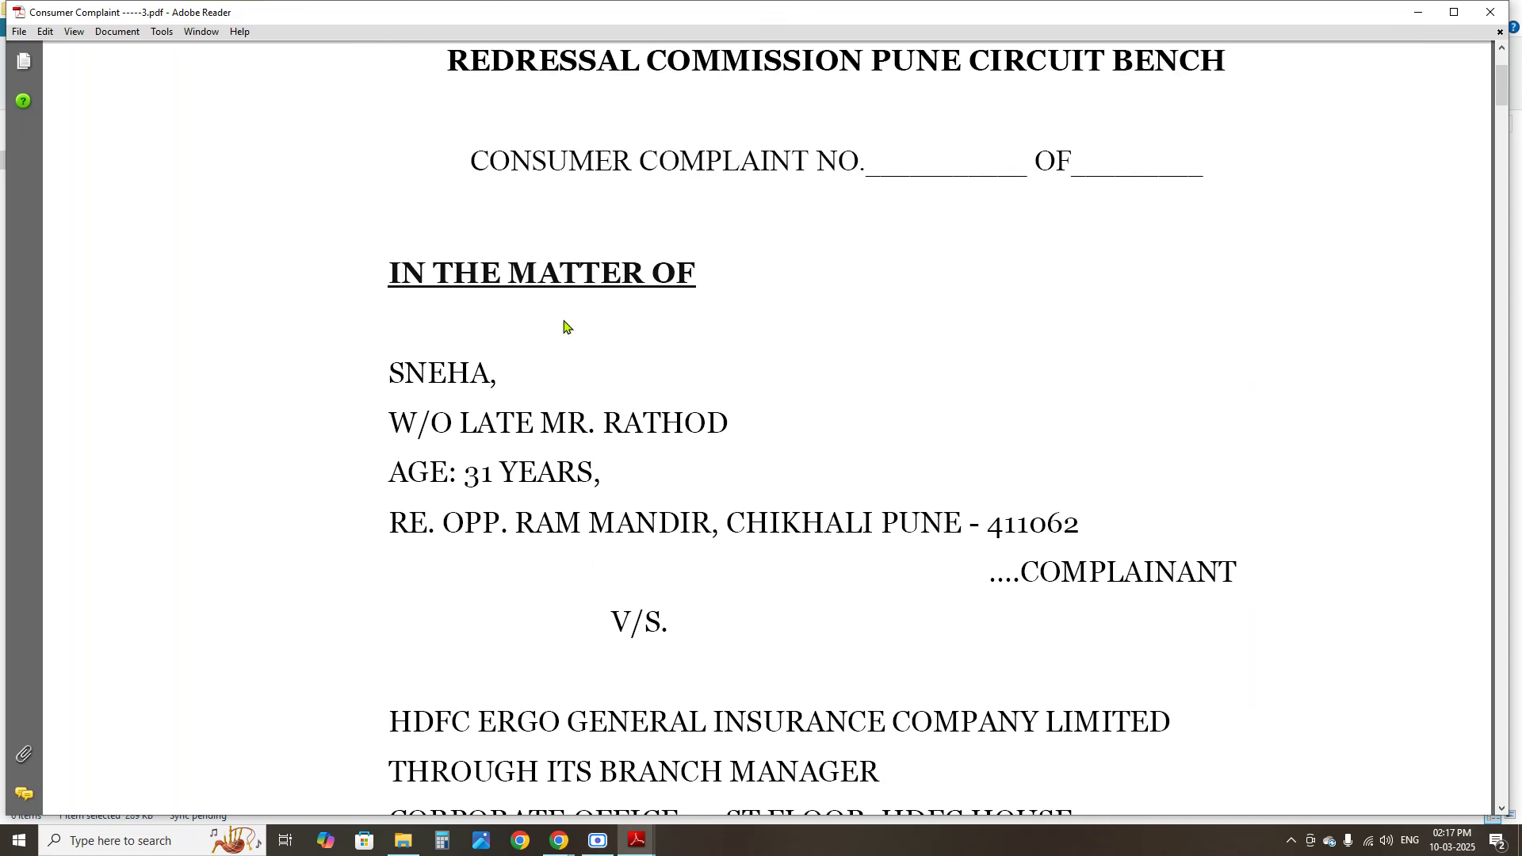
{"action": "left_click_drag", "start_coordinate": [389, 374], "coordinate": [891, 539]}
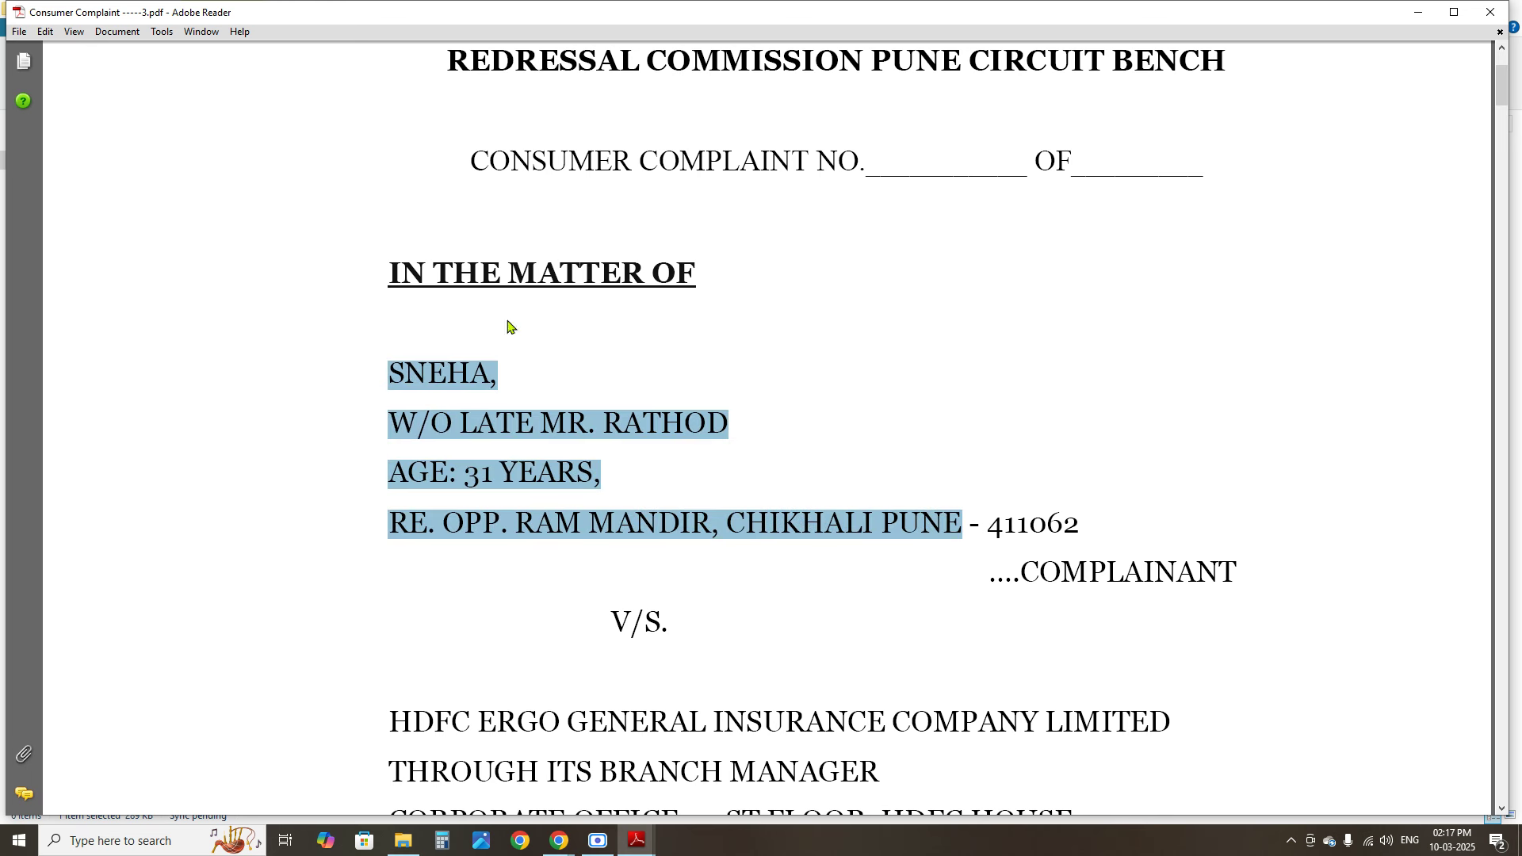
{"action": "scroll", "coordinate": [523, 333], "scroll_direction": "down", "scroll_amount": 5}
{"action": "left_click_drag", "start_coordinate": [391, 295], "coordinate": [883, 490]}
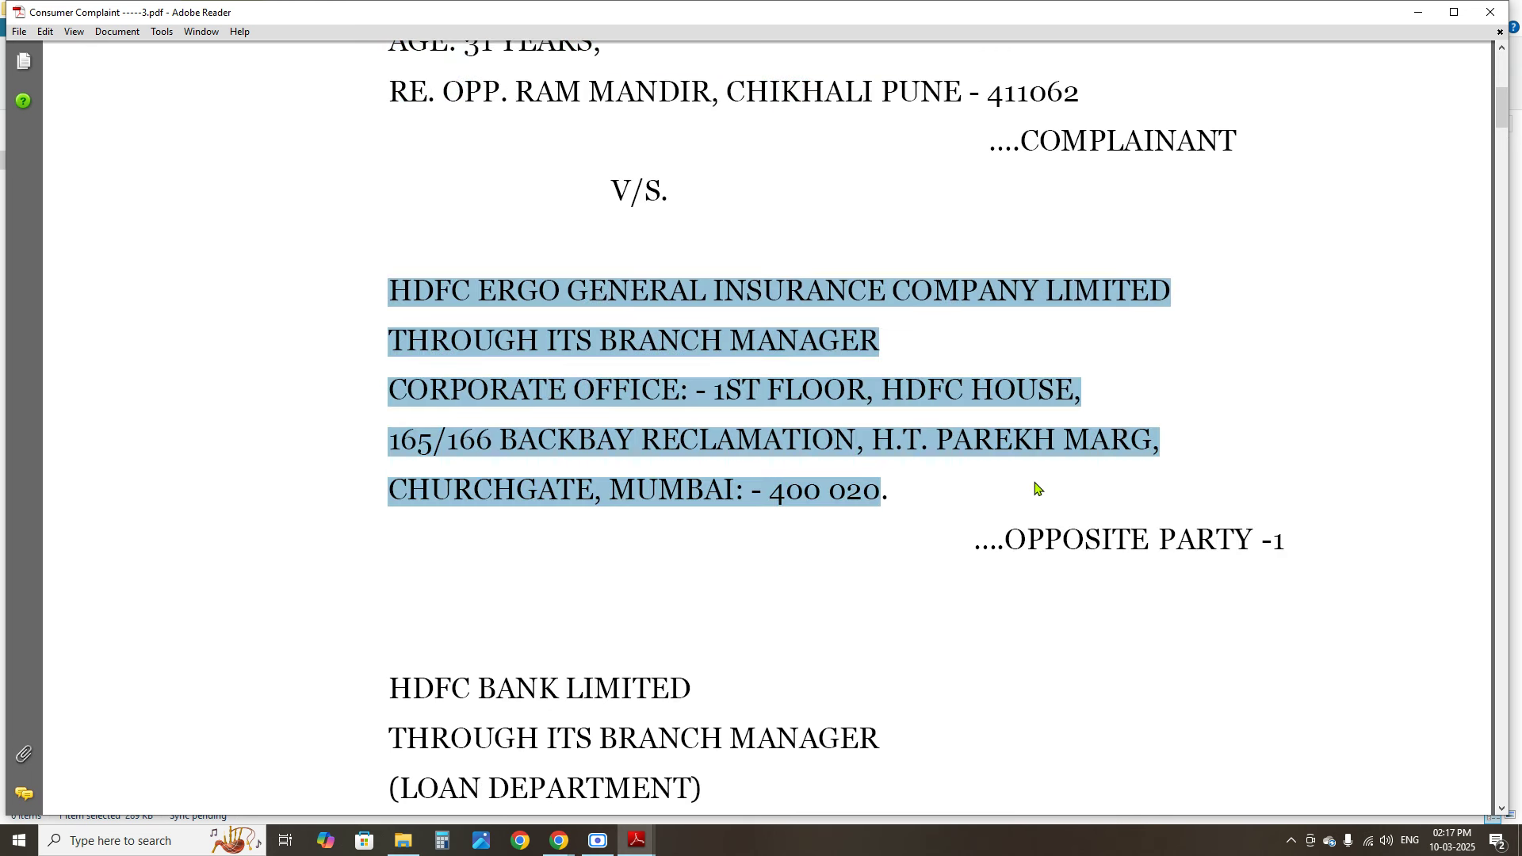
{"action": "scroll", "coordinate": [1053, 486], "scroll_direction": "down", "scroll_amount": 5}
{"action": "scroll", "coordinate": [1100, 479], "scroll_direction": "up", "scroll_amount": 3}
{"action": "left_click_drag", "start_coordinate": [1053, 323], "coordinate": [1253, 325]}
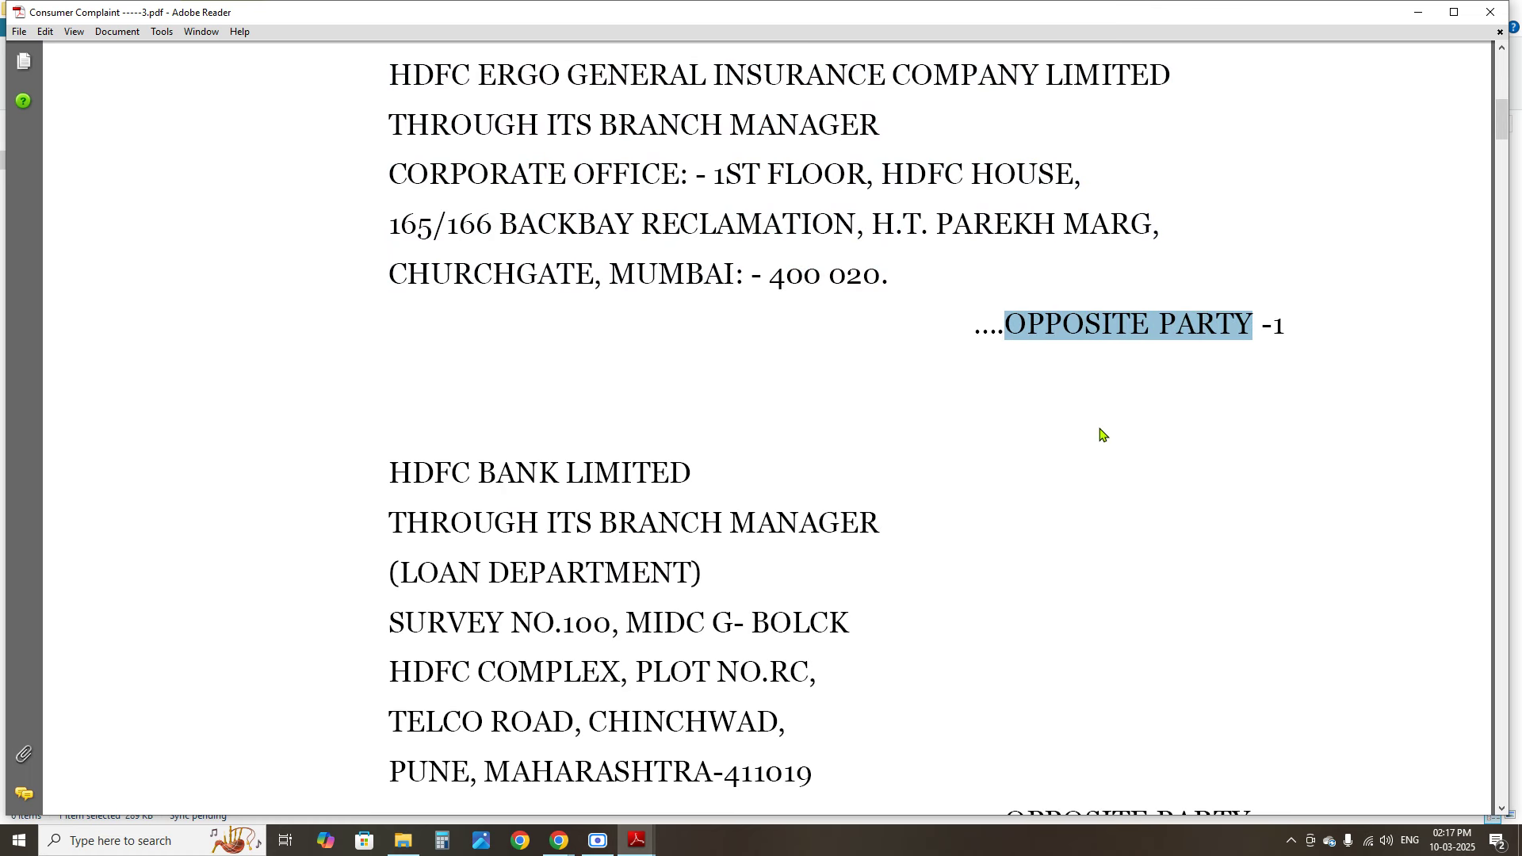
{"action": "scroll", "coordinate": [1101, 482], "scroll_direction": "up", "scroll_amount": 3}
Highlight the COMPLAINANT heading and paragraph 1 of the submissions, then clear the selection
{"action": "left_click_drag", "start_coordinate": [1024, 141], "coordinate": [1216, 156]}
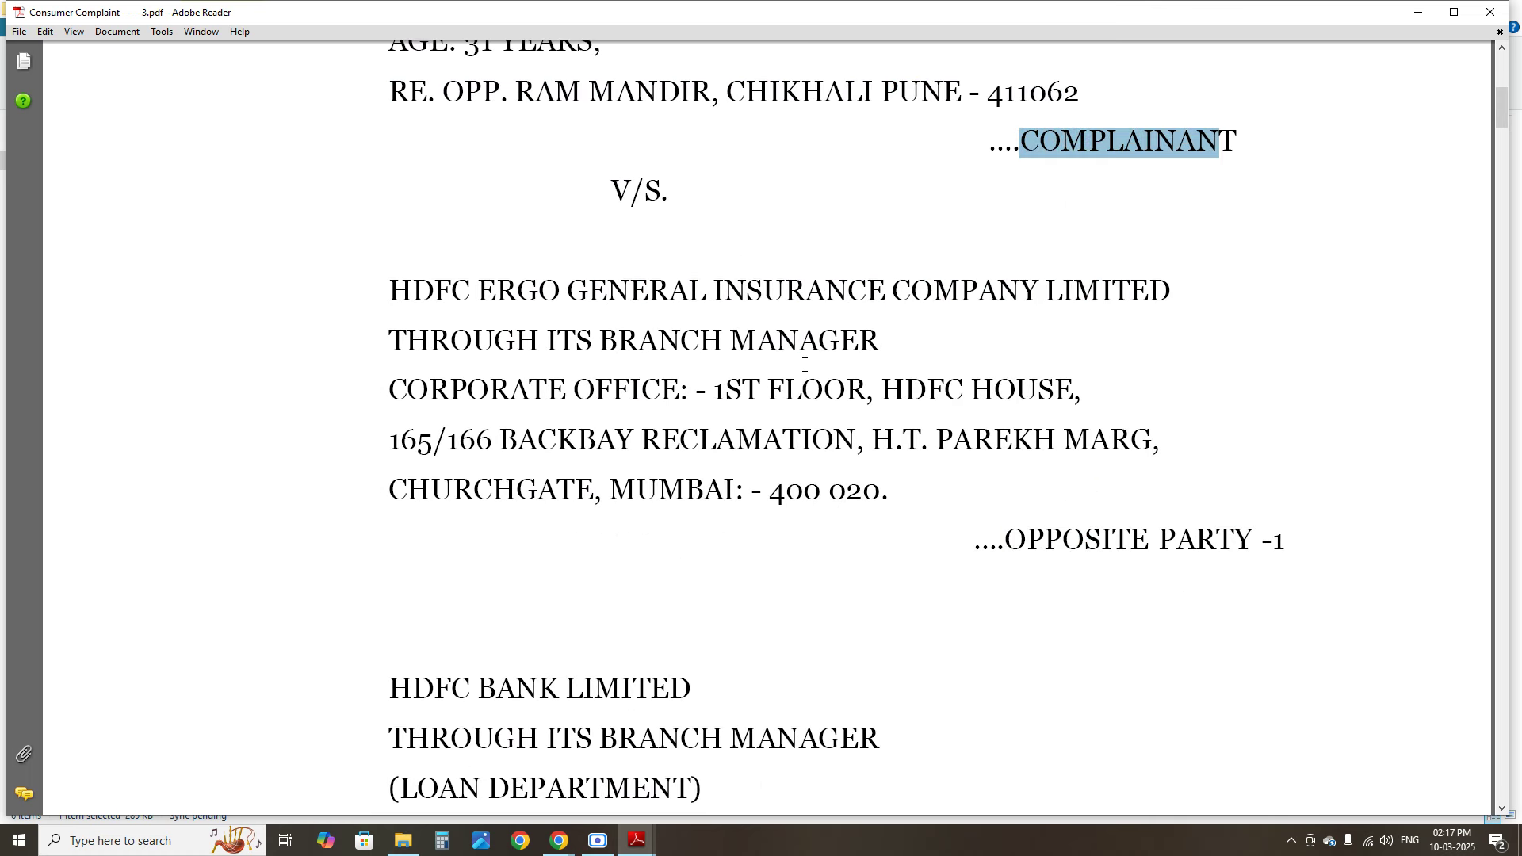
{"action": "scroll", "coordinate": [805, 364], "scroll_direction": "down", "scroll_amount": 12}
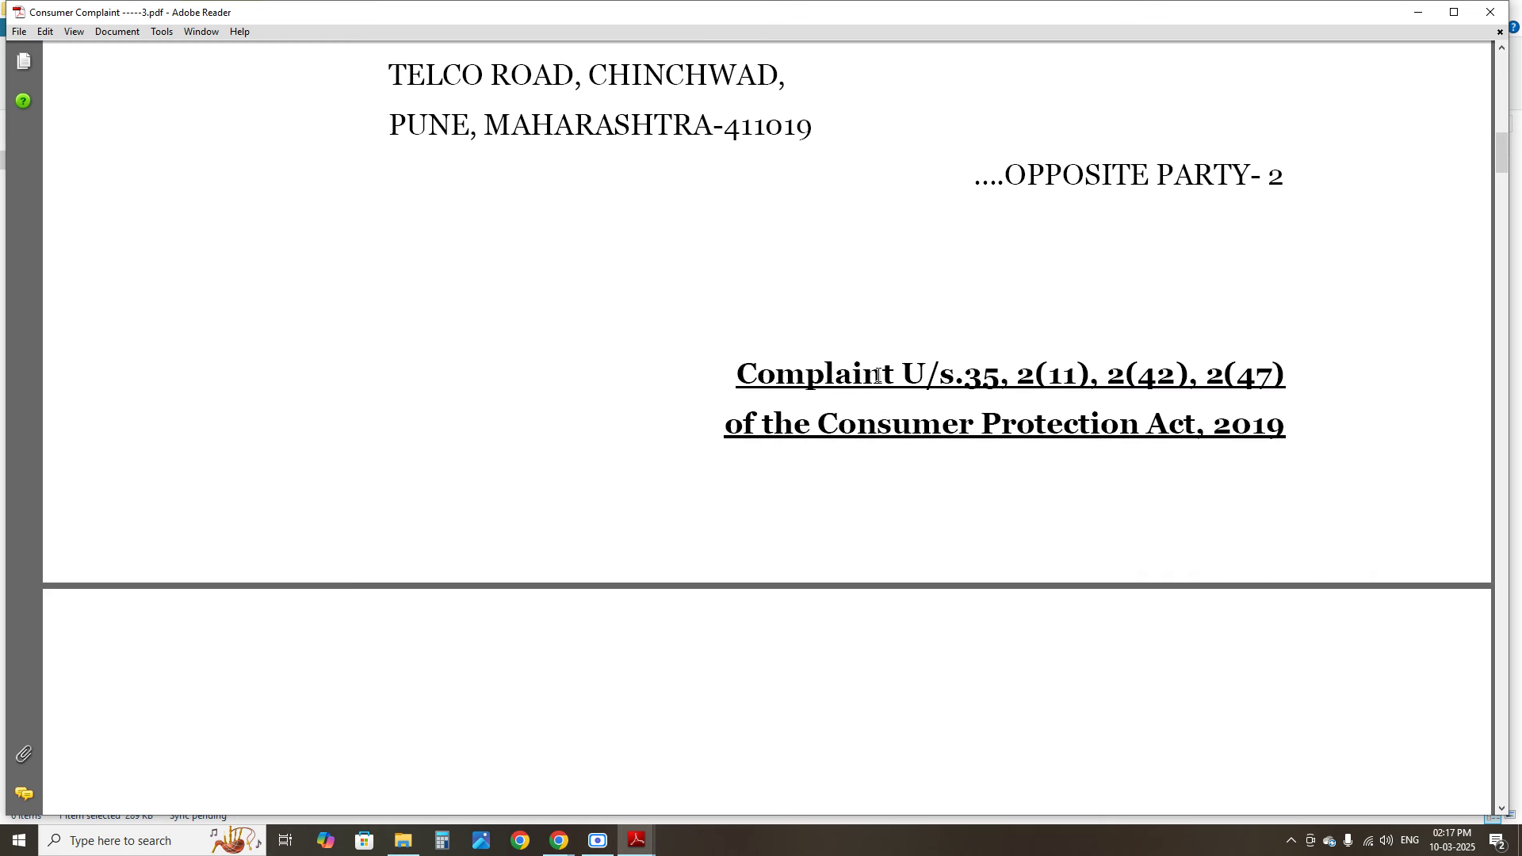
{"action": "left_click_drag", "start_coordinate": [758, 373], "coordinate": [1080, 375]}
{"action": "scroll", "coordinate": [870, 421], "scroll_direction": "down", "scroll_amount": 10}
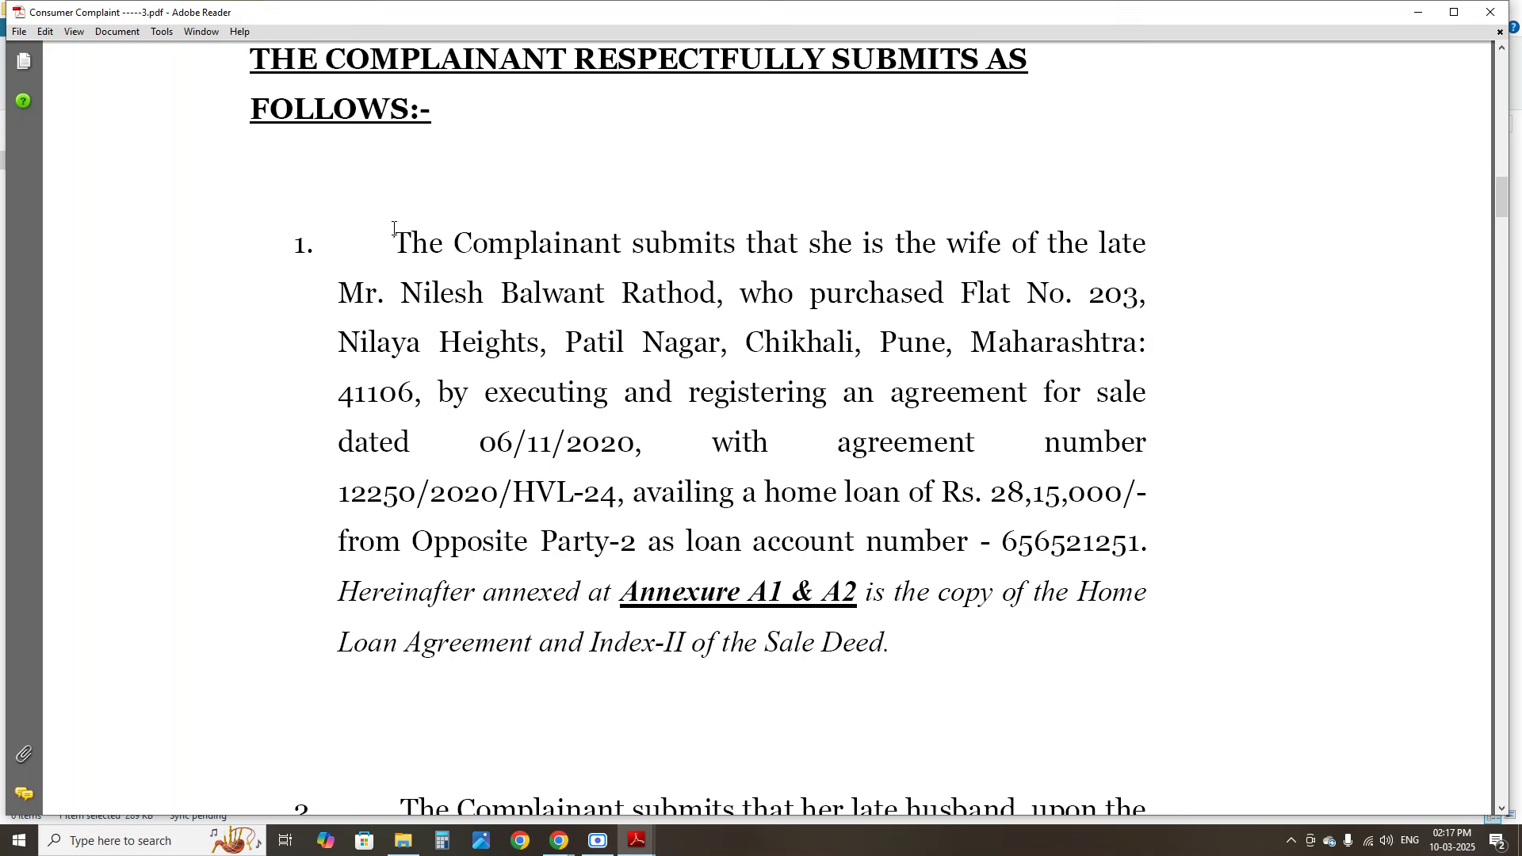
{"action": "left_click_drag", "start_coordinate": [402, 240], "coordinate": [624, 607]}
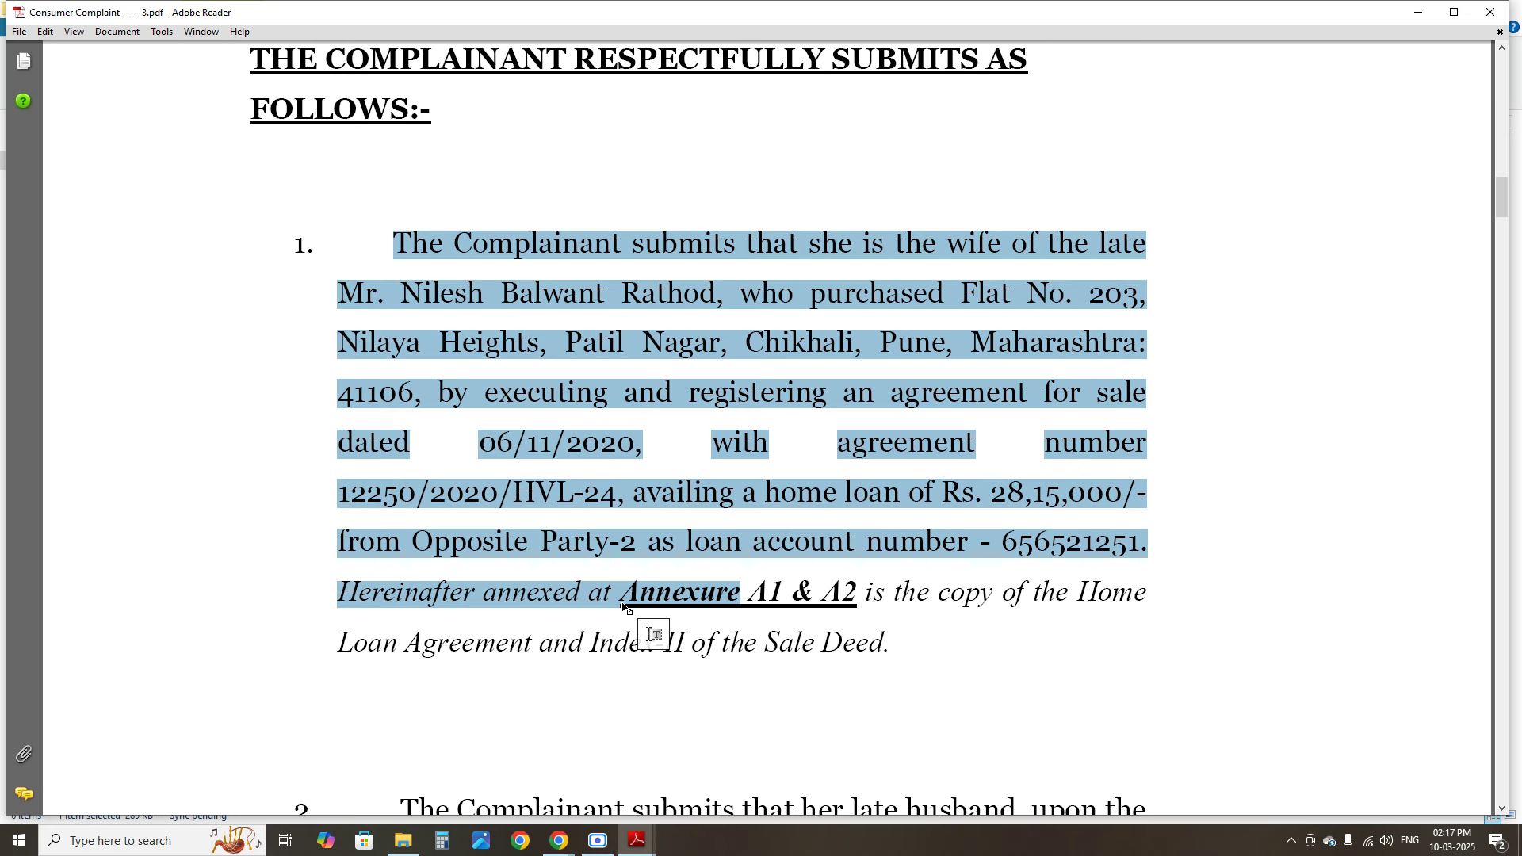
{"action": "left_click", "coordinate": [503, 345]}
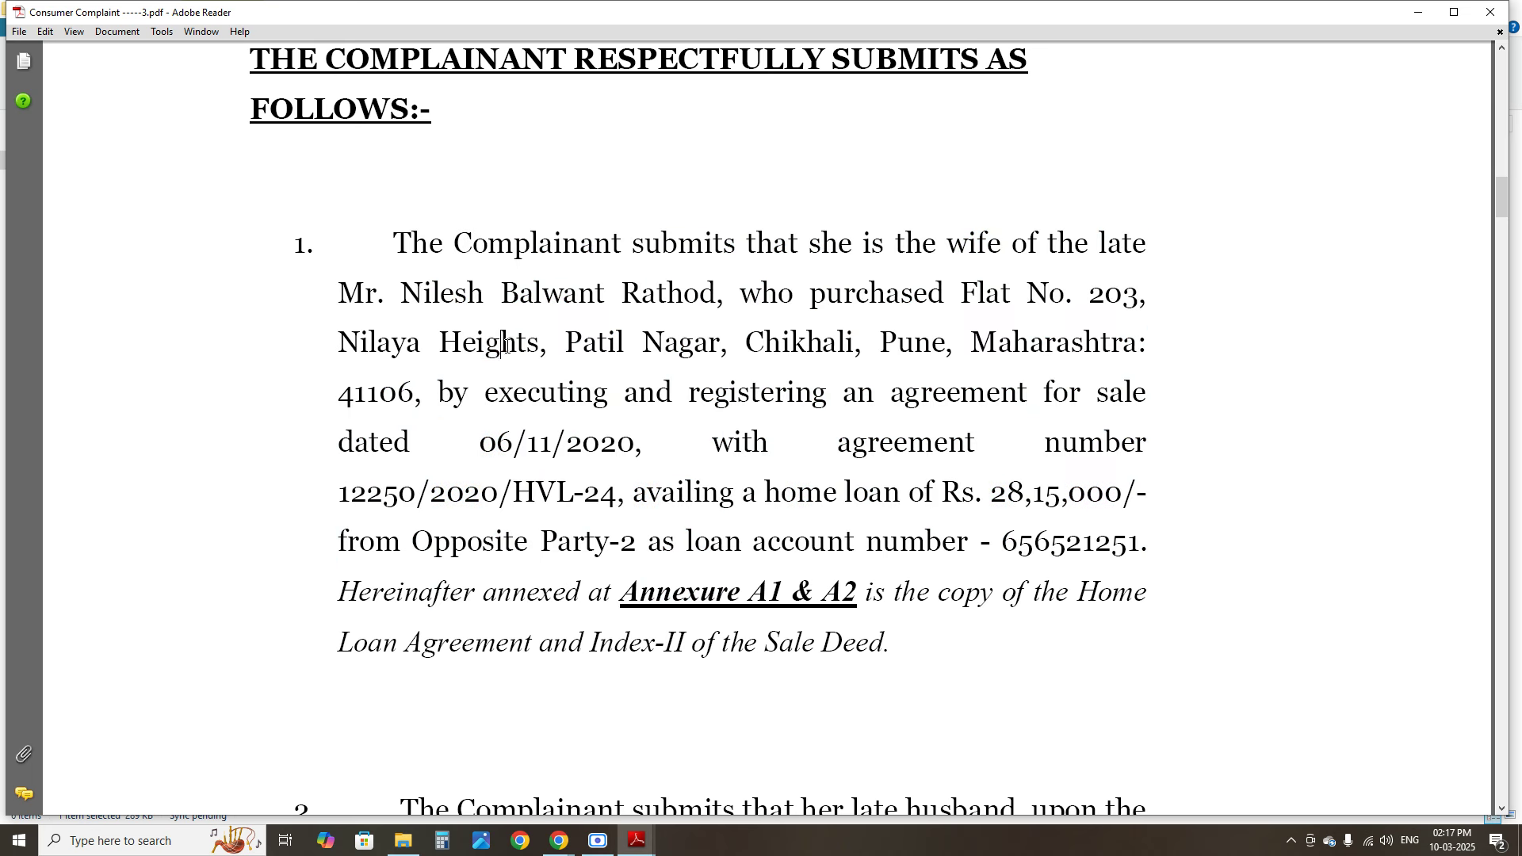
{"action": "scroll", "coordinate": [593, 278], "scroll_direction": "down", "scroll_amount": 5}
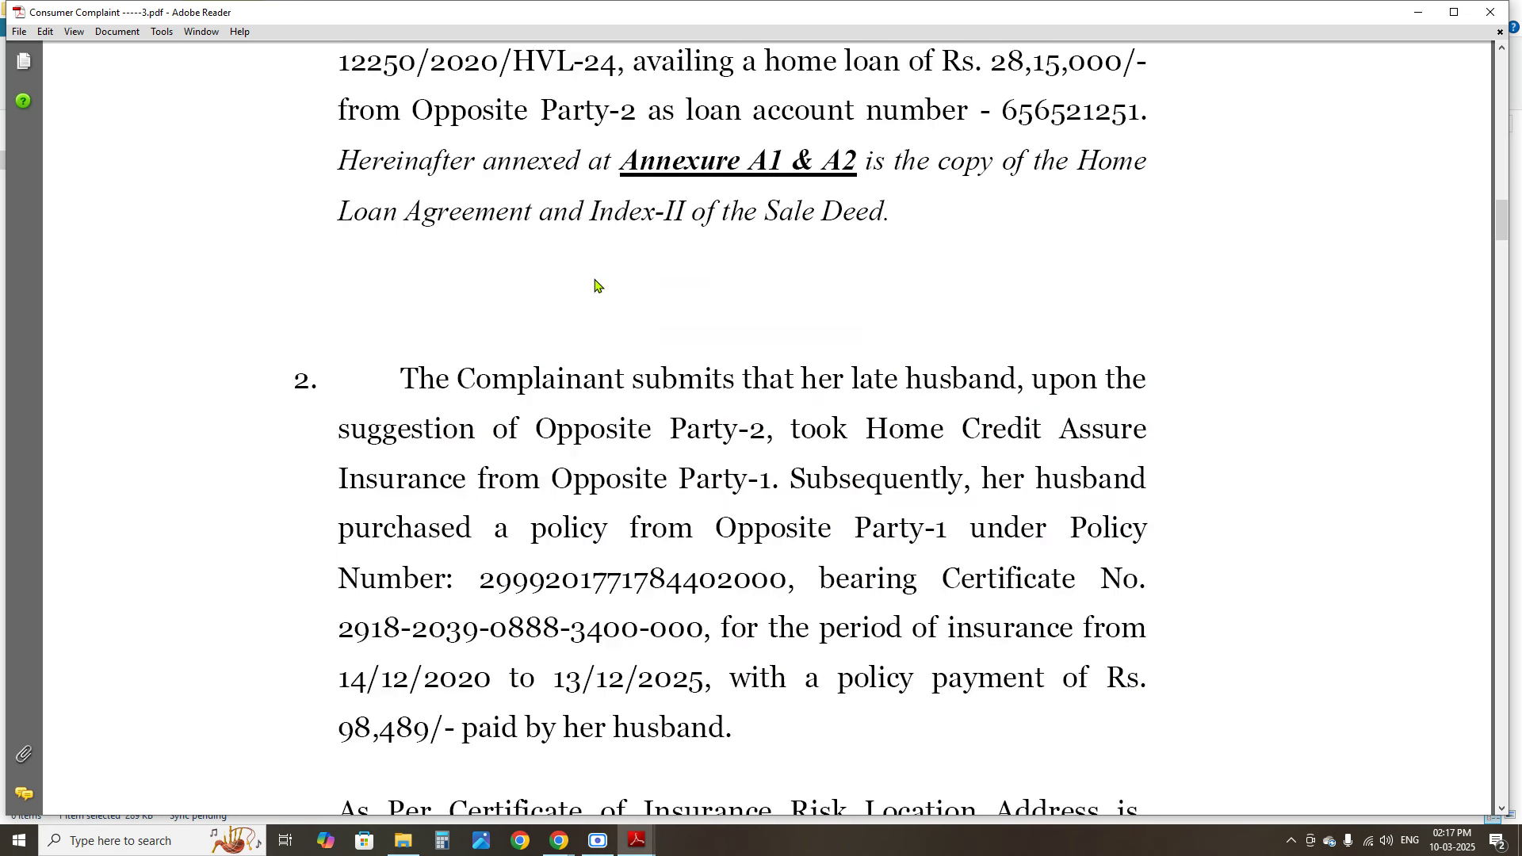
{"action": "left_click_drag", "start_coordinate": [401, 378], "coordinate": [820, 686]}
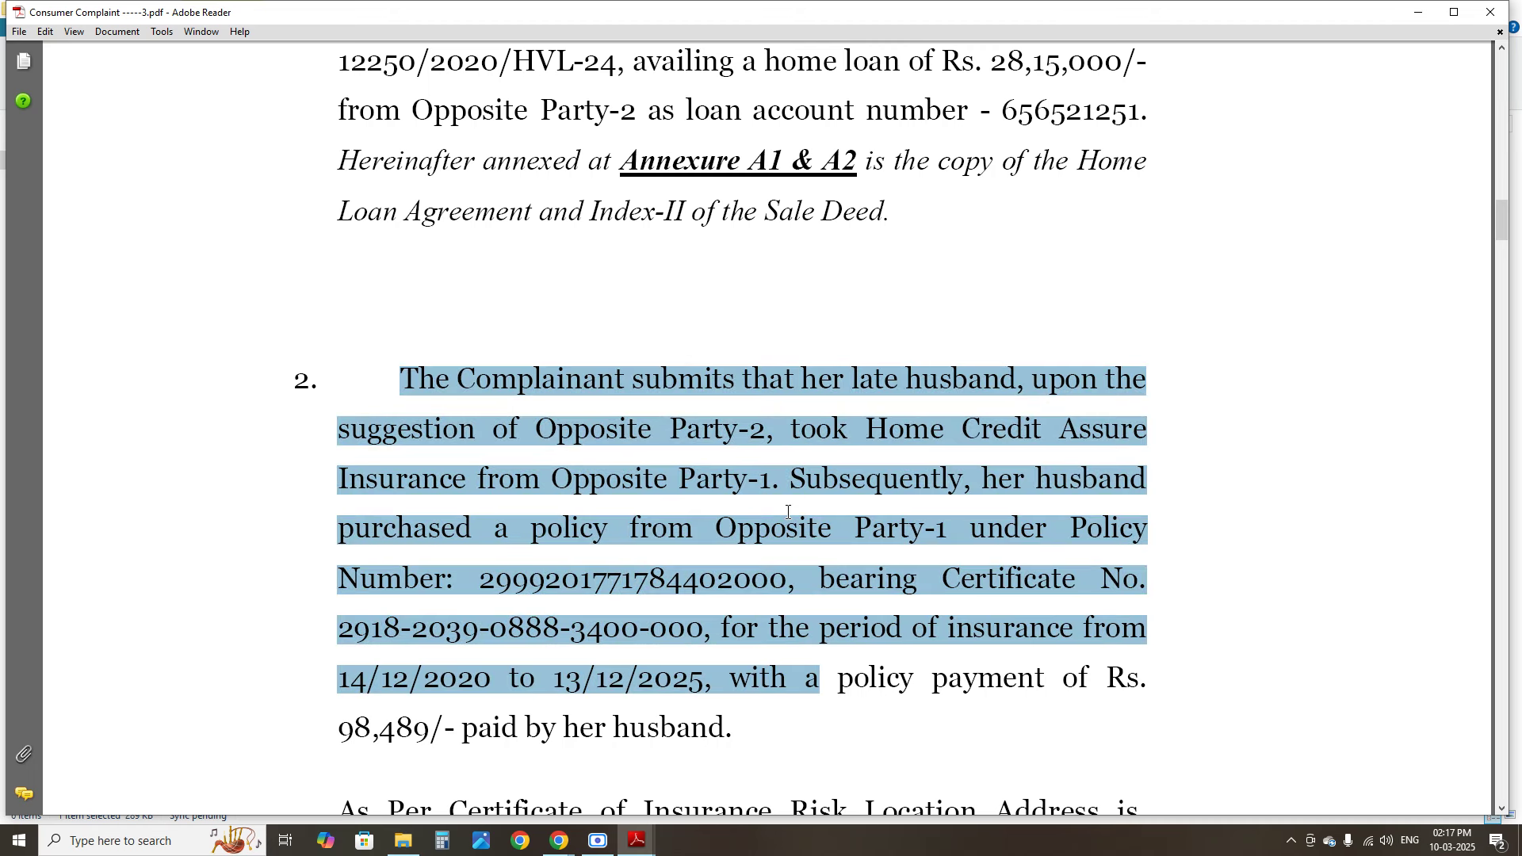
{"action": "scroll", "coordinate": [788, 513], "scroll_direction": "down", "scroll_amount": 5}
{"action": "left_click_drag", "start_coordinate": [342, 426], "coordinate": [710, 508]}
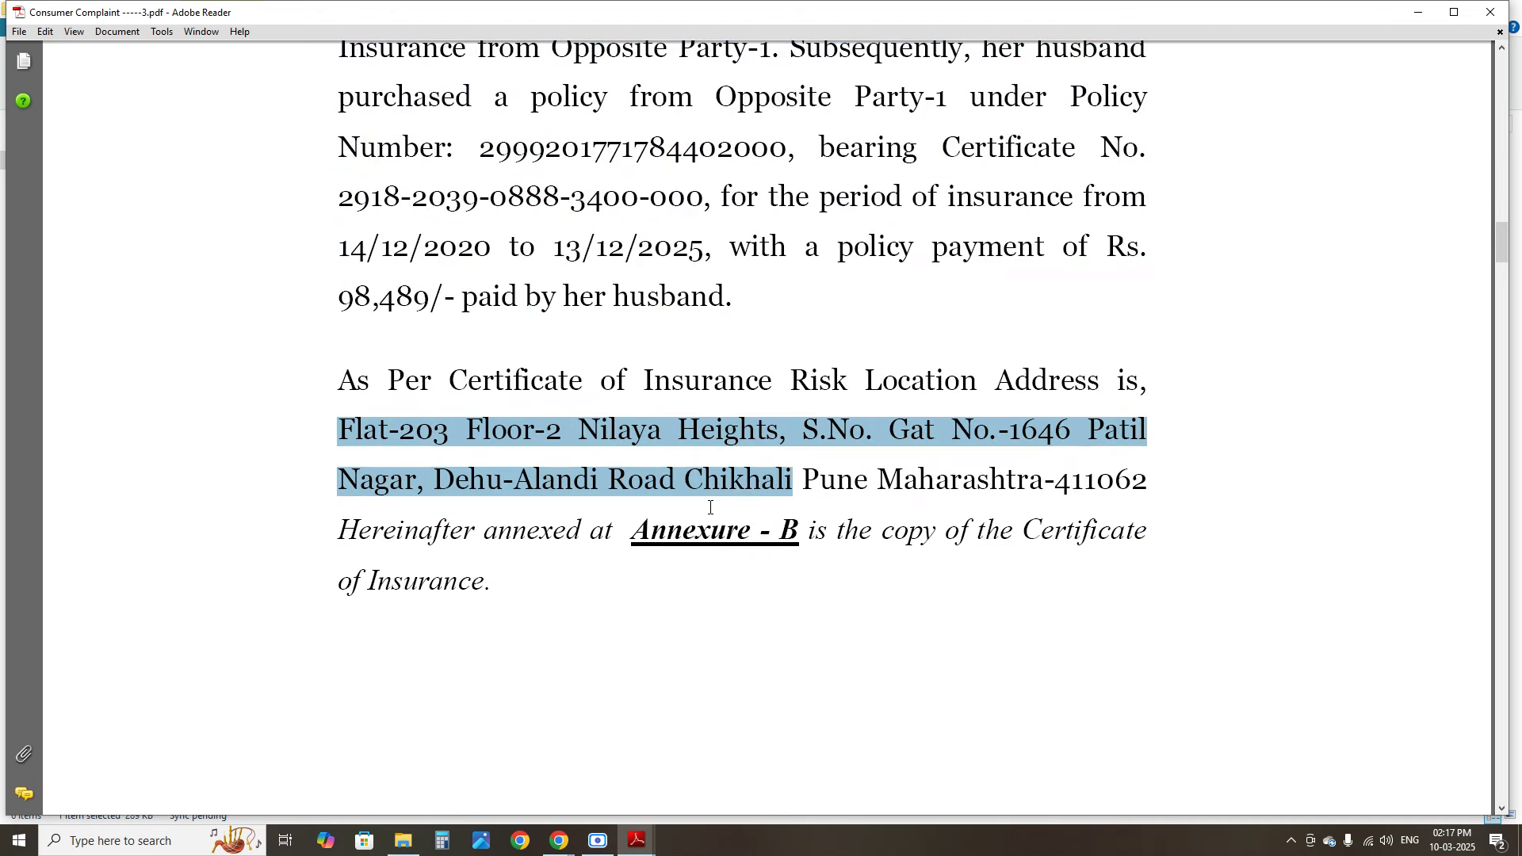
{"action": "scroll", "coordinate": [707, 476], "scroll_direction": "down", "scroll_amount": 15}
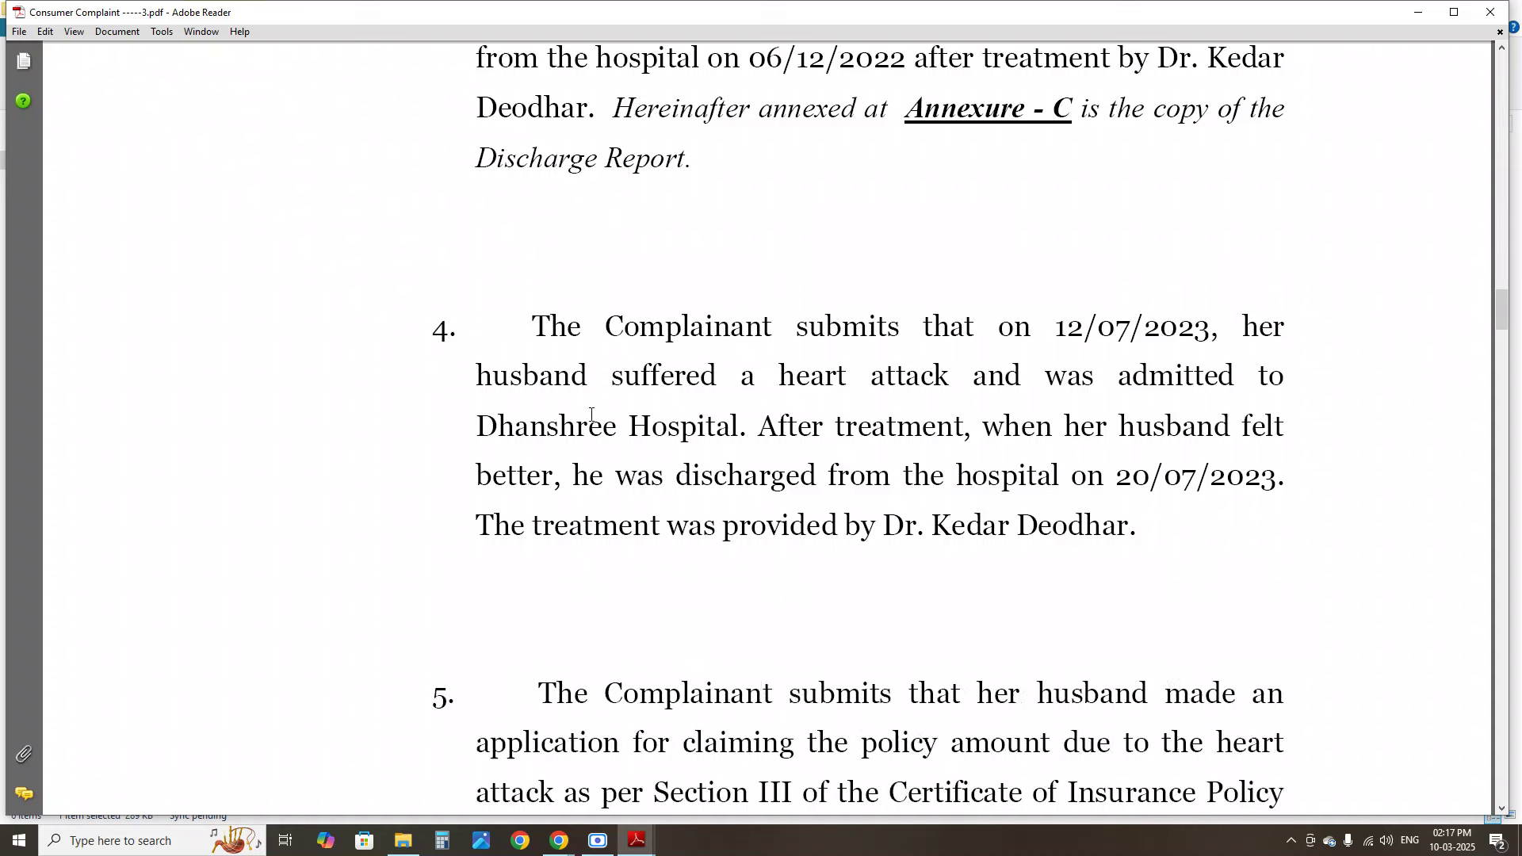
{"action": "scroll", "coordinate": [591, 414], "scroll_direction": "down", "scroll_amount": 5}
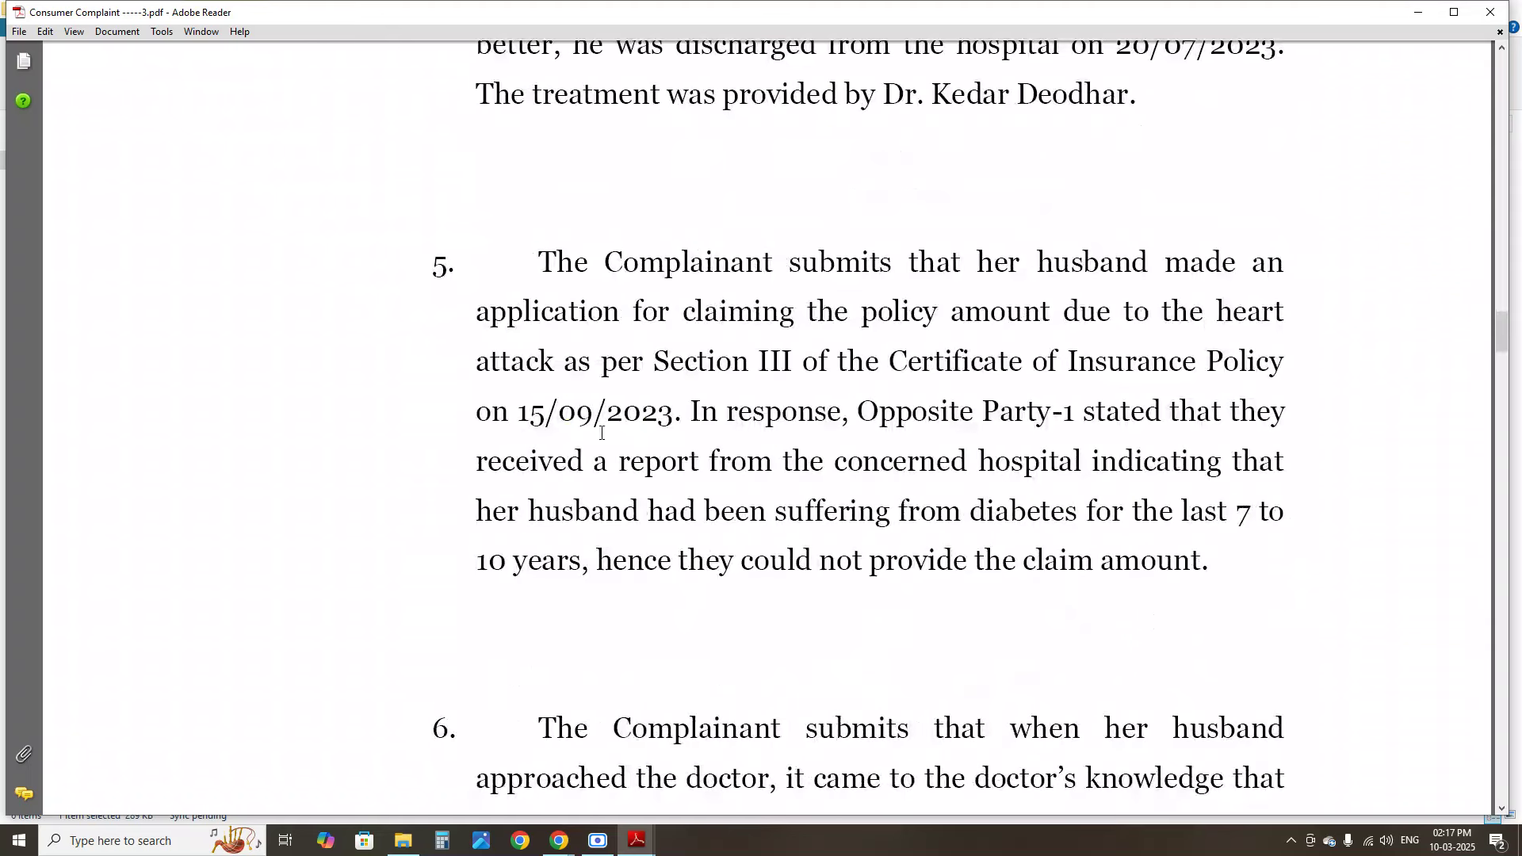
{"action": "scroll", "coordinate": [655, 552], "scroll_direction": "down", "scroll_amount": 20}
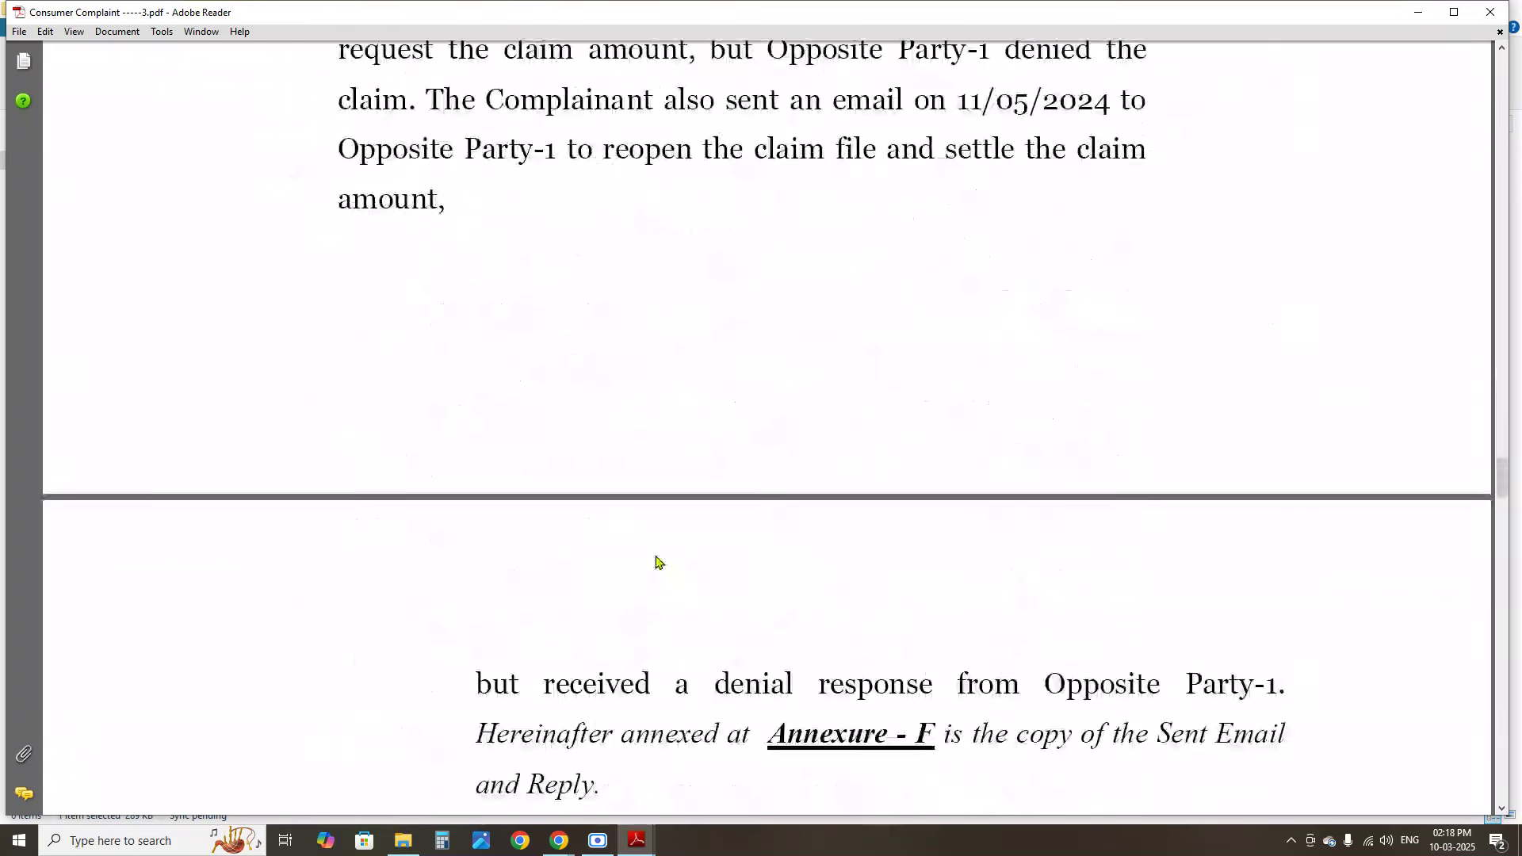
{"action": "scroll", "coordinate": [655, 560], "scroll_direction": "down", "scroll_amount": 20}
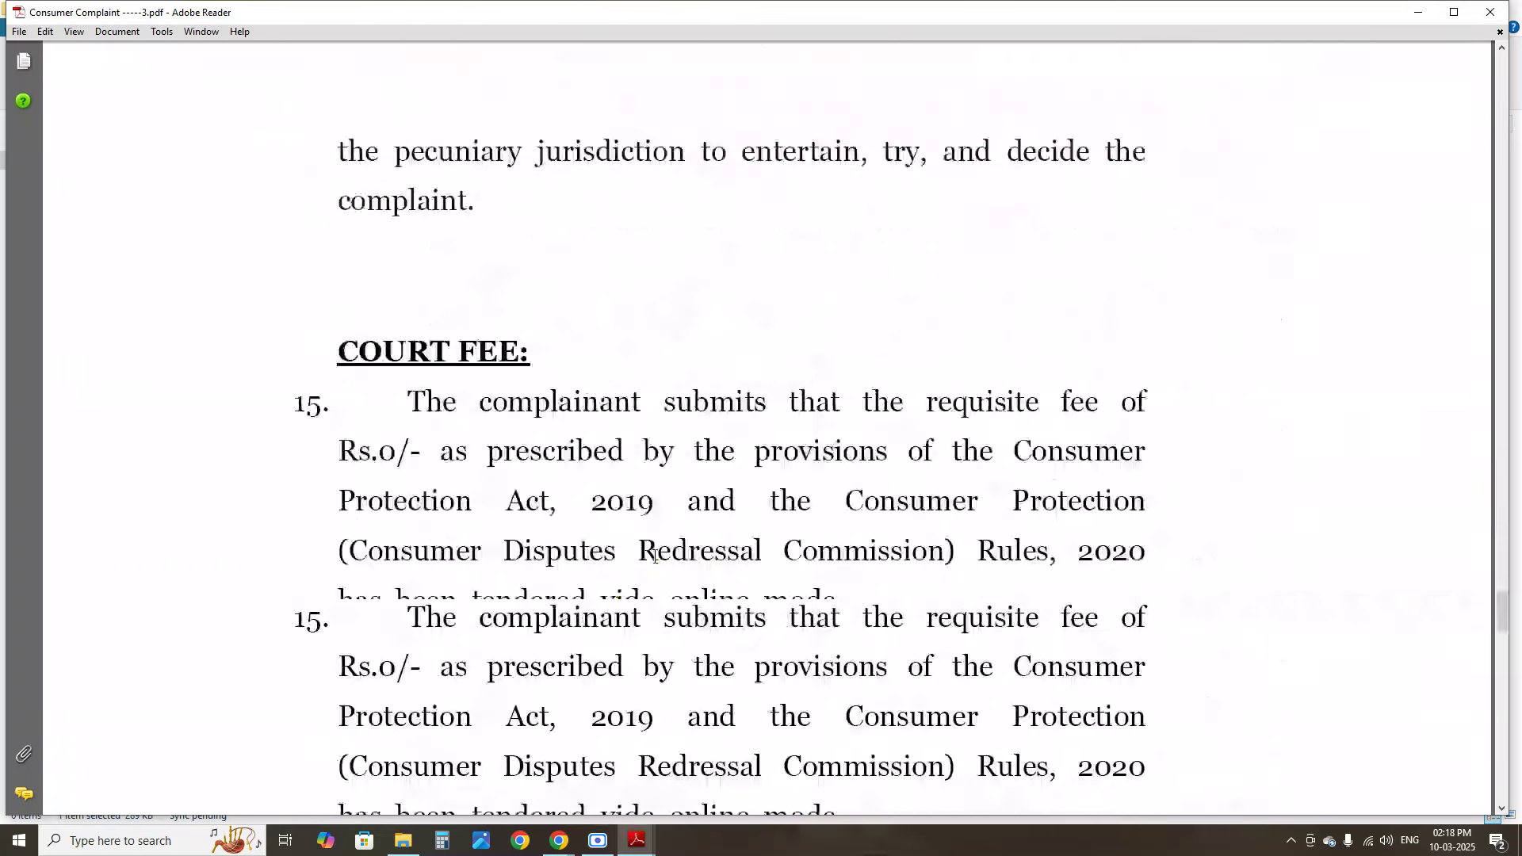
{"action": "scroll", "coordinate": [946, 610], "scroll_direction": "up", "scroll_amount": 8}
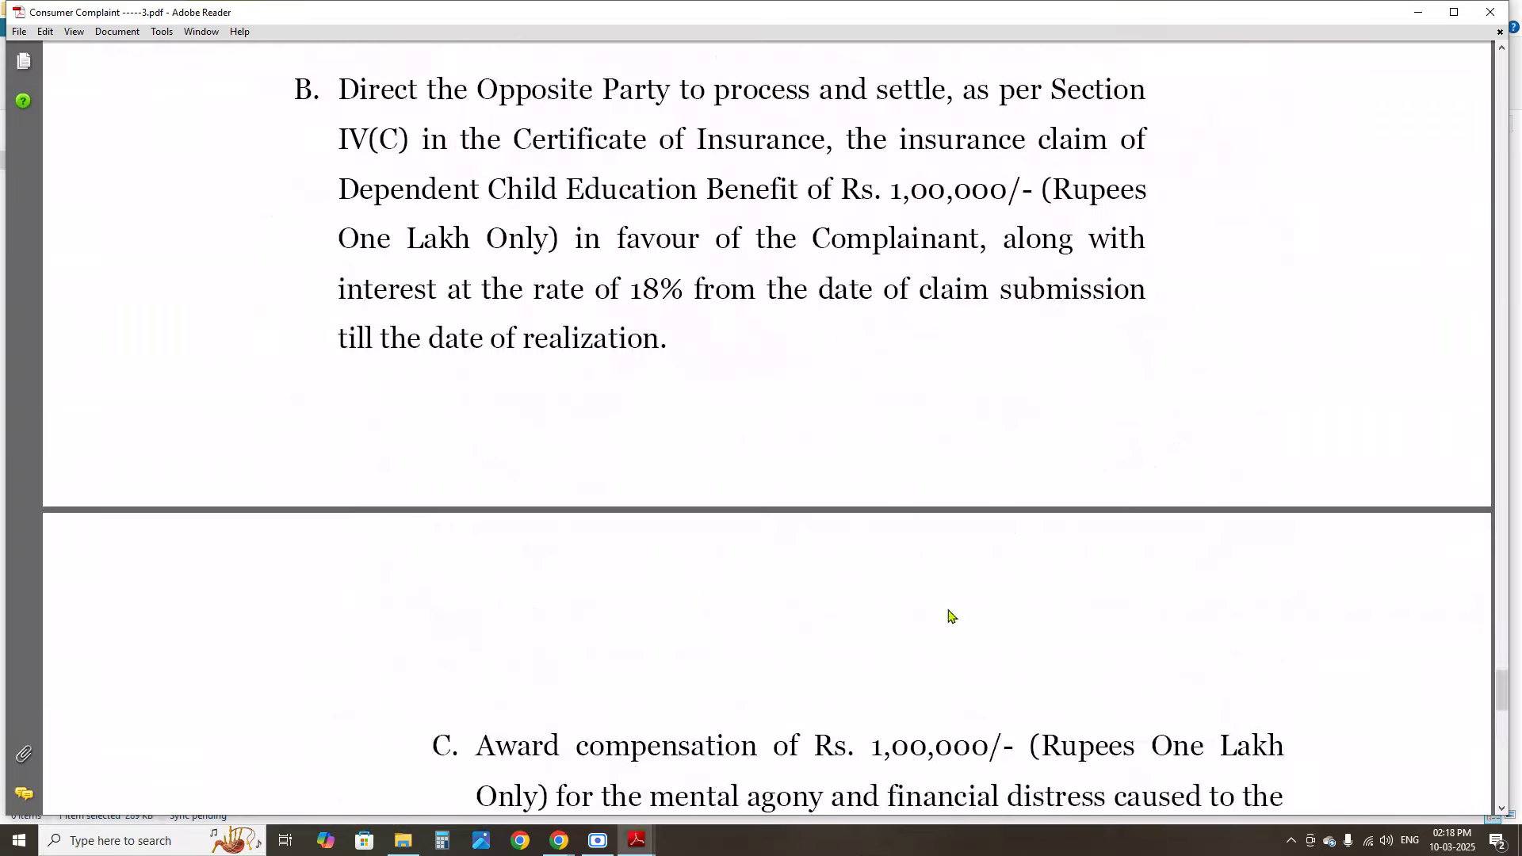
{"action": "scroll", "coordinate": [946, 608], "scroll_direction": "up", "scroll_amount": 5}
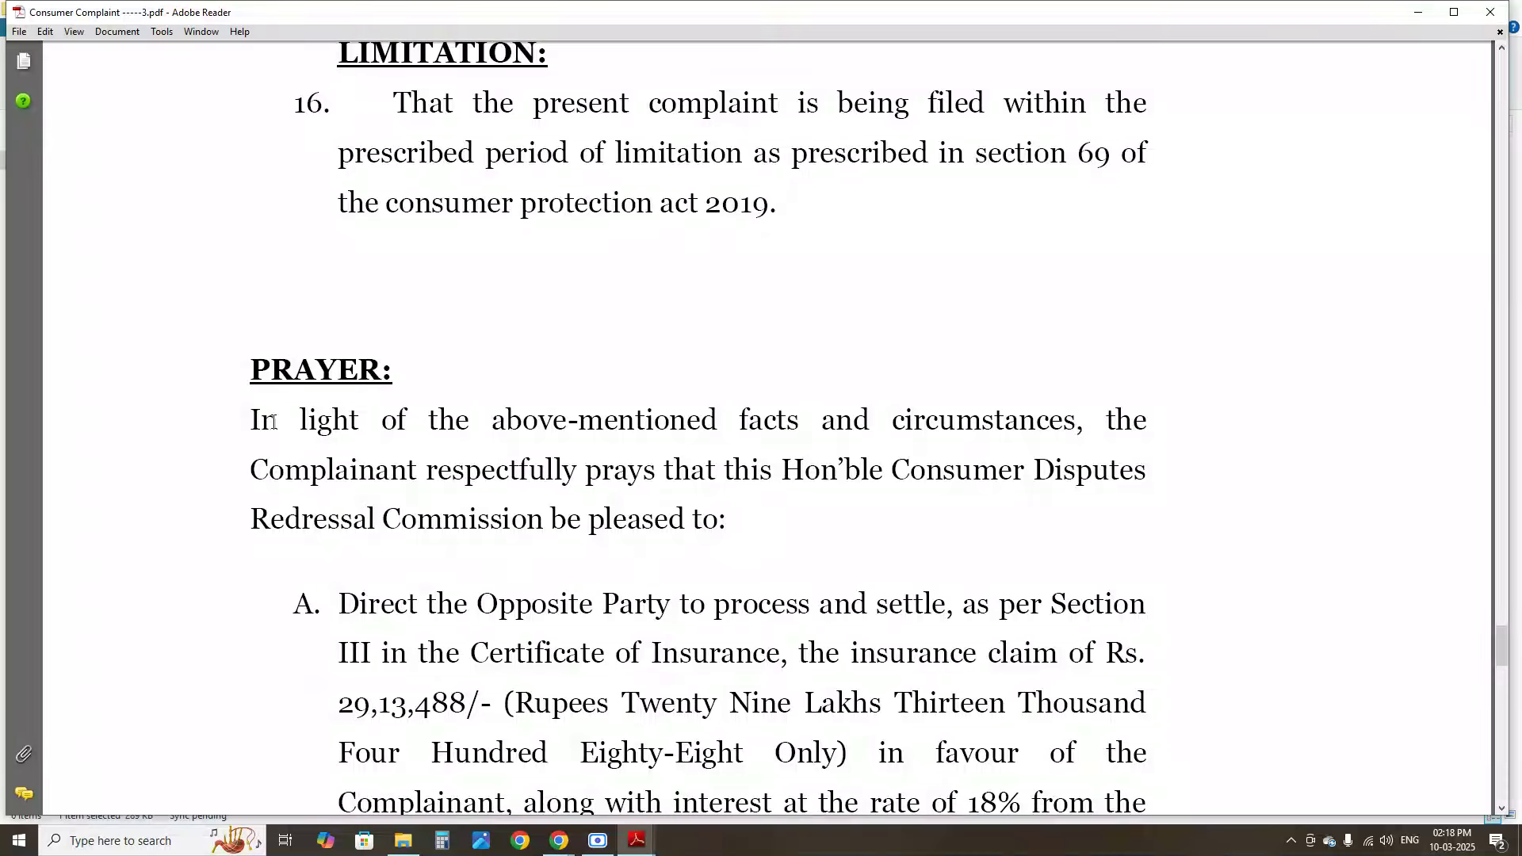
{"action": "scroll", "coordinate": [478, 299], "scroll_direction": "up", "scroll_amount": 17}
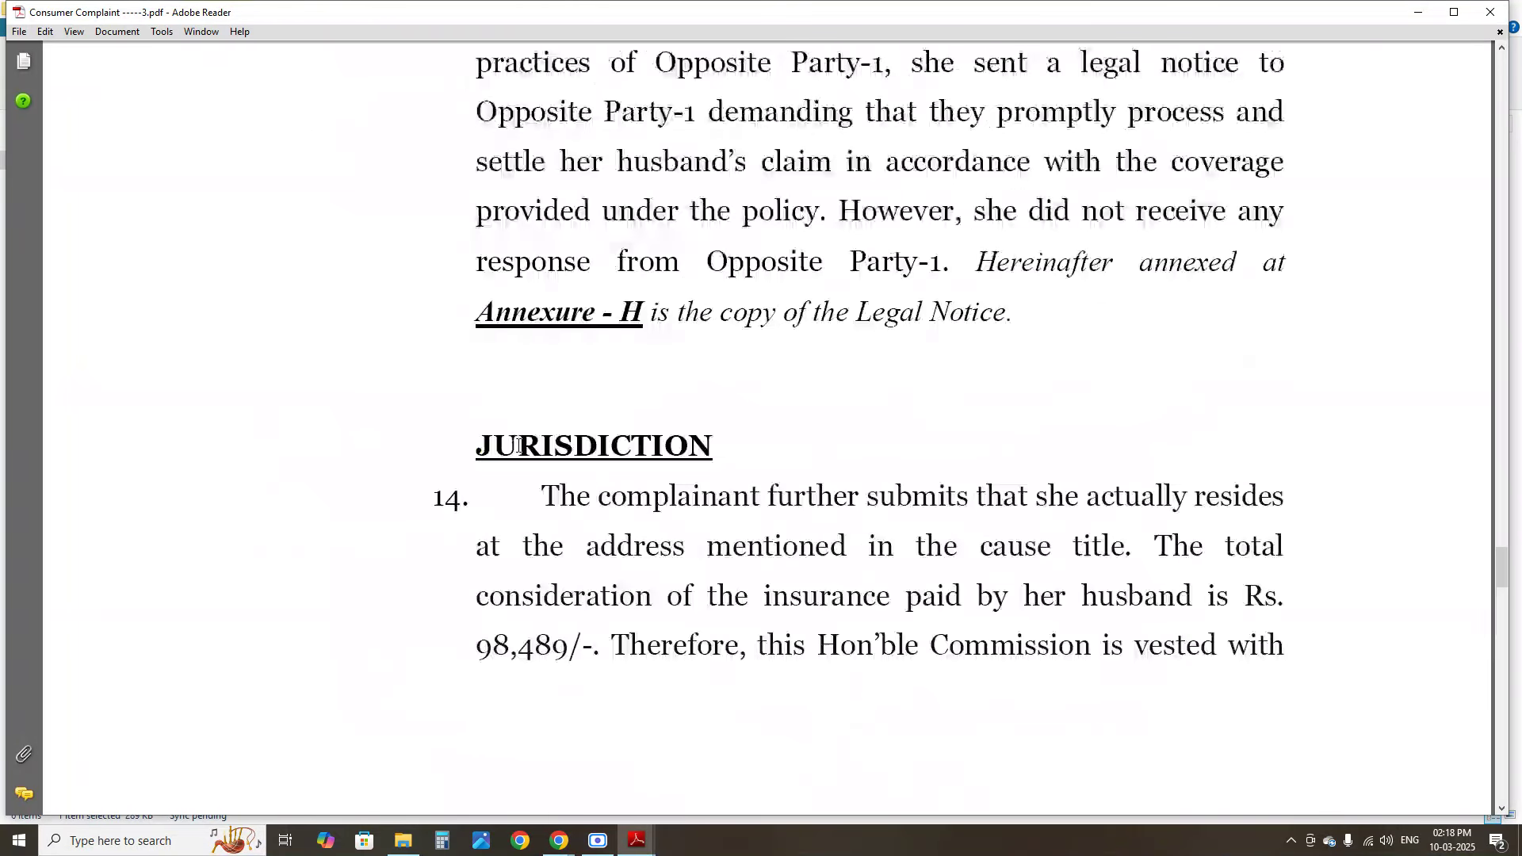
{"action": "scroll", "coordinate": [520, 448], "scroll_direction": "left", "scroll_amount": 2}
{"action": "left_click_drag", "start_coordinate": [477, 446], "coordinate": [729, 459]}
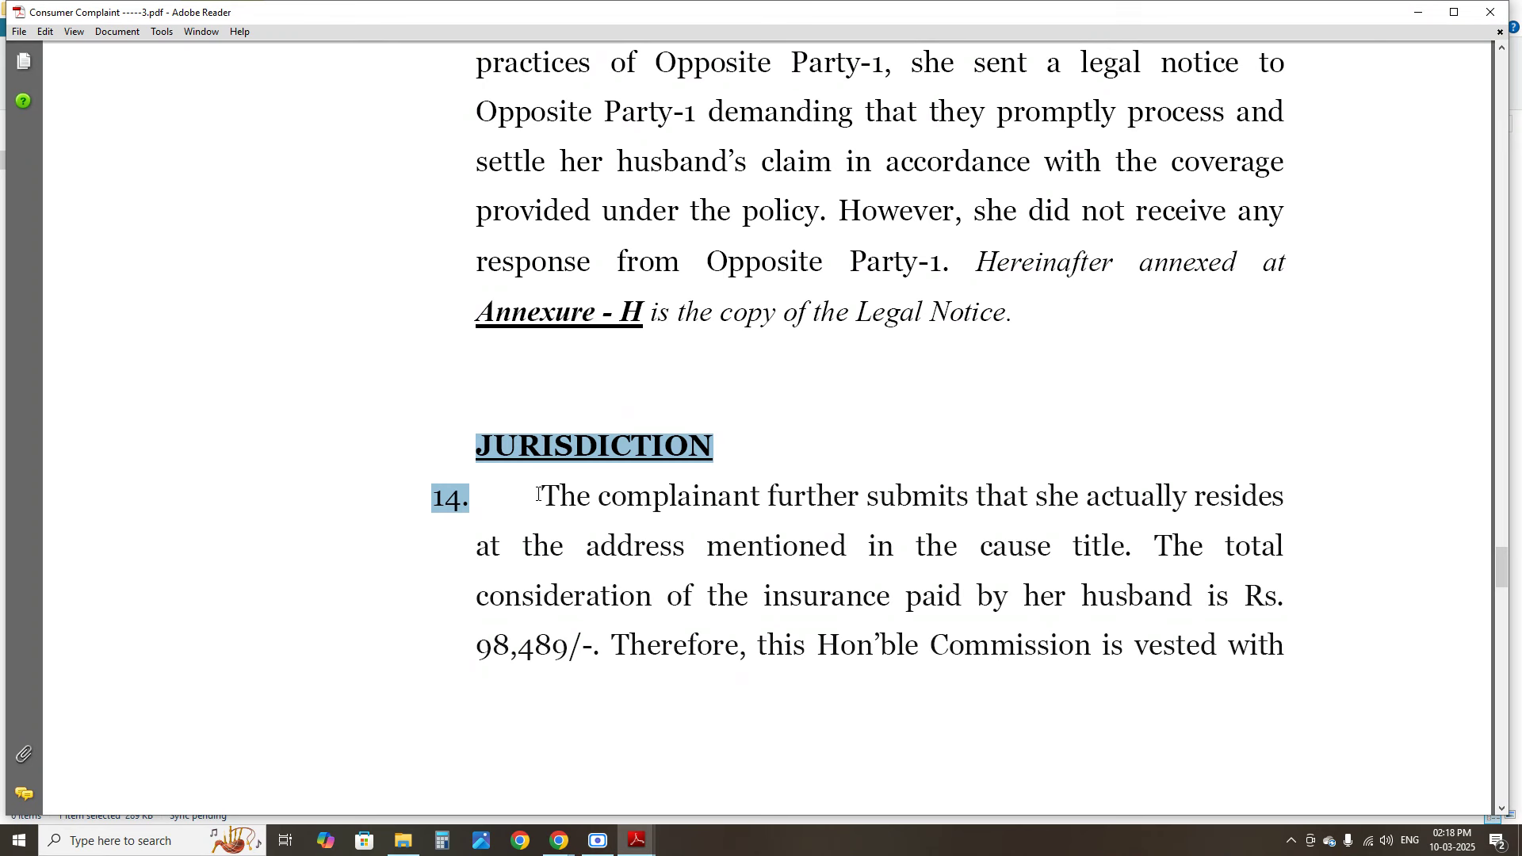
{"action": "left_click_drag", "start_coordinate": [539, 494], "coordinate": [1050, 646]}
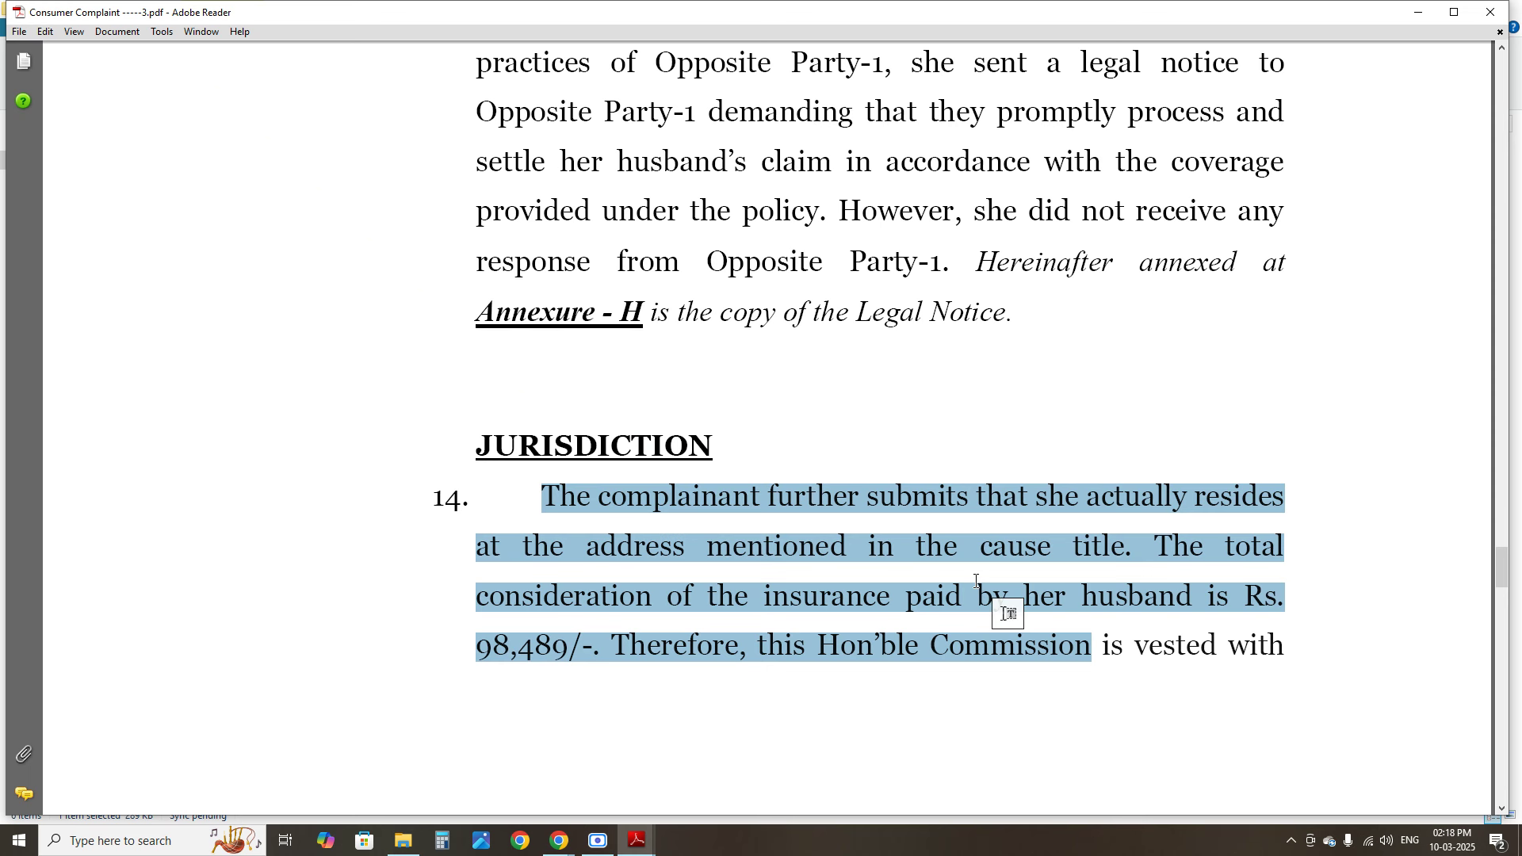
{"action": "scroll", "coordinate": [977, 585], "scroll_direction": "down", "scroll_amount": 3}
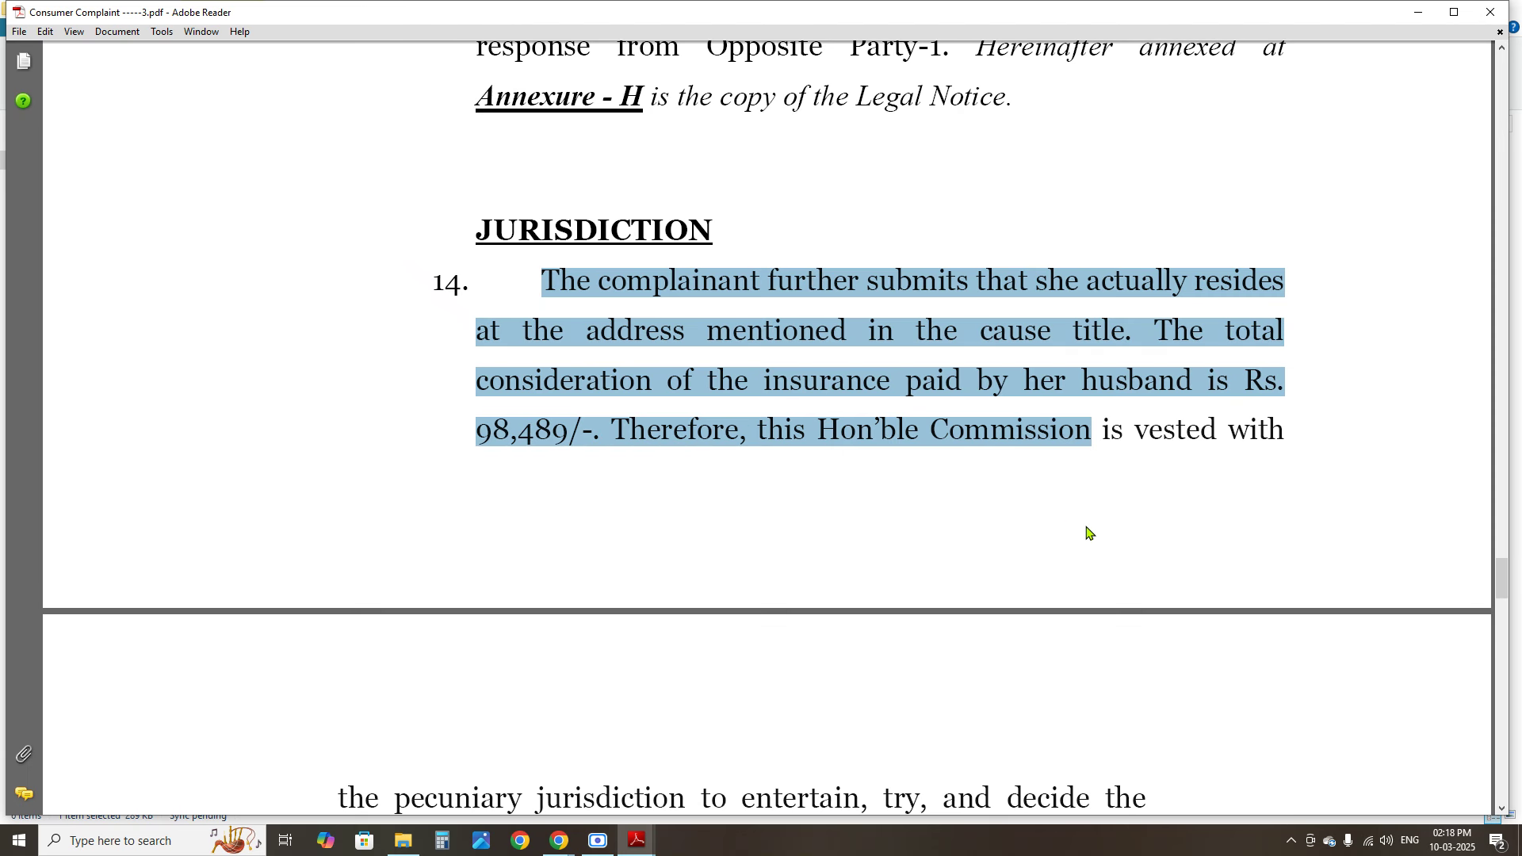
Read the COURT FEE section, highlighting the Act and Rules wording in paragraph 15
{"action": "scroll", "coordinate": [1084, 530], "scroll_direction": "down", "scroll_amount": 9}
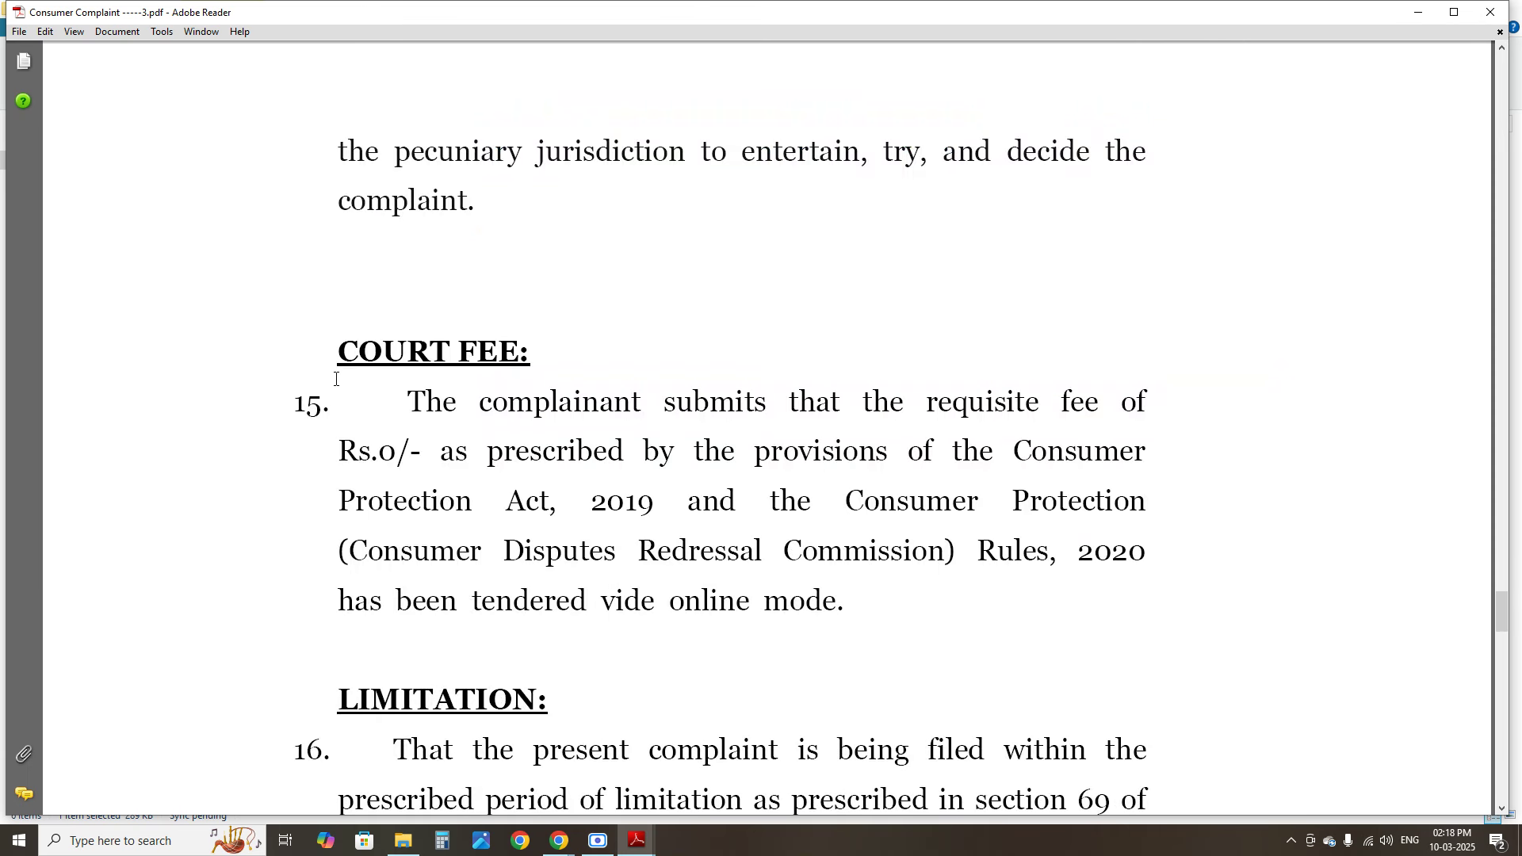
{"action": "left_click_drag", "start_coordinate": [333, 353], "coordinate": [514, 363]}
{"action": "left_click_drag", "start_coordinate": [440, 452], "coordinate": [765, 565]}
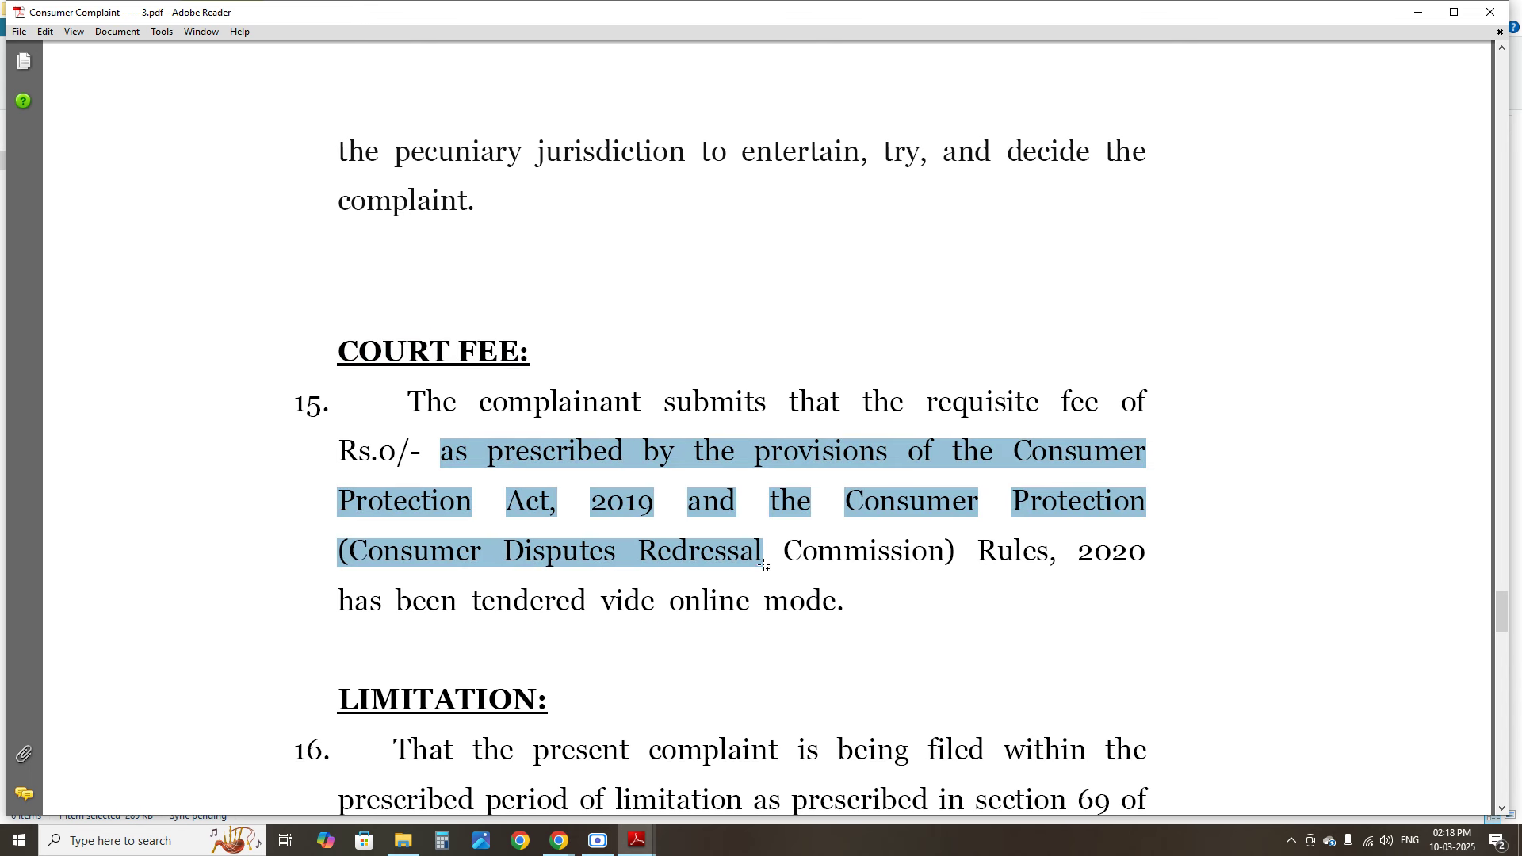
{"action": "scroll", "coordinate": [766, 576], "scroll_direction": "down", "scroll_amount": 6}
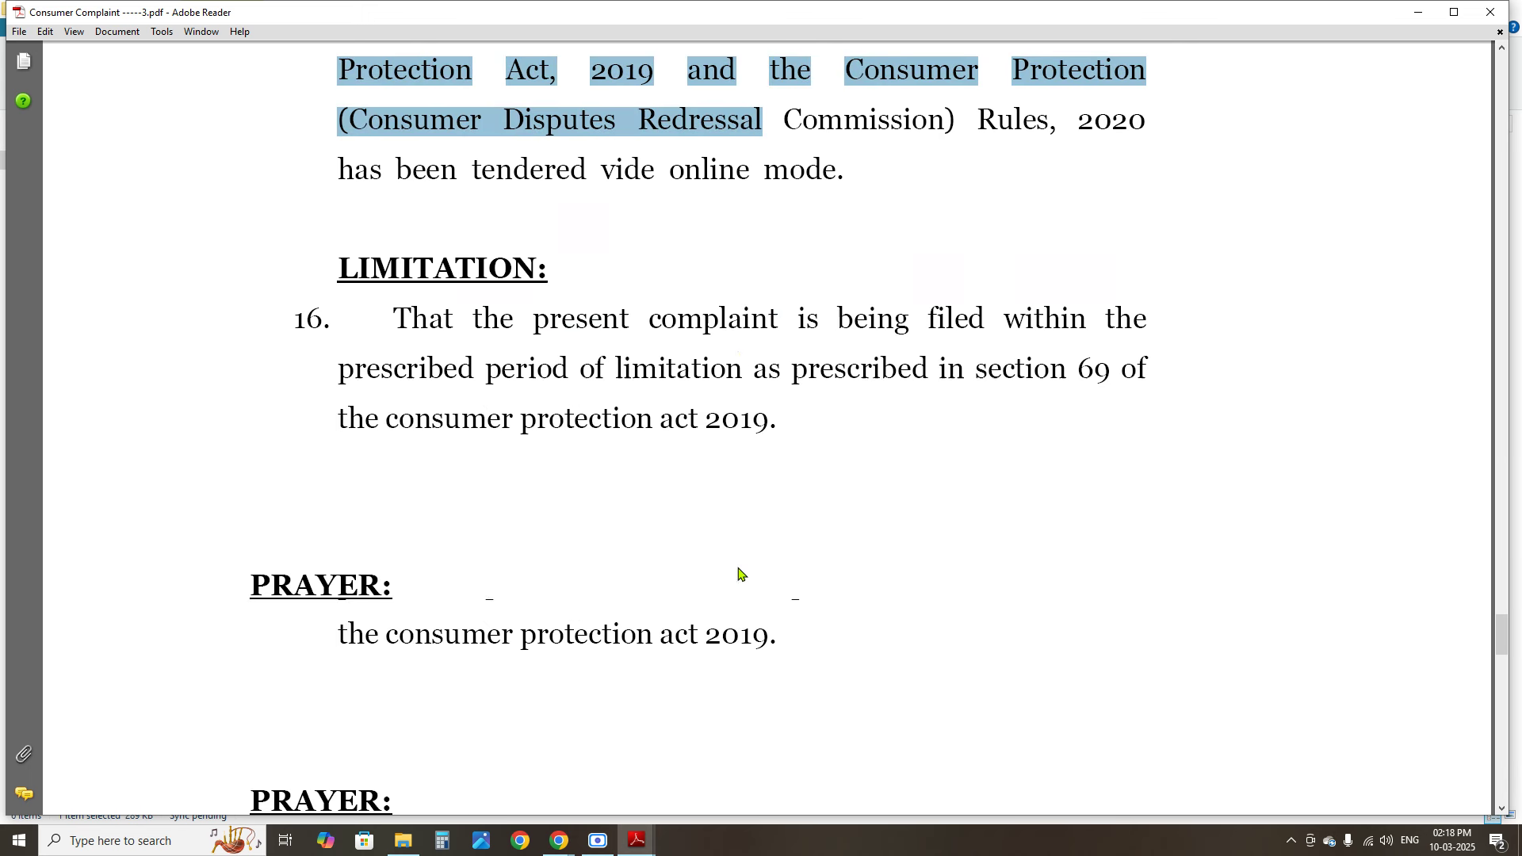
{"action": "left_click_drag", "start_coordinate": [395, 319], "coordinate": [713, 399]}
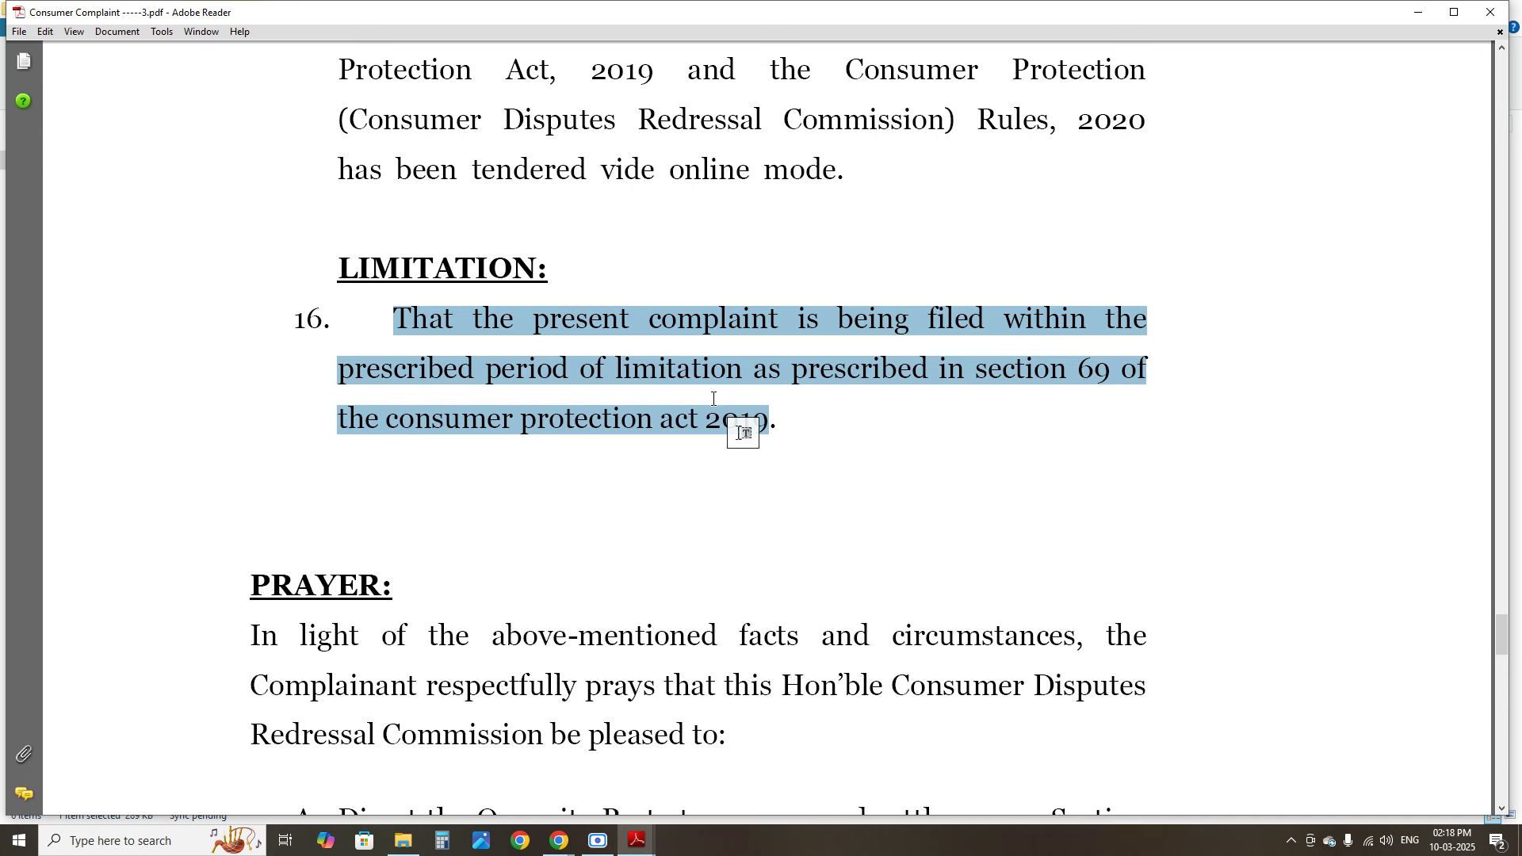
{"action": "scroll", "coordinate": [713, 398], "scroll_direction": "down", "scroll_amount": 6}
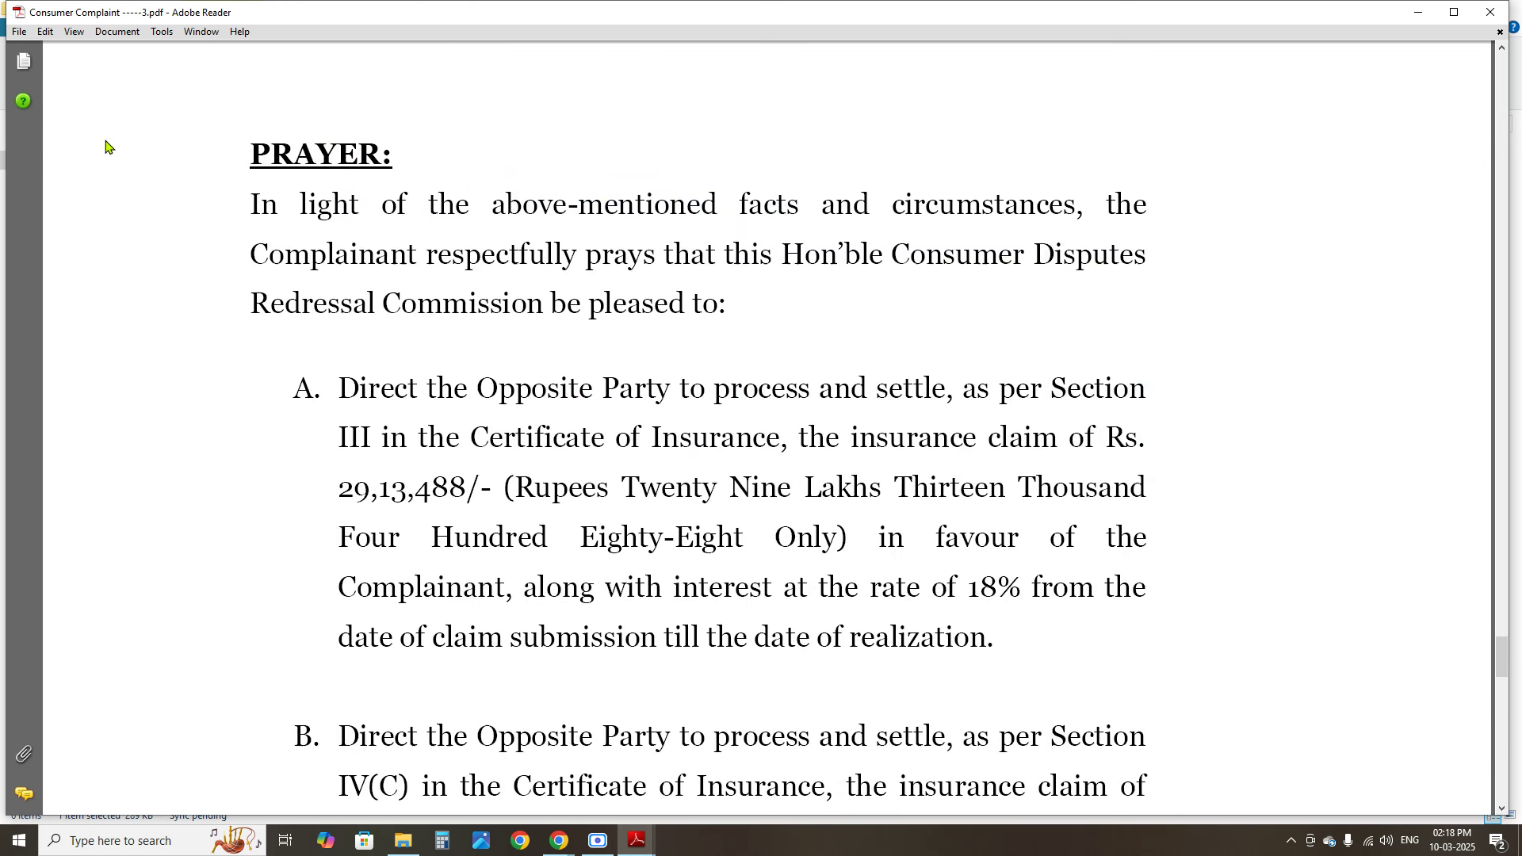
Review the PRAYER heading and clause A, marking its claim amount
{"action": "left_click_drag", "start_coordinate": [261, 155], "coordinate": [392, 157]}
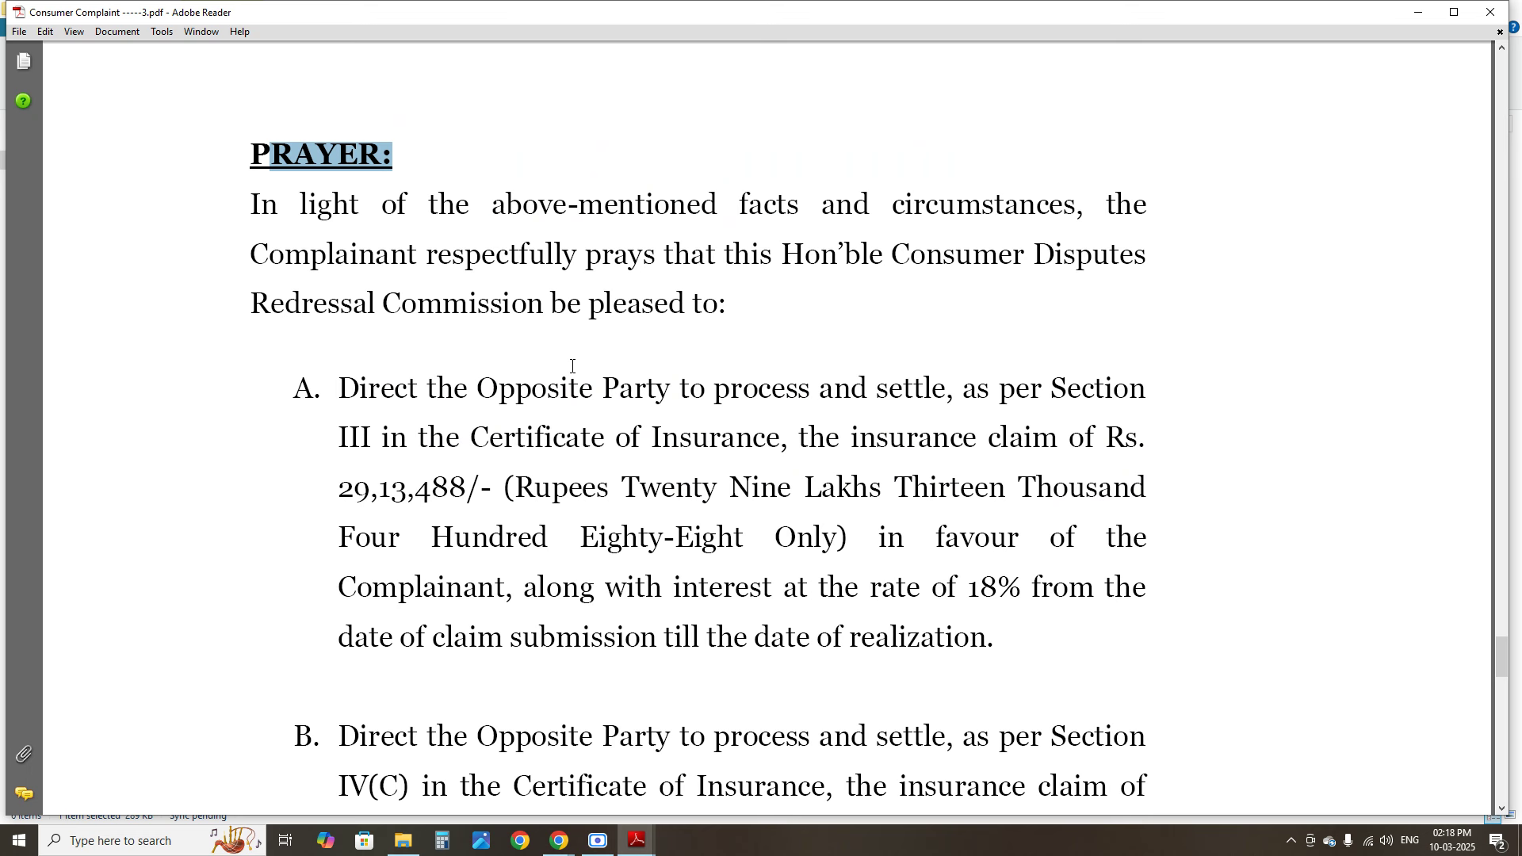
{"action": "left_click", "coordinate": [334, 234]}
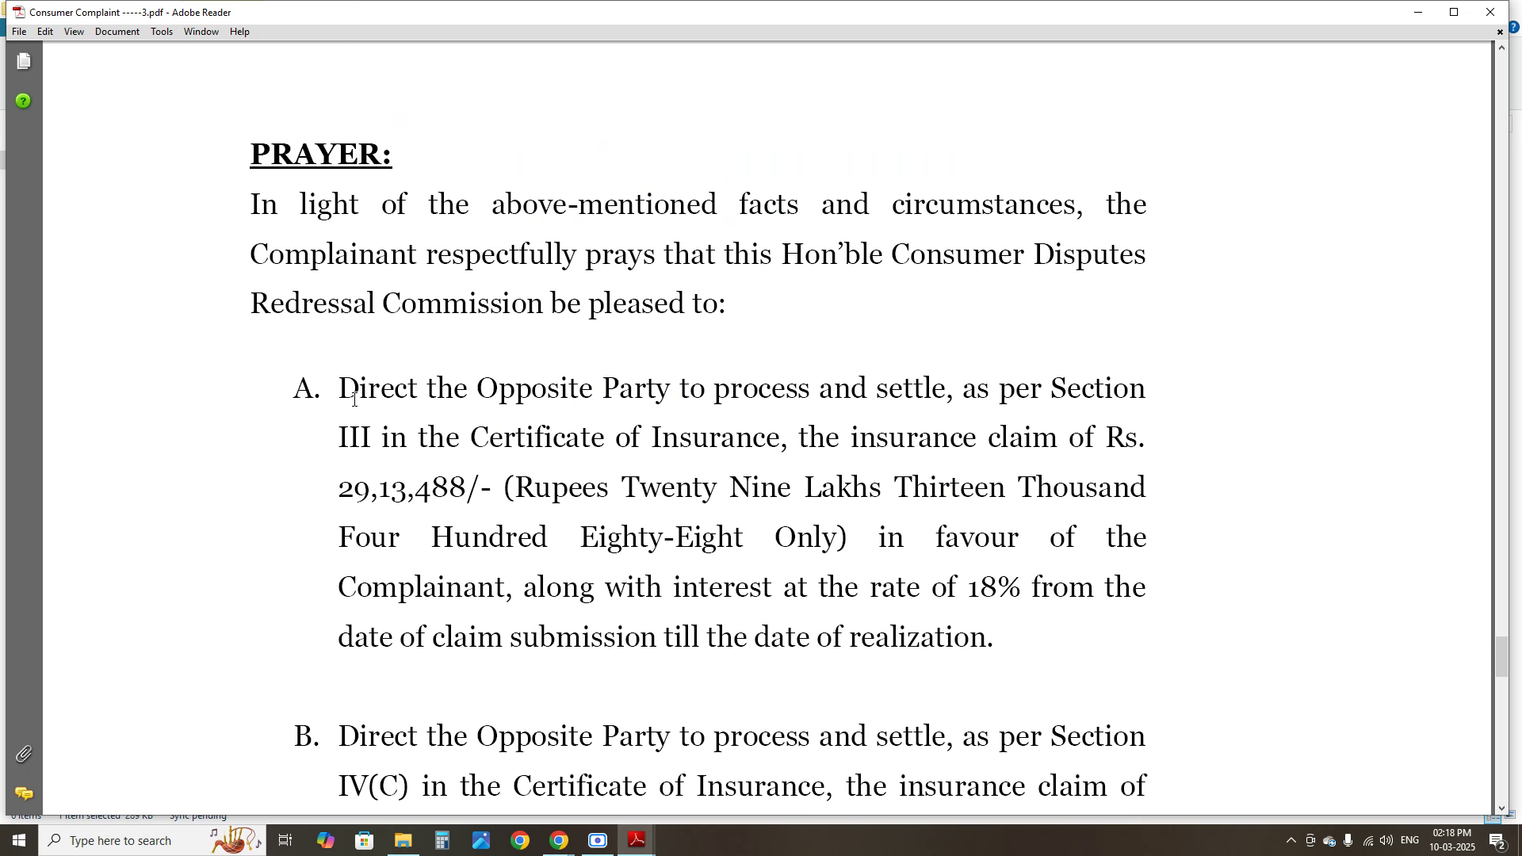
{"action": "left_click_drag", "start_coordinate": [354, 399], "coordinate": [987, 639]}
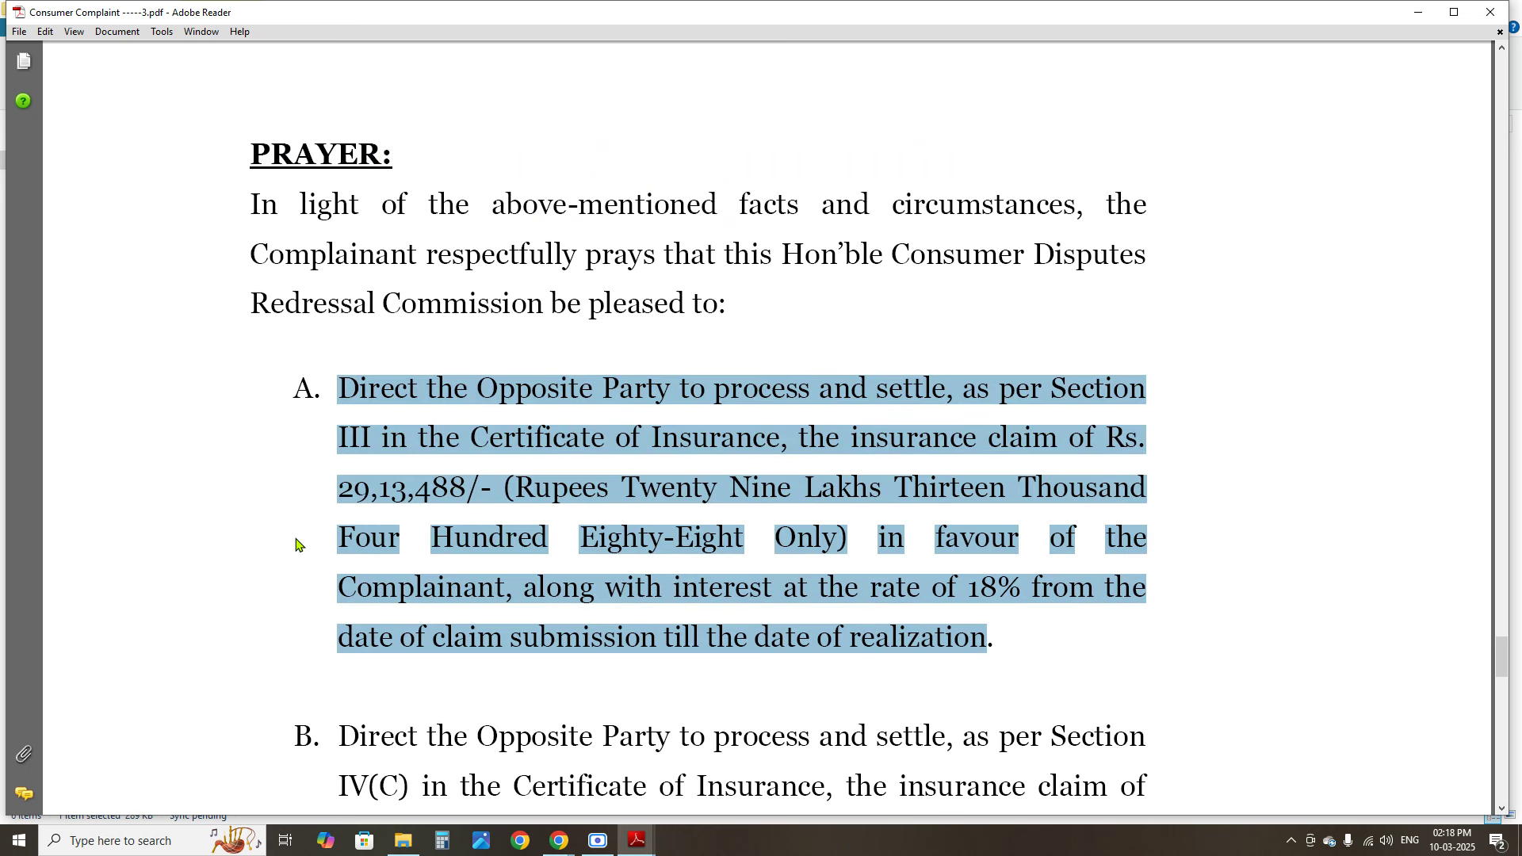
{"action": "left_click", "coordinate": [353, 505]}
{"action": "left_click_drag", "start_coordinate": [338, 489], "coordinate": [407, 490]}
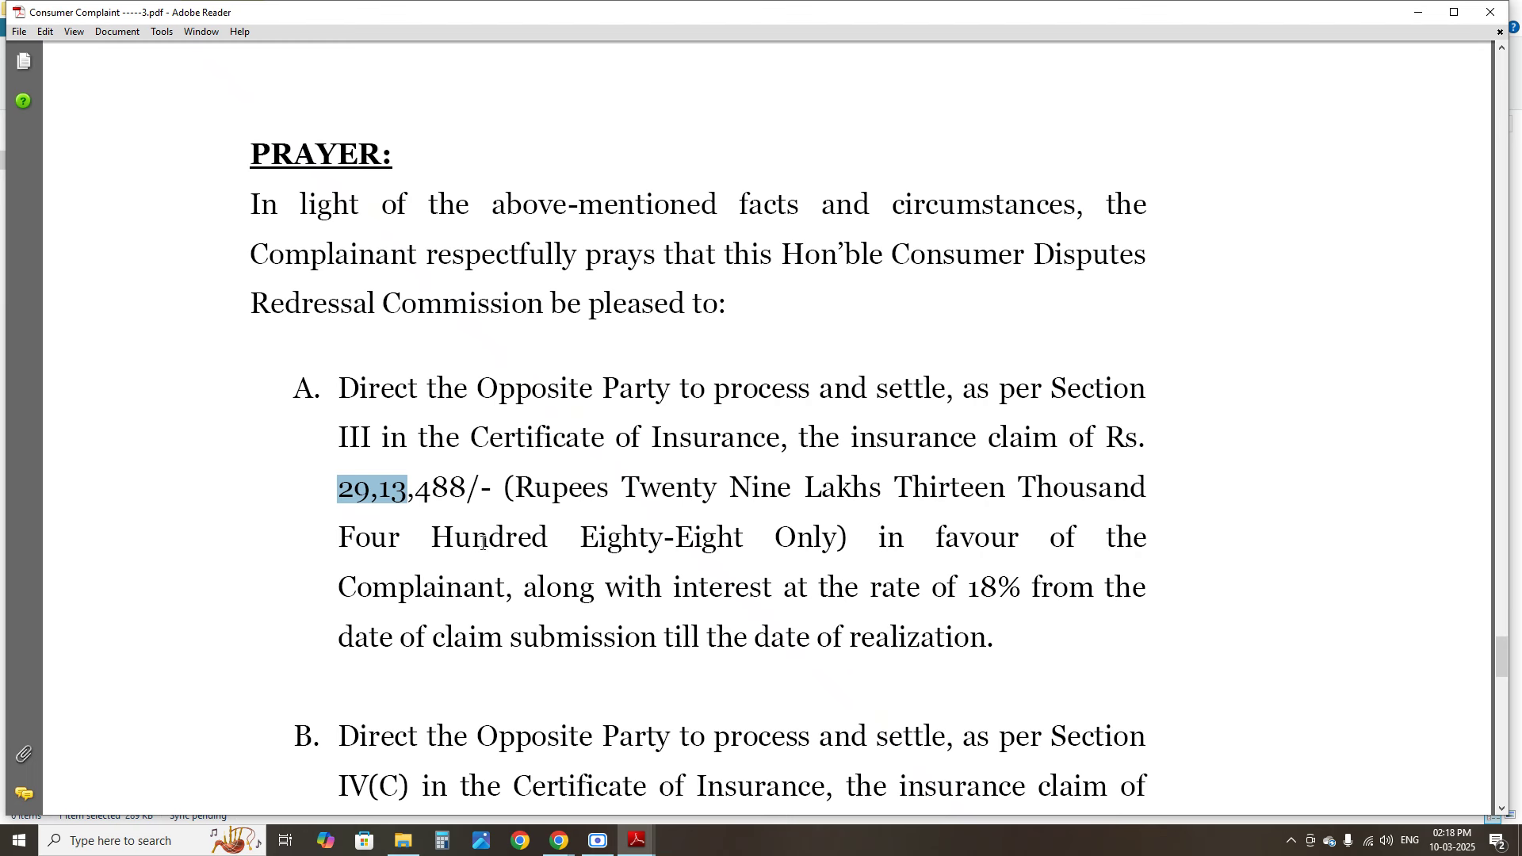
Move on to prayer clause C and highlight its compensation wording
{"action": "scroll", "coordinate": [555, 507], "scroll_direction": "down", "scroll_amount": 3}
{"action": "left_click_drag", "start_coordinate": [966, 373], "coordinate": [997, 374]}
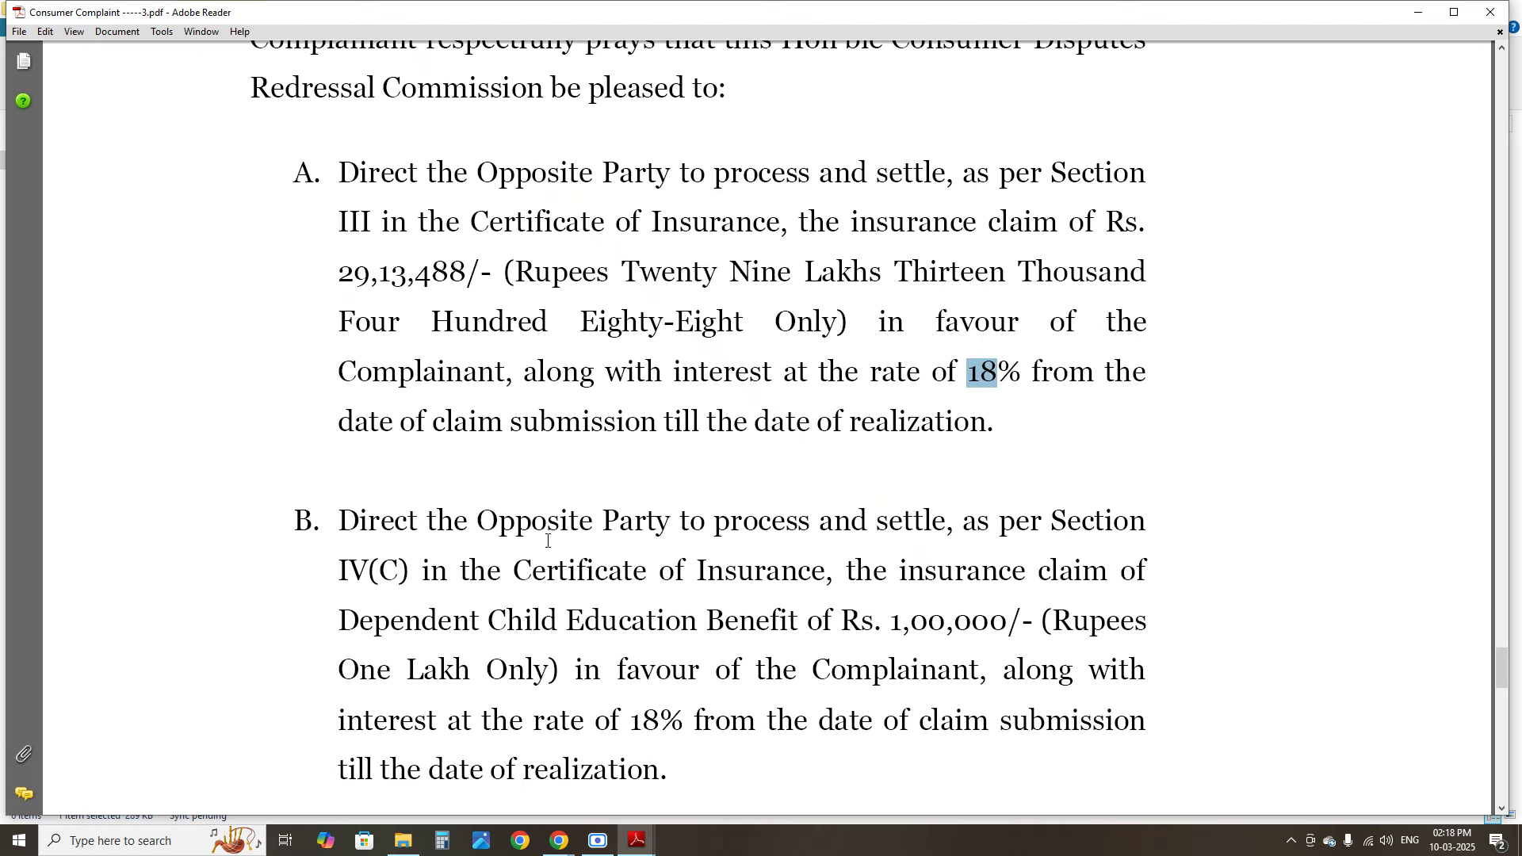
{"action": "scroll", "coordinate": [554, 519], "scroll_direction": "down", "scroll_amount": 8}
{"action": "scroll", "coordinate": [555, 519], "scroll_direction": "up", "scroll_amount": 3}
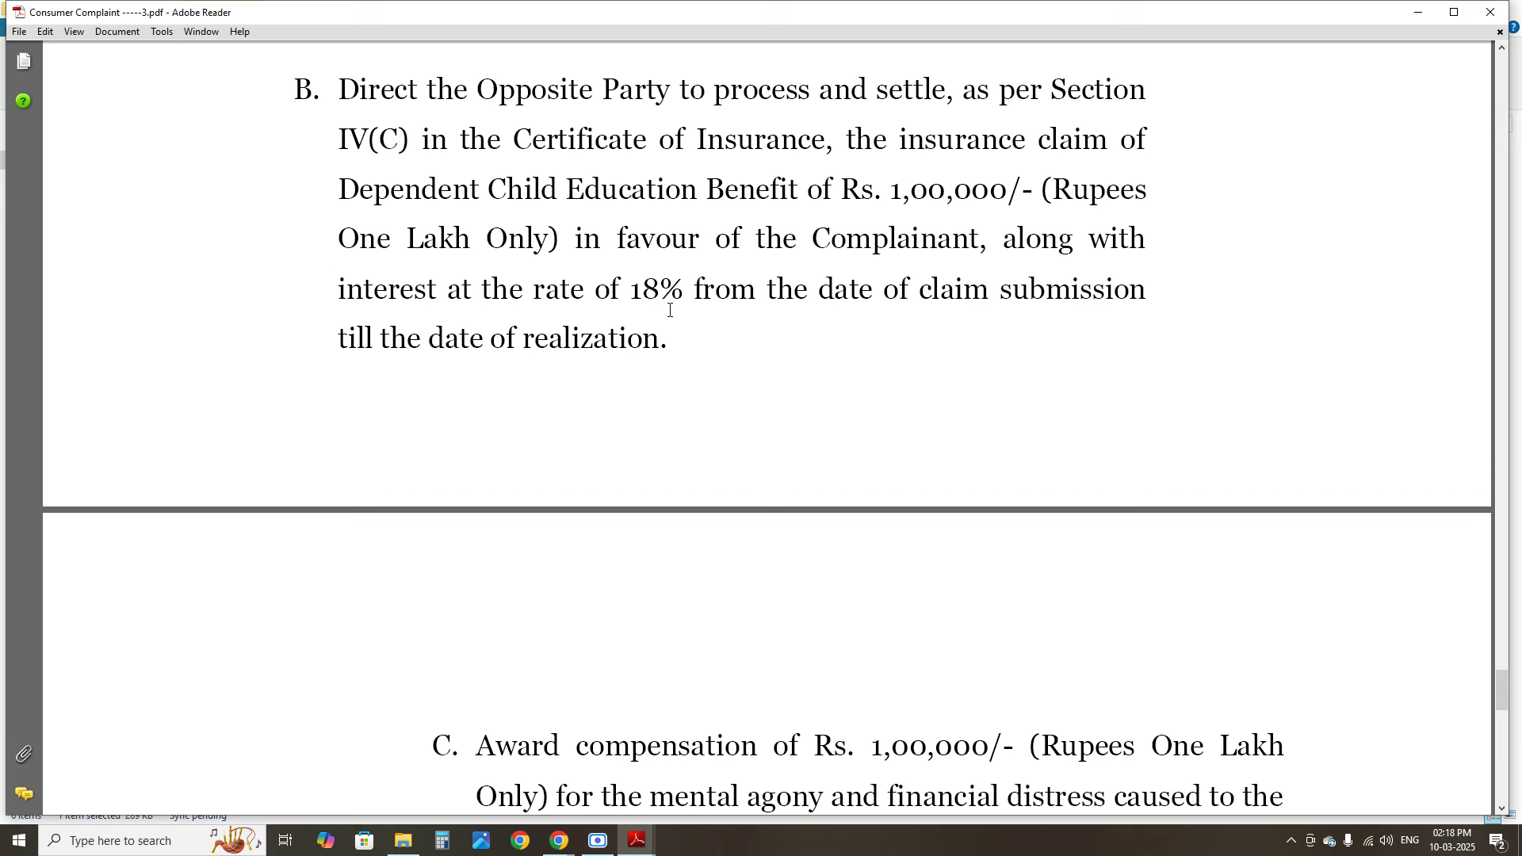
{"action": "scroll", "coordinate": [670, 310], "scroll_direction": "down", "scroll_amount": 6}
{"action": "left_click_drag", "start_coordinate": [566, 320], "coordinate": [883, 437]}
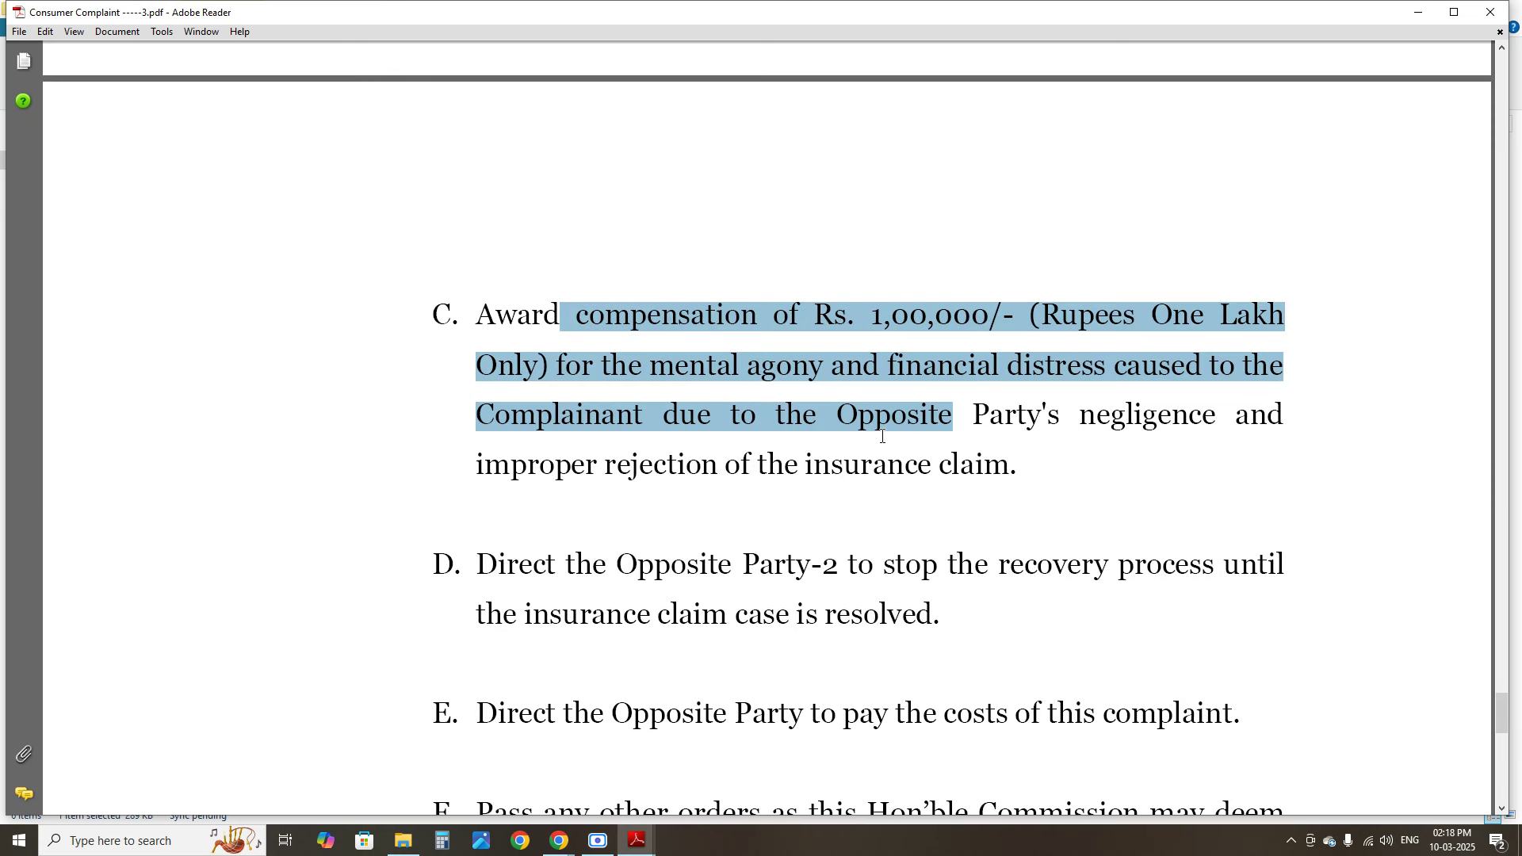
{"action": "left_click", "coordinate": [885, 317]}
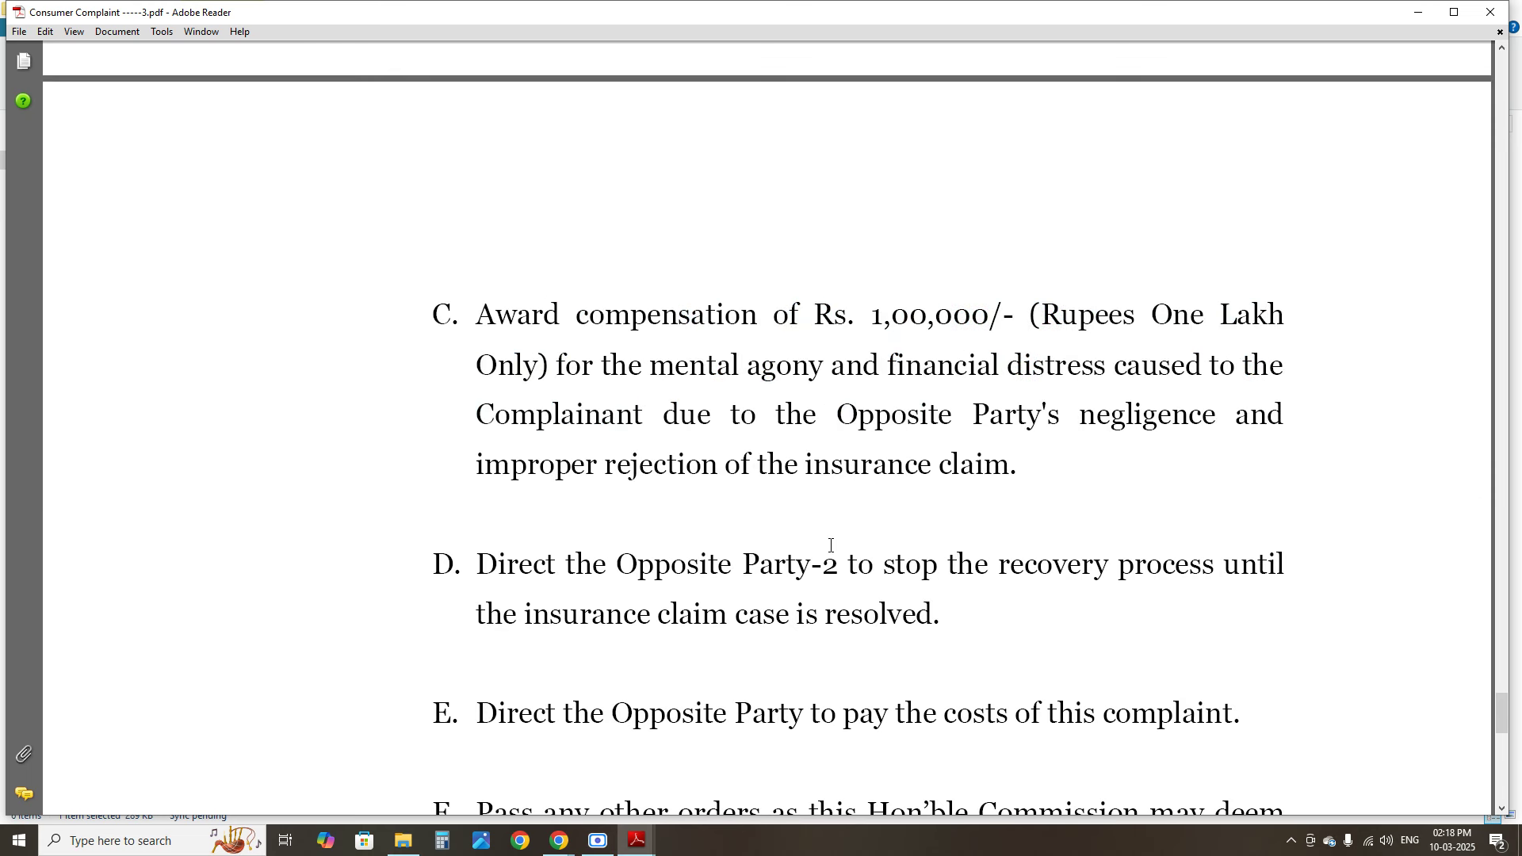
Read down to the VERIFICATION's complainant signature label, then close the complaint PDF
{"action": "scroll", "coordinate": [554, 554], "scroll_direction": "down", "scroll_amount": 3}
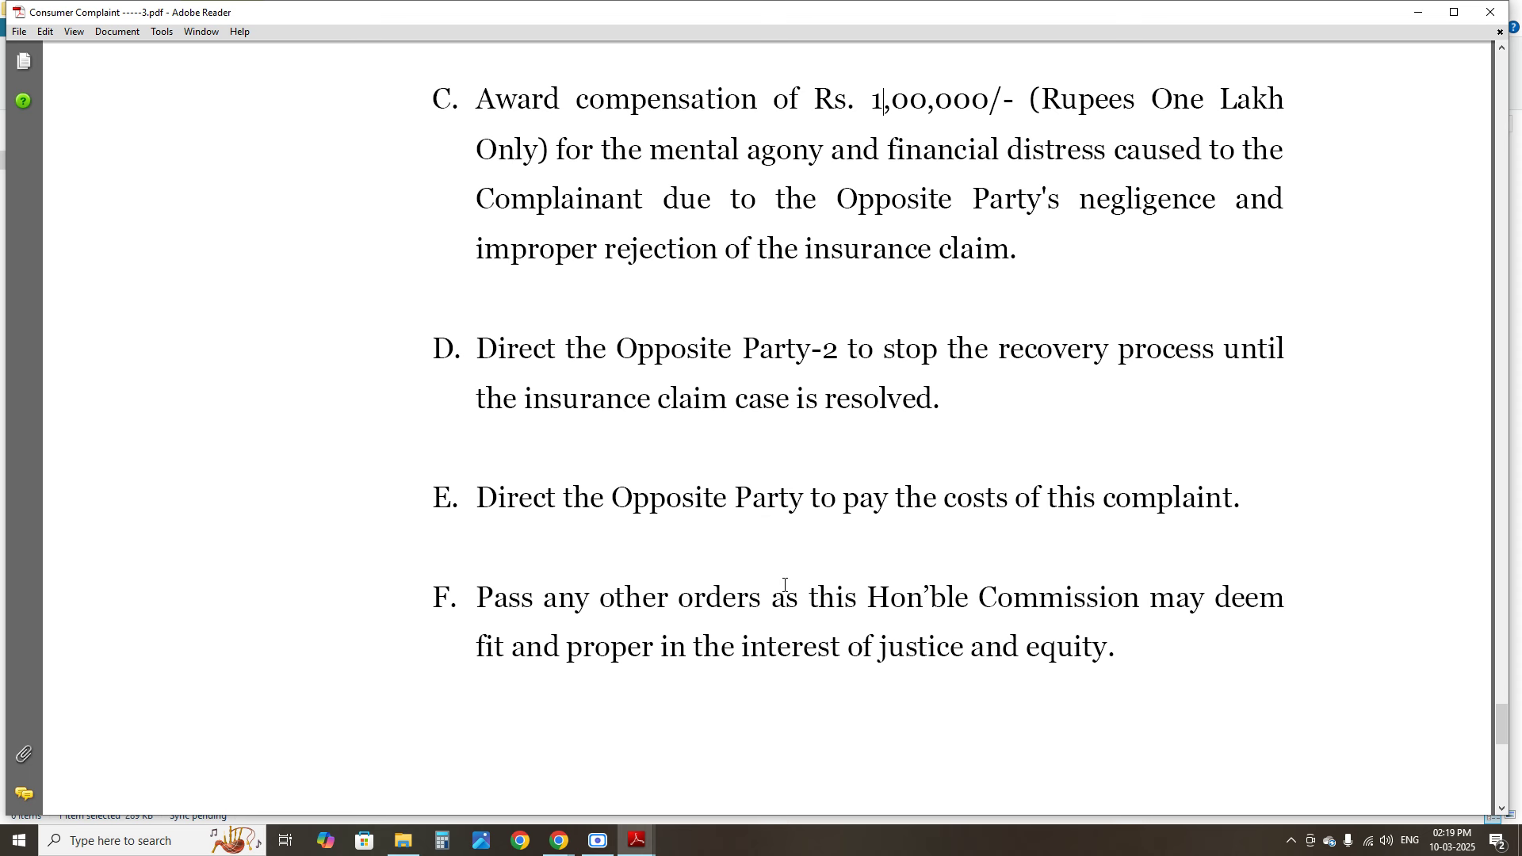
{"action": "scroll", "coordinate": [785, 587], "scroll_direction": "down", "scroll_amount": 10}
{"action": "scroll", "coordinate": [785, 589], "scroll_direction": "down", "scroll_amount": 3}
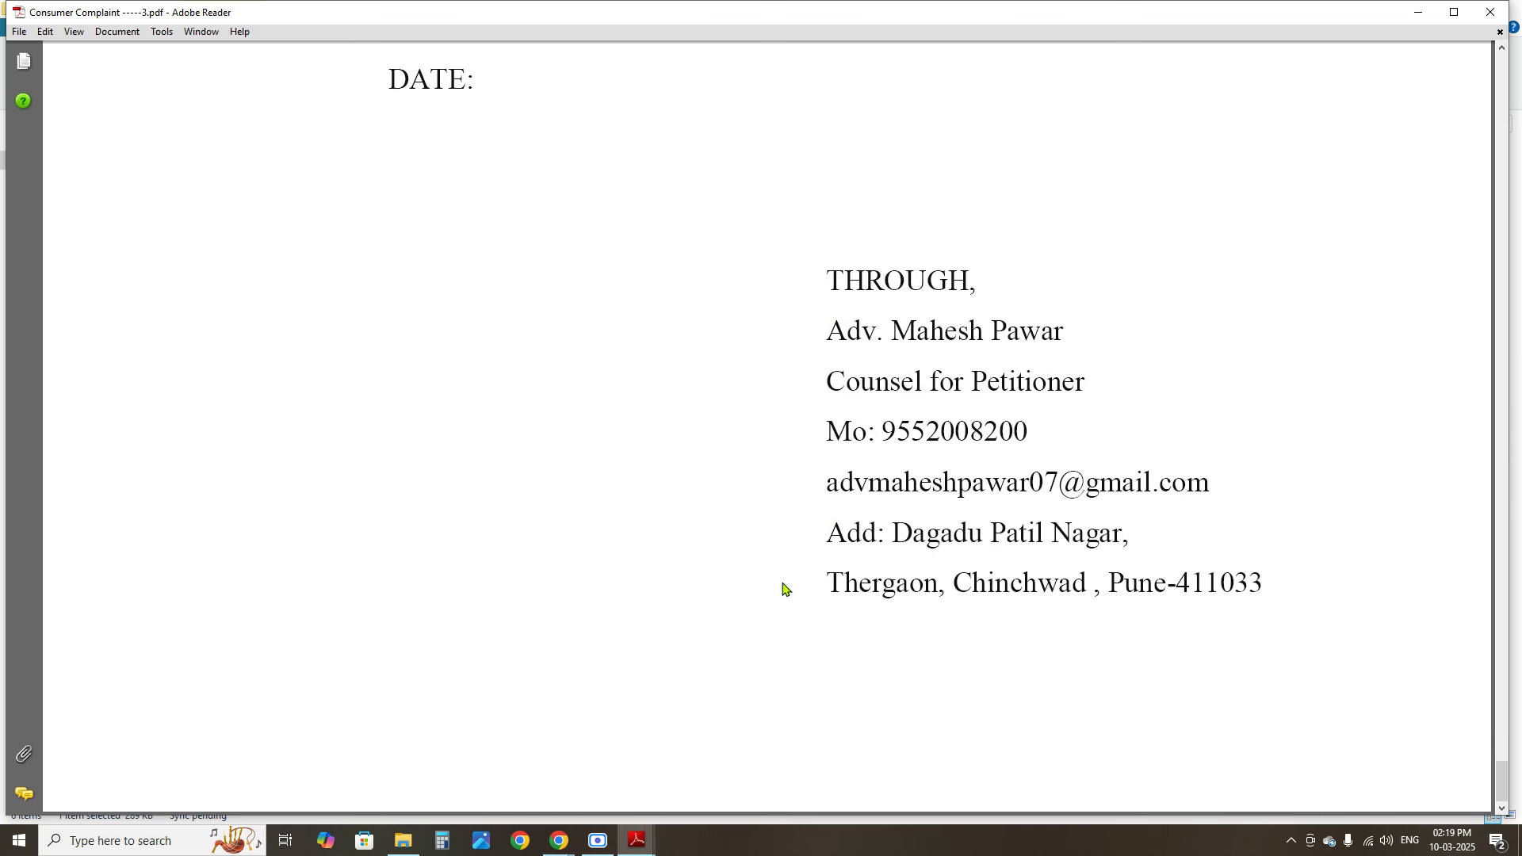
{"action": "scroll", "coordinate": [783, 588], "scroll_direction": "up", "scroll_amount": 5}
{"action": "left_click_drag", "start_coordinate": [1091, 412], "coordinate": [1251, 412]}
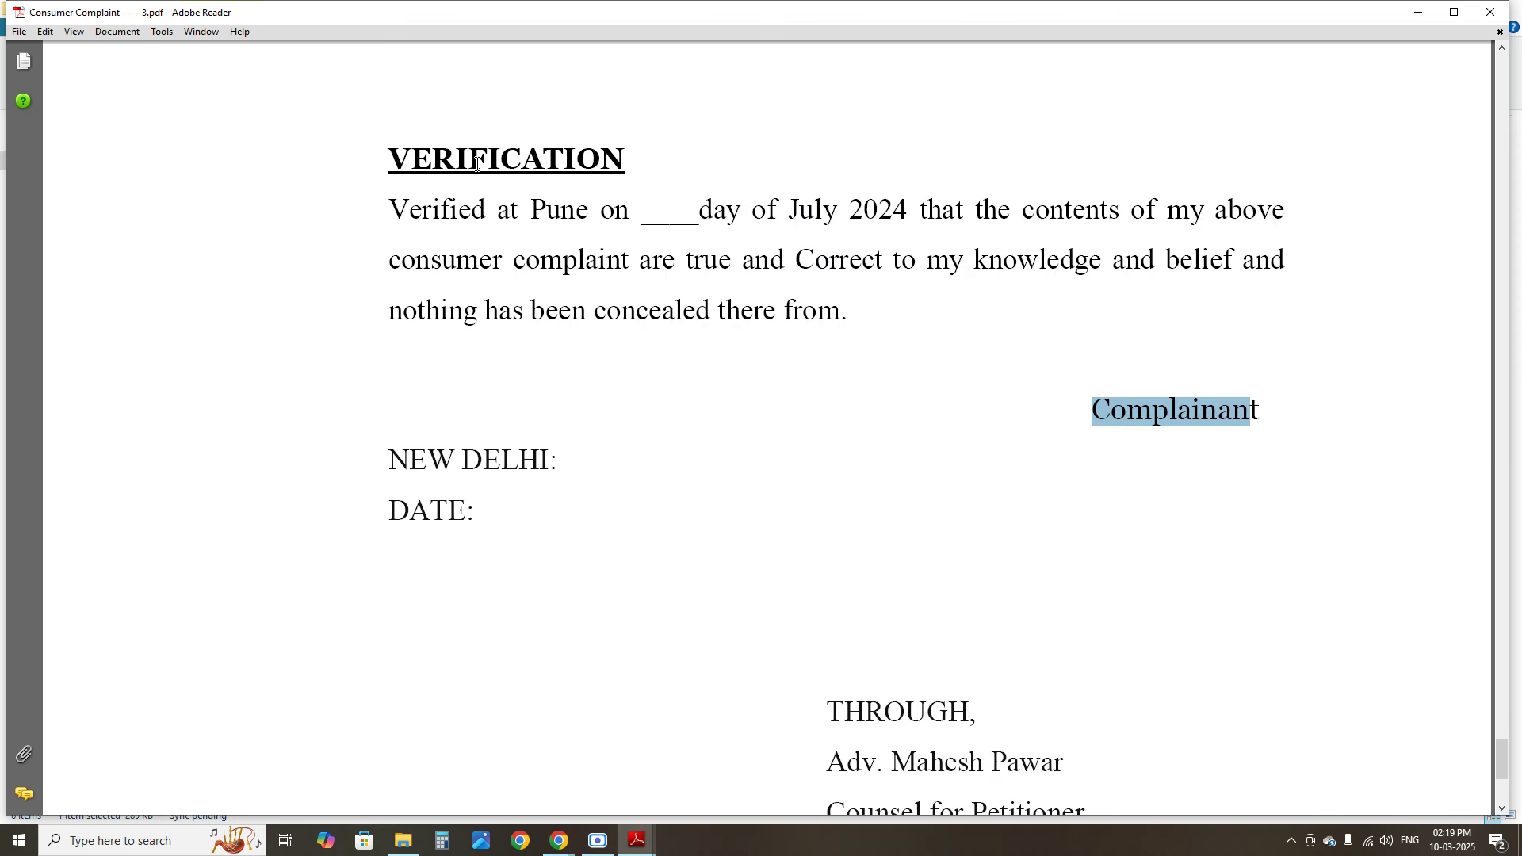
{"action": "left_click", "coordinate": [1126, 358]}
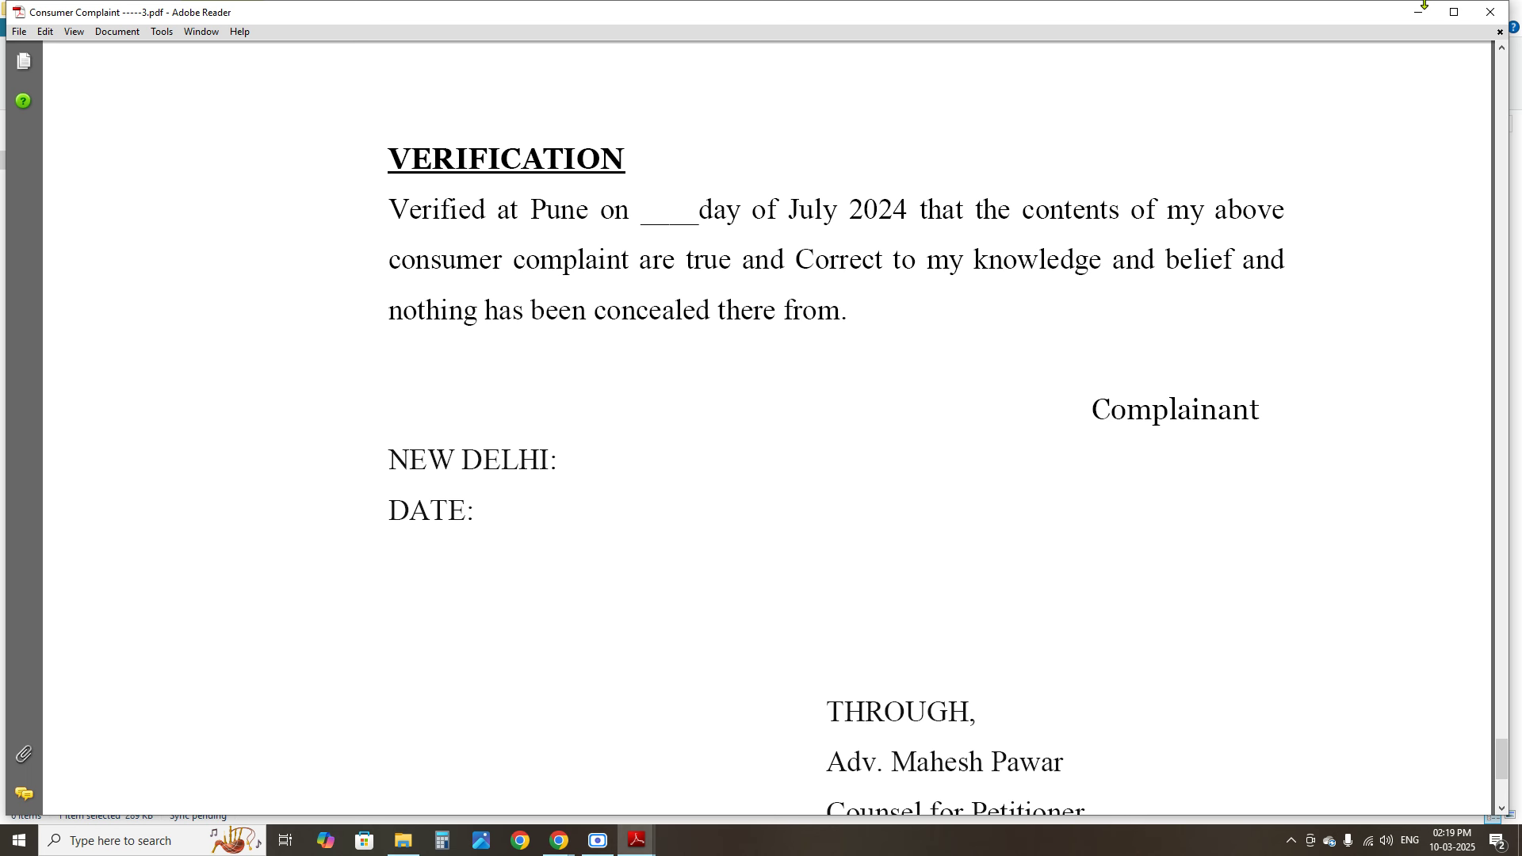
{"action": "left_click", "coordinate": [1490, 11]}
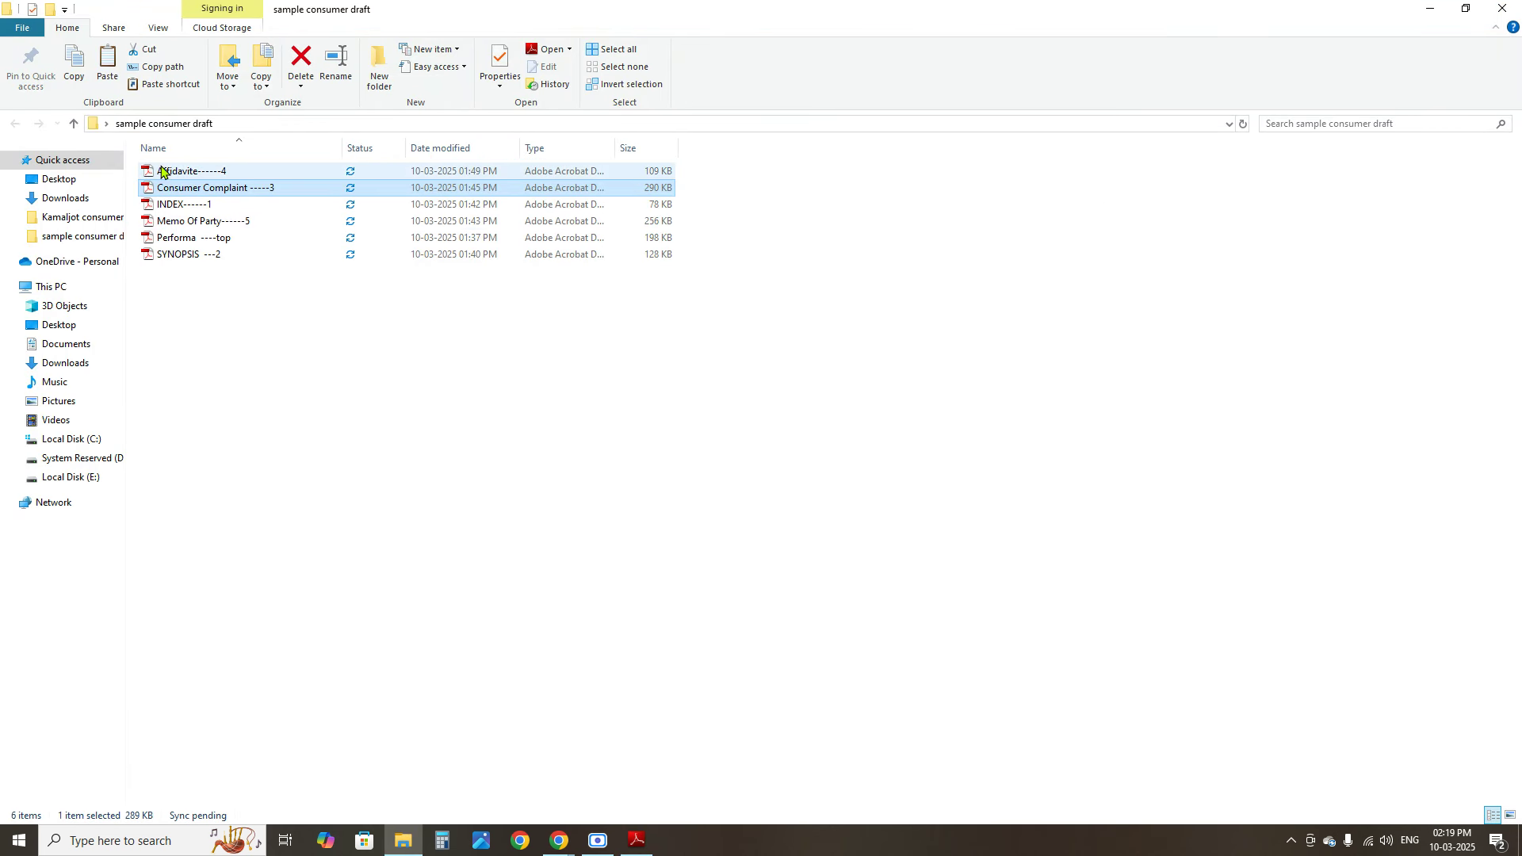
{"action": "left_click", "coordinate": [164, 193]}
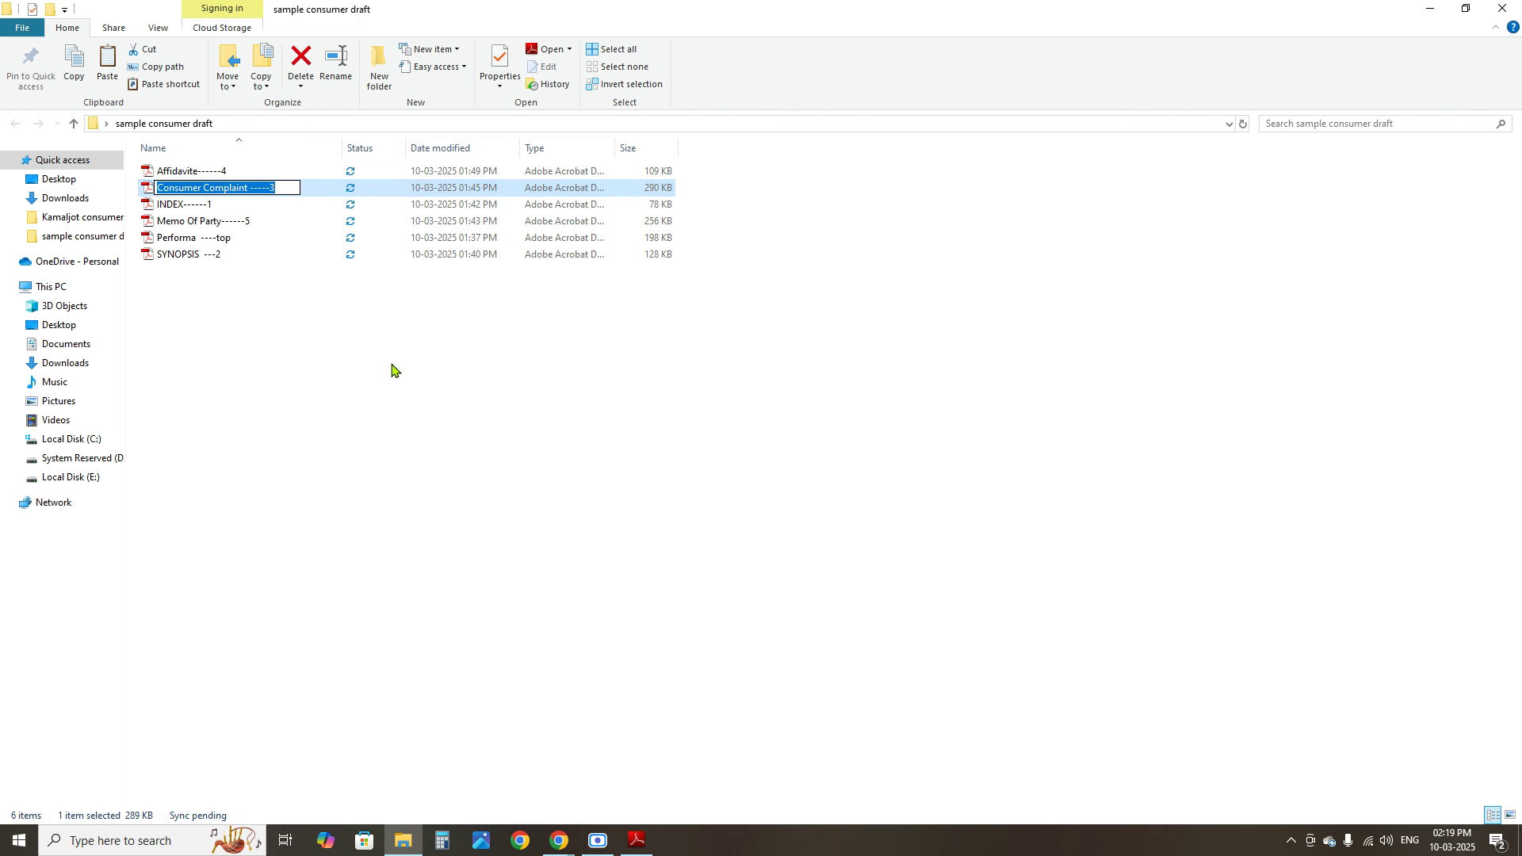
{"action": "key", "text": "Escape"}
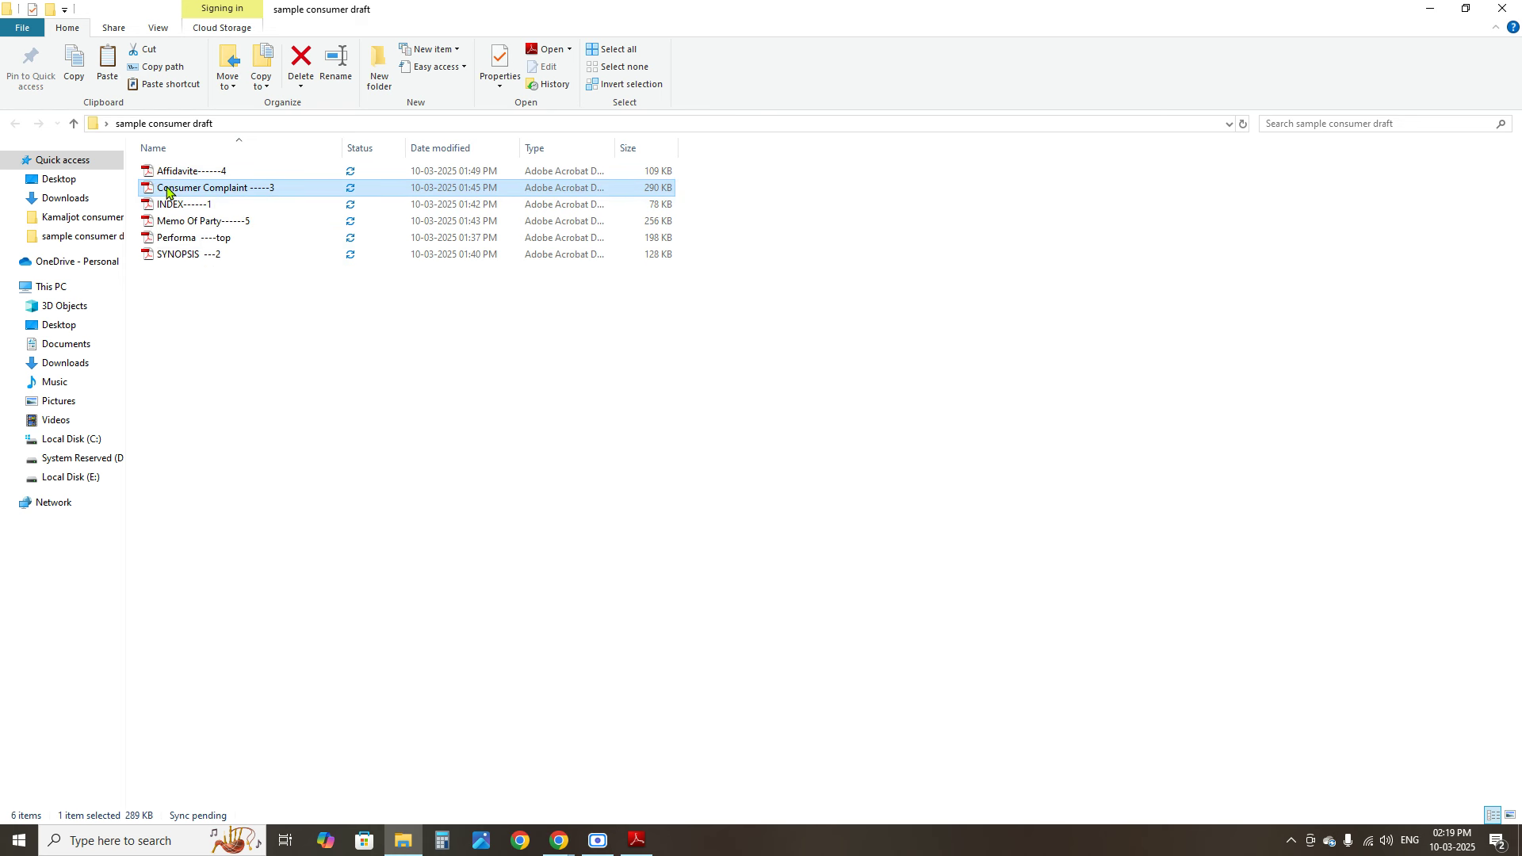
Open Affidavite------4.pdf and highlight its commission heading and the complainant's name
{"action": "double_click", "coordinate": [168, 171]}
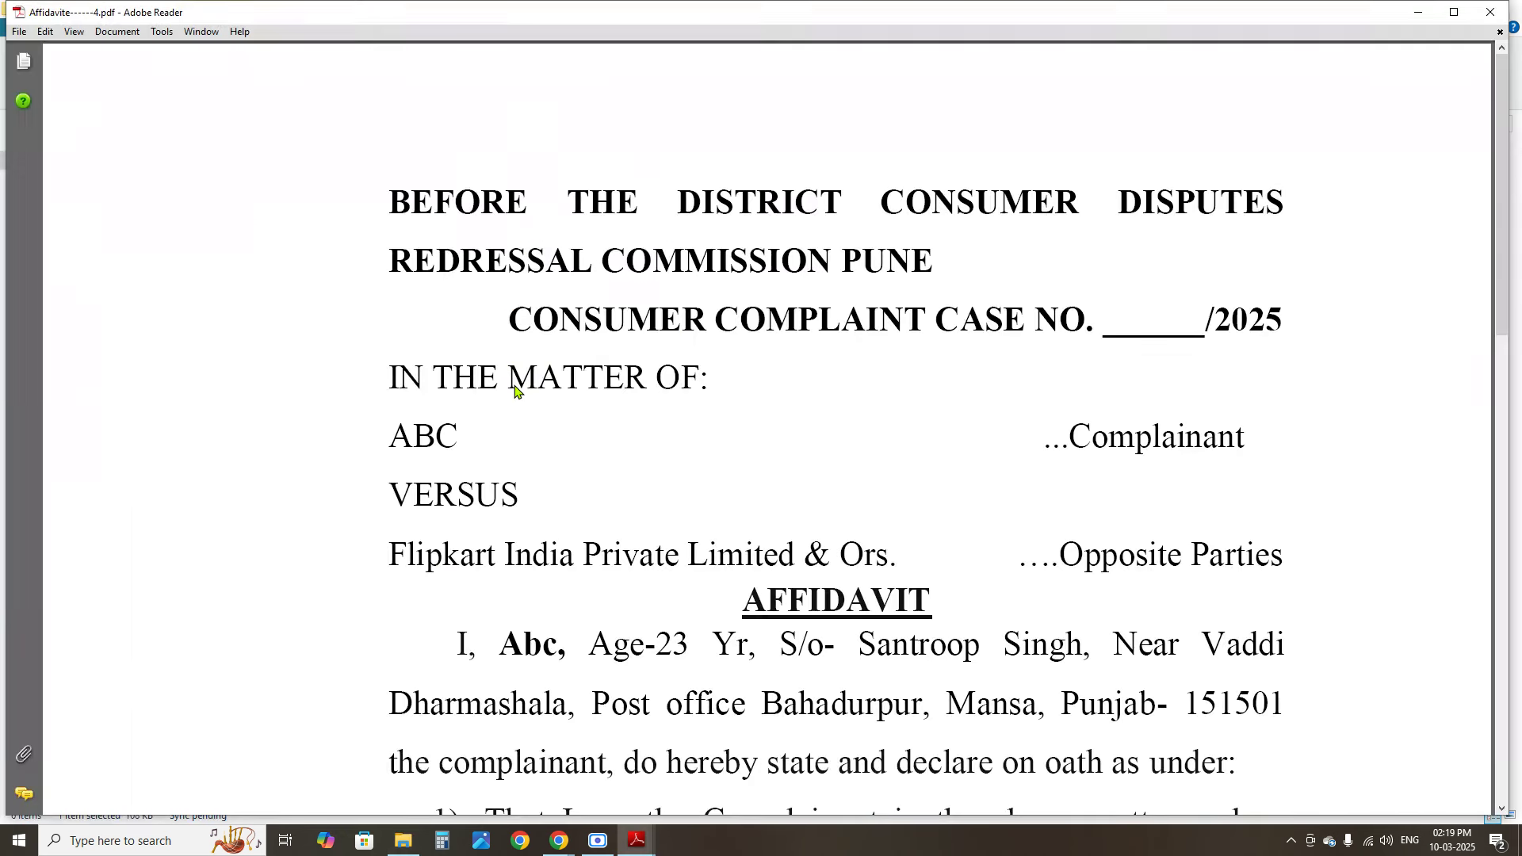
{"action": "scroll", "coordinate": [558, 400], "scroll_direction": "down", "scroll_amount": 5}
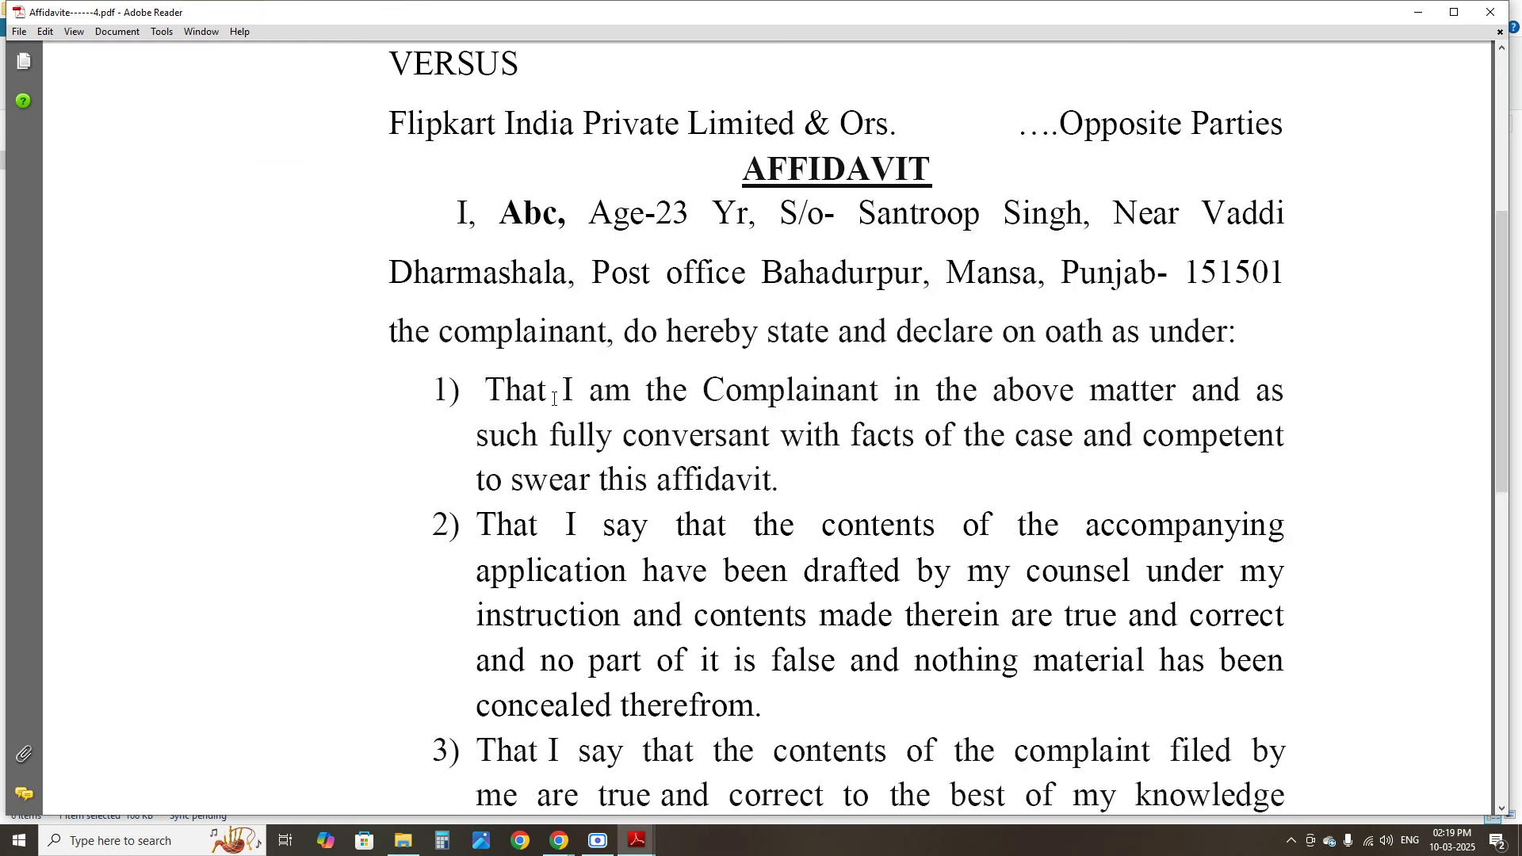
{"action": "scroll", "coordinate": [555, 393], "scroll_direction": "up", "scroll_amount": 5}
{"action": "left_click_drag", "start_coordinate": [441, 213], "coordinate": [975, 329]}
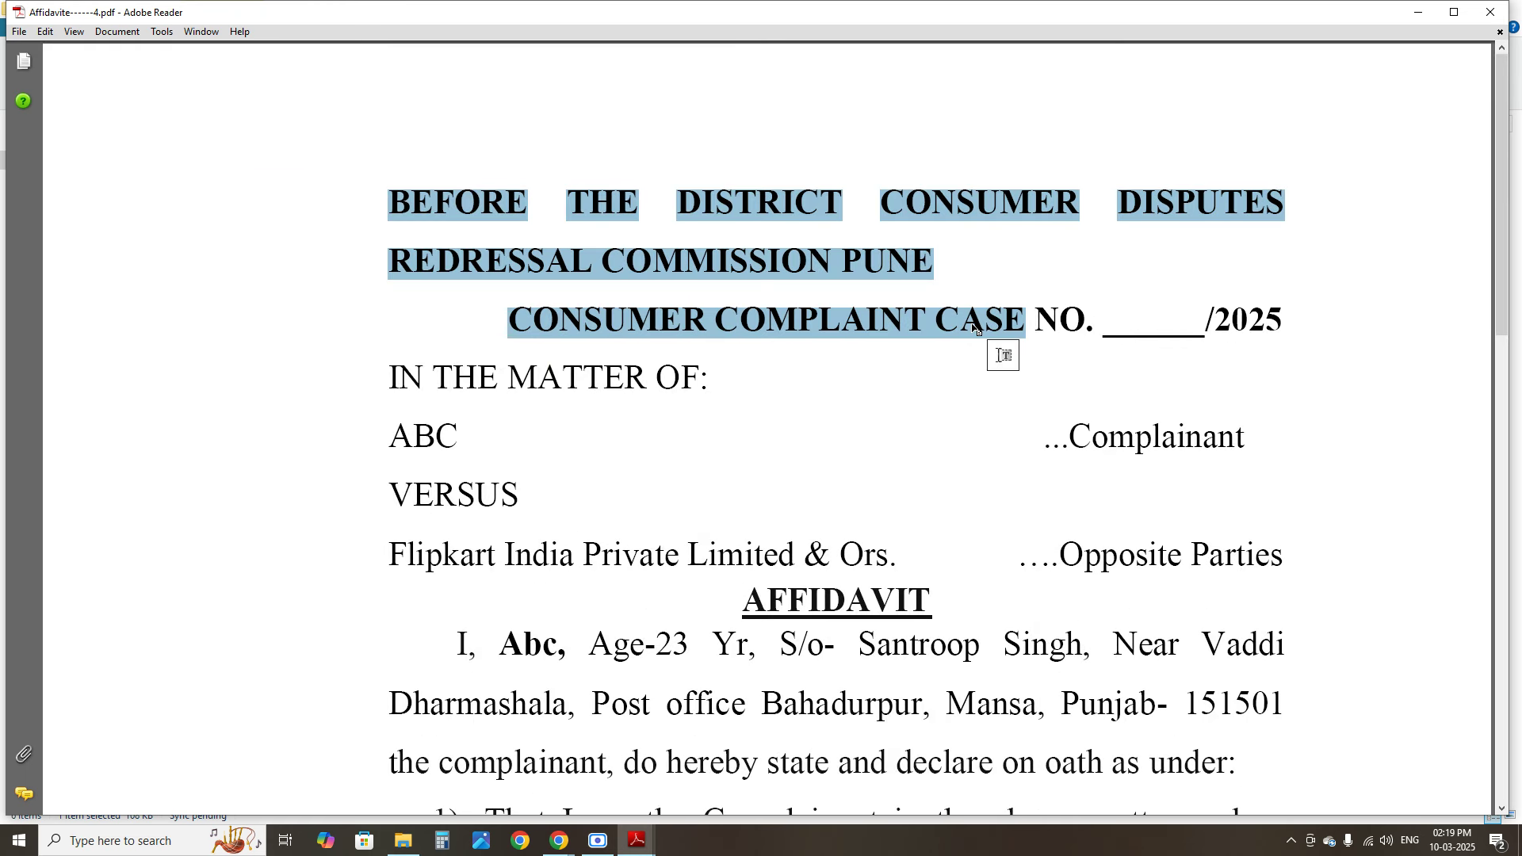
{"action": "left_click", "coordinate": [546, 238]}
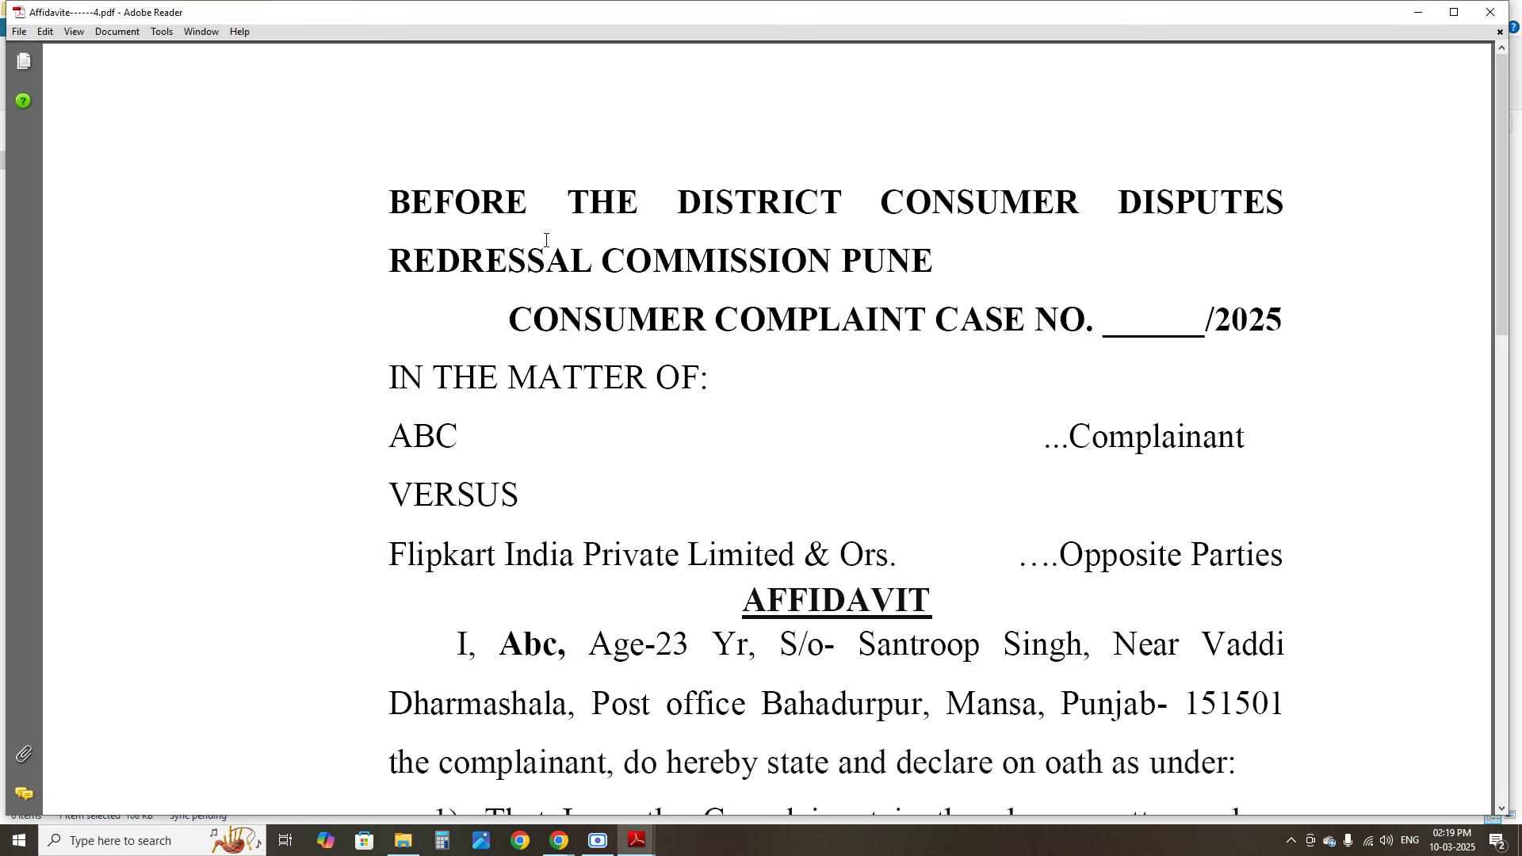
{"action": "left_click_drag", "start_coordinate": [396, 206], "coordinate": [1012, 262]}
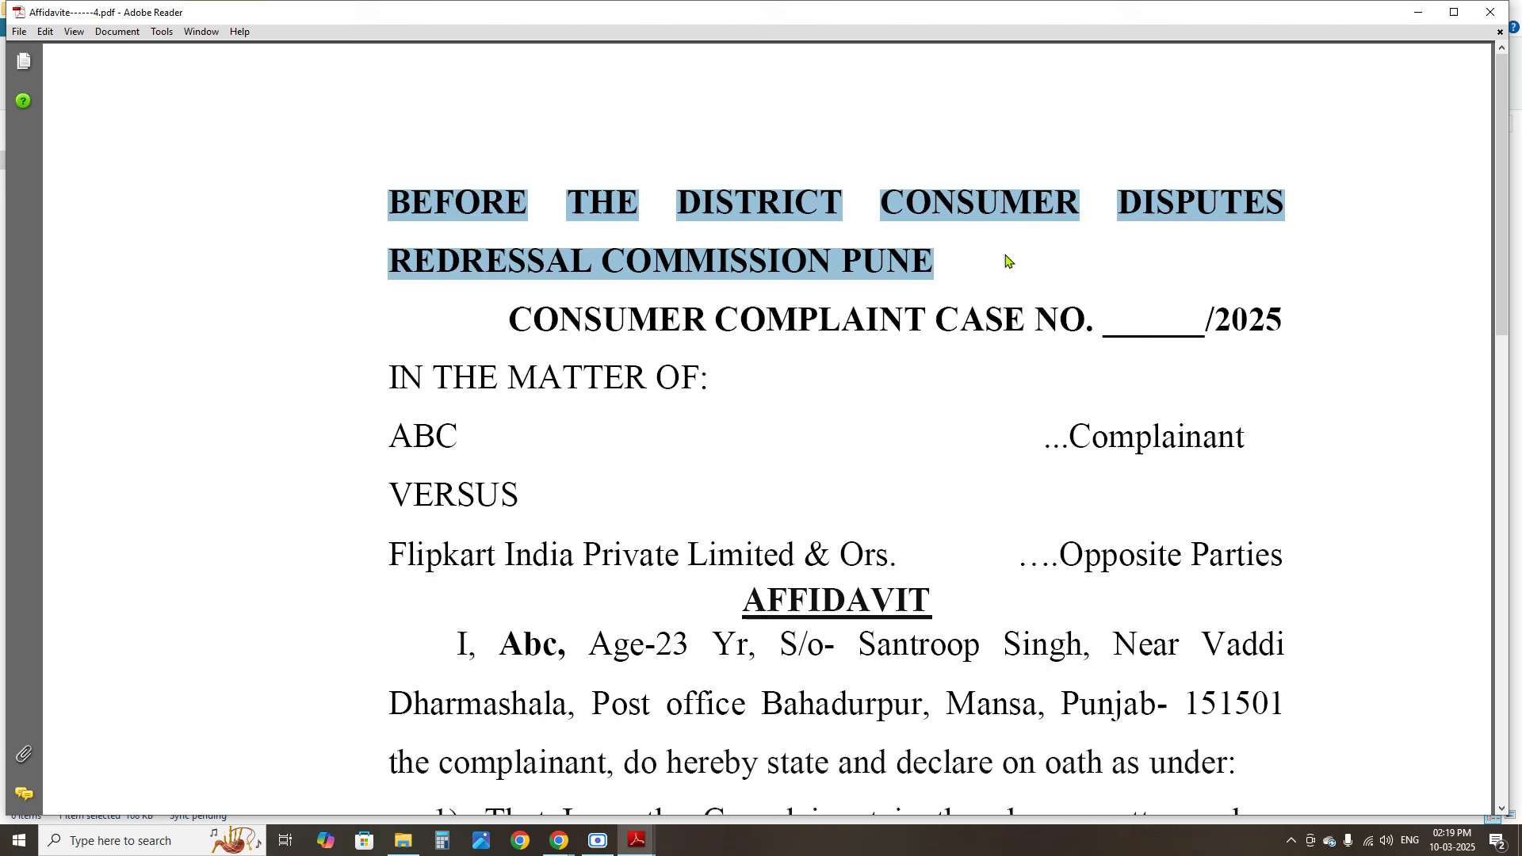
{"action": "left_click_drag", "start_coordinate": [392, 432], "coordinate": [488, 454]}
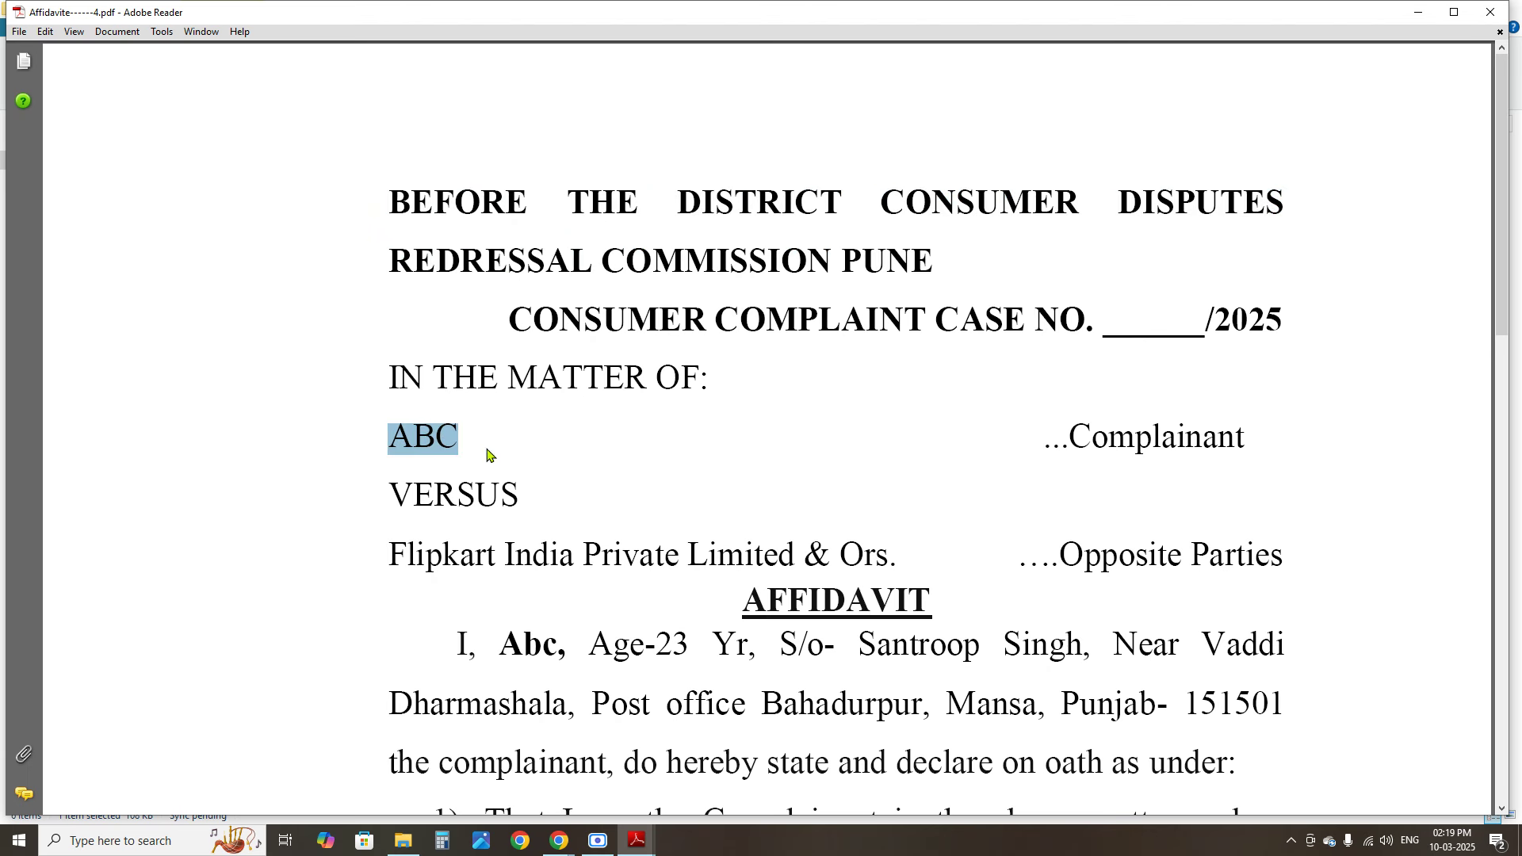
Read the affidavit's opening paragraph, selecting lines, then clear the selection
{"action": "left_click_drag", "start_coordinate": [390, 555], "coordinate": [795, 561]}
{"action": "scroll", "coordinate": [637, 559], "scroll_direction": "down", "scroll_amount": 3}
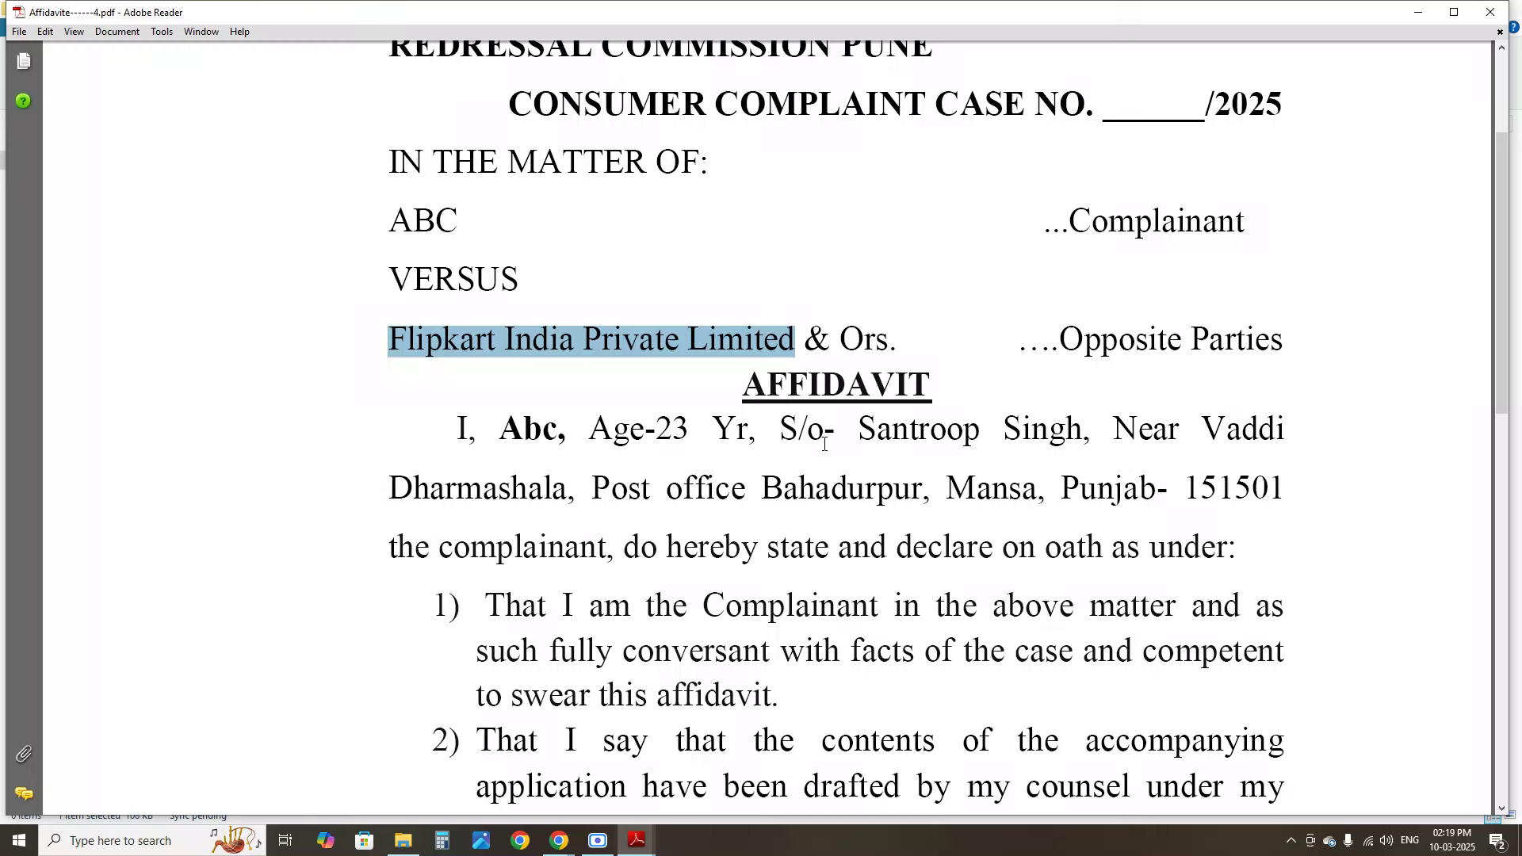
{"action": "left_click_drag", "start_coordinate": [456, 428], "coordinate": [982, 432]}
{"action": "scroll", "coordinate": [698, 445], "scroll_direction": "down", "scroll_amount": 6}
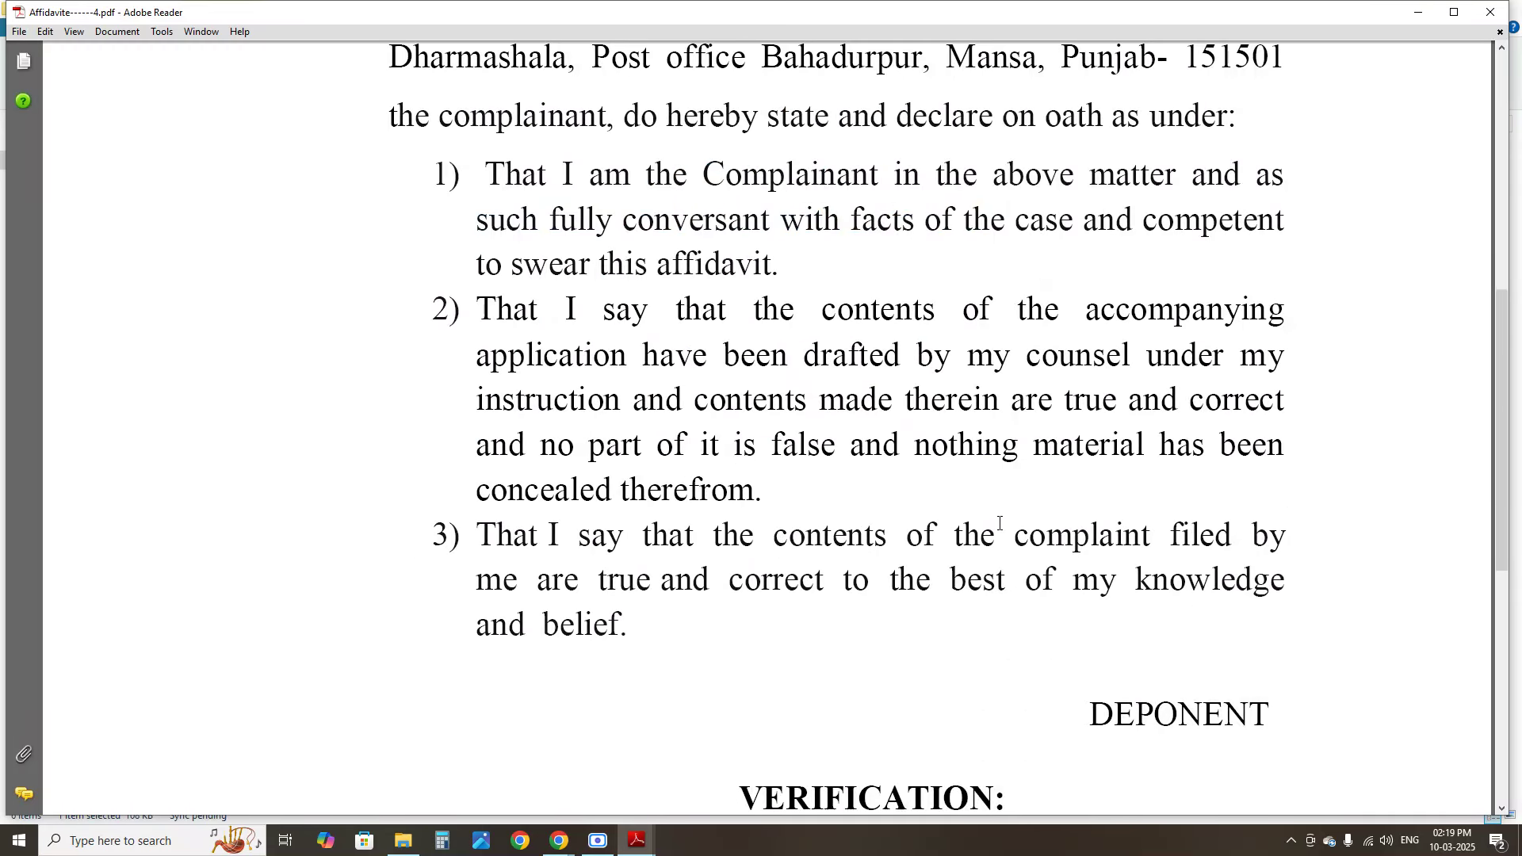
{"action": "scroll", "coordinate": [1002, 525], "scroll_direction": "down", "scroll_amount": 9}
{"action": "scroll", "coordinate": [897, 475], "scroll_direction": "up", "scroll_amount": 14}
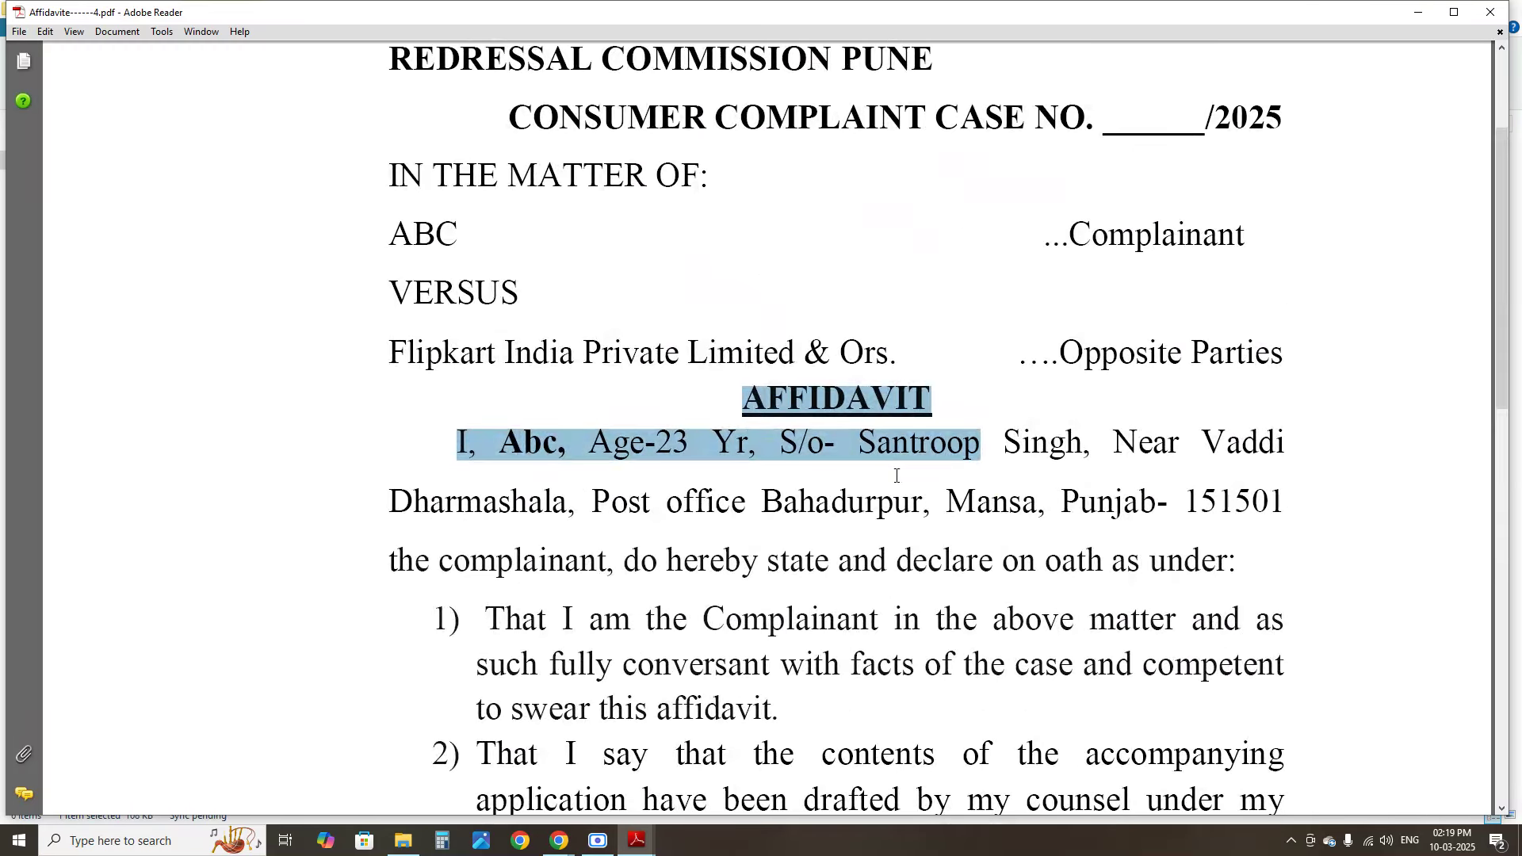
{"action": "left_click", "coordinate": [534, 451]}
Scroll through the three declarations down to the Verification and DEPONENT line
{"action": "scroll", "coordinate": [802, 510], "scroll_direction": "down", "scroll_amount": 15}
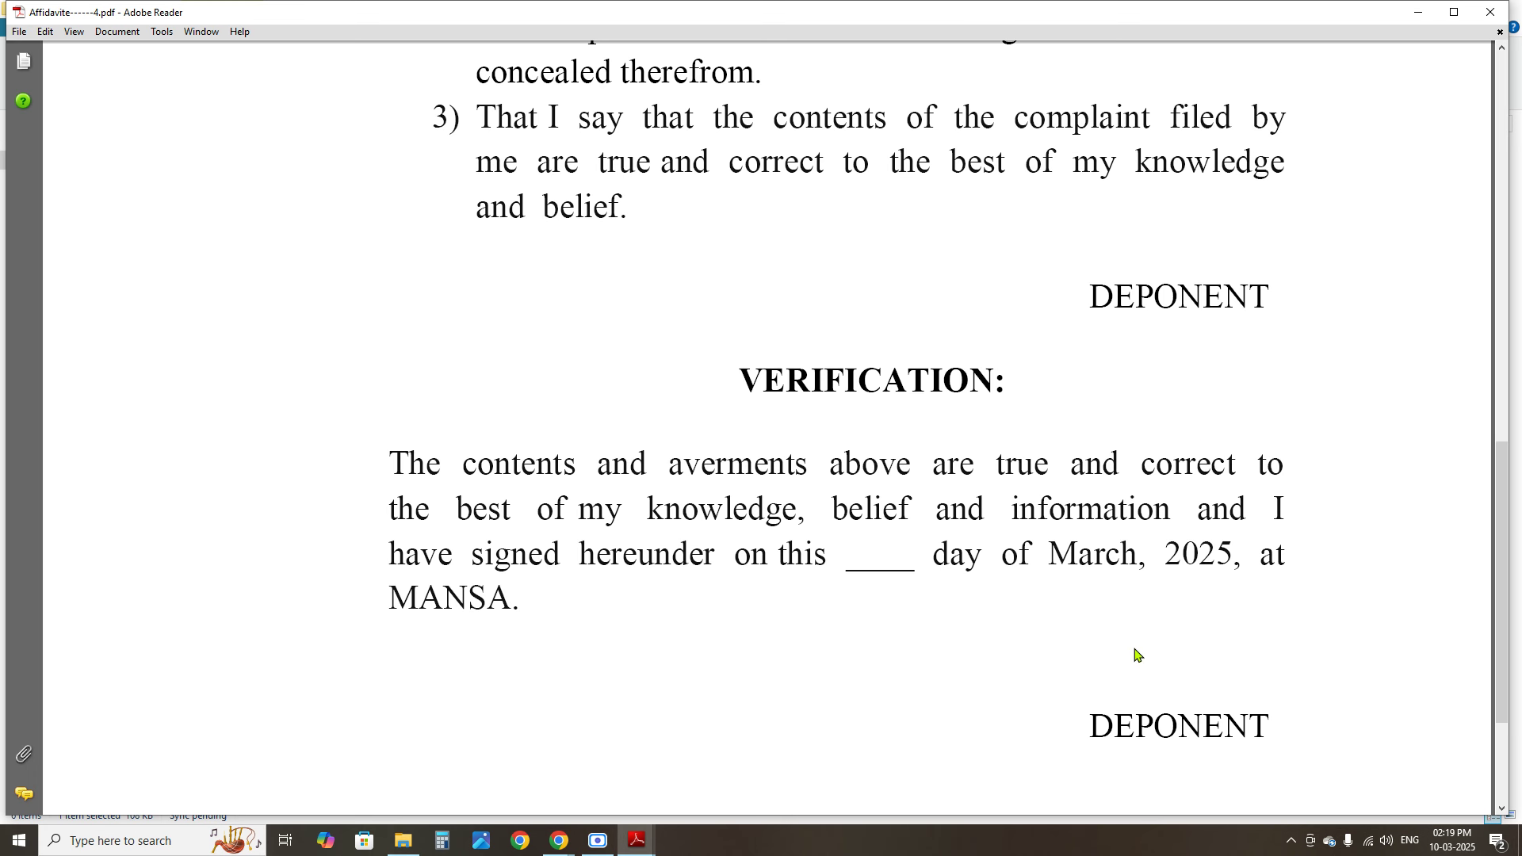
{"action": "scroll", "coordinate": [1138, 576], "scroll_direction": "down", "scroll_amount": 5}
{"action": "scroll", "coordinate": [839, 523], "scroll_direction": "up", "scroll_amount": 15}
{"action": "scroll", "coordinate": [856, 523], "scroll_direction": "down", "scroll_amount": 15}
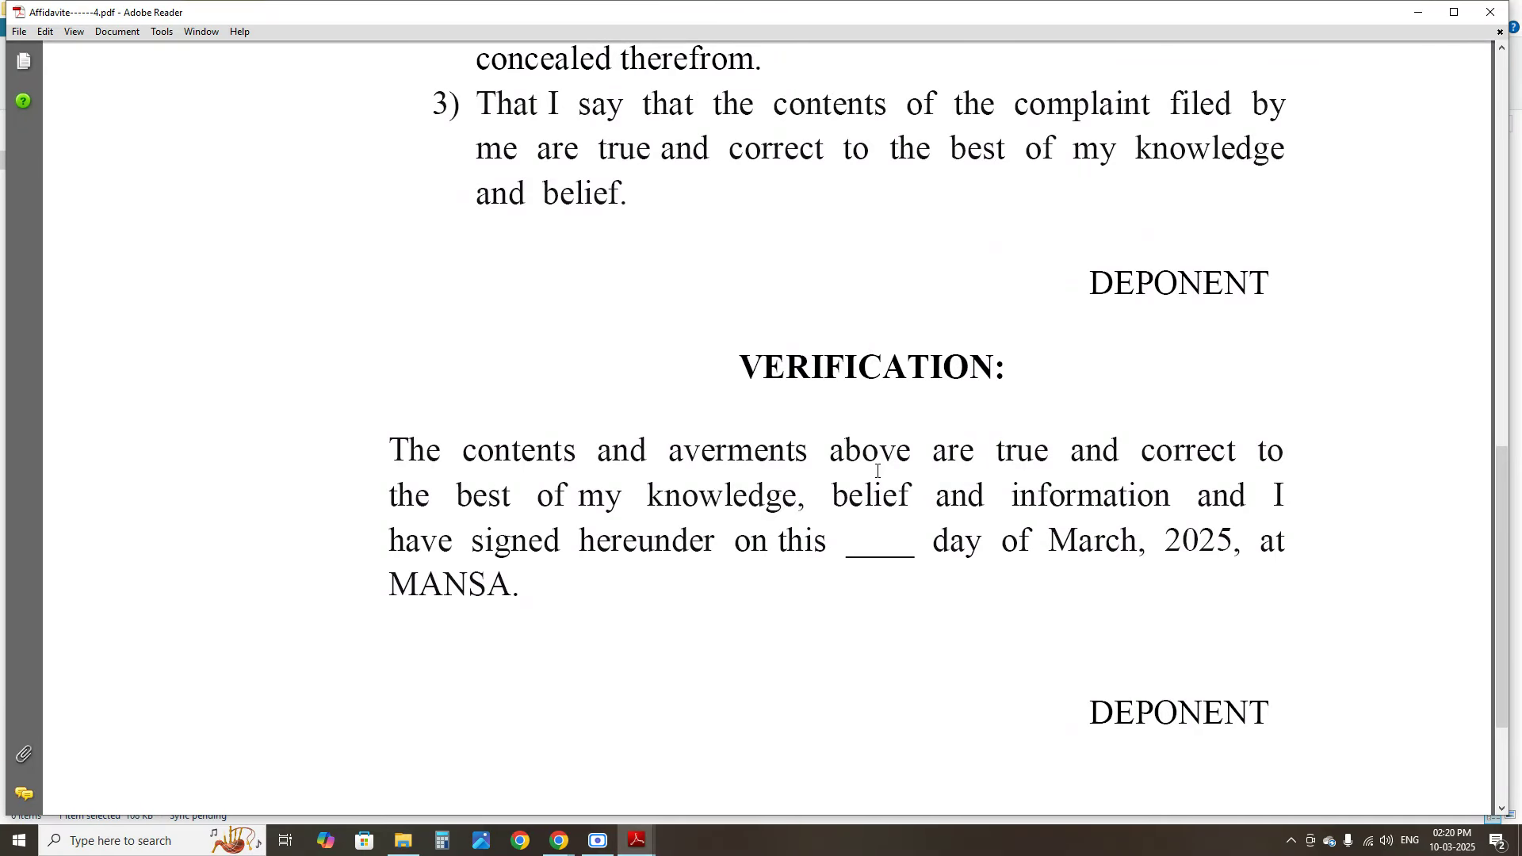
{"action": "scroll", "coordinate": [877, 471], "scroll_direction": "down", "scroll_amount": 5}
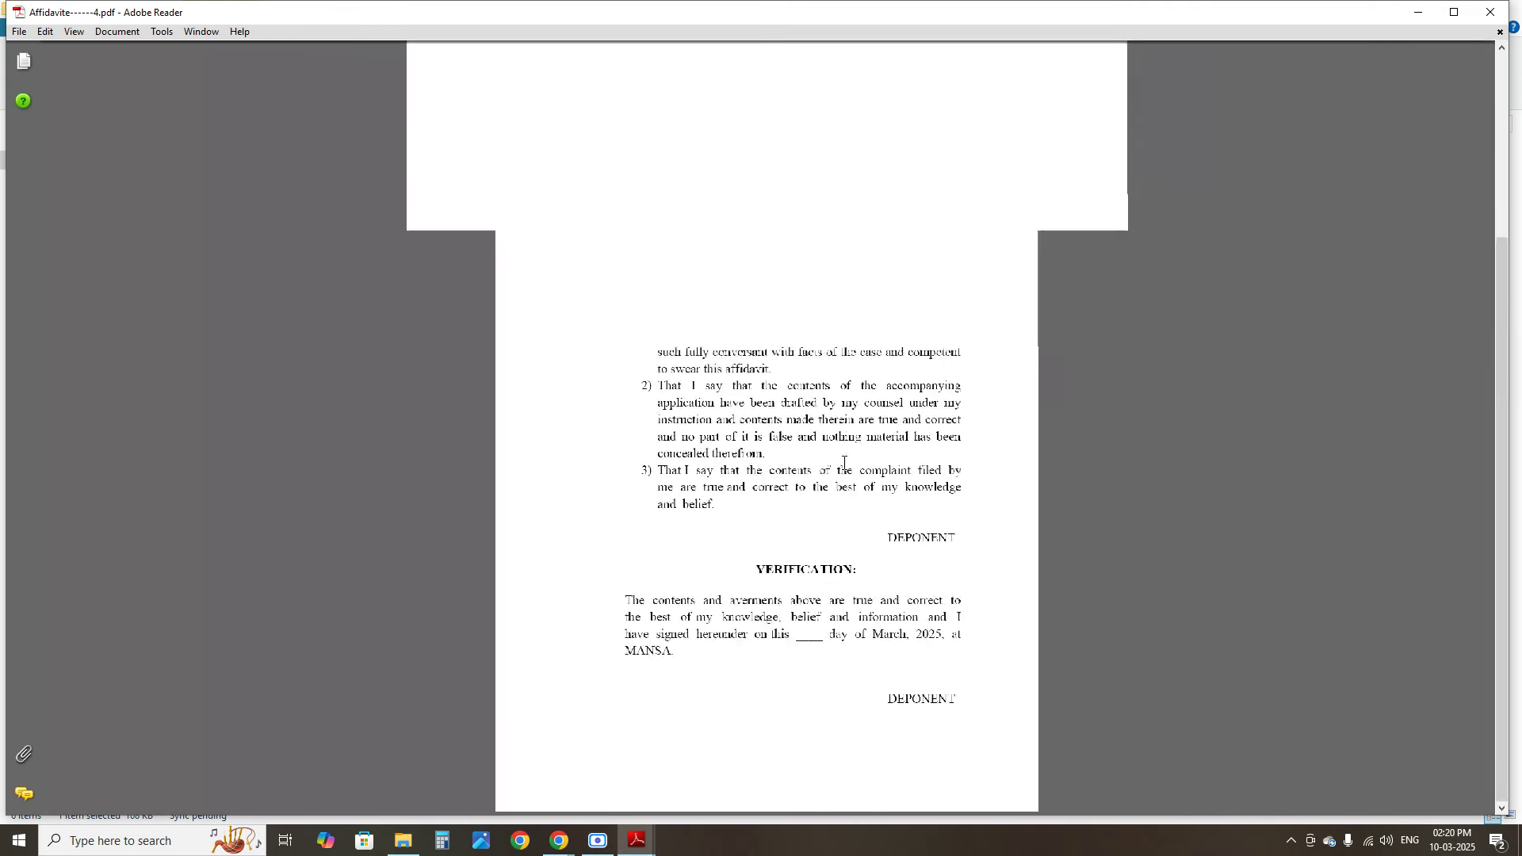
{"action": "scroll", "coordinate": [827, 445], "scroll_direction": "up", "scroll_amount": 2}
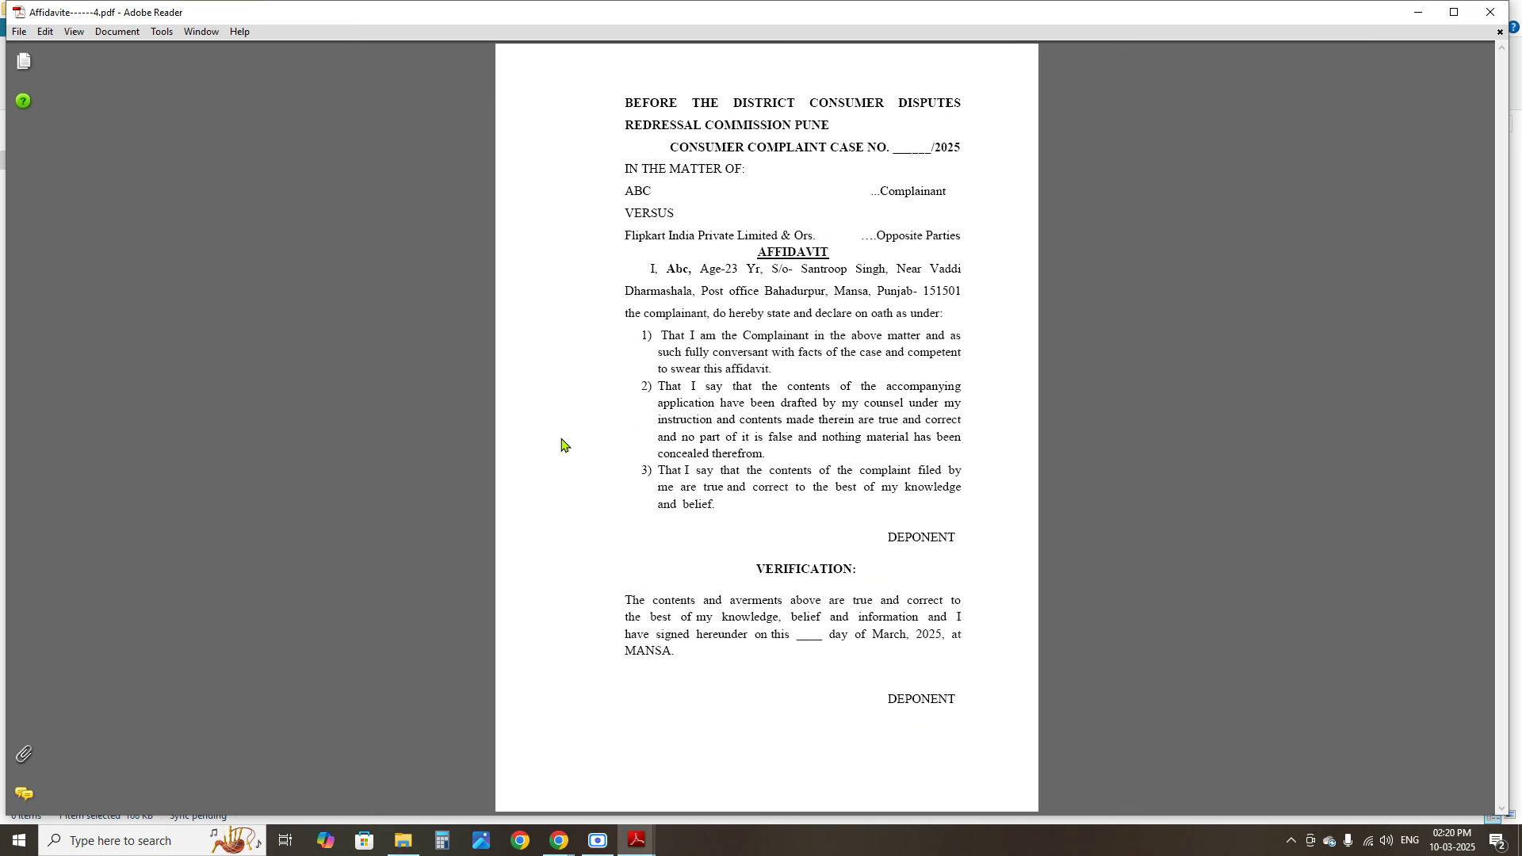
Minimize the affidavit and open INDEX------1.pdf from the sample consumer draft folder
{"action": "left_click", "coordinate": [1418, 11]}
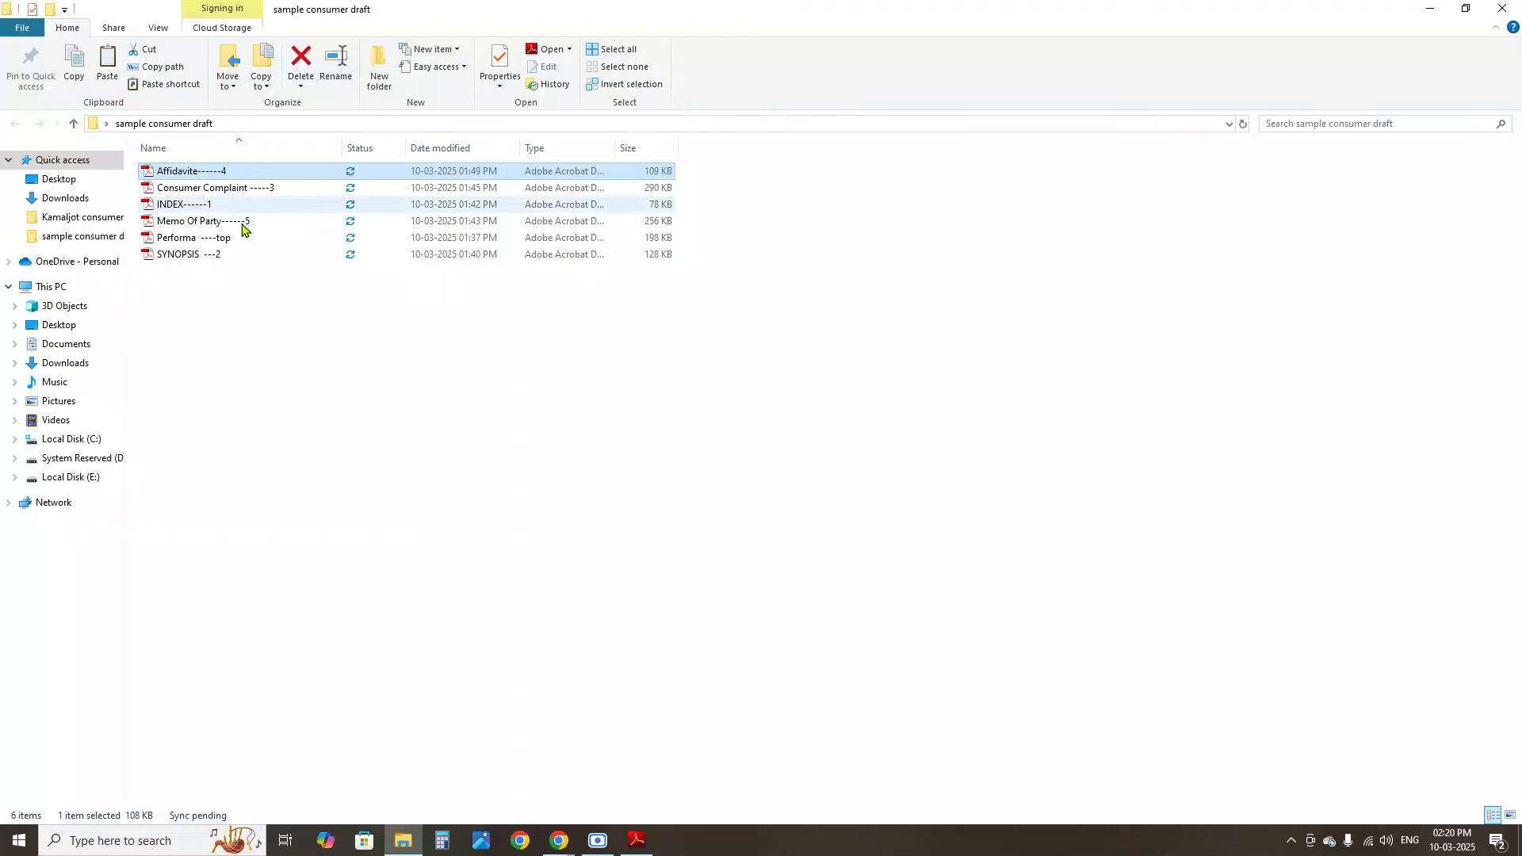
{"action": "scroll", "coordinate": [285, 203], "scroll_direction": "up", "scroll_amount": 2, "text": "ctrl"}
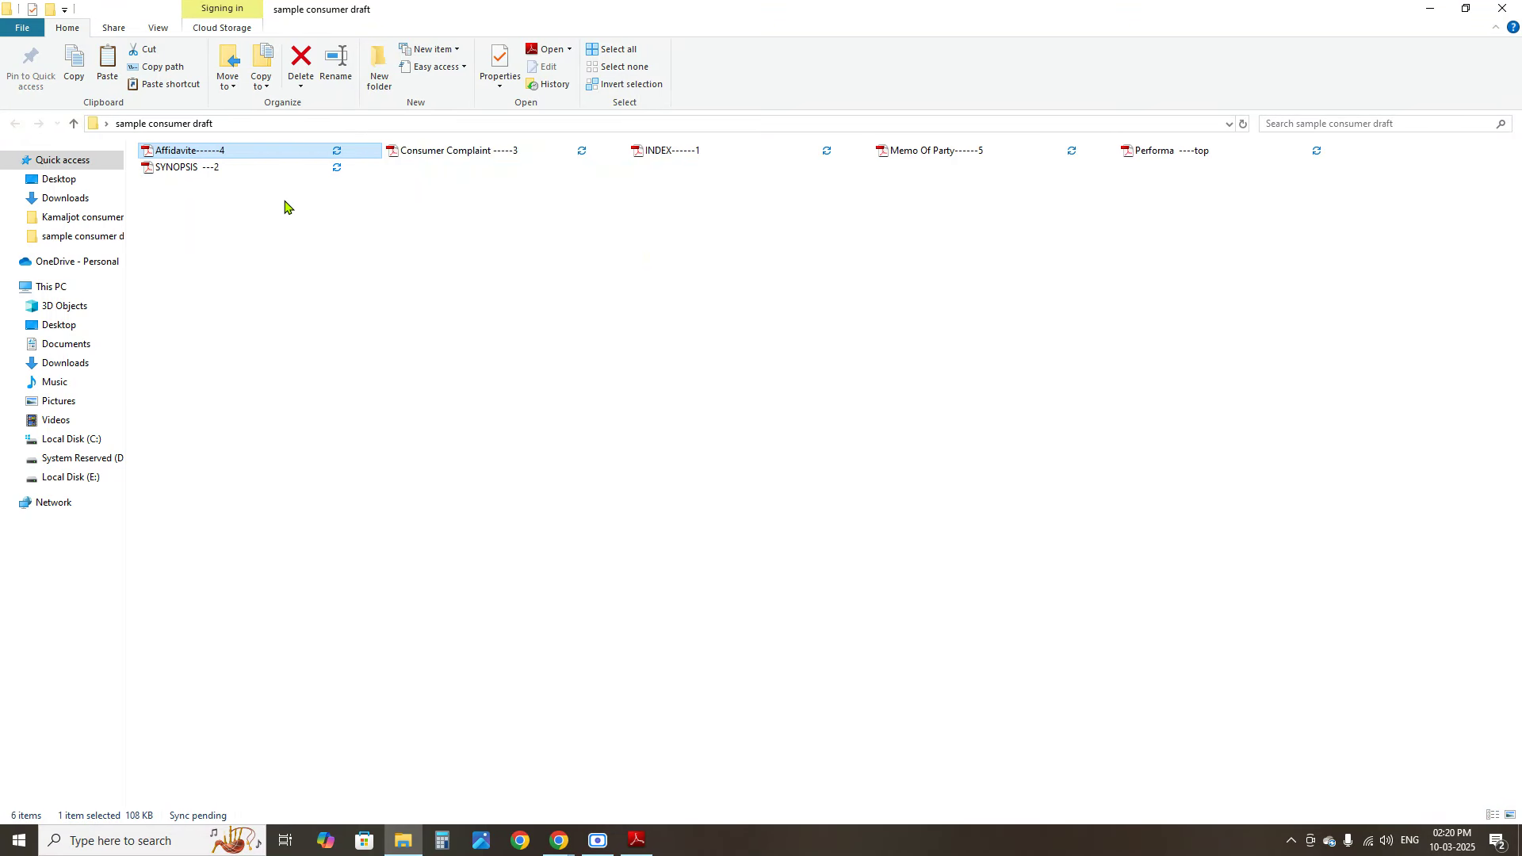
{"action": "scroll", "coordinate": [299, 203], "scroll_direction": "down", "scroll_amount": 2, "text": "ctrl"}
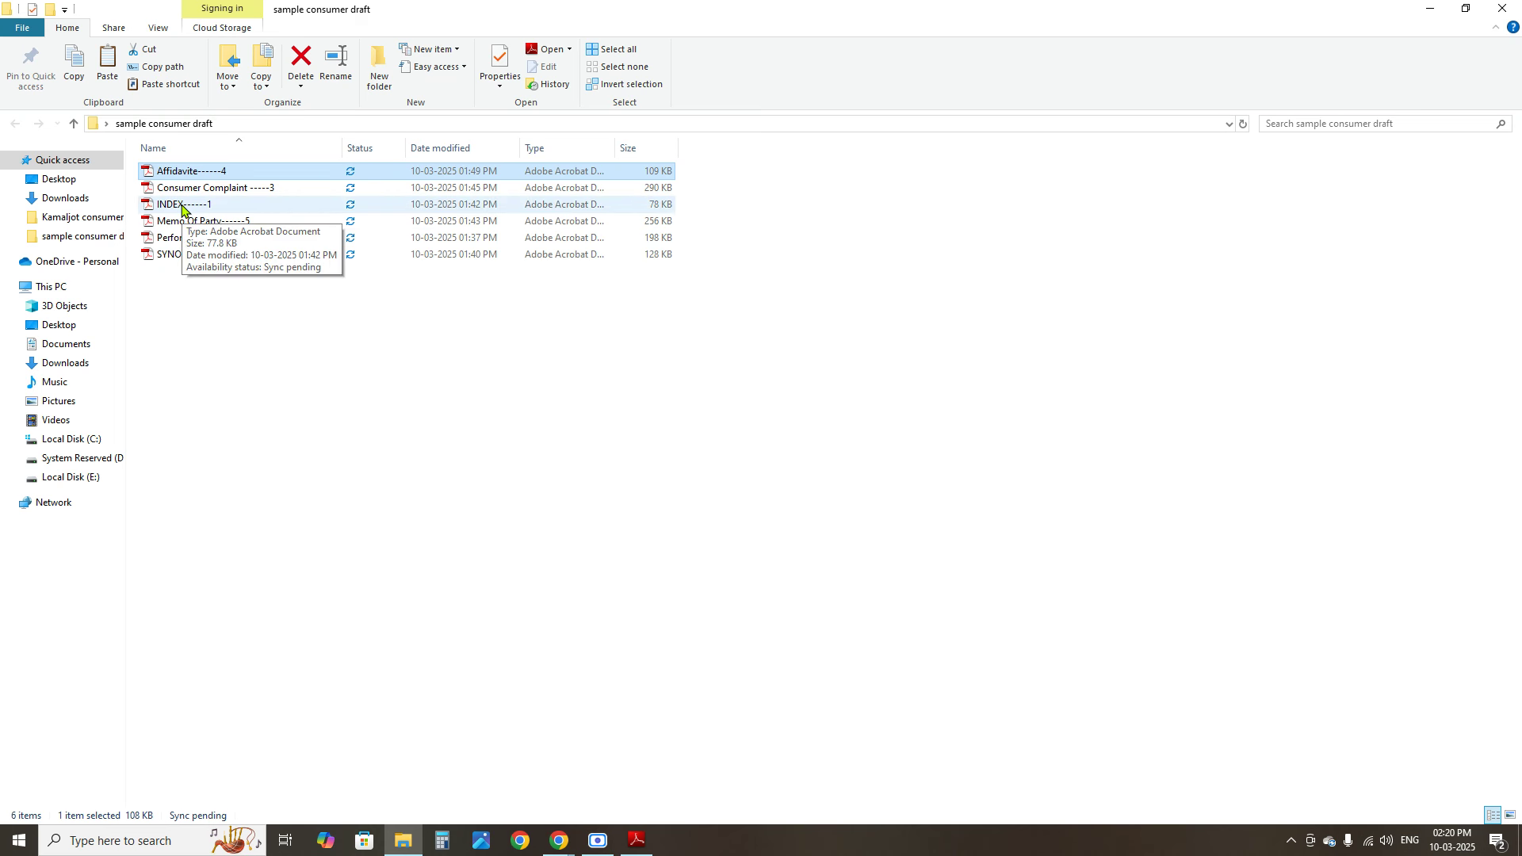
{"action": "double_click", "coordinate": [182, 208]}
Select the Synopsis, Complaint, Affidavit, Memo Of Party and Vakalatnama entries in the INDEX table
{"action": "left_click", "coordinate": [768, 317]}
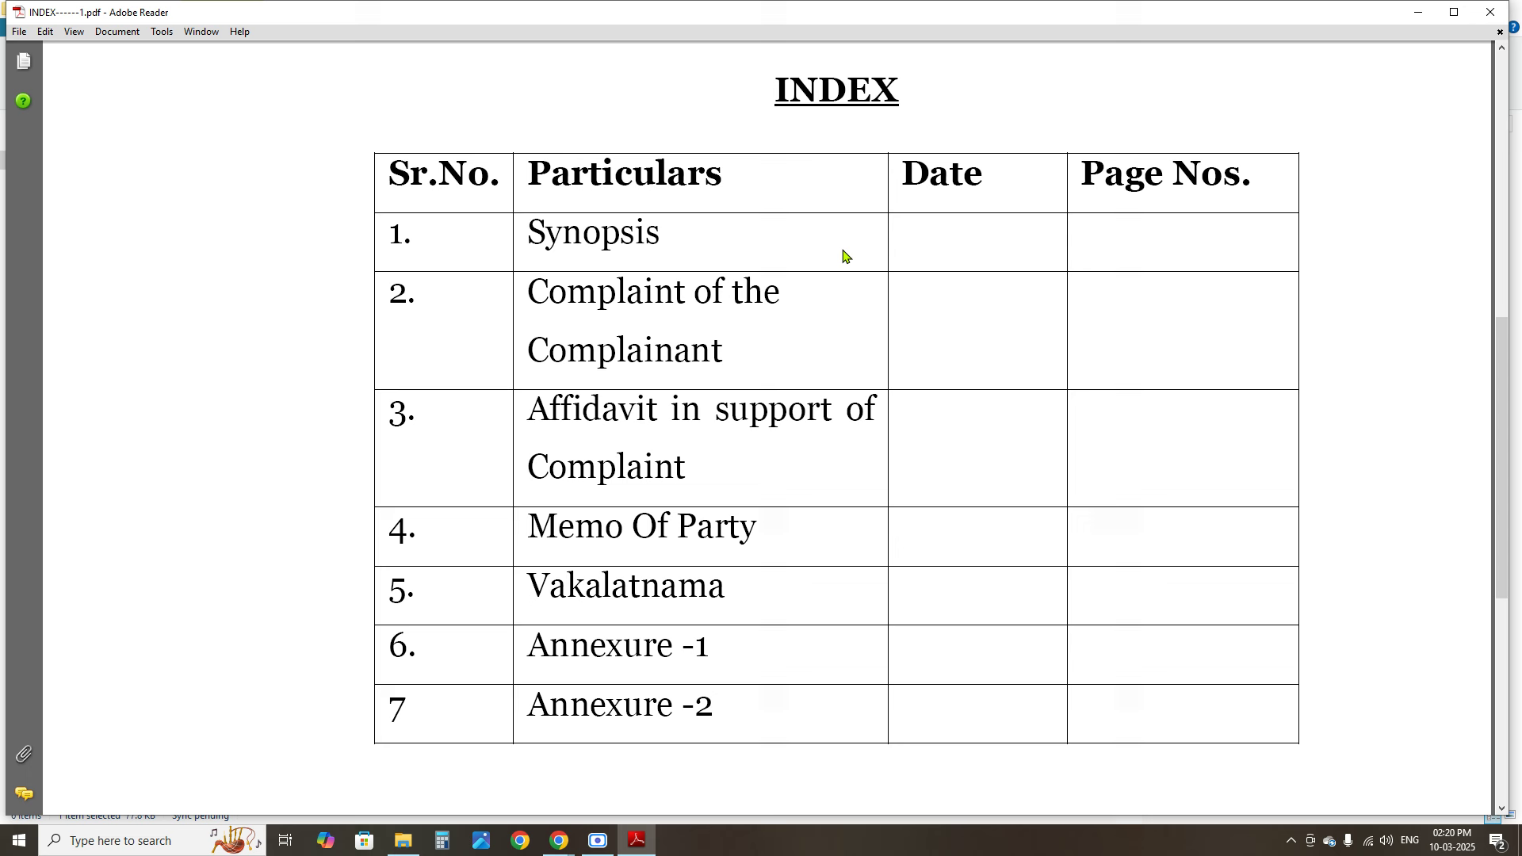
{"action": "left_click_drag", "start_coordinate": [547, 233], "coordinate": [911, 272]}
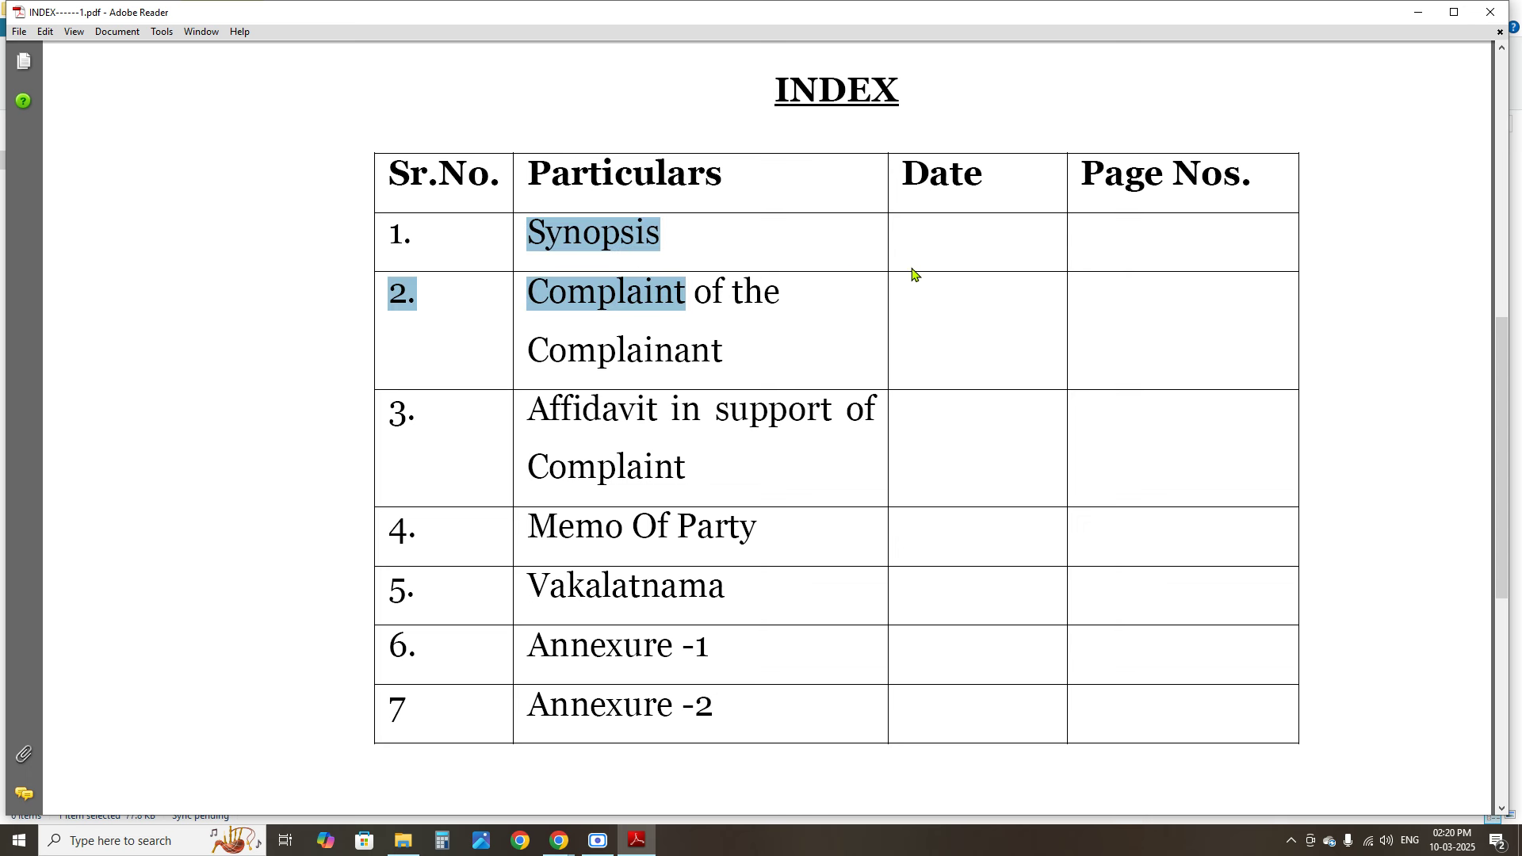
{"action": "left_click", "coordinate": [876, 252]}
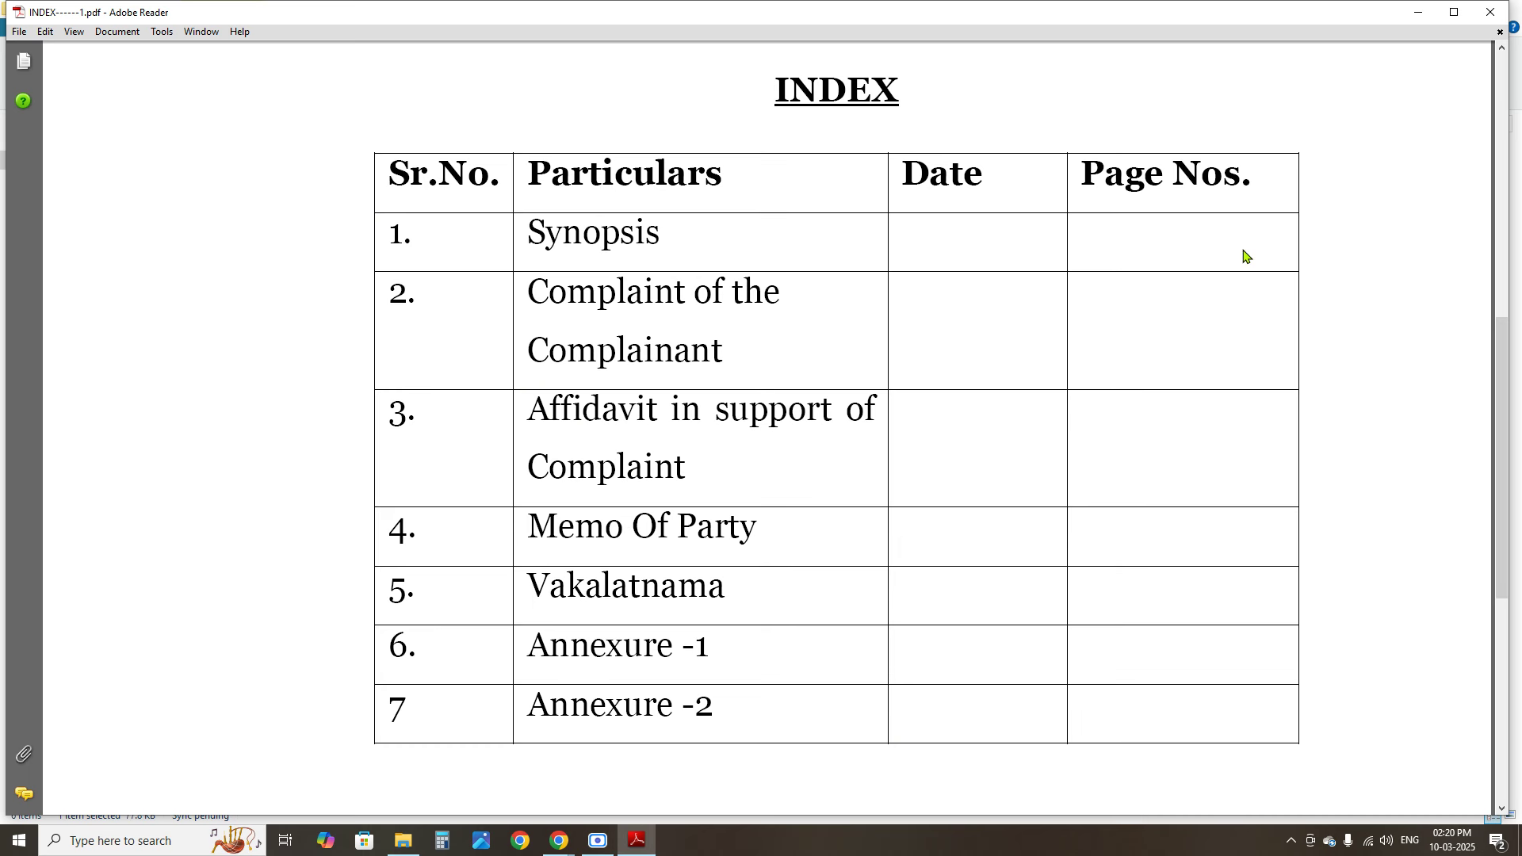
{"action": "left_click_drag", "start_coordinate": [545, 292], "coordinate": [714, 359]}
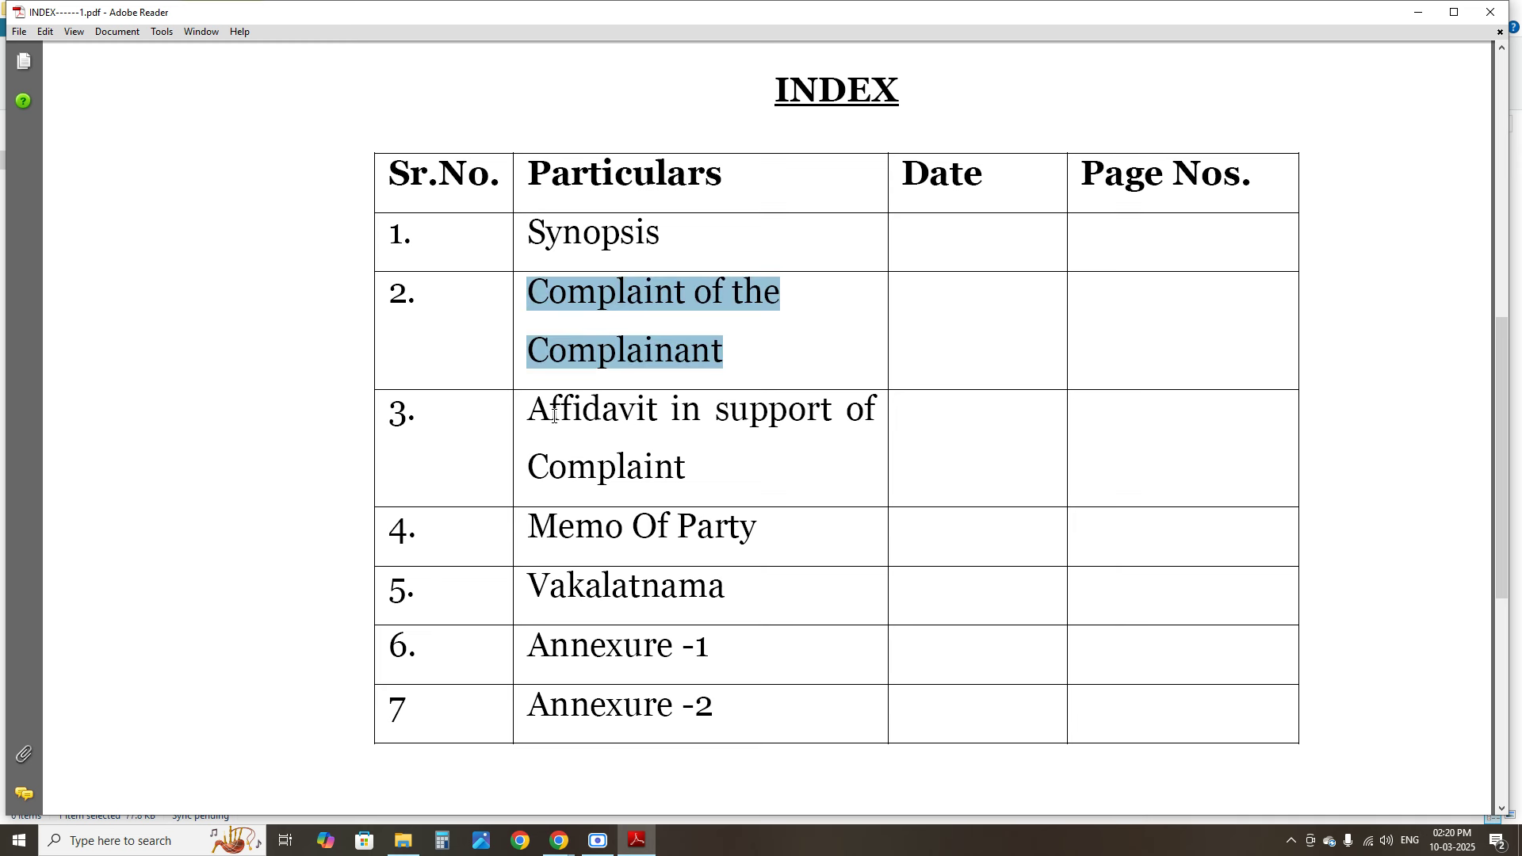
{"action": "left_click_drag", "start_coordinate": [539, 411], "coordinate": [754, 465]}
{"action": "left_click", "coordinate": [1110, 436]}
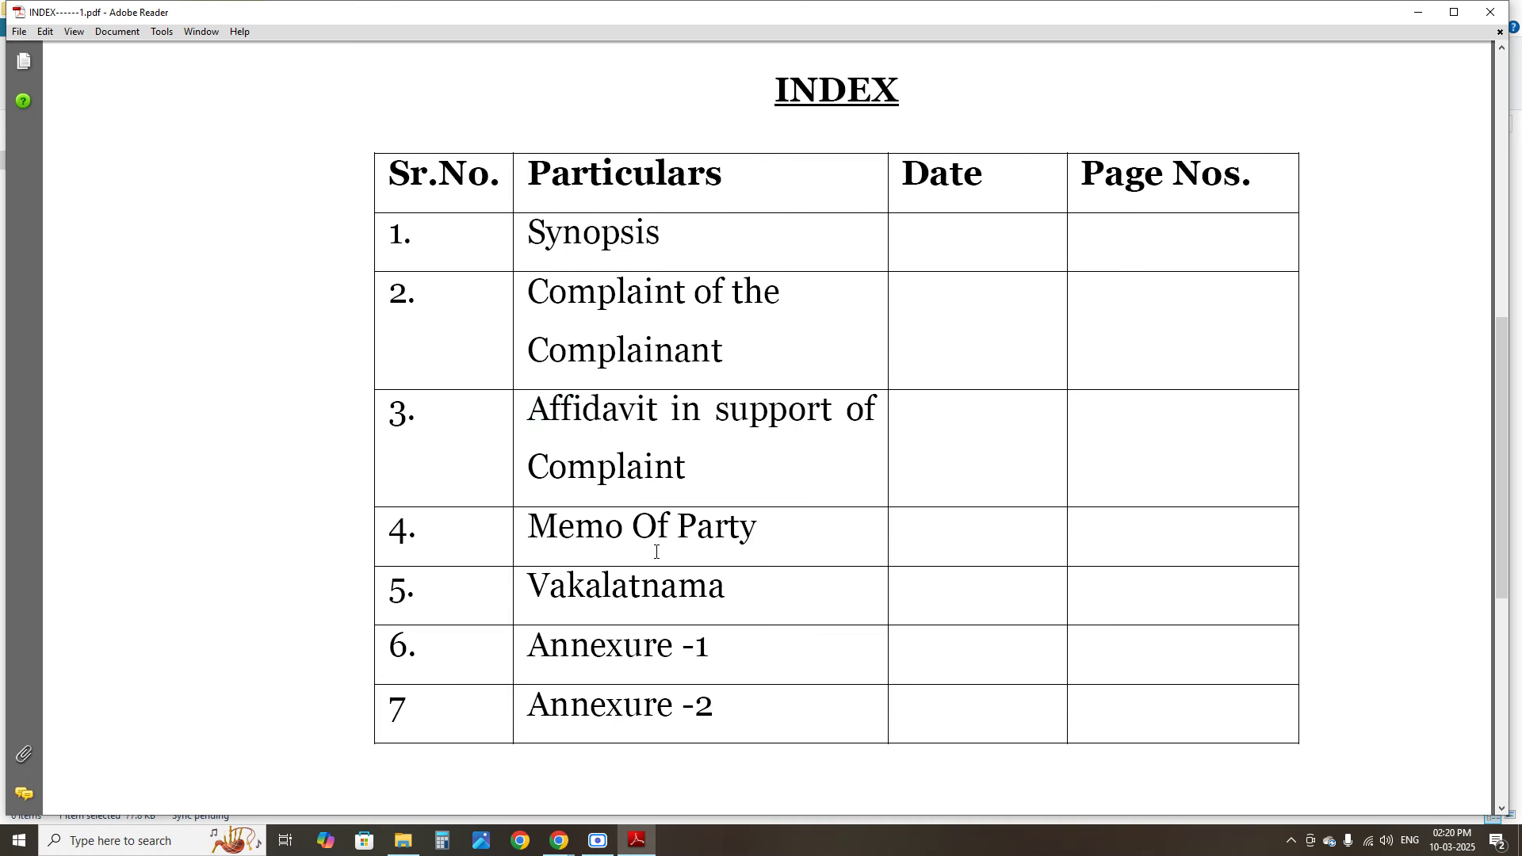
{"action": "left_click_drag", "start_coordinate": [524, 535], "coordinate": [819, 520]}
{"action": "left_click", "coordinate": [1102, 548]}
{"action": "left_click_drag", "start_coordinate": [521, 585], "coordinate": [734, 583]}
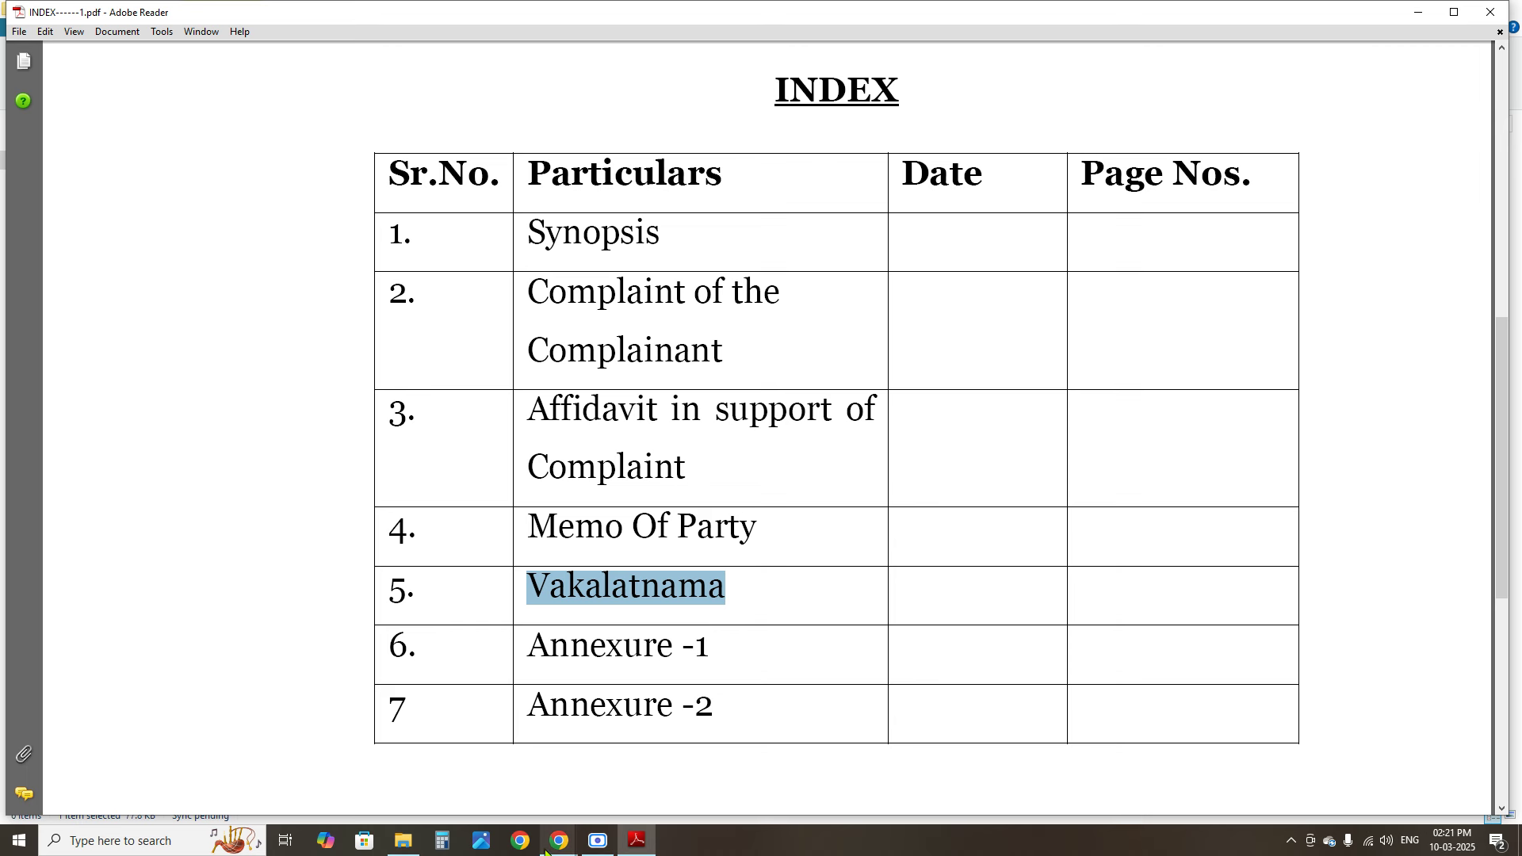
Back in e-Jagriti, attach INDEX.pdf (163.45 KB) as the Index document
{"action": "mouse_move", "coordinate": [559, 840]}
{"action": "left_click", "coordinate": [472, 785]}
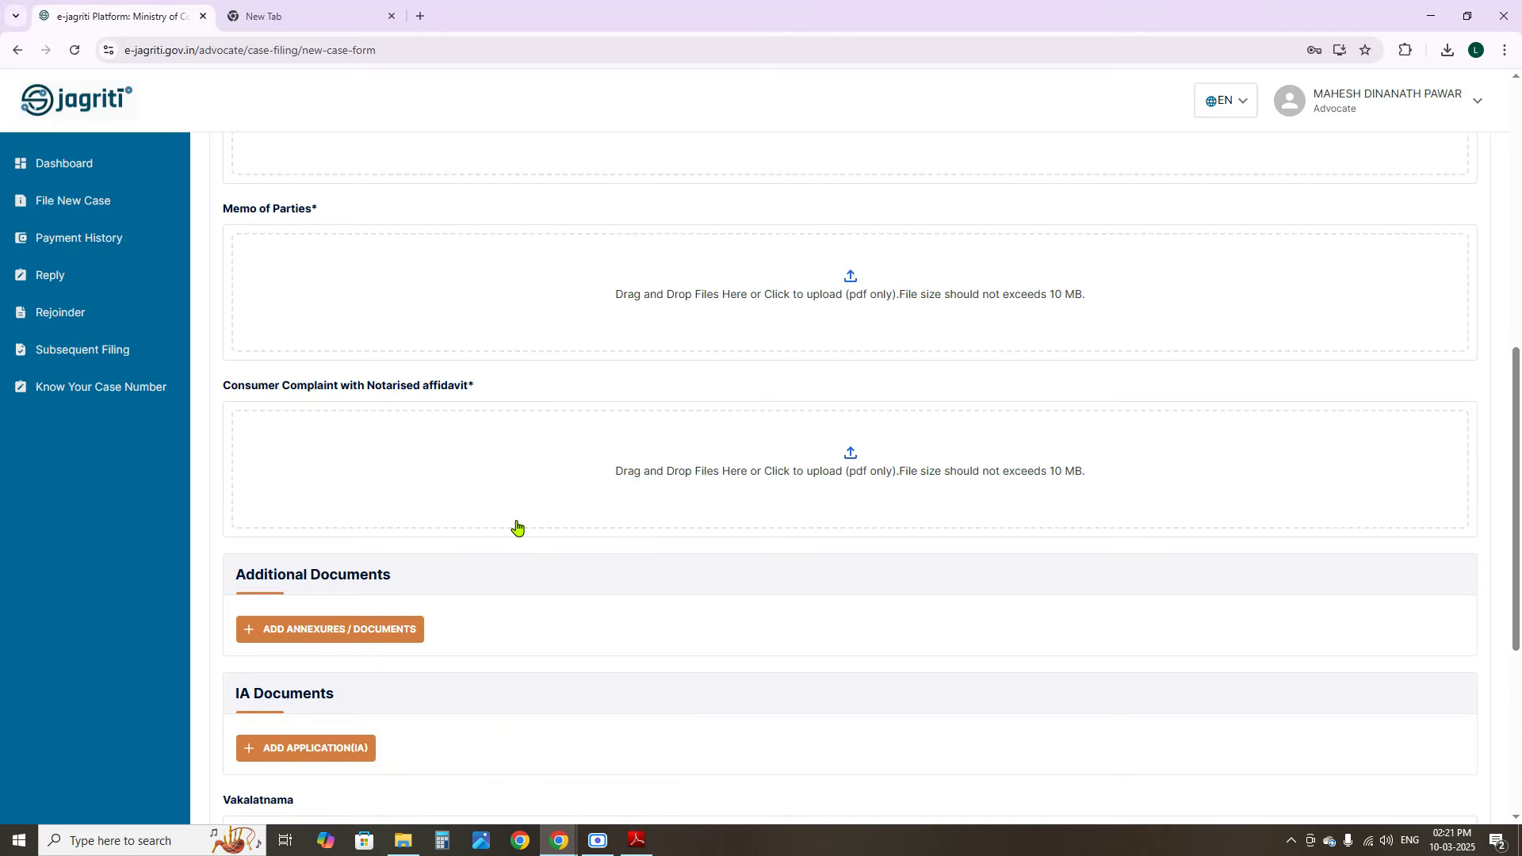
{"action": "scroll", "coordinate": [516, 527], "scroll_direction": "up", "scroll_amount": 8}
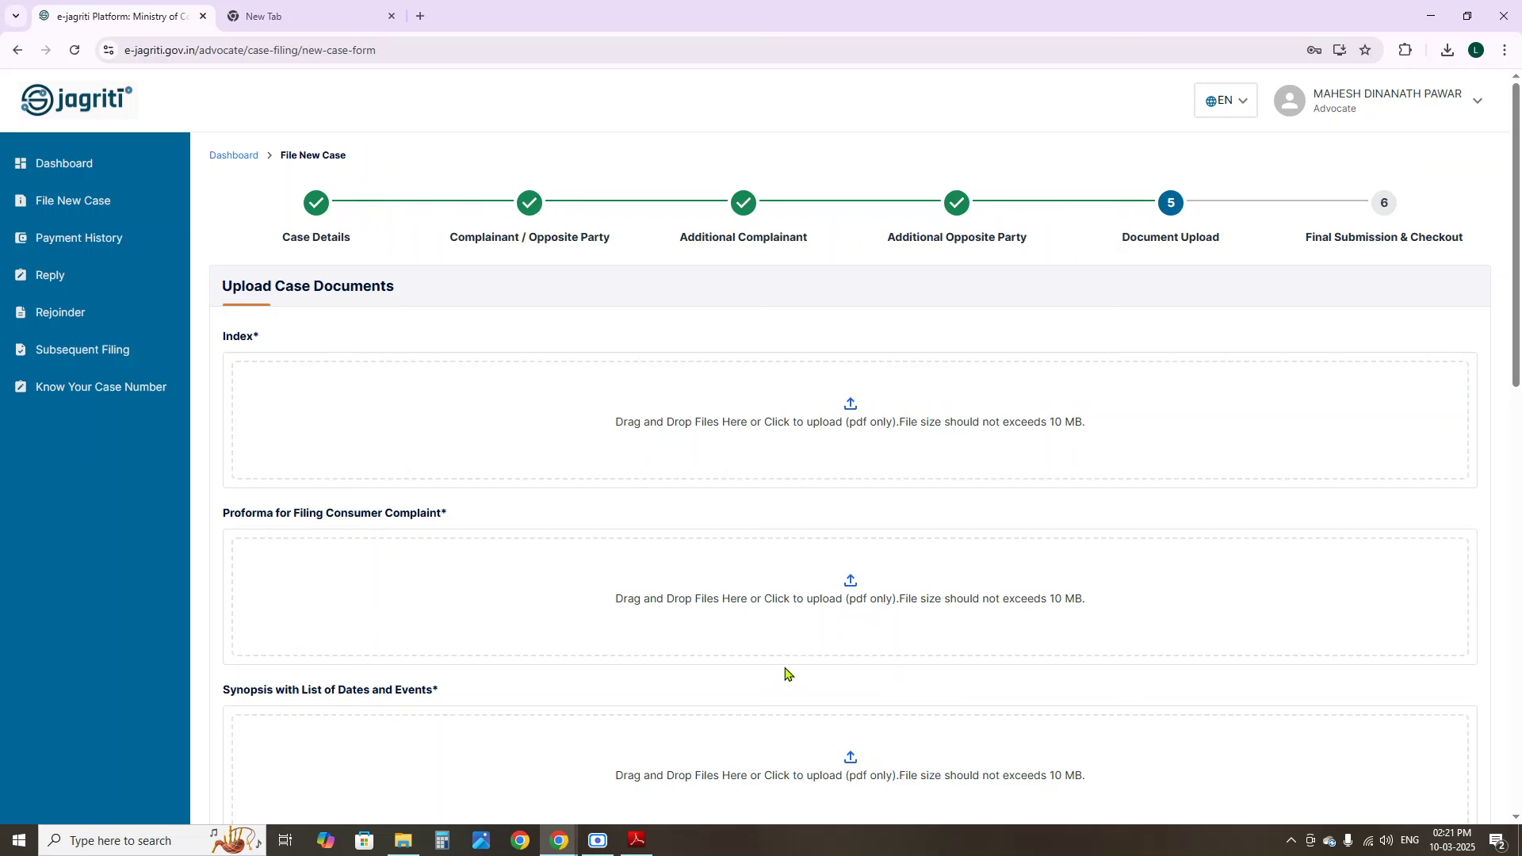
{"action": "left_click", "coordinate": [843, 416]}
{"action": "double_click", "coordinate": [190, 179]}
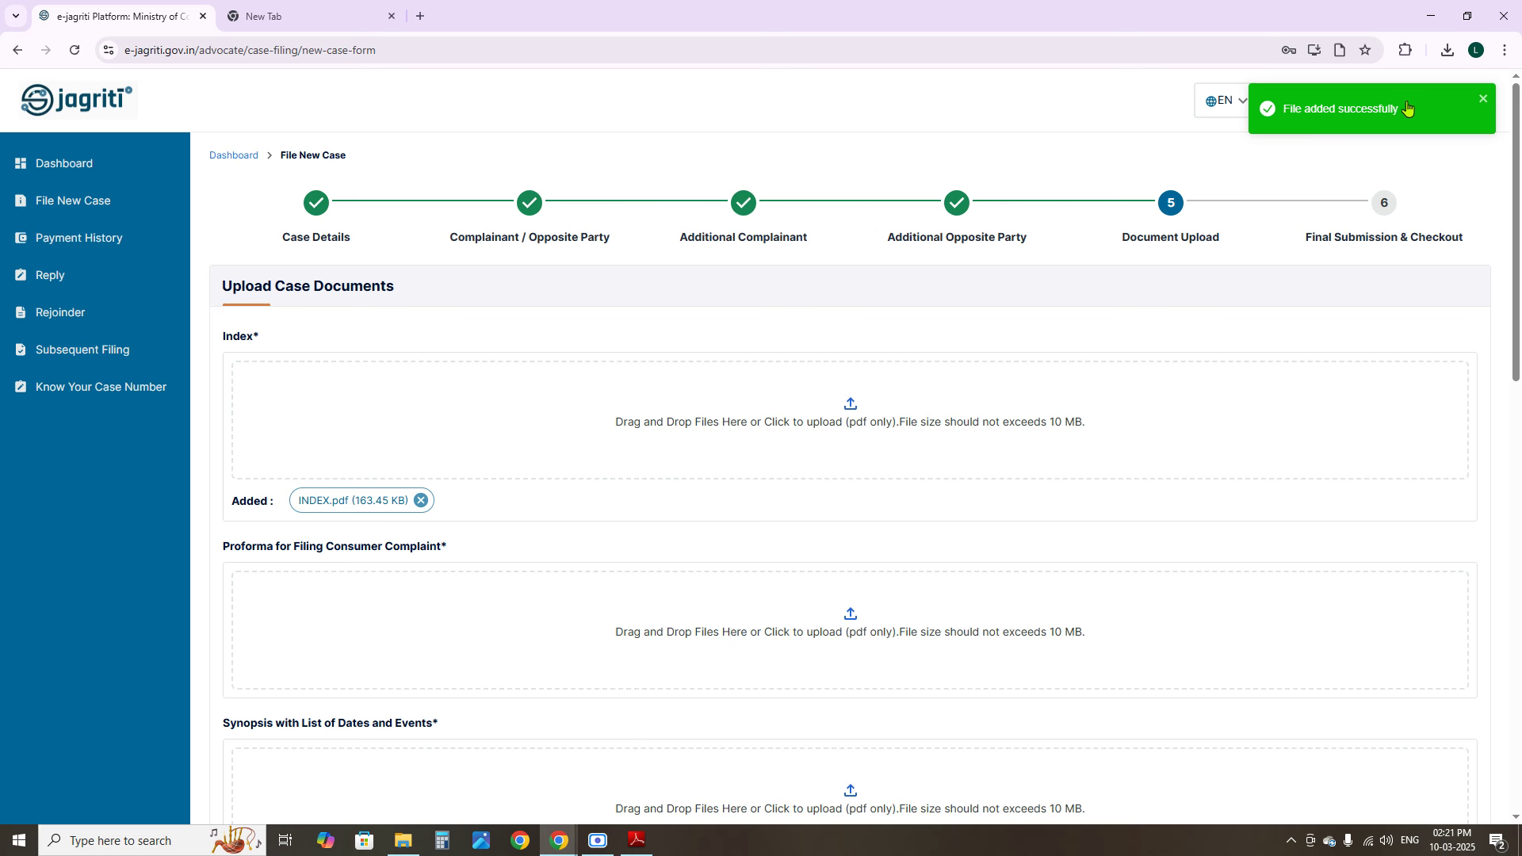
{"action": "scroll", "coordinate": [828, 456], "scroll_direction": "down", "scroll_amount": 8}
{"action": "scroll", "coordinate": [840, 440], "scroll_direction": "up", "scroll_amount": 8}
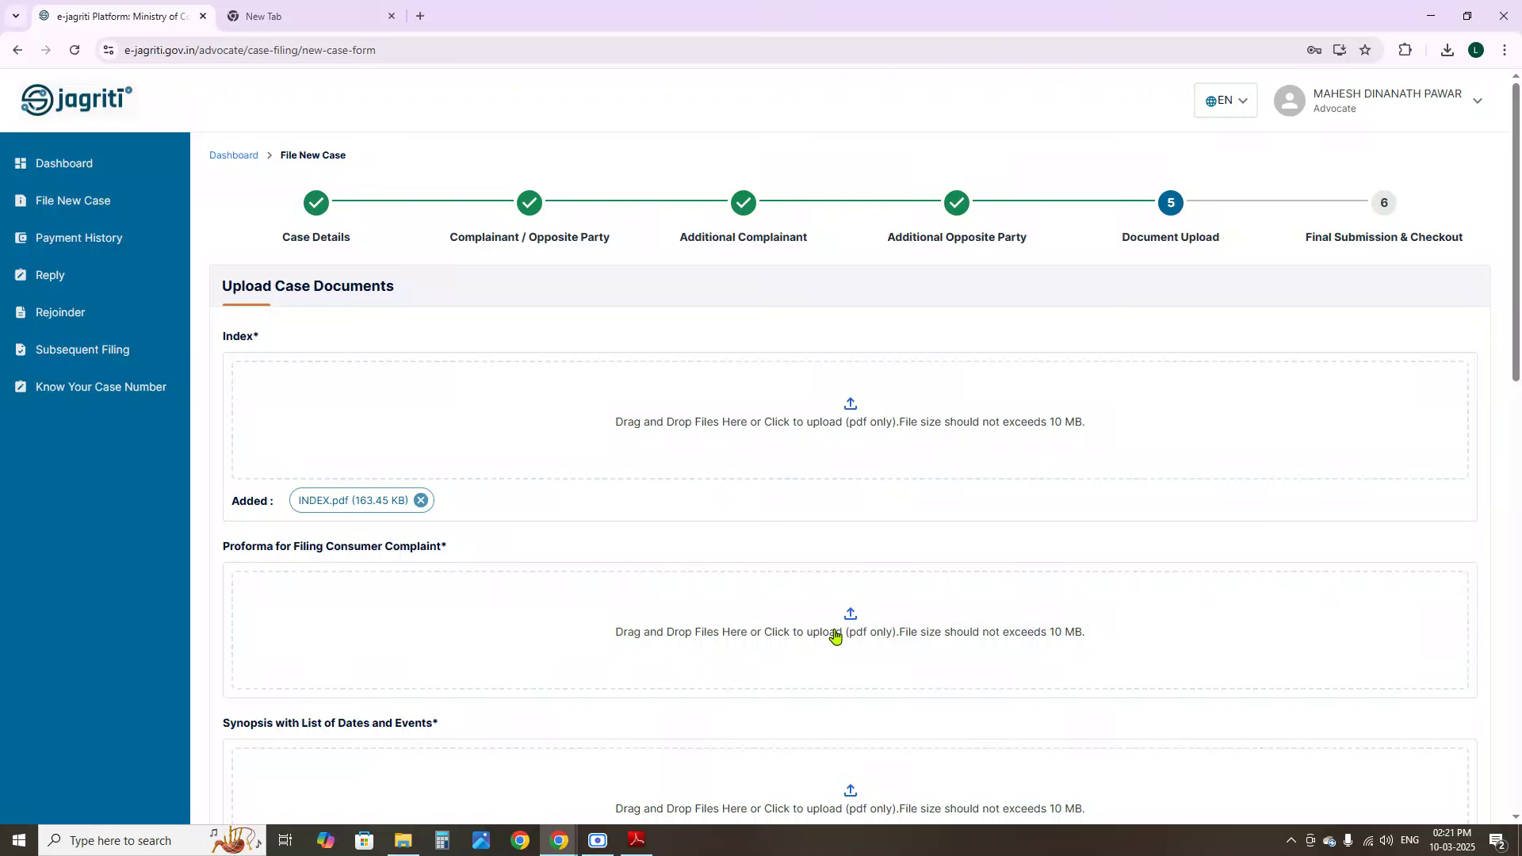
{"action": "left_click", "coordinate": [817, 616]}
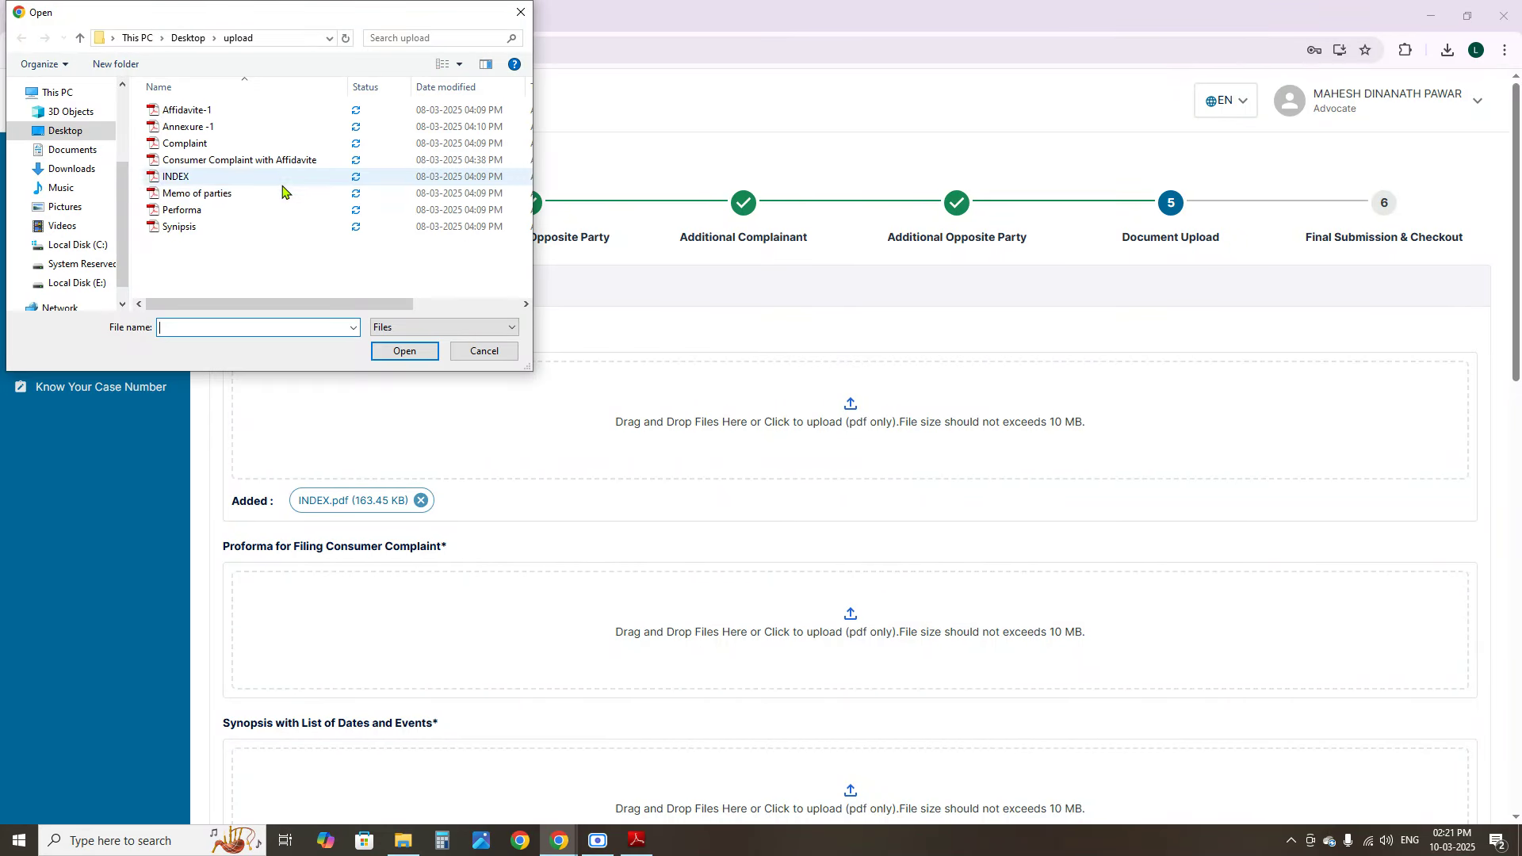
Attach the Performa file as the Proforma document
{"action": "left_click", "coordinate": [191, 199]}
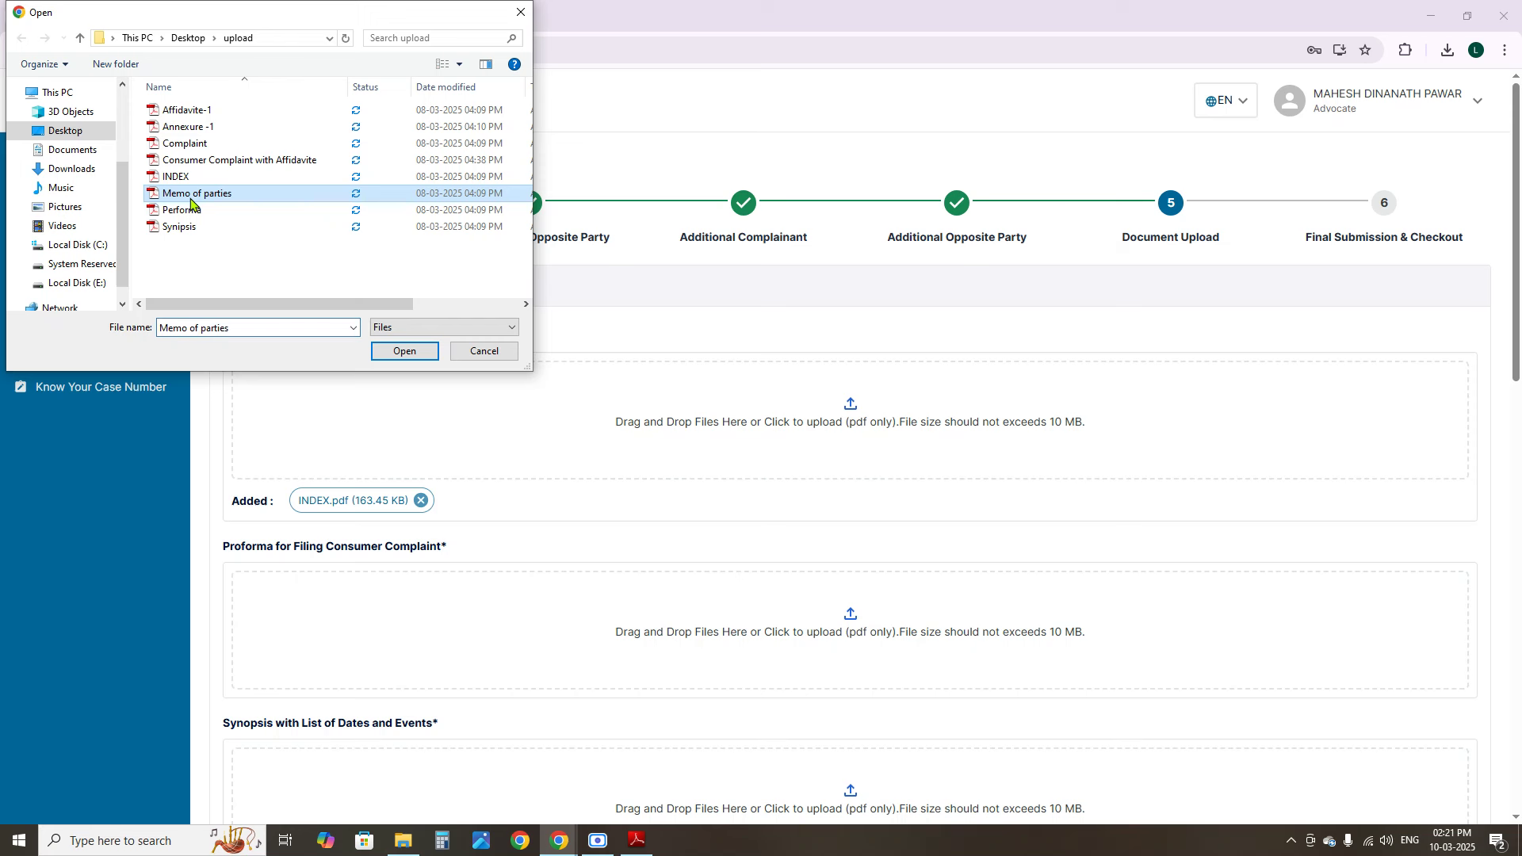
{"action": "double_click", "coordinate": [190, 209]}
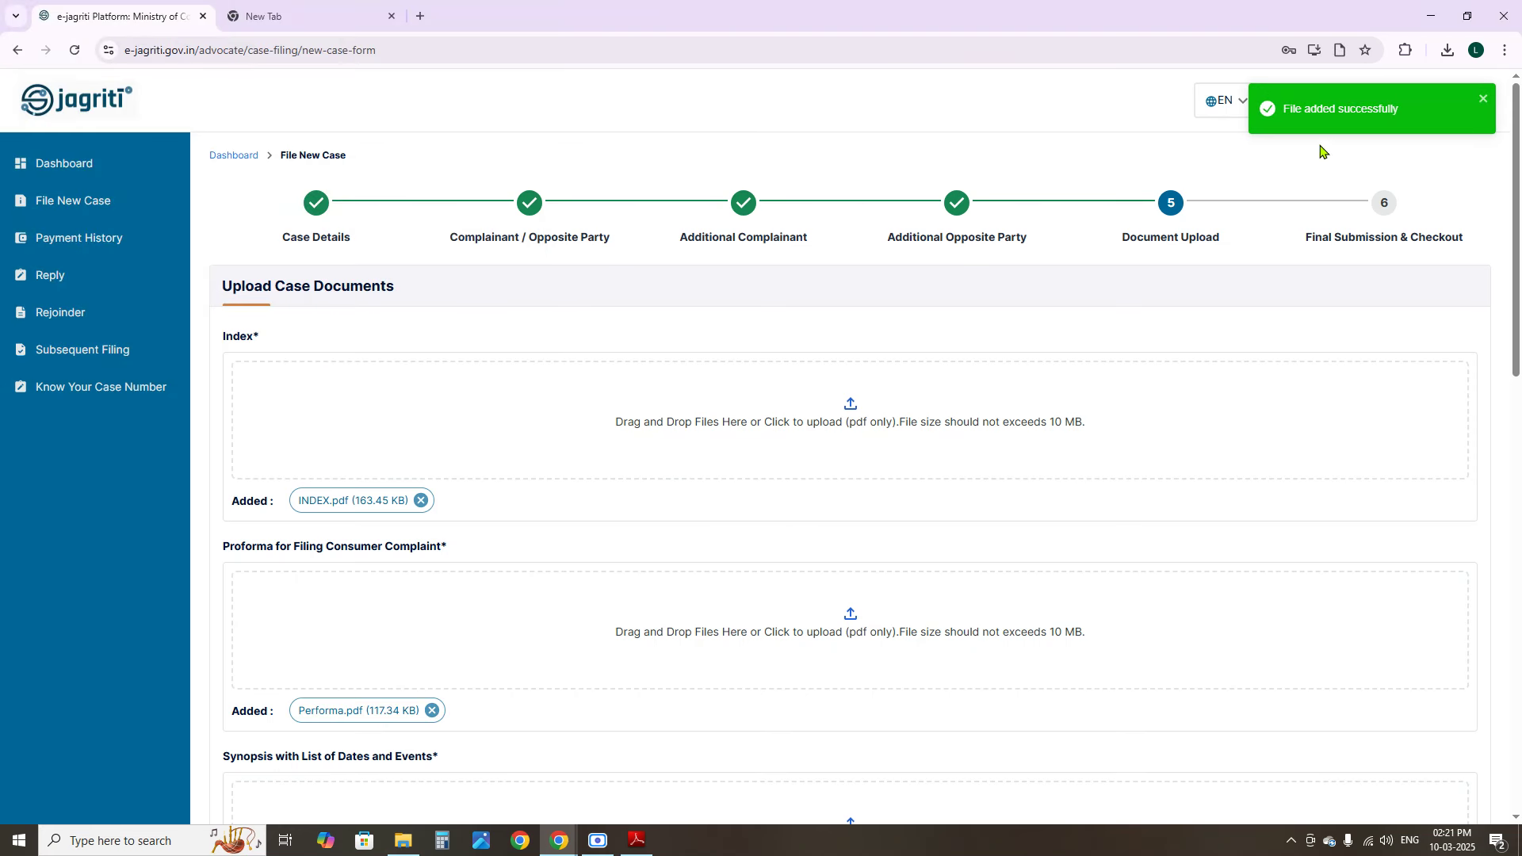
{"action": "scroll", "coordinate": [757, 614], "scroll_direction": "down", "scroll_amount": 15}
{"action": "scroll", "coordinate": [502, 344], "scroll_direction": "up", "scroll_amount": 15}
{"action": "scroll", "coordinate": [1045, 632], "scroll_direction": "down", "scroll_amount": 5}
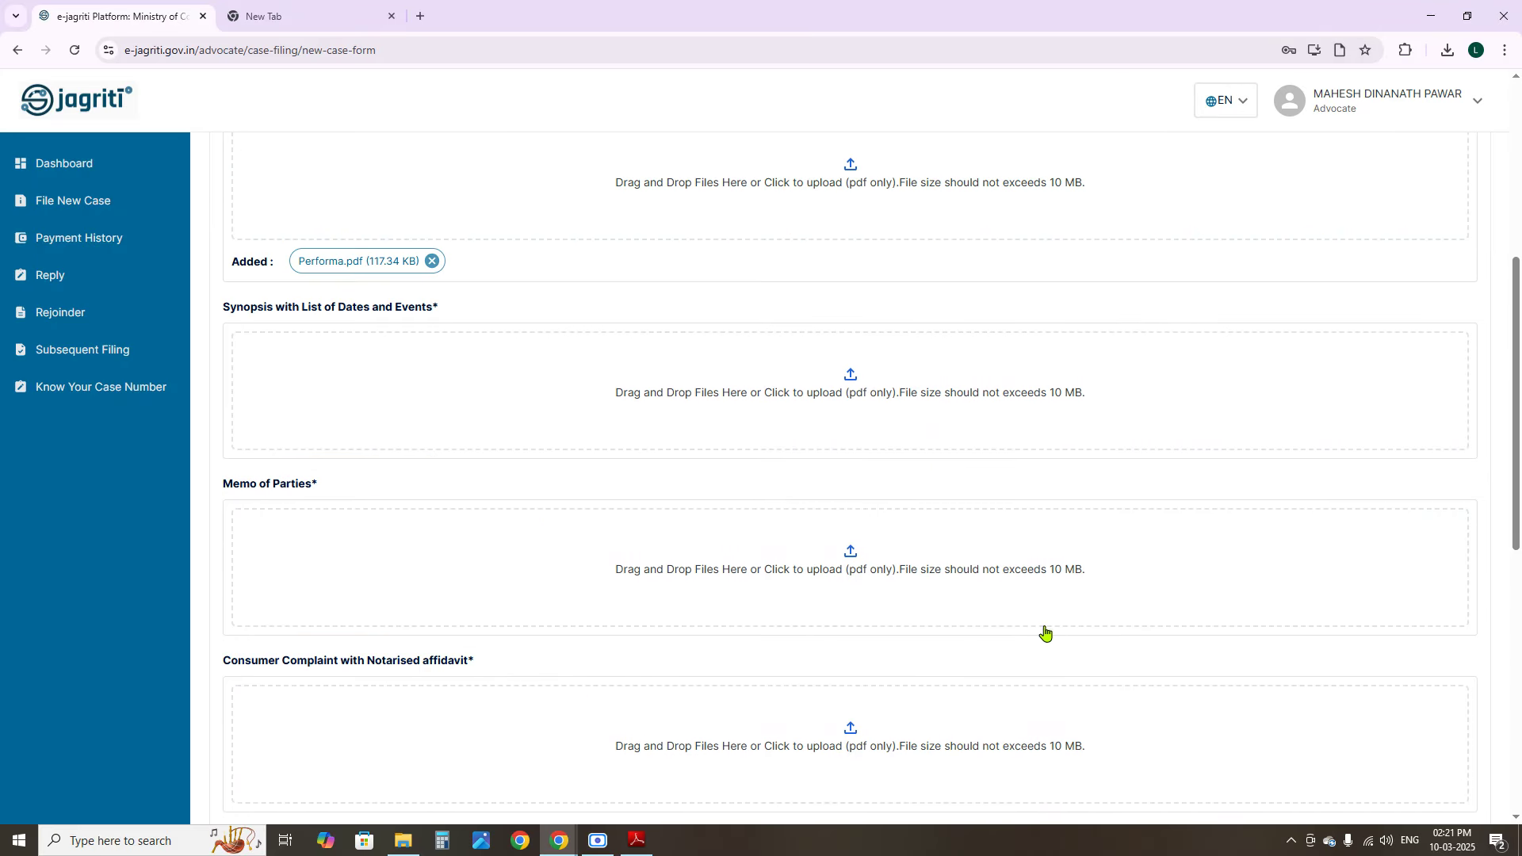
Attach the Synopsis and Memo of parties files to their upload slots
{"action": "left_click", "coordinate": [845, 379]}
{"action": "double_click", "coordinate": [227, 230]}
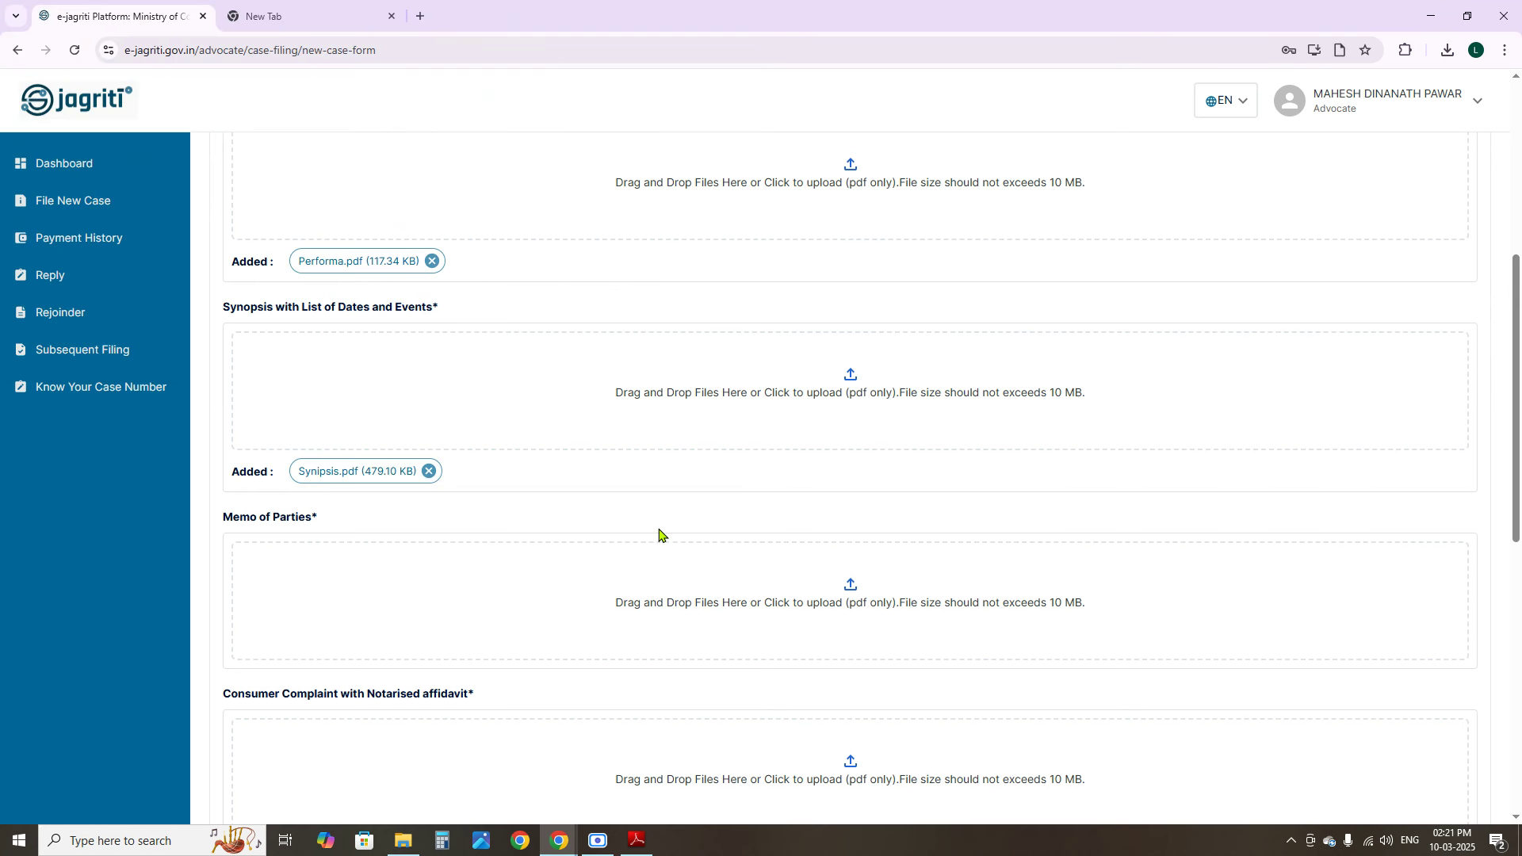
{"action": "left_click", "coordinate": [850, 586]}
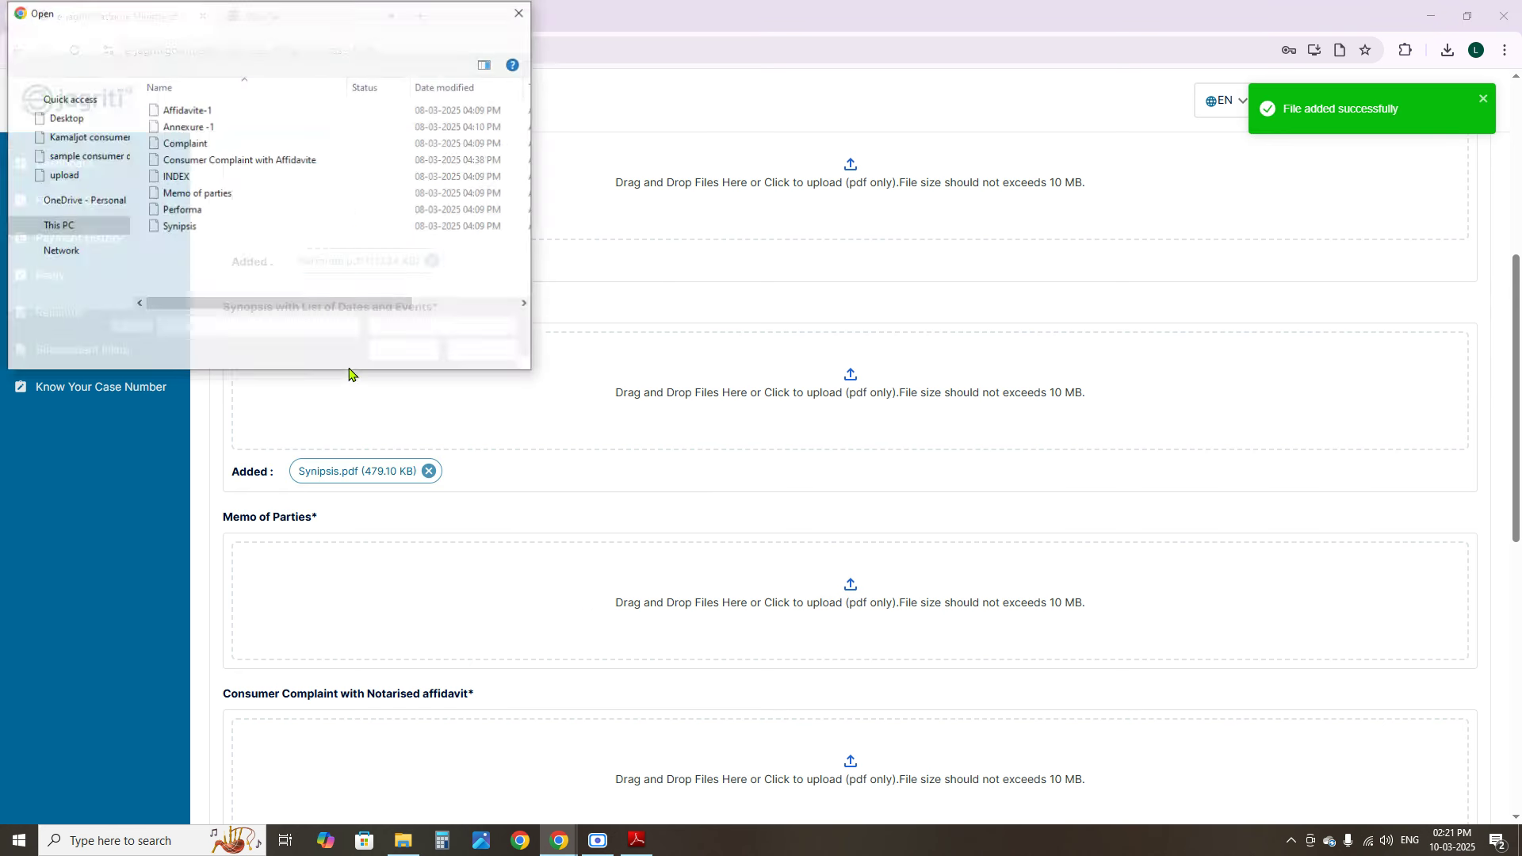
{"action": "double_click", "coordinate": [202, 194]}
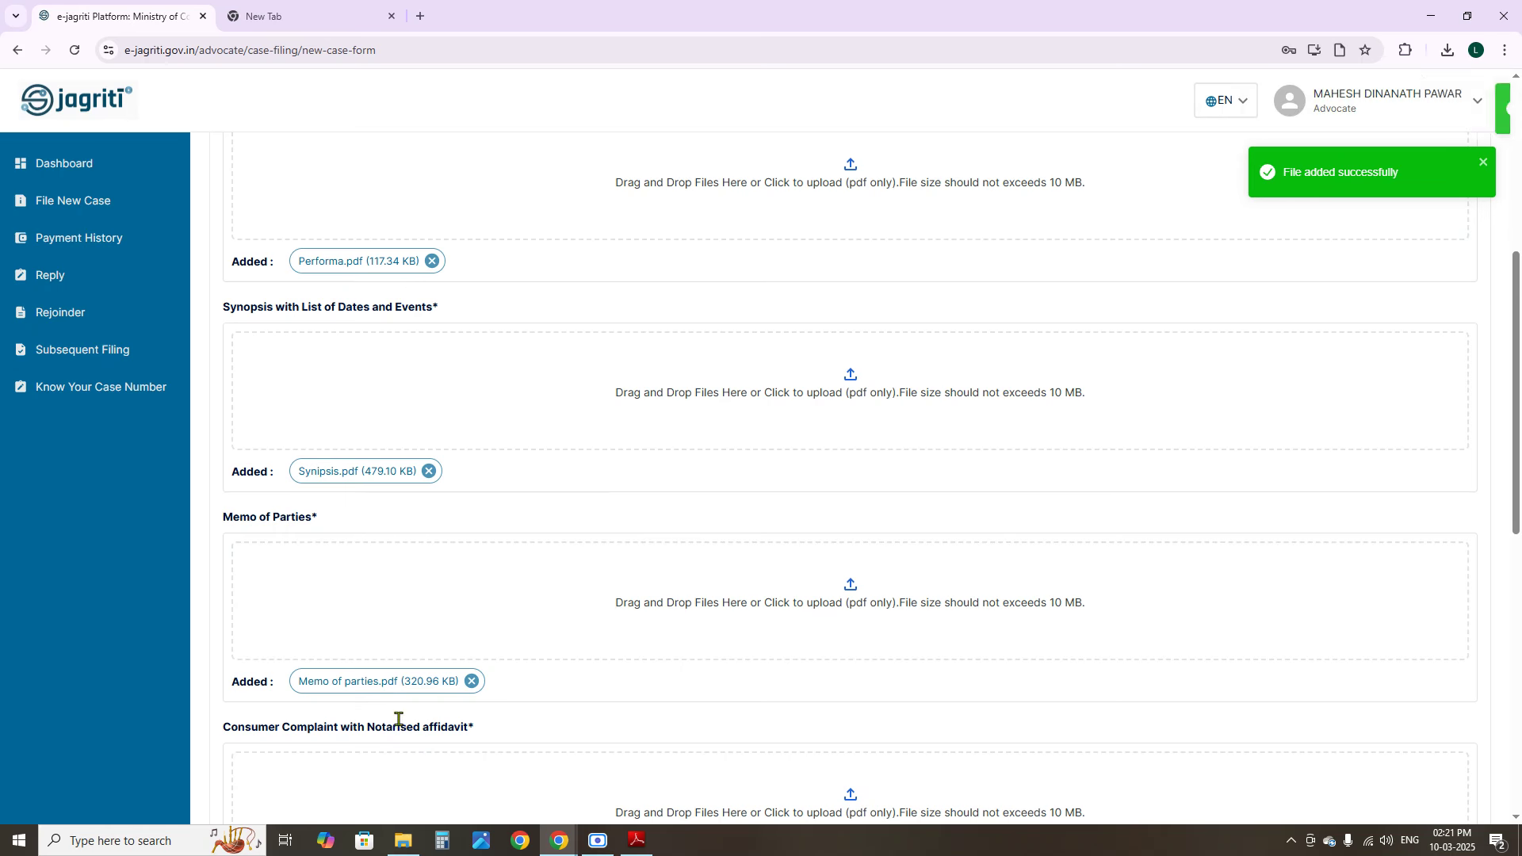
Upload Consumer Complaint with Affidavite.pdf (3.62 MB) to the consumer complaint slot
{"action": "scroll", "coordinate": [396, 634], "scroll_direction": "down", "scroll_amount": 9}
{"action": "scroll", "coordinate": [421, 555], "scroll_direction": "up", "scroll_amount": 5}
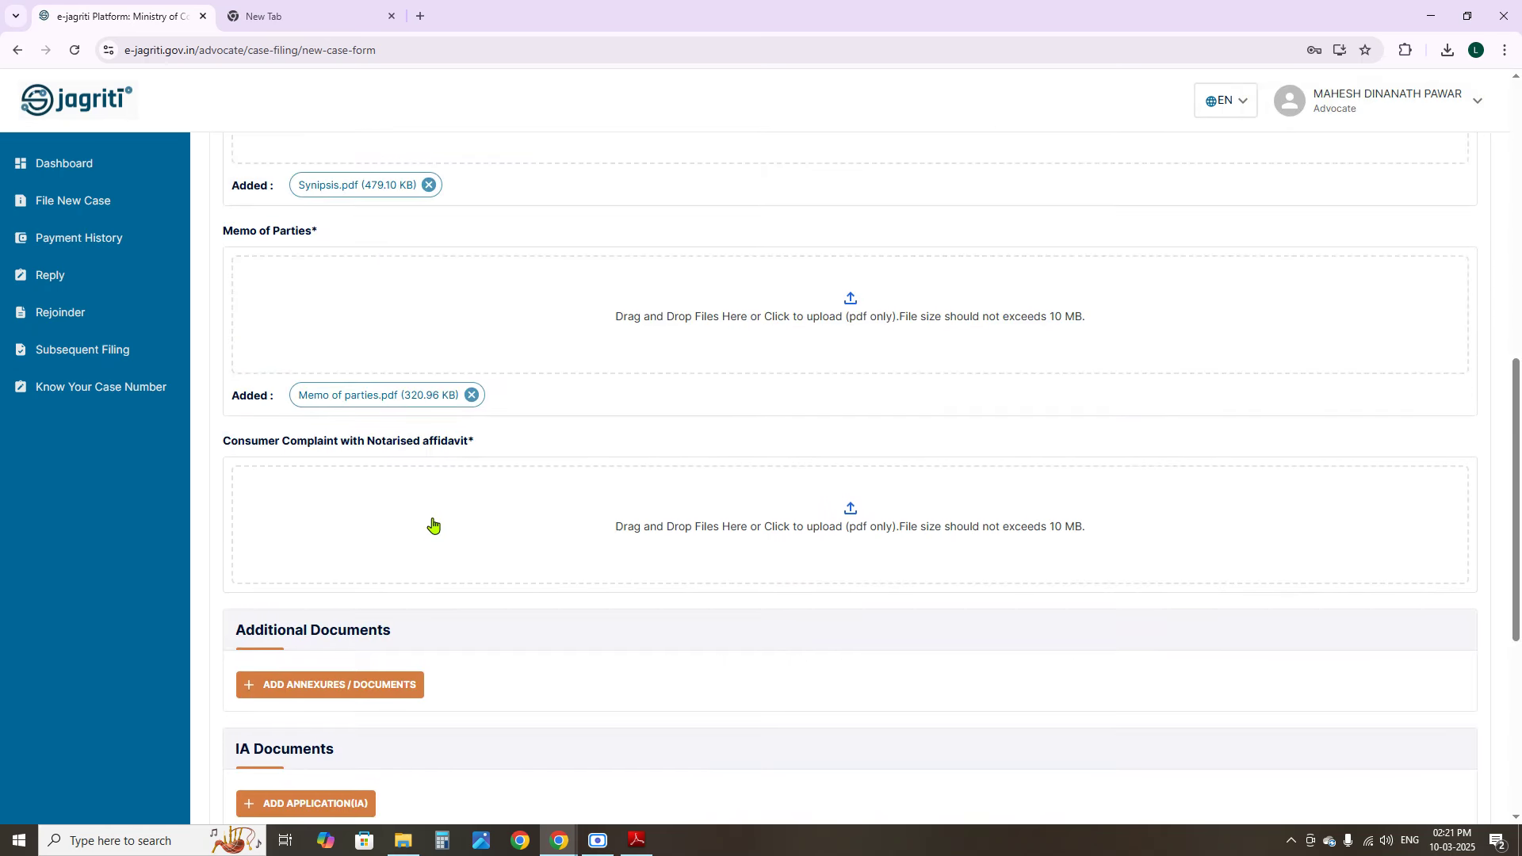
{"action": "left_click", "coordinate": [855, 512]}
{"action": "left_click", "coordinate": [192, 163]}
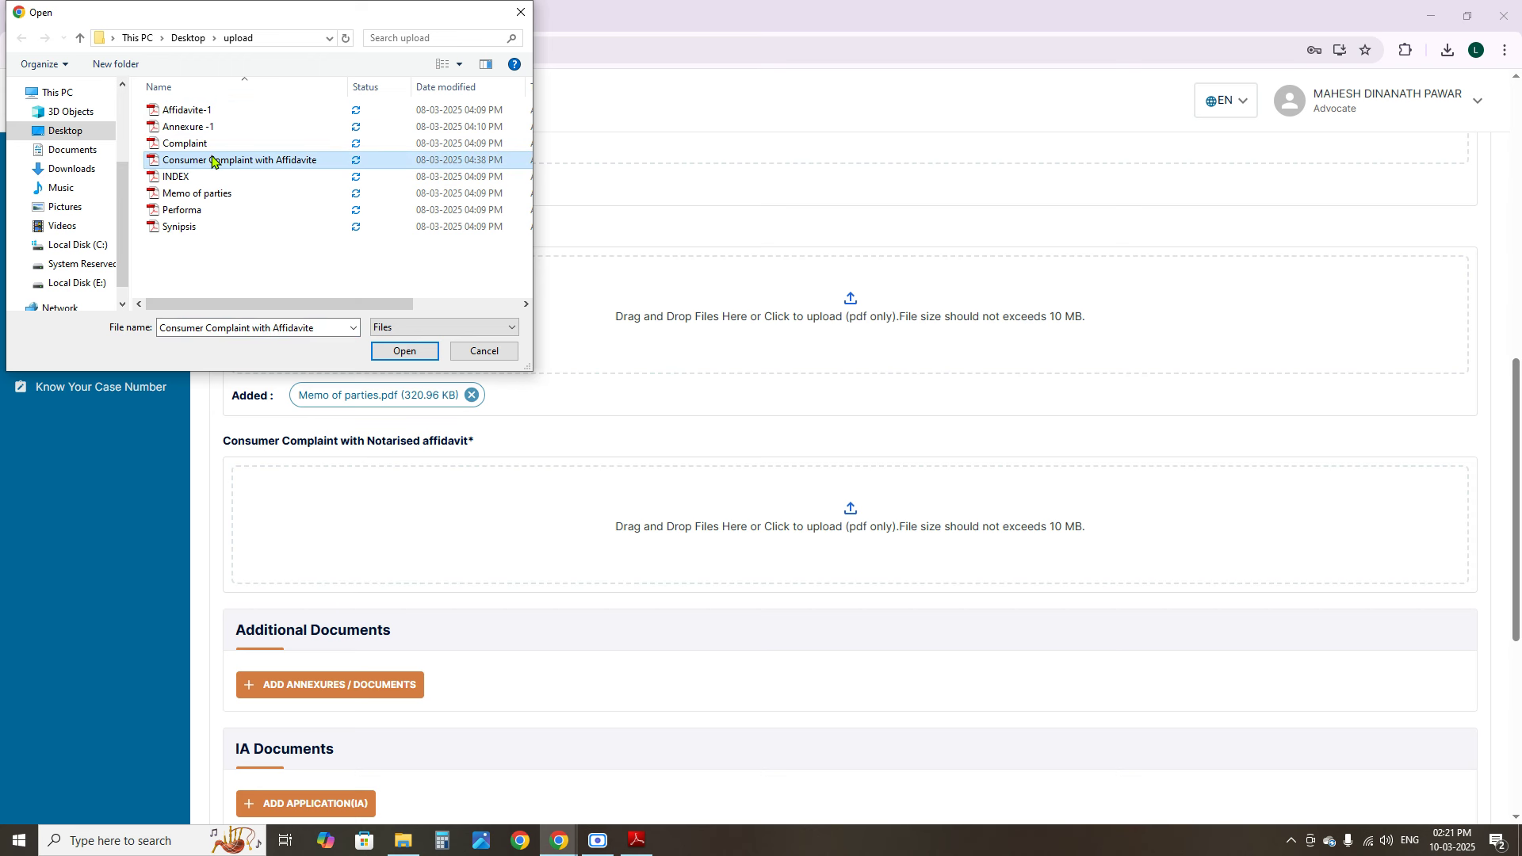
{"action": "double_click", "coordinate": [212, 161]}
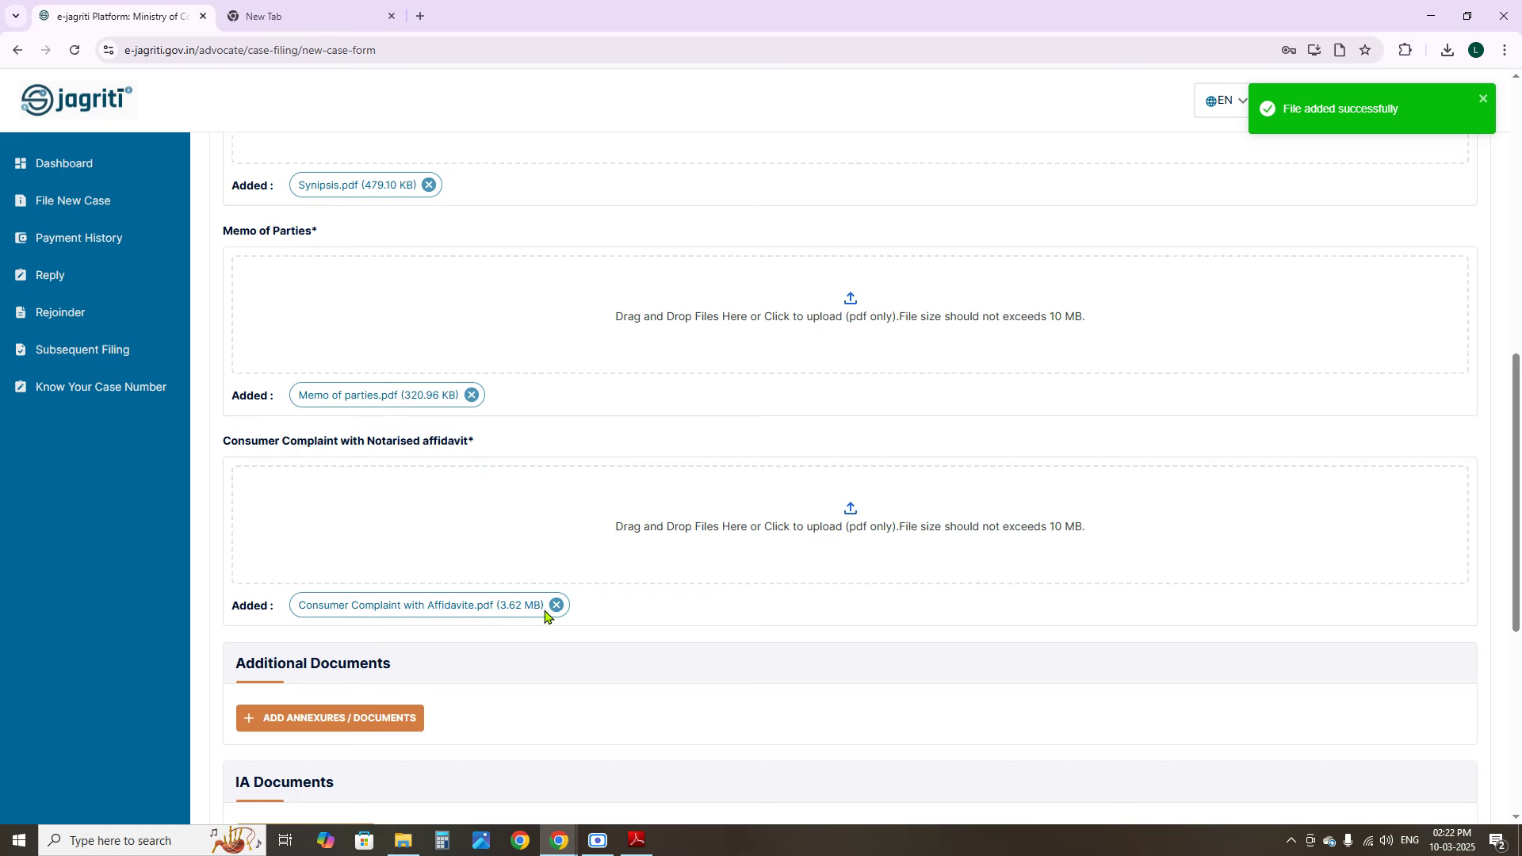
{"action": "scroll", "coordinate": [540, 628], "scroll_direction": "down", "scroll_amount": 5}
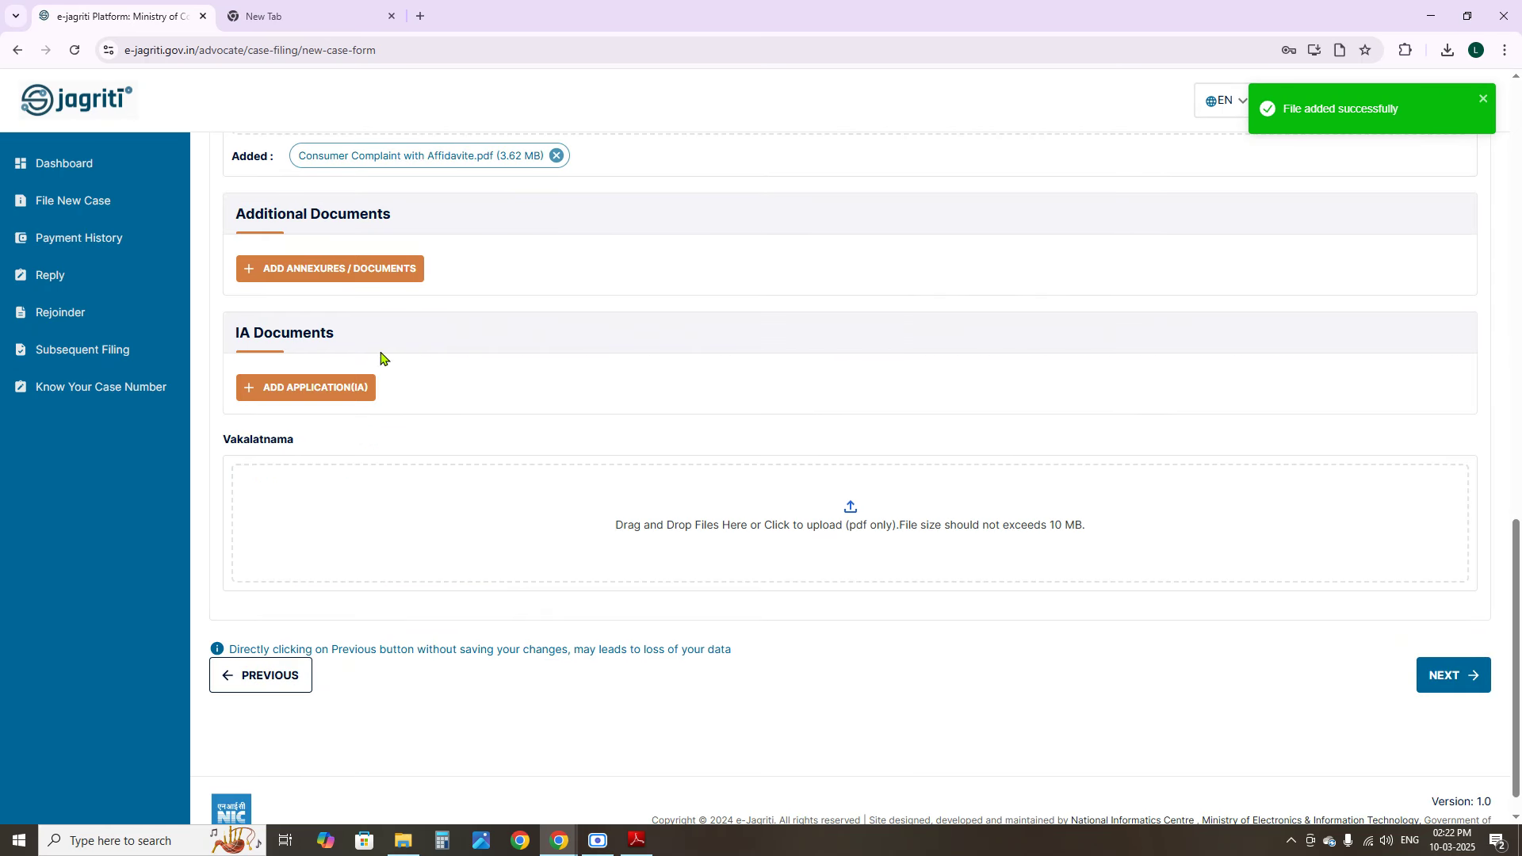
Add an additional document named Annexure -1 (INVOCE) with Affidavite-1.pdf attached
{"action": "left_click", "coordinate": [317, 271]}
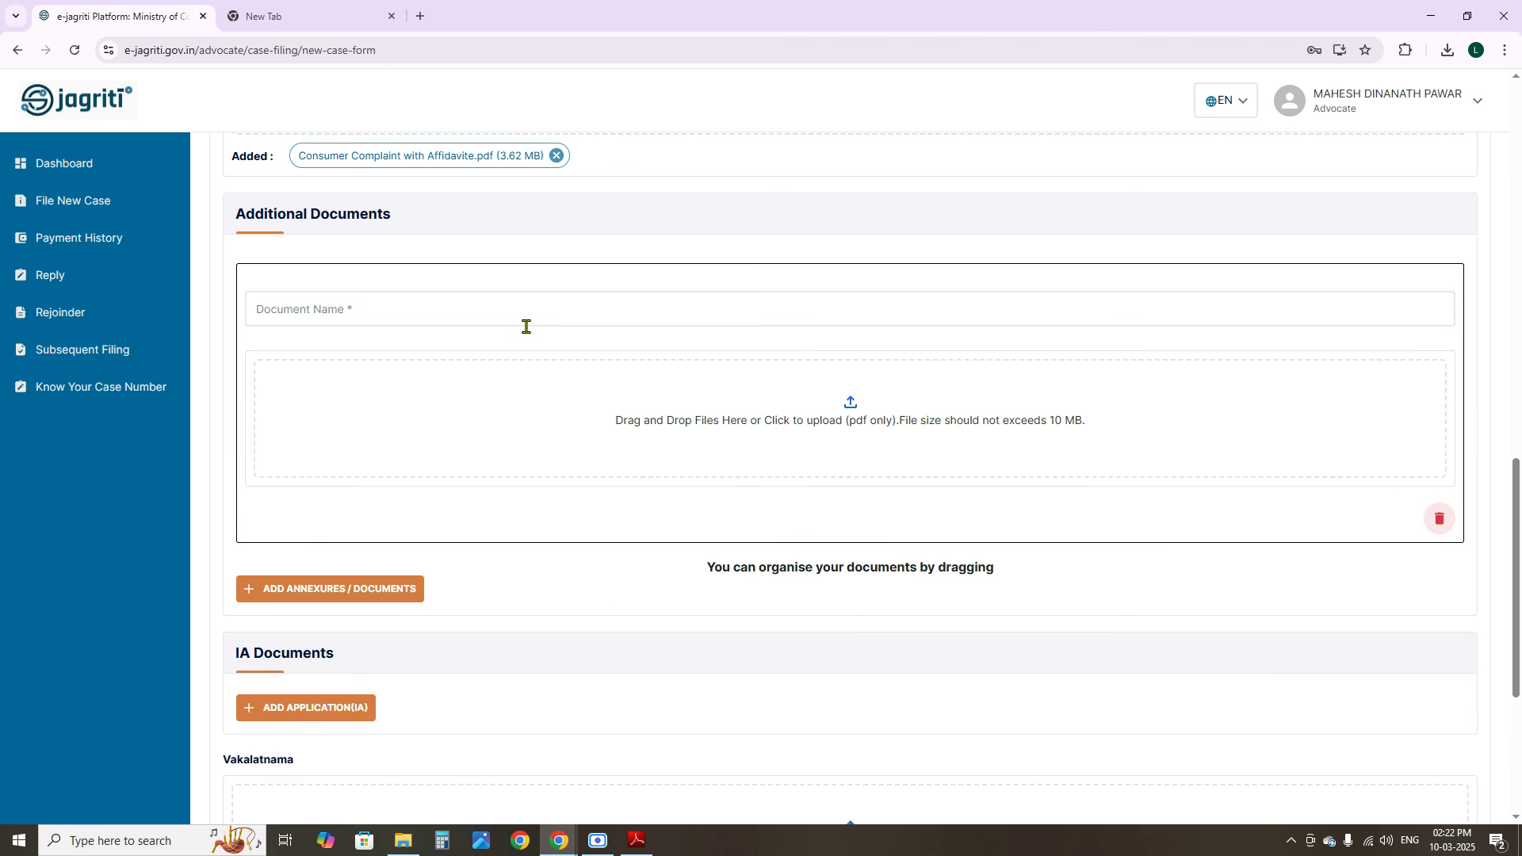
{"action": "left_click", "coordinate": [449, 307]}
{"action": "left_click", "coordinate": [392, 357]}
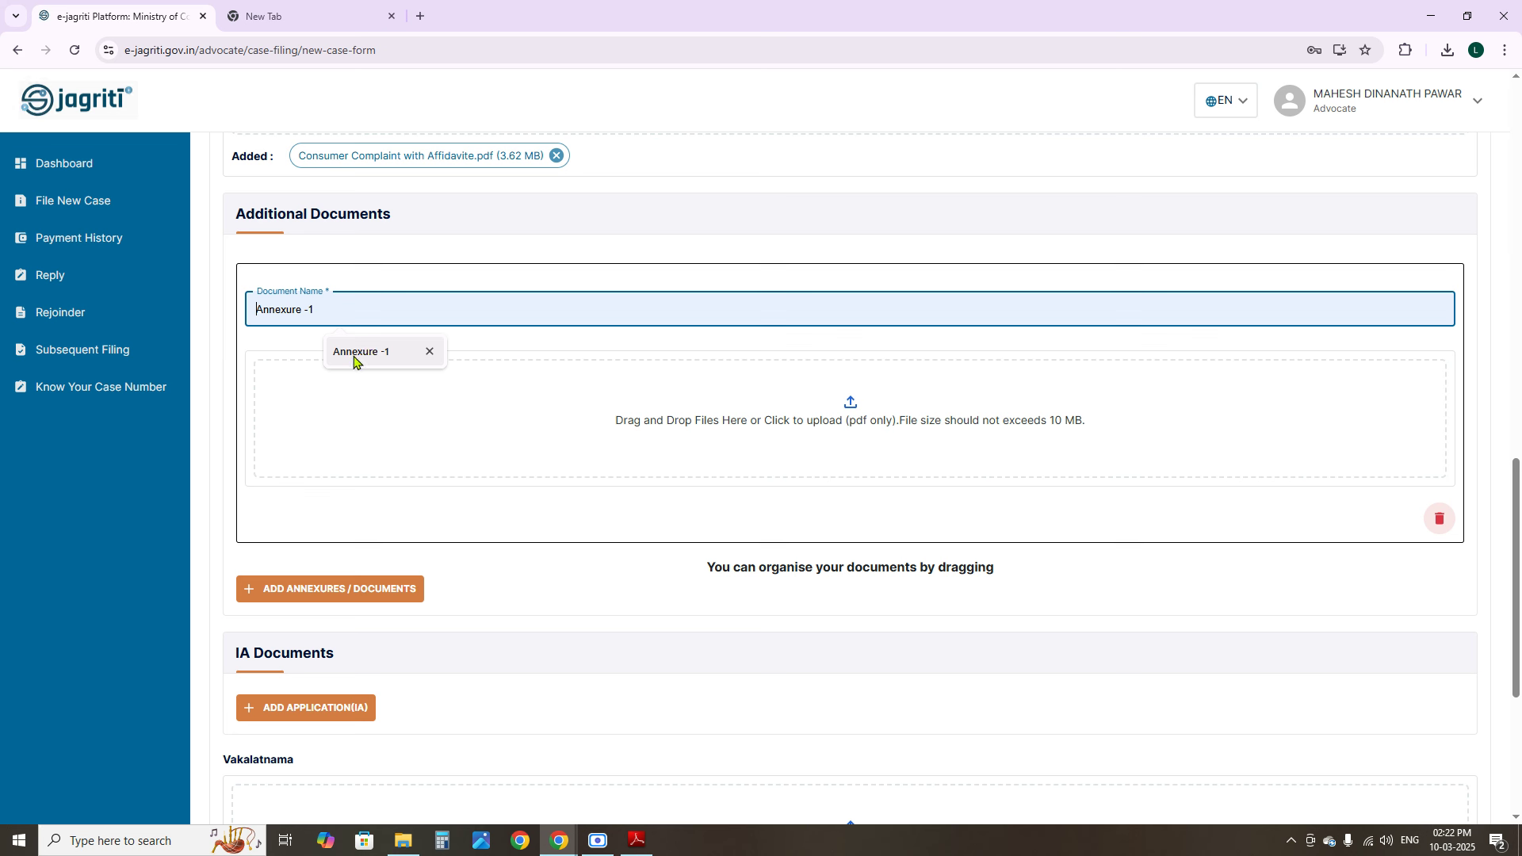
{"action": "left_click", "coordinate": [353, 353]}
{"action": "type", "text": "("}
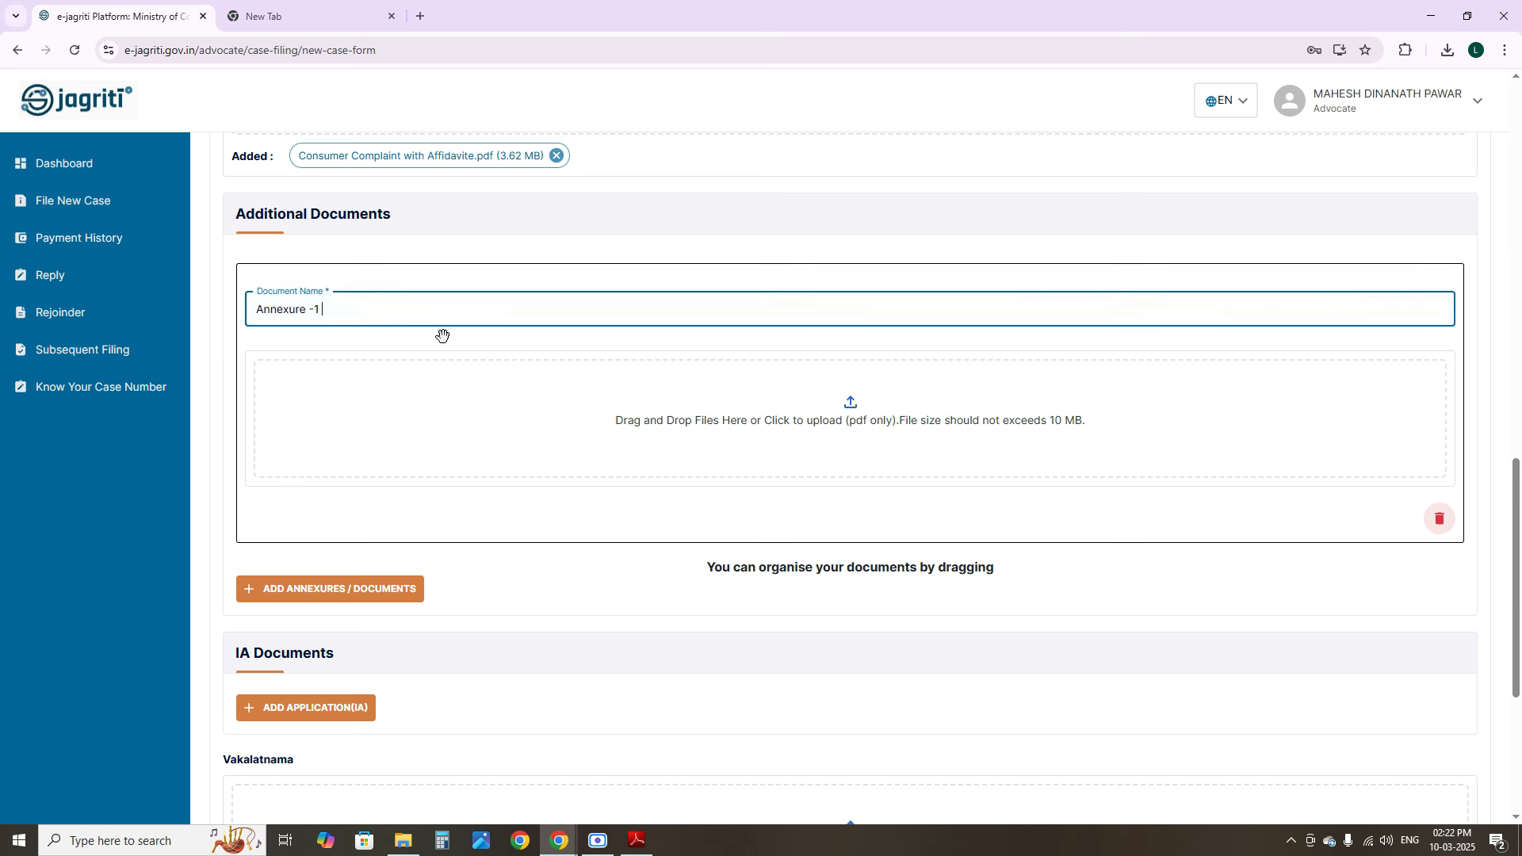
{"action": "type", "text": "INVOCE"}
{"action": "left_click", "coordinate": [855, 407]}
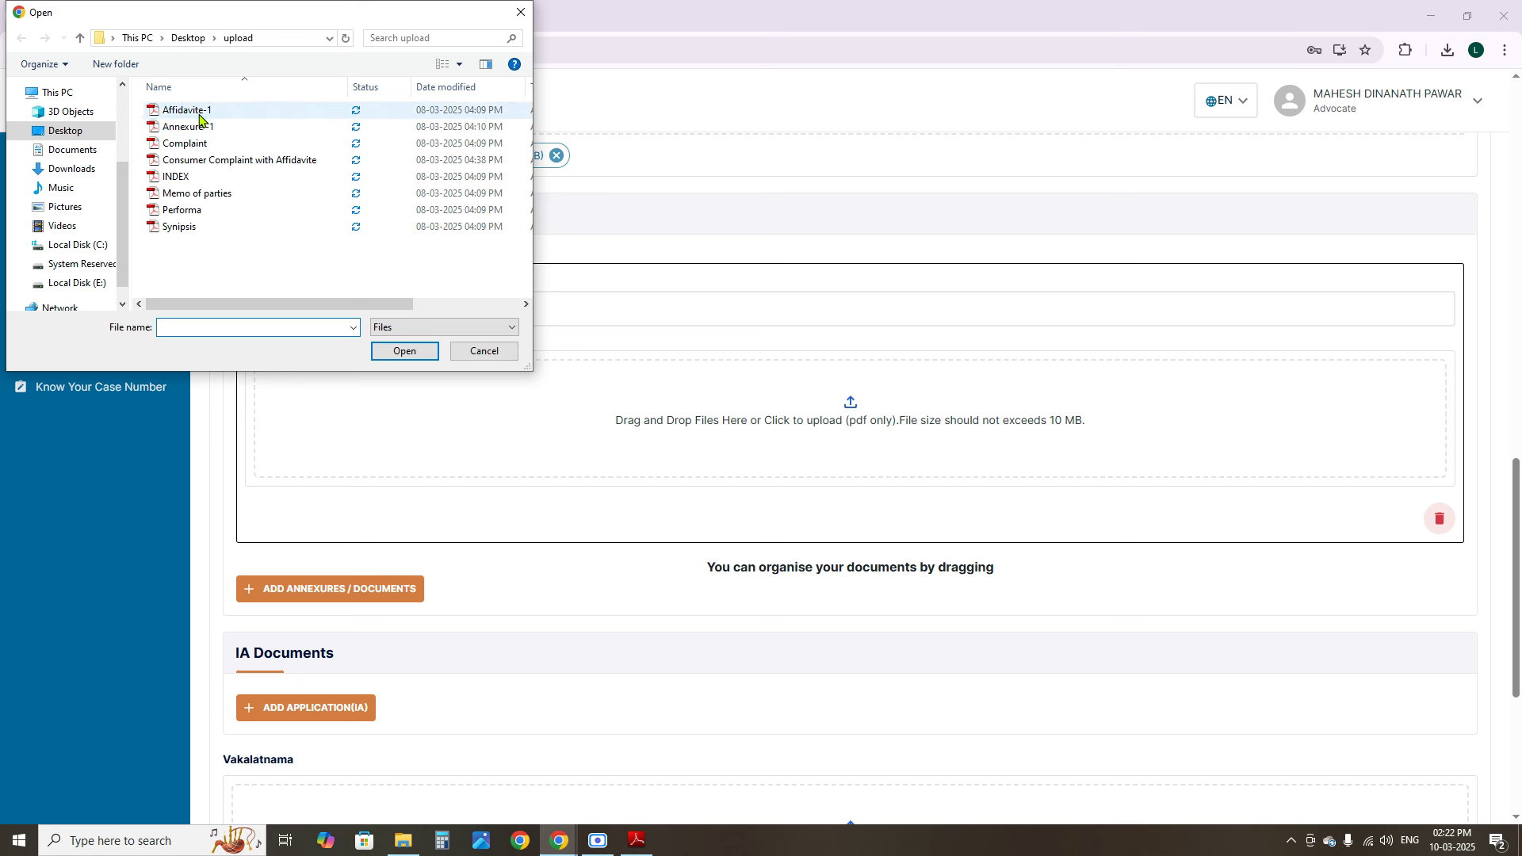
{"action": "double_click", "coordinate": [194, 111]}
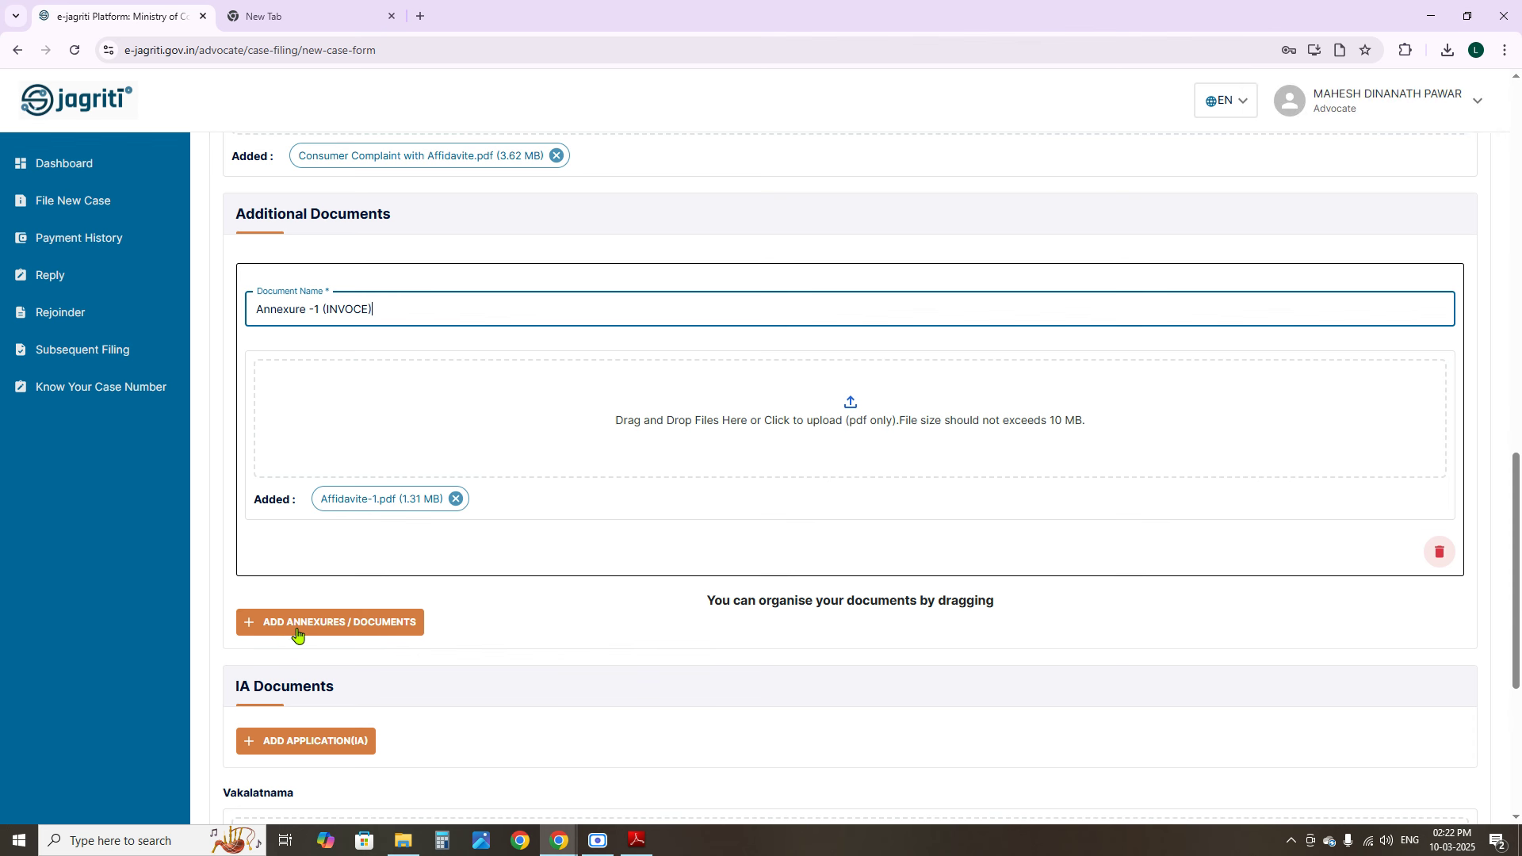
Add a second entry named ANNEXURE -2 (EMAIL), cancel its file choice, then delete it
{"action": "left_click", "coordinate": [367, 623]}
{"action": "left_click", "coordinate": [319, 641]}
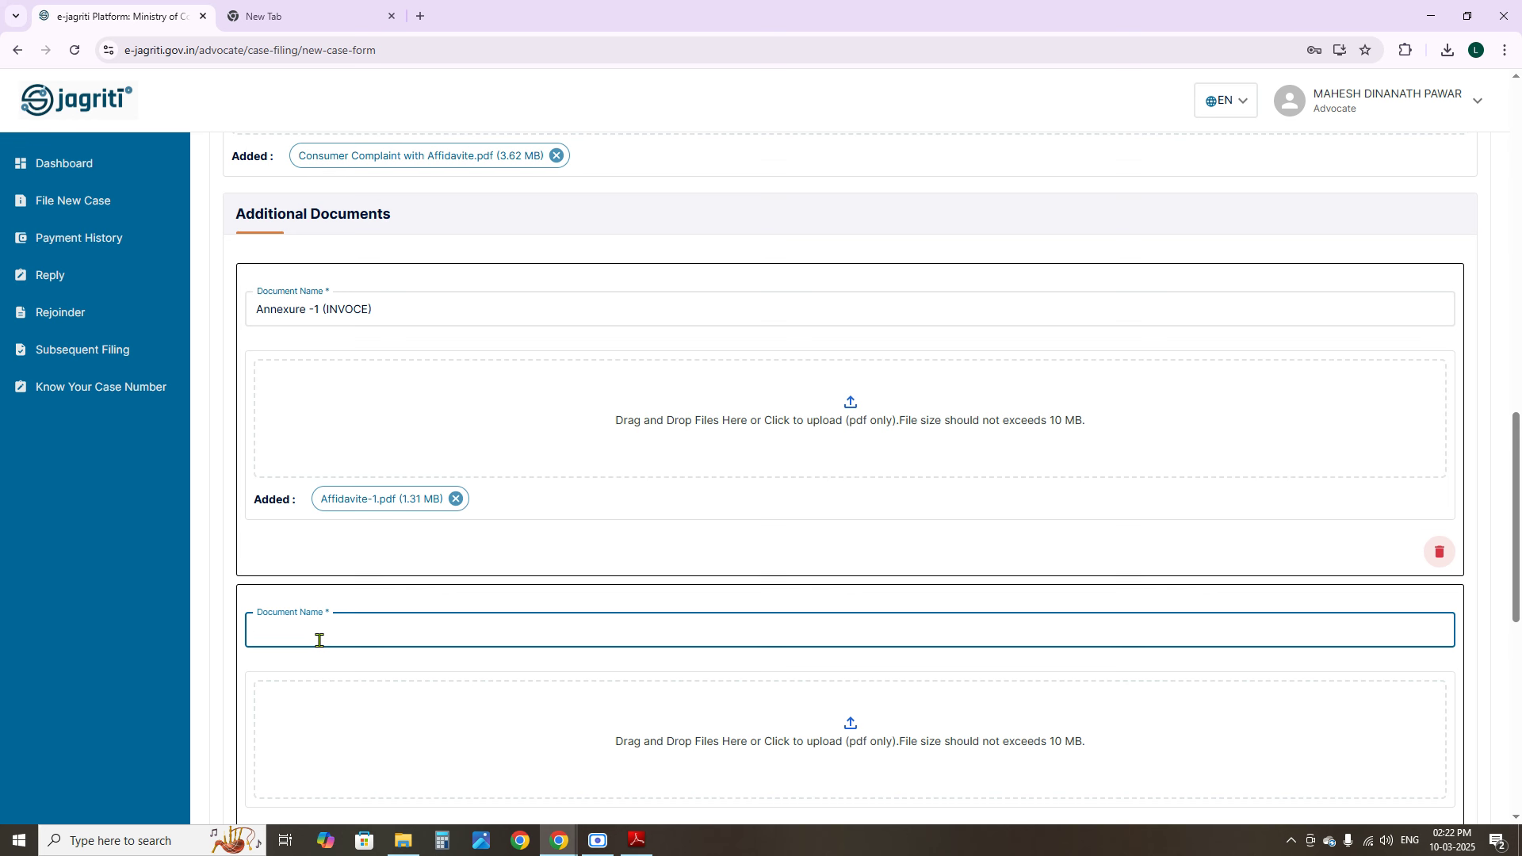
{"action": "type", "text": "ANNEXURE -2 (EMAIL"}
{"action": "left_click", "coordinate": [795, 708]}
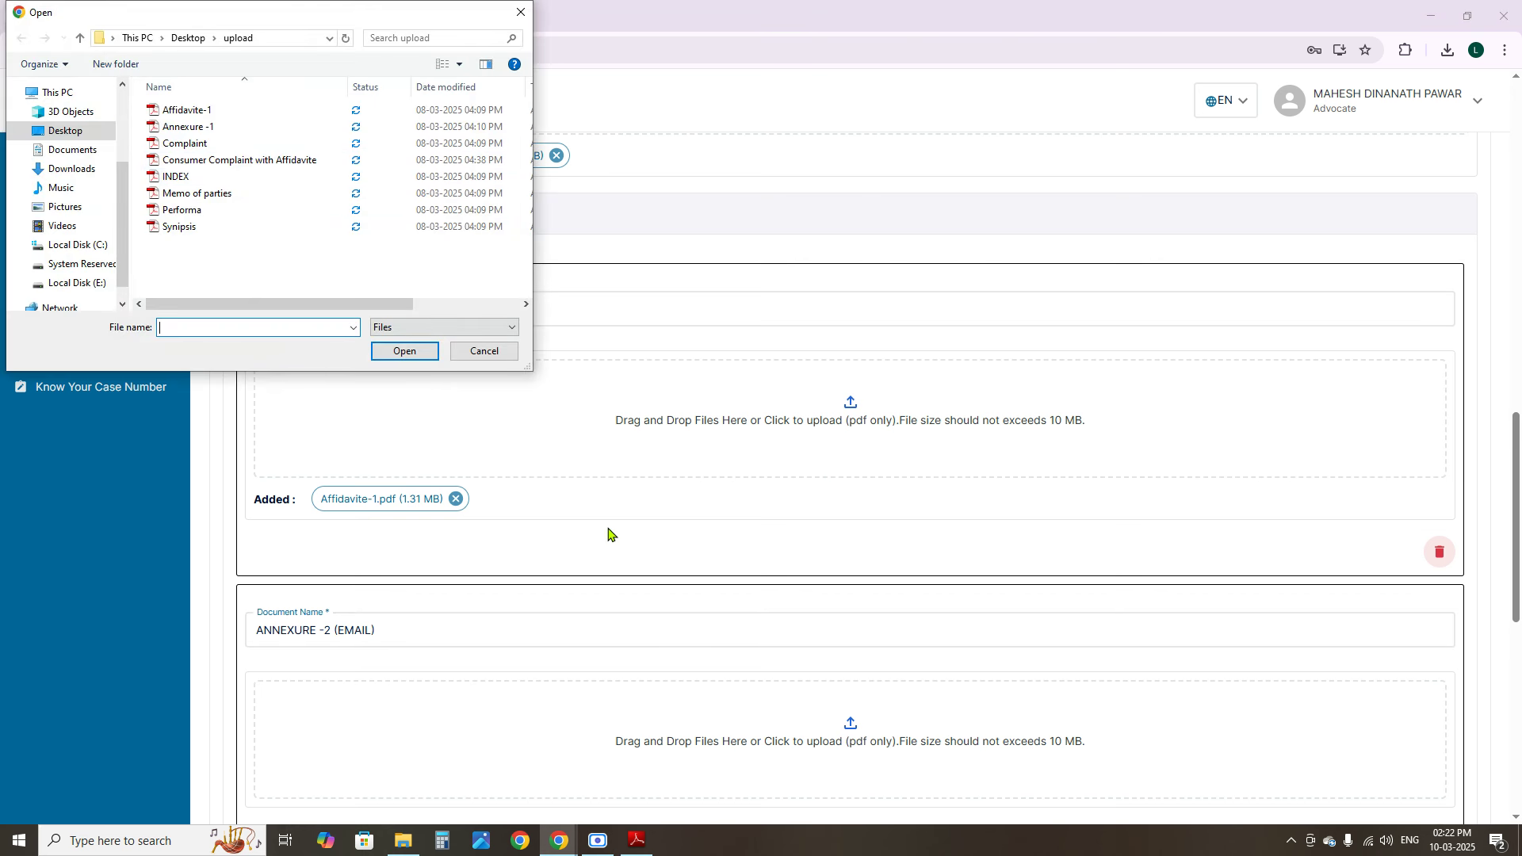
{"action": "left_click", "coordinate": [484, 351]}
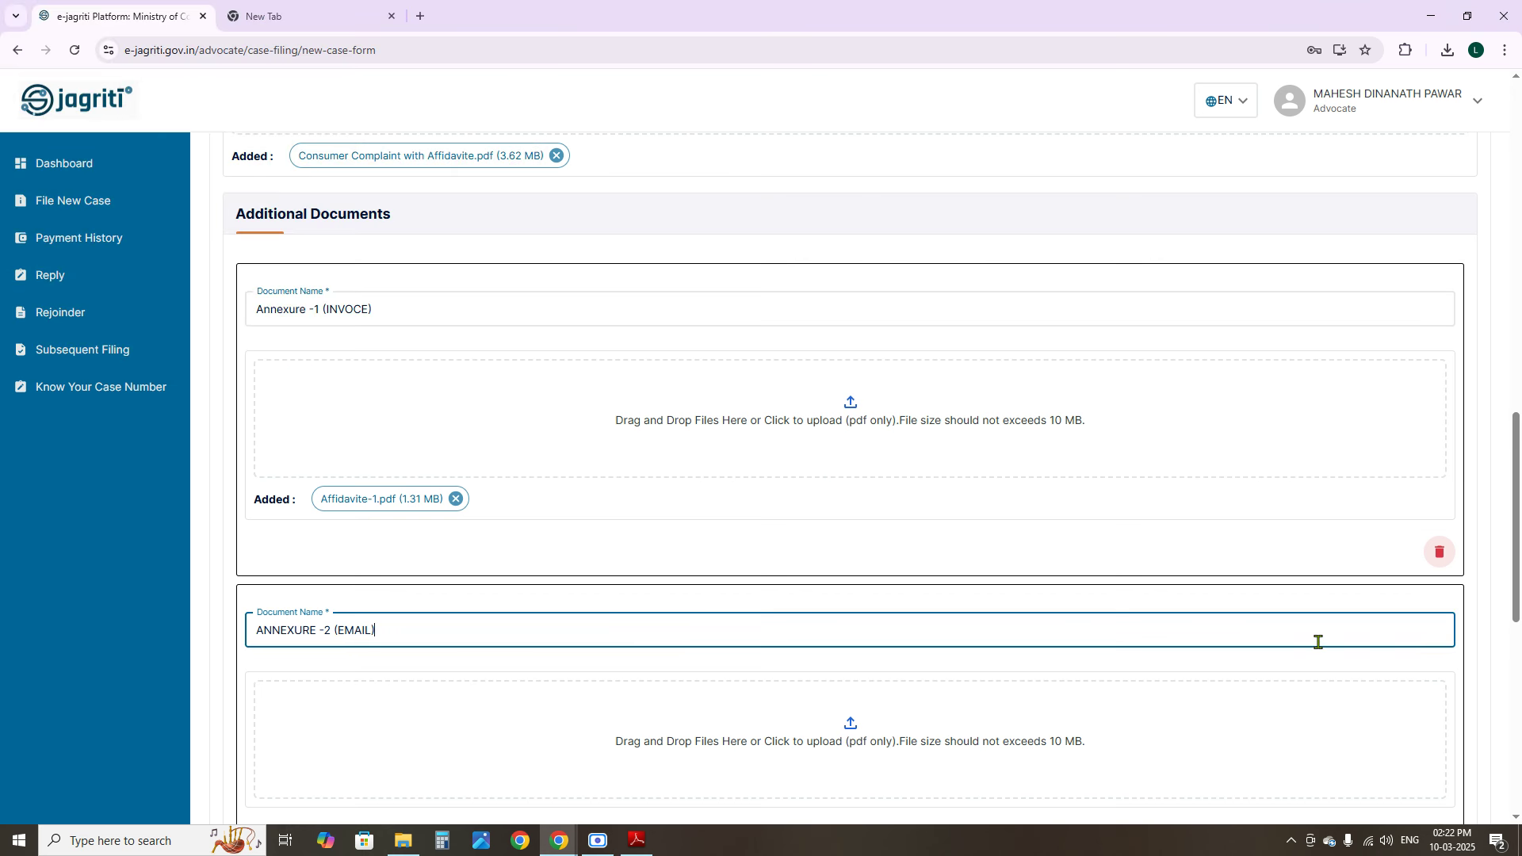
{"action": "scroll", "coordinate": [1316, 638], "scroll_direction": "down", "scroll_amount": 5}
{"action": "left_click", "coordinate": [1440, 391]}
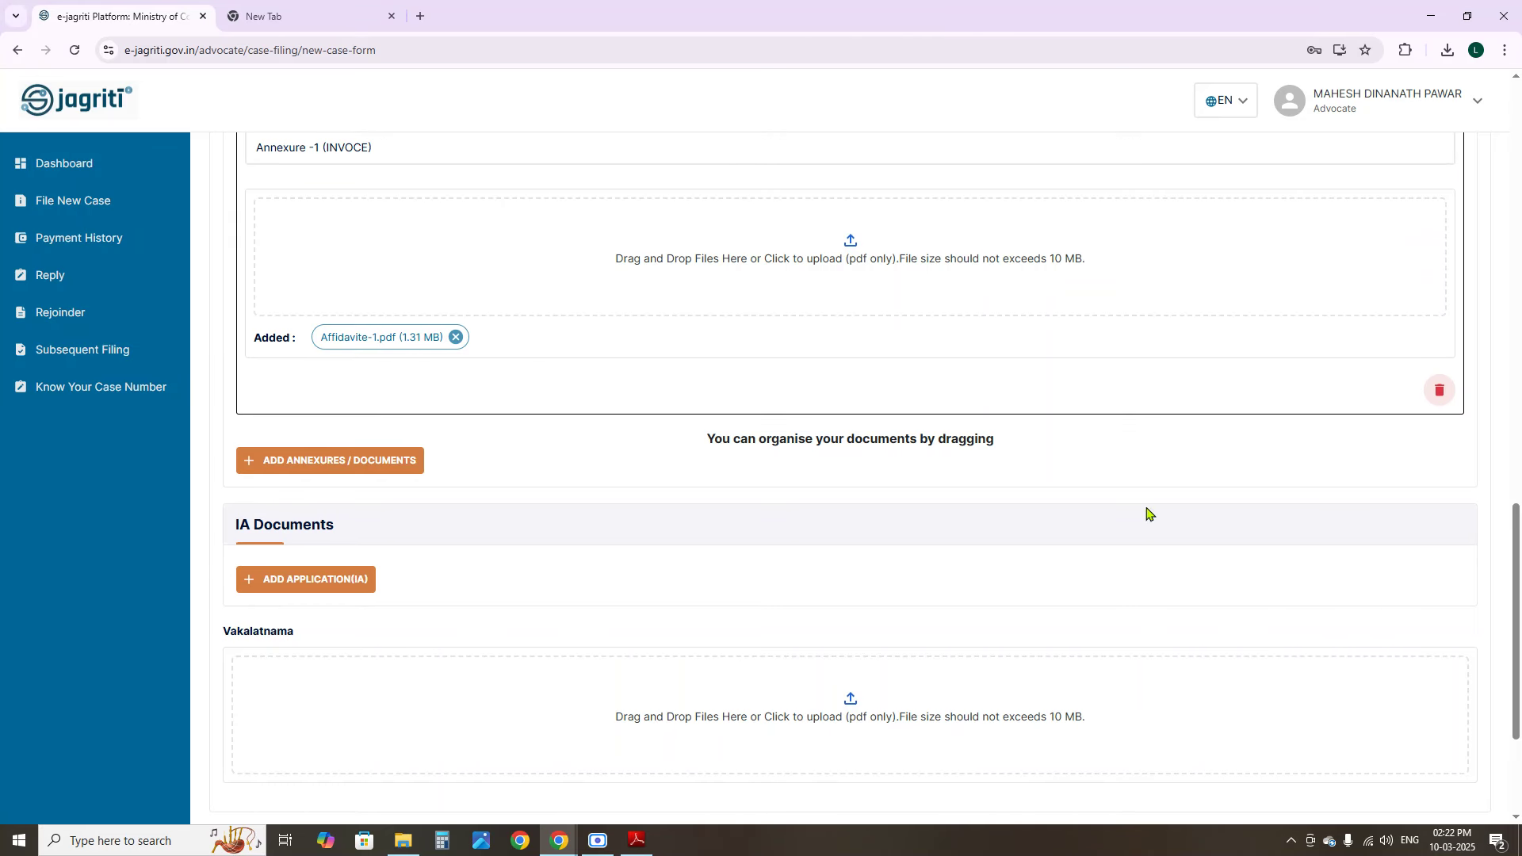
{"action": "scroll", "coordinate": [1044, 520], "scroll_direction": "down", "scroll_amount": 15}
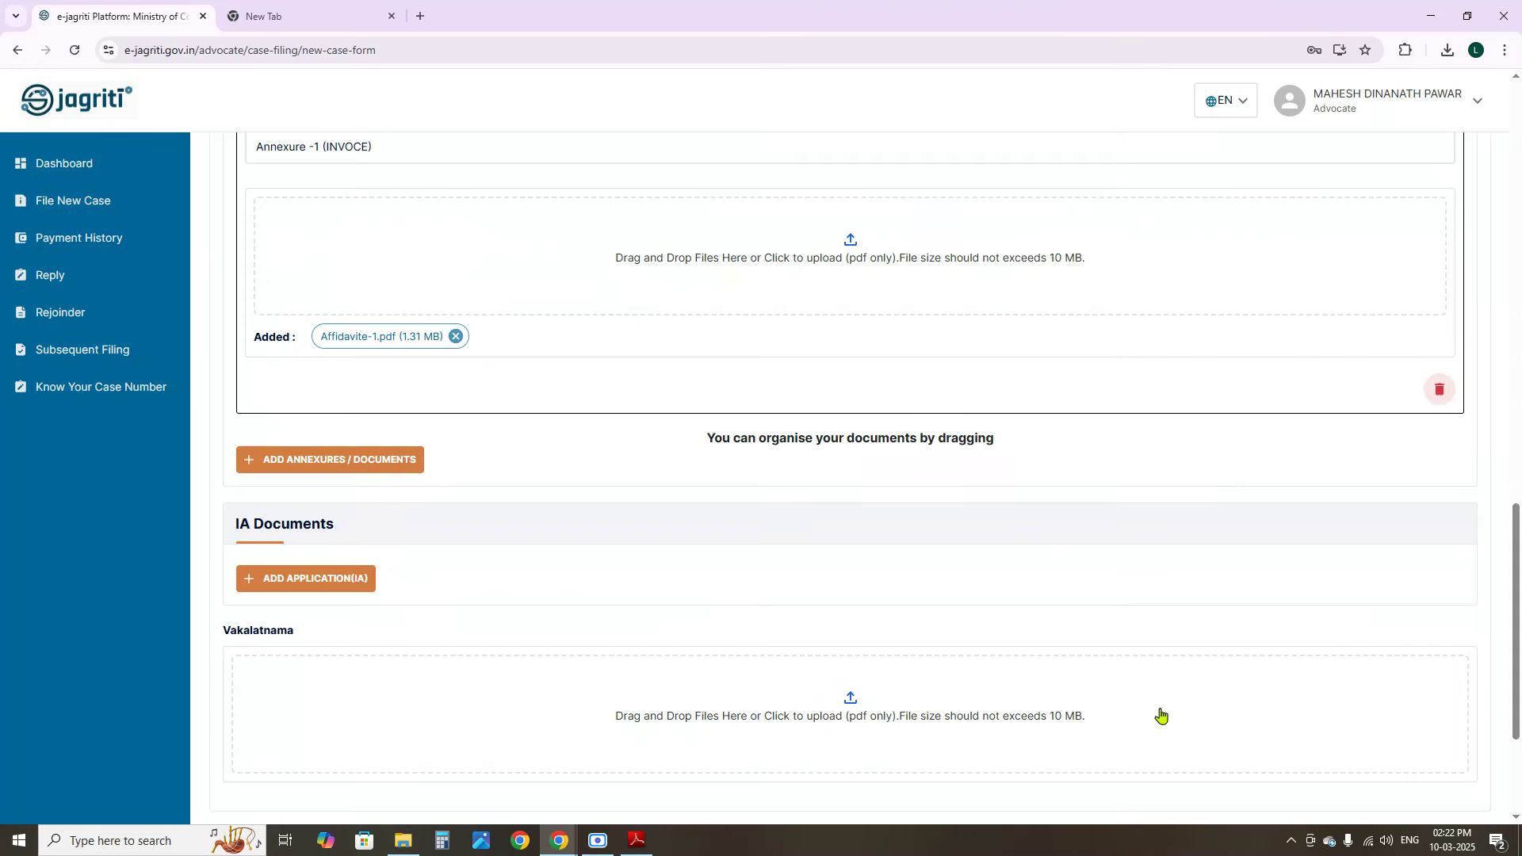
{"action": "scroll", "coordinate": [708, 583], "scroll_direction": "down", "scroll_amount": 1}
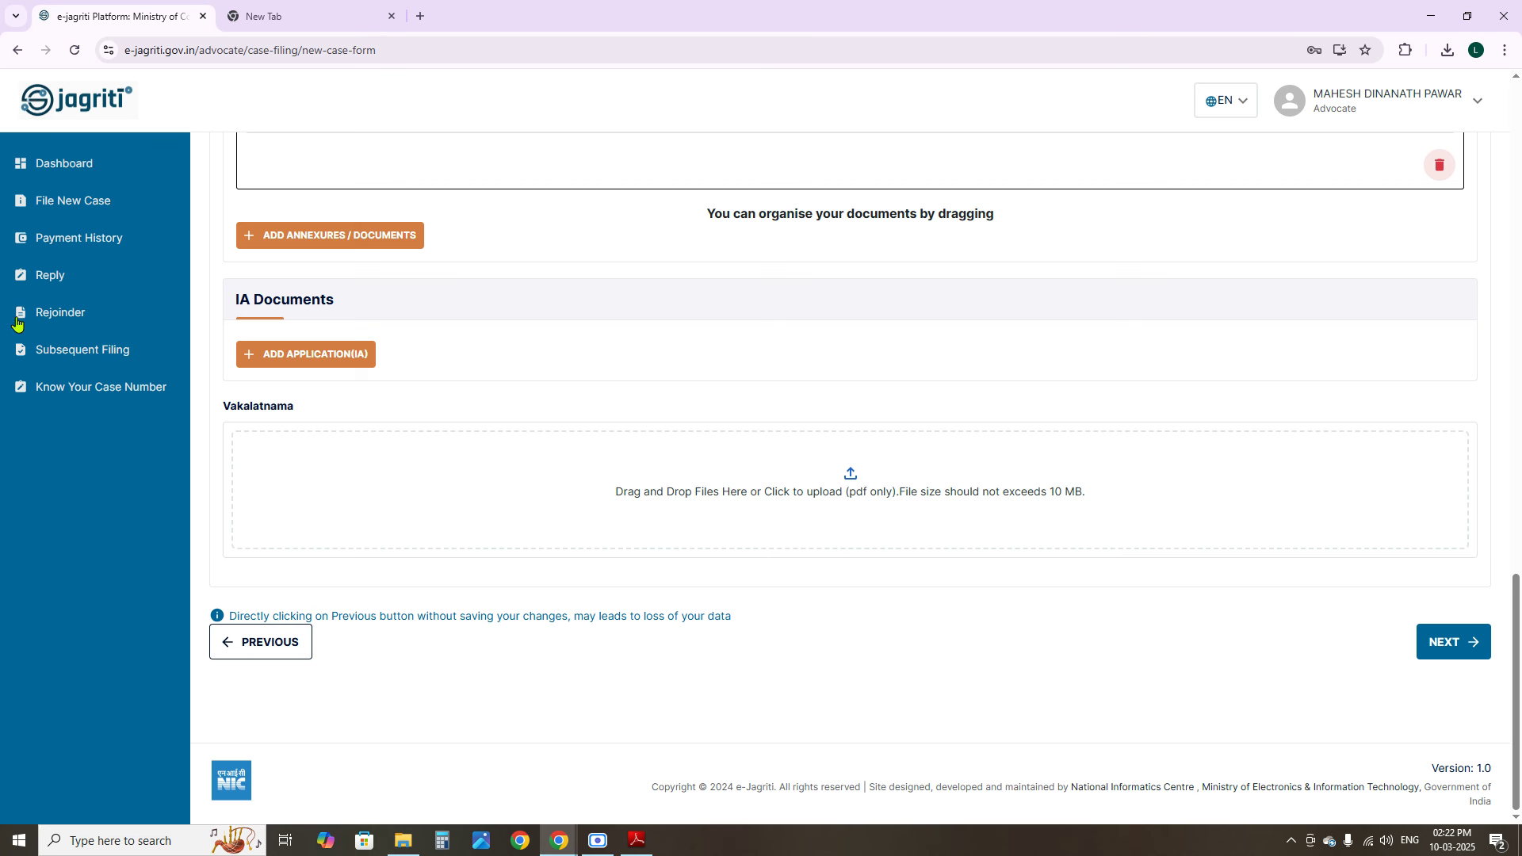
{"action": "left_click_drag", "start_coordinate": [237, 296], "coordinate": [361, 310]}
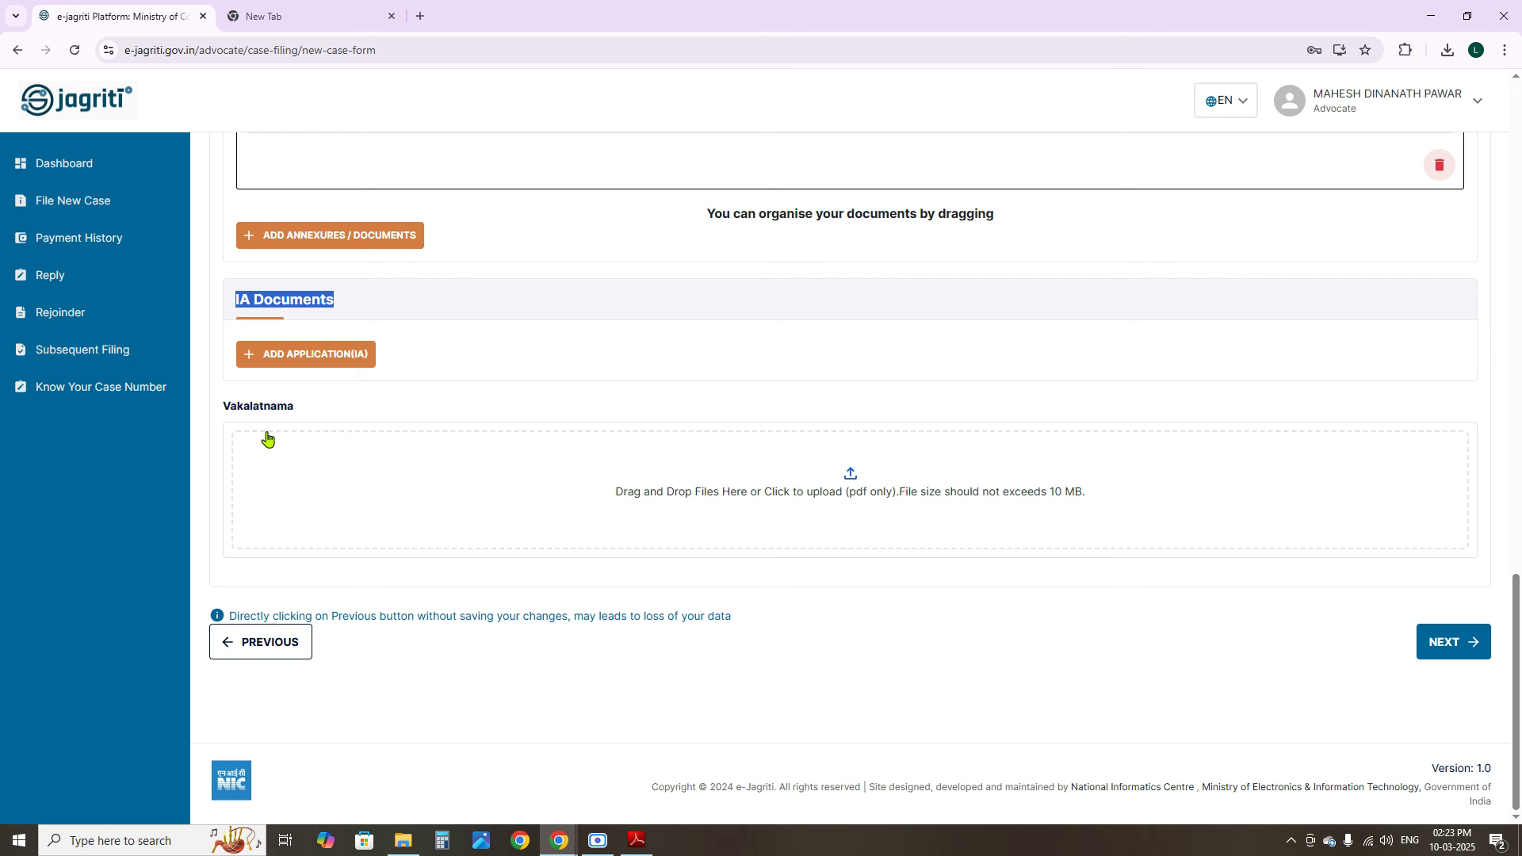
{"action": "left_click", "coordinate": [330, 298]}
{"action": "left_click_drag", "start_coordinate": [339, 307], "coordinate": [277, 321]}
{"action": "left_click_drag", "start_coordinate": [357, 315], "coordinate": [235, 300]}
{"action": "left_click", "coordinate": [351, 304]}
{"action": "left_click_drag", "start_coordinate": [236, 300], "coordinate": [377, 334]}
{"action": "left_click", "coordinate": [341, 307]}
{"action": "left_click_drag", "start_coordinate": [333, 299], "coordinate": [221, 303]}
{"action": "left_click_drag", "start_coordinate": [230, 406], "coordinate": [313, 413]}
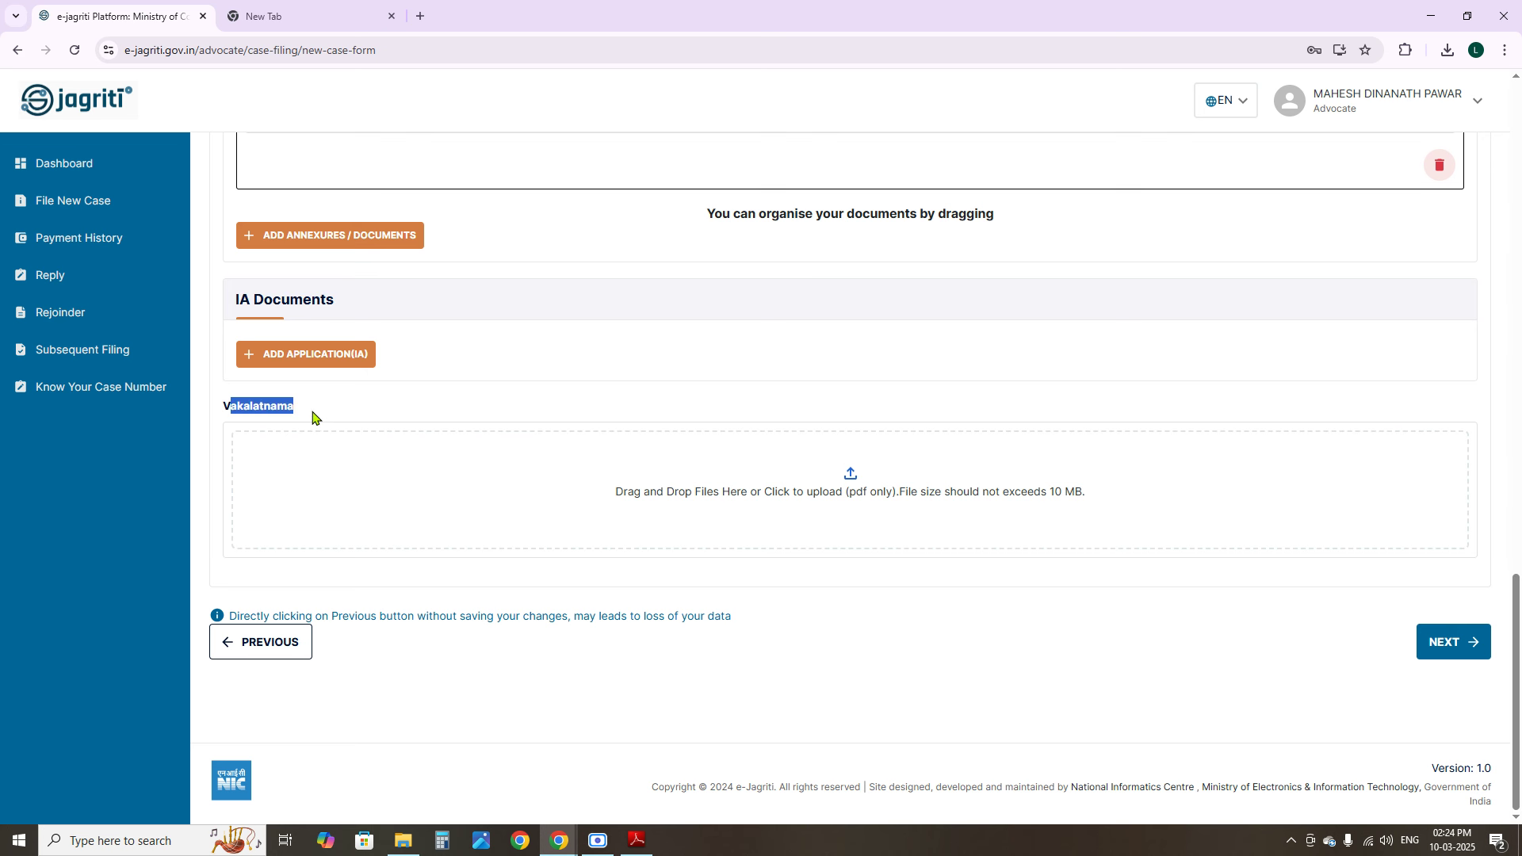
Leave the Vakalatnama slot empty, review the uploads, and continue to Final Submission & Checkout
{"action": "left_click", "coordinate": [838, 483]}
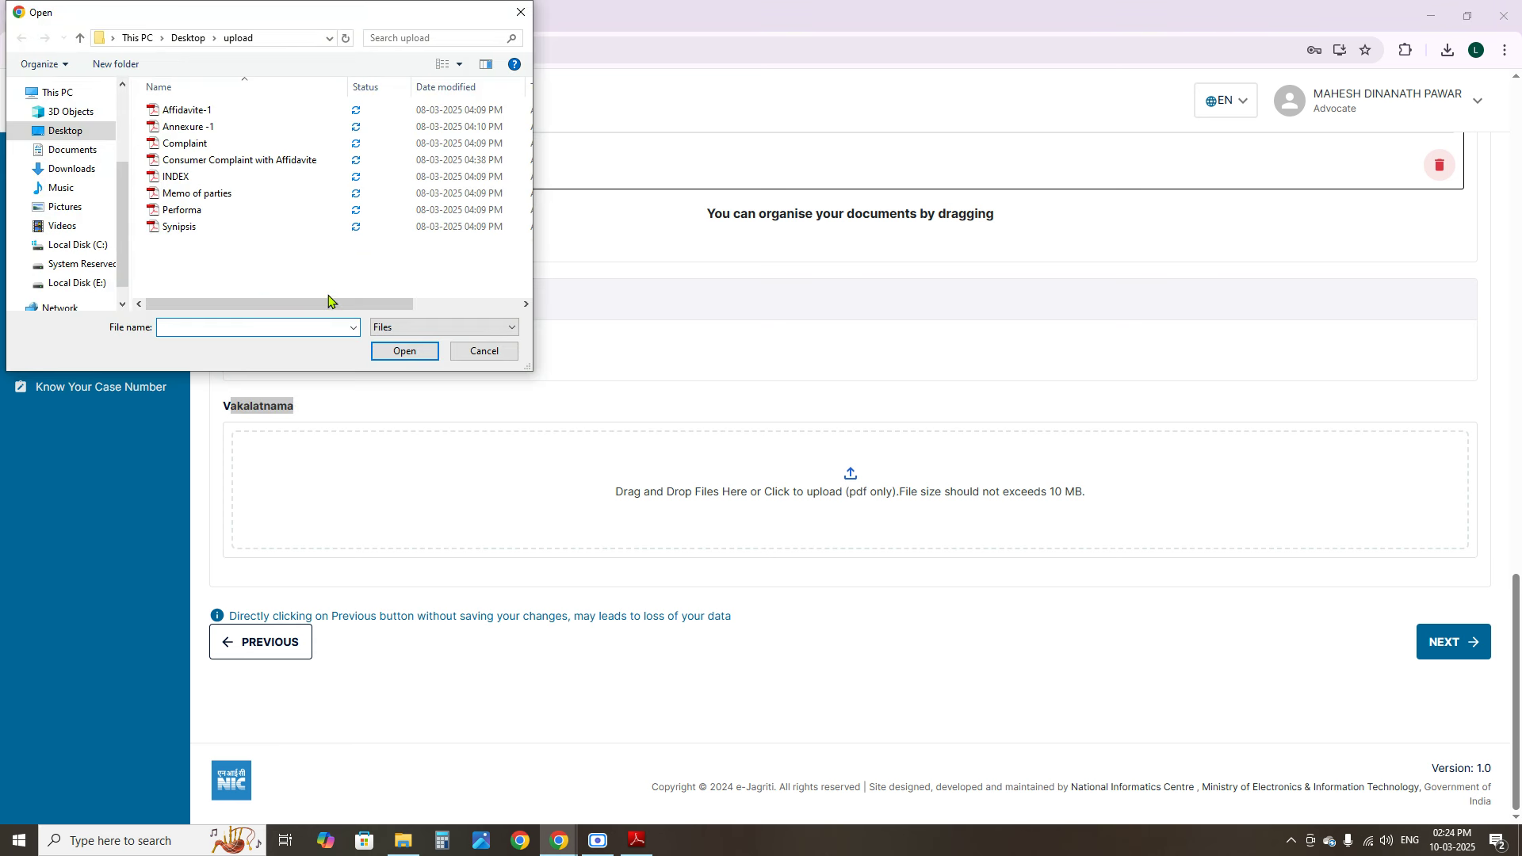
{"action": "left_click", "coordinate": [484, 349]}
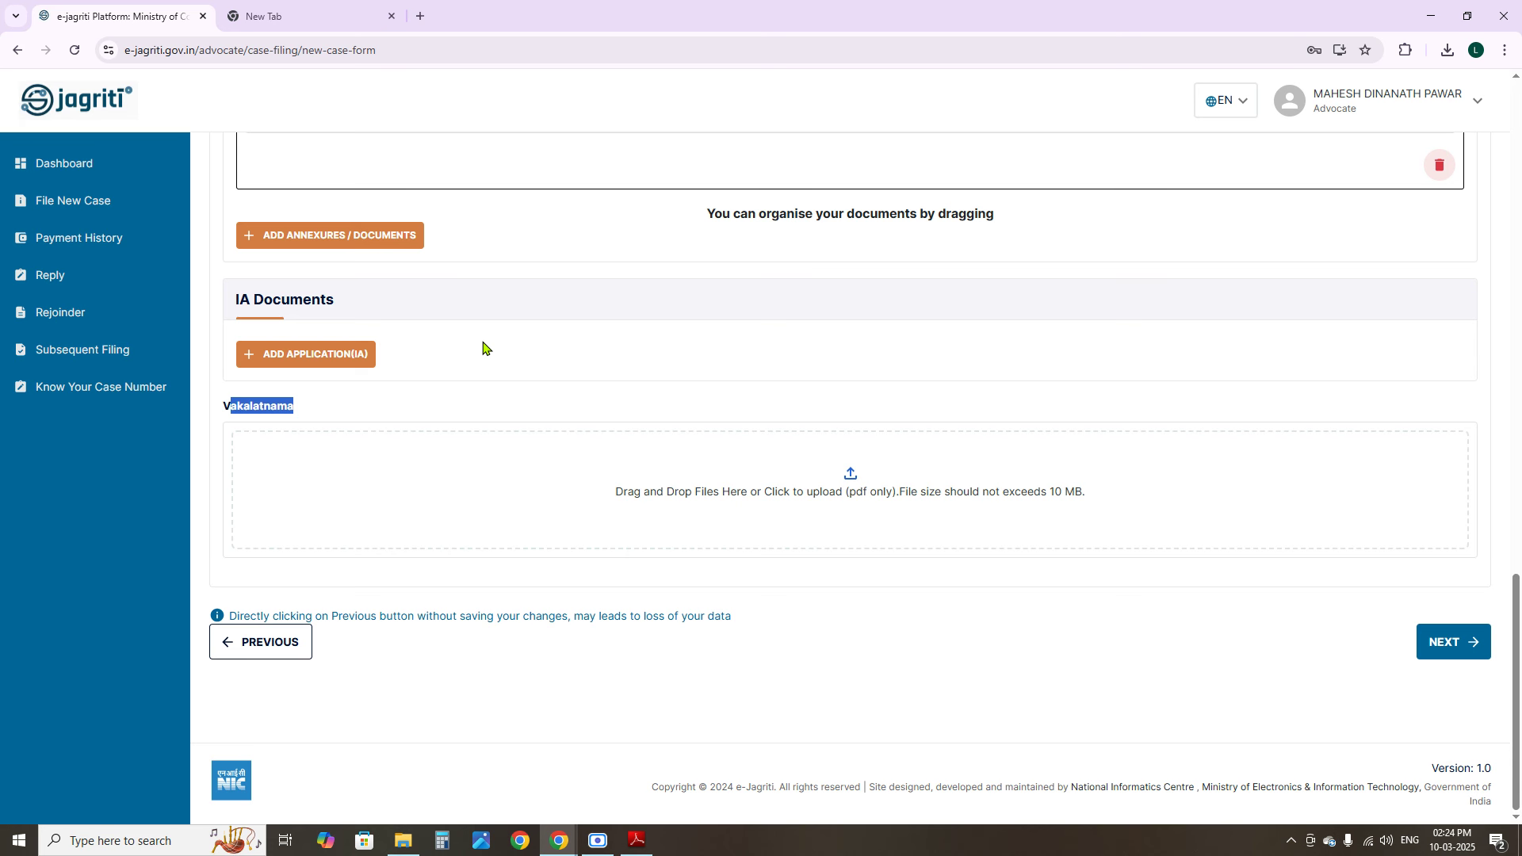
{"action": "left_click", "coordinate": [531, 410]}
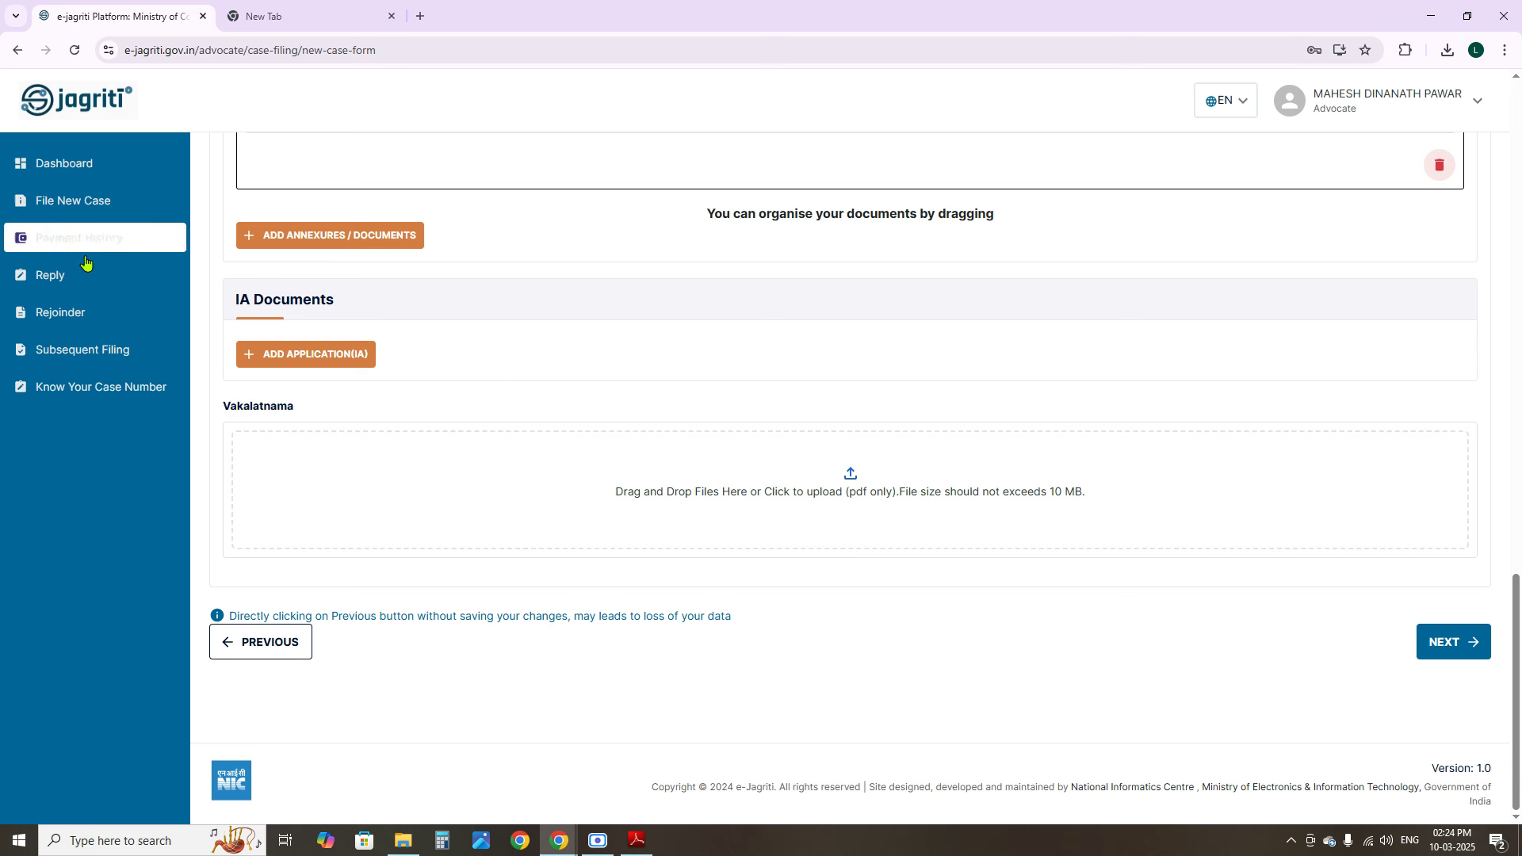
{"action": "scroll", "coordinate": [737, 436], "scroll_direction": "up", "scroll_amount": 10}
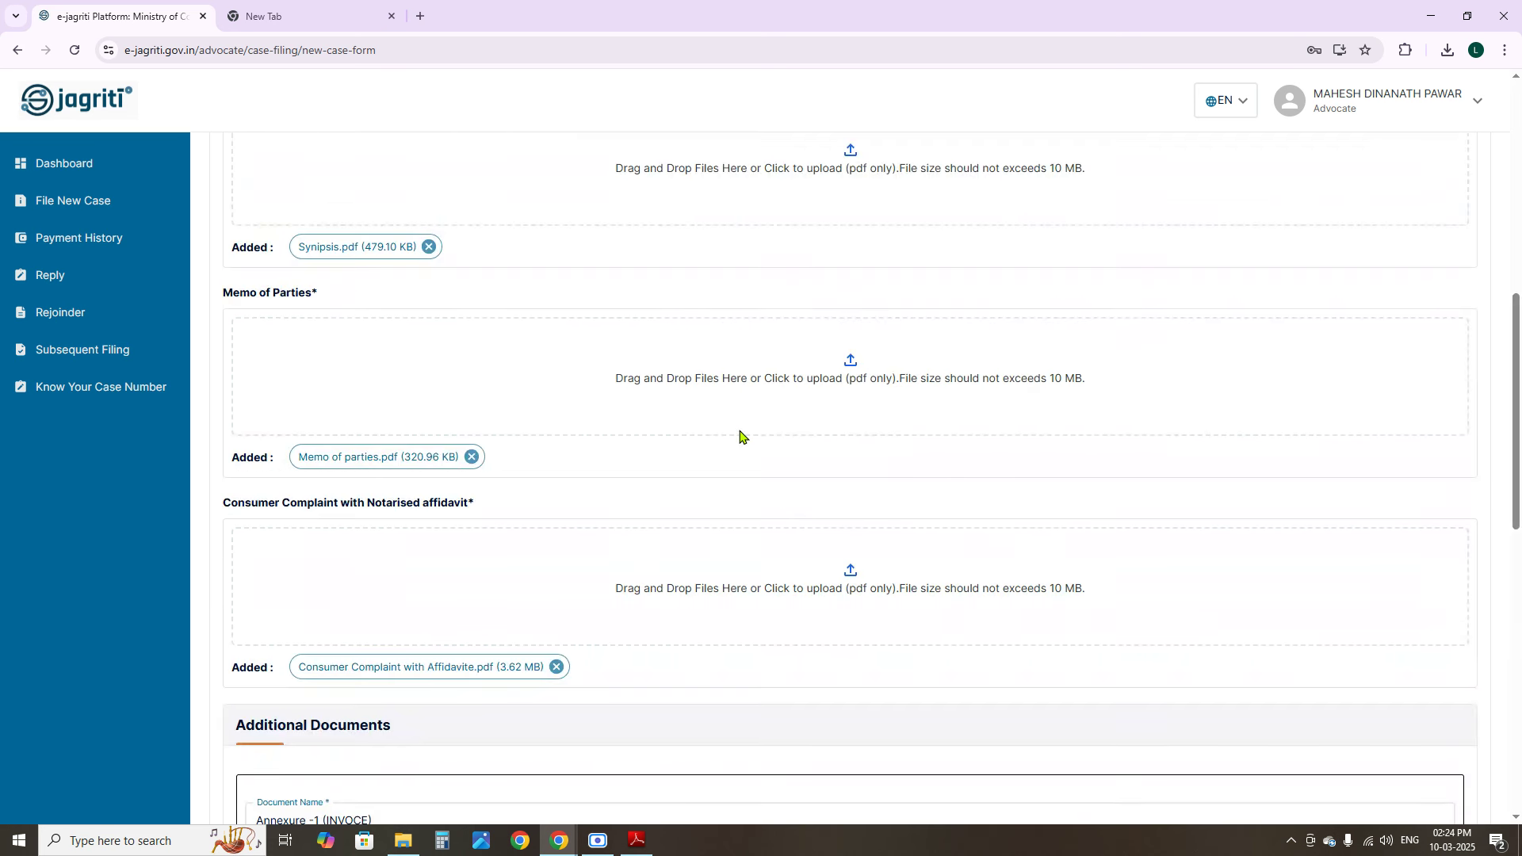
{"action": "scroll", "coordinate": [734, 449], "scroll_direction": "down", "scroll_amount": 10}
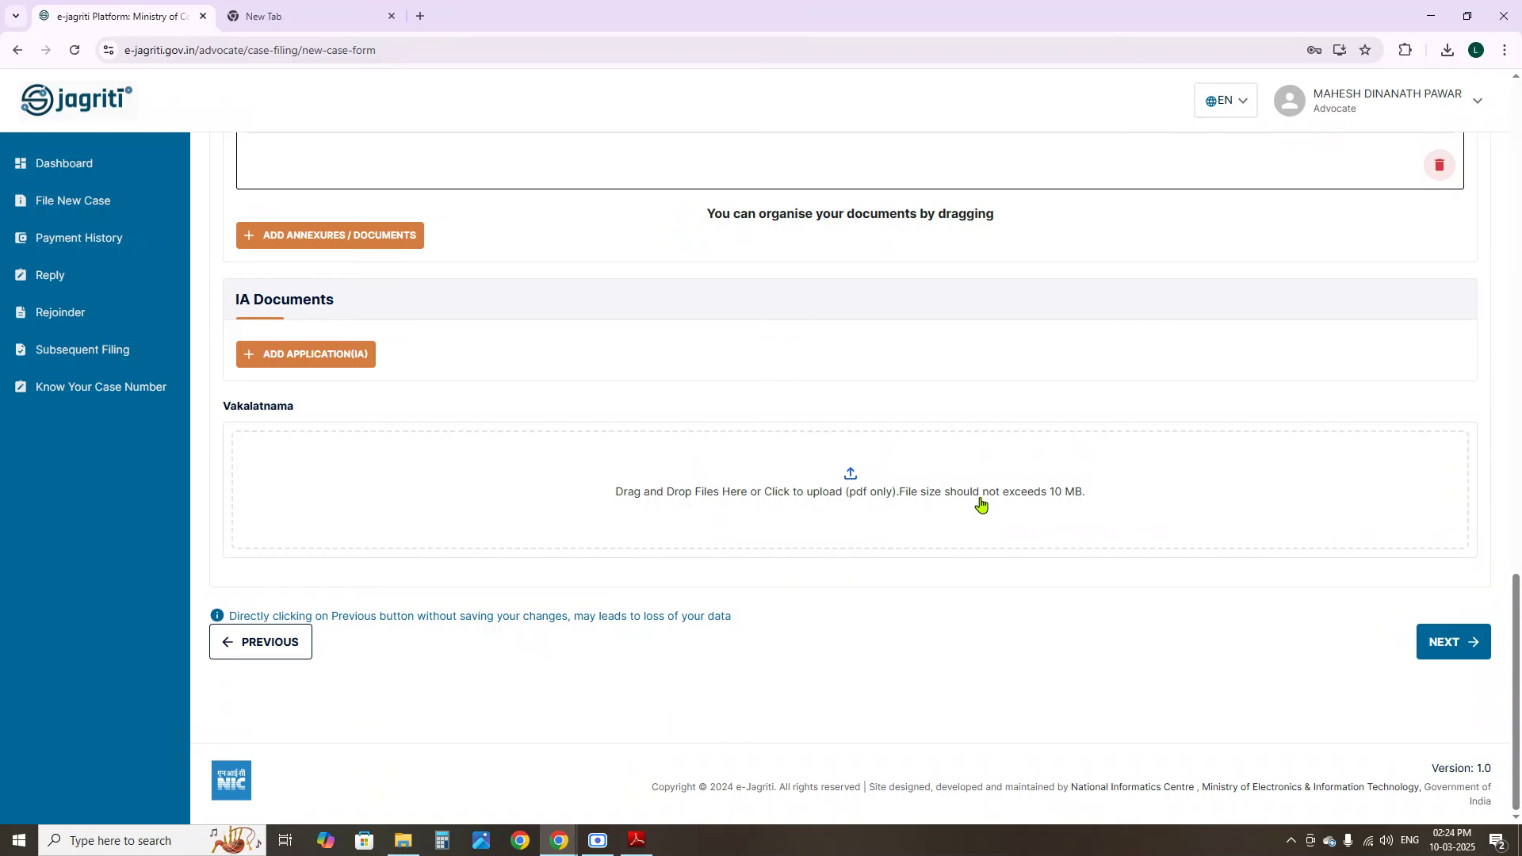
{"action": "left_click", "coordinate": [1450, 646]}
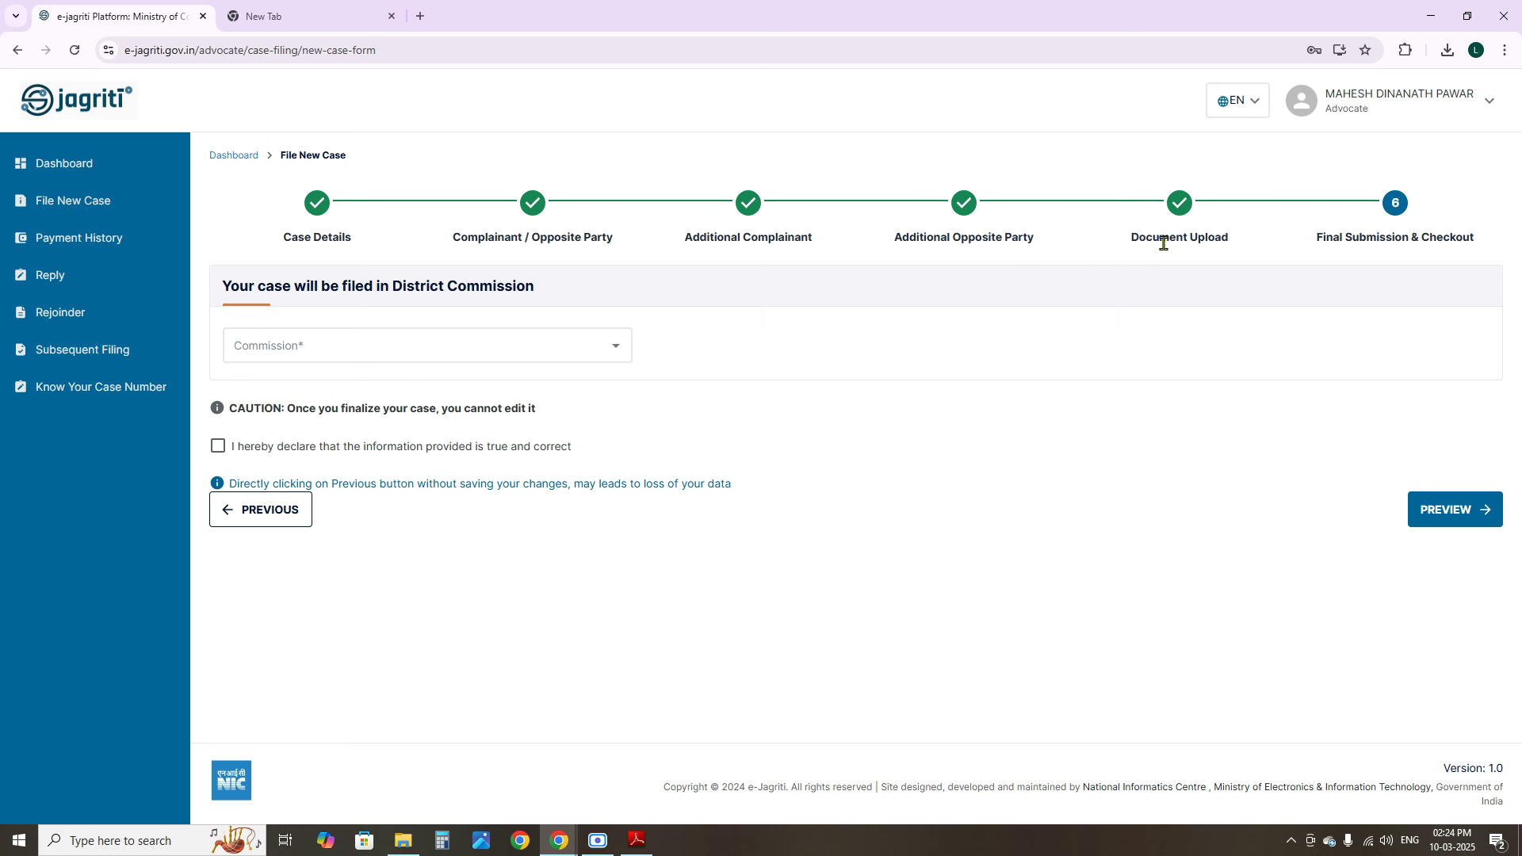
Choose ADDITIONAL DCF, PUNE as the Commission and tick the 'I hereby declare' checkbox
{"action": "left_click_drag", "start_coordinate": [1142, 238], "coordinate": [1292, 238]}
{"action": "left_click", "coordinate": [384, 341]}
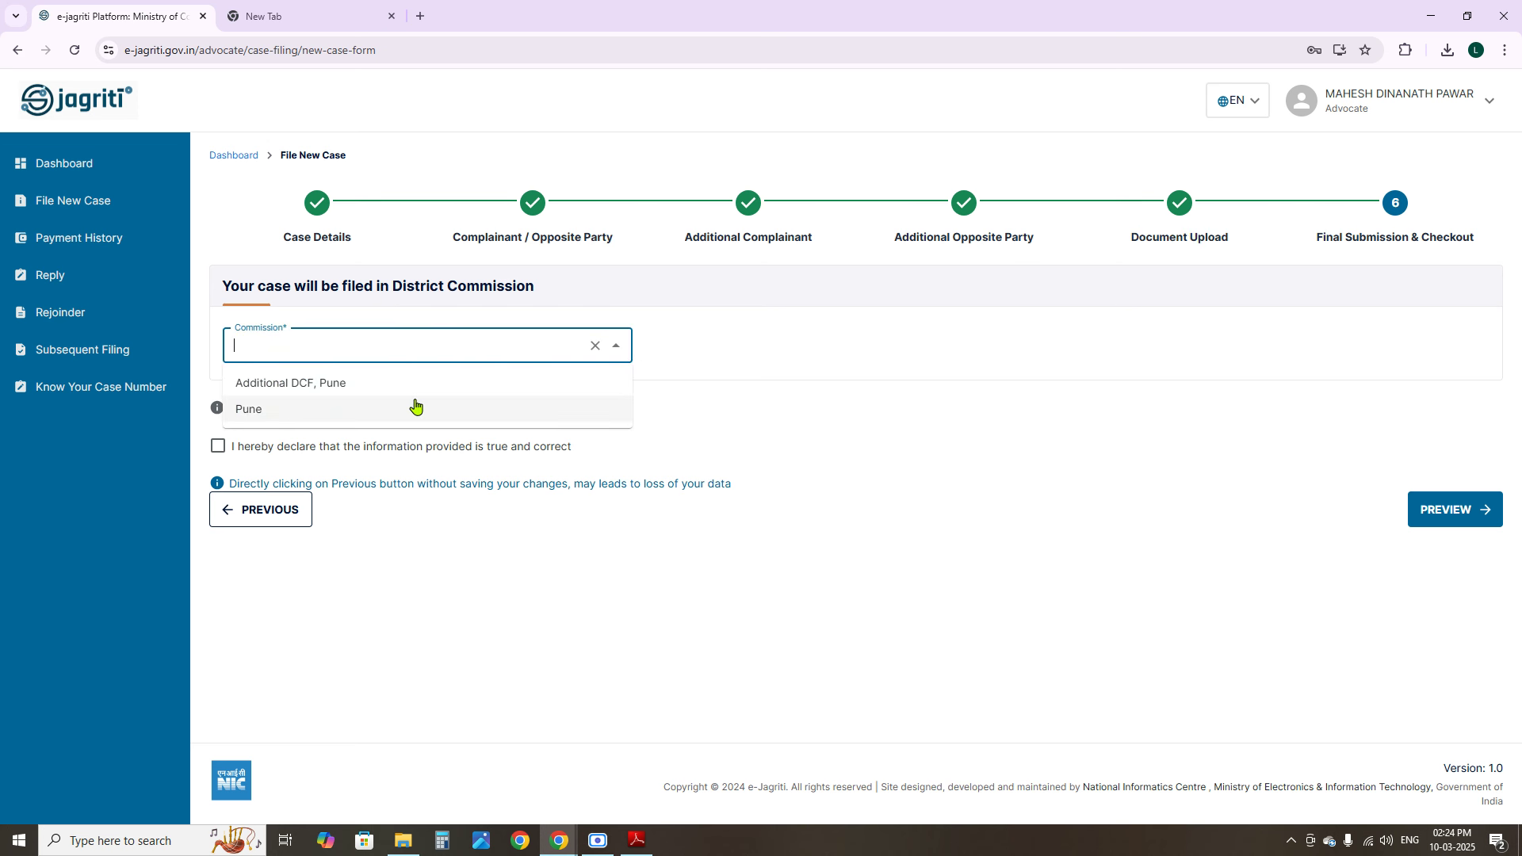
{"action": "left_click", "coordinate": [290, 383]}
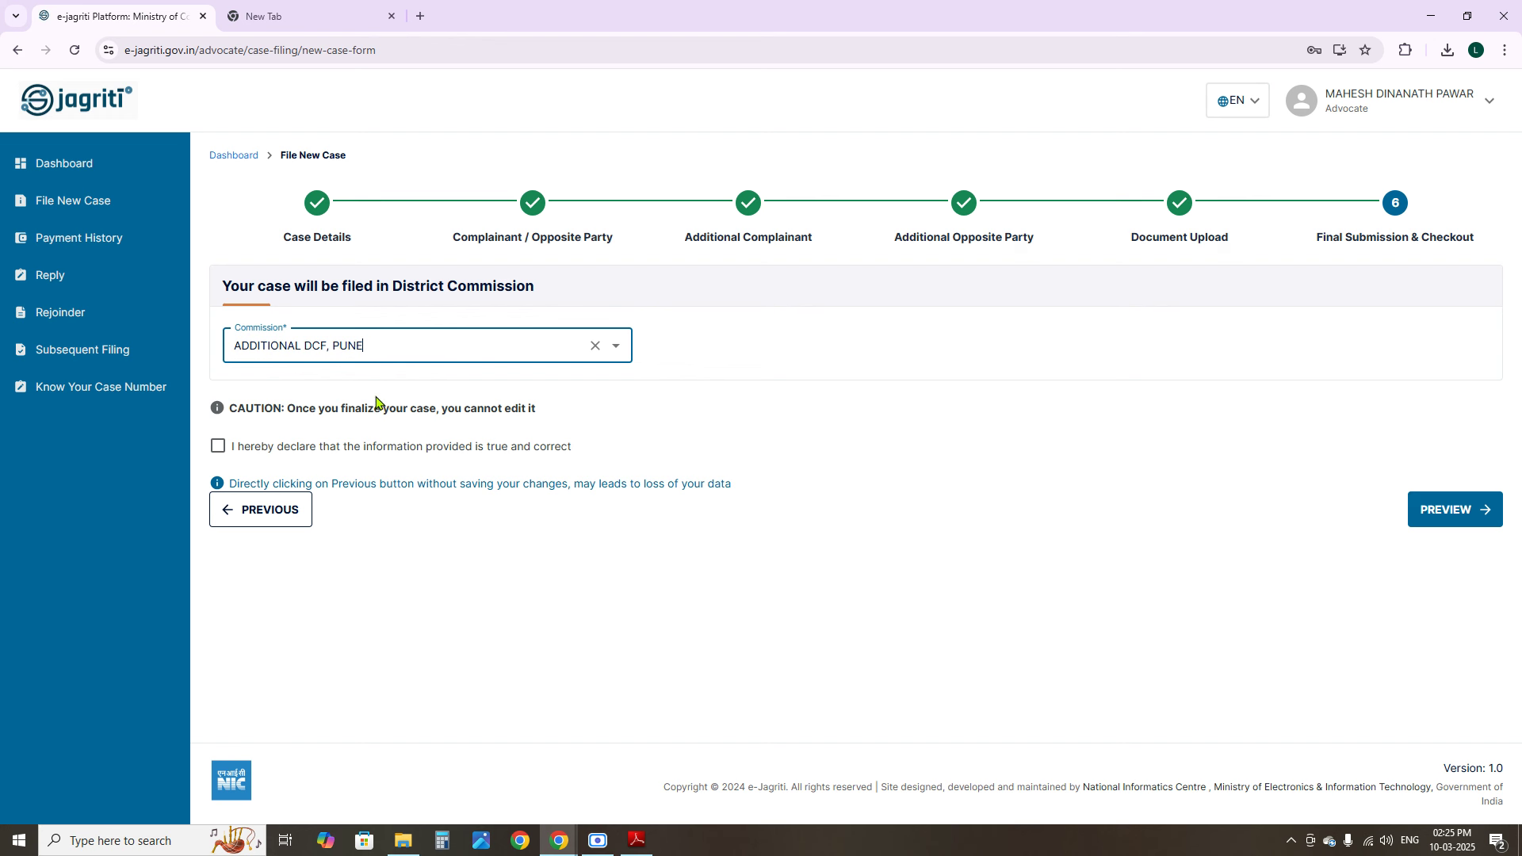
{"action": "left_click", "coordinate": [216, 446]}
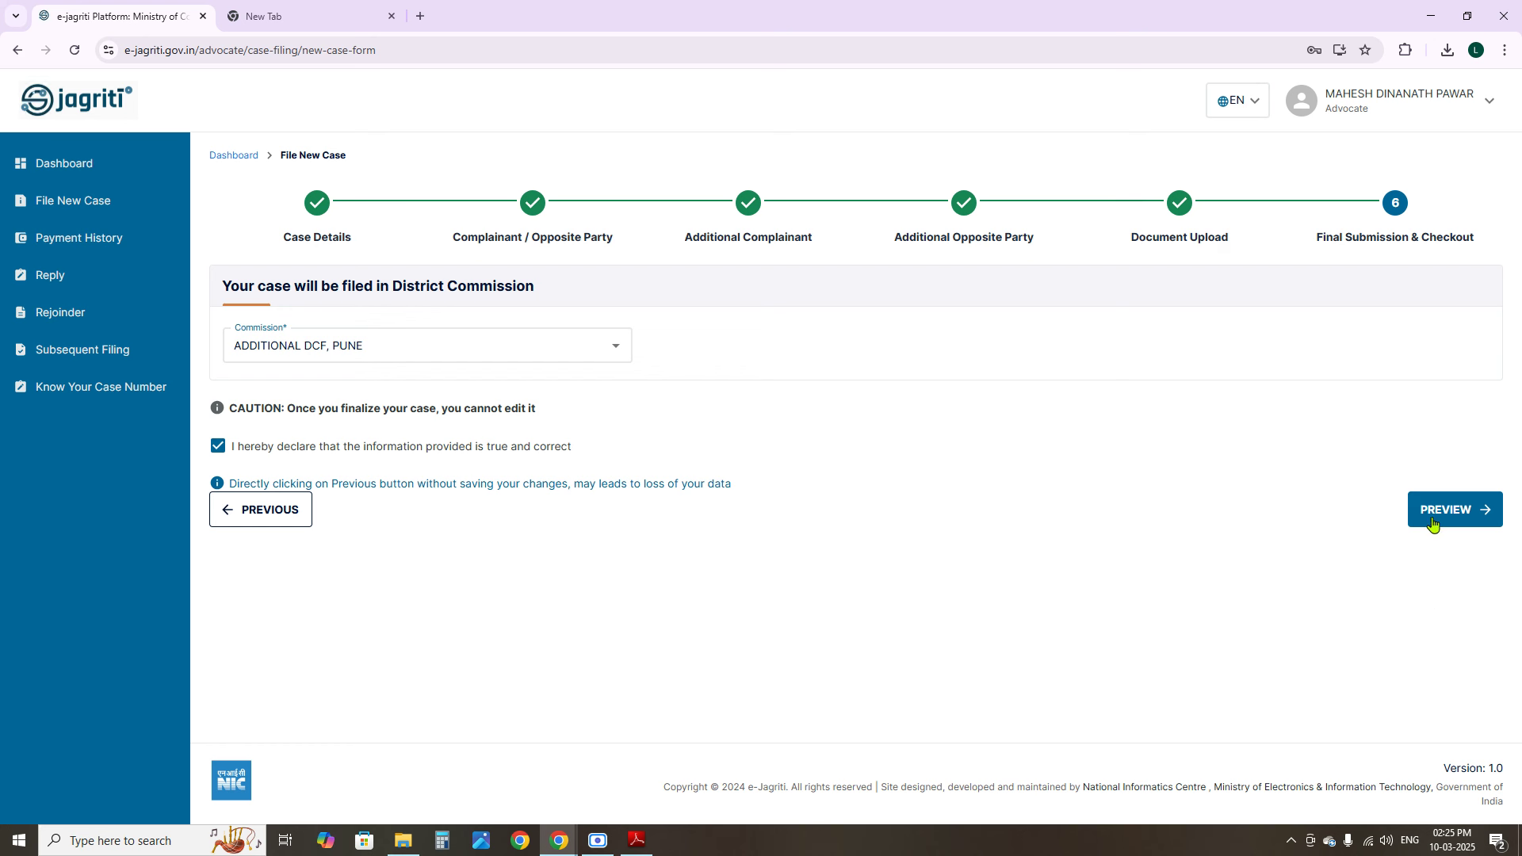
Return to the advocate dashboard showing 2 cases filed in Commission, 1 draft and 2 reverted
{"action": "left_click", "coordinate": [61, 167]}
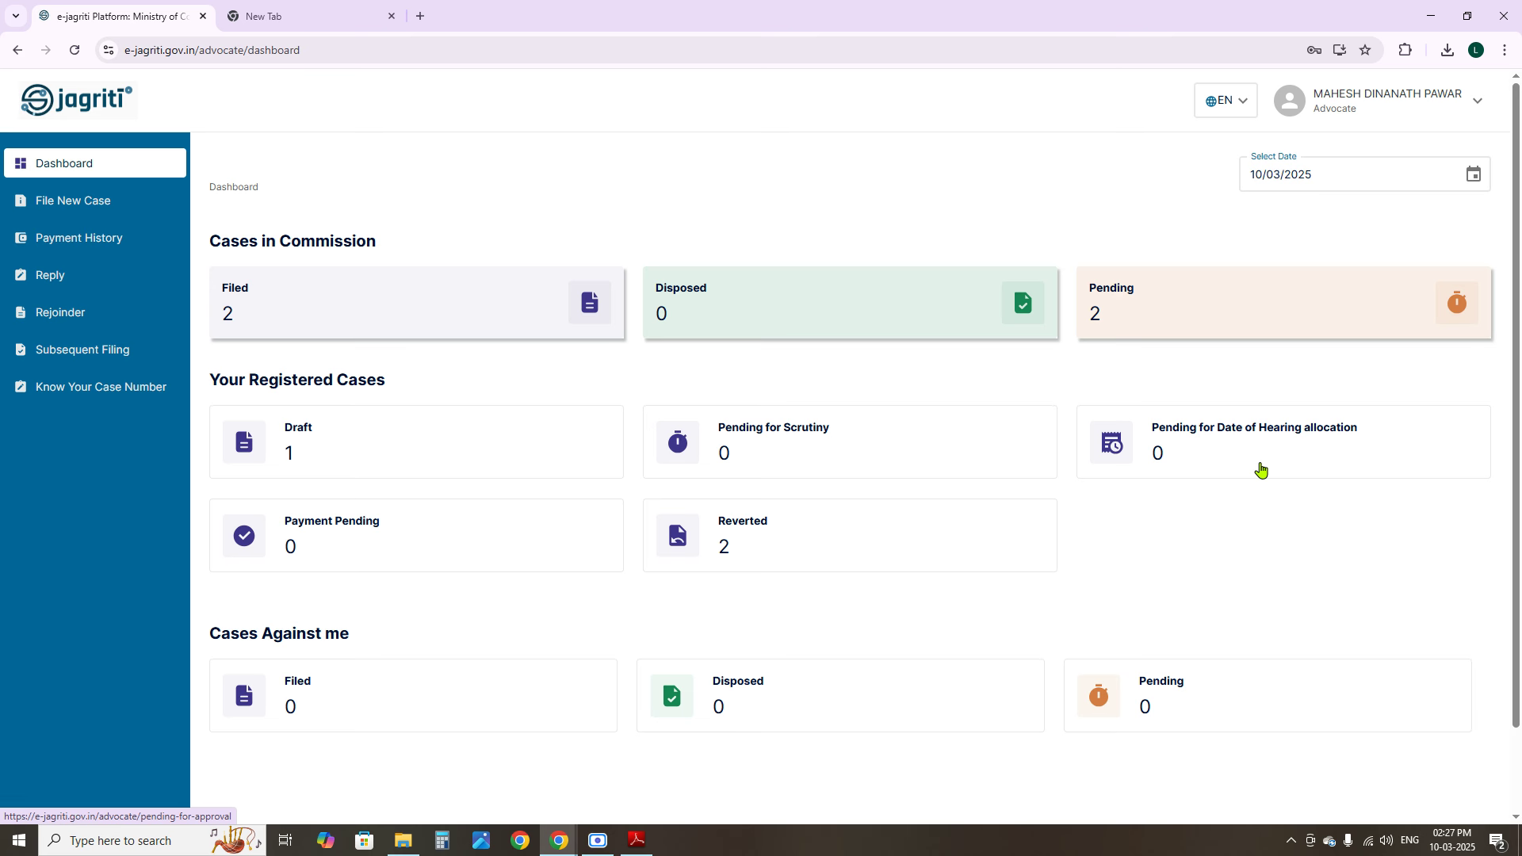
{"action": "left_click", "coordinate": [403, 841]}
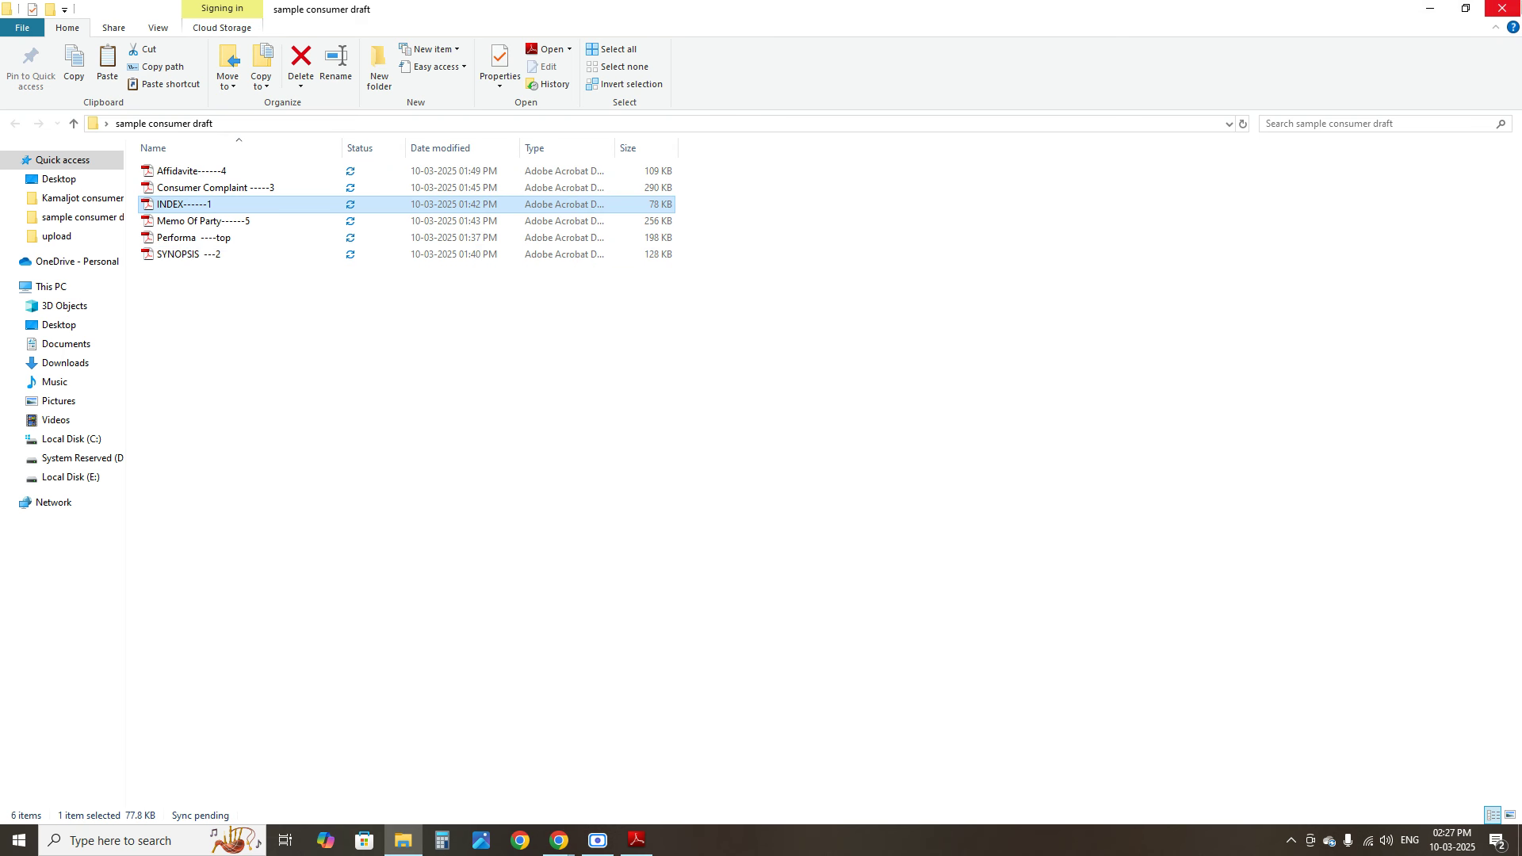
{"action": "key", "text": "alt+Tab"}
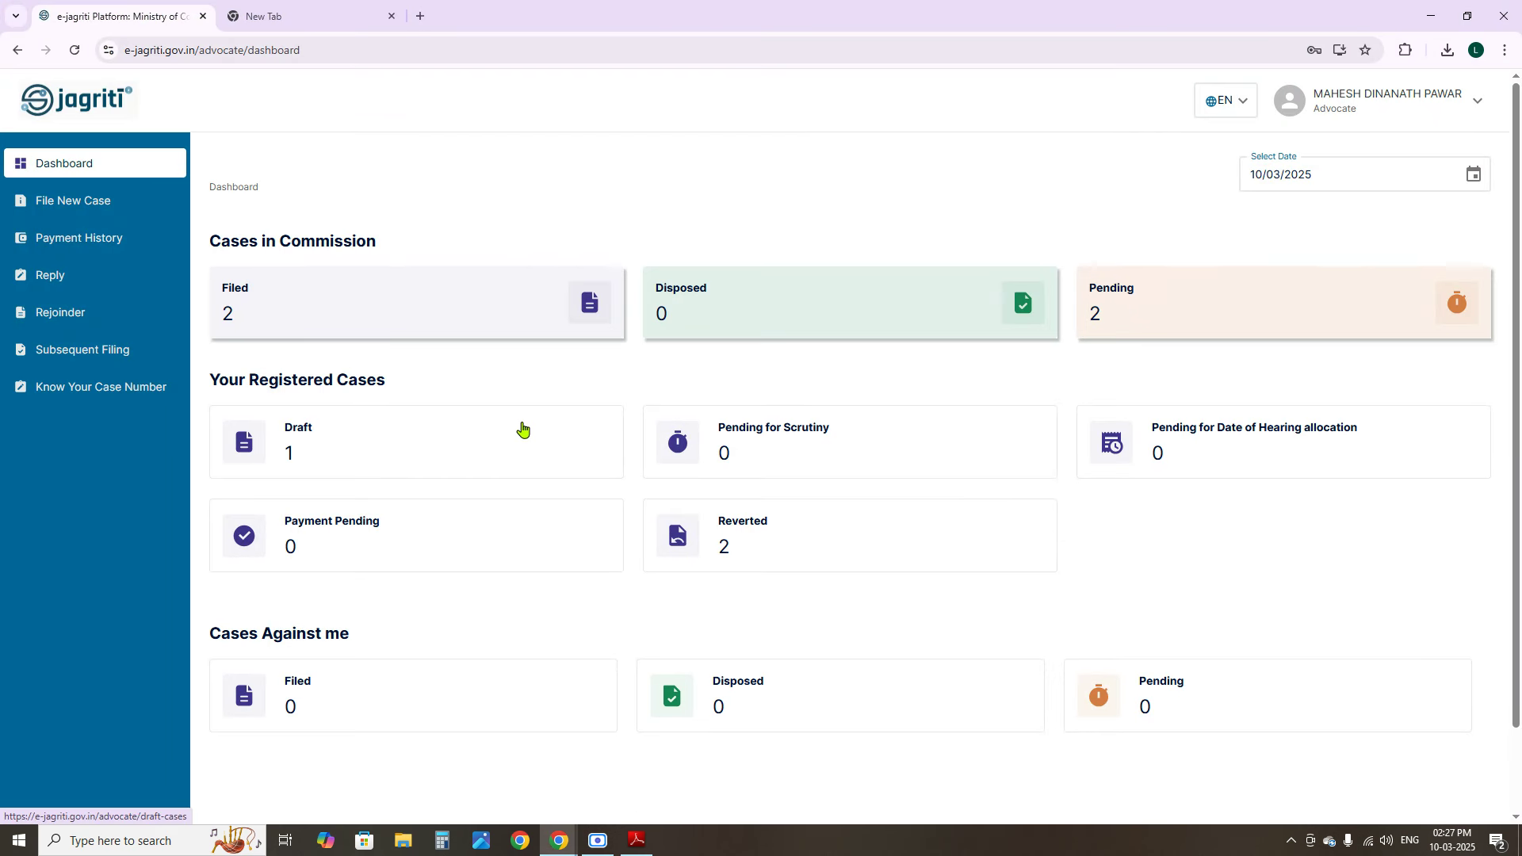